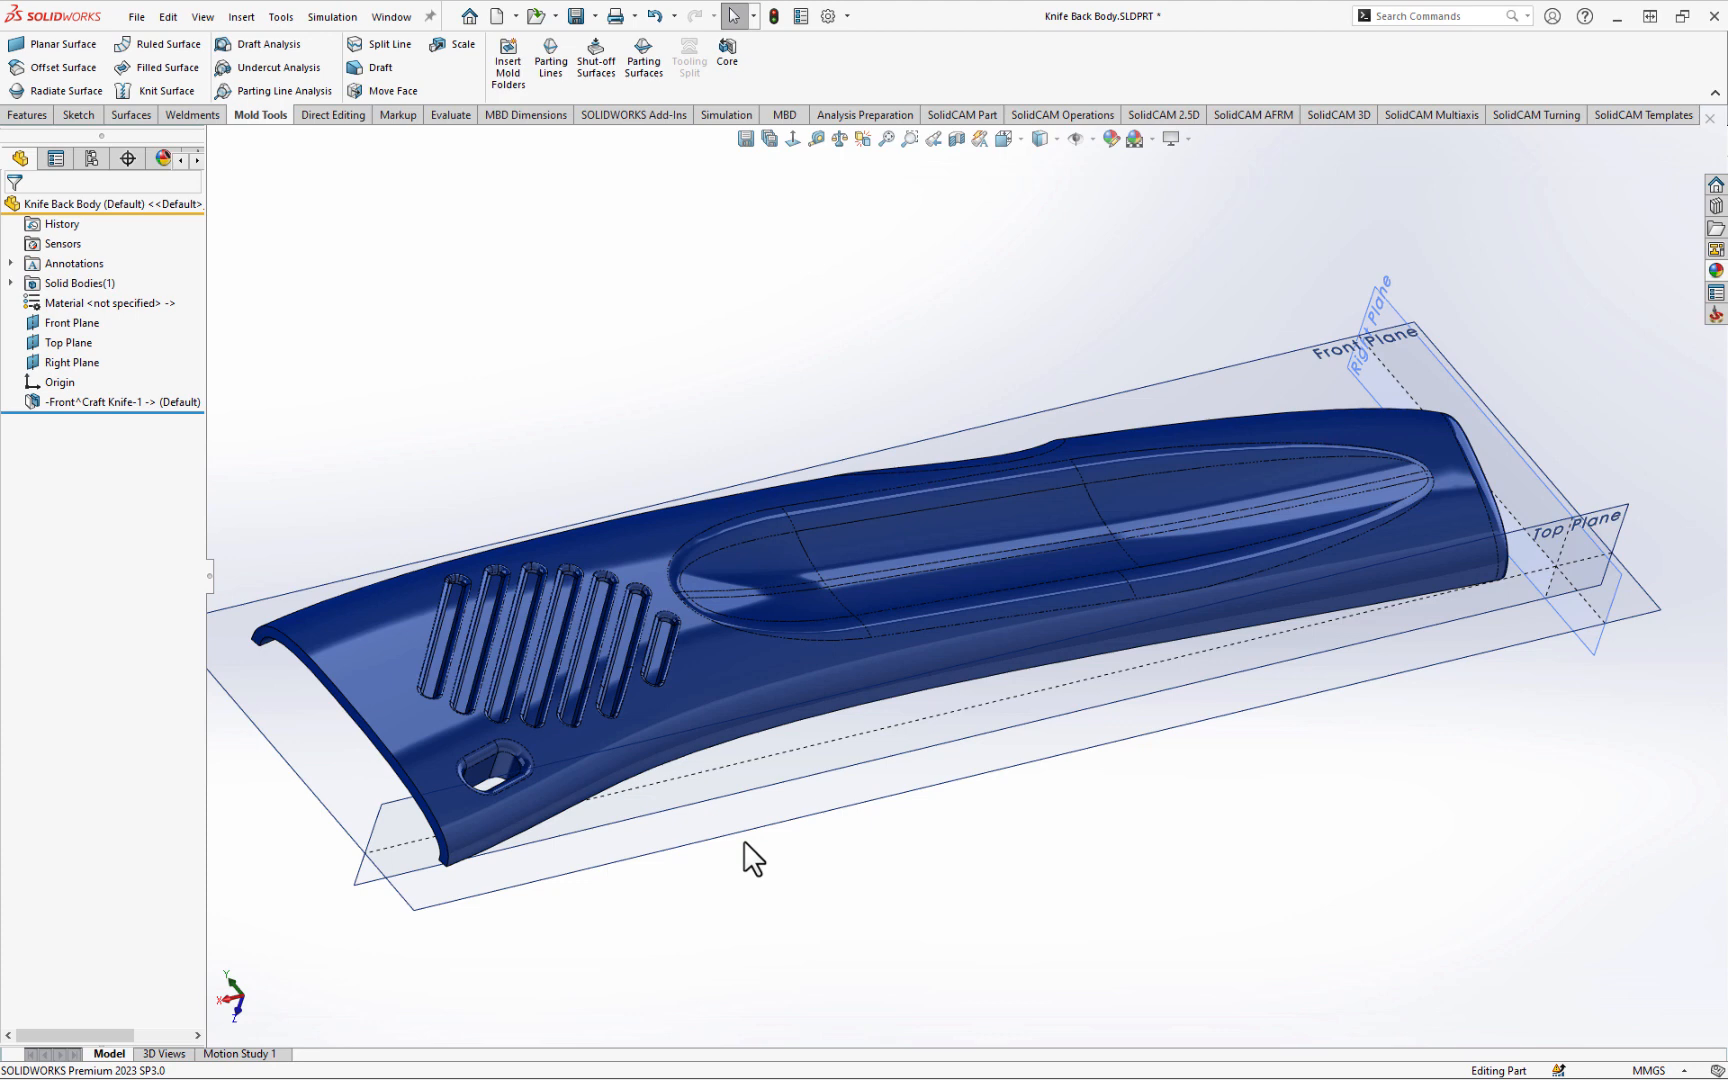
# - Create a new, empty part document
pyautogui.moveTo(556, 376); pyautogui.dragTo(485, 381, button='middle')
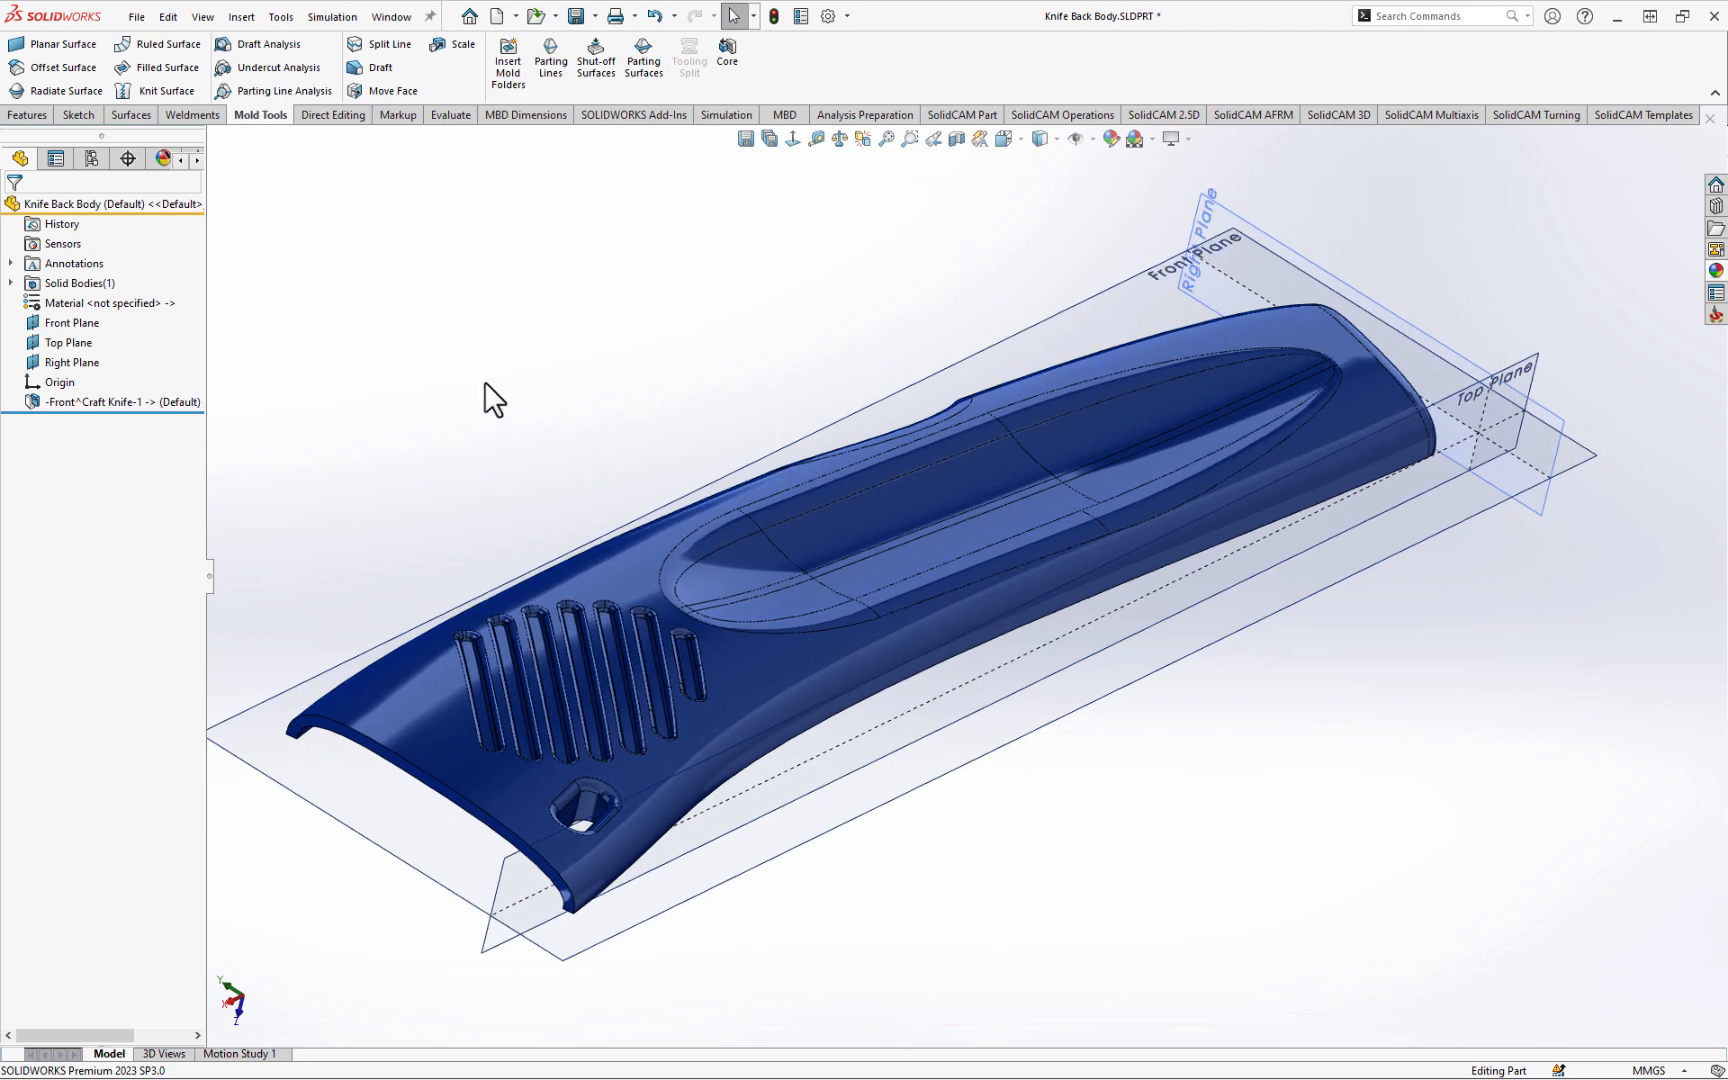
pyautogui.click(136, 17)
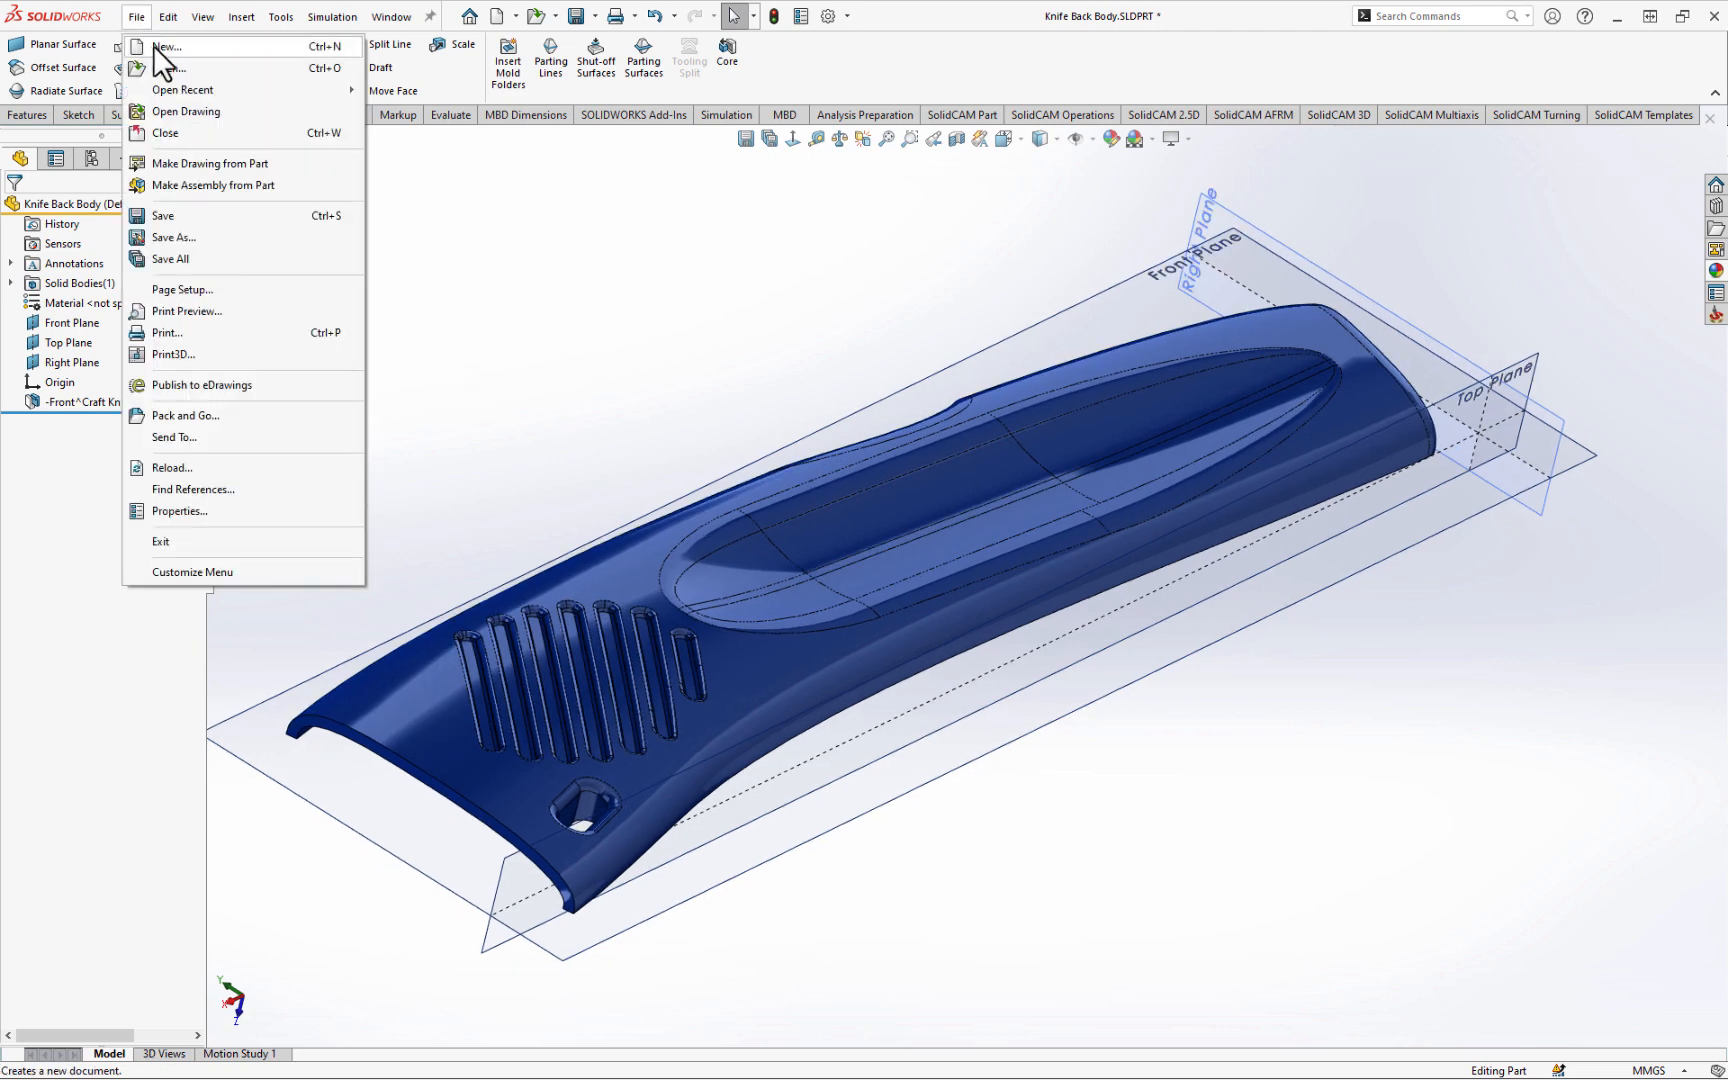
pyautogui.click(153, 45)
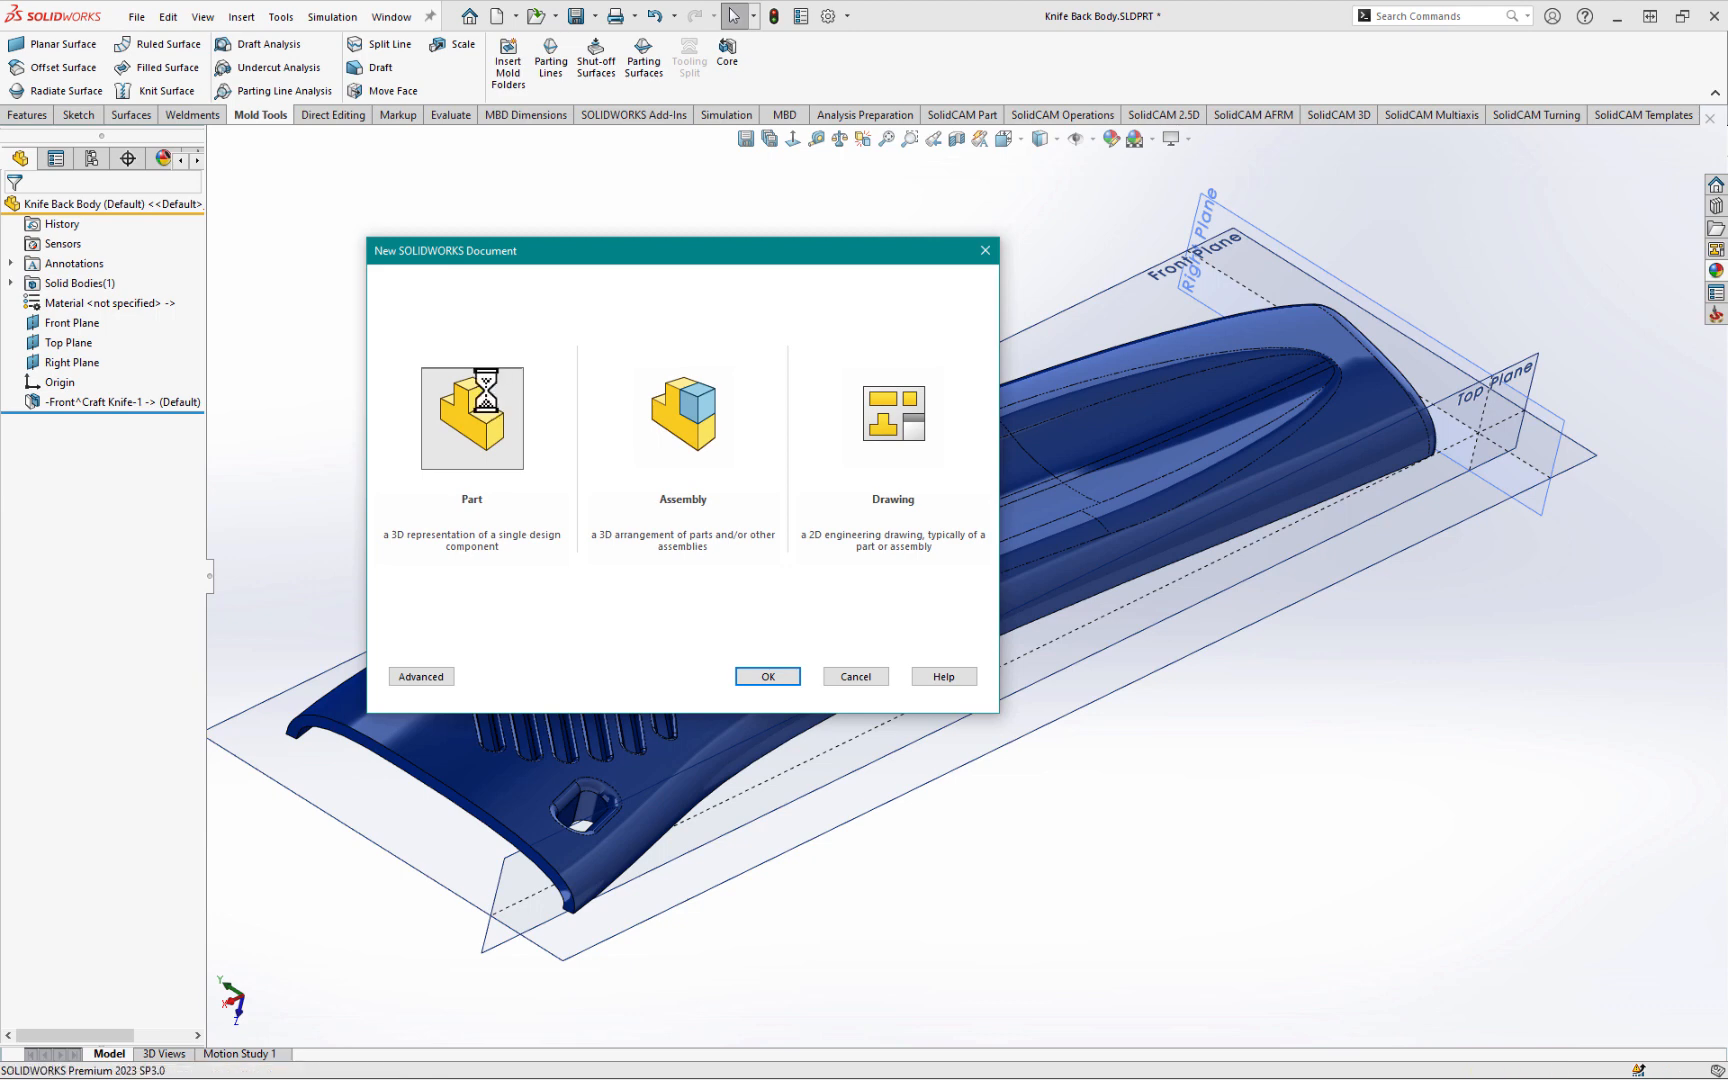
pyautogui.doubleClick(485, 389)
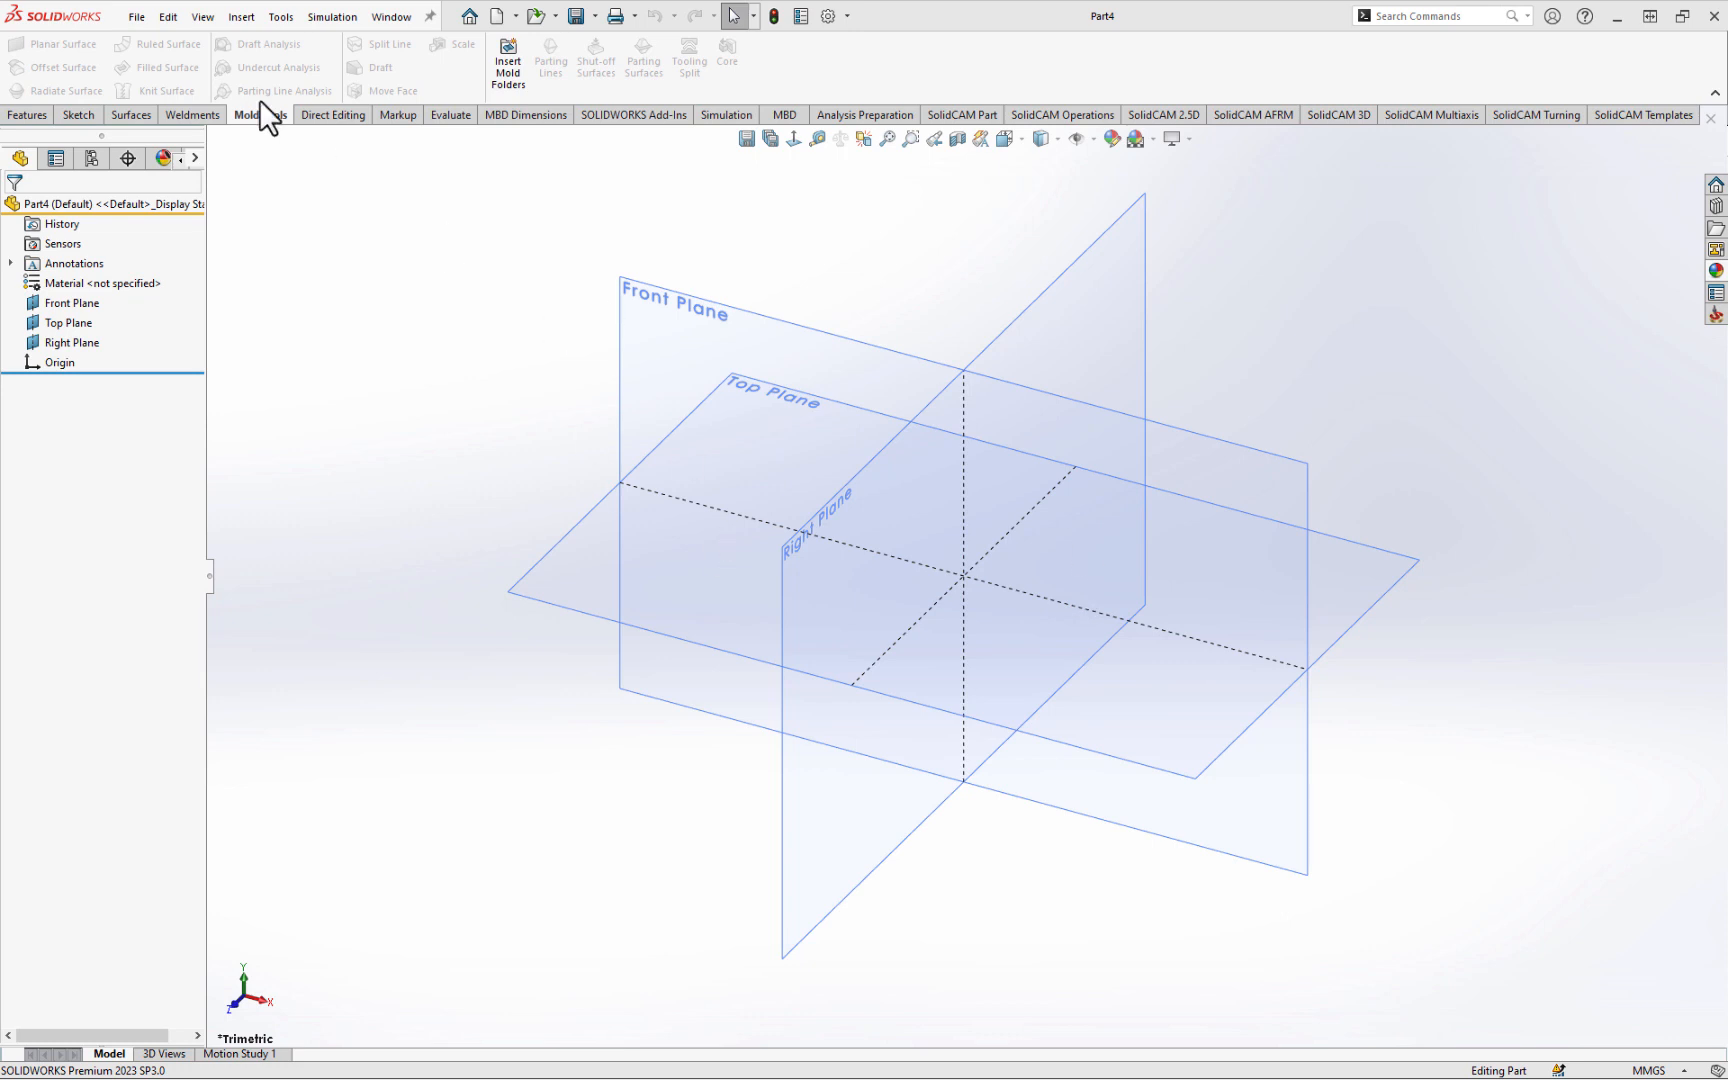
# - Insert the Knife Back Body part's default configuration at the origin of the new part
pyautogui.click(240, 17)
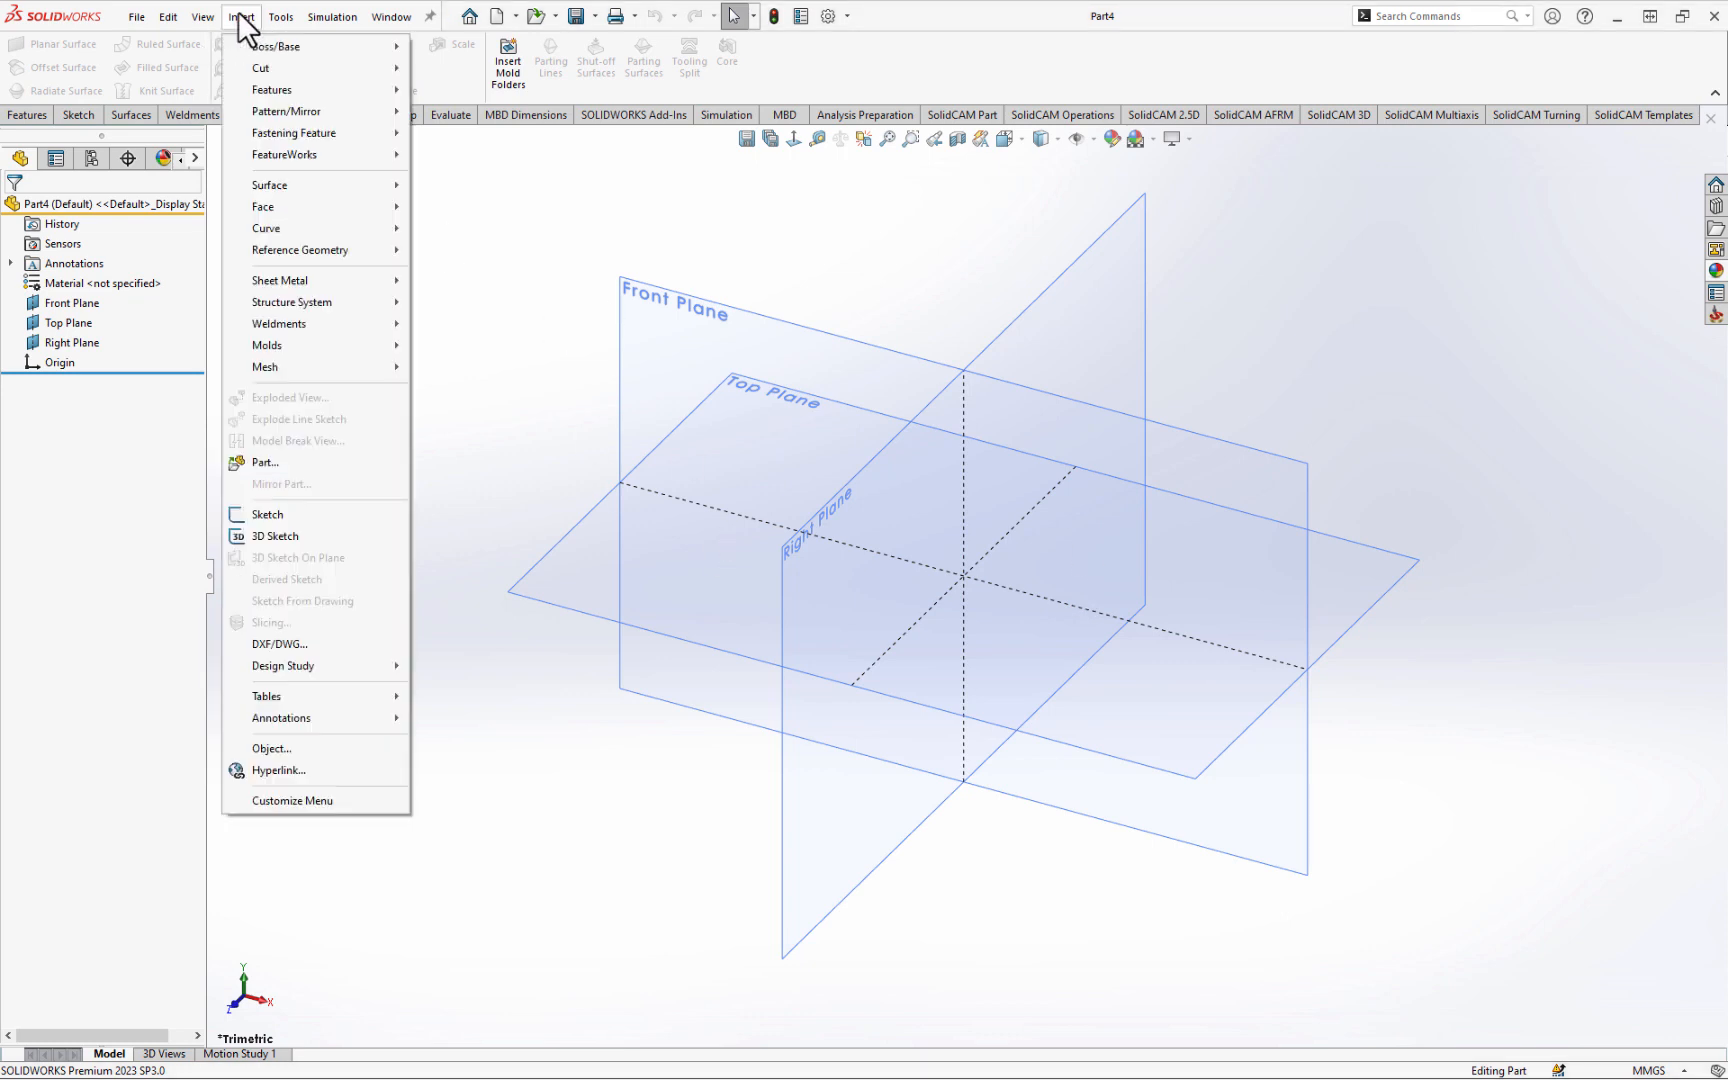
pyautogui.click(278, 461)
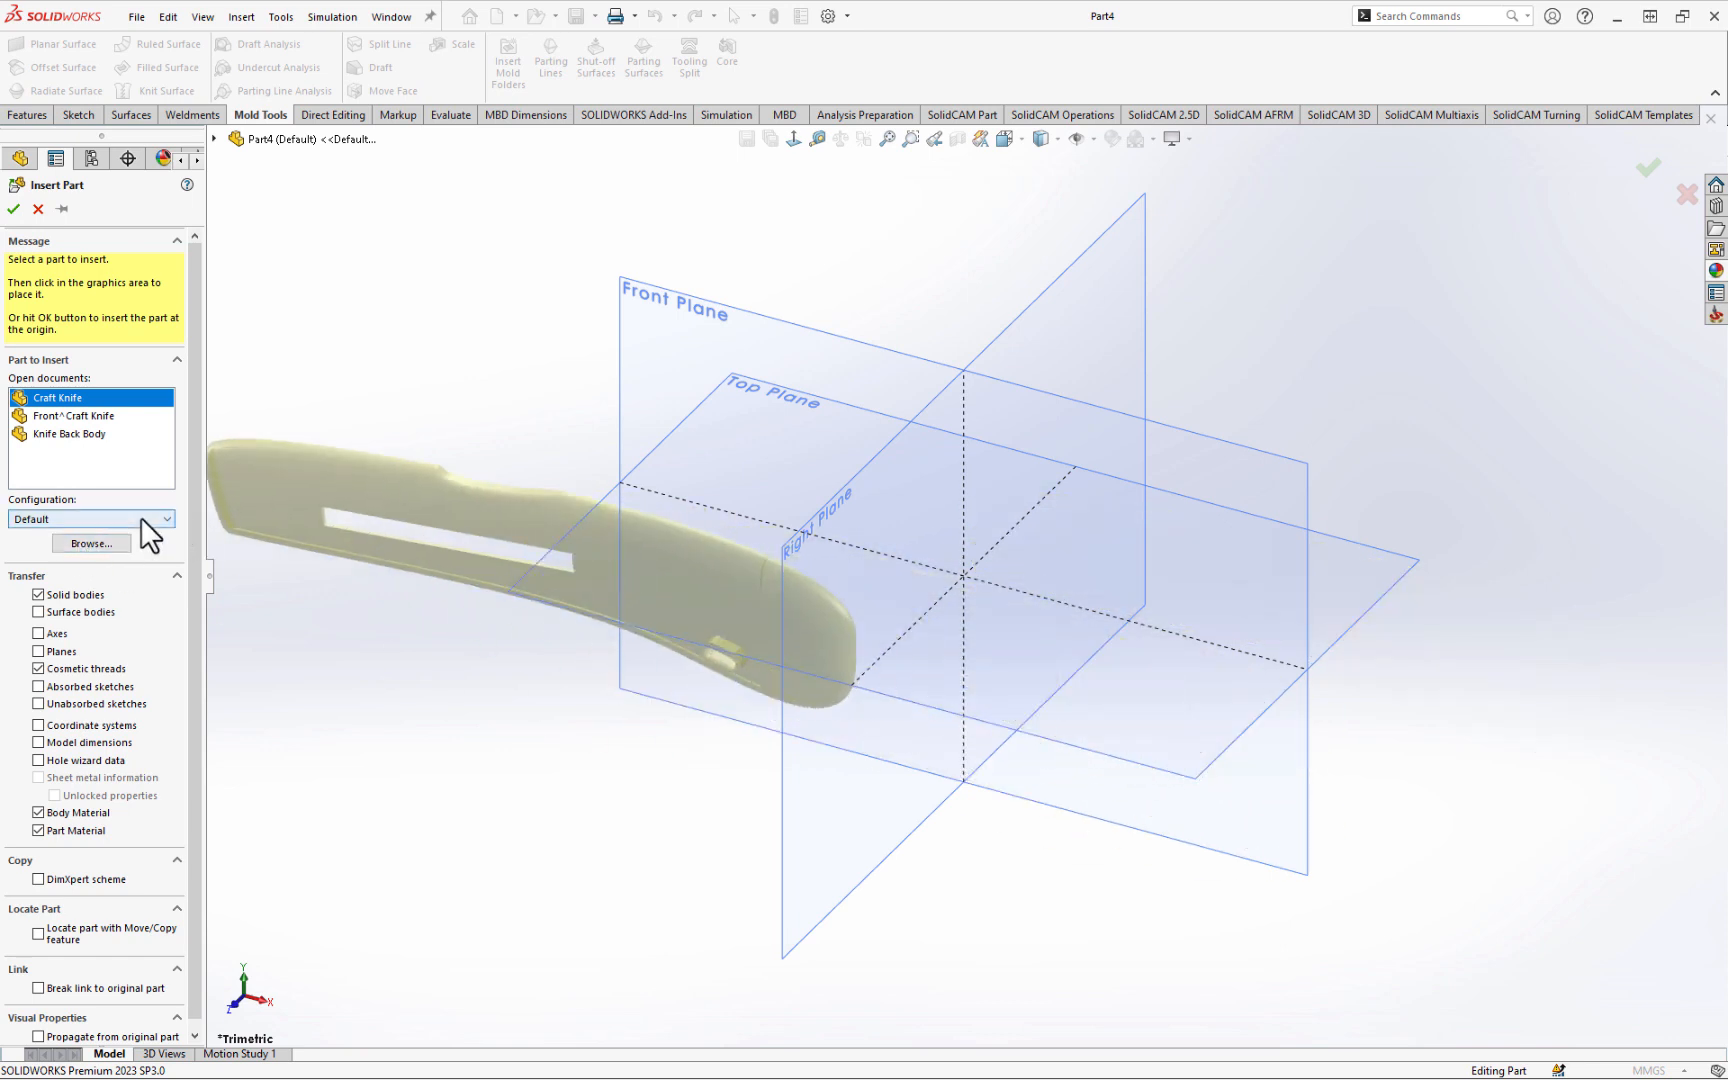
pyautogui.click(53, 433)
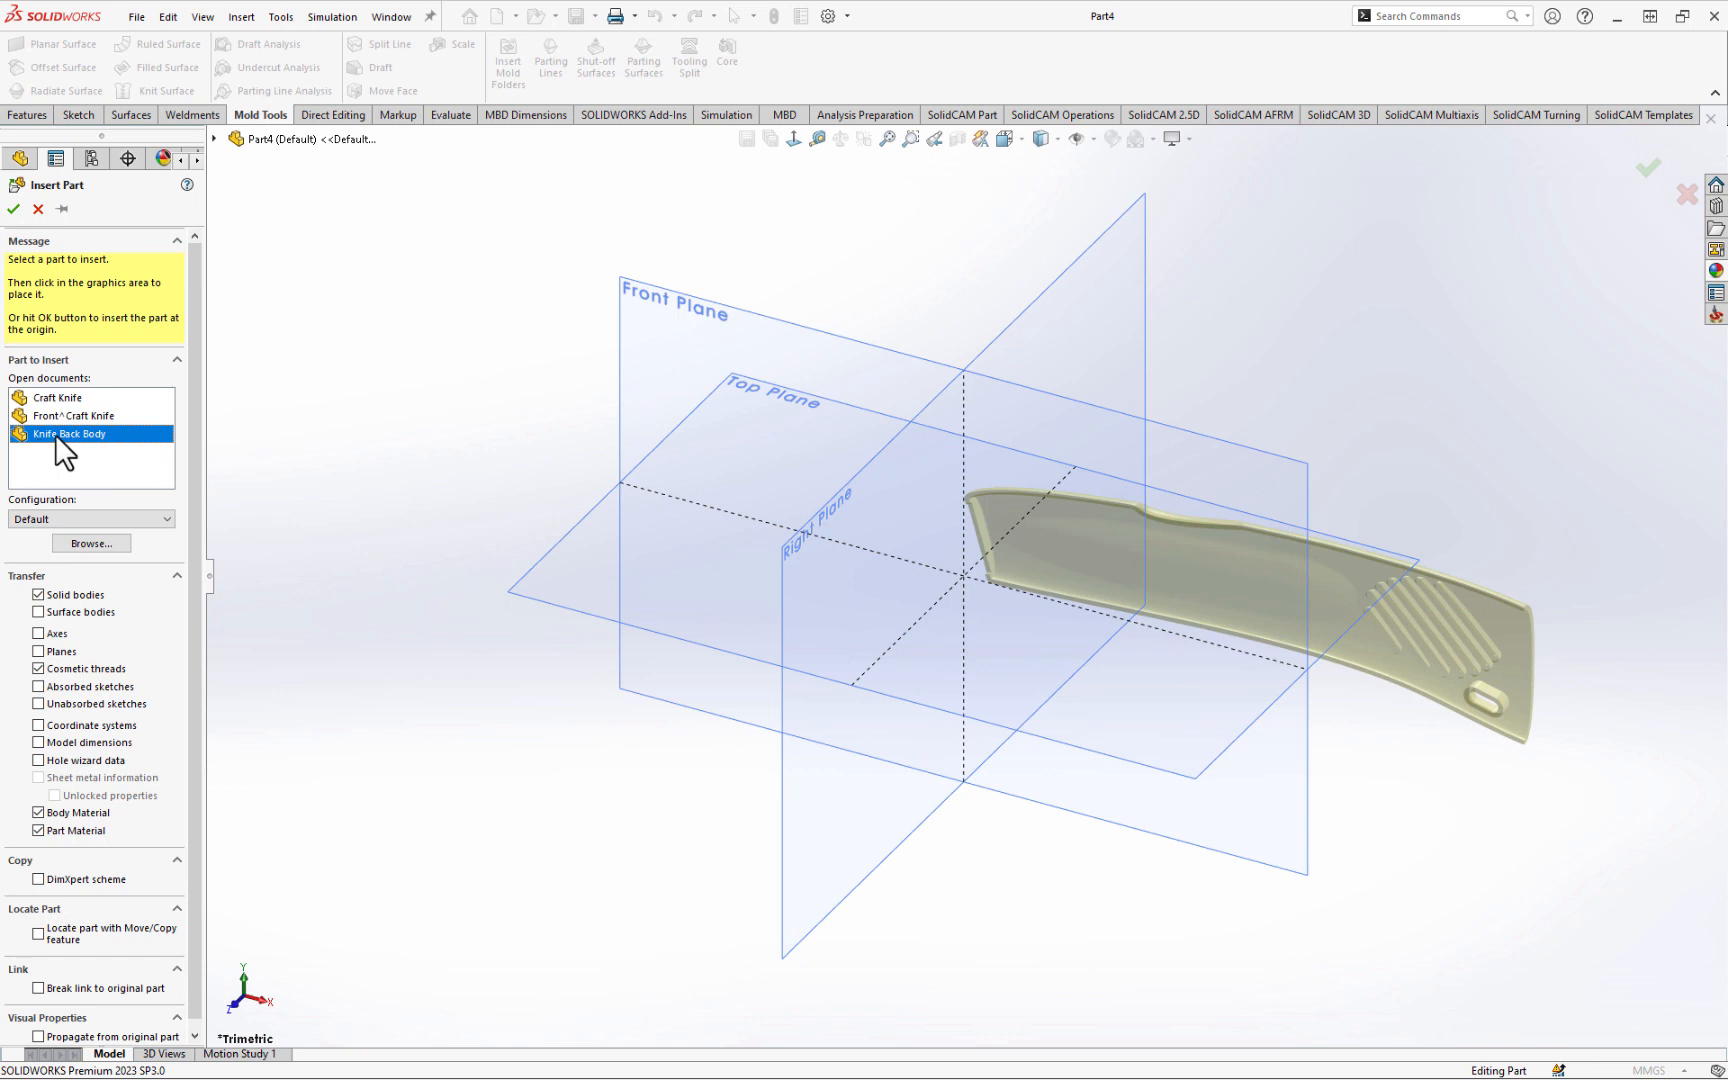
pyautogui.click(13, 208)
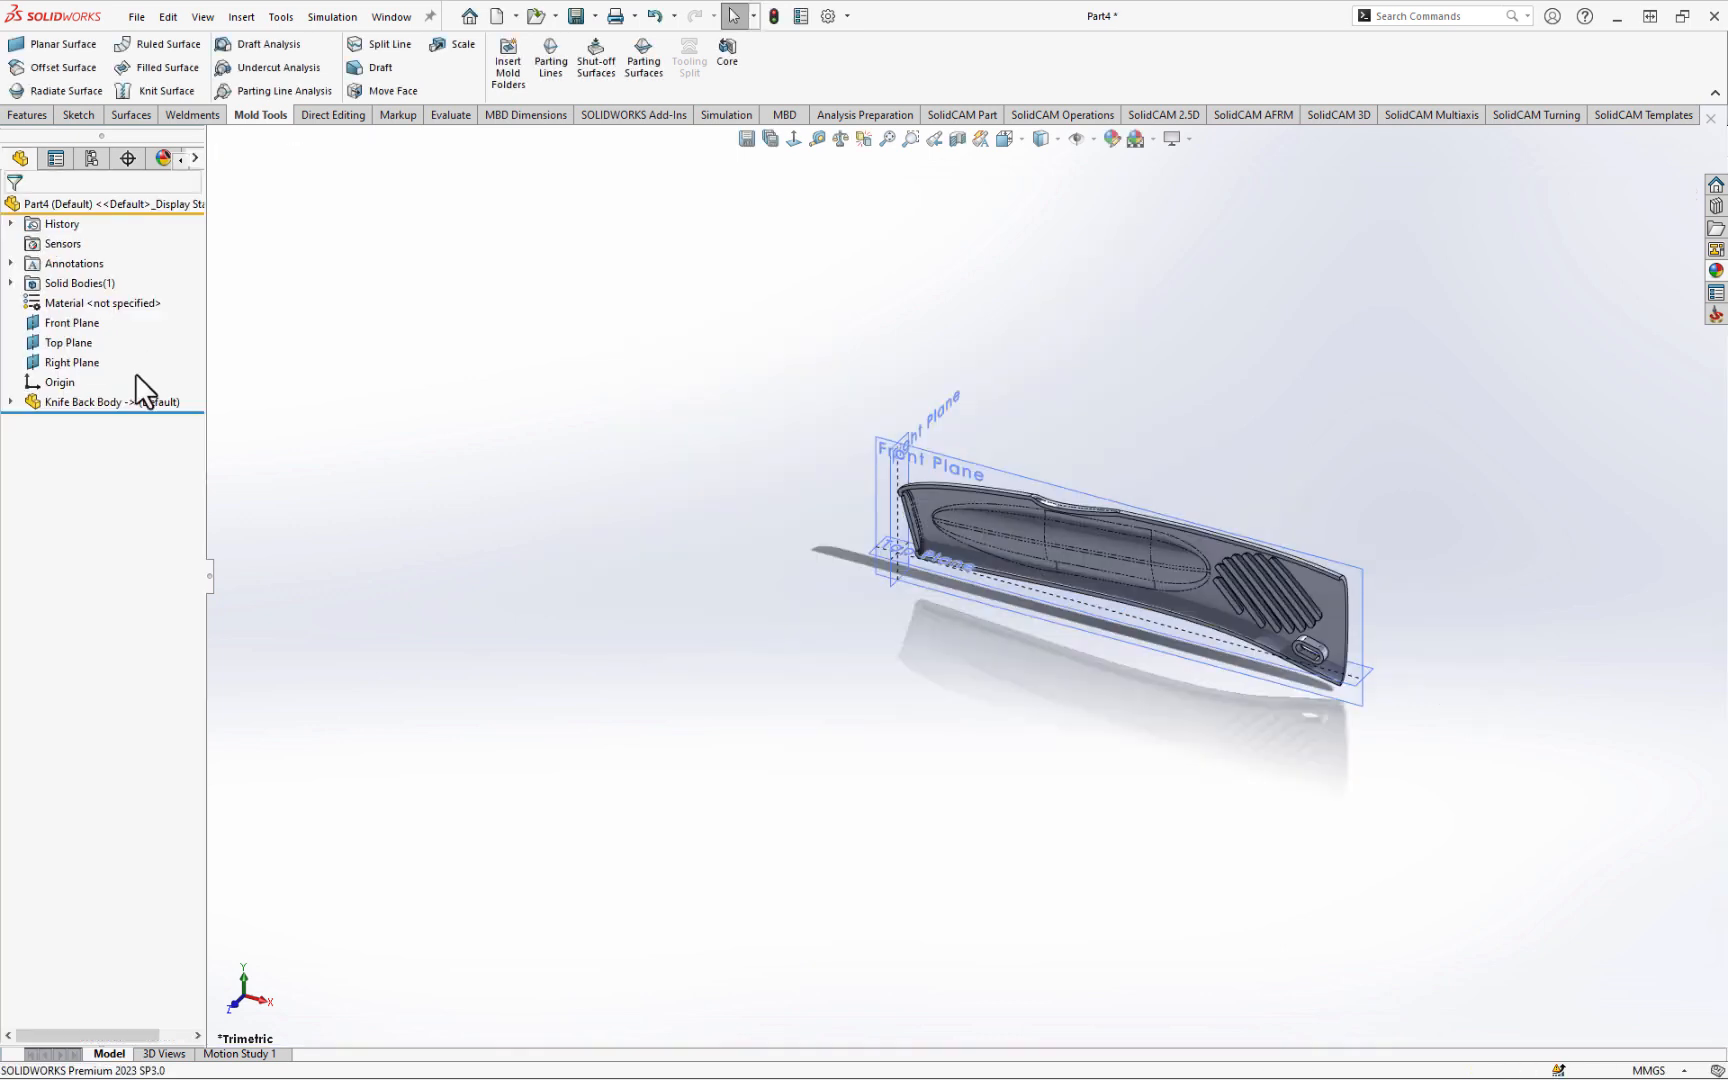
pyautogui.moveTo(801, 576); pyautogui.dragTo(933, 424, button='middle')
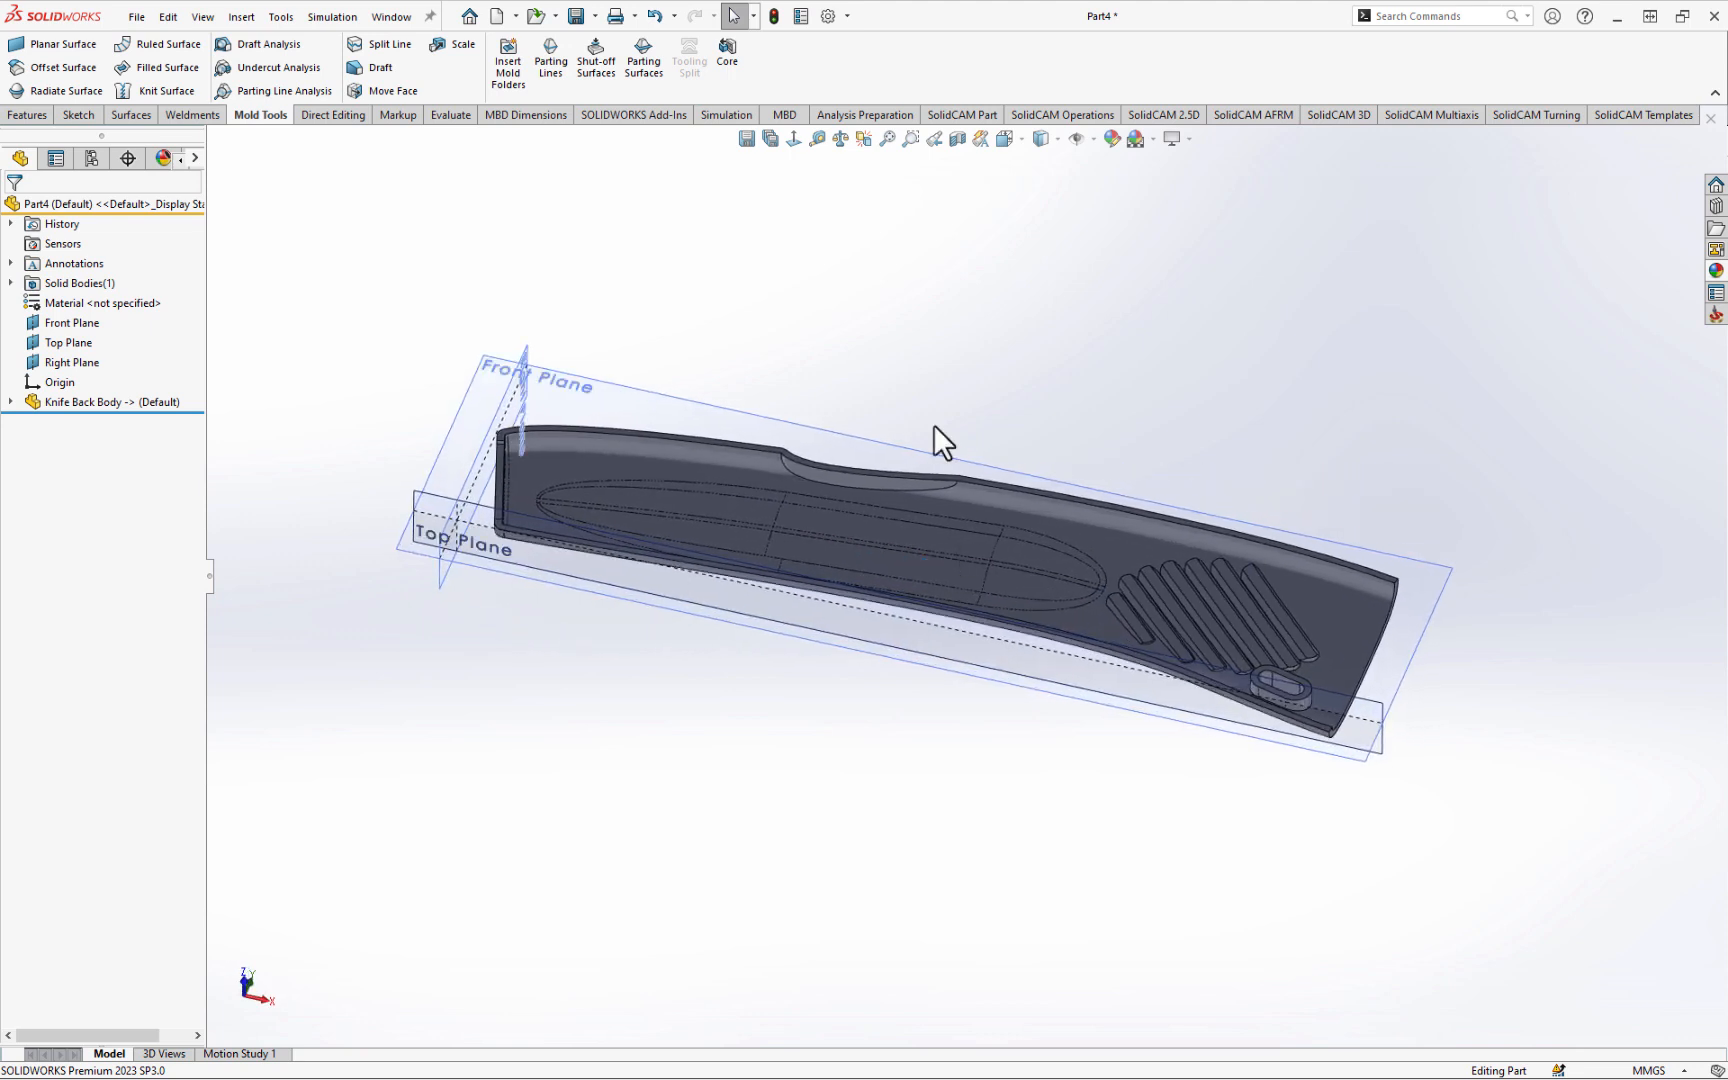
pyautogui.moveTo(929, 674); pyautogui.dragTo(1243, 676, button='middle')
pyautogui.moveTo(1138, 536); pyautogui.dragTo(872, 358, button='middle')
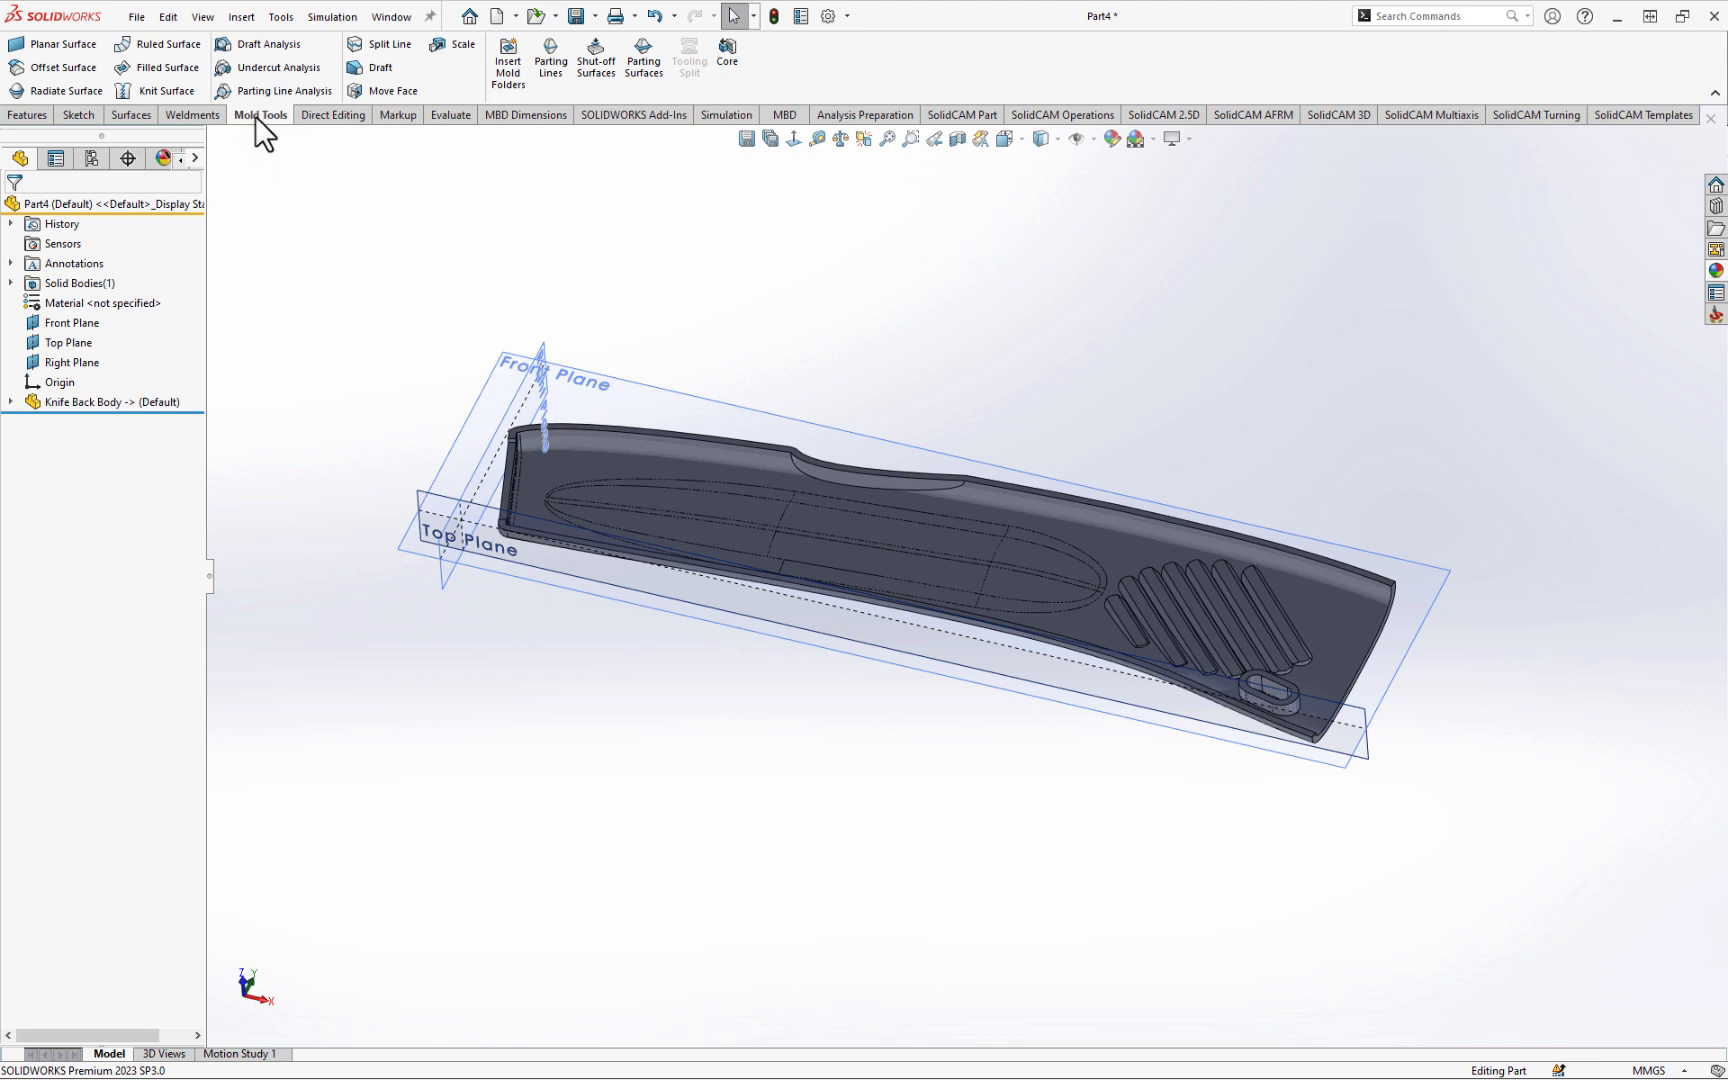
pyautogui.rightClick(508, 113)
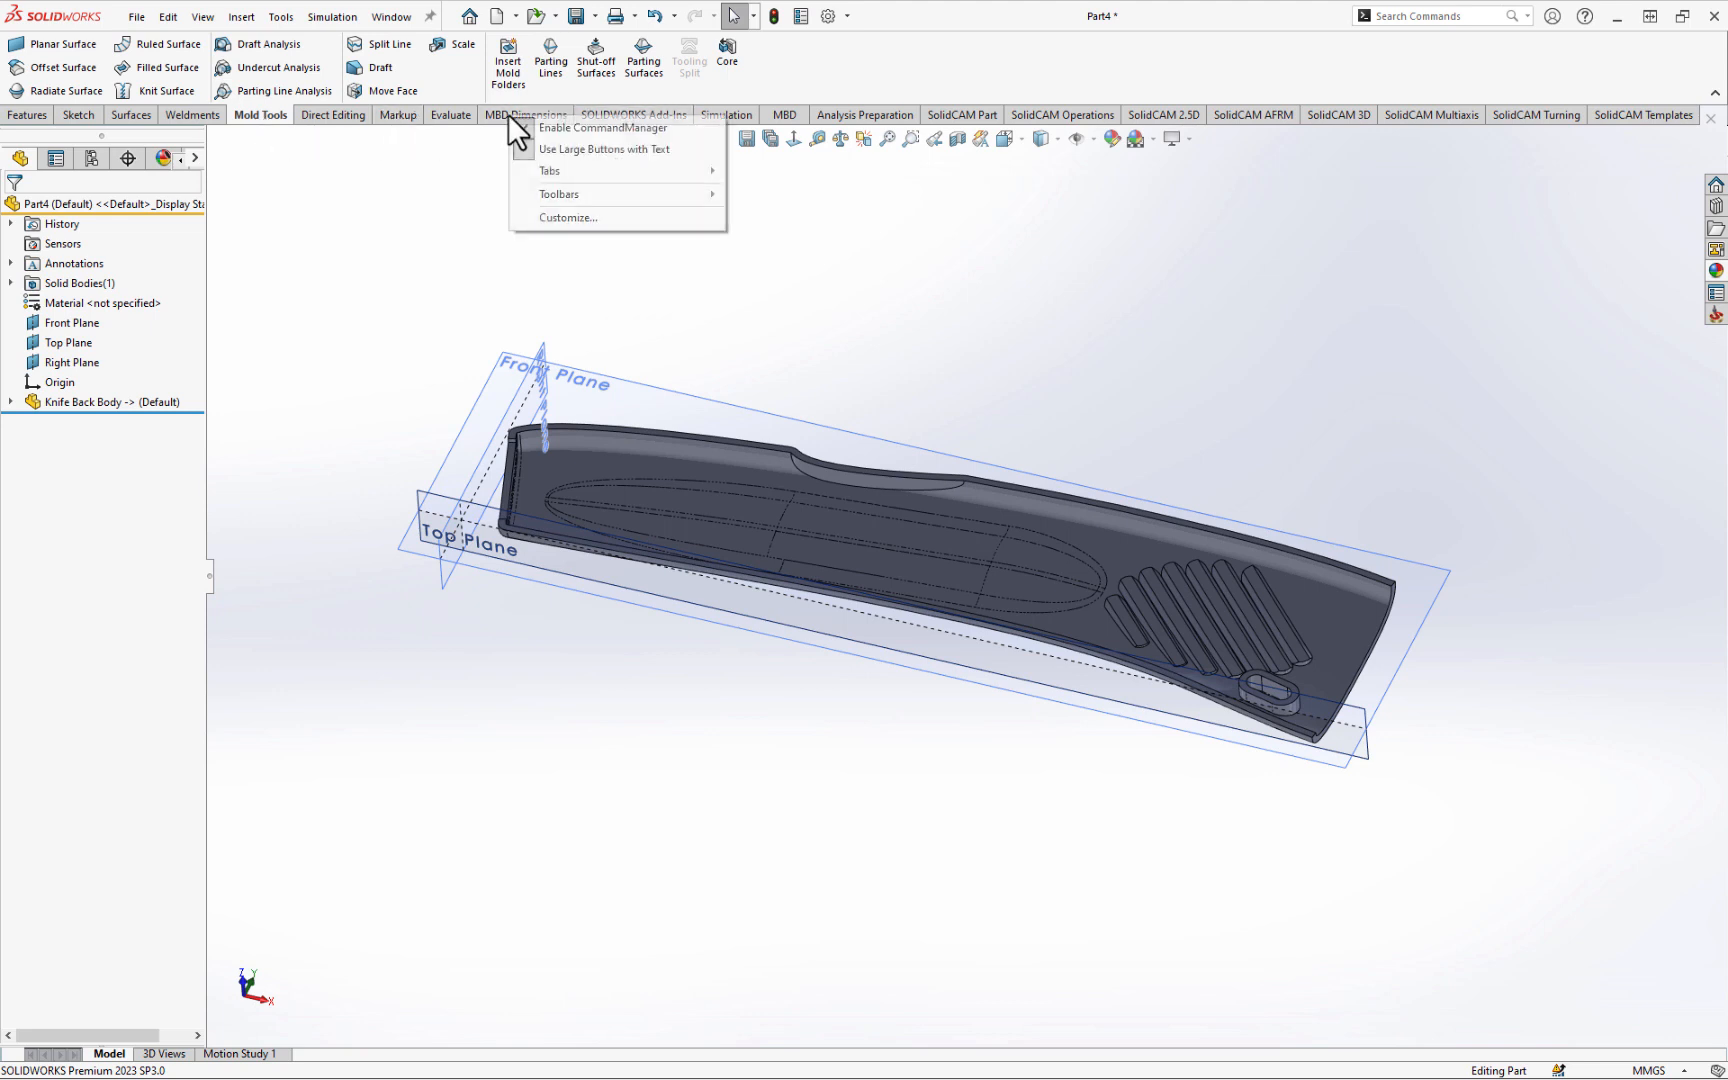
pyautogui.moveTo(567, 171)
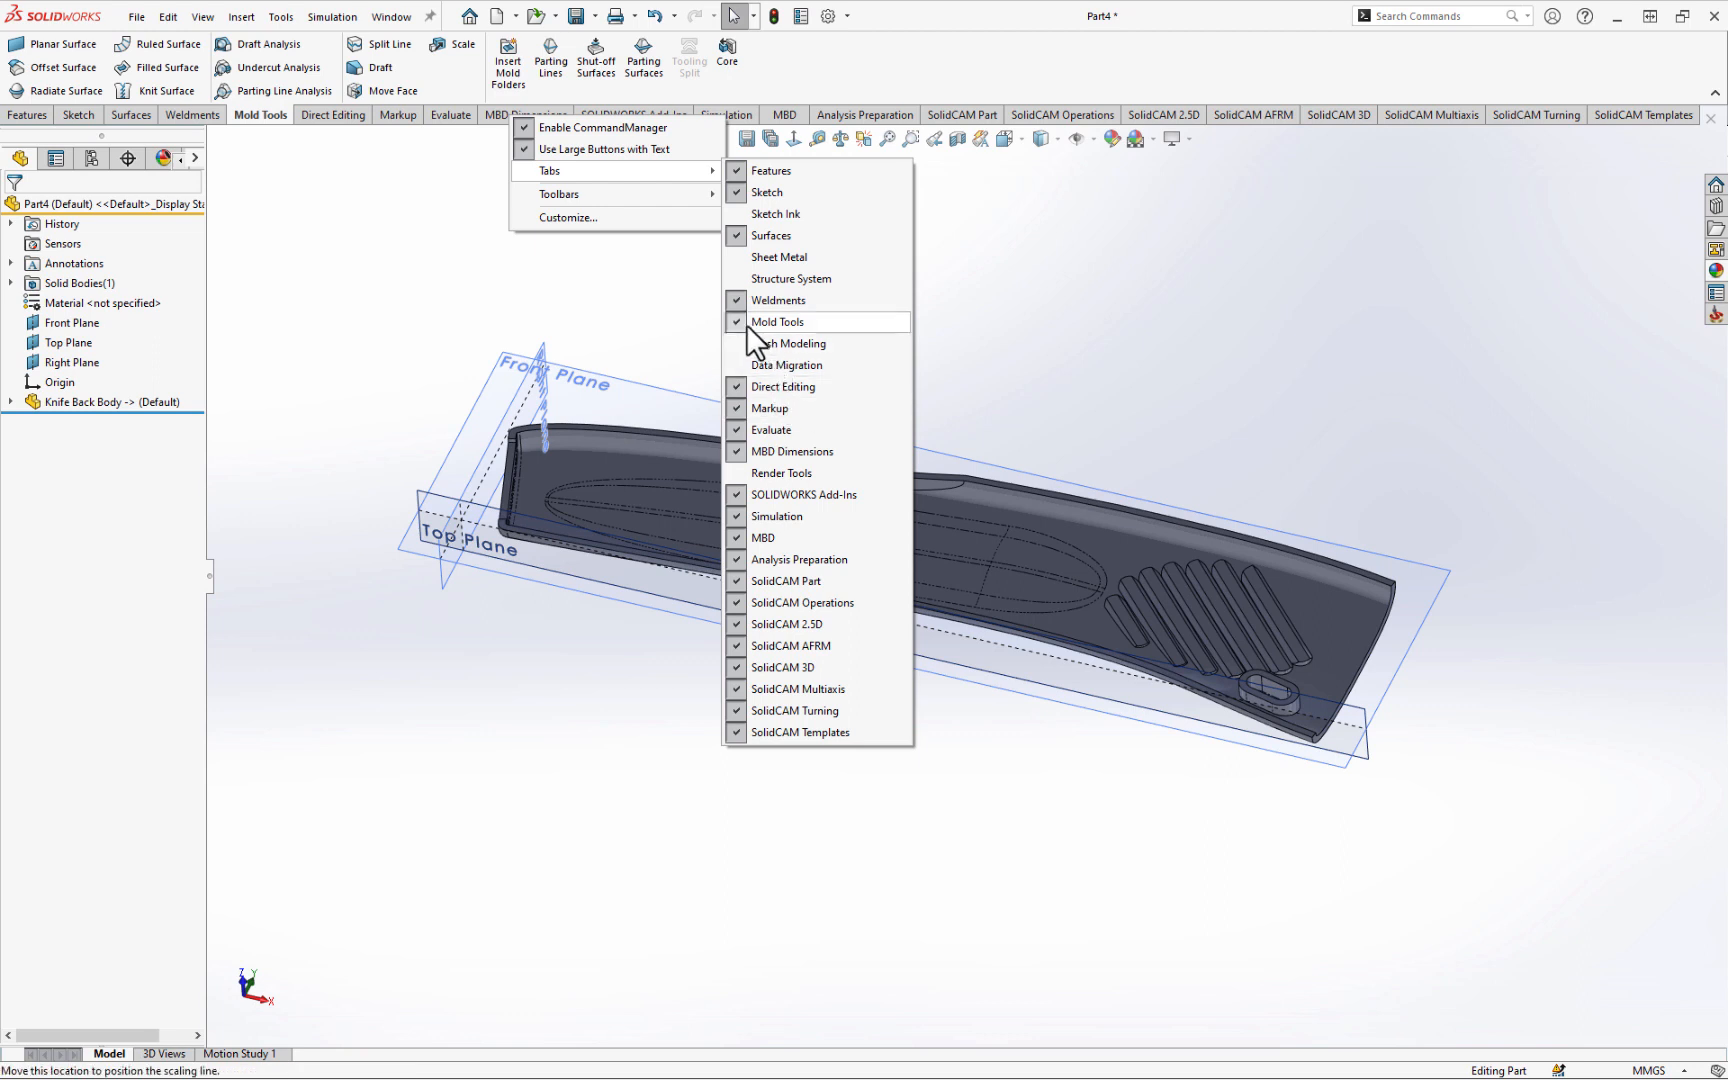
pyautogui.click(788, 68)
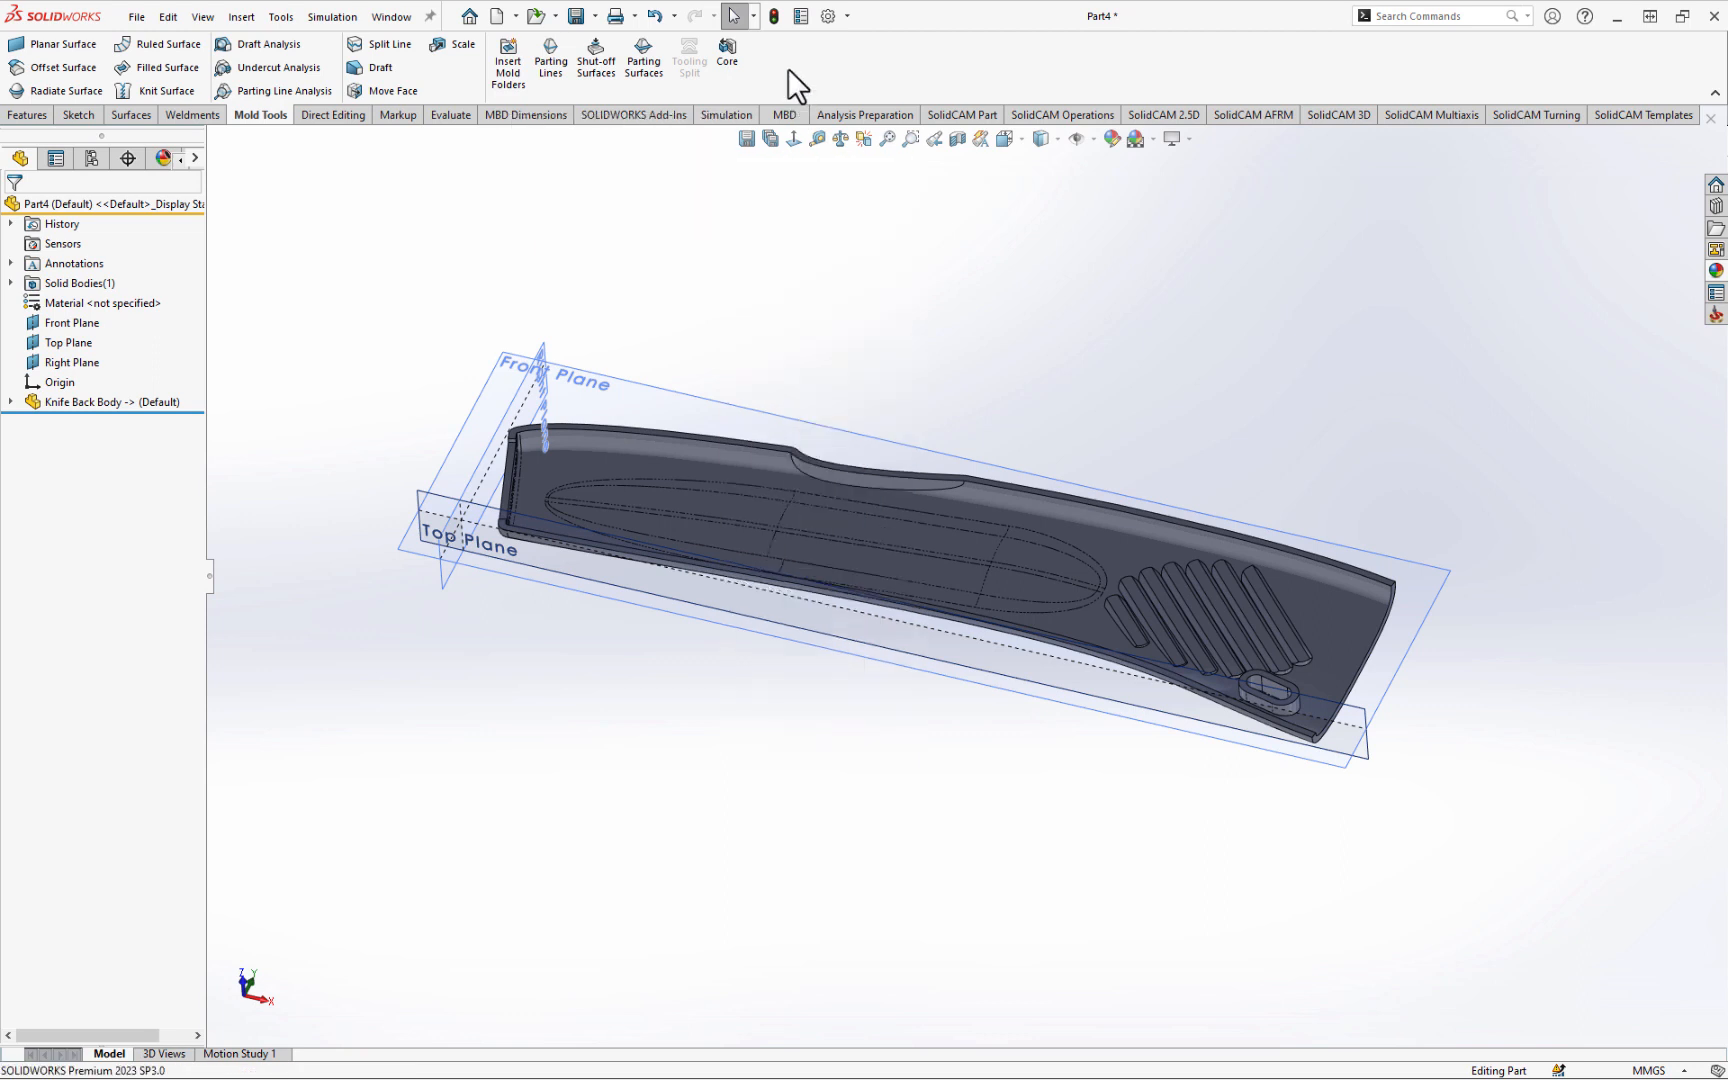
# - Insert the mold folders and scale the knife body uniformly about its centroid by a factor of 1.02
pyautogui.click(512, 58)
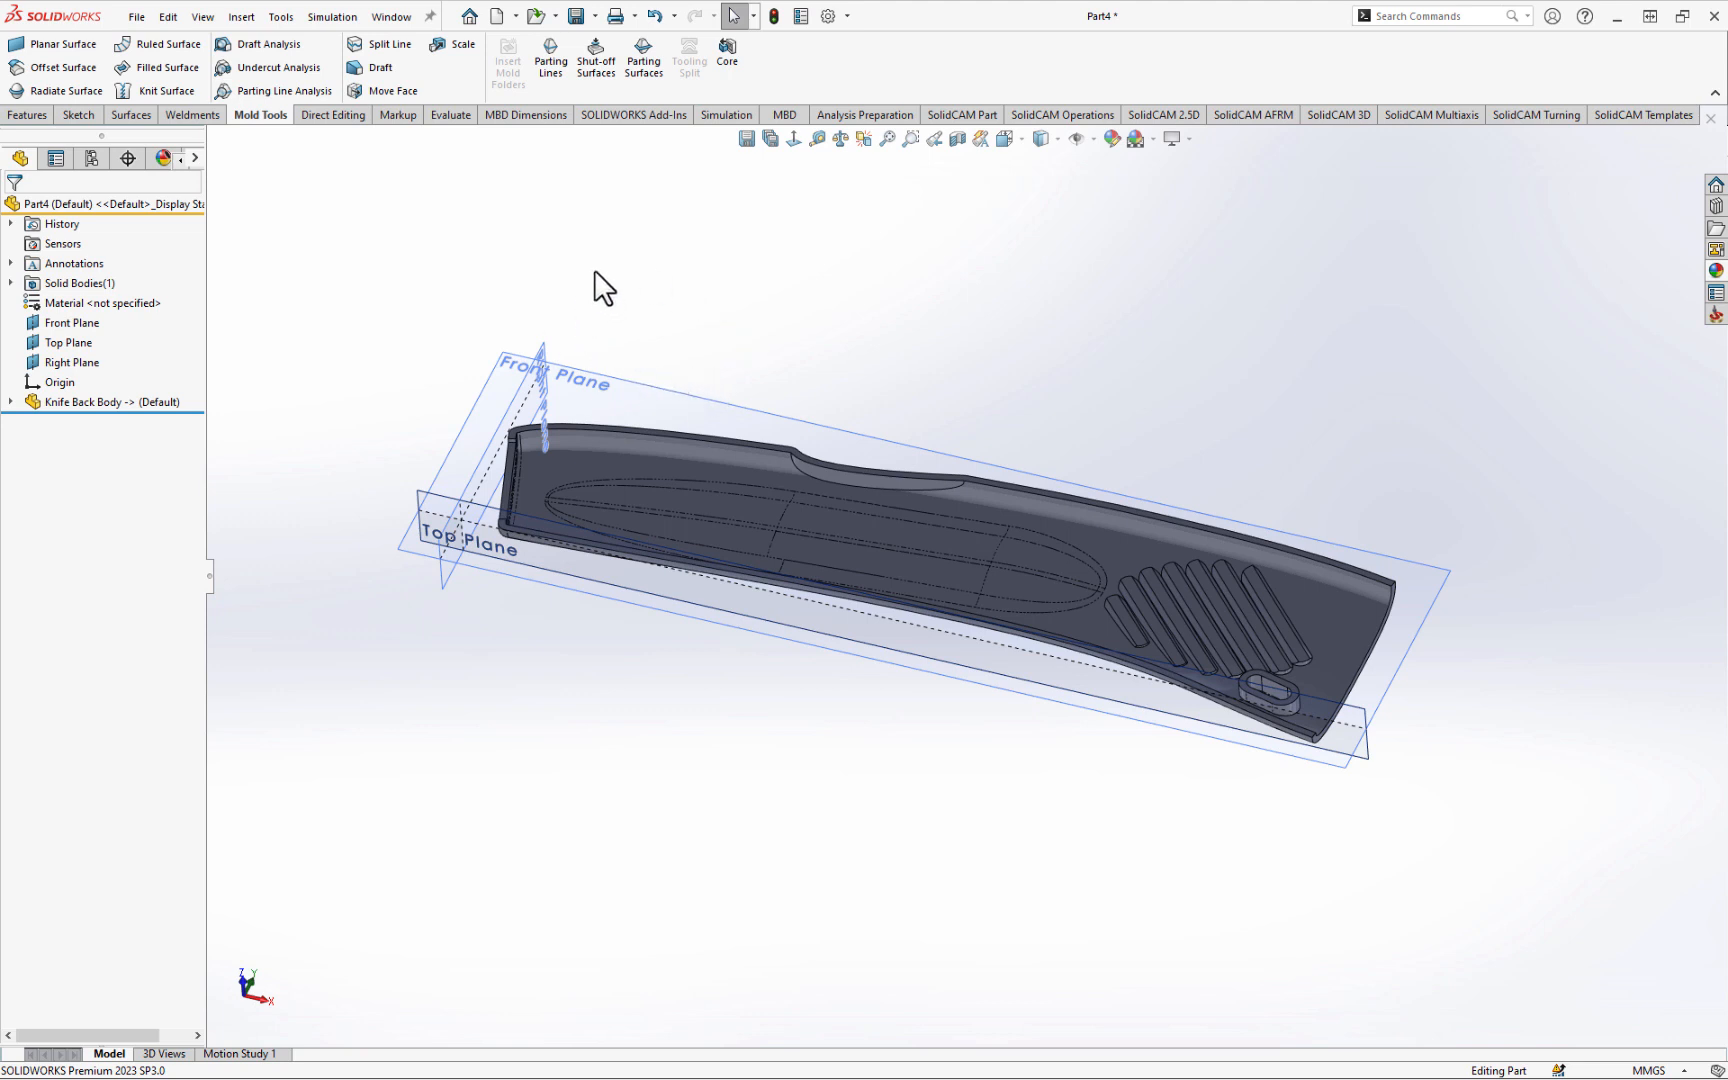
pyautogui.click(441, 45)
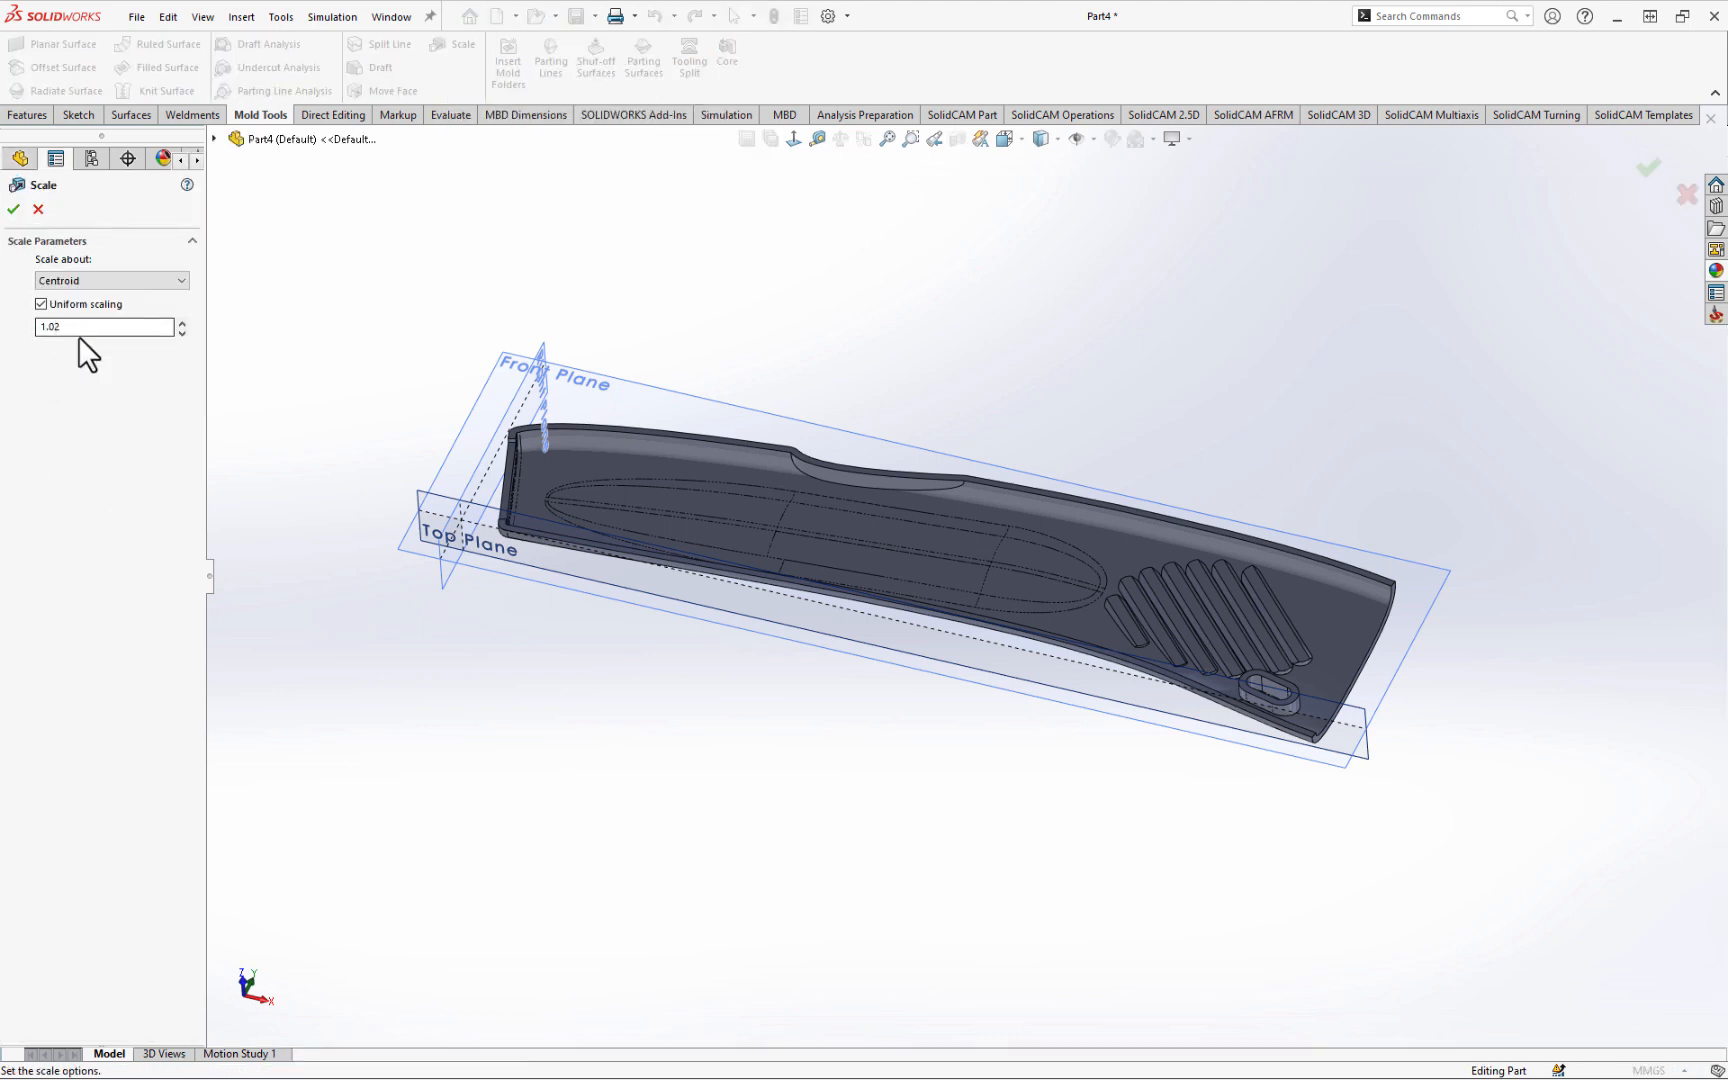
pyautogui.moveTo(72, 329); pyautogui.dragTo(34, 331)
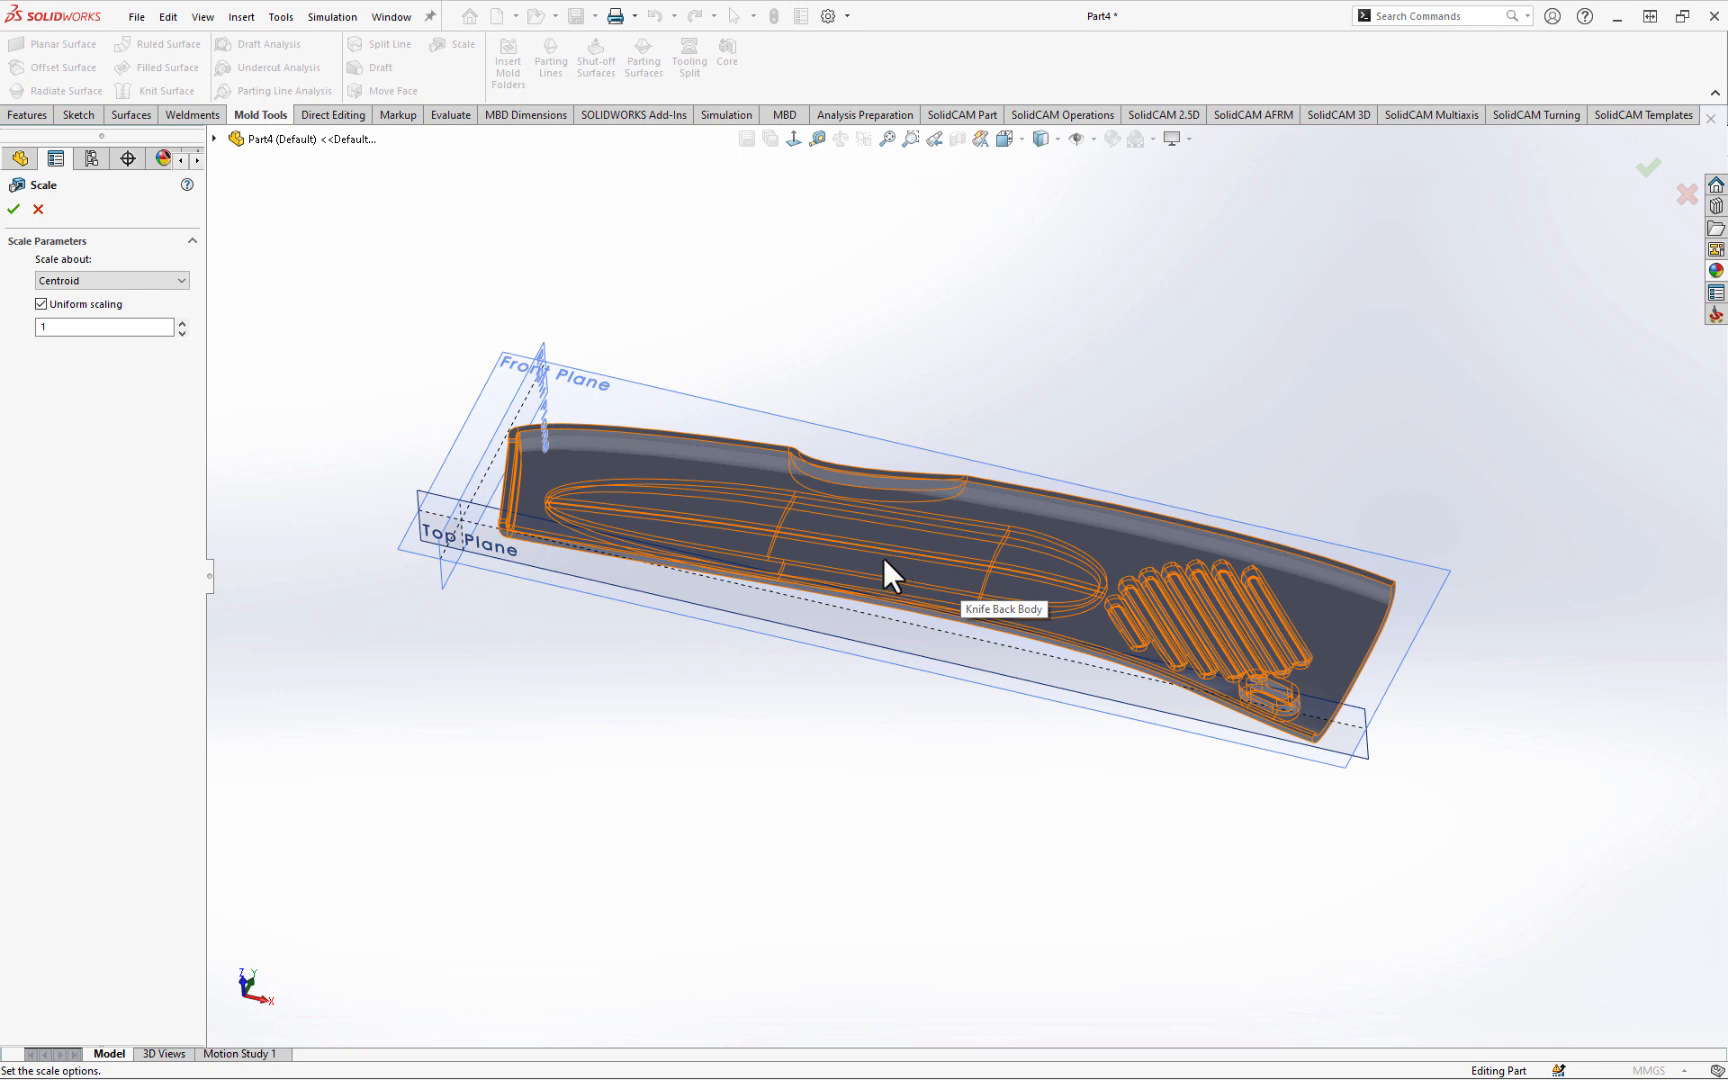
pyautogui.click(105, 329)
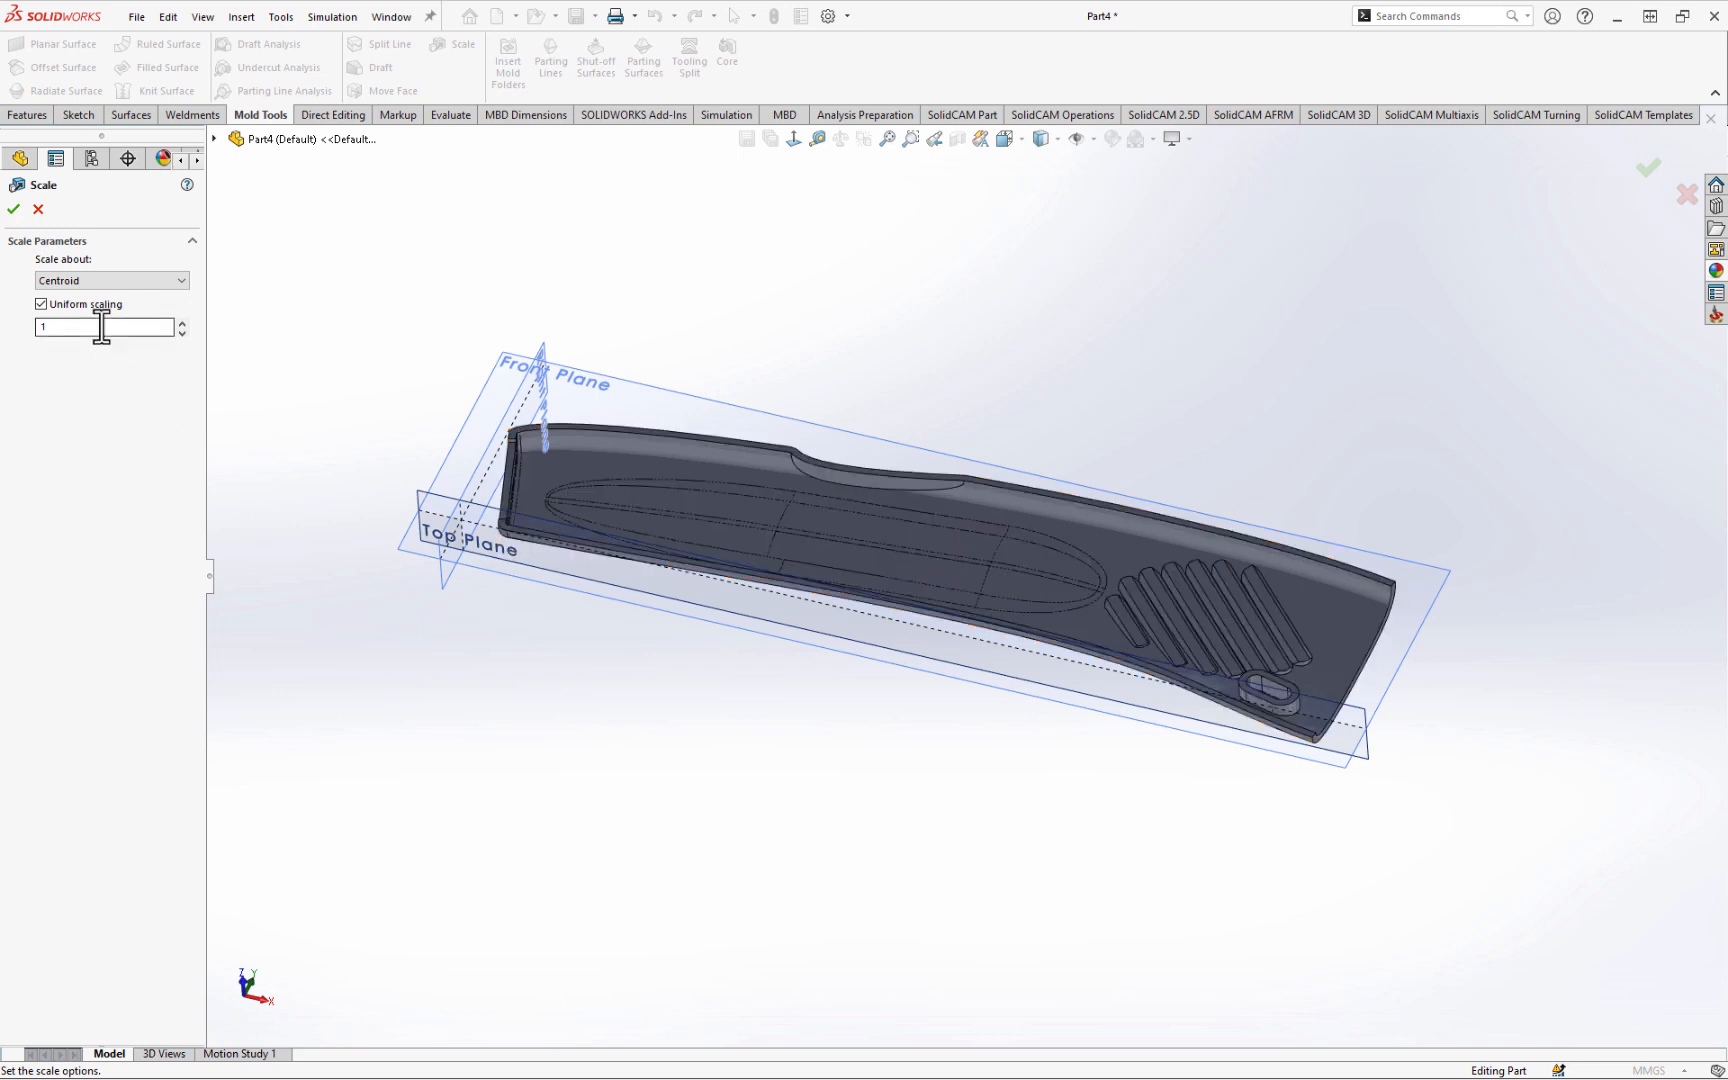
pyautogui.moveTo(105, 329); pyautogui.dragTo(15, 318)
pyautogui.moveTo(77, 328); pyautogui.dragTo(14, 328)
pyautogui.click(56, 328)
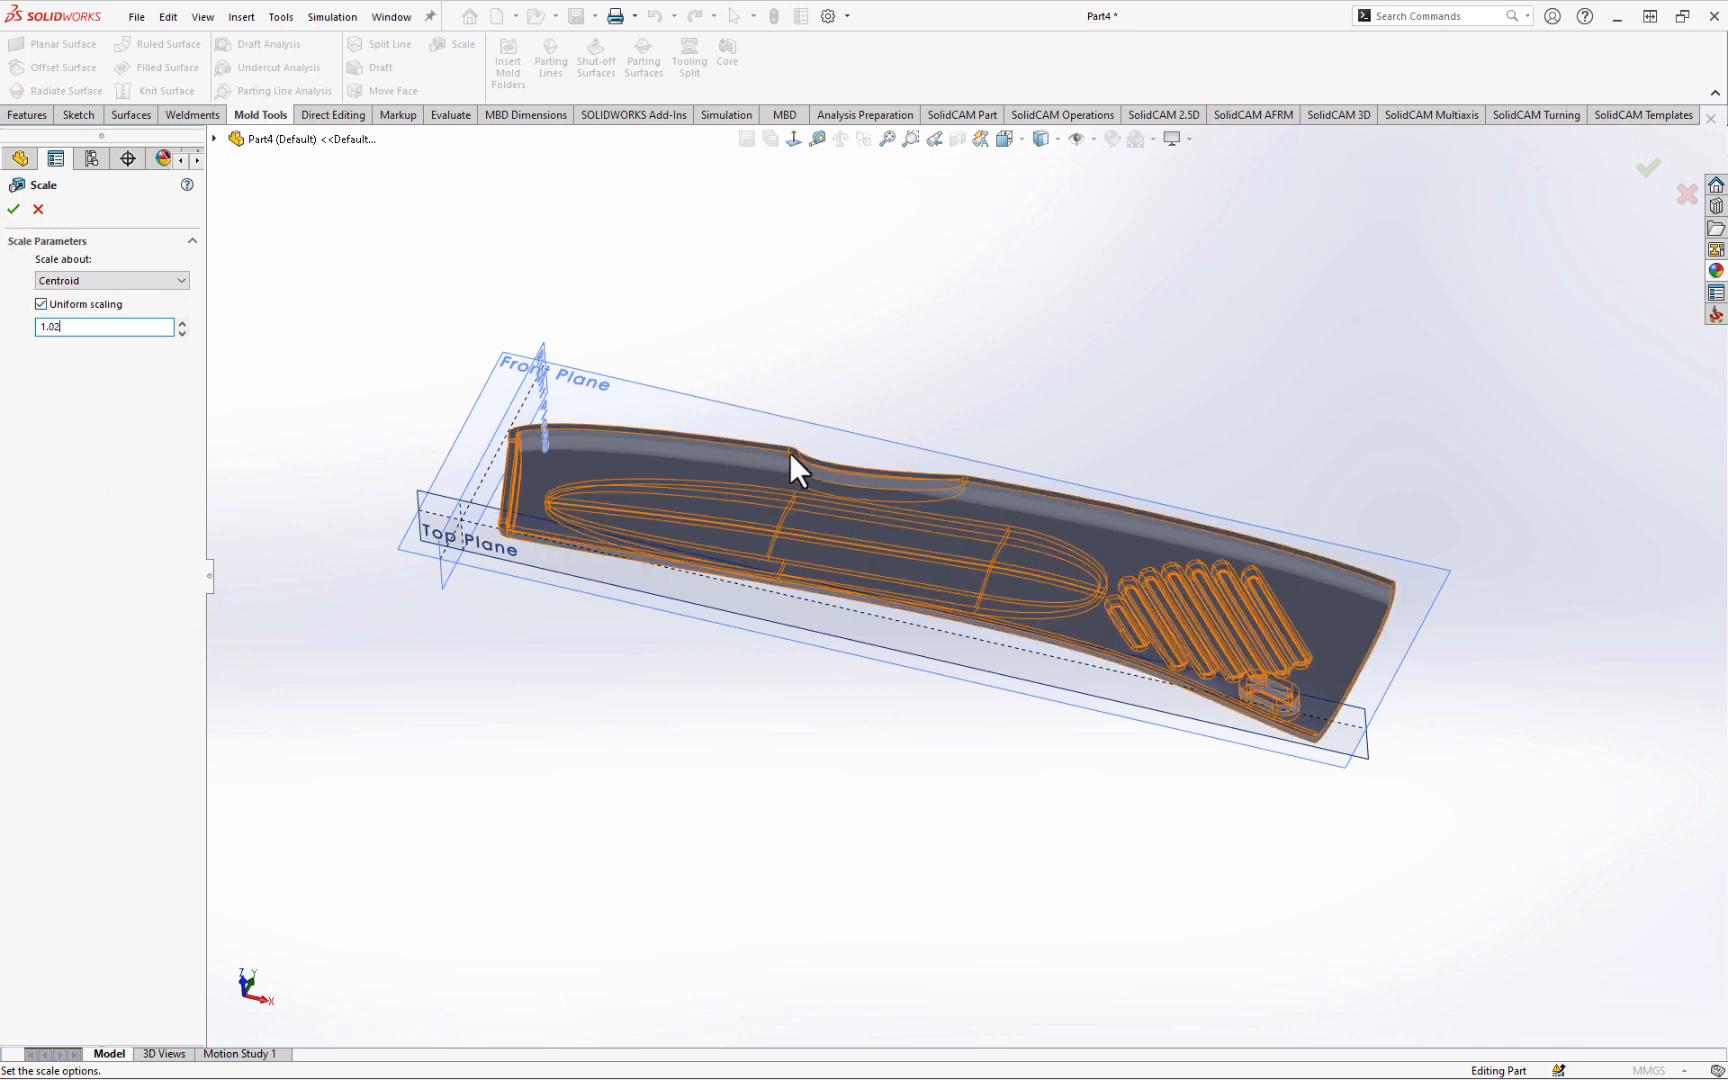
pyautogui.click(14, 209)
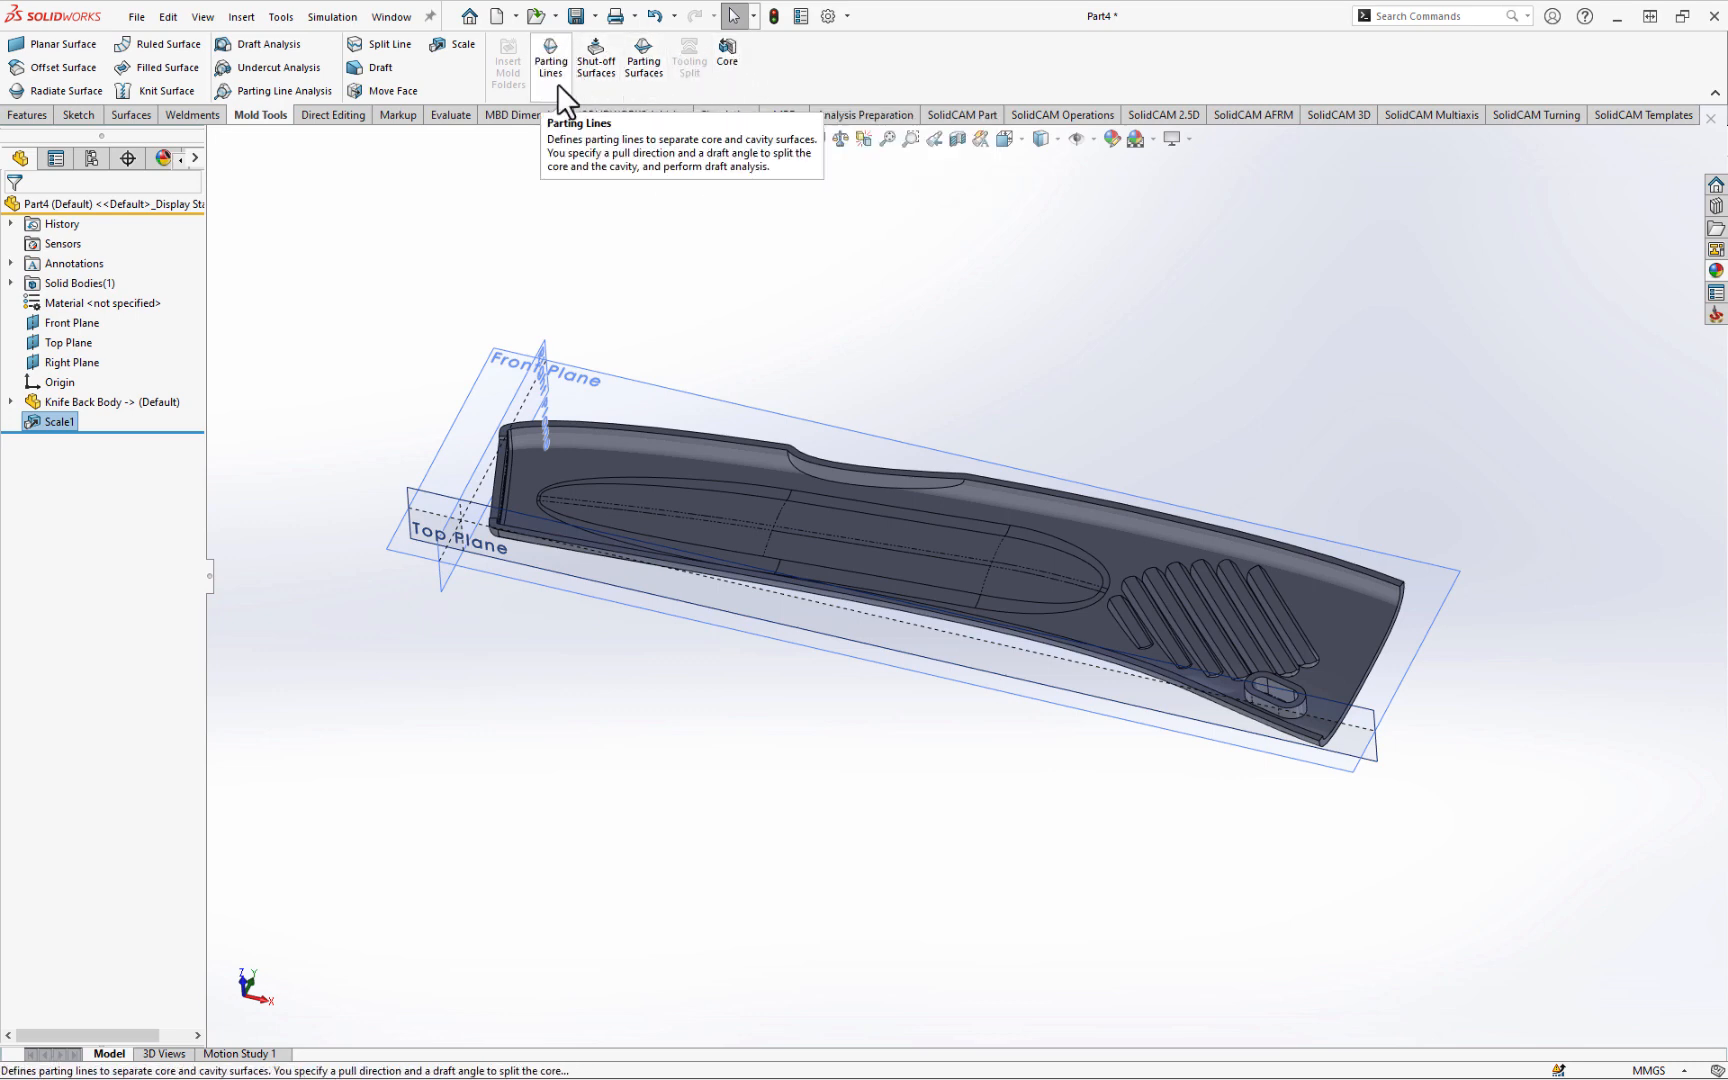
# - Start a parting line with the Front Plane as pull direction and run the draft analysis at 1°
pyautogui.click(549, 59)
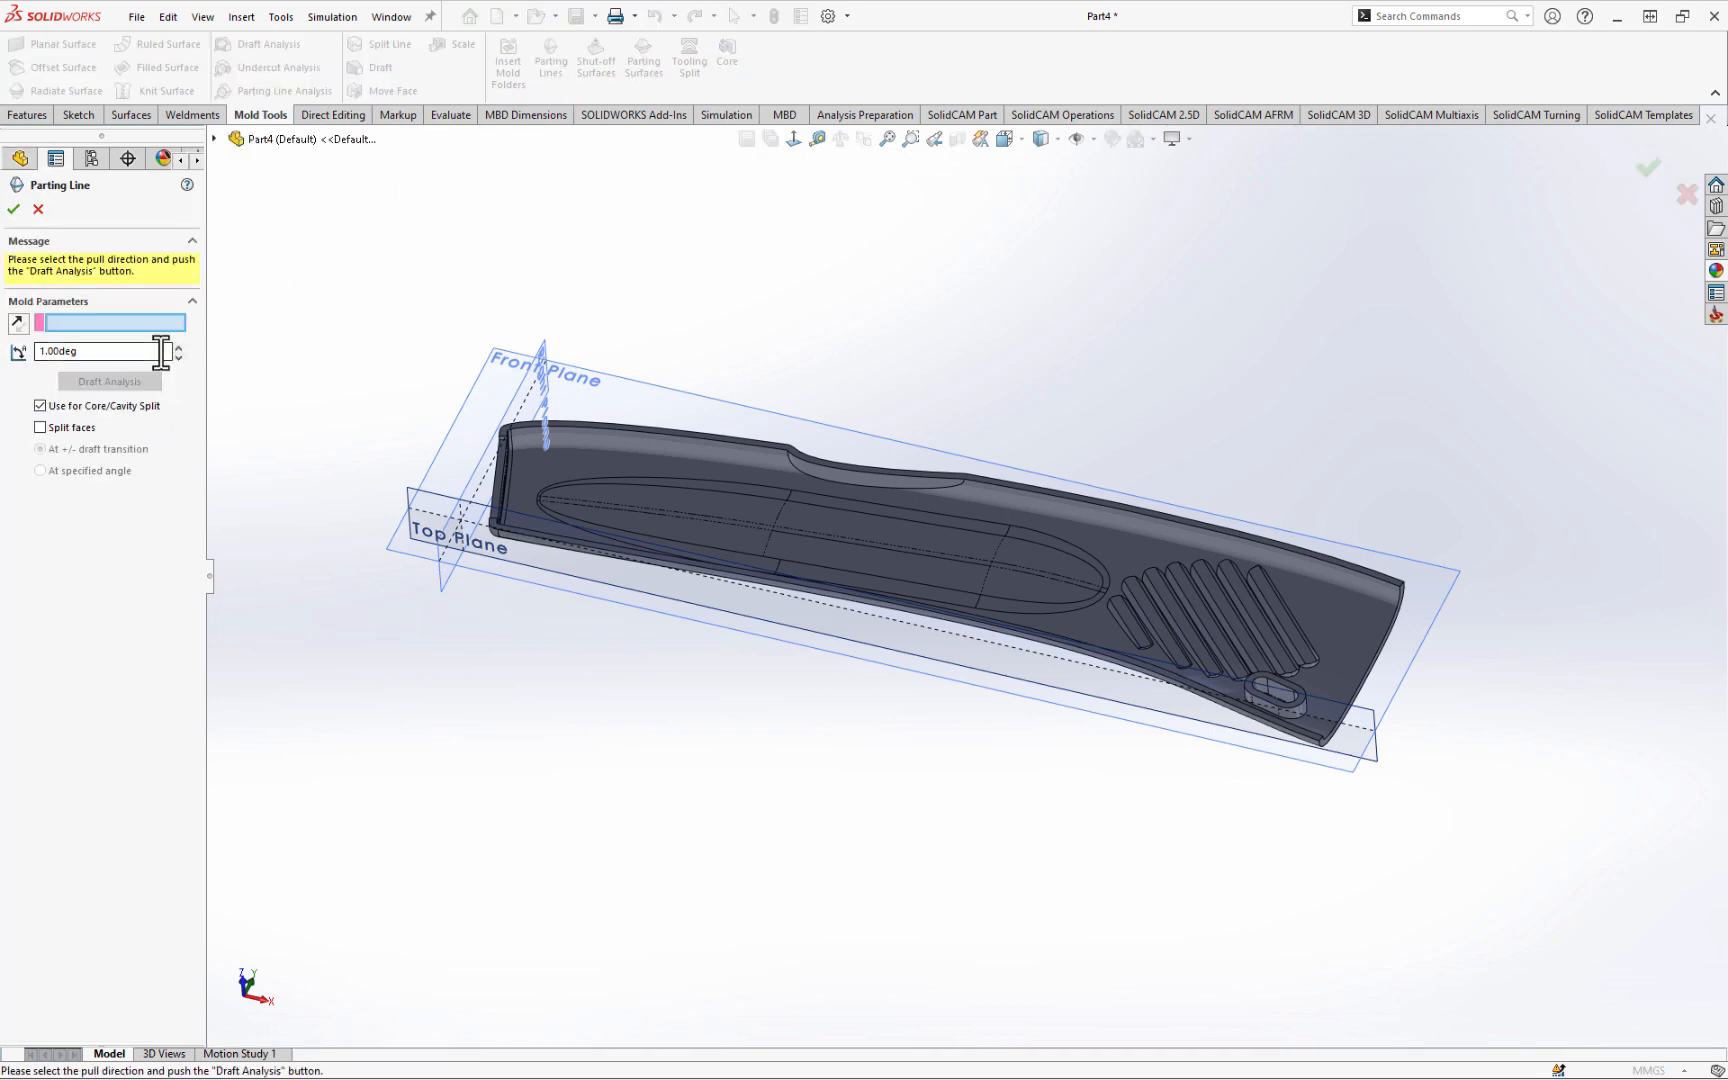
pyautogui.moveTo(355, 378)
pyautogui.mouseDown(button='middle')
pyautogui.moveTo(375, 322)
pyautogui.moveTo(370, 359)
pyautogui.moveTo(332, 390)
pyautogui.mouseUp(button='middle')
pyautogui.moveTo(674, 289); pyautogui.dragTo(621, 292, button='middle')
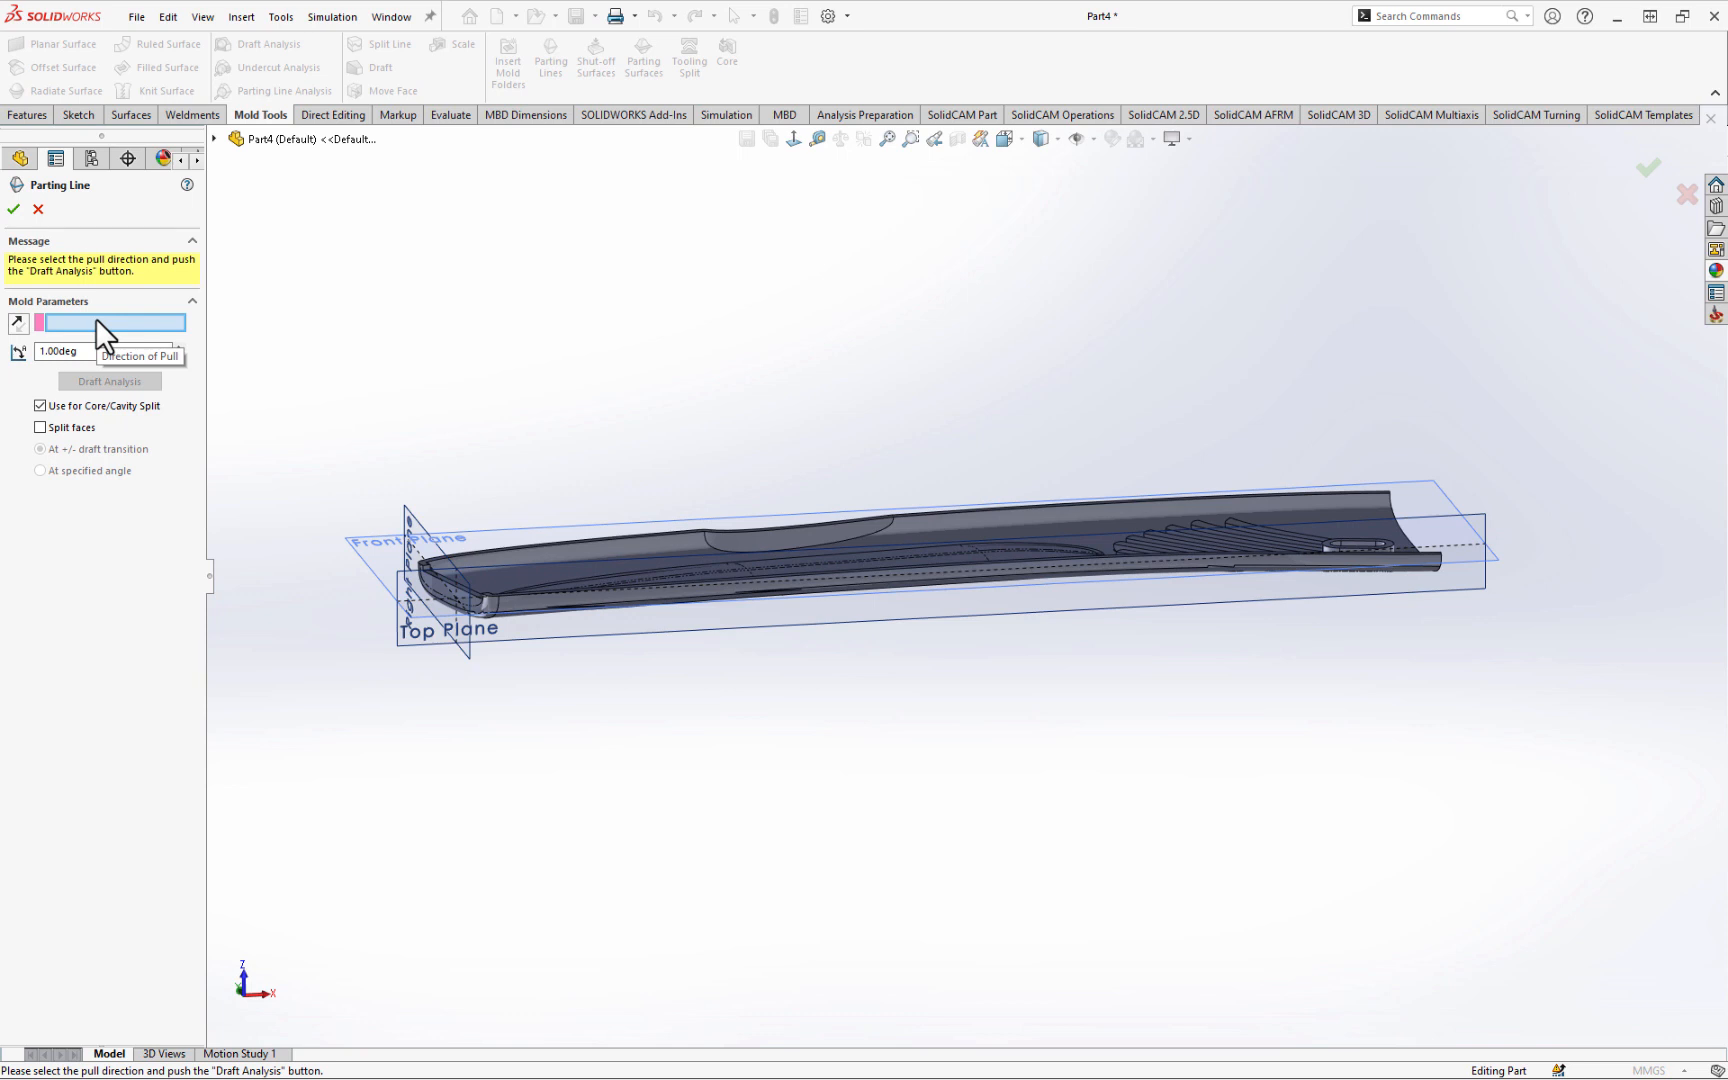
pyautogui.click(360, 538)
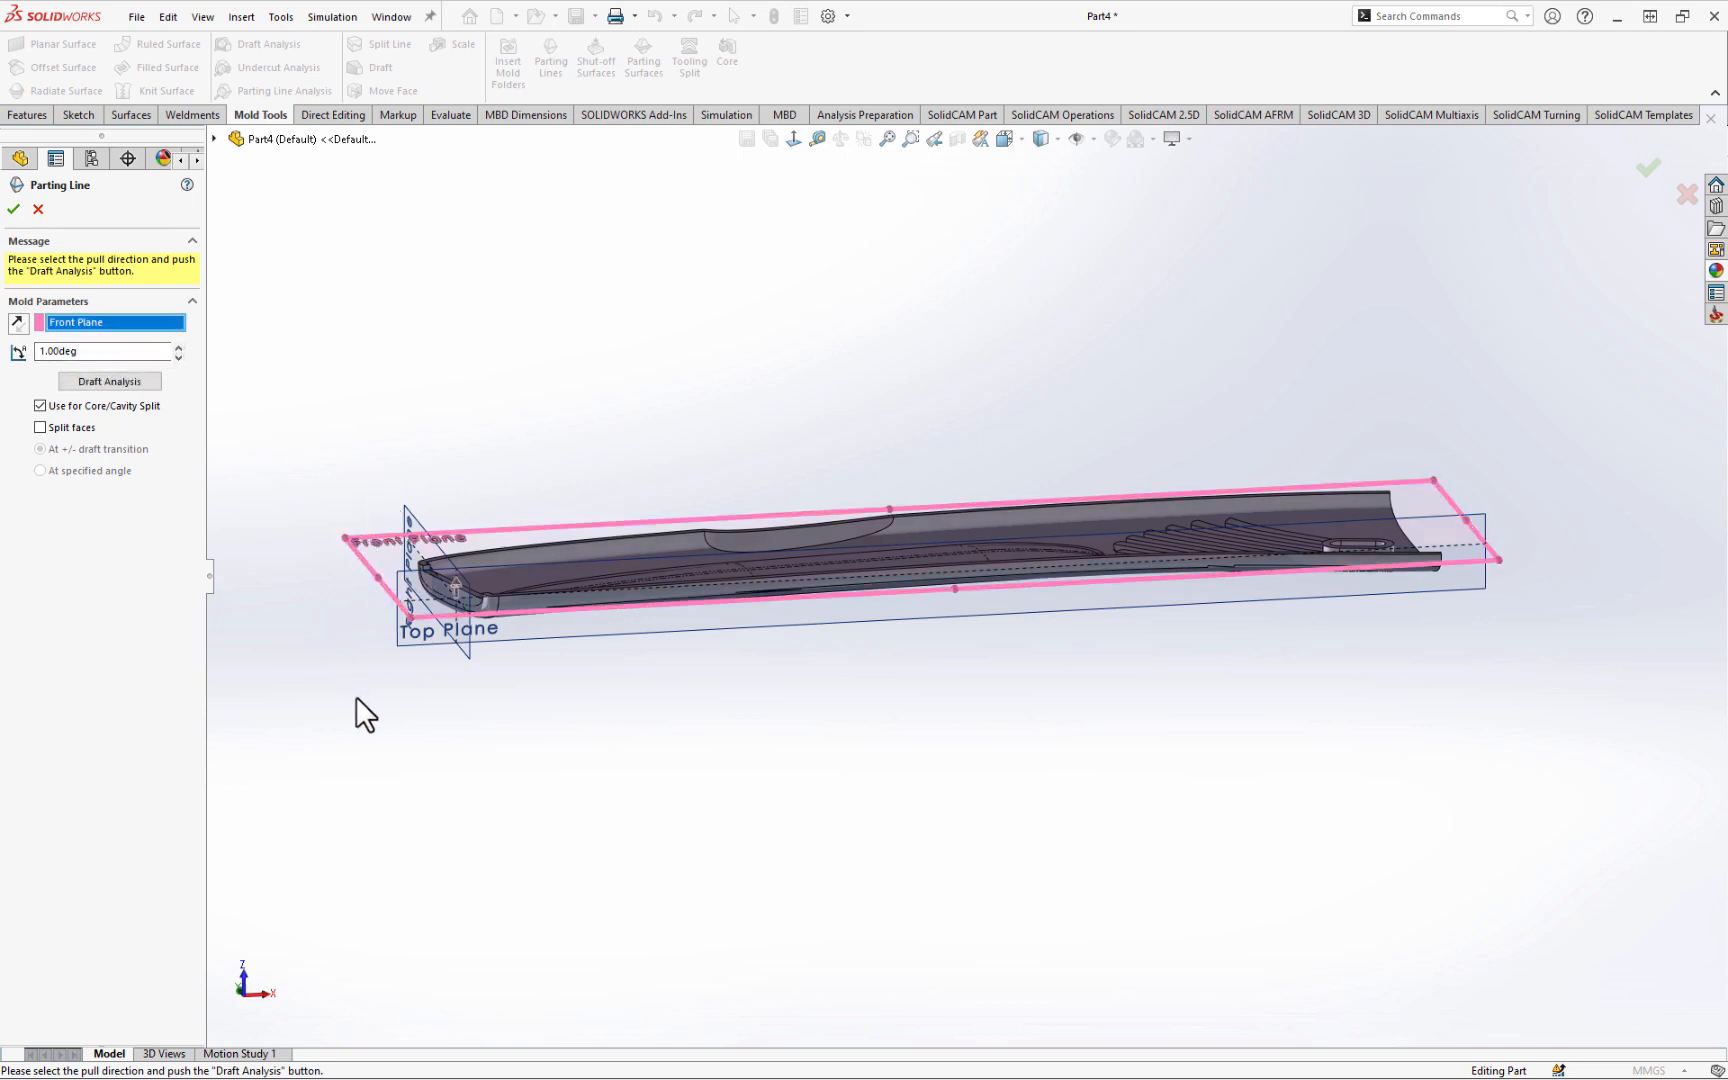
pyautogui.click(101, 380)
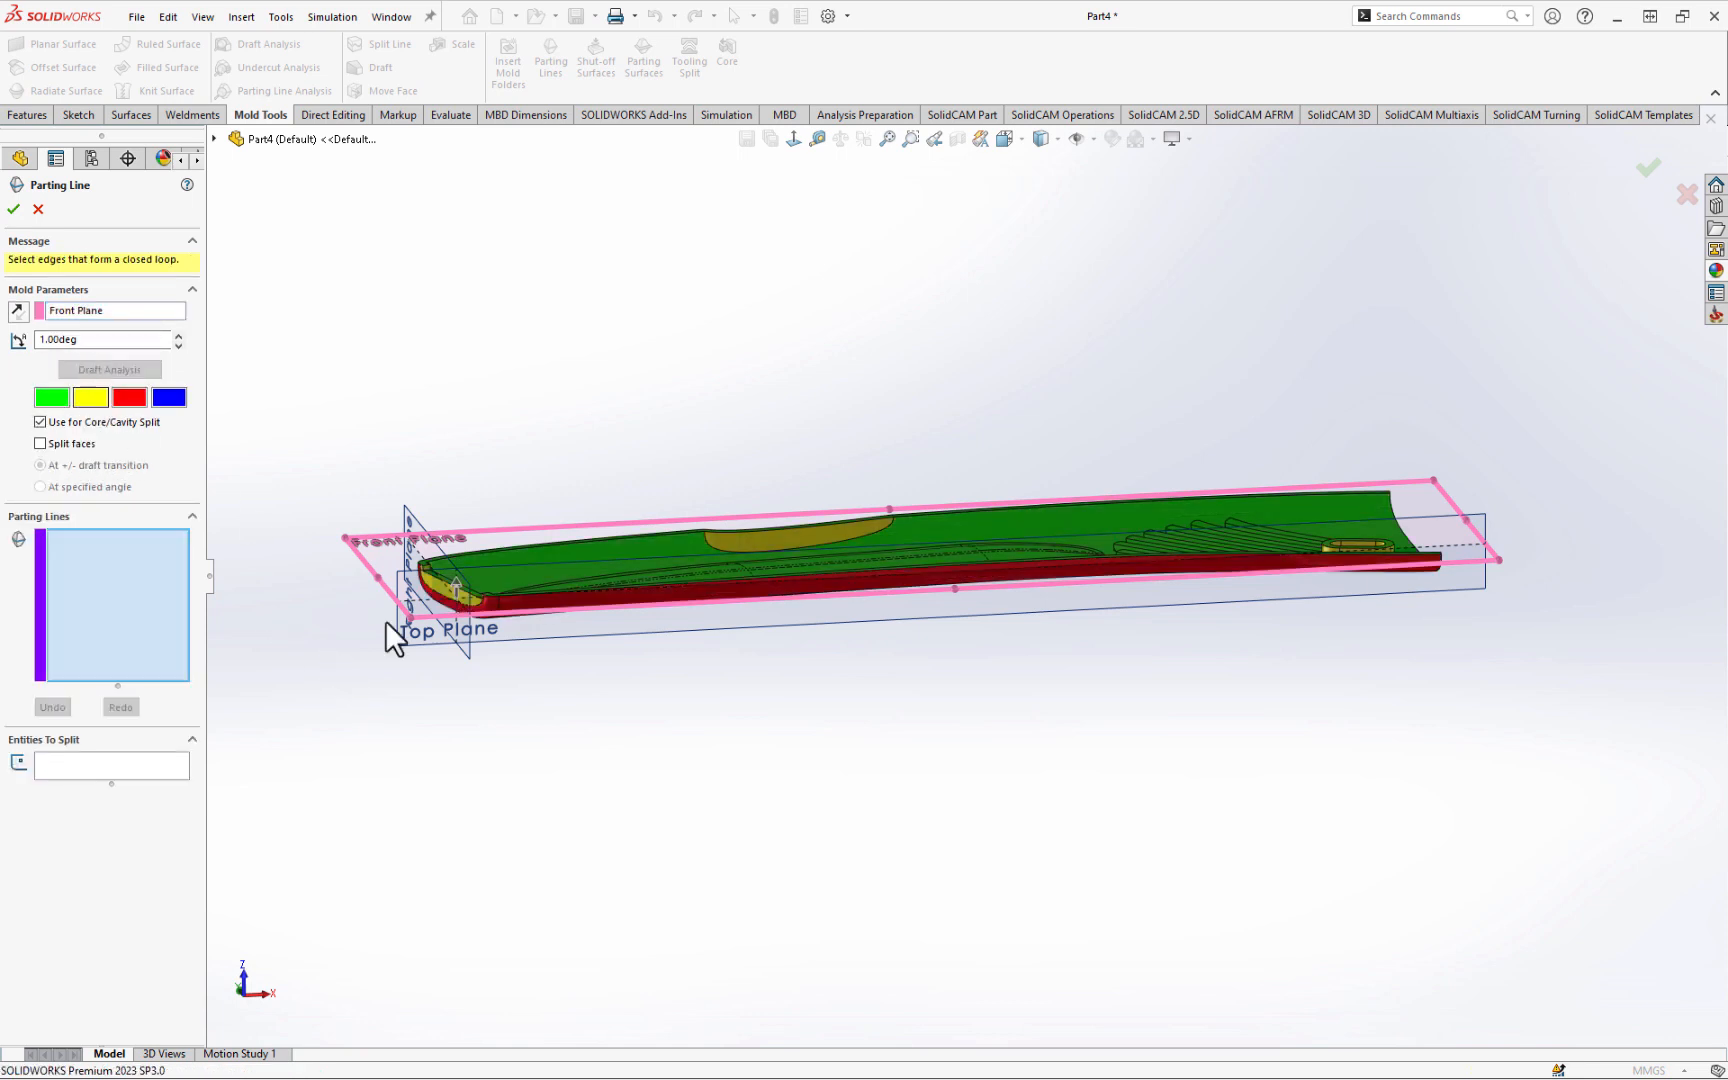
pyautogui.moveTo(609, 662)
pyautogui.mouseDown(button='middle')
pyautogui.moveTo(579, 636)
pyautogui.moveTo(612, 652)
pyautogui.moveTo(599, 637)
pyautogui.mouseUp(button='middle')
pyautogui.click(549, 734)
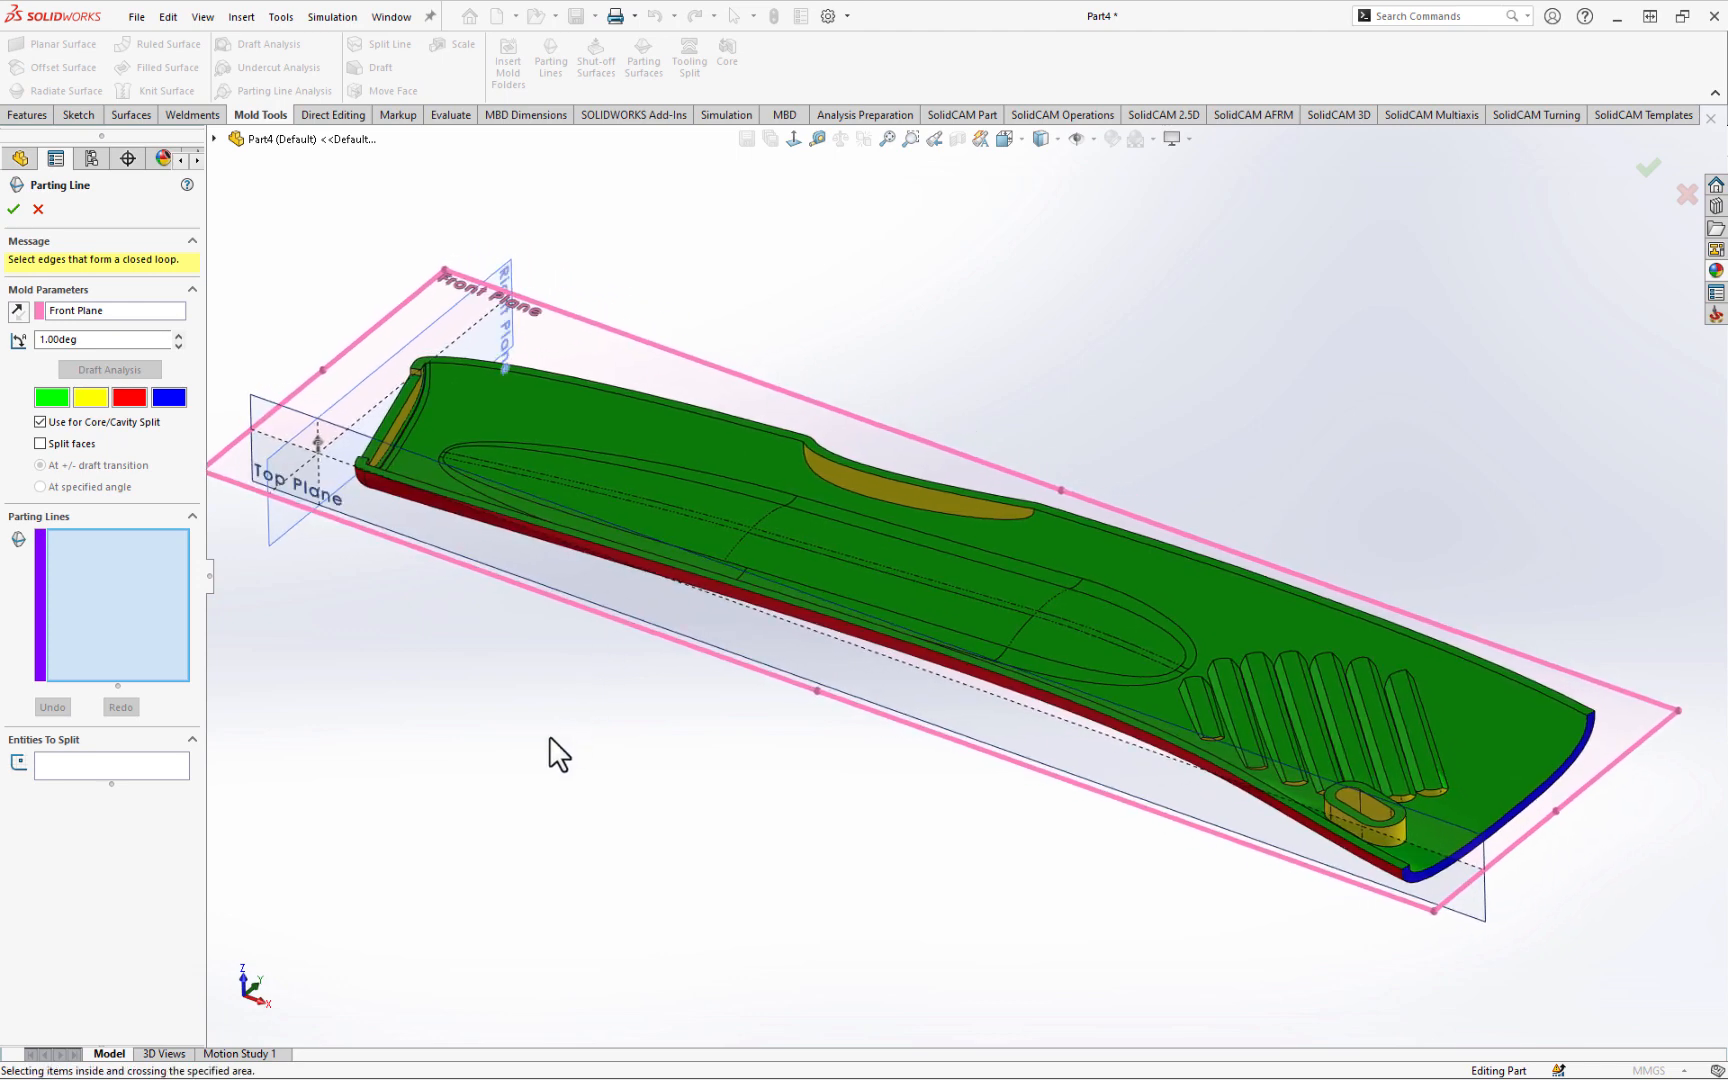
pyautogui.moveTo(549, 734); pyautogui.dragTo(738, 606, button='middle')
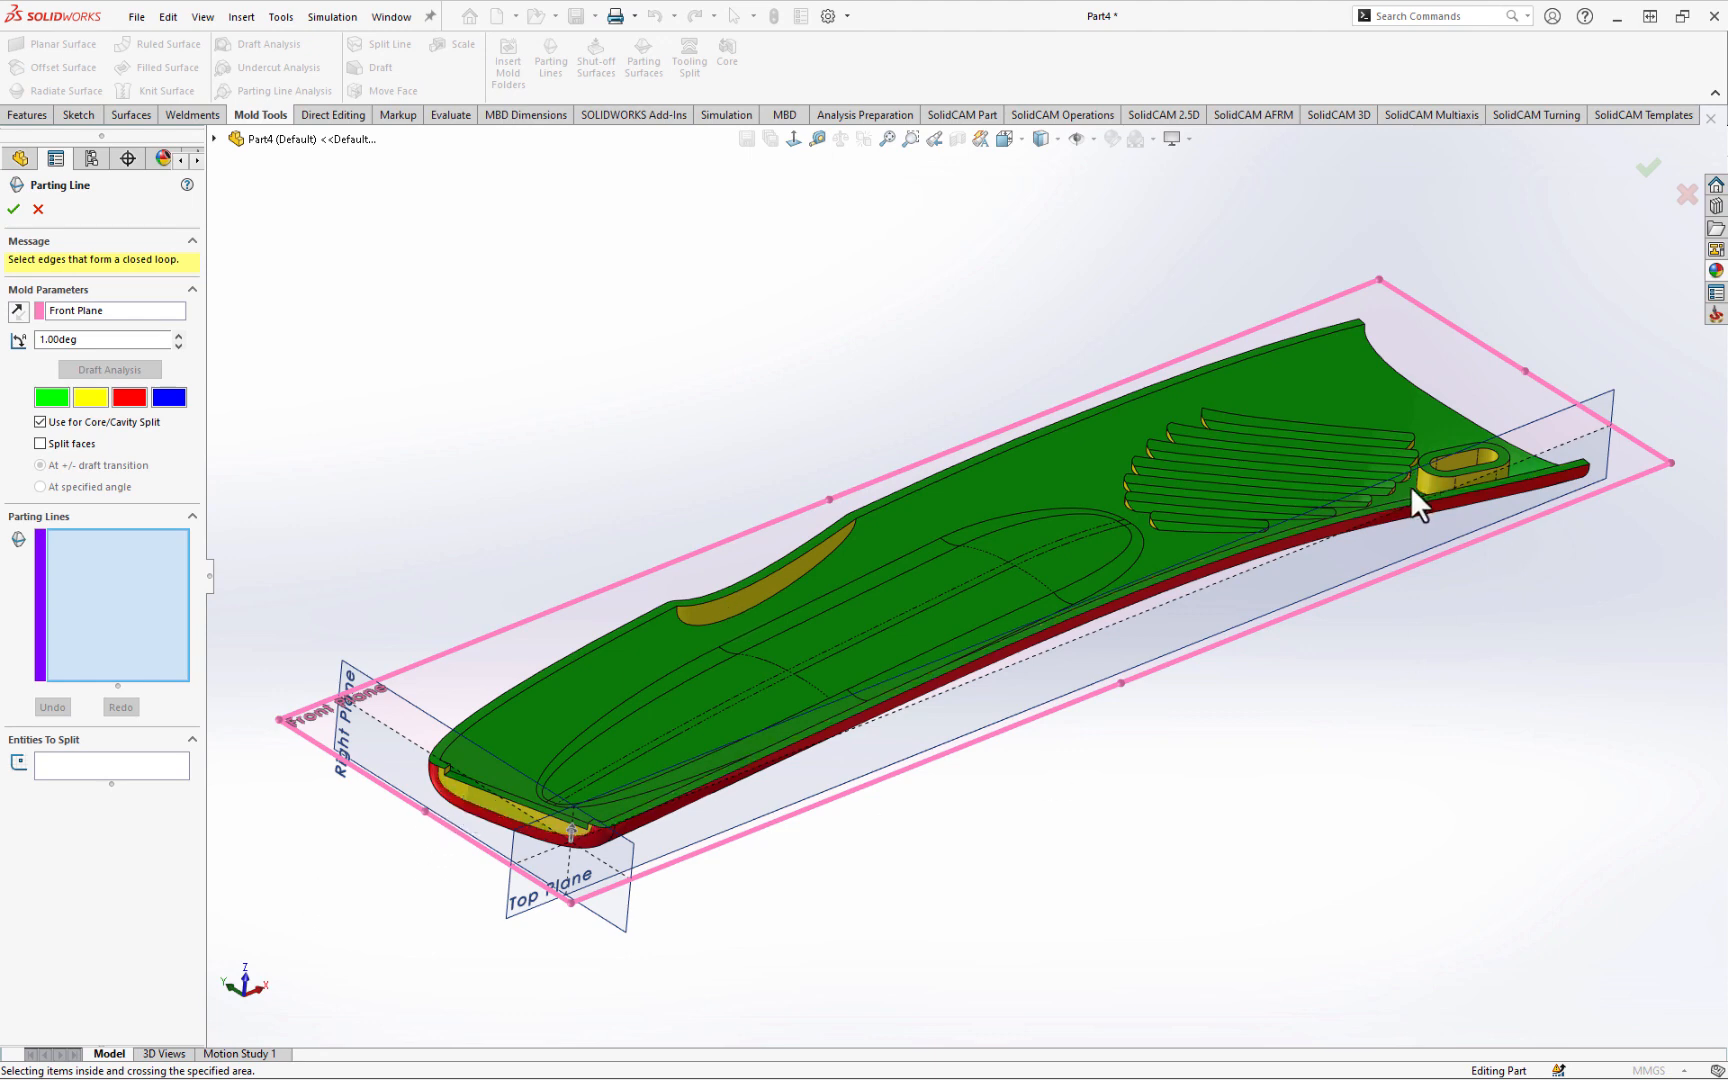
pyautogui.moveTo(1004, 811); pyautogui.dragTo(1006, 803, button='middle')
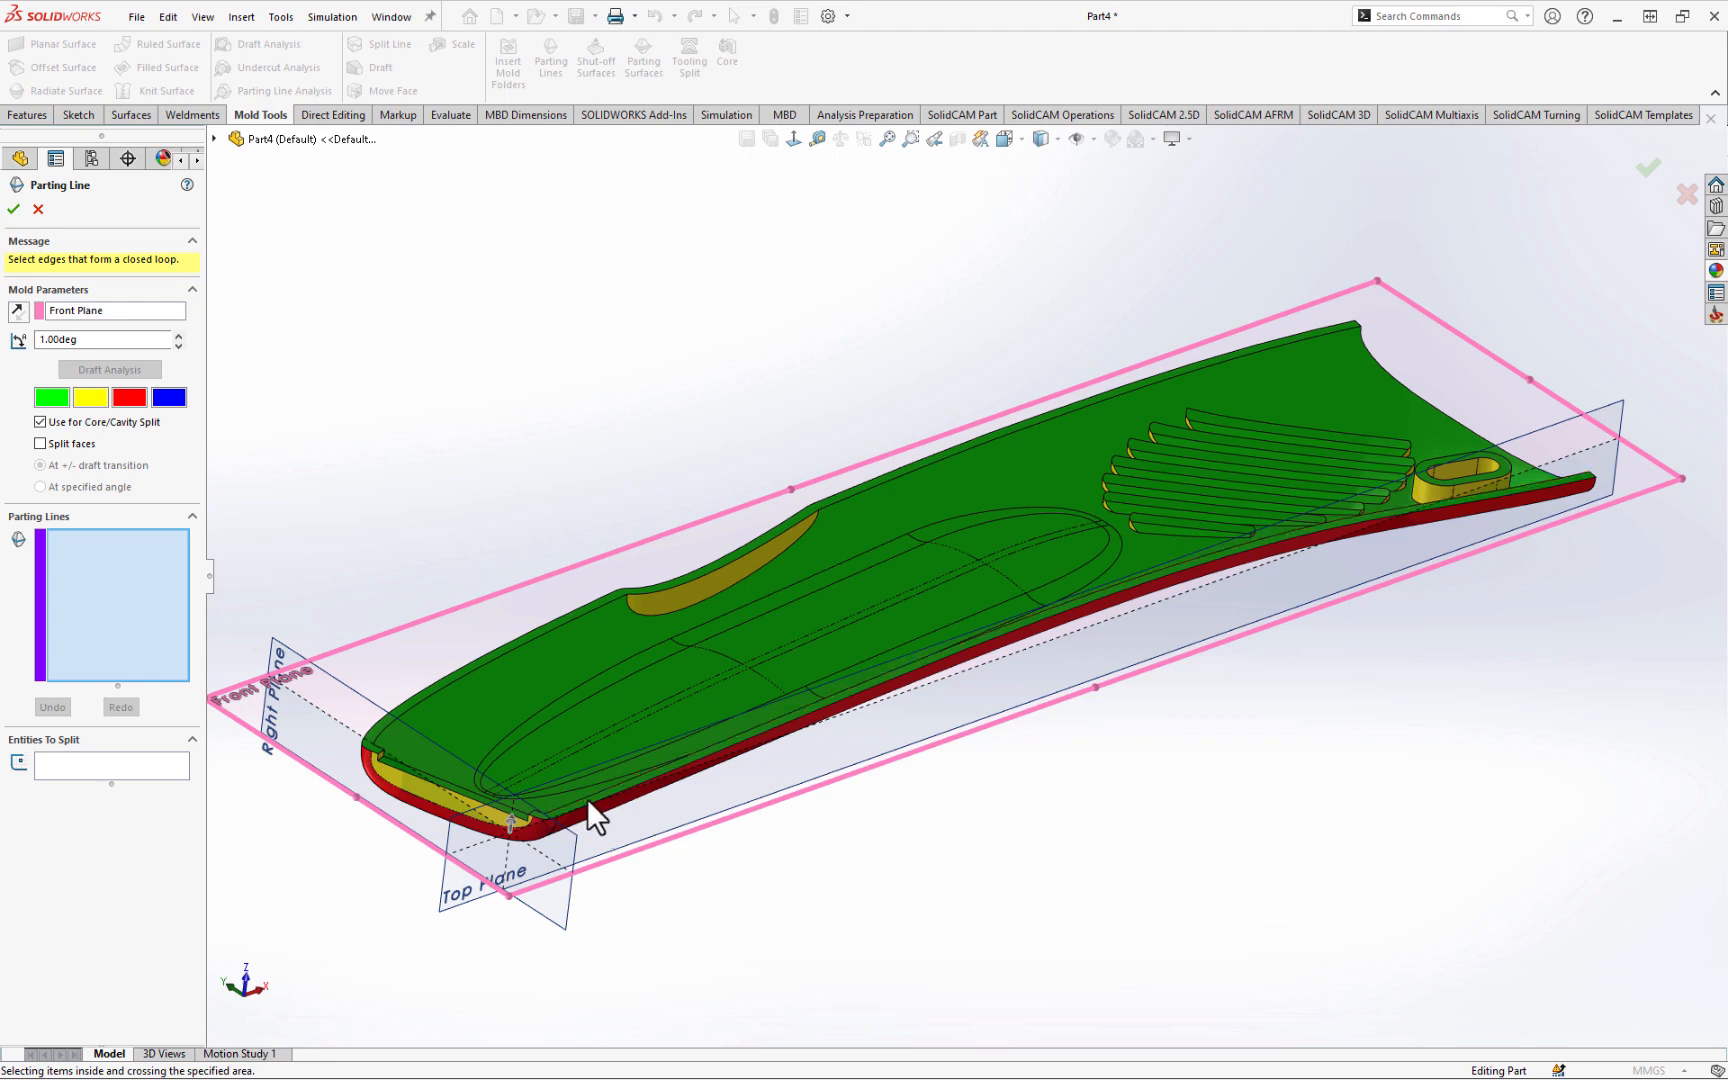
# - Select the rounded corner edge at the body's closed end and the adjoining long side edge as parting lines
pyautogui.scroll(-2, 589, 805)
pyautogui.scroll(-4, 591, 803)
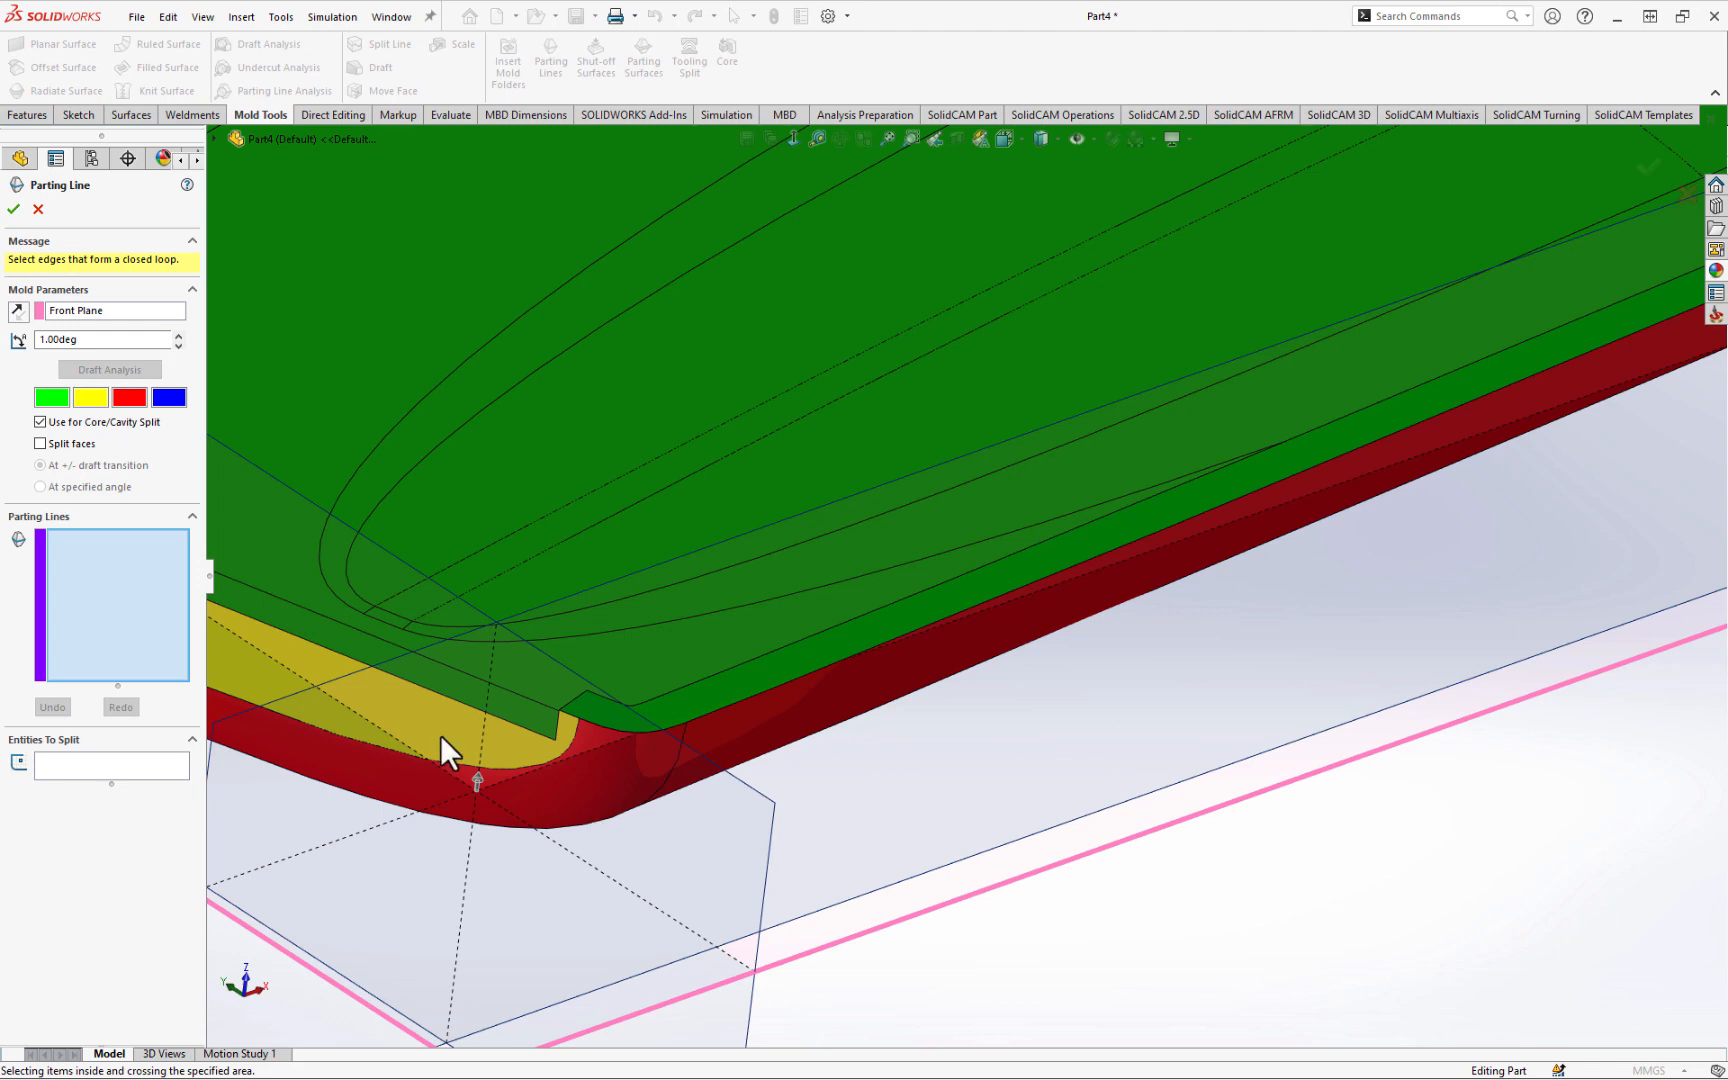
pyautogui.scroll(3, 579, 756)
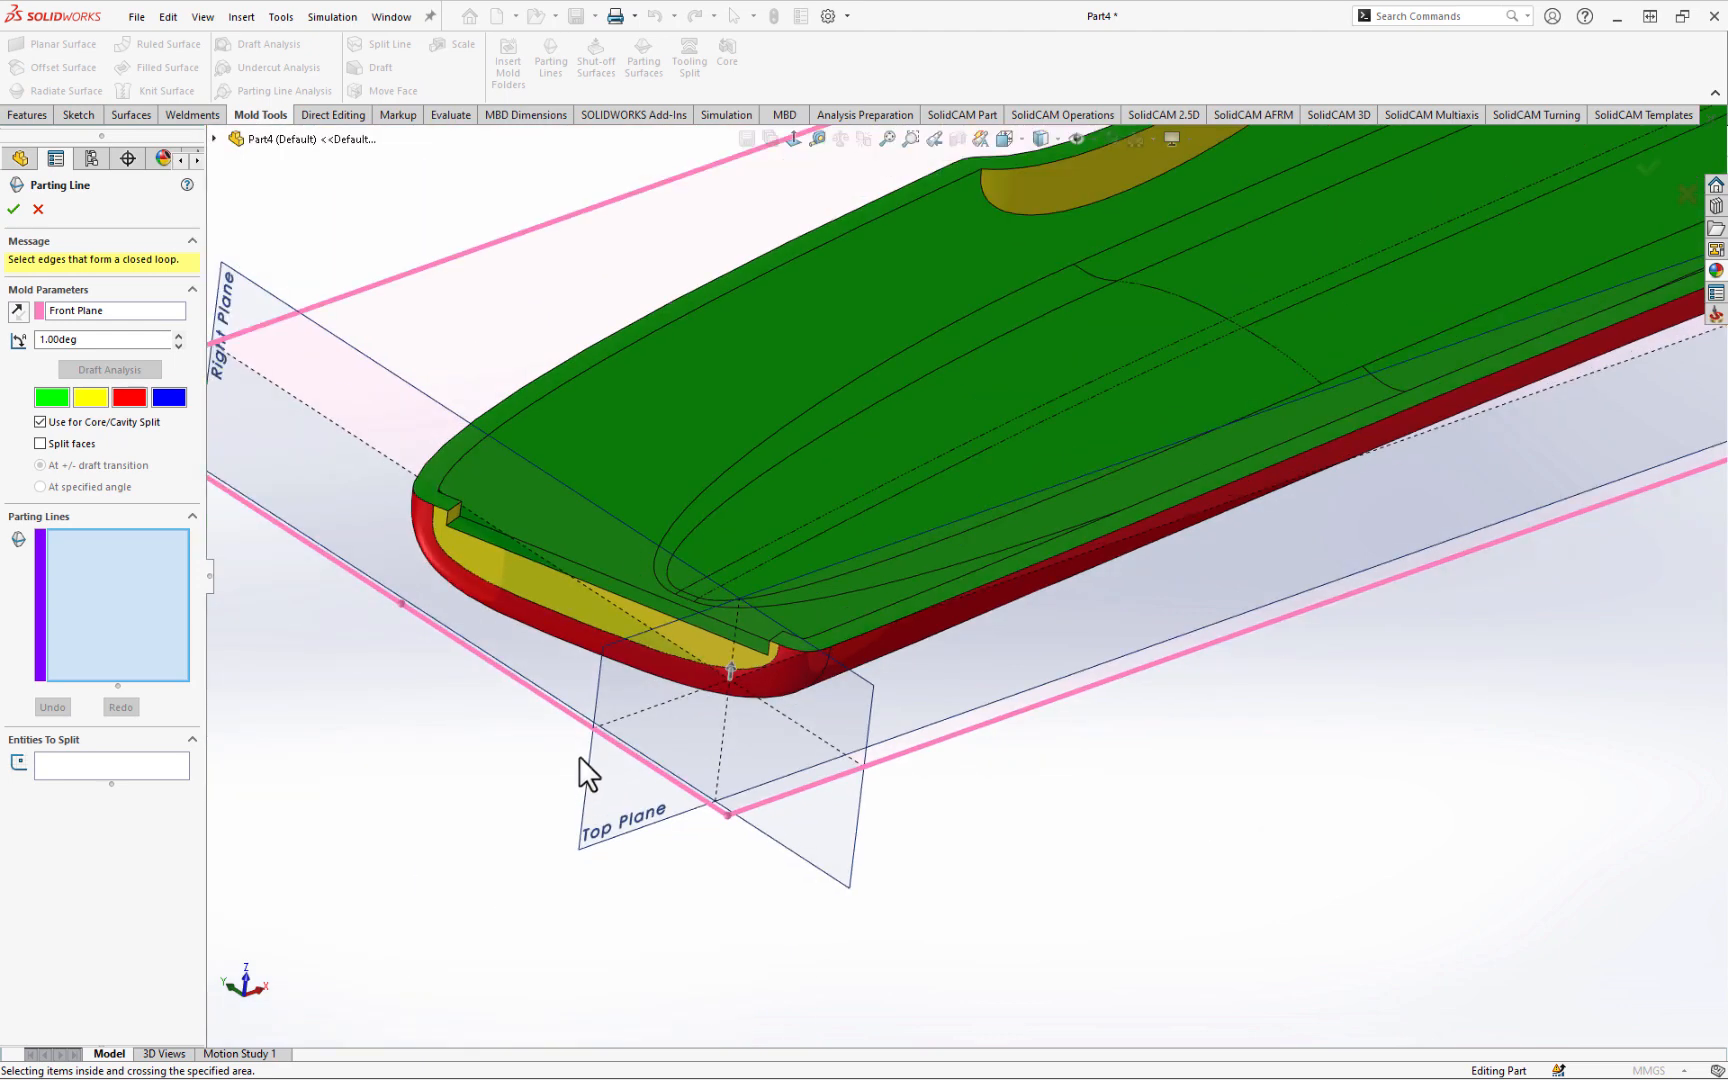
pyautogui.scroll(-3, 755, 606)
pyautogui.scroll(-2, 963, 707)
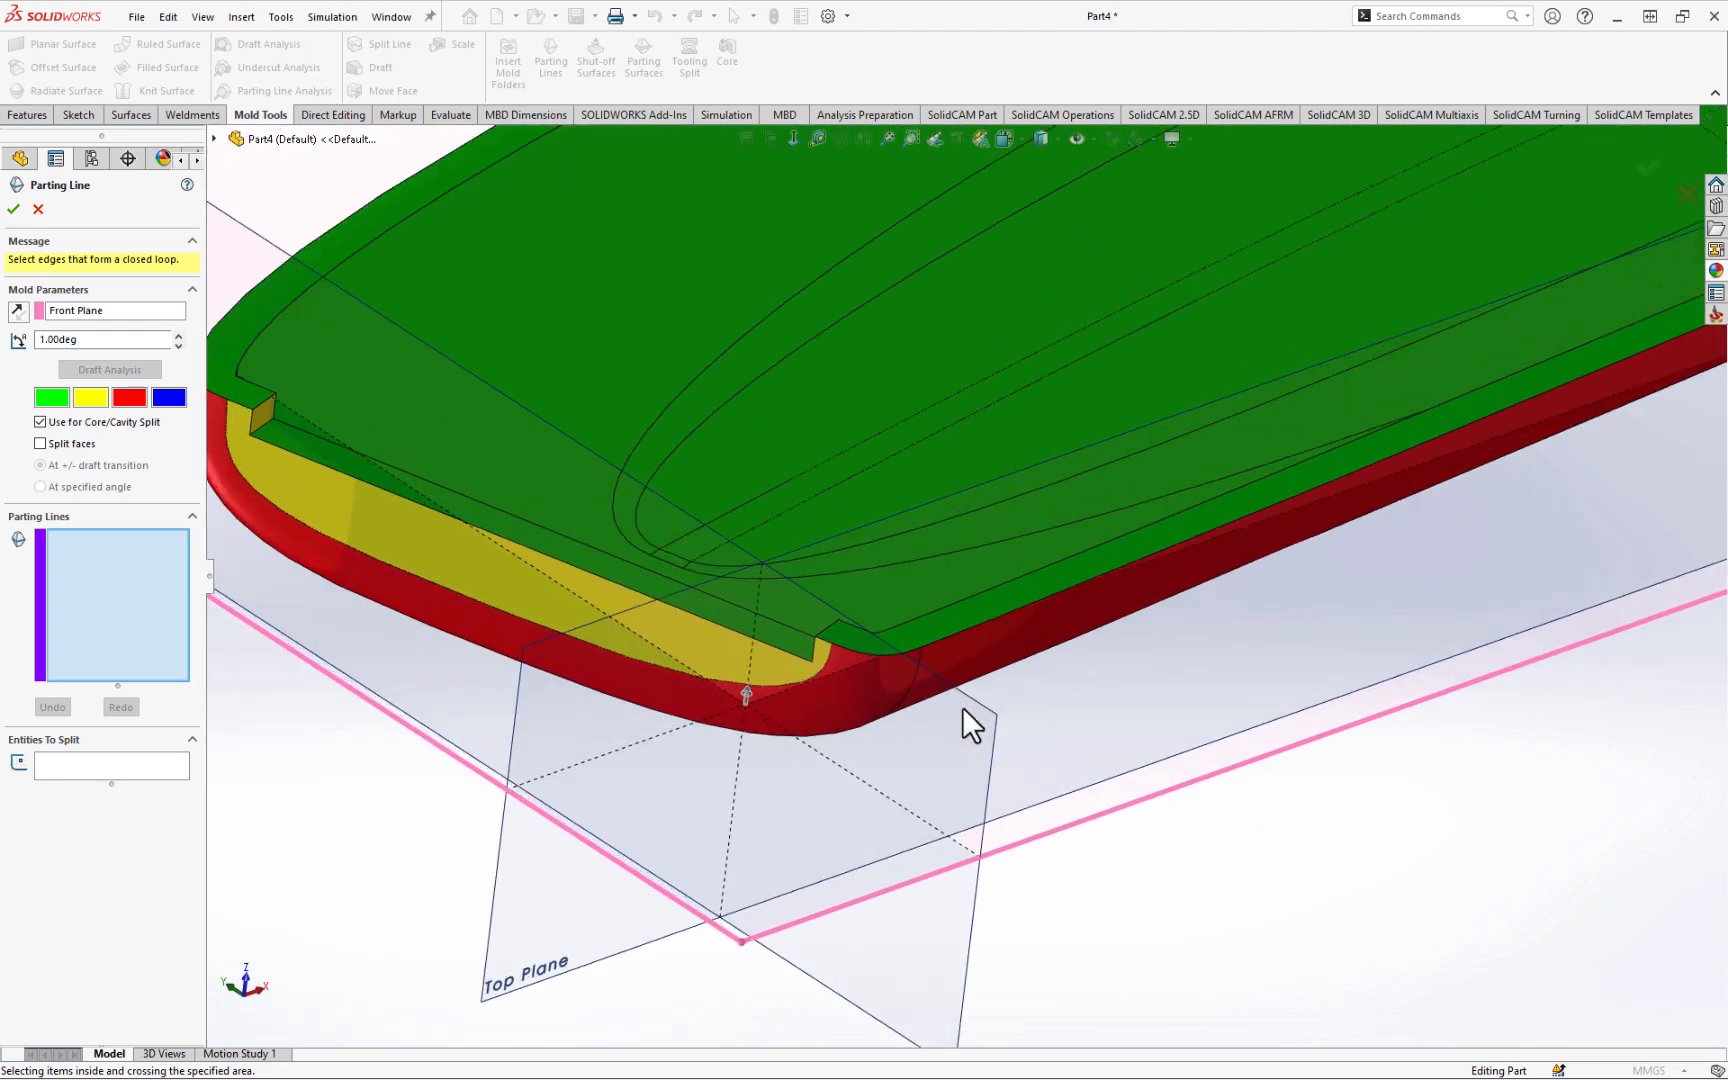
pyautogui.click(883, 653)
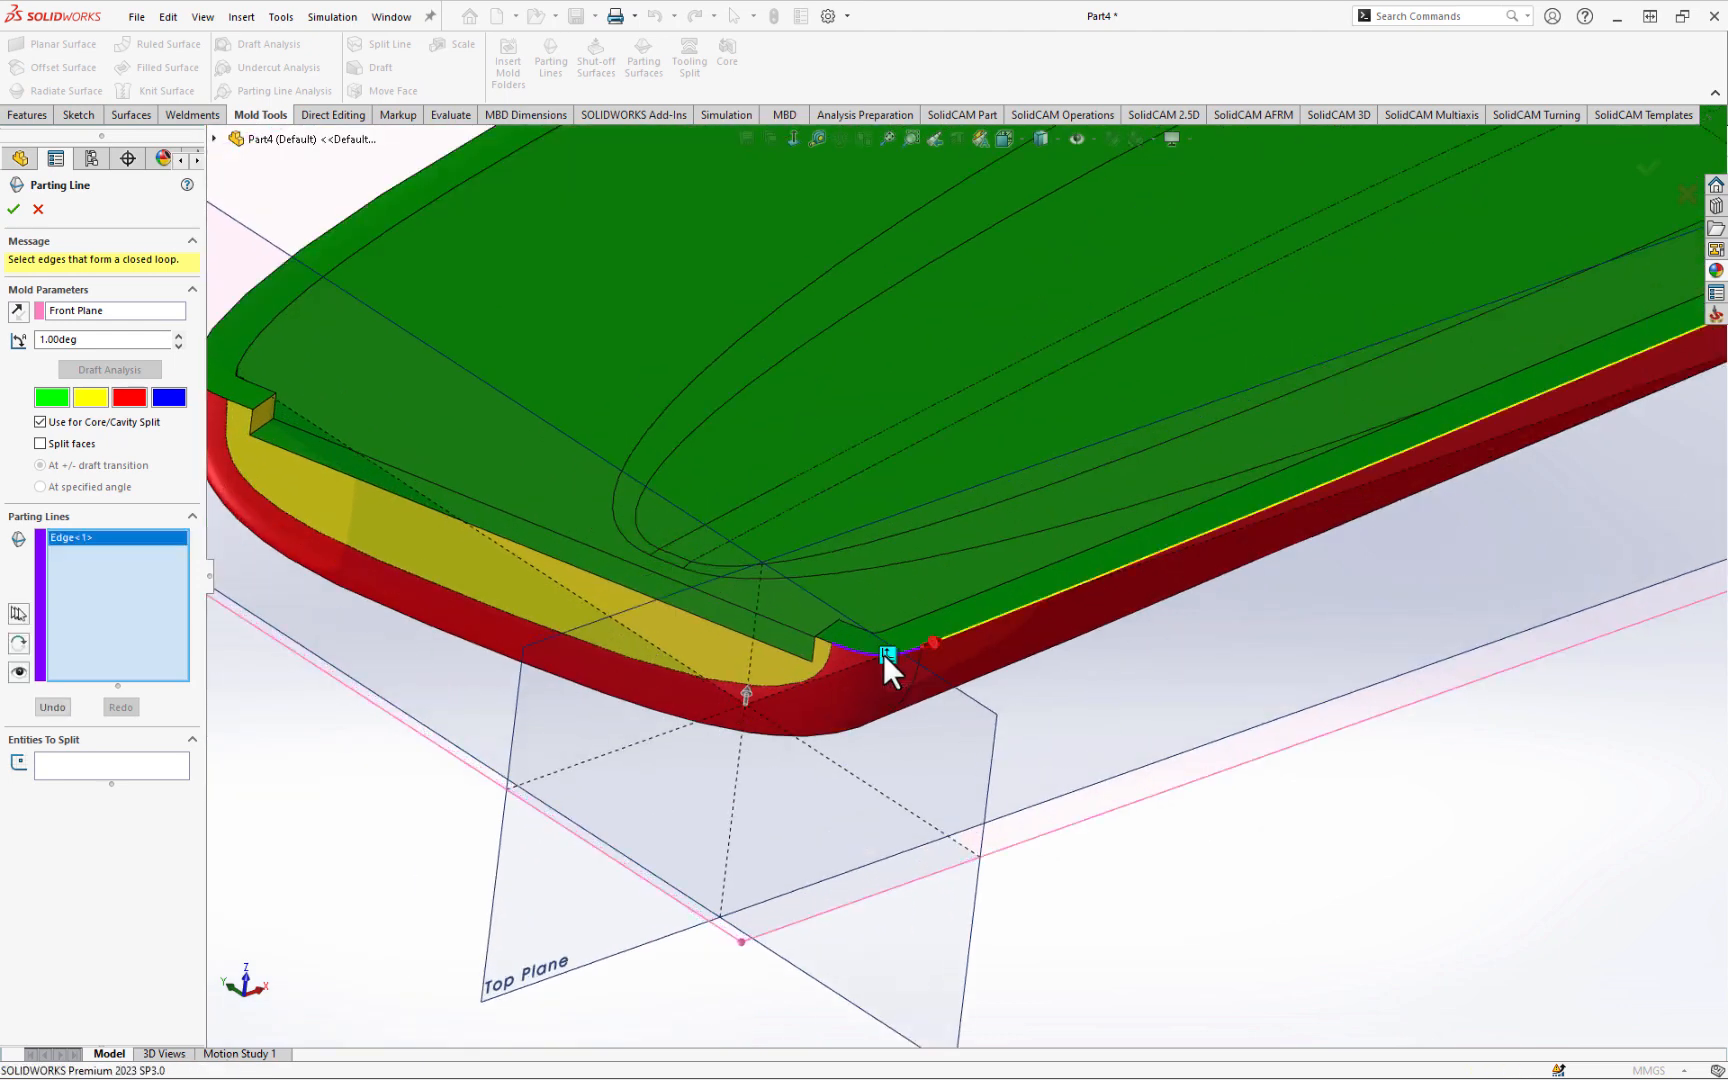
pyautogui.click(968, 628)
# - Add the short corner edge at the body's open end and the curved inner edge across that end to the parting lines
pyautogui.scroll(5, 1234, 571)
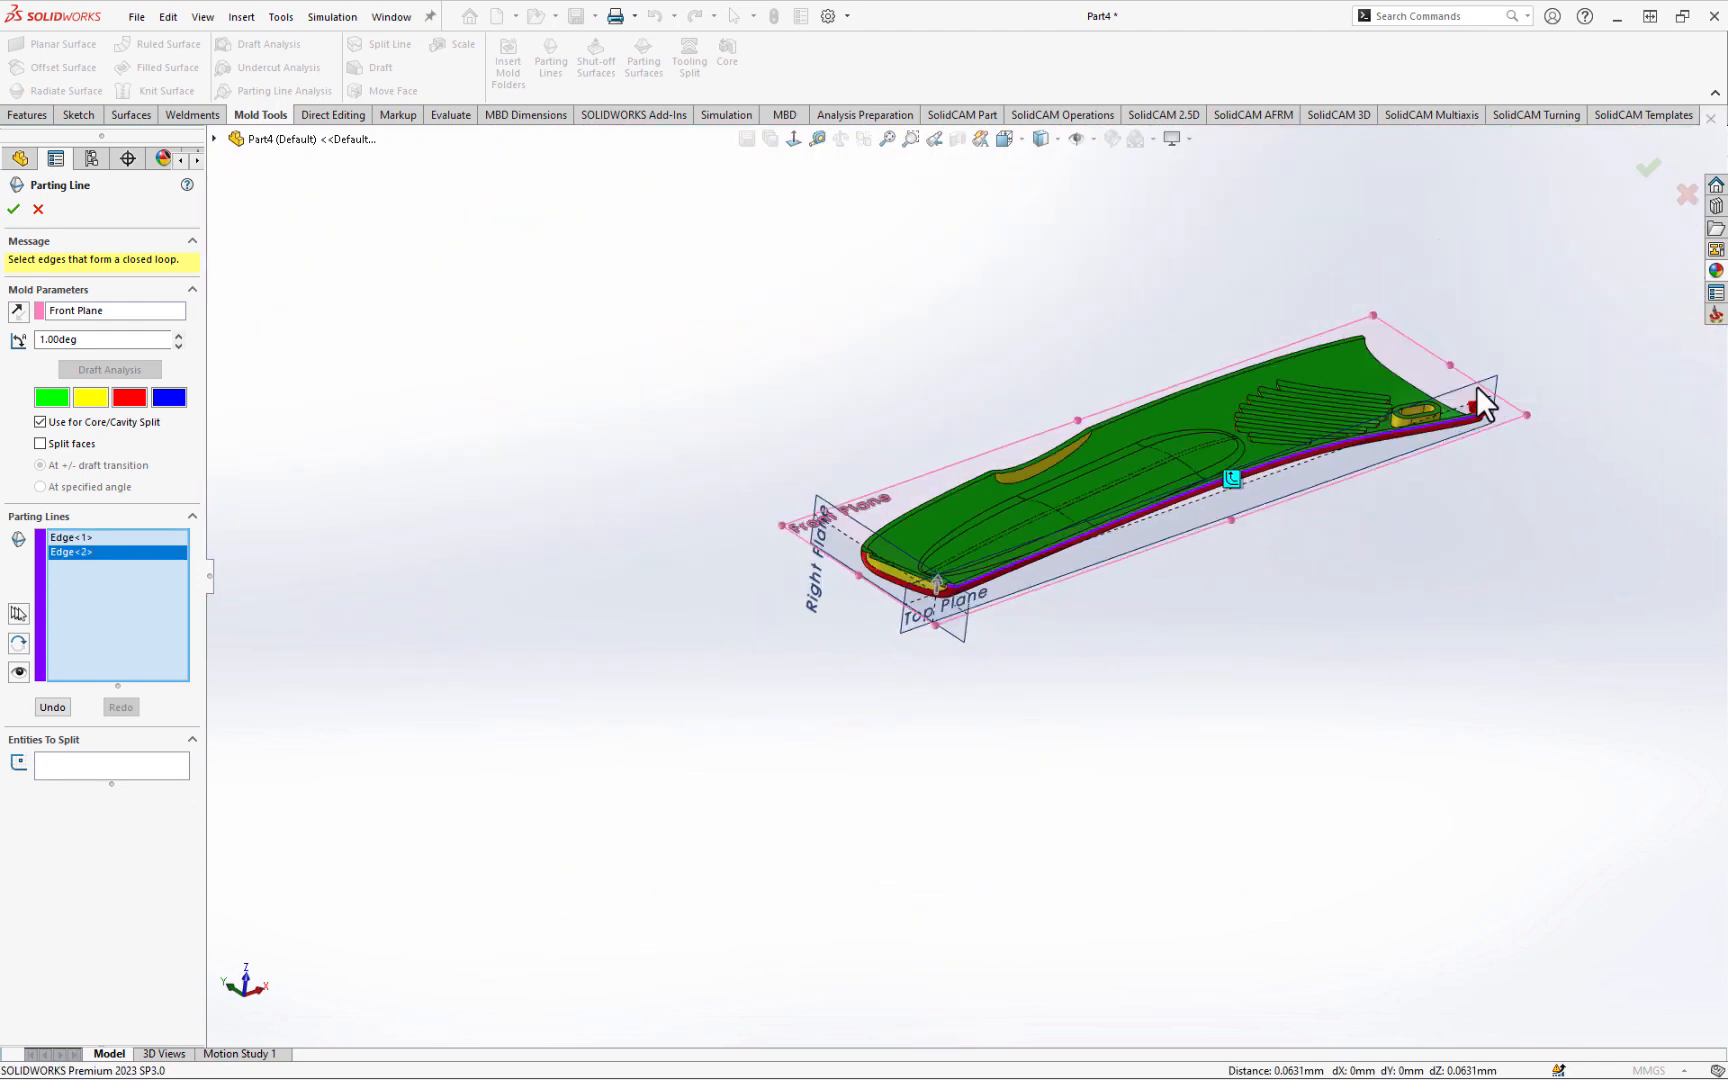
pyautogui.scroll(-6, 1466, 451)
pyautogui.scroll(-3, 1240, 525)
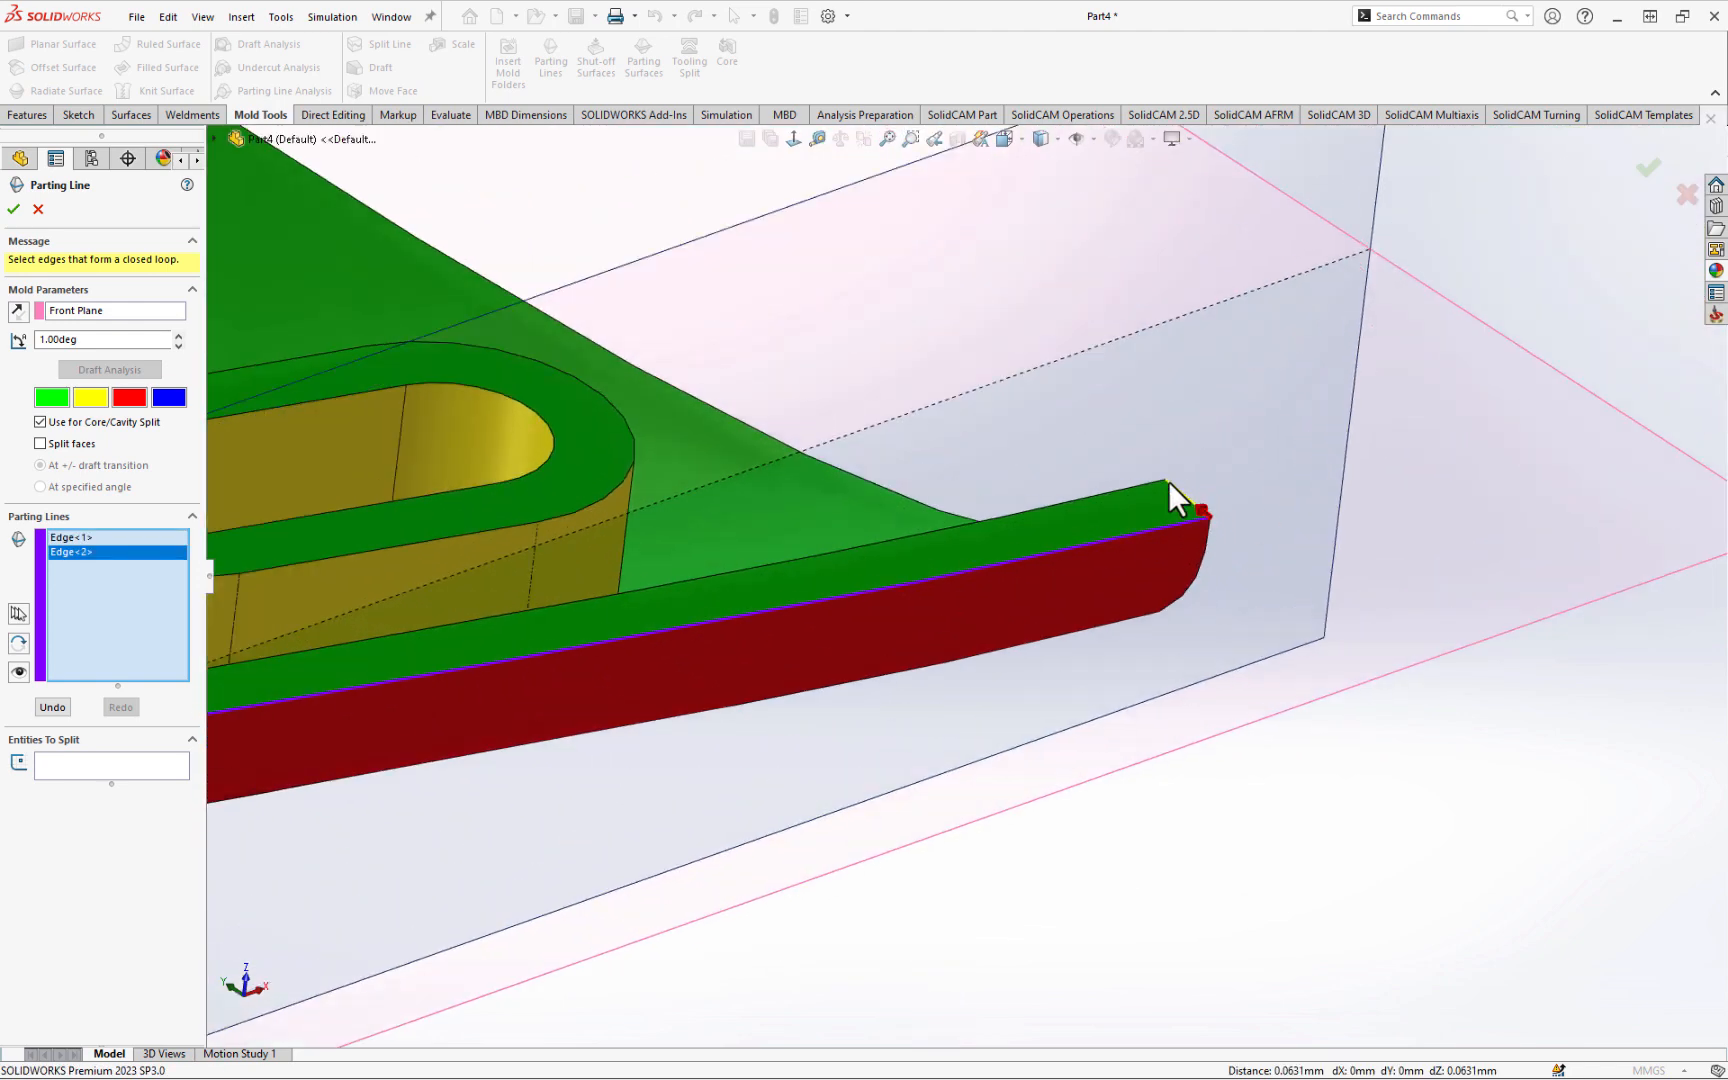
pyautogui.click(1176, 488)
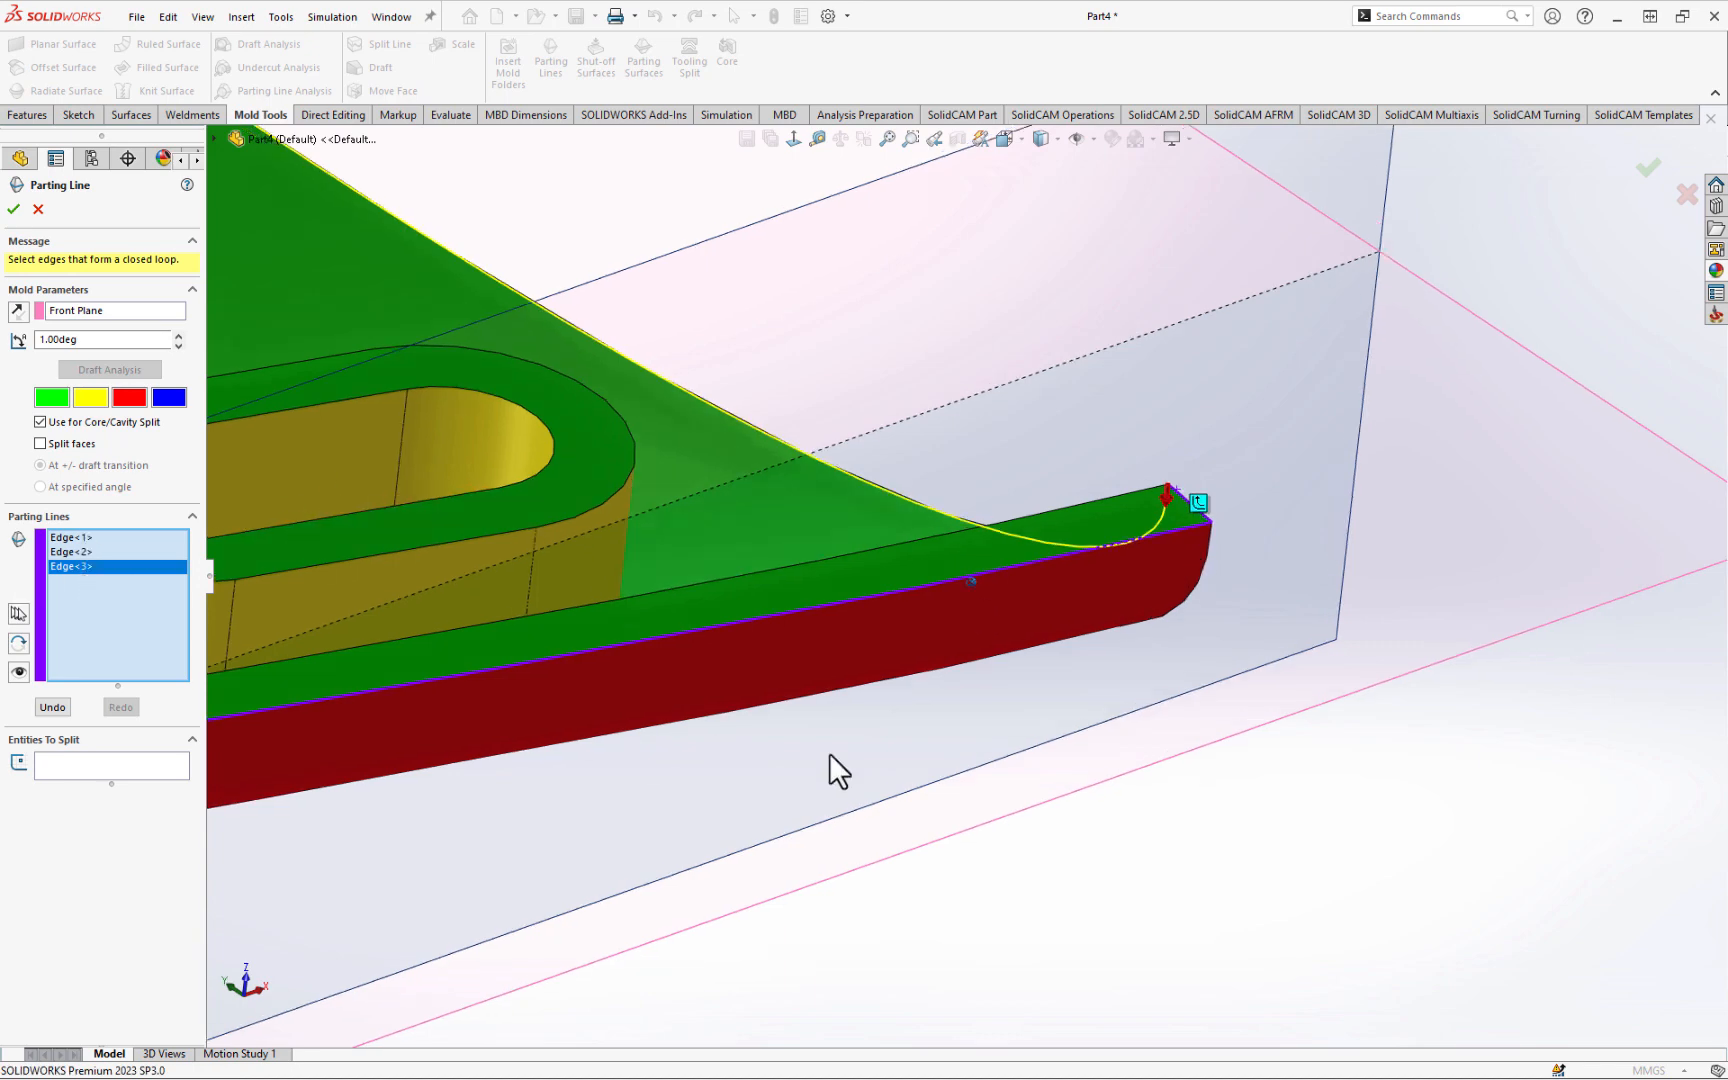
pyautogui.moveTo(829, 768); pyautogui.dragTo(630, 706, button='middle')
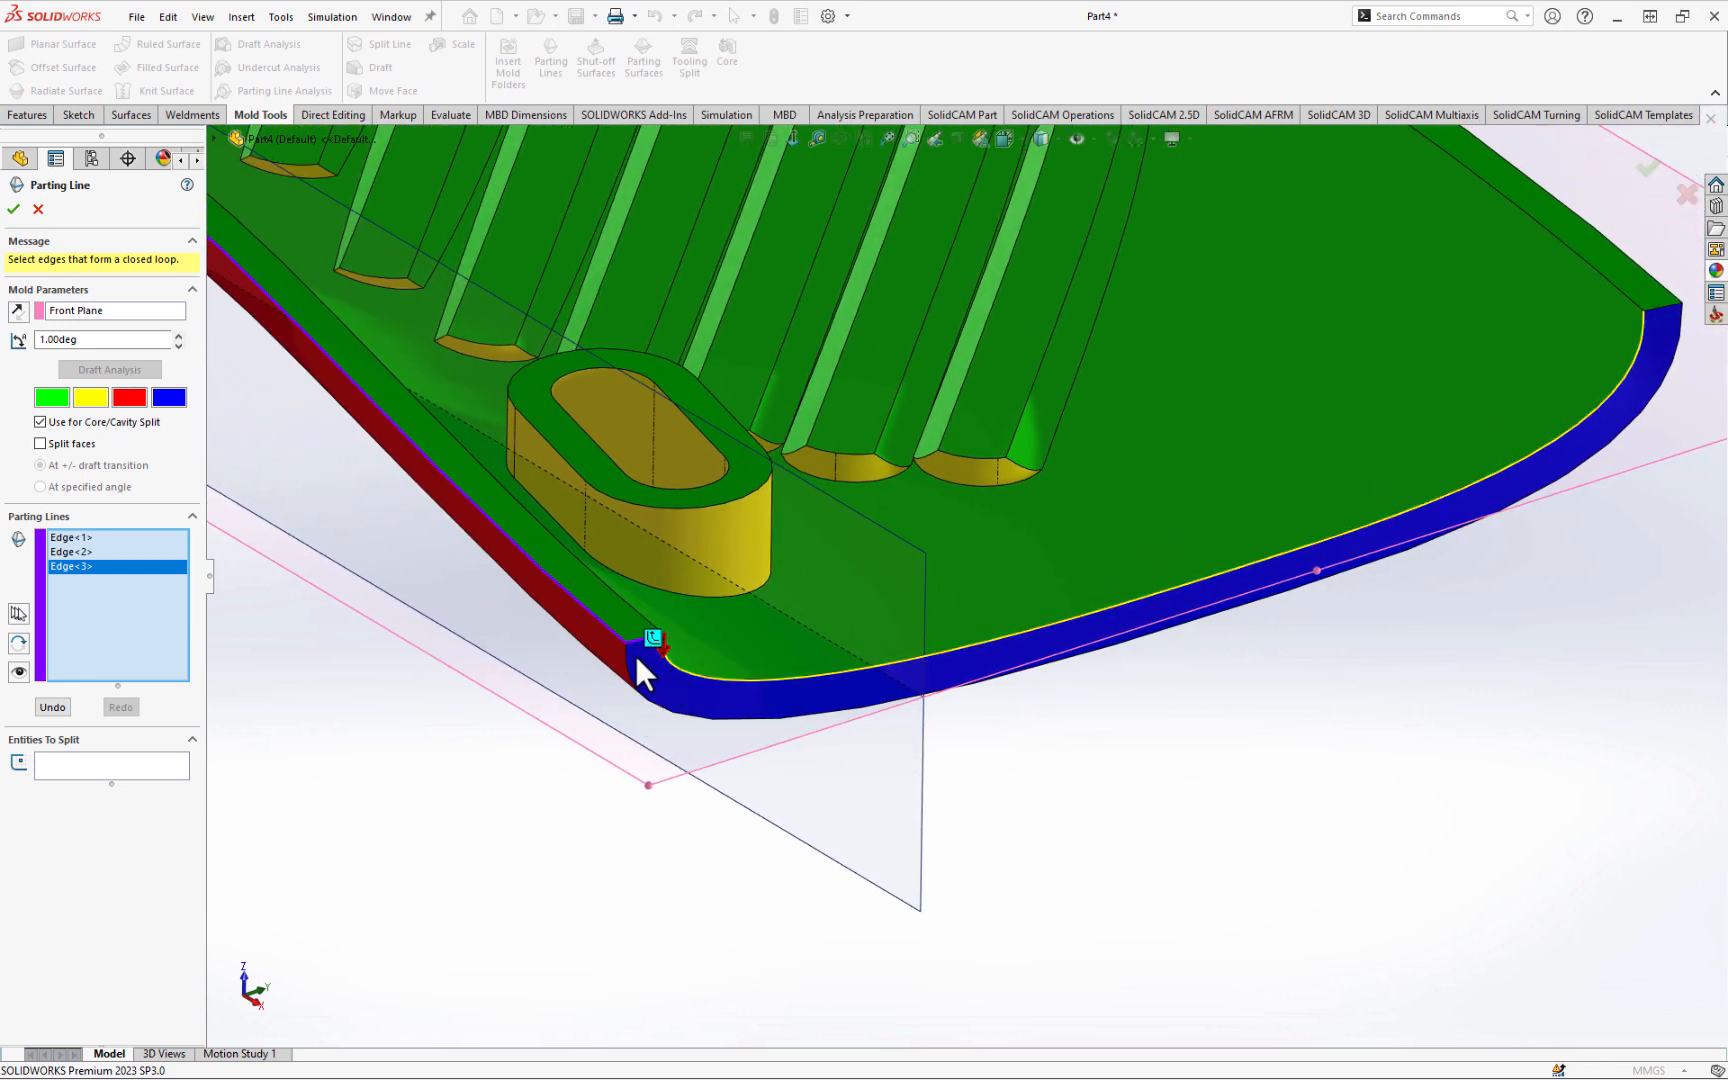
pyautogui.click(776, 680)
pyautogui.moveTo(776, 680); pyautogui.dragTo(17, 625, button='middle')
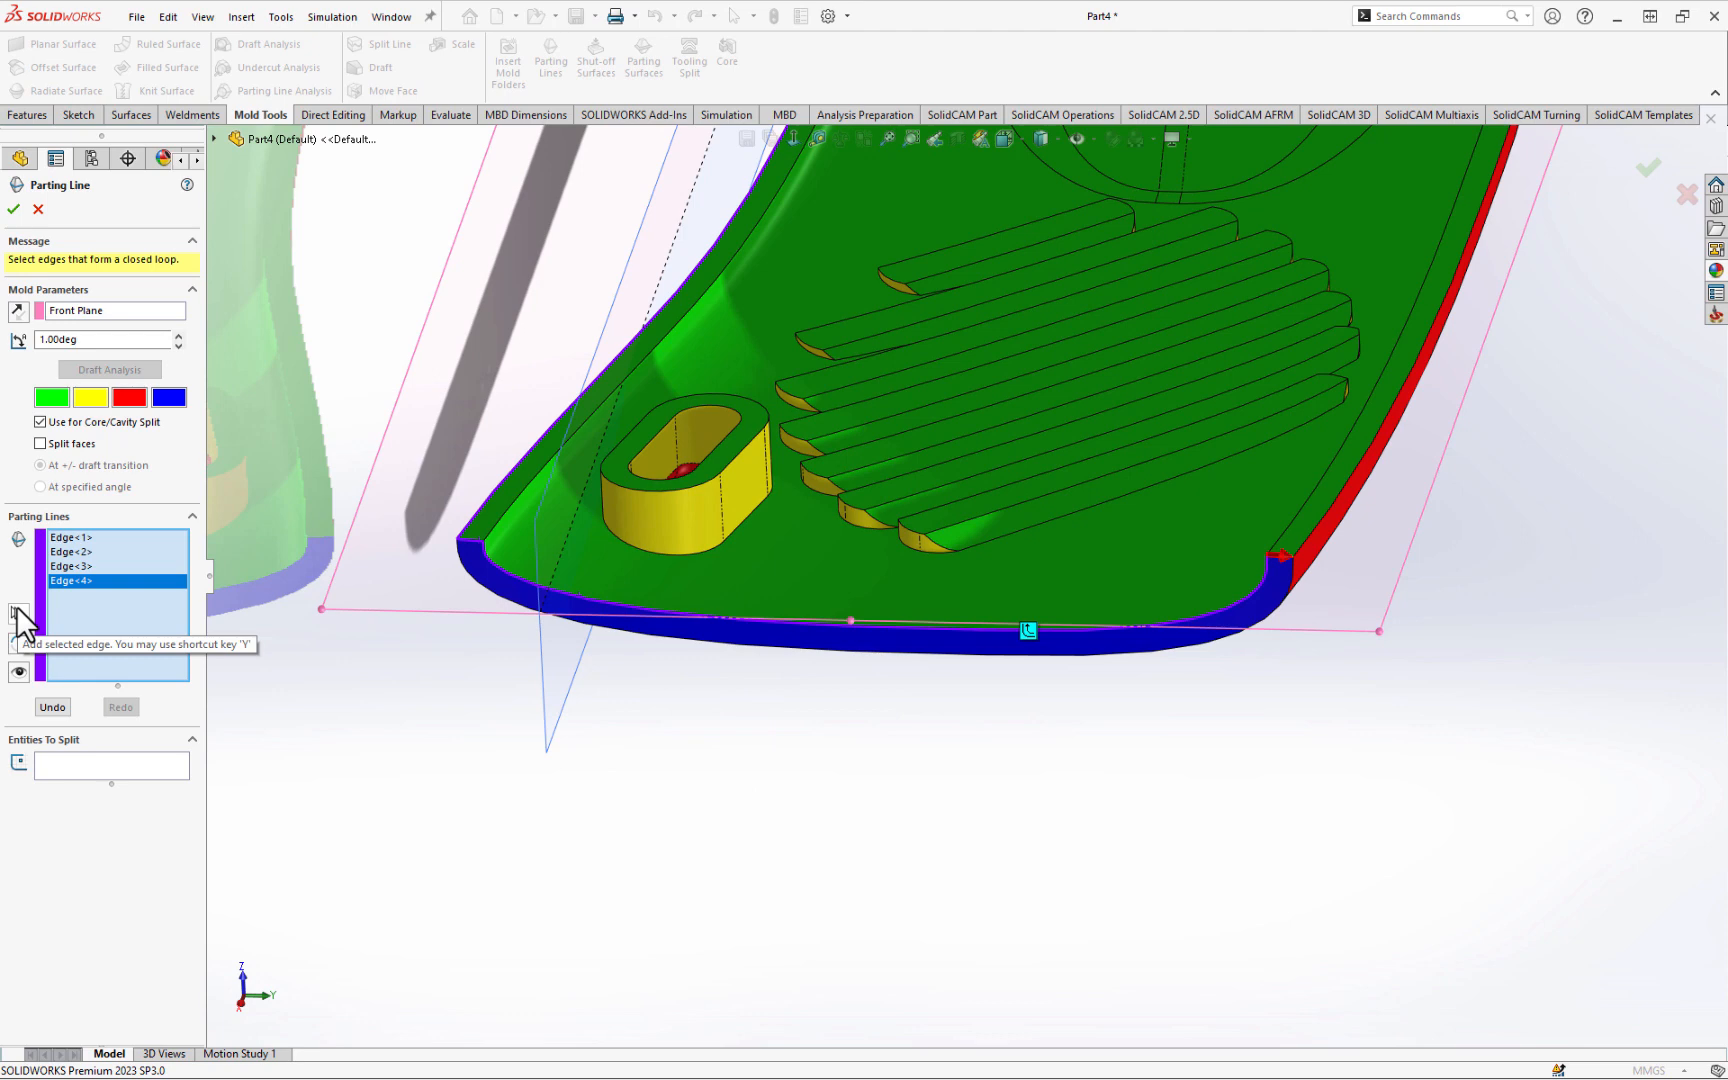
# - Add the short edge across the rim at the open end and the adjoining long outer side edge to the parting lines
pyautogui.scroll(-5, 1276, 556)
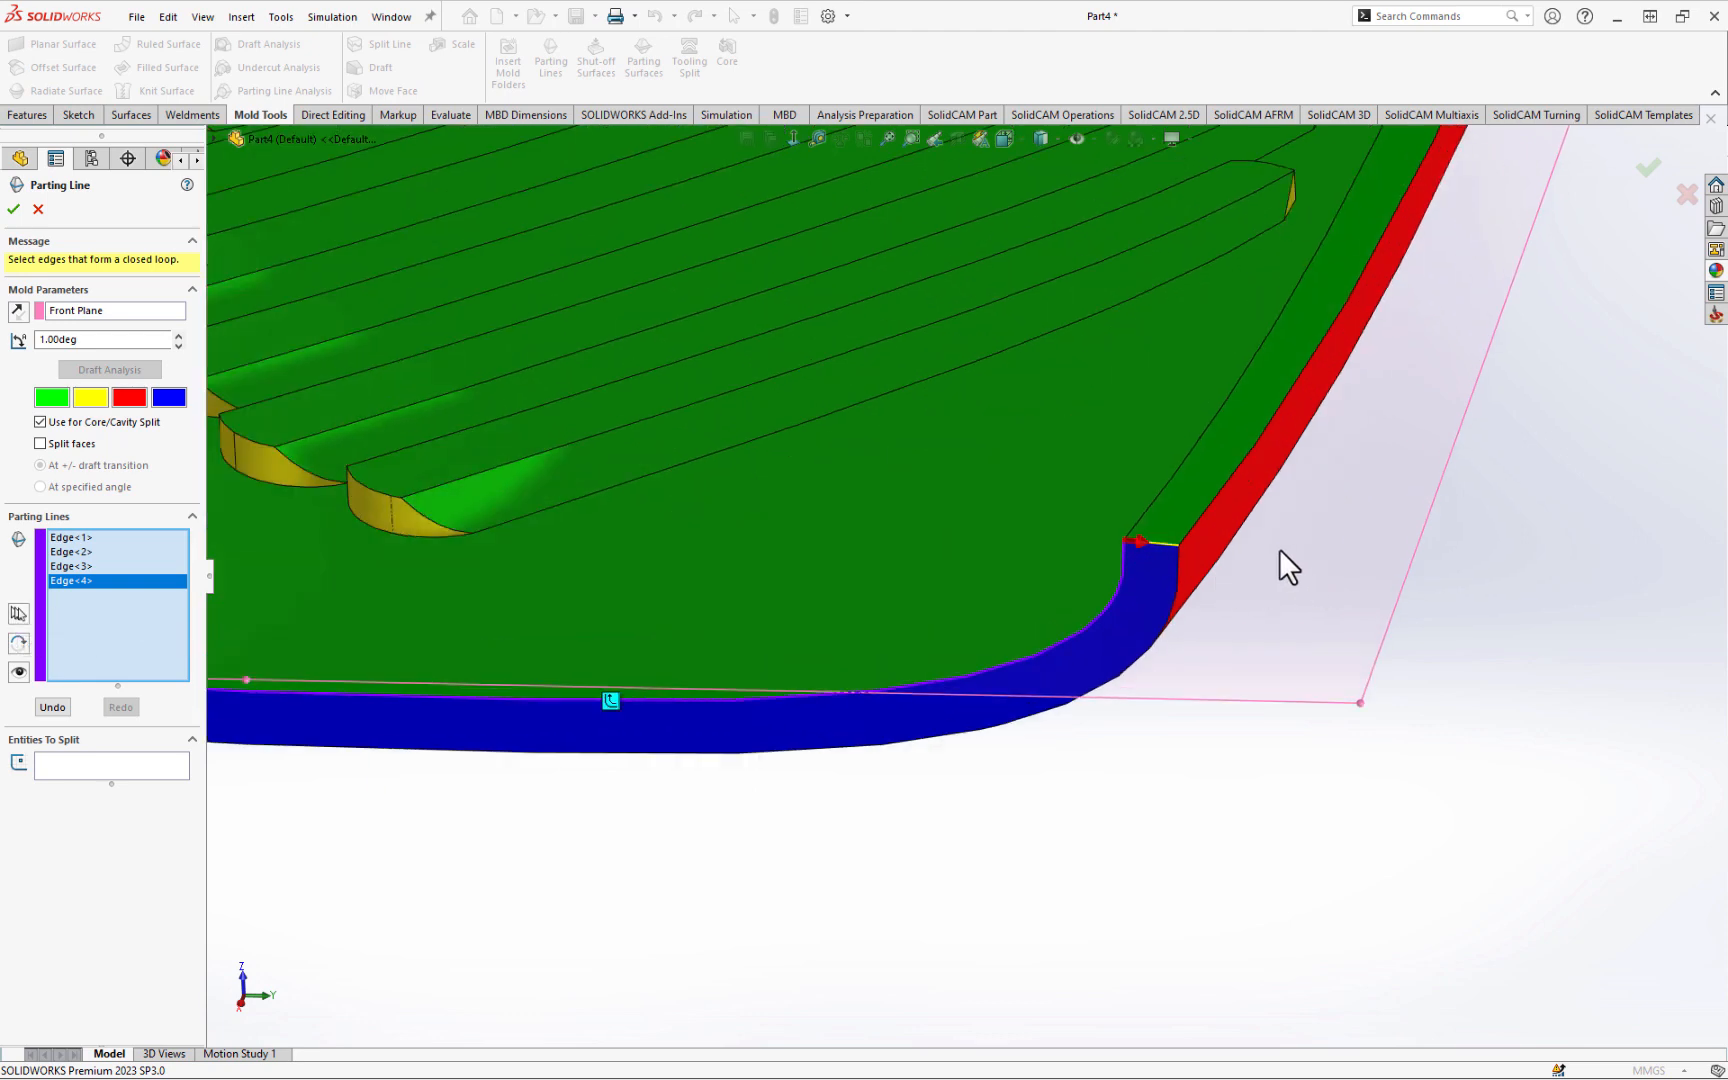
pyautogui.click(1117, 547)
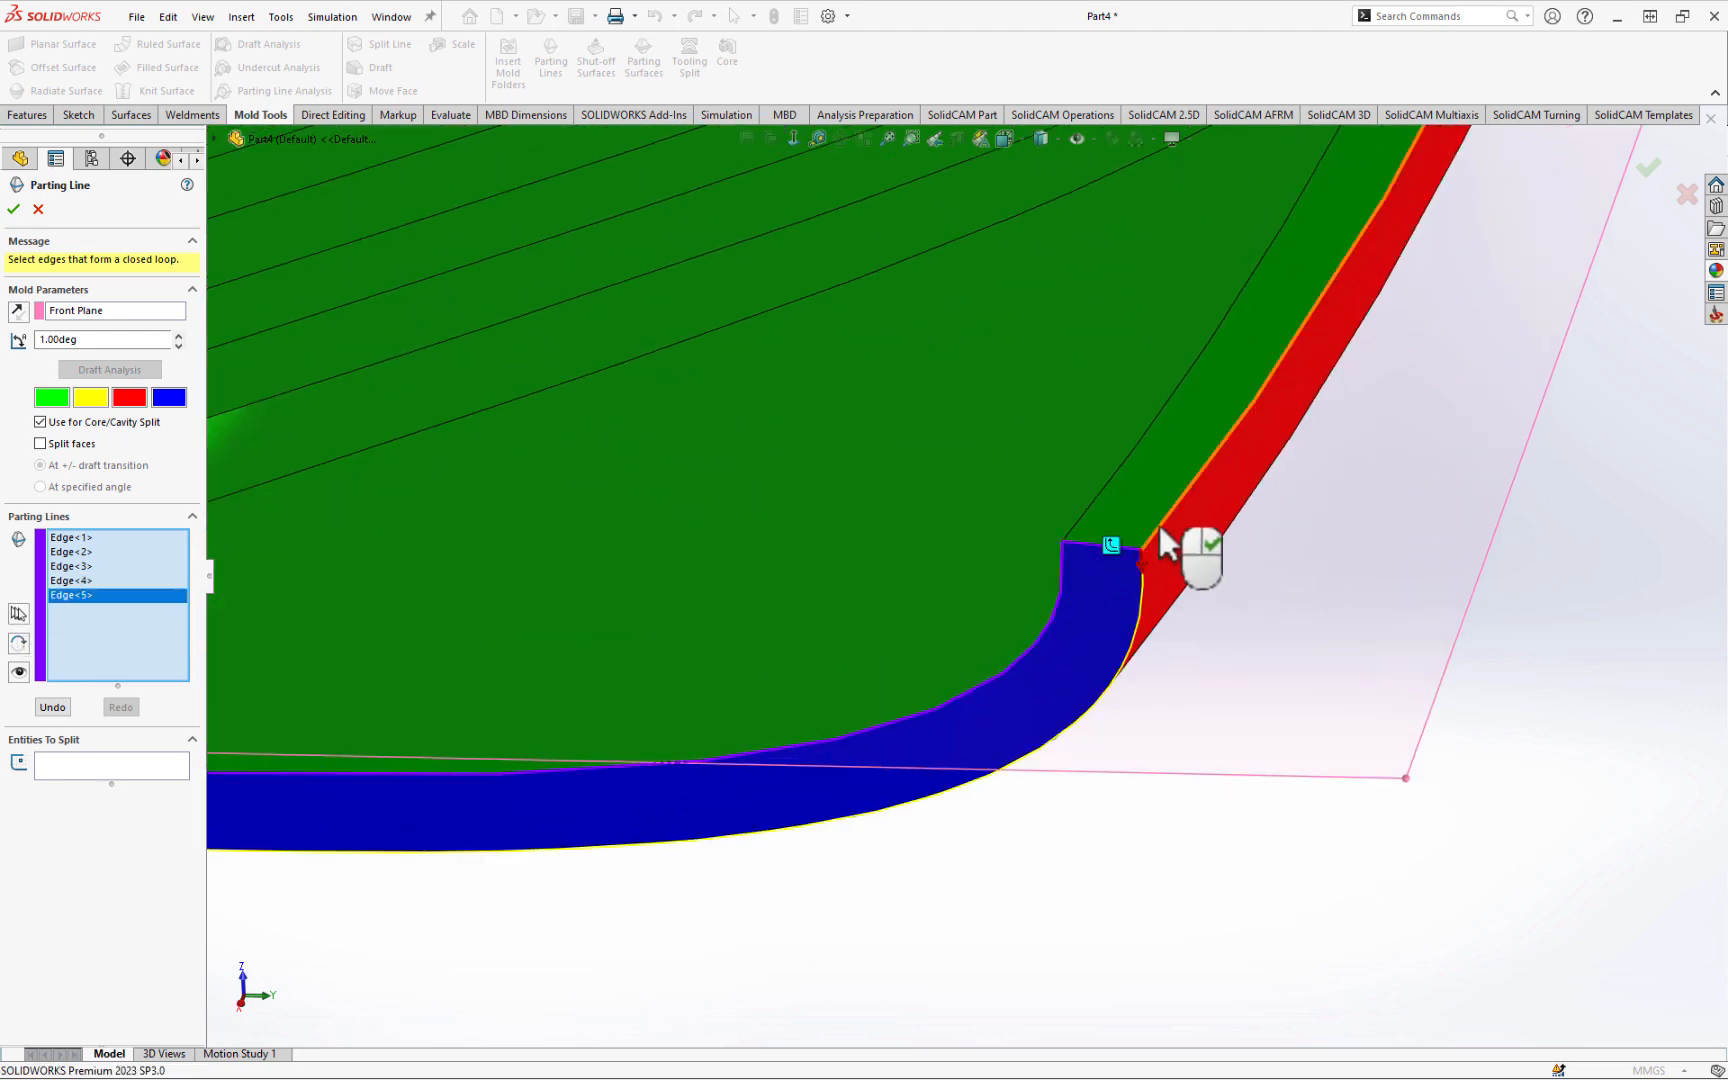
pyautogui.click(1159, 525)
# - Add the upper edge of the side recess and the short edge joining it to the long side edge to the parting lines
pyautogui.scroll(5, 1222, 652)
pyautogui.moveTo(1222, 652)
pyautogui.mouseDown(button='middle')
pyautogui.moveTo(1197, 667)
pyautogui.moveTo(1247, 641)
pyautogui.mouseUp(button='middle')
pyautogui.scroll(5, 1401, 564)
pyautogui.scroll(-5, 946, 589)
pyautogui.scroll(-4, 729, 729)
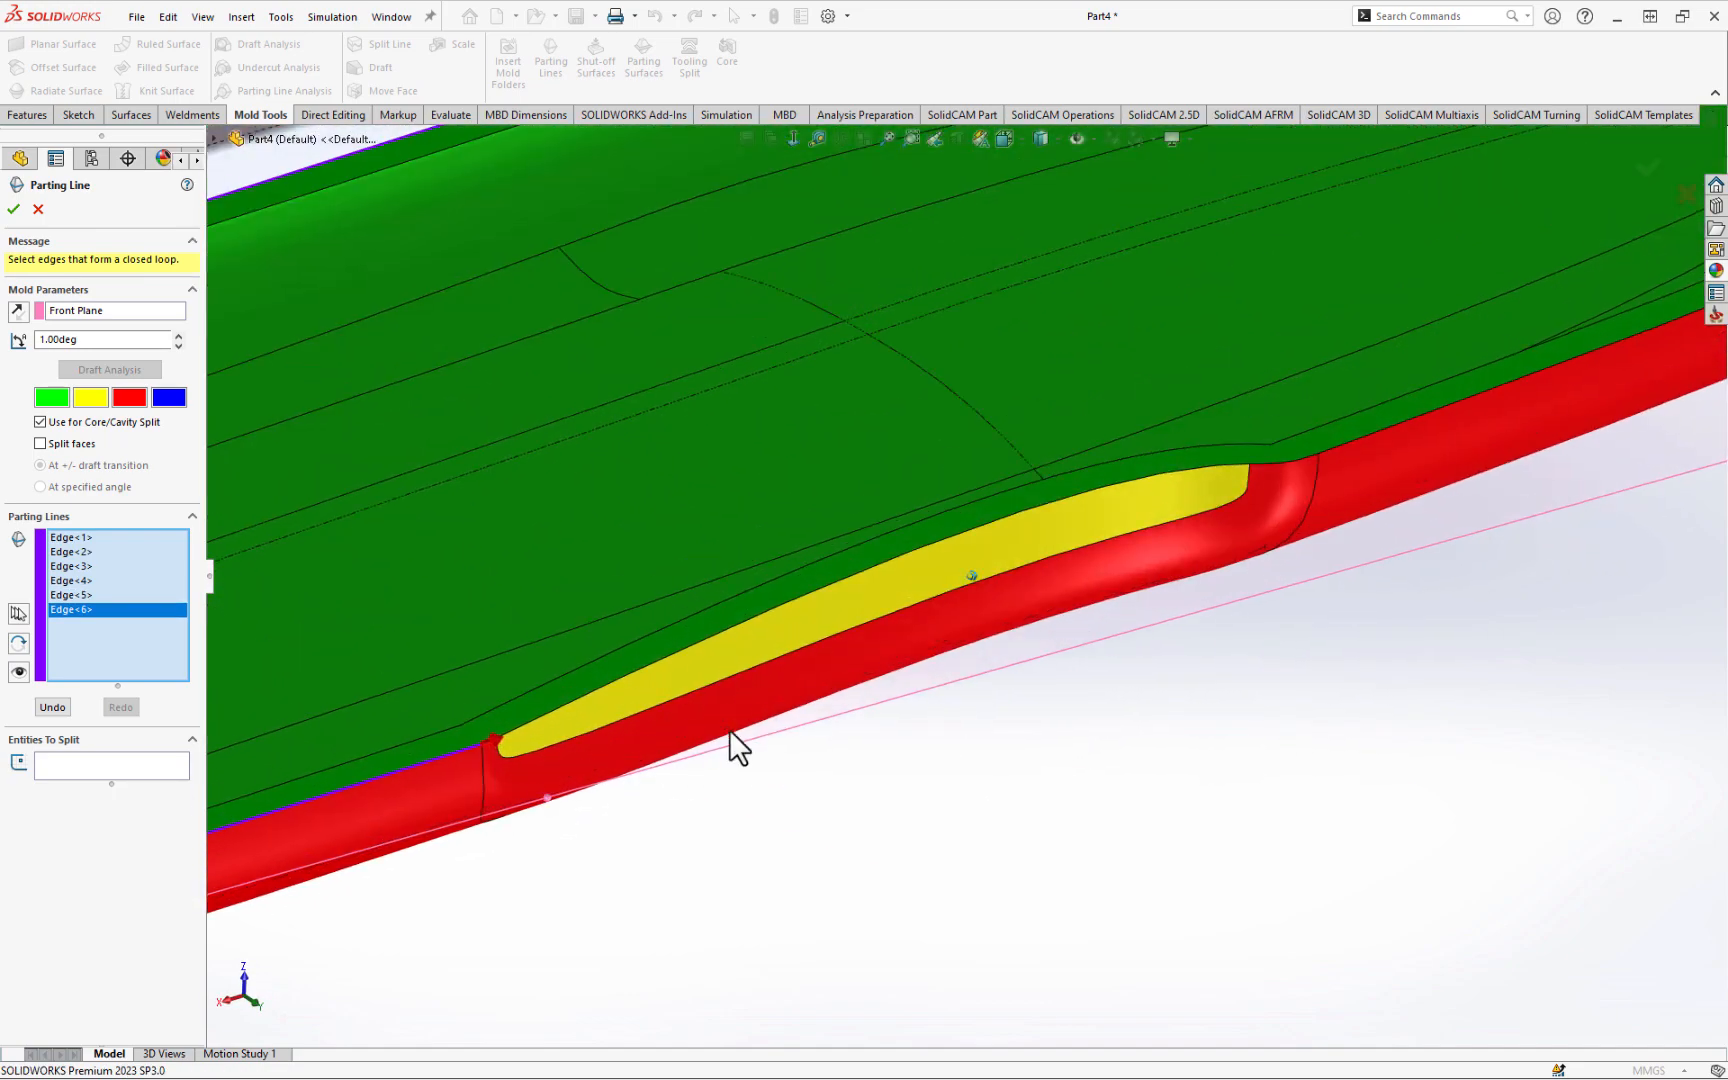
pyautogui.click(632, 668)
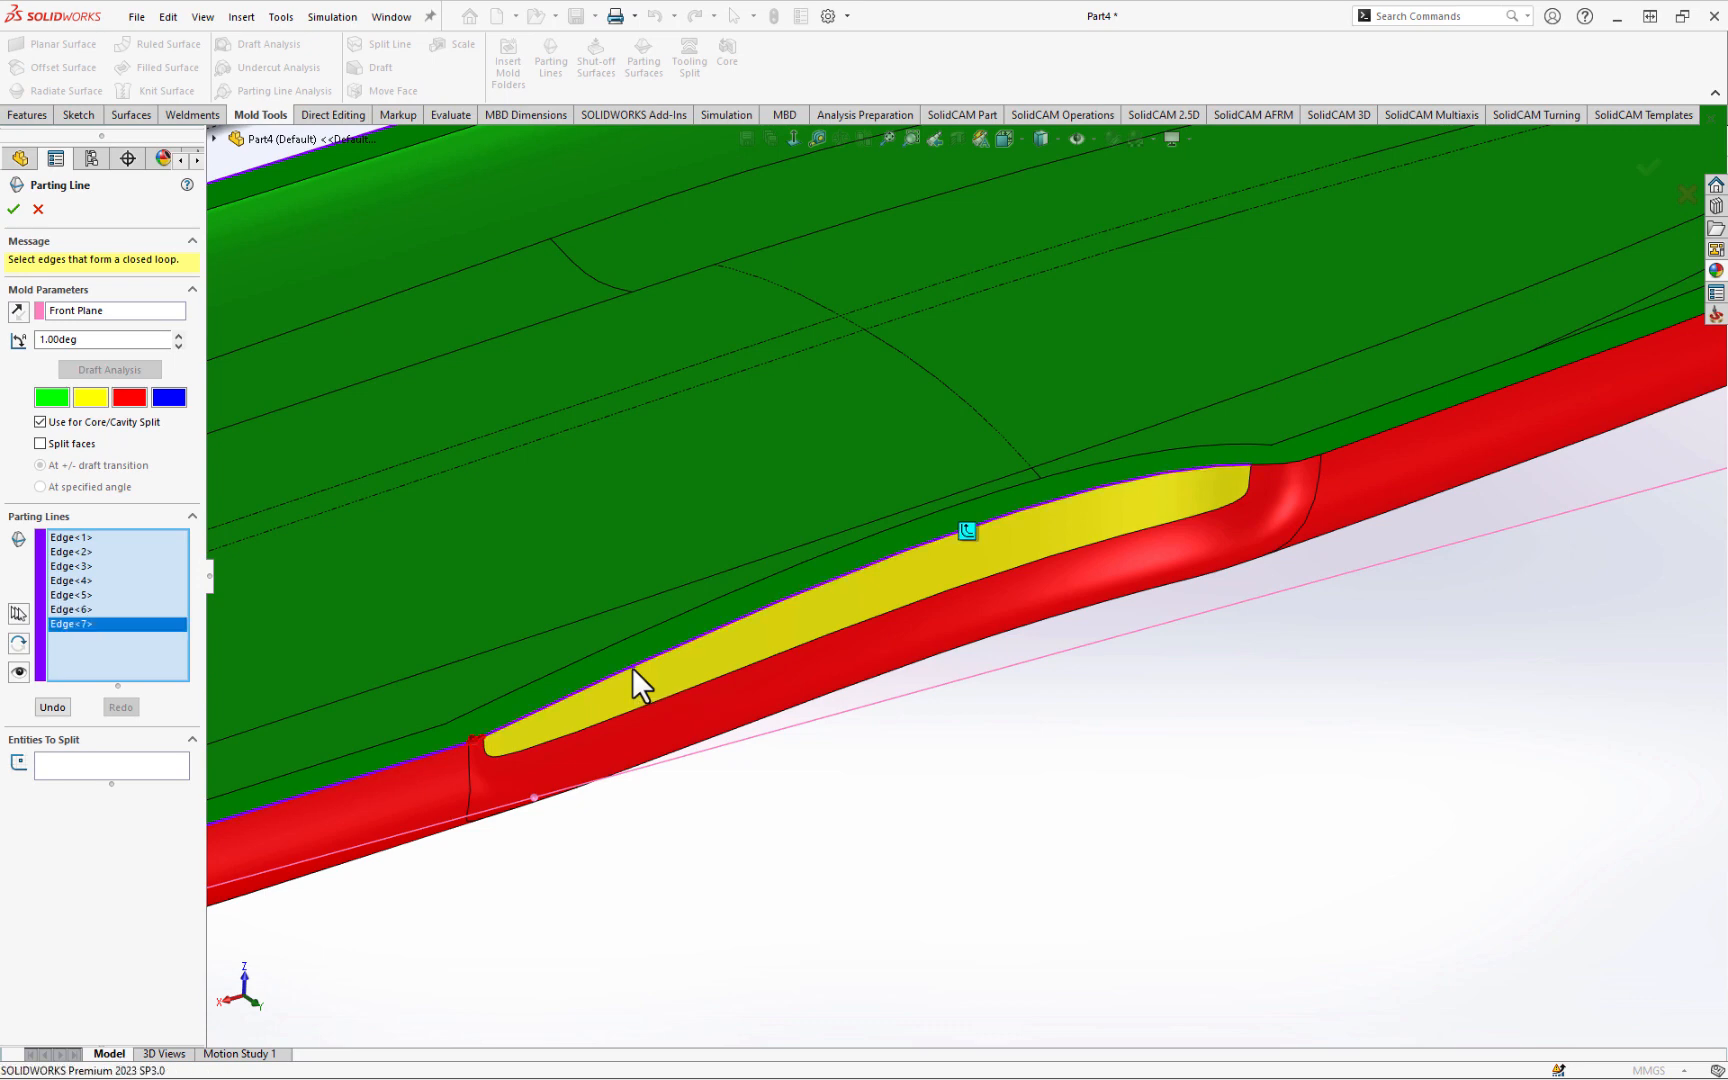
pyautogui.scroll(-5, 512, 729)
pyautogui.scroll(-2, 656, 700)
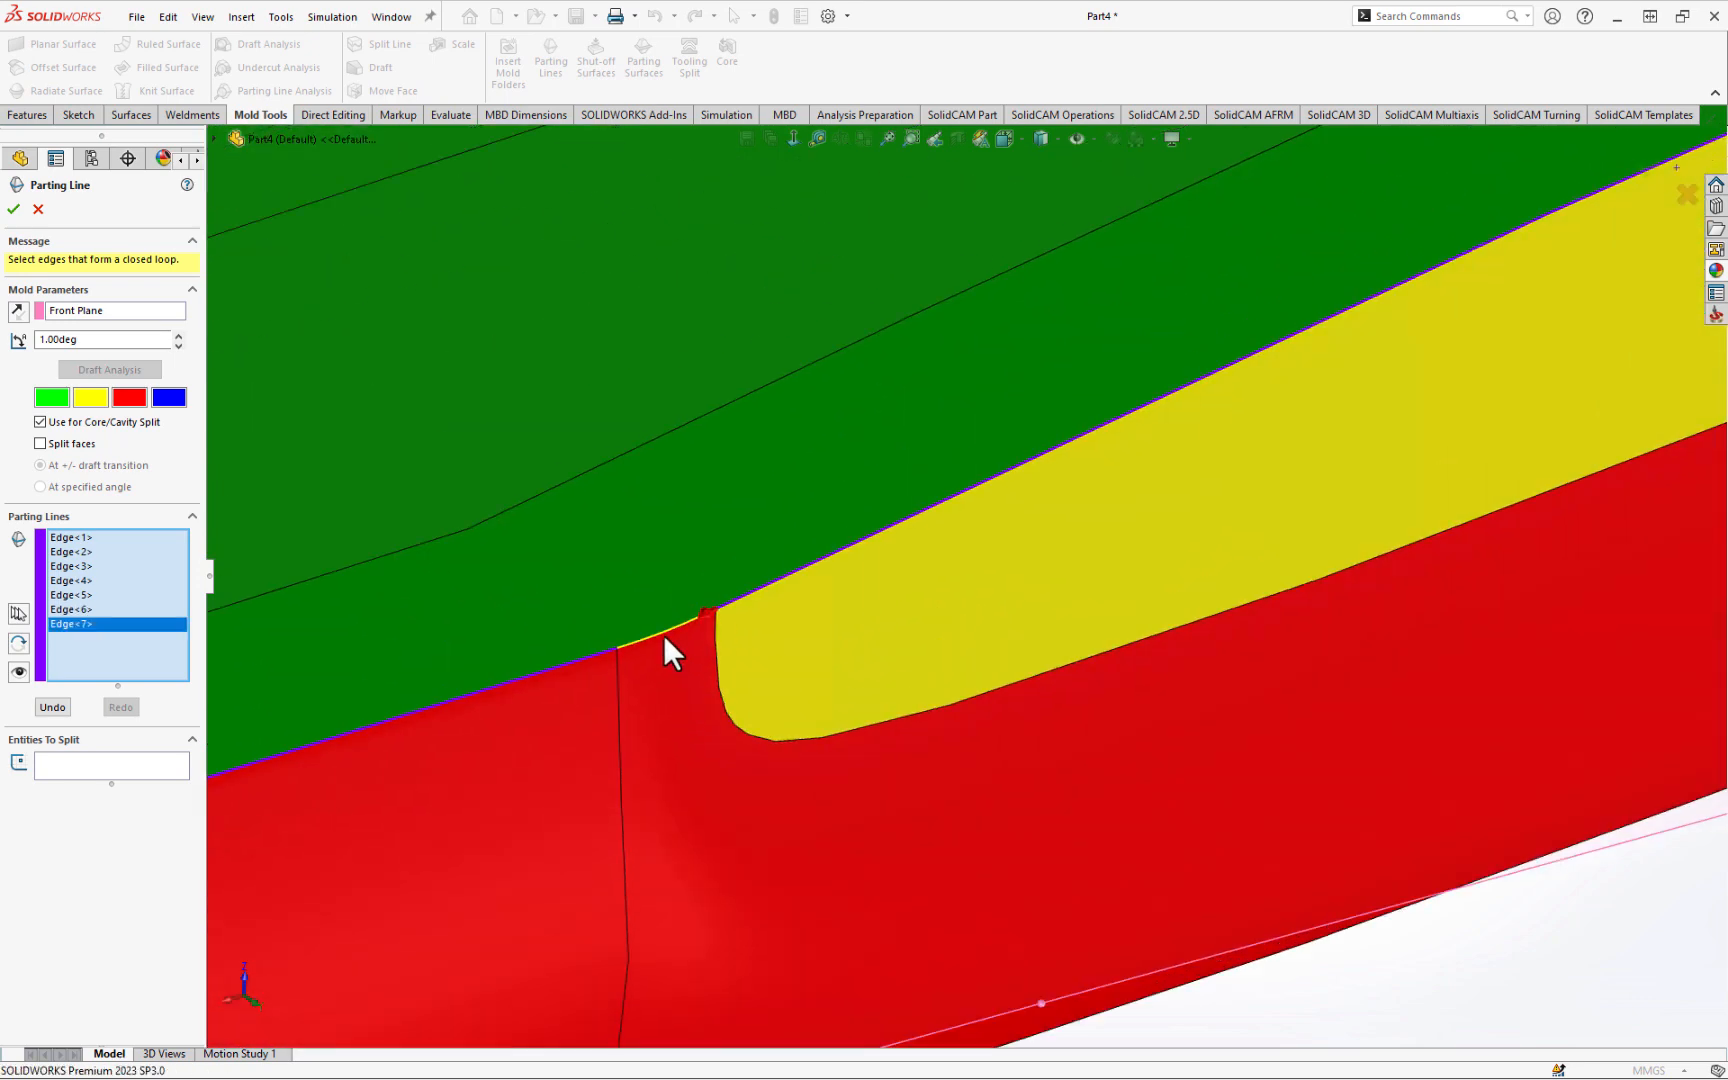
pyautogui.click(666, 630)
# - Add the short curved edge past the recess and the long side edge running on toward the closed end to the parting lines
pyautogui.scroll(5, 841, 740)
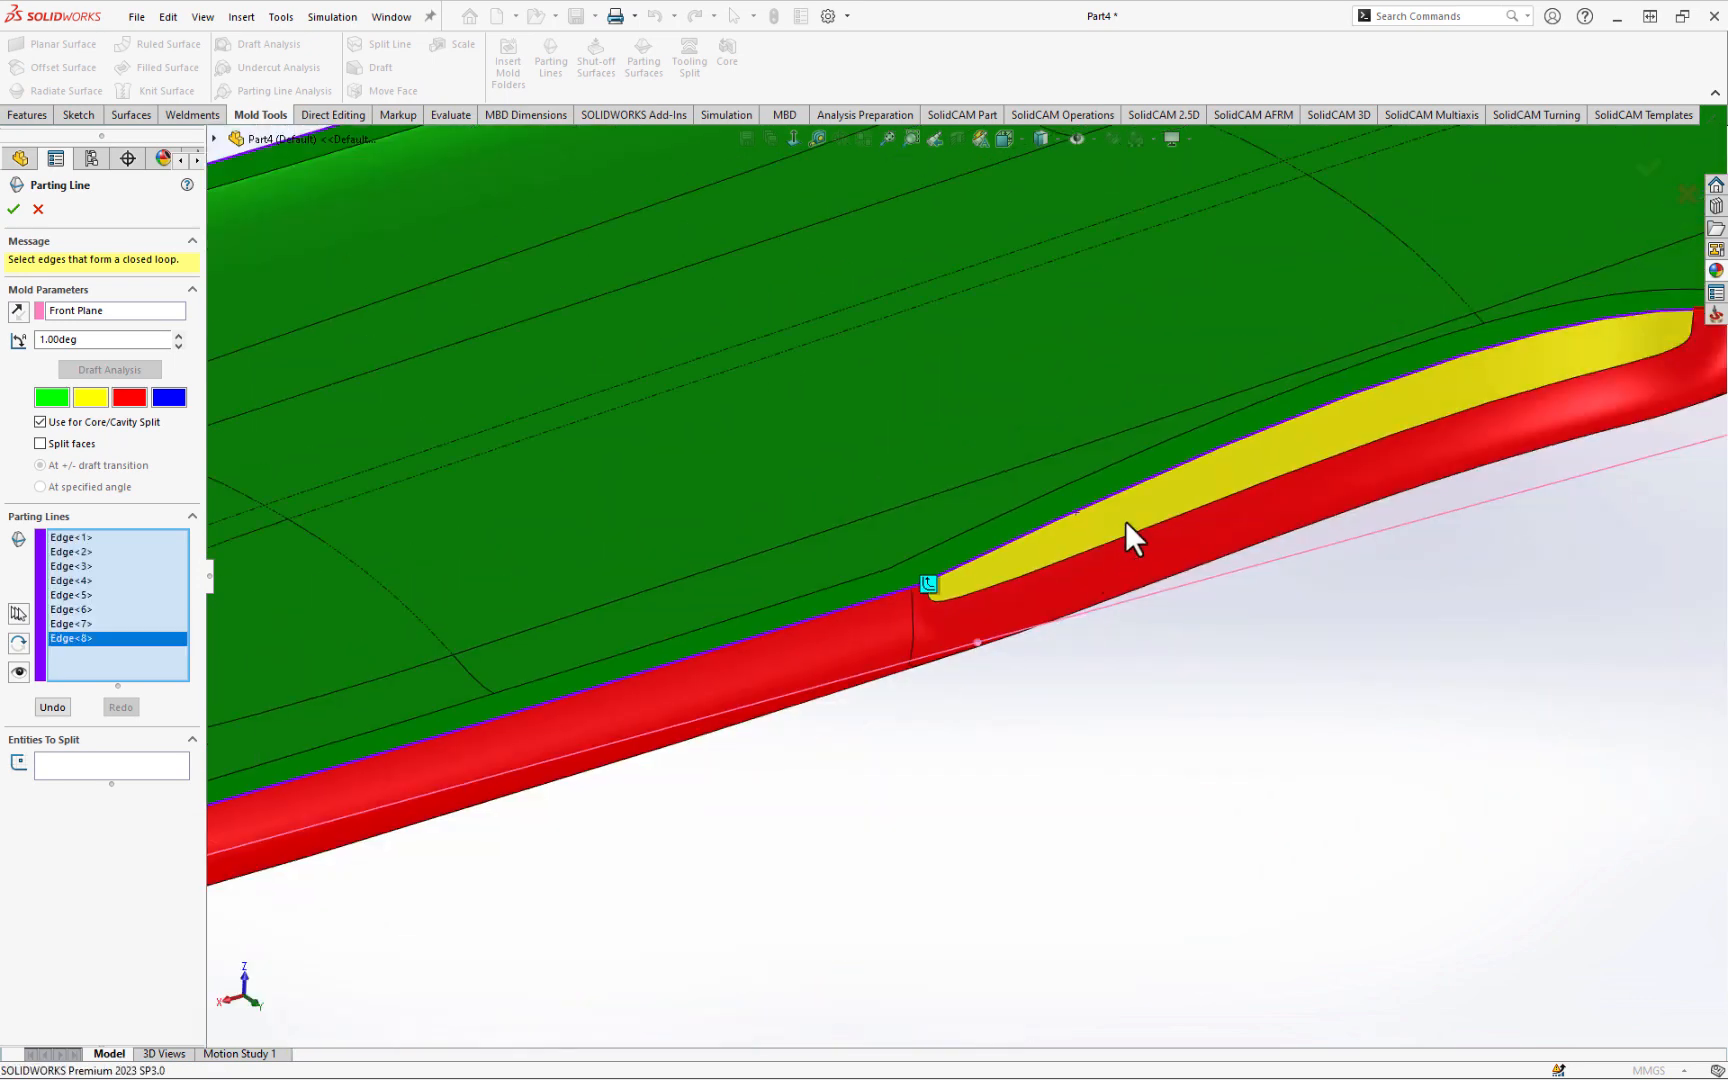
pyautogui.scroll(3, 1125, 521)
pyautogui.scroll(-8, 1137, 514)
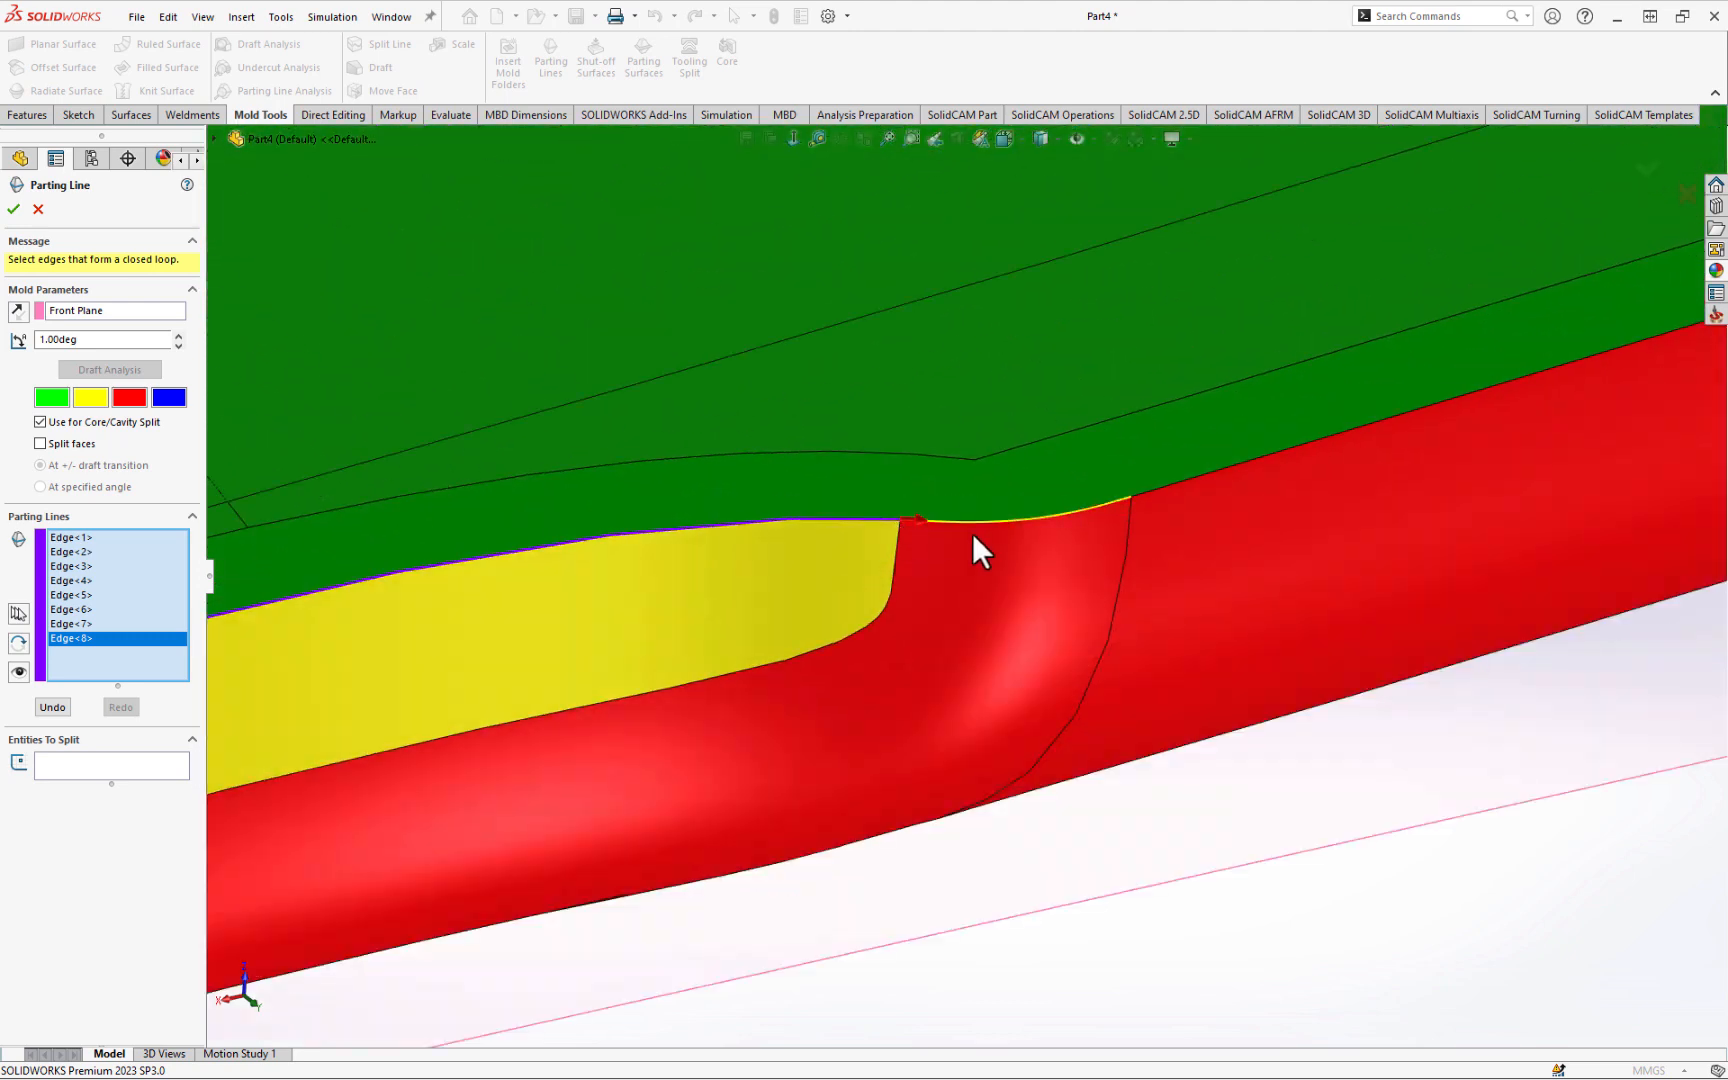
pyautogui.click(949, 520)
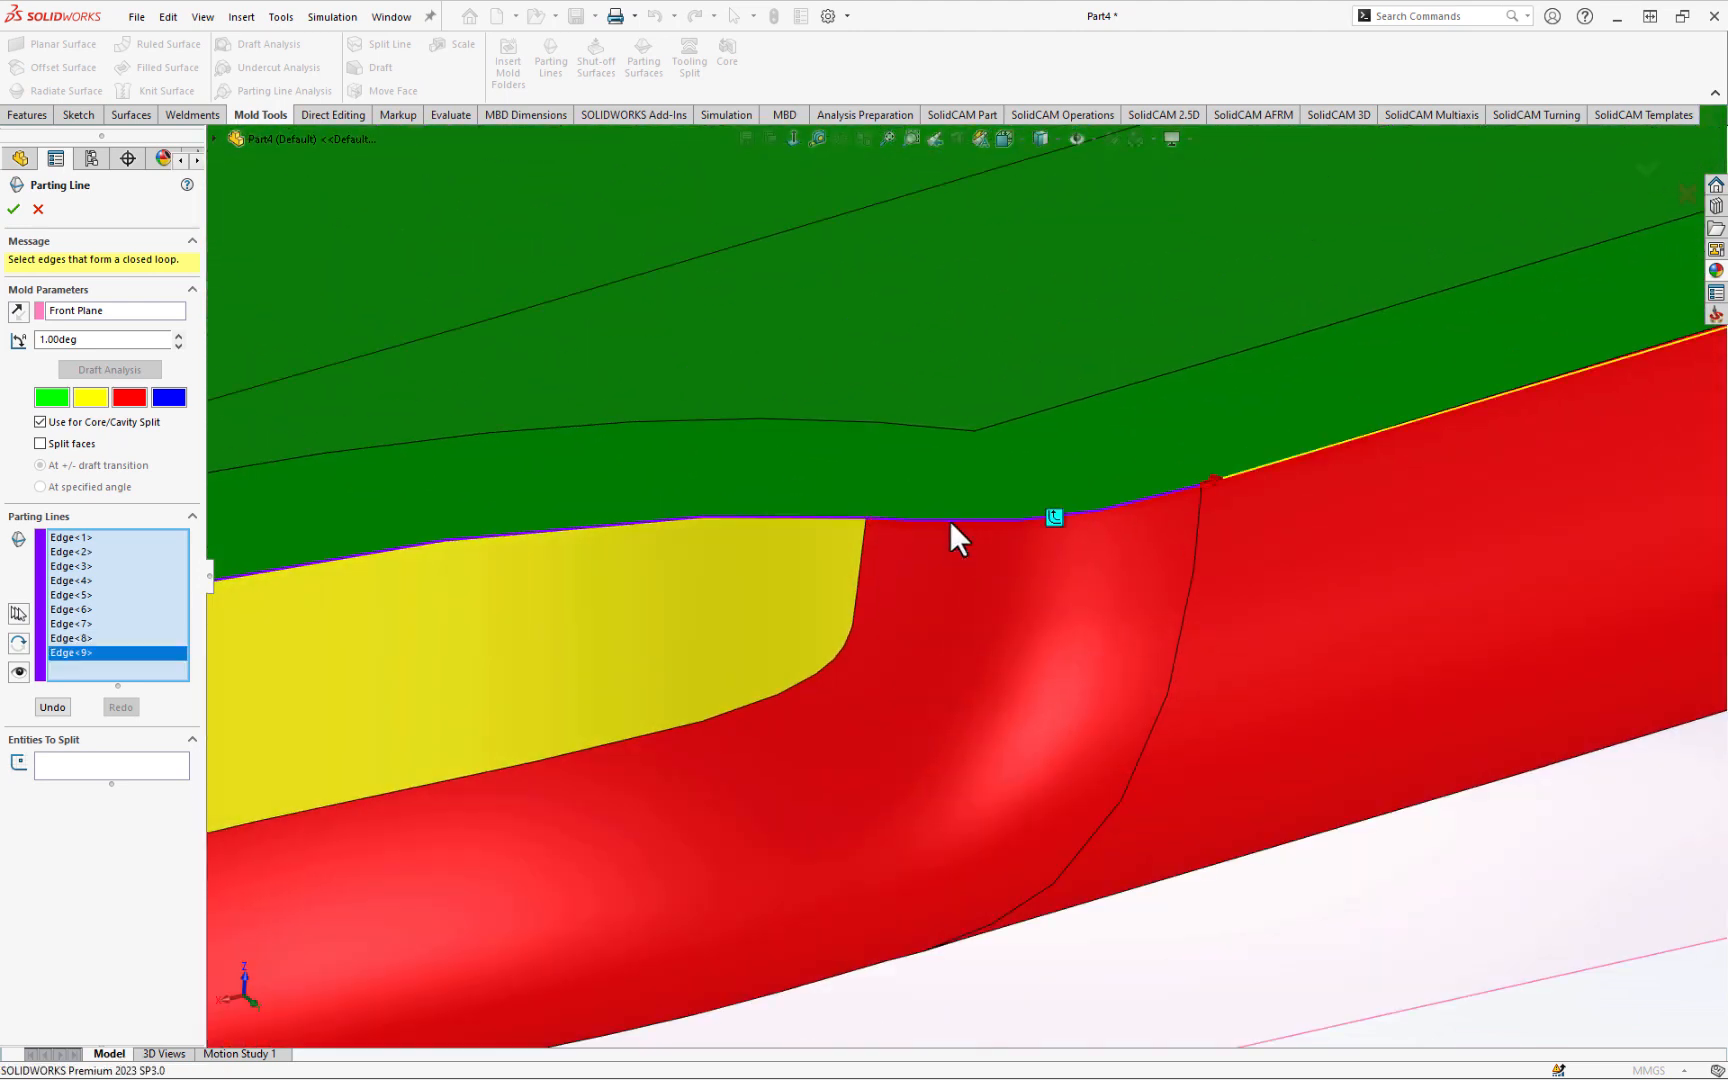
pyautogui.scroll(4, 1099, 576)
pyautogui.scroll(-4, 994, 547)
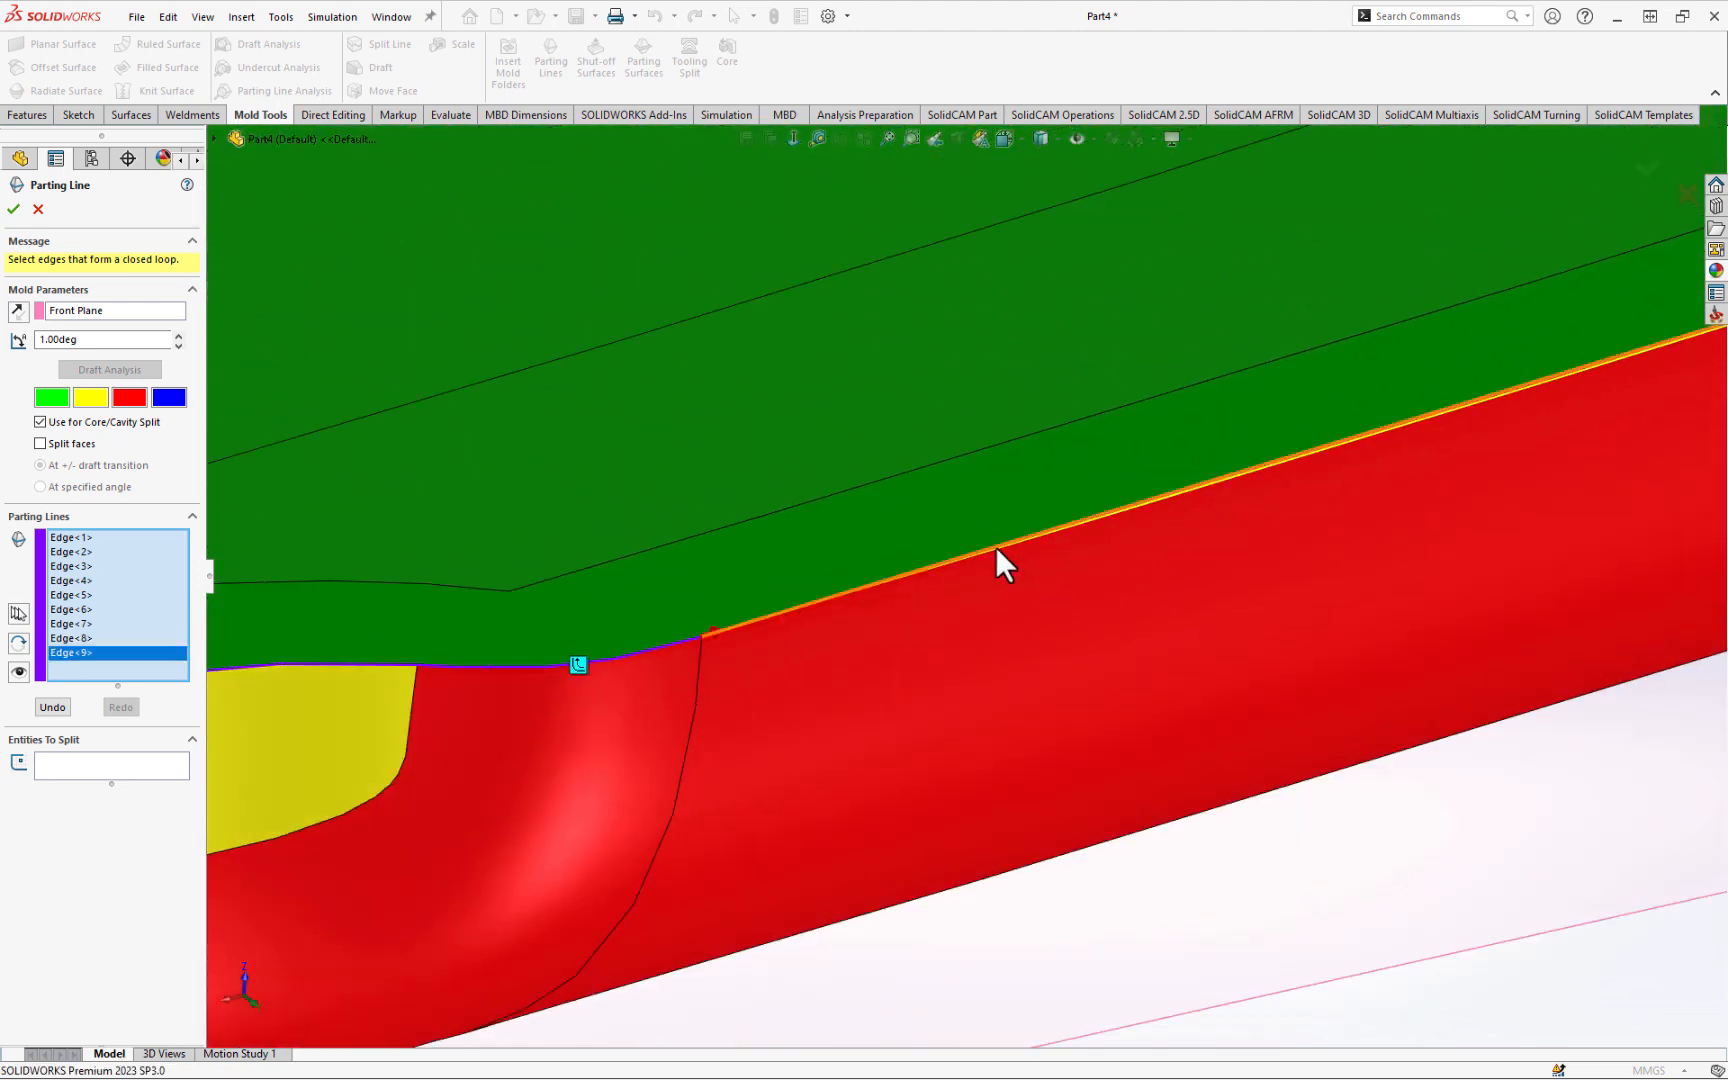
pyautogui.click(995, 545)
# - Add the rounded corner edge beside the notch at the body's closed end to the parting lines
pyautogui.scroll(6, 1030, 597)
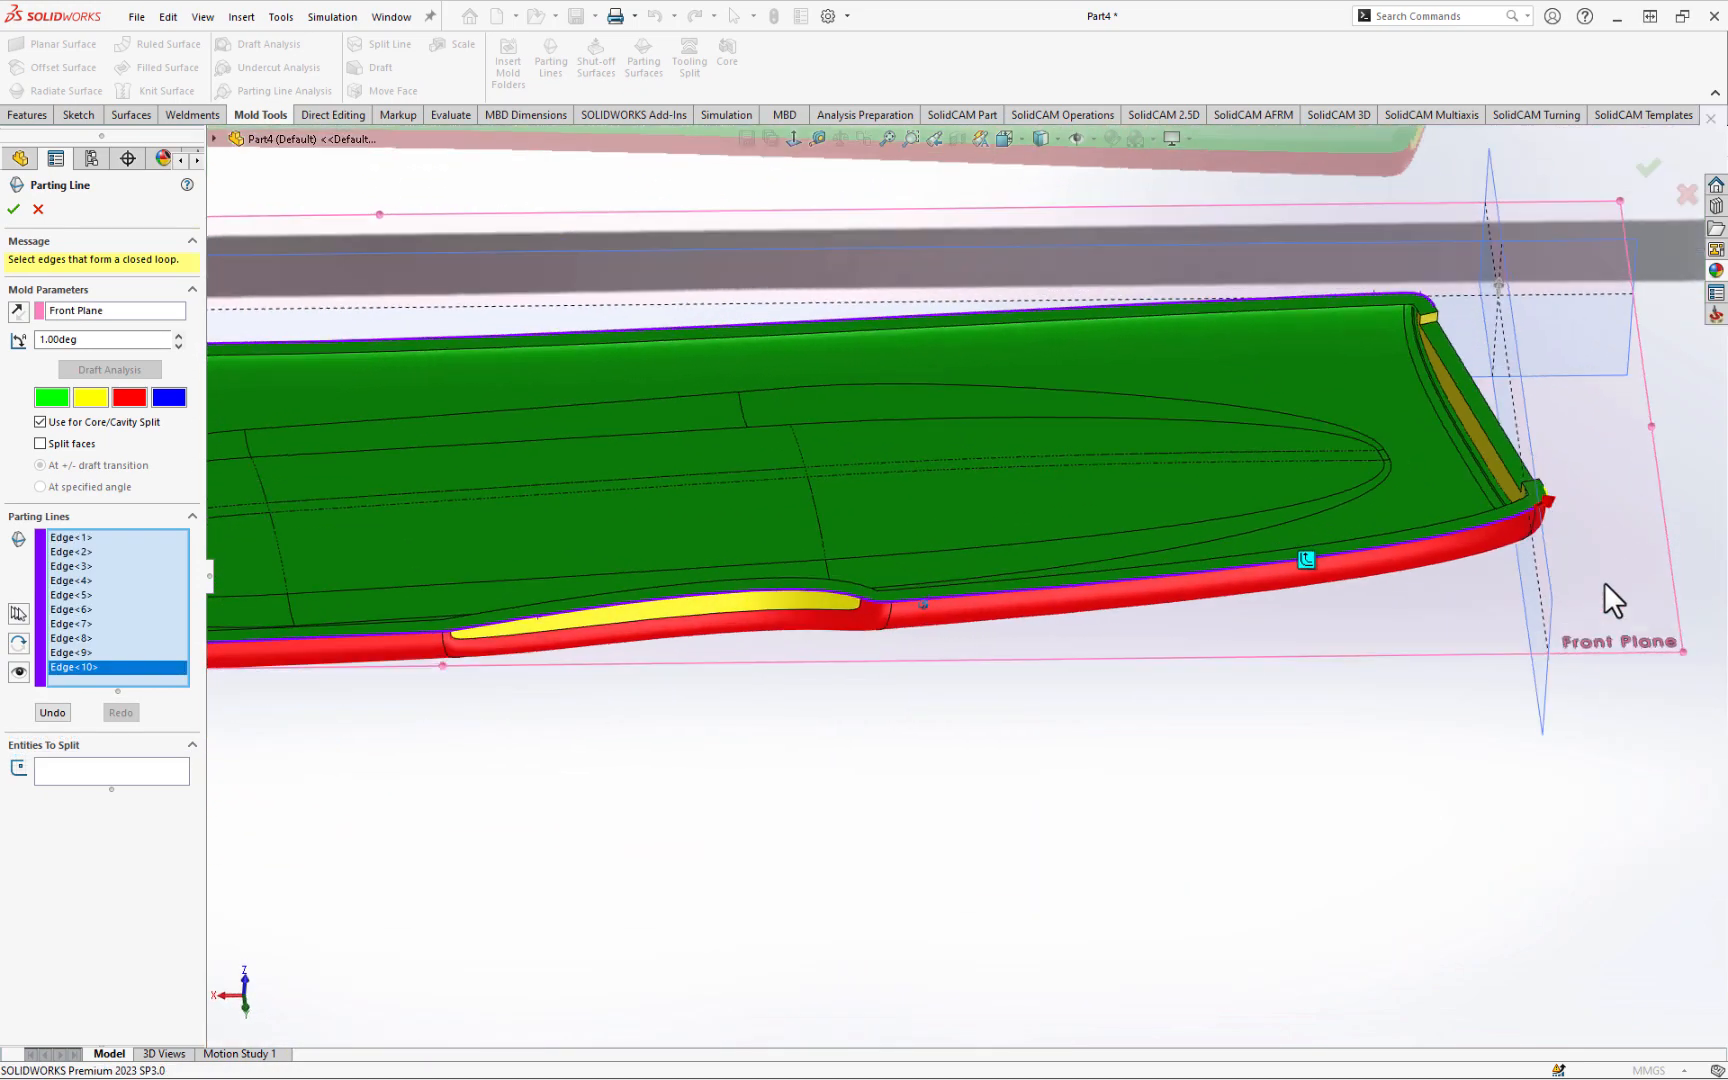
pyautogui.moveTo(1604, 582); pyautogui.dragTo(1238, 828, button='middle')
pyautogui.scroll(-2, 1326, 751)
pyautogui.scroll(-3, 1238, 830)
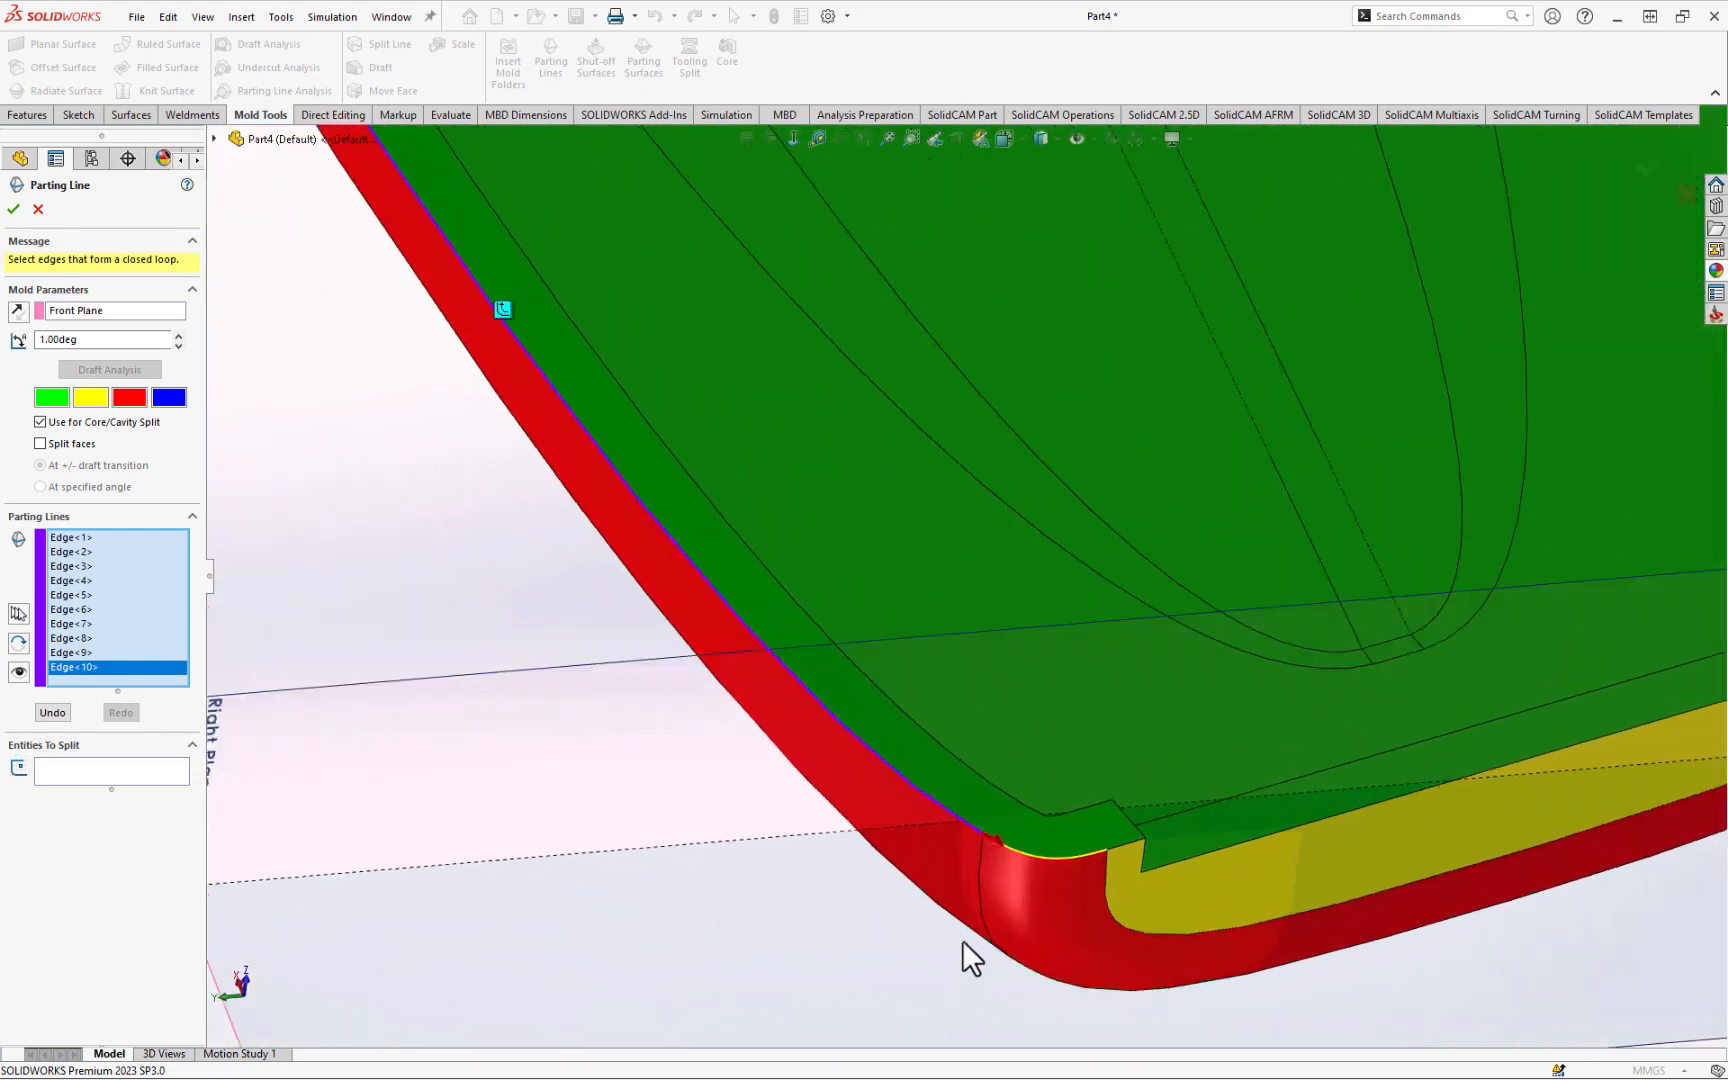
pyautogui.scroll(-4, 991, 764)
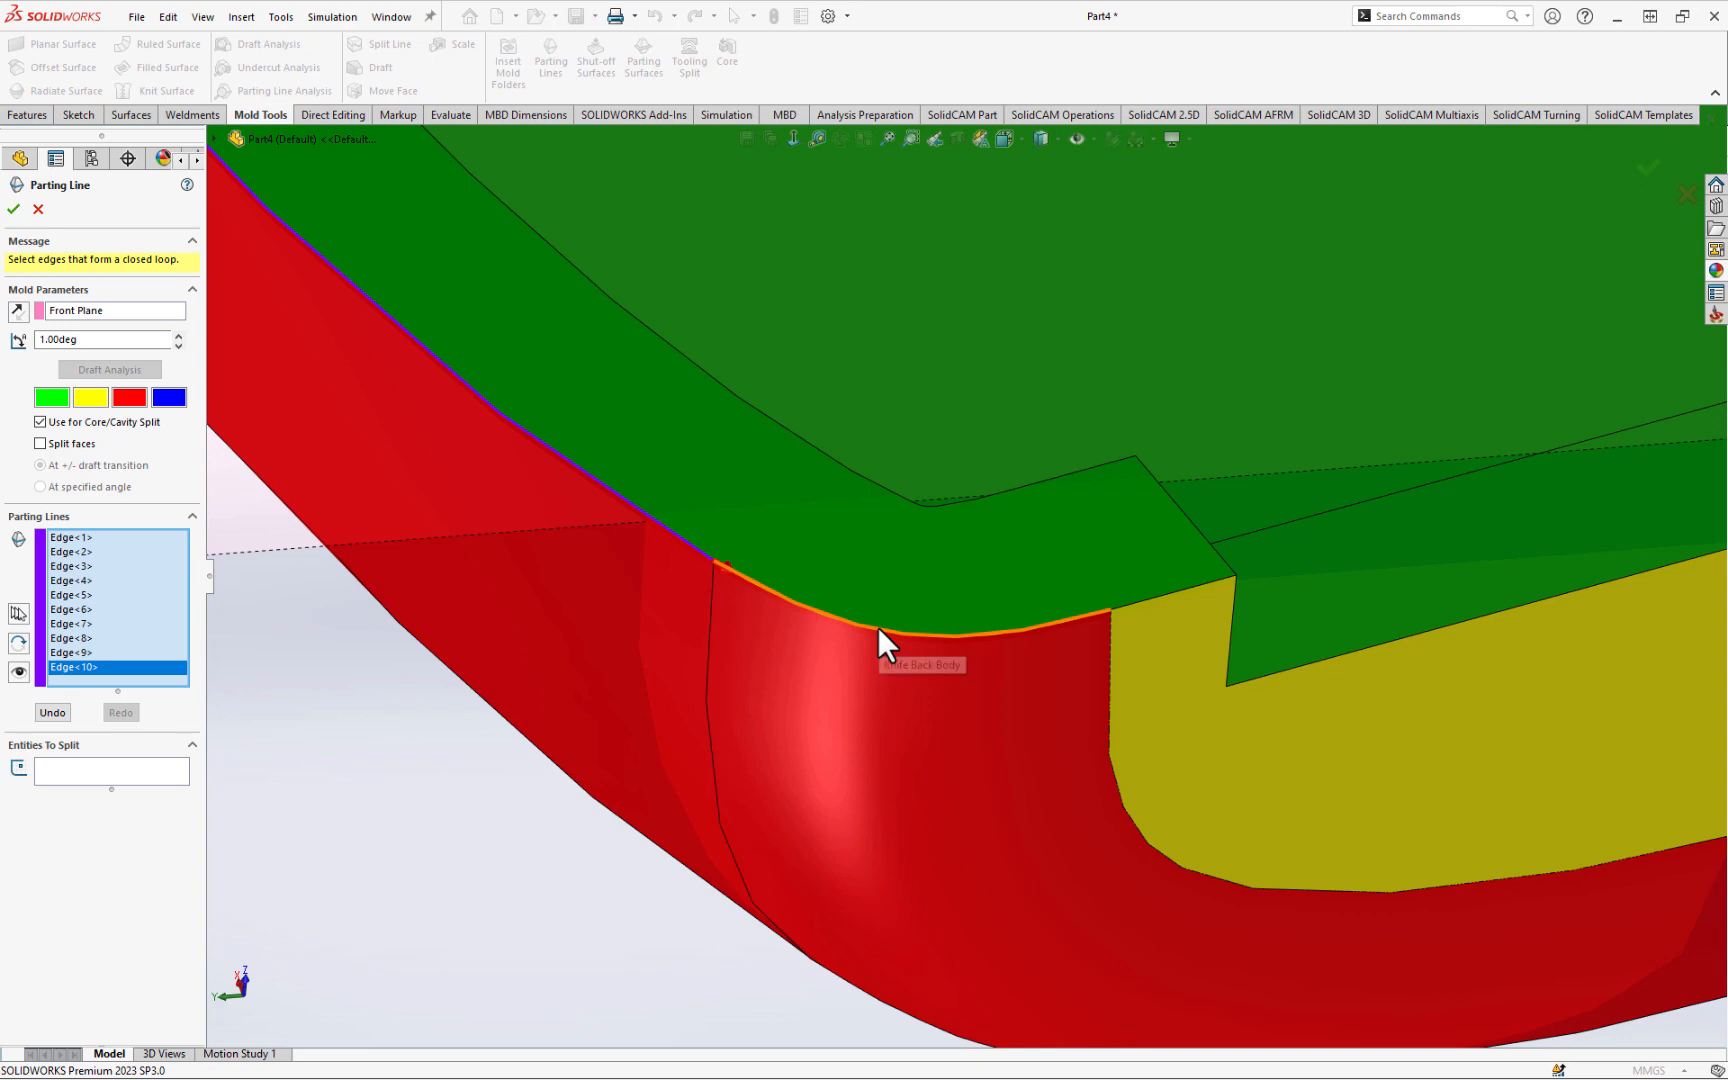
pyautogui.click(878, 626)
# - Examine the notch at the closed end to see which edges can carry the parting line between the two corners
pyautogui.scroll(3, 1079, 829)
pyautogui.scroll(5, 1073, 825)
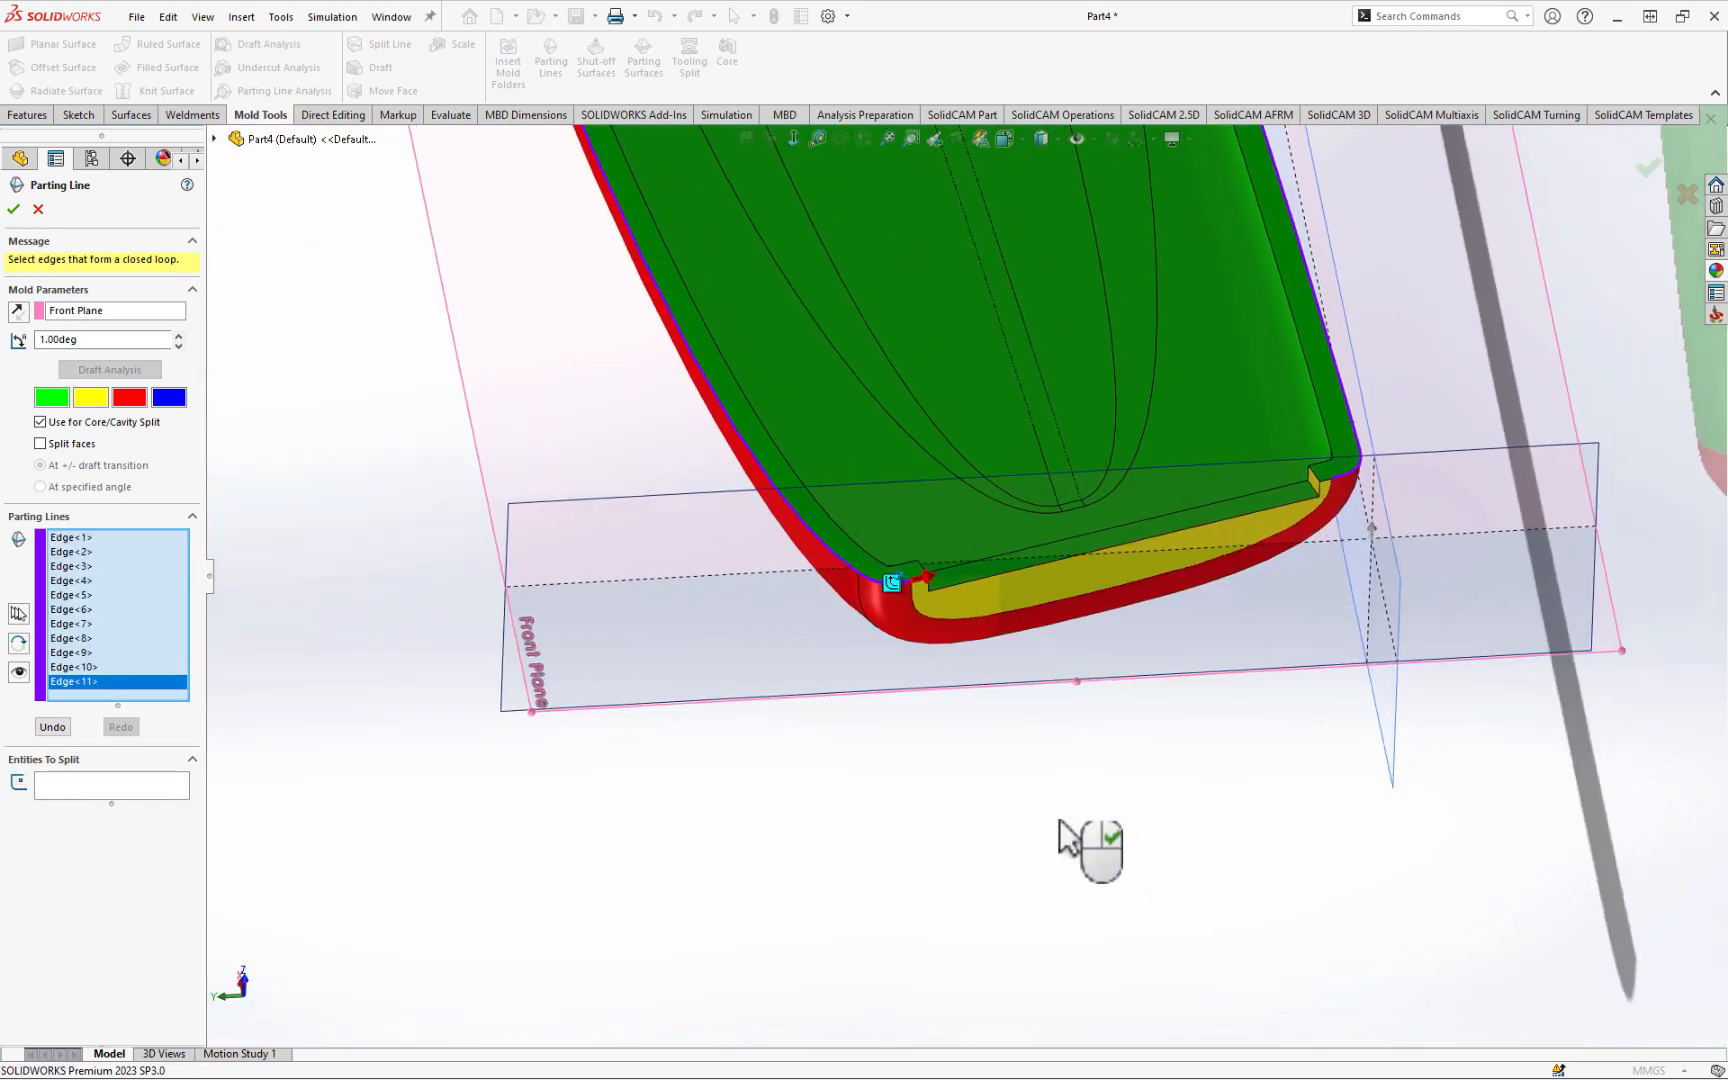
pyautogui.scroll(-2, 1000, 600)
pyautogui.moveTo(971, 576); pyautogui.dragTo(1087, 608, button='middle')
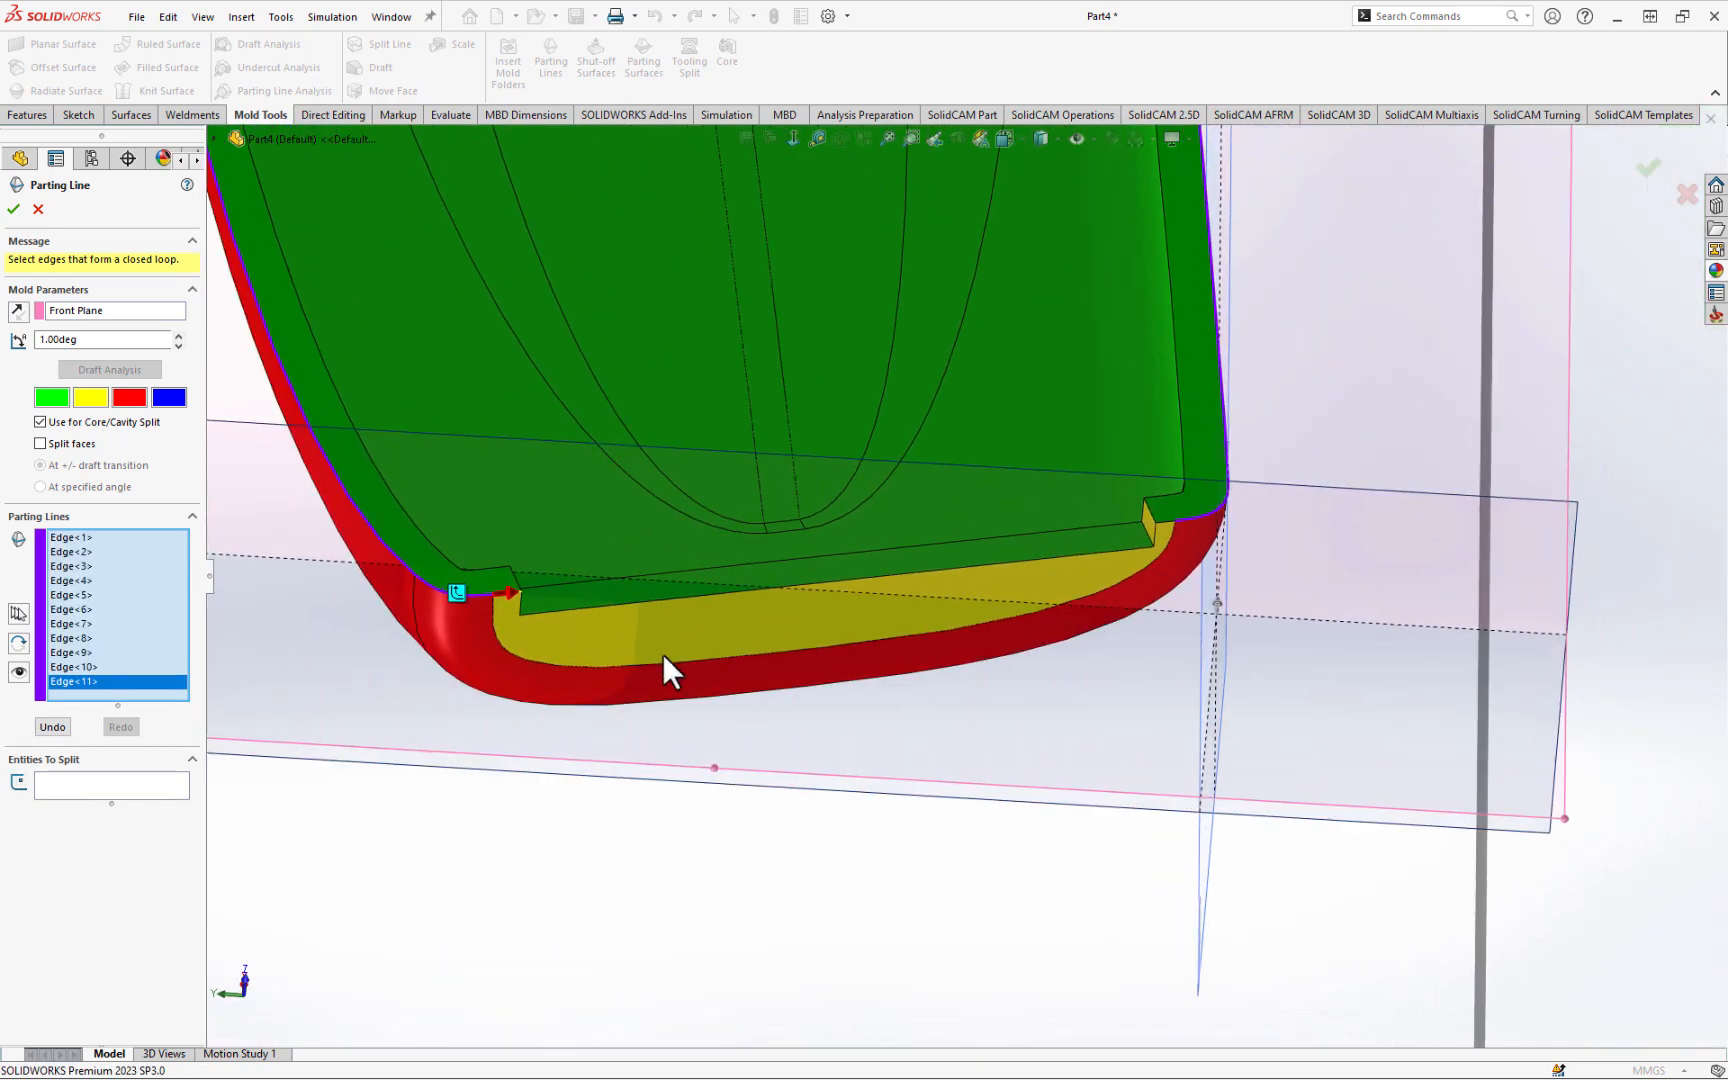
pyautogui.scroll(-3, 576, 637)
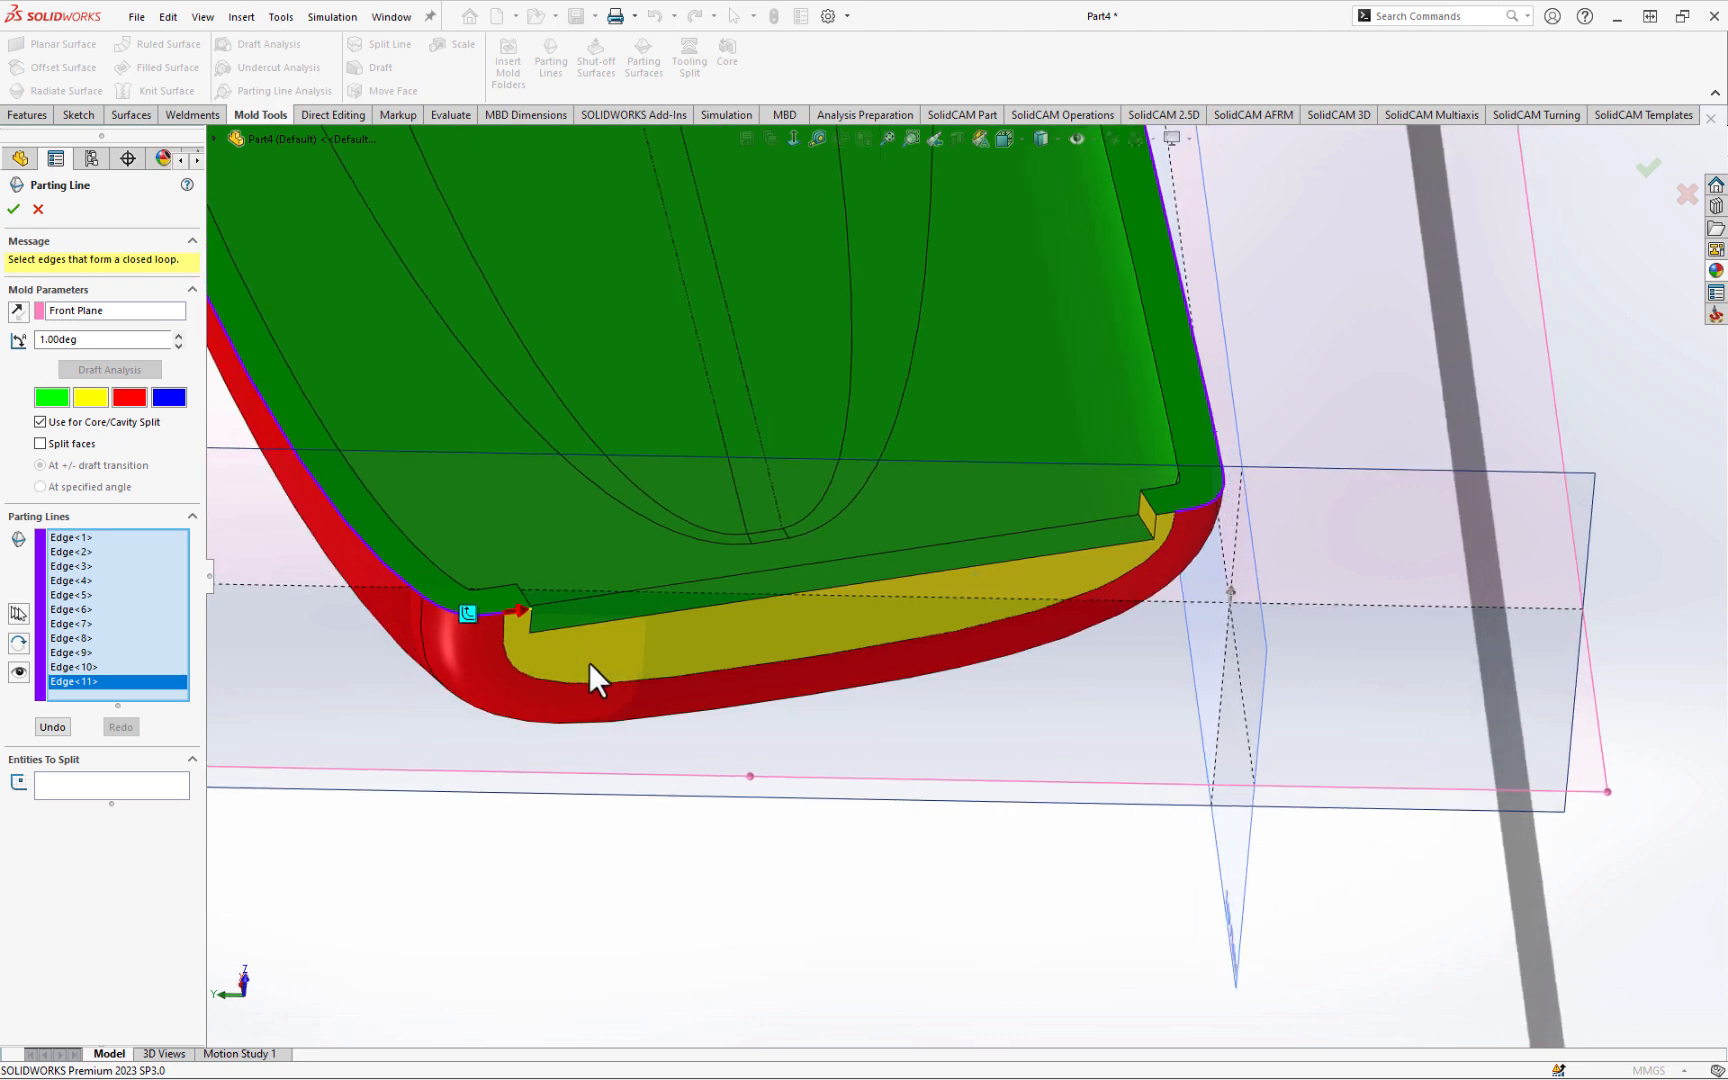
pyautogui.scroll(-4, 590, 662)
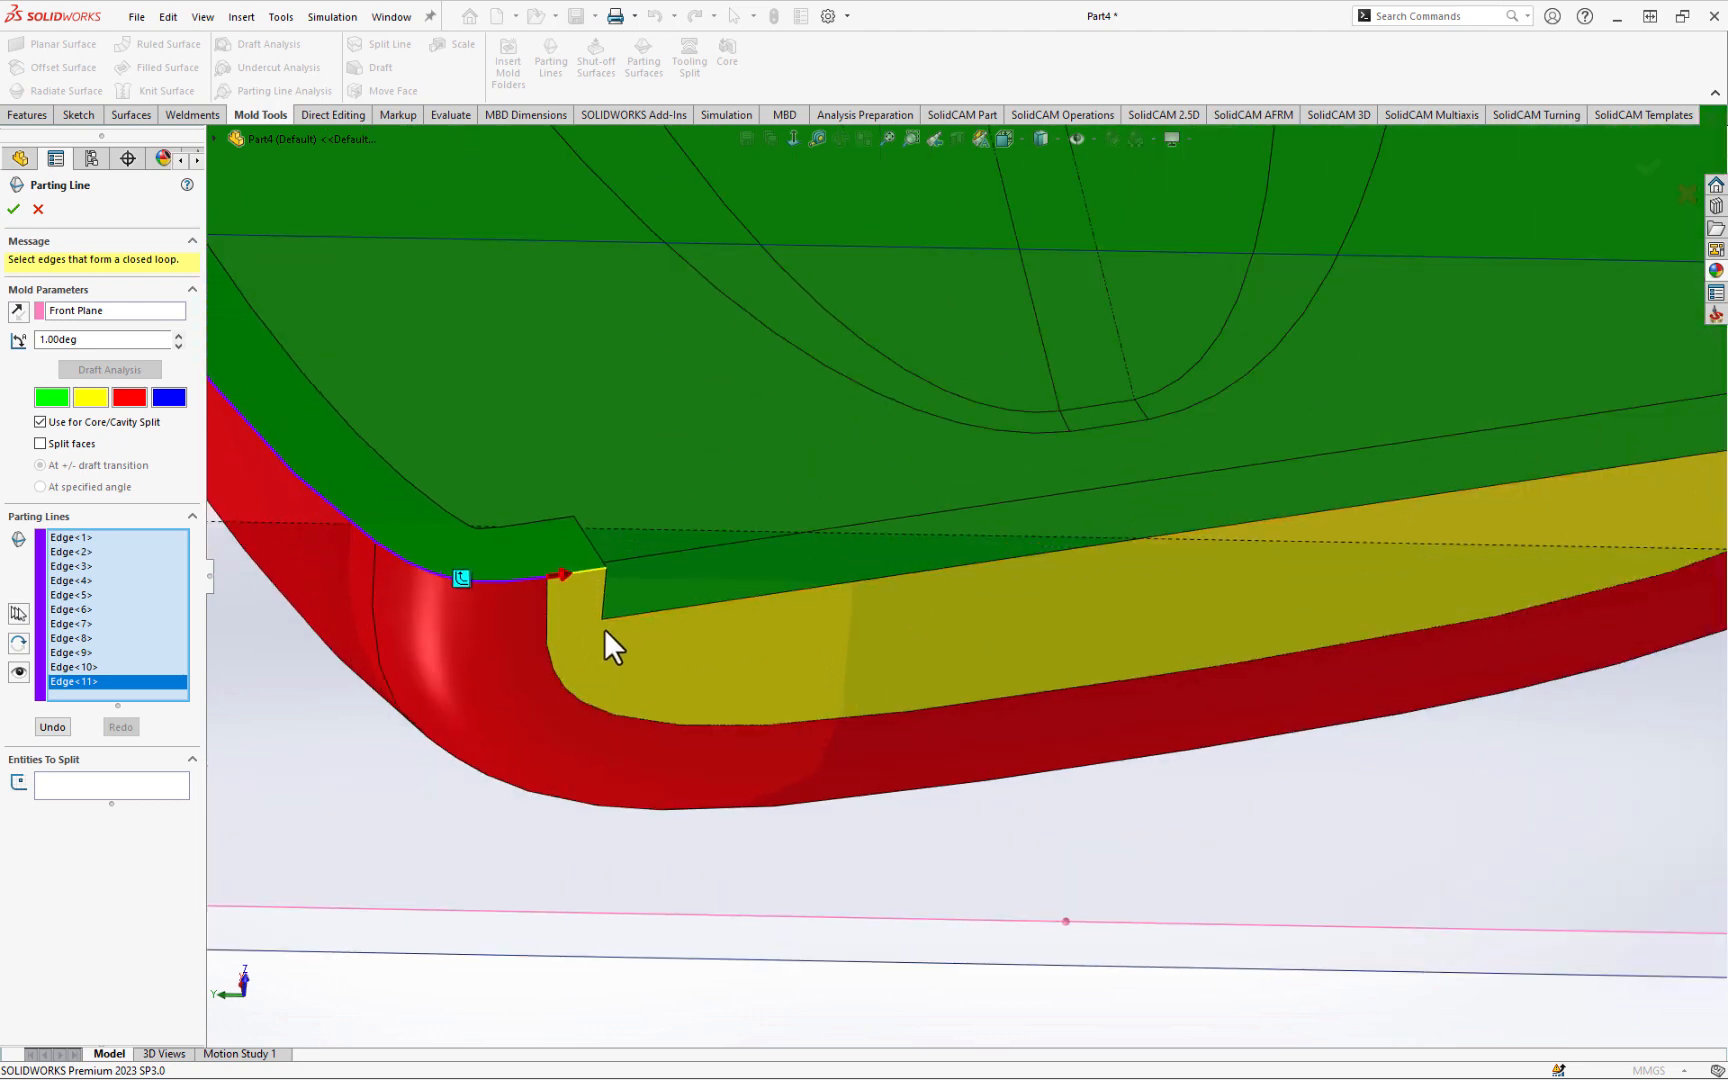
pyautogui.scroll(-2, 629, 627)
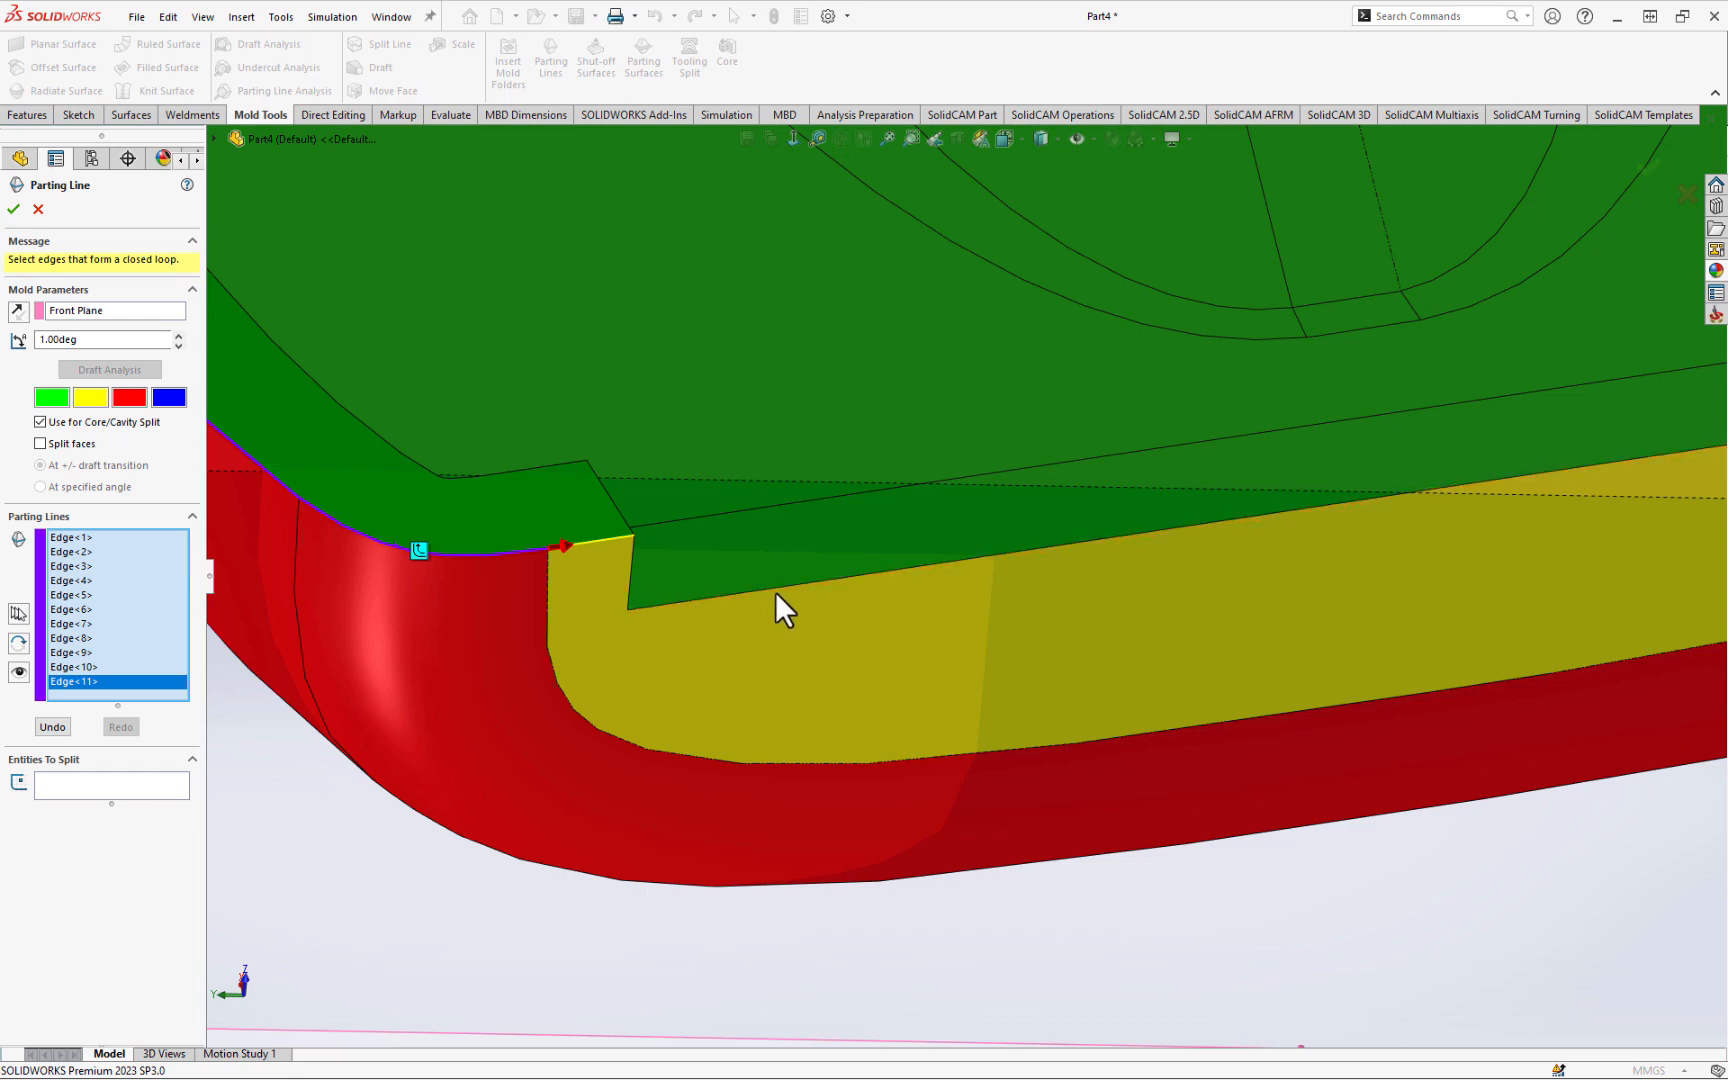
pyautogui.scroll(4, 1341, 525)
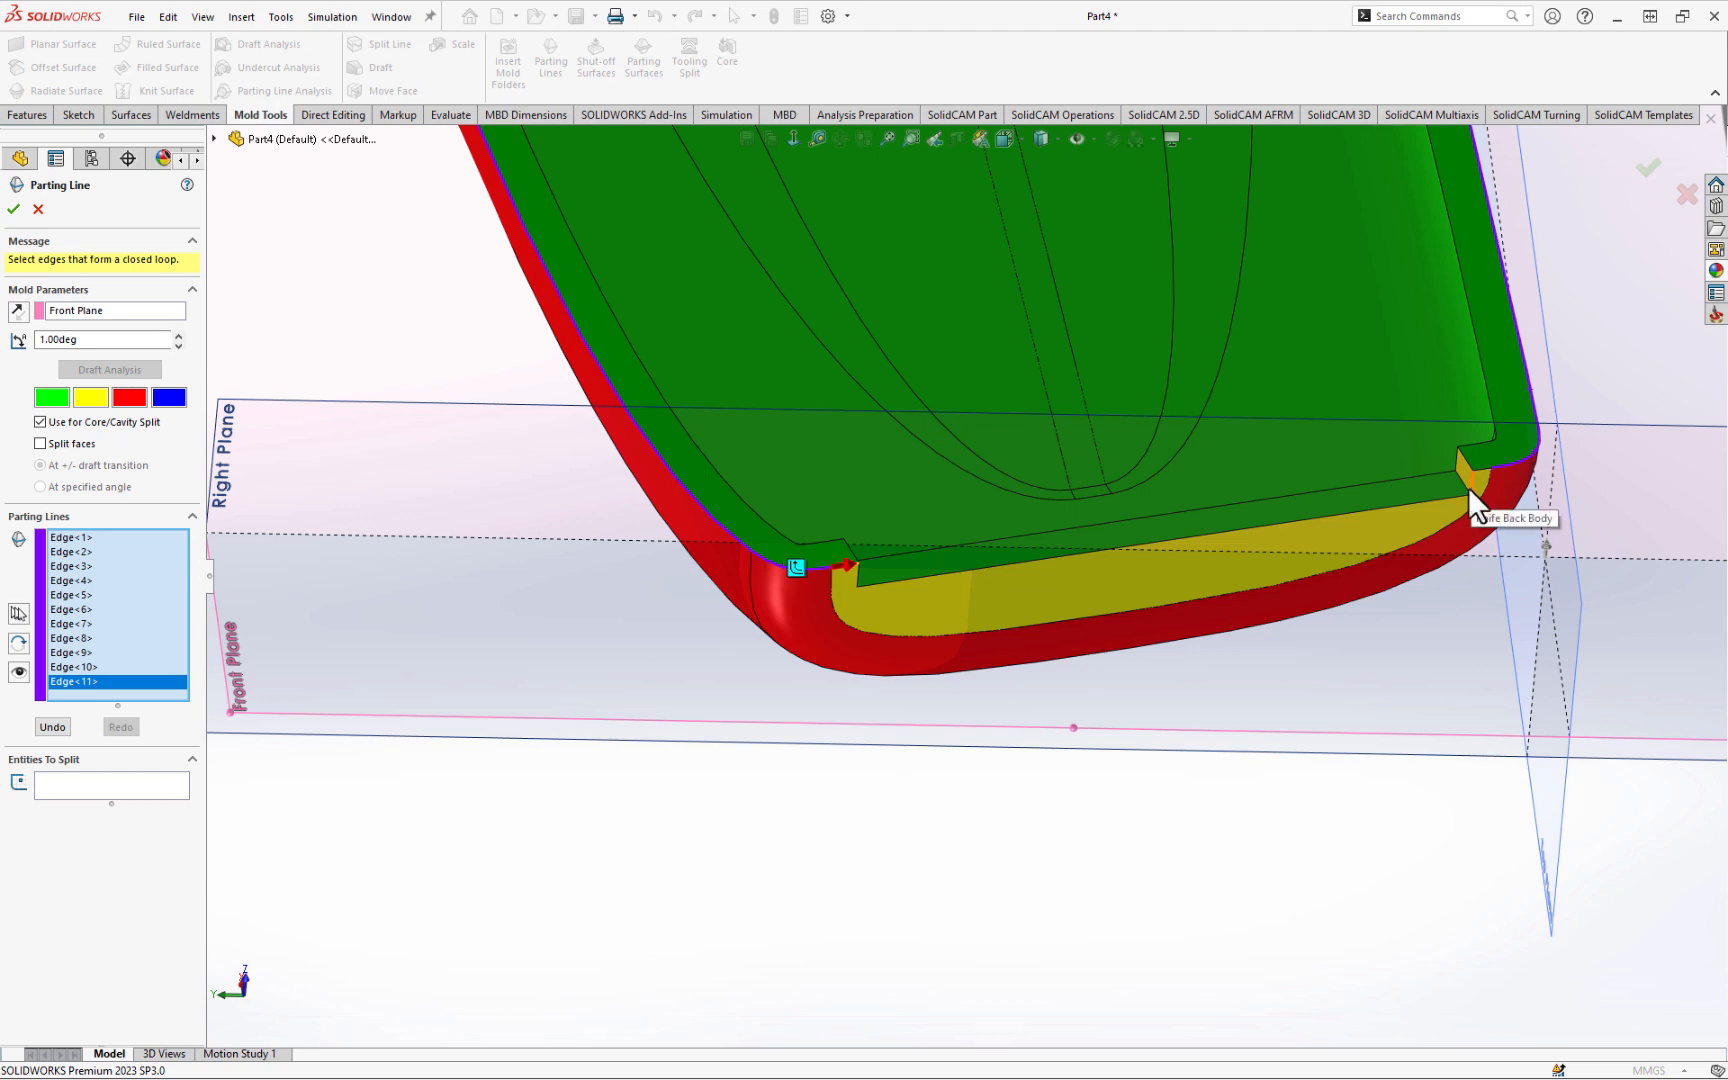
pyautogui.scroll(-3, 846, 586)
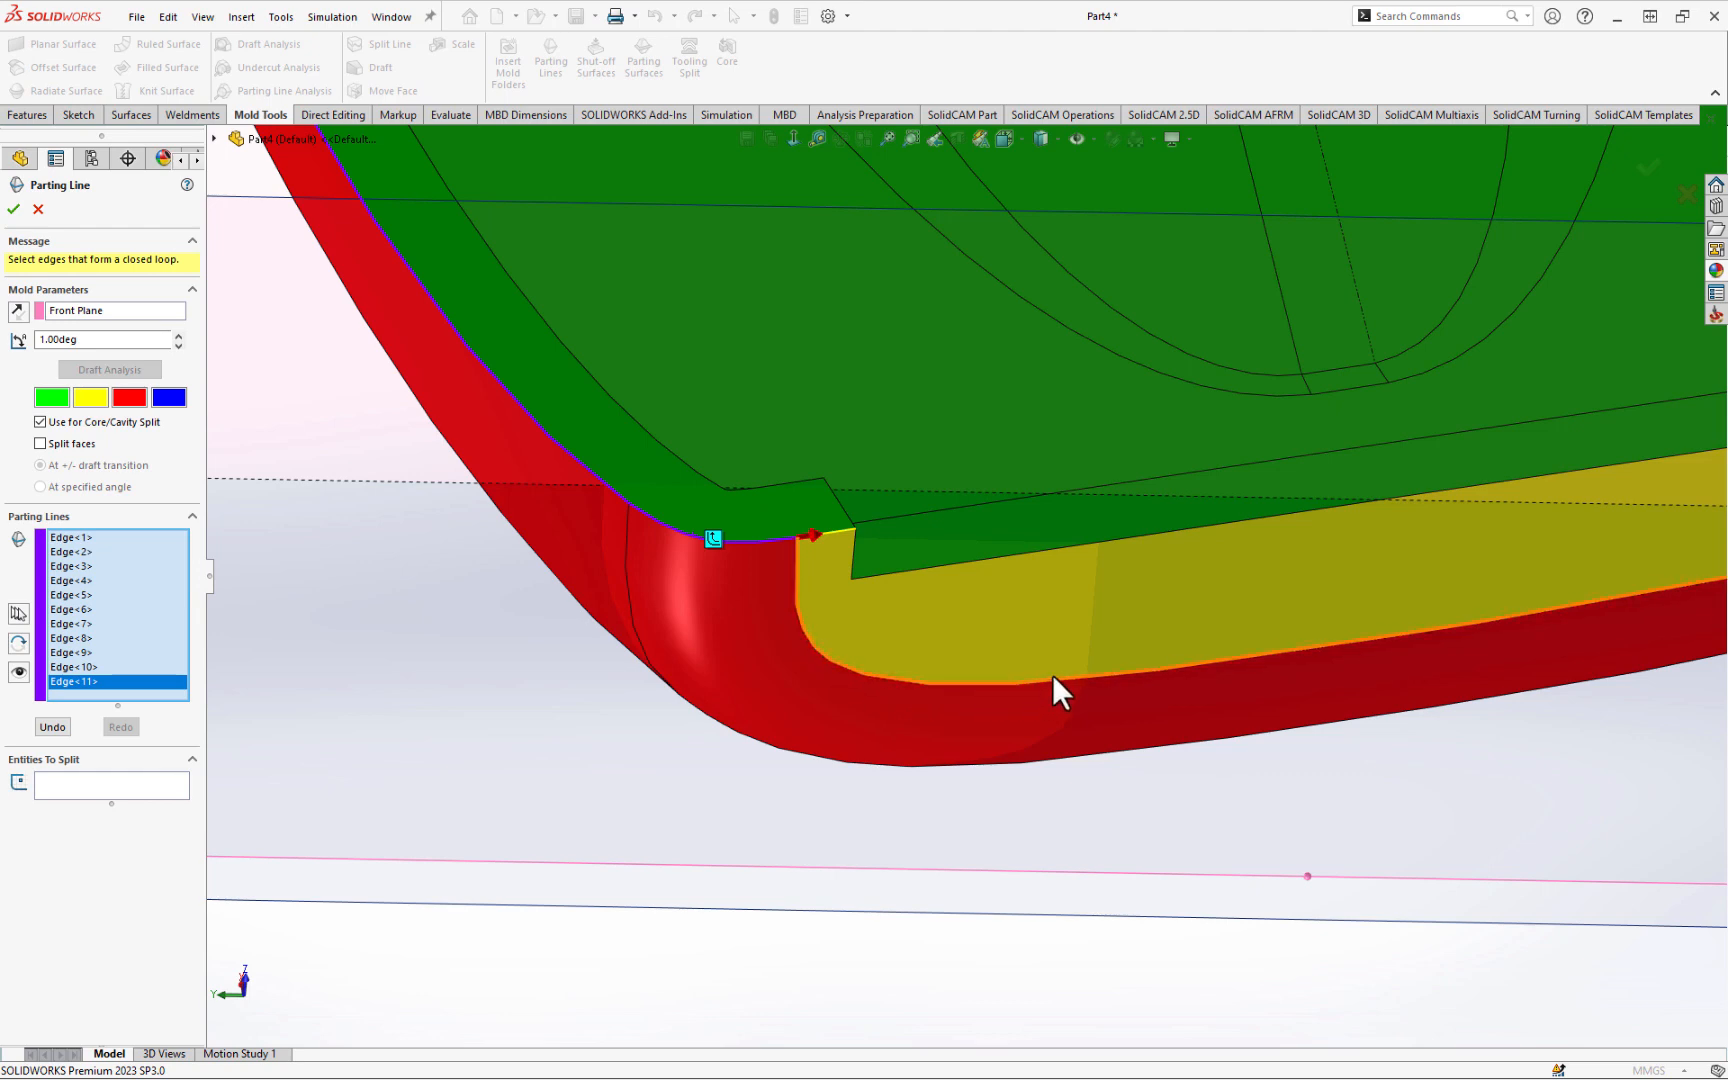
pyautogui.scroll(3, 1123, 671)
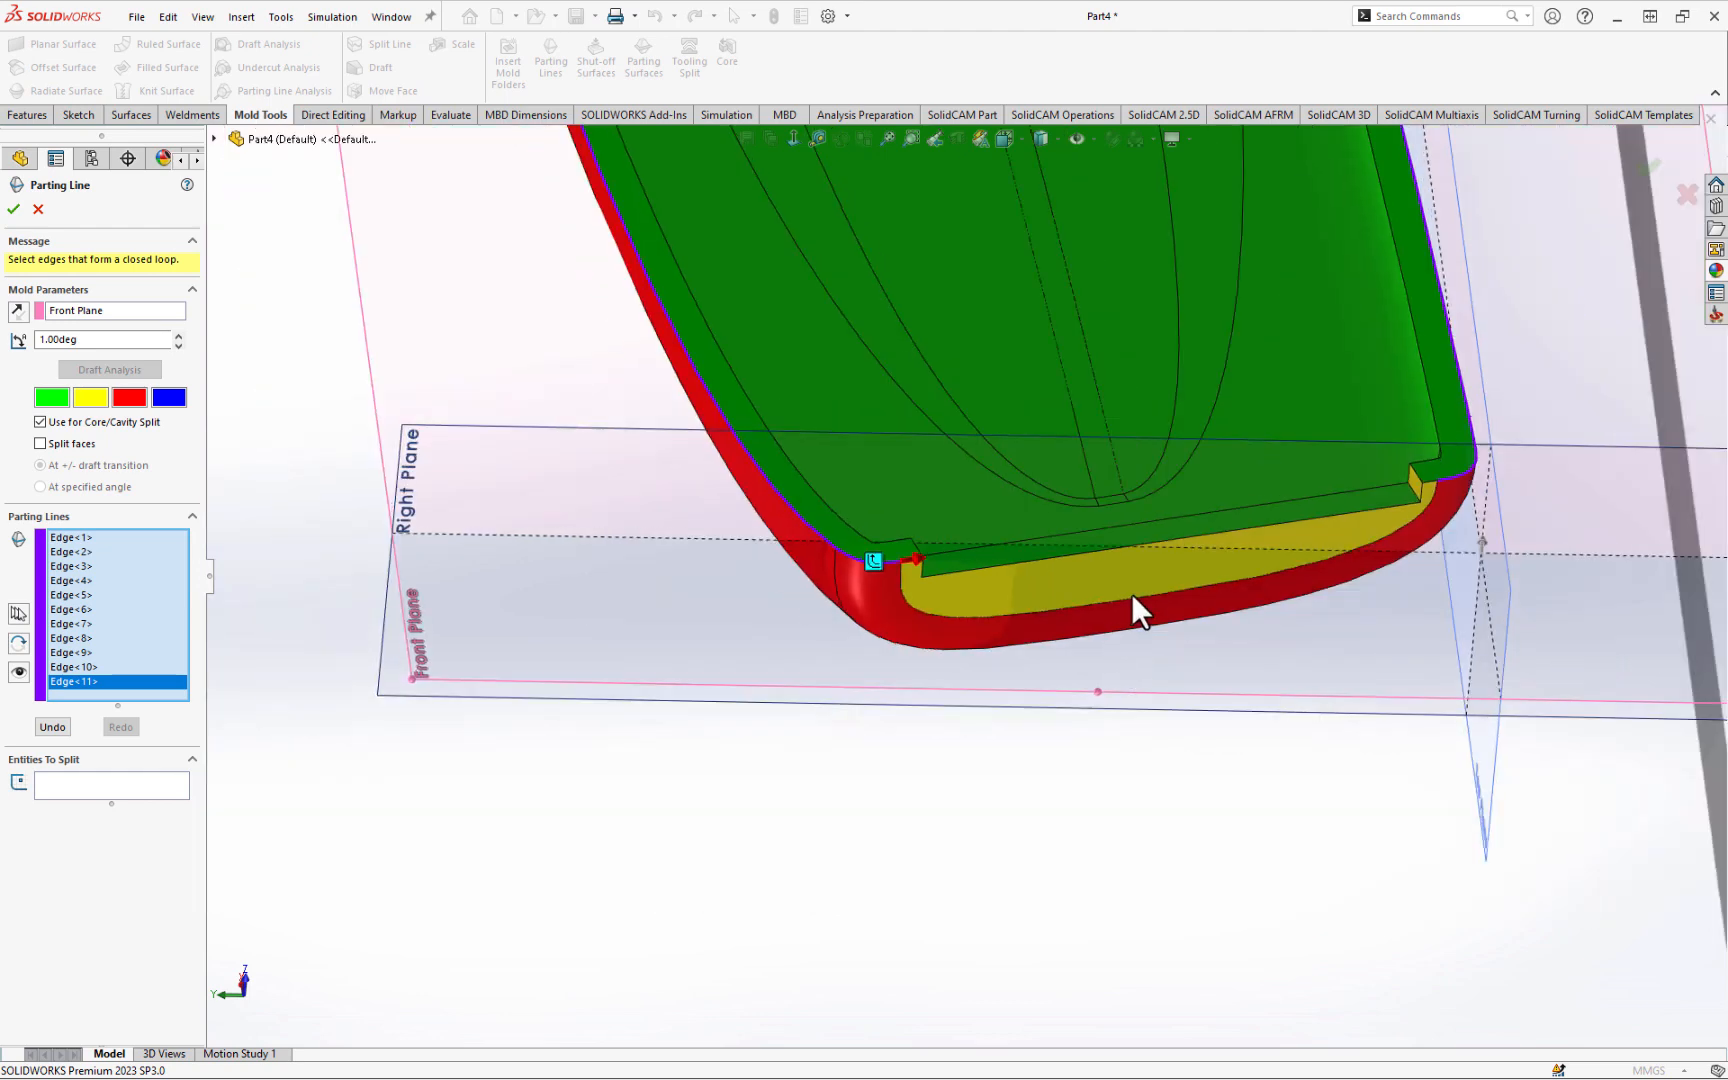
pyautogui.scroll(2, 1131, 593)
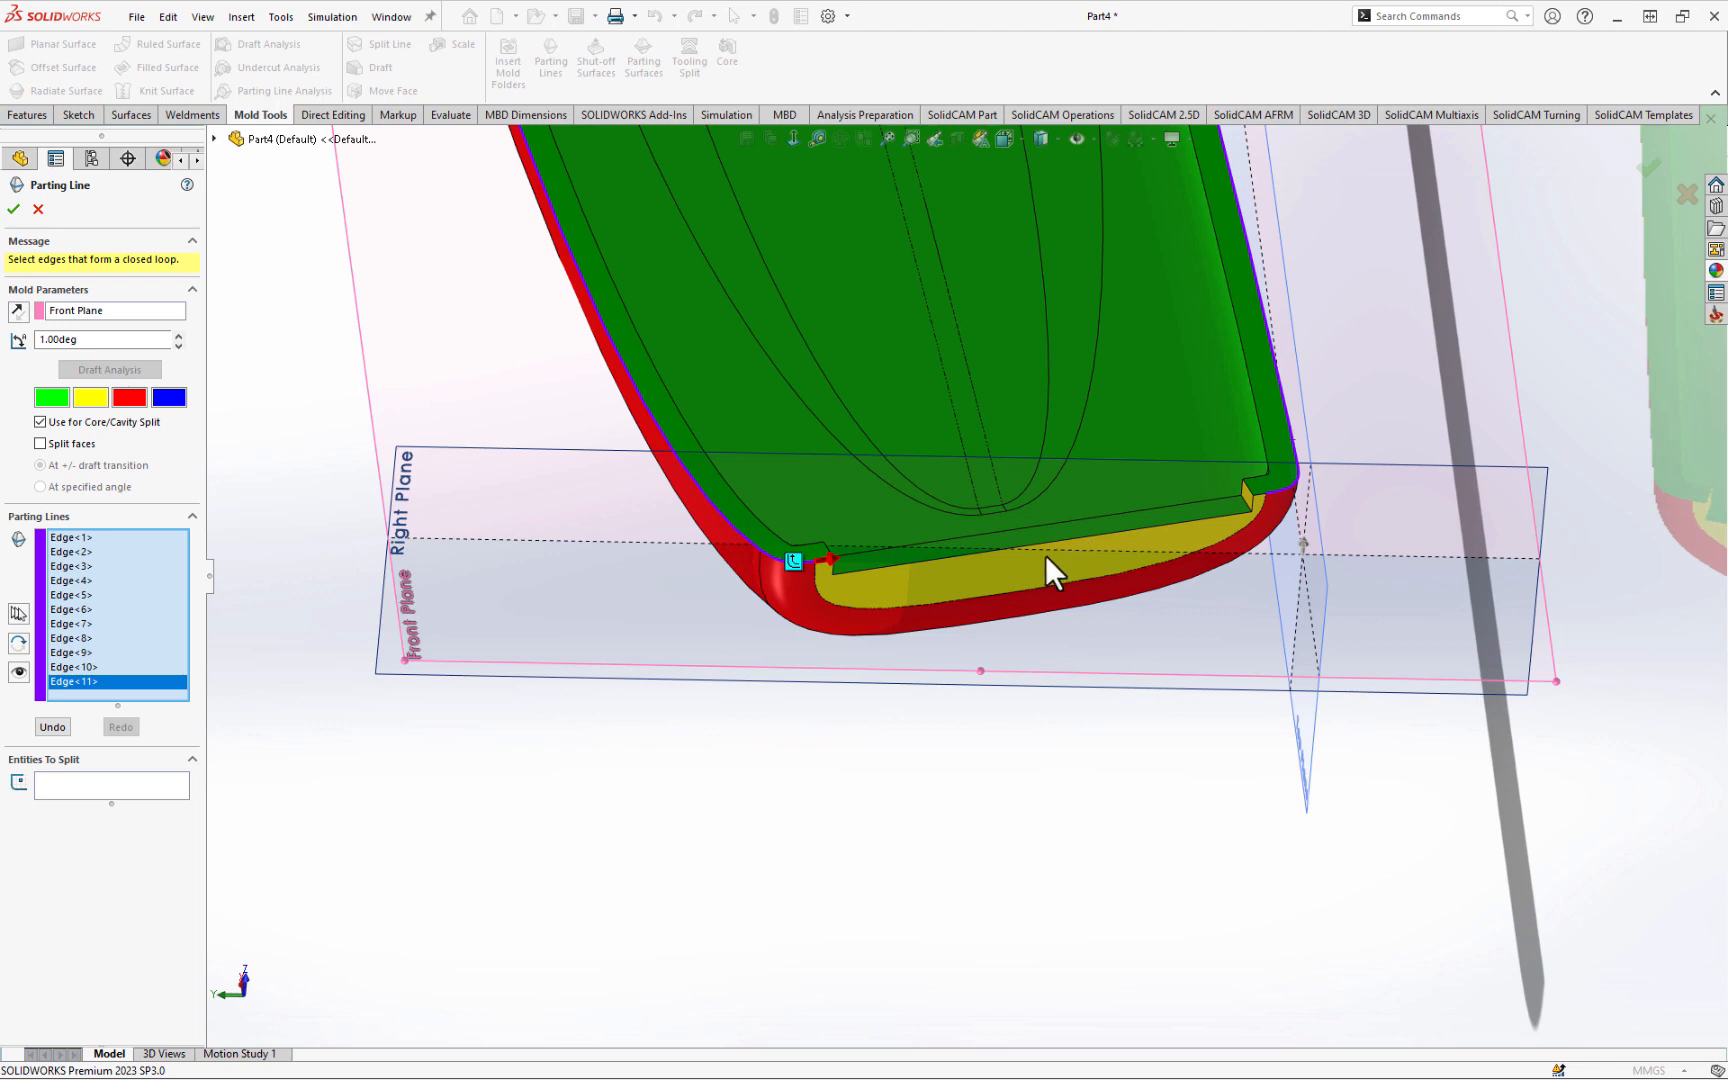
pyautogui.moveTo(1060, 645); pyautogui.dragTo(1161, 760, button='middle')
pyautogui.scroll(-4, 1162, 759)
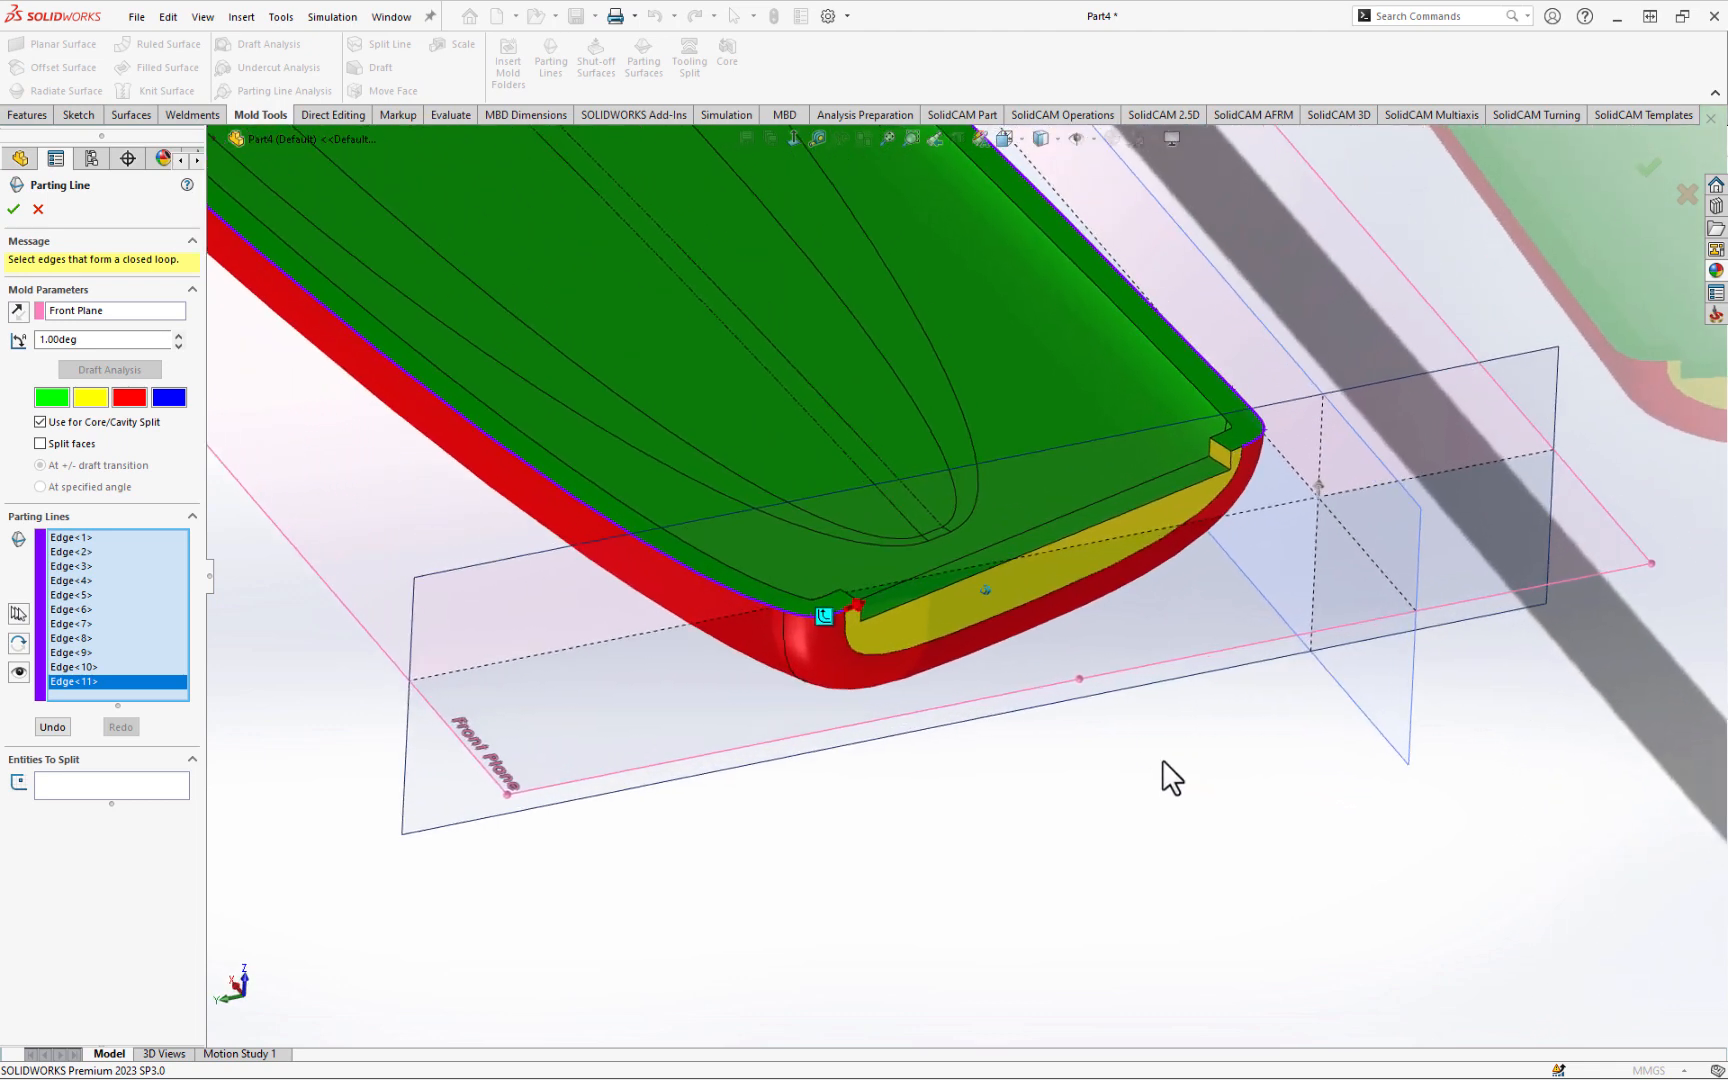
pyautogui.scroll(-3, 1129, 716)
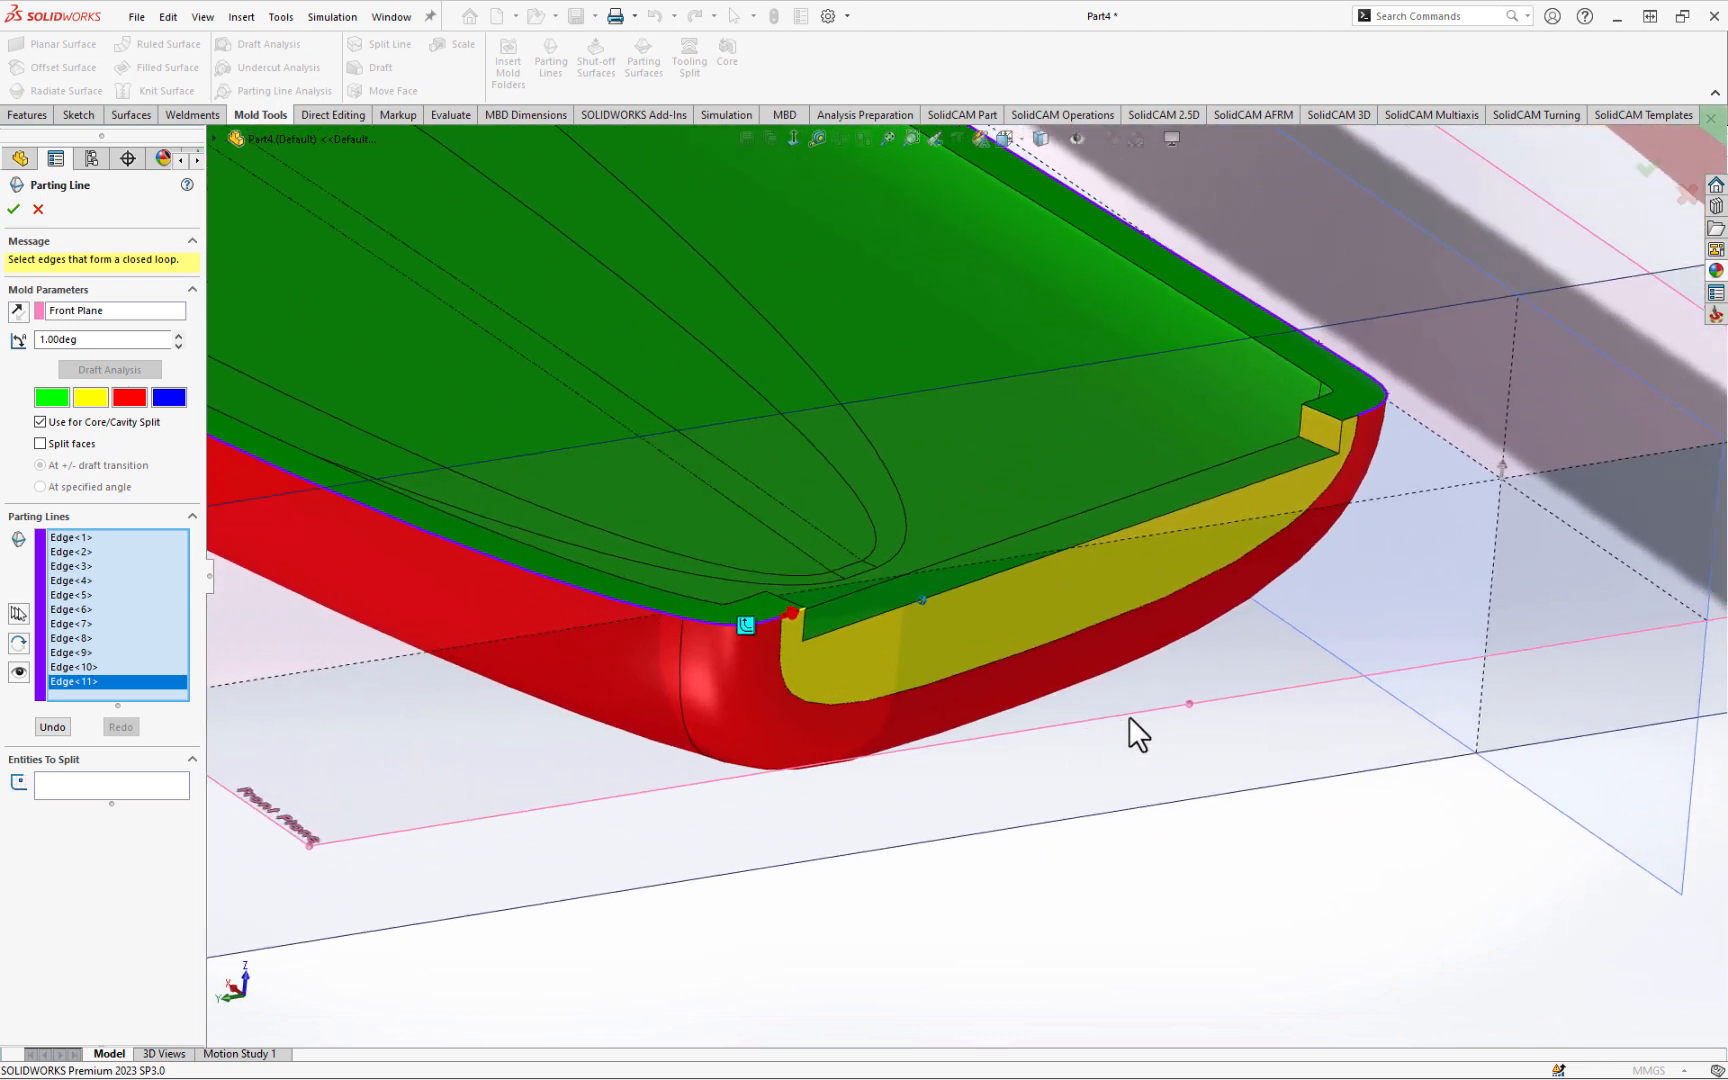
pyautogui.scroll(-2, 1129, 716)
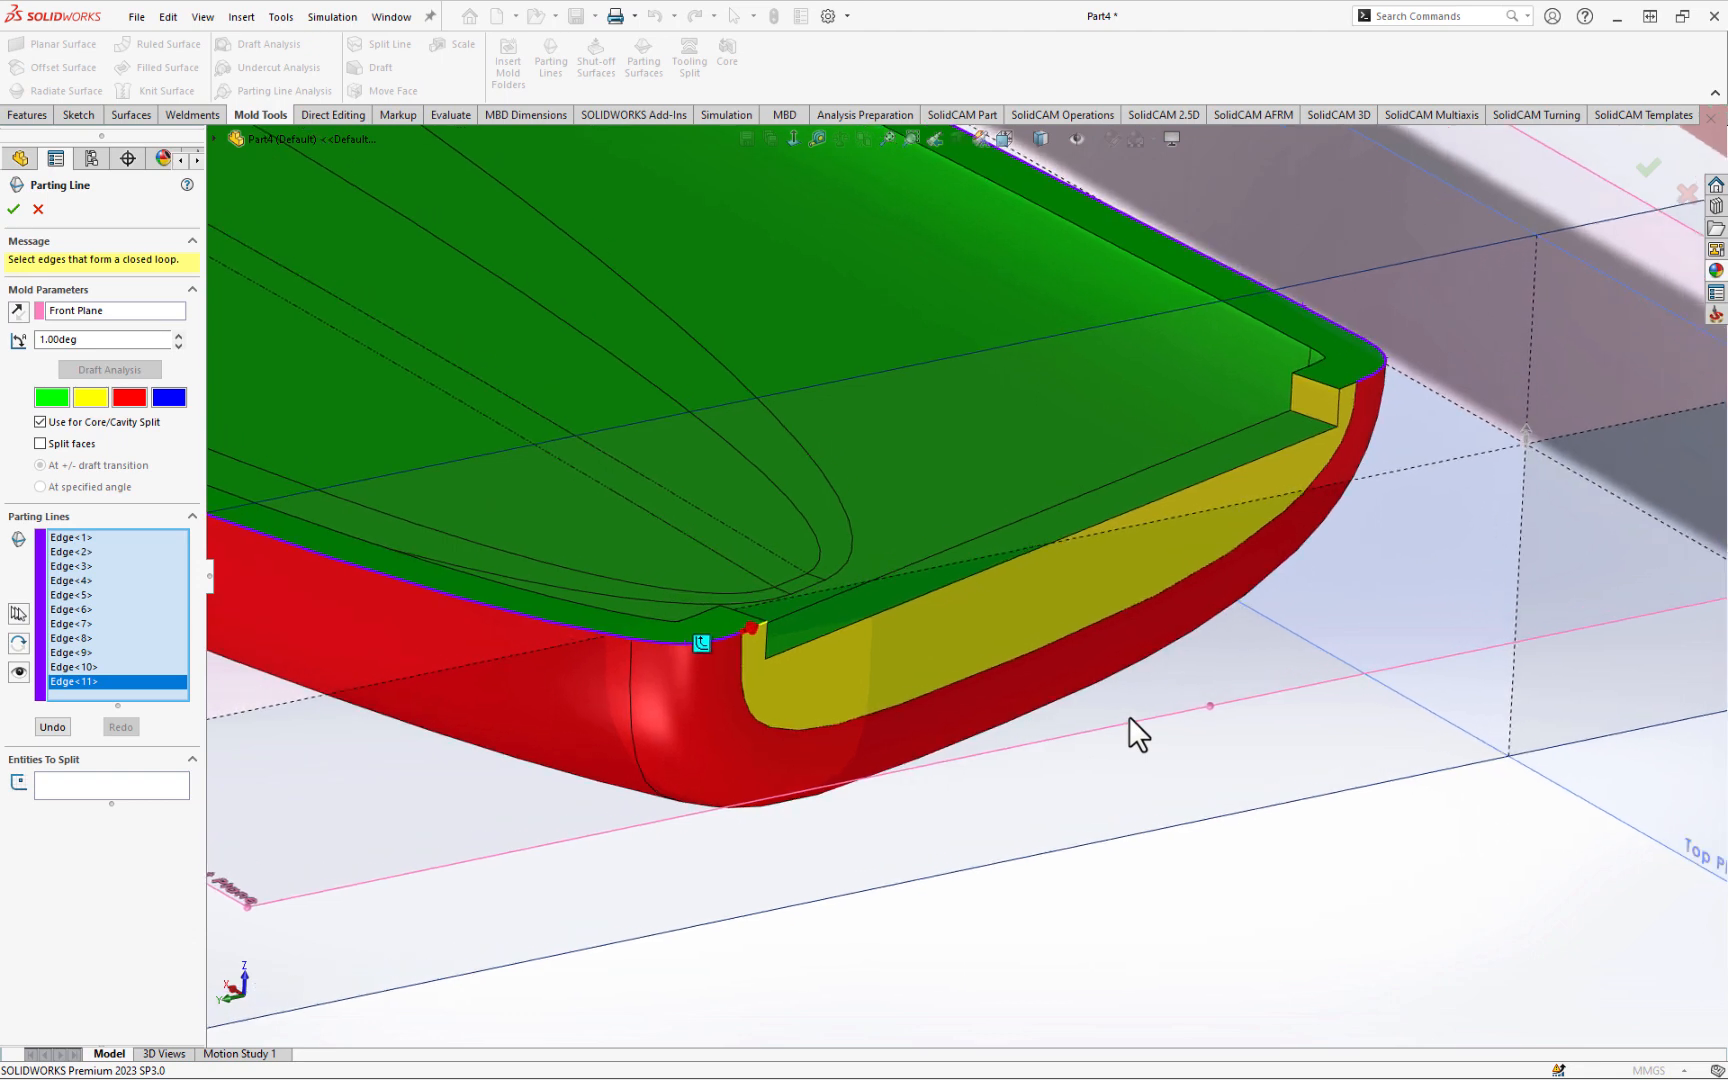
pyautogui.scroll(-2, 1129, 716)
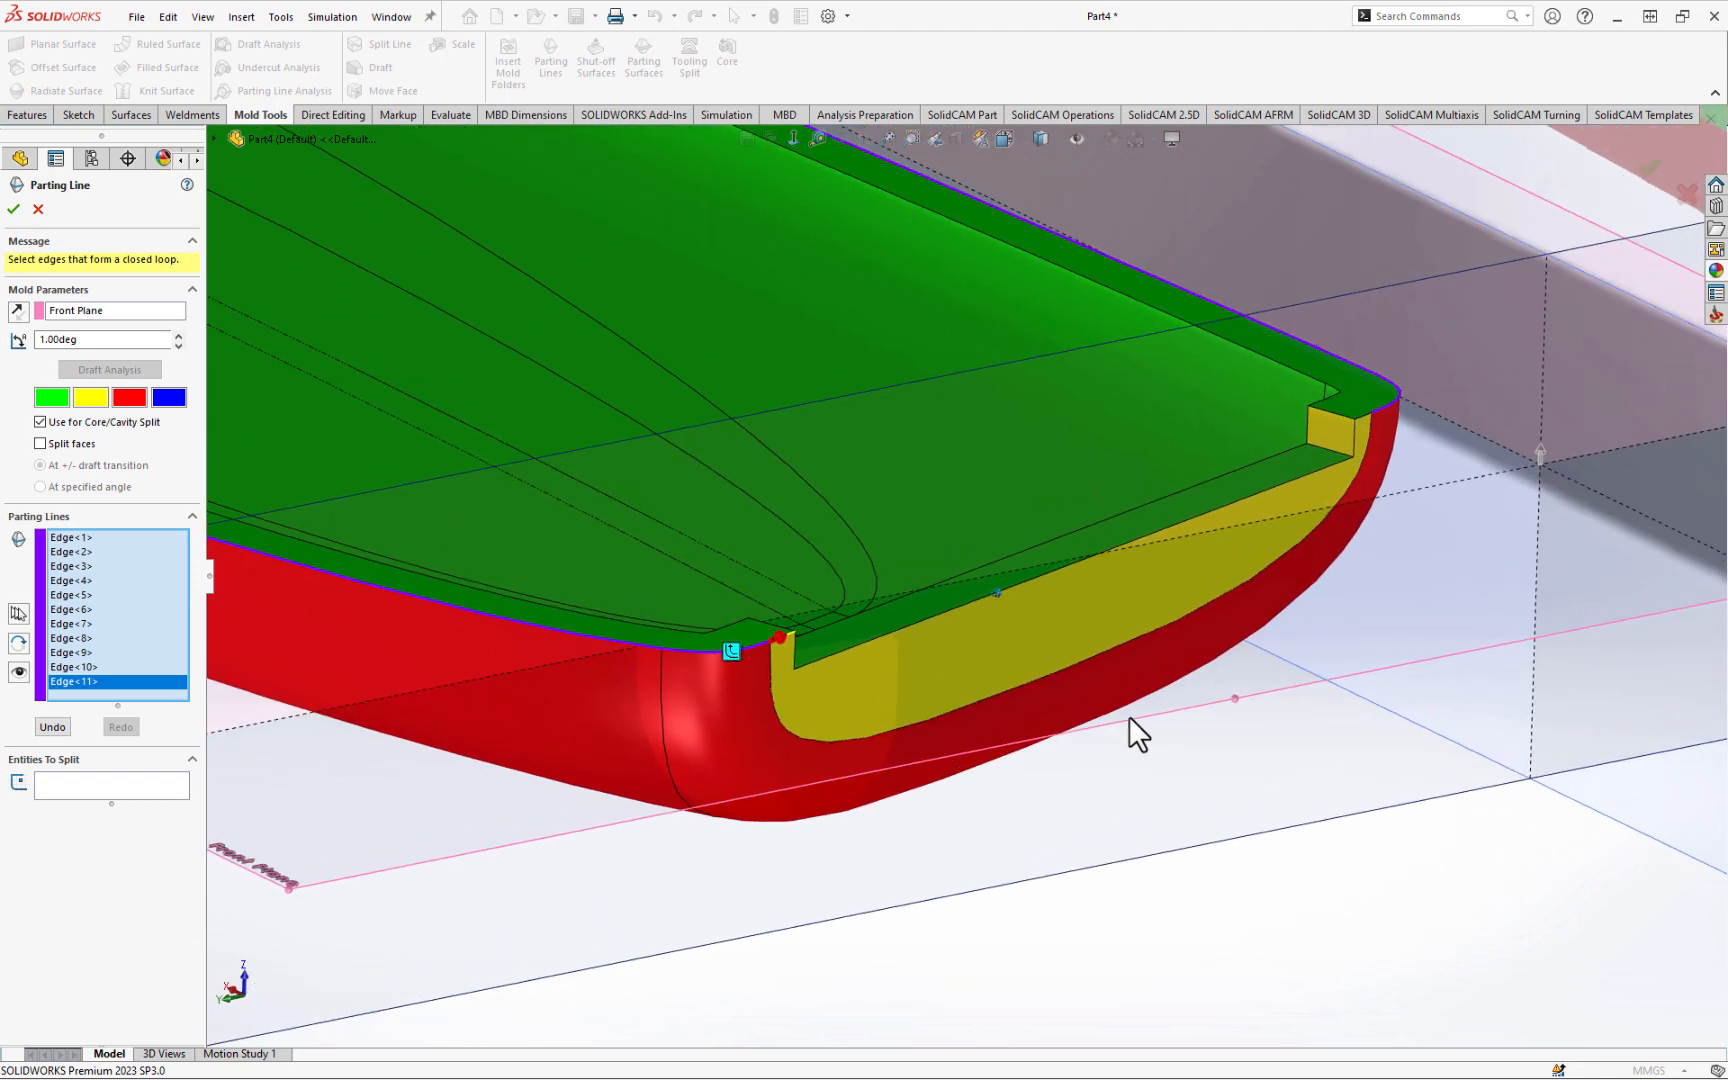
pyautogui.moveTo(1129, 716); pyautogui.dragTo(1129, 716, button='middle')
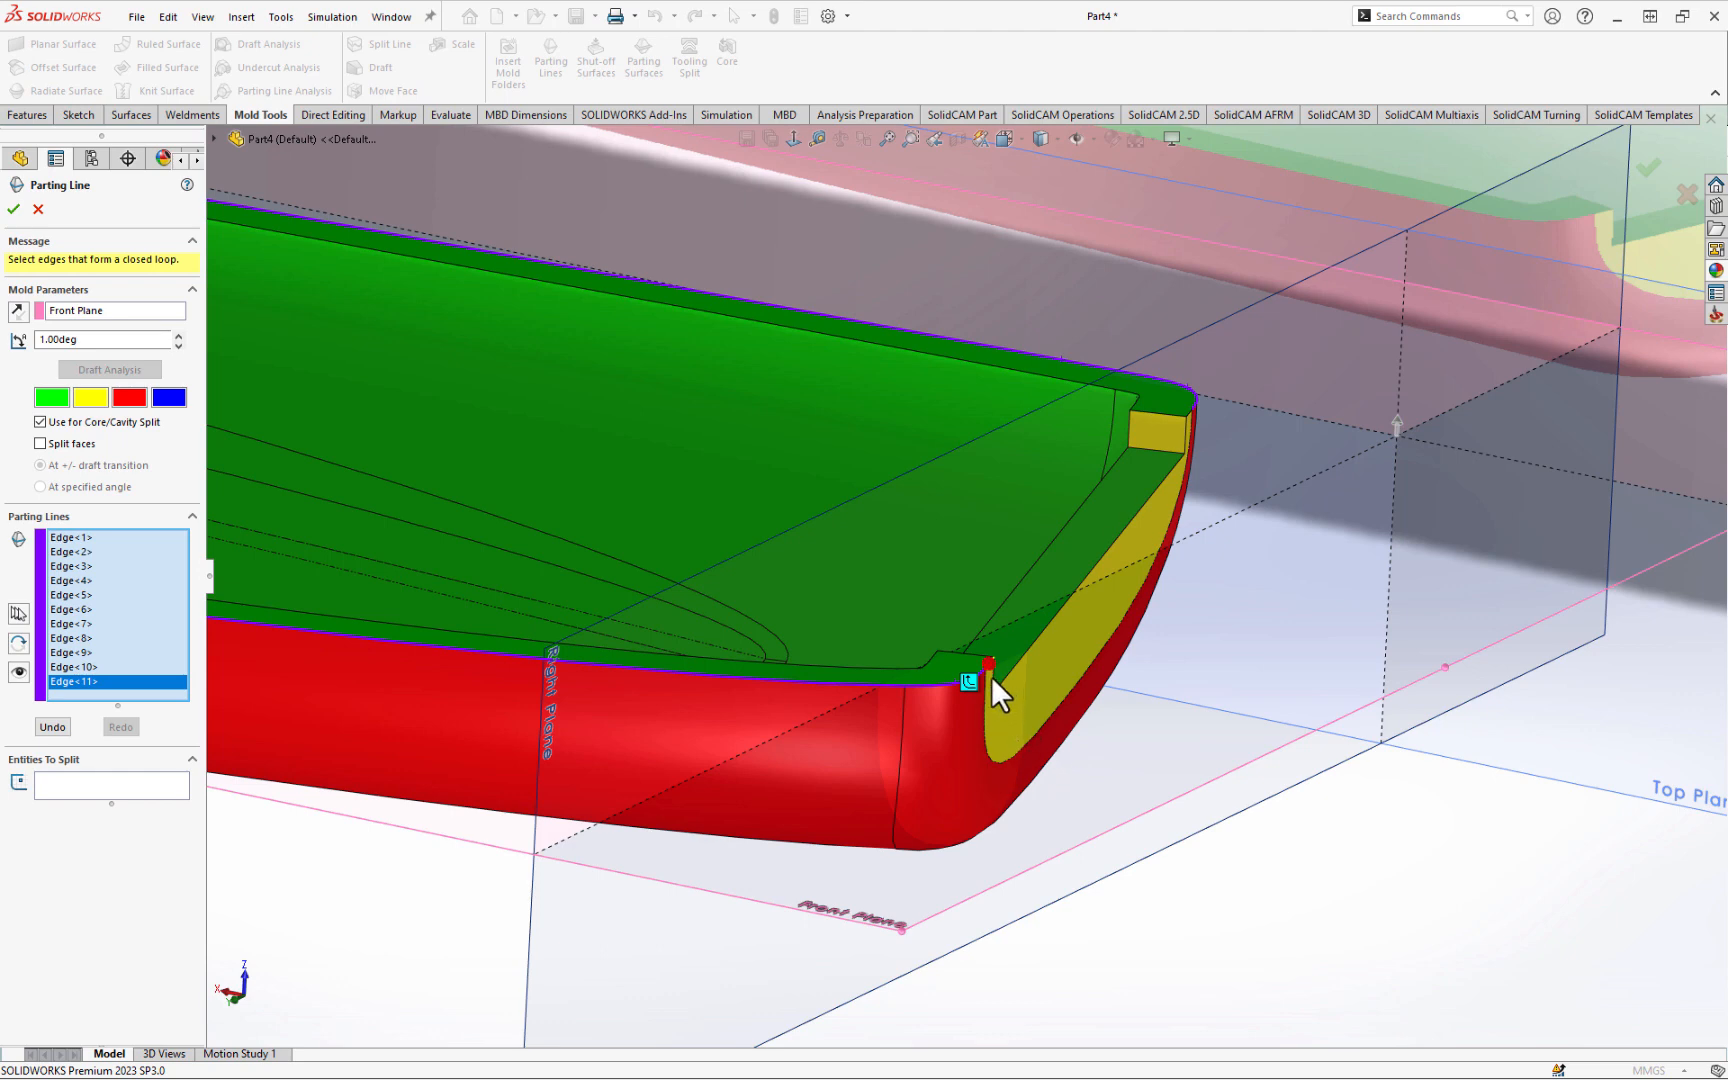
# - Add the notch's two vertical edges, its long lower edge and the short far corner edge to the parting lines and accept the feature
pyautogui.scroll(-5, 994, 672)
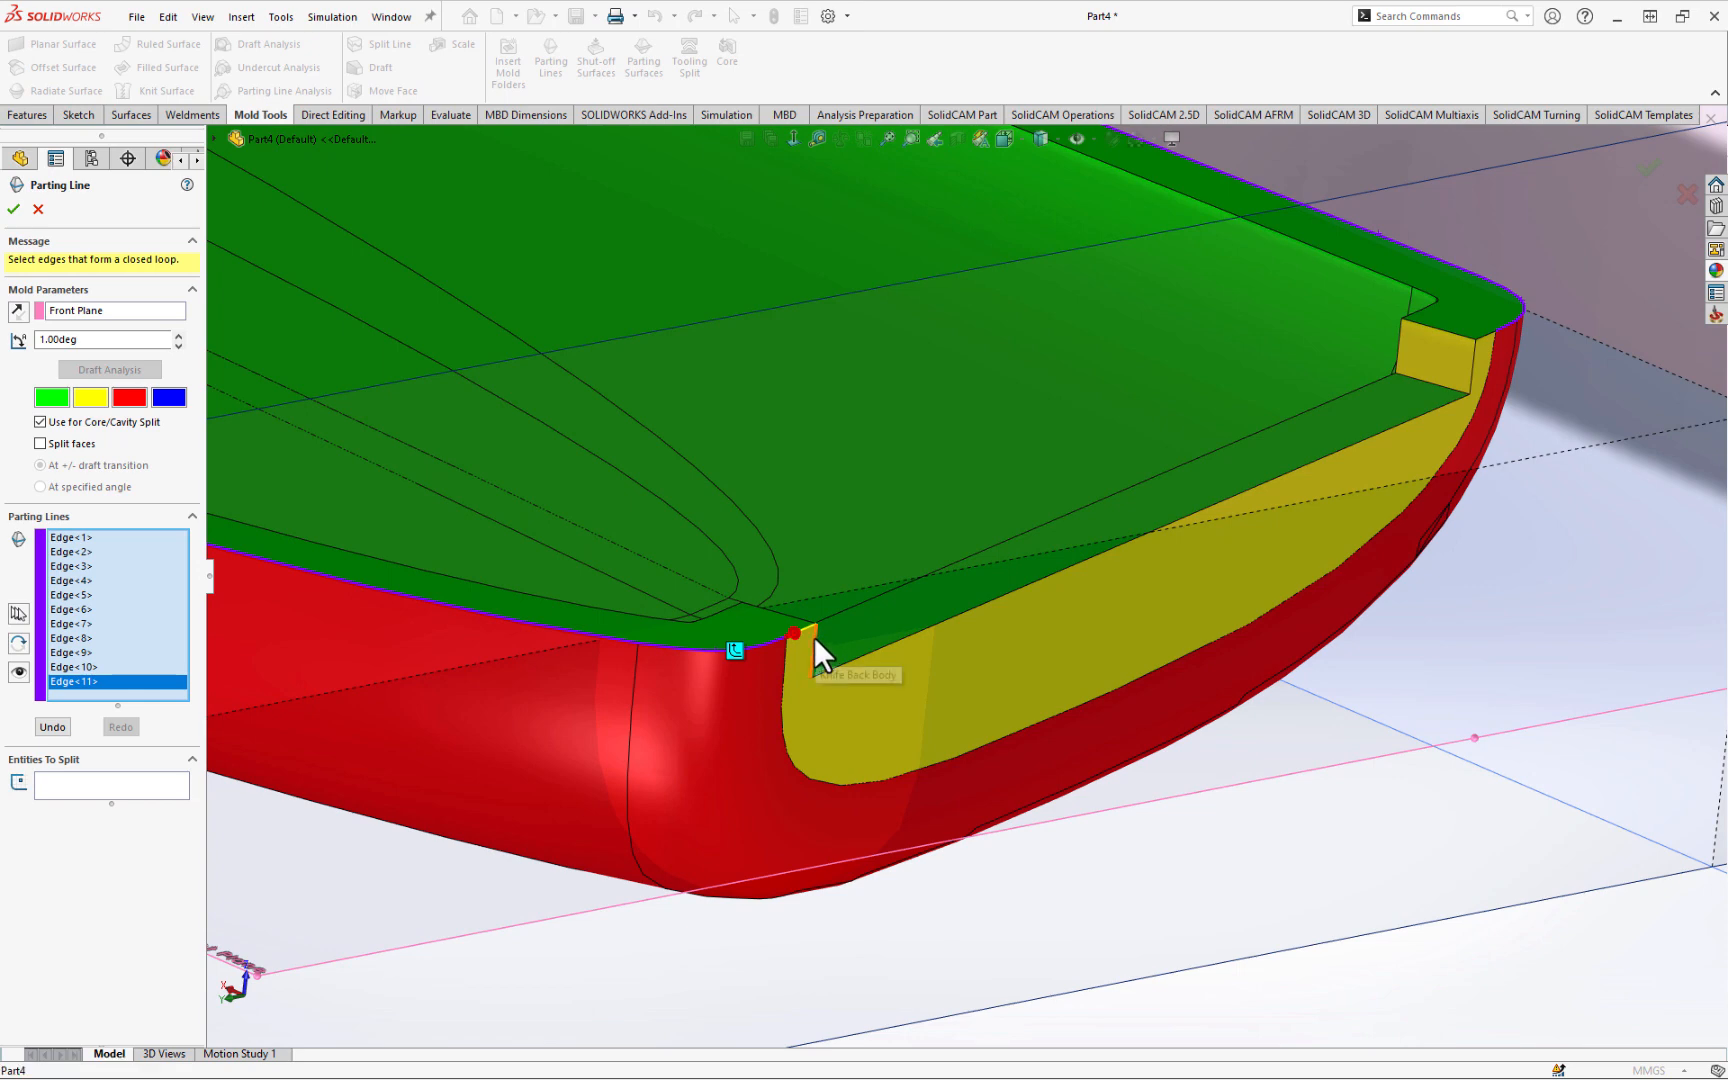
pyautogui.click(814, 637)
pyautogui.click(841, 668)
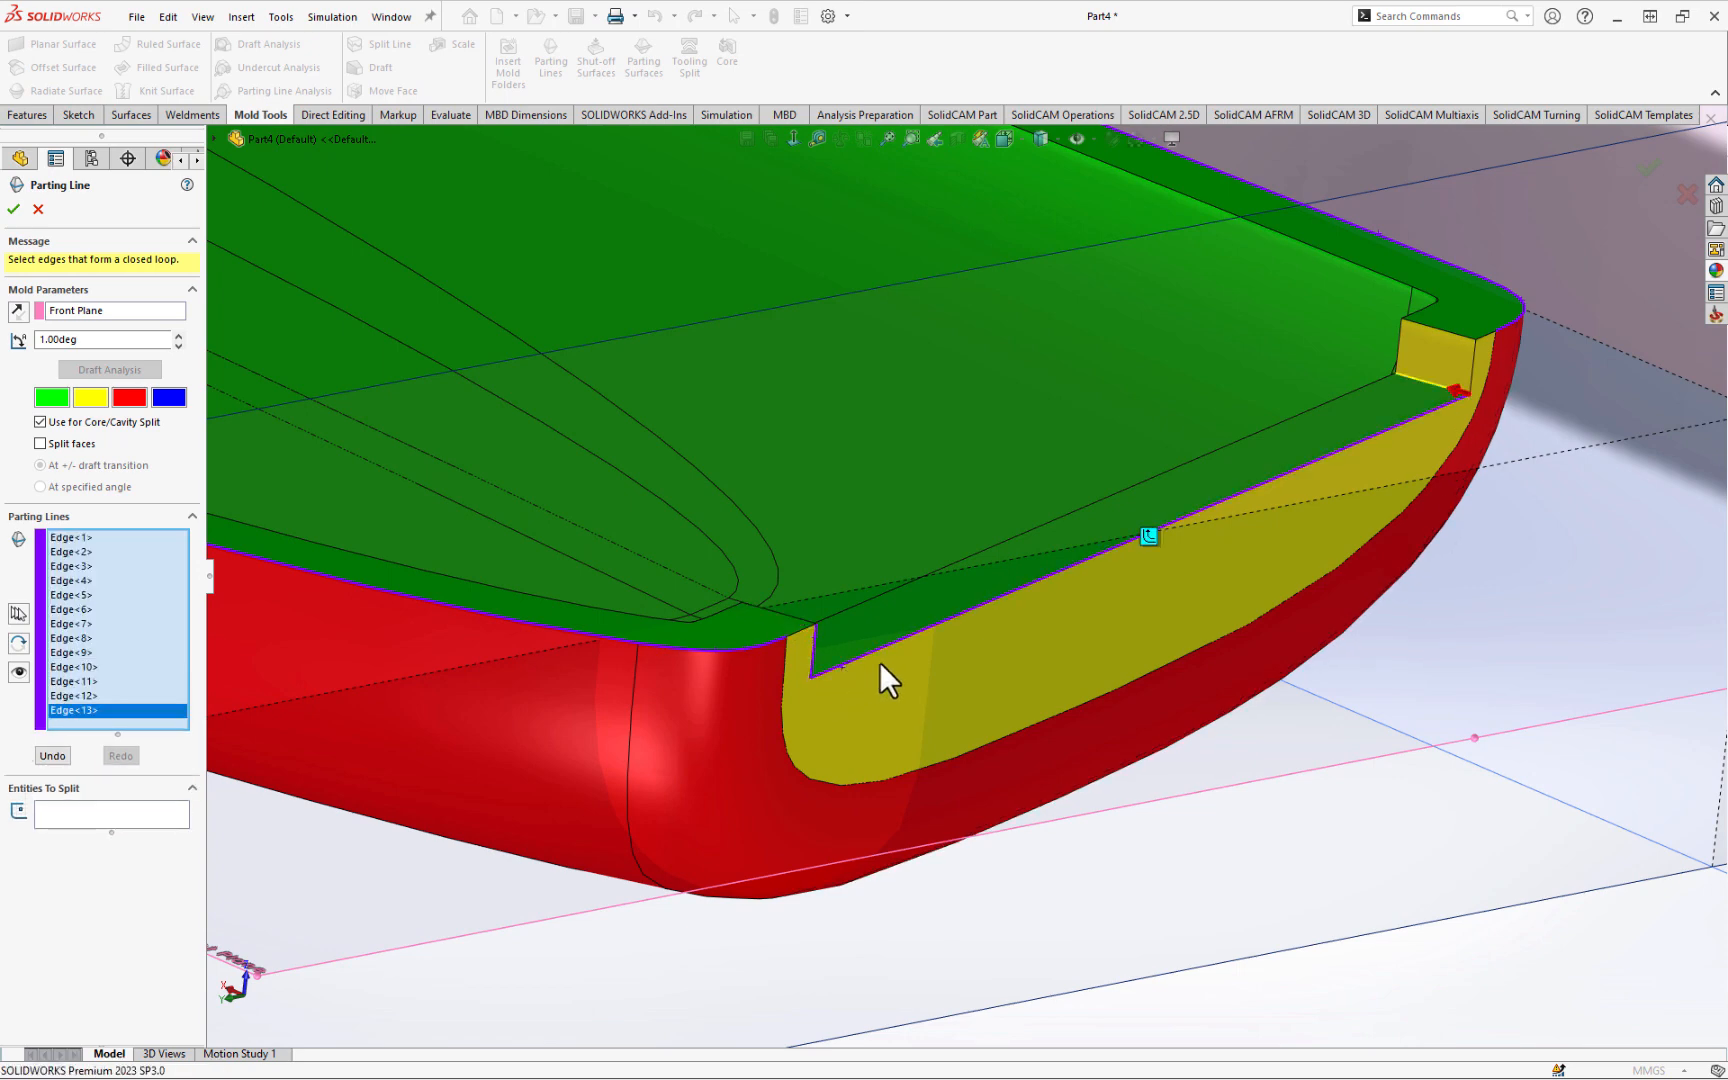
pyautogui.click(1474, 373)
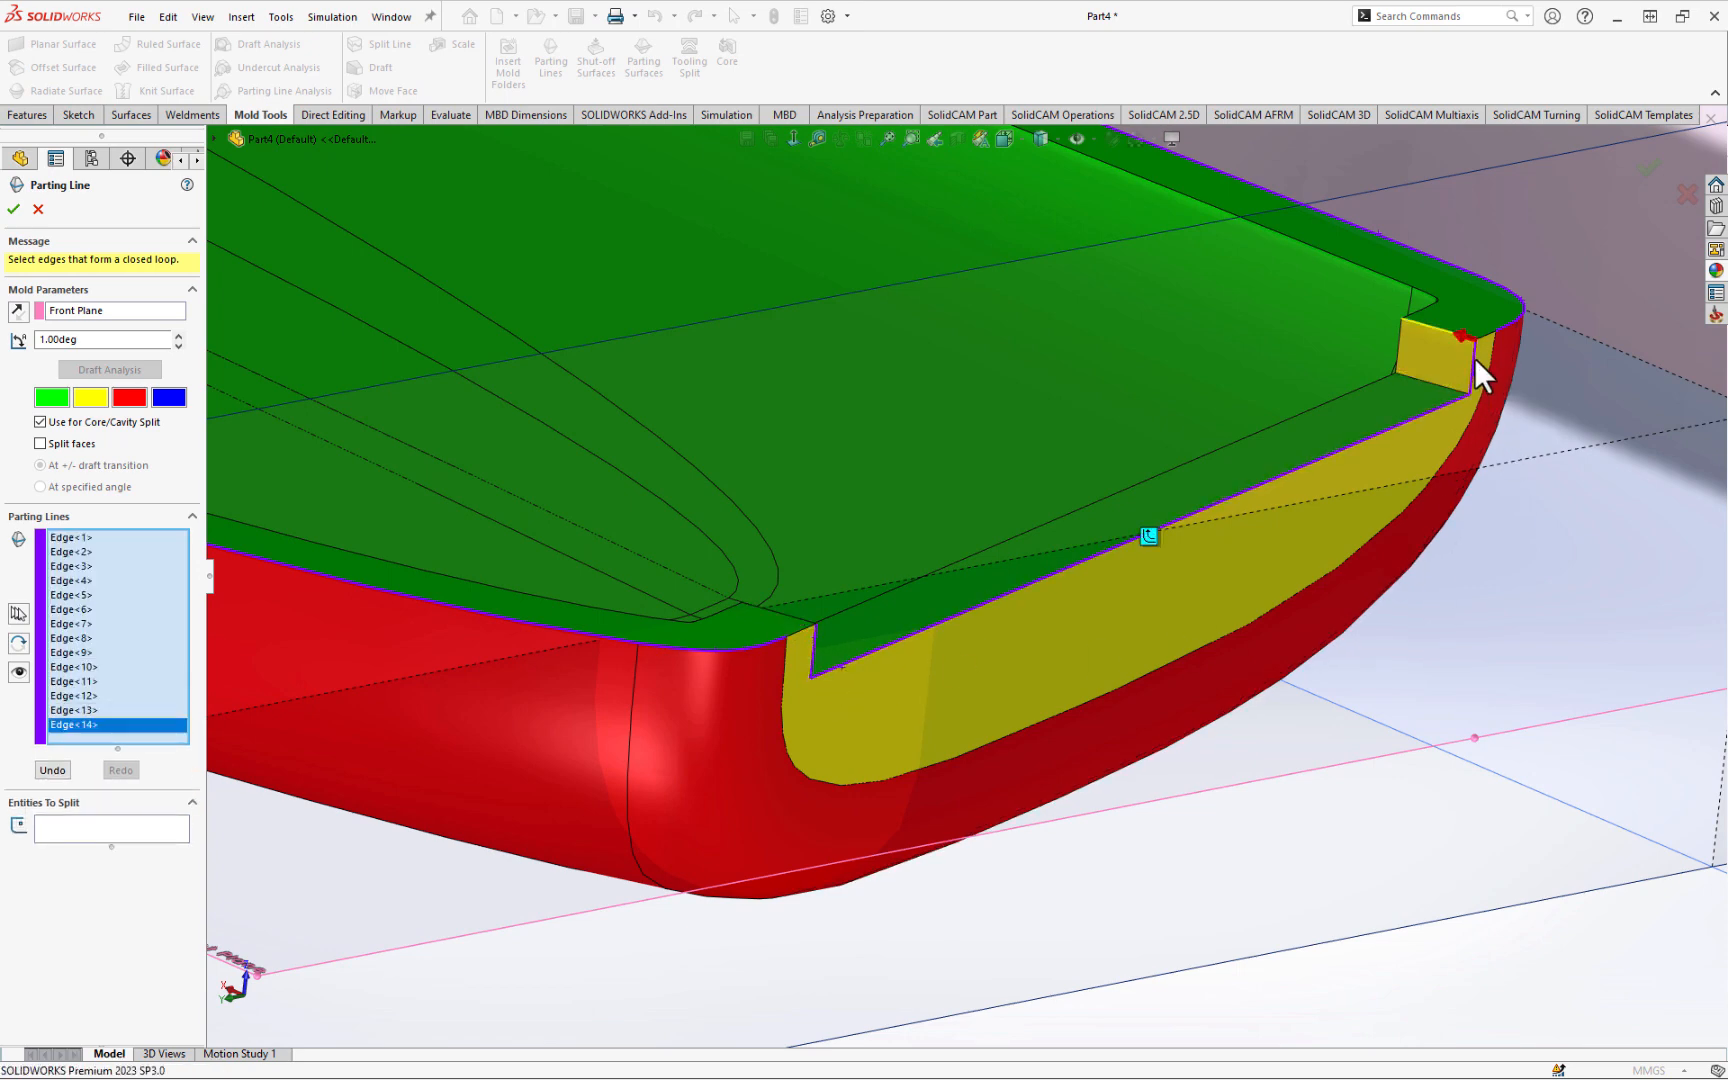
pyautogui.click(1487, 335)
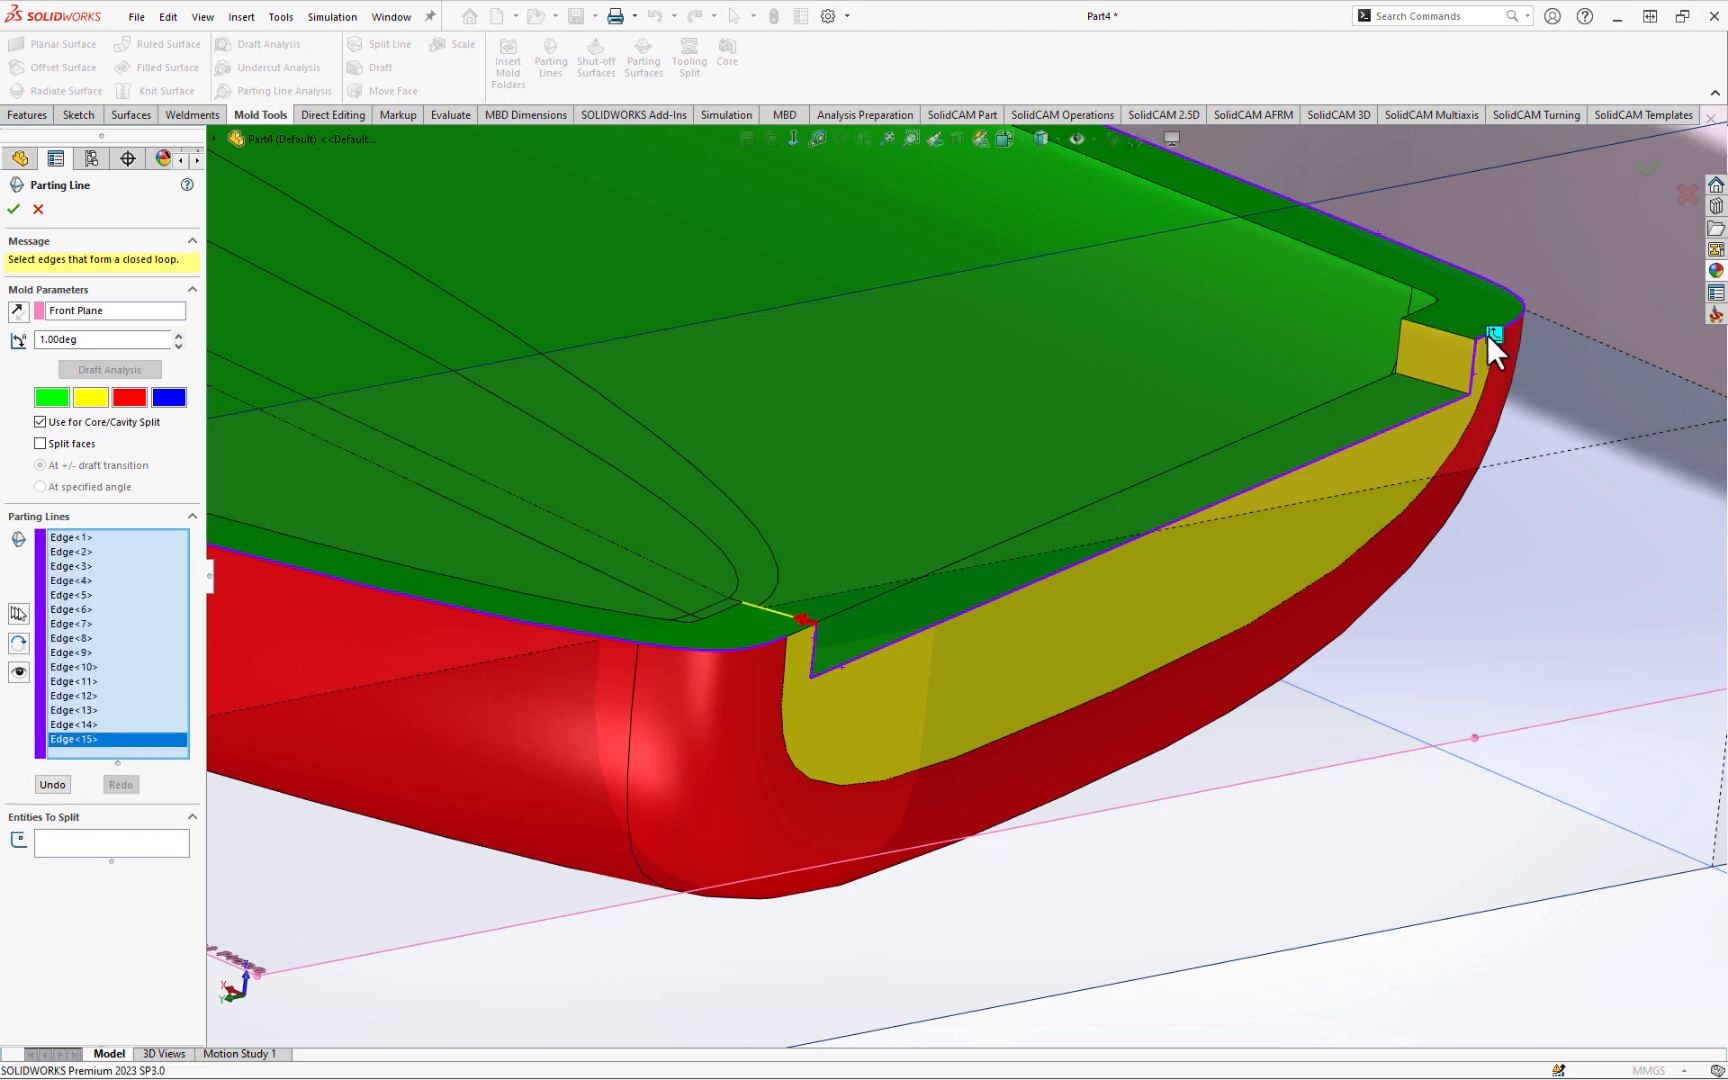
pyautogui.scroll(5, 1085, 662)
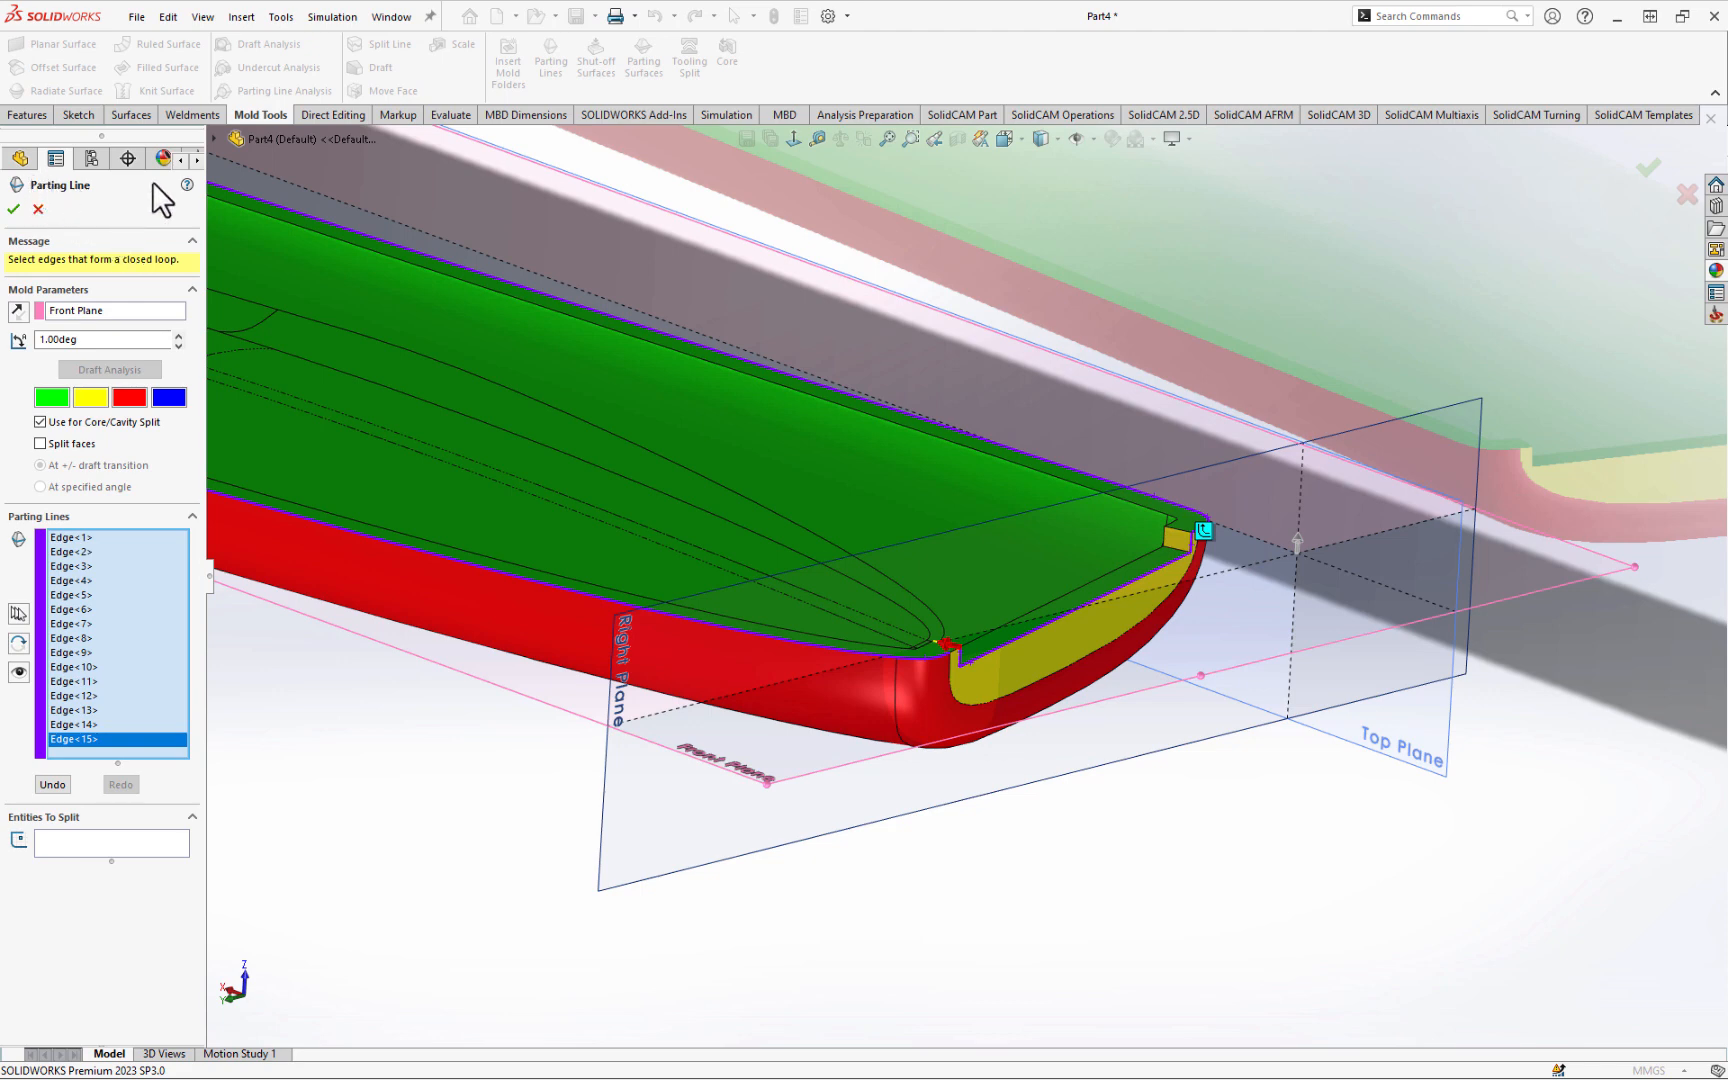
pyautogui.click(14, 210)
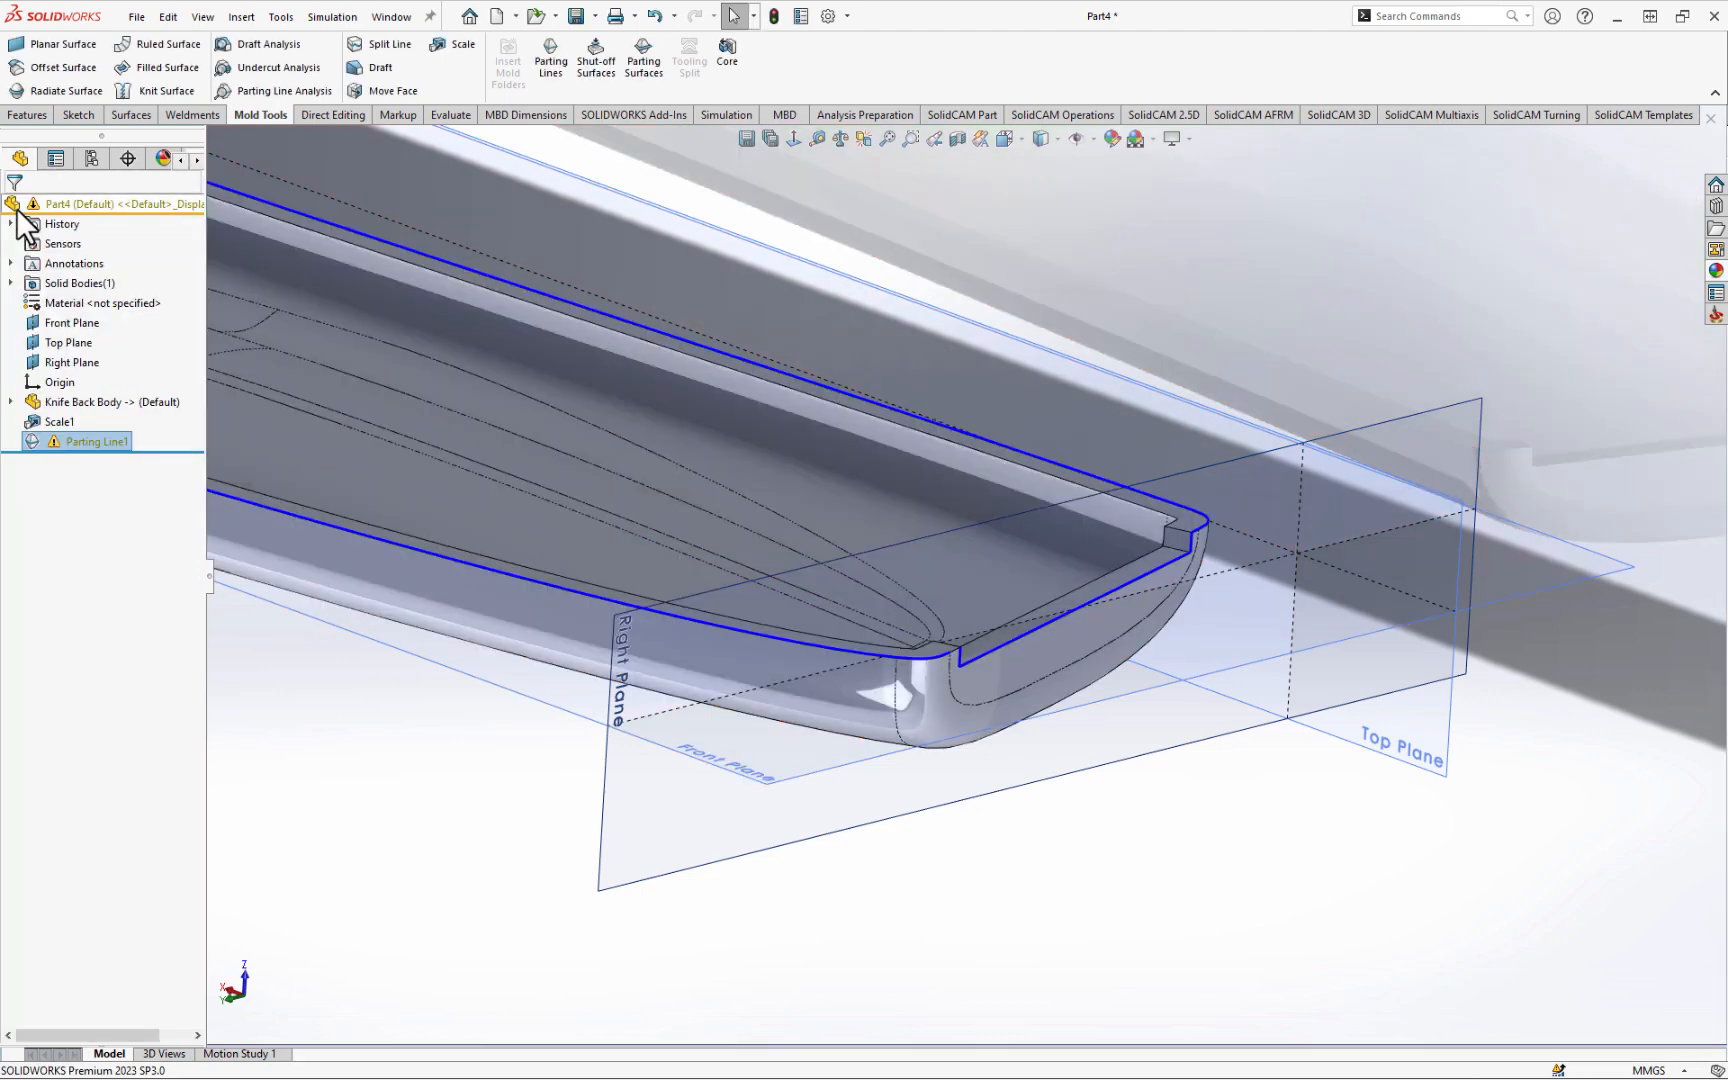
# - Edit the parting line feature to add the missing short top edge between the rounded corner and the notch, and accept it
pyautogui.moveTo(84, 446)
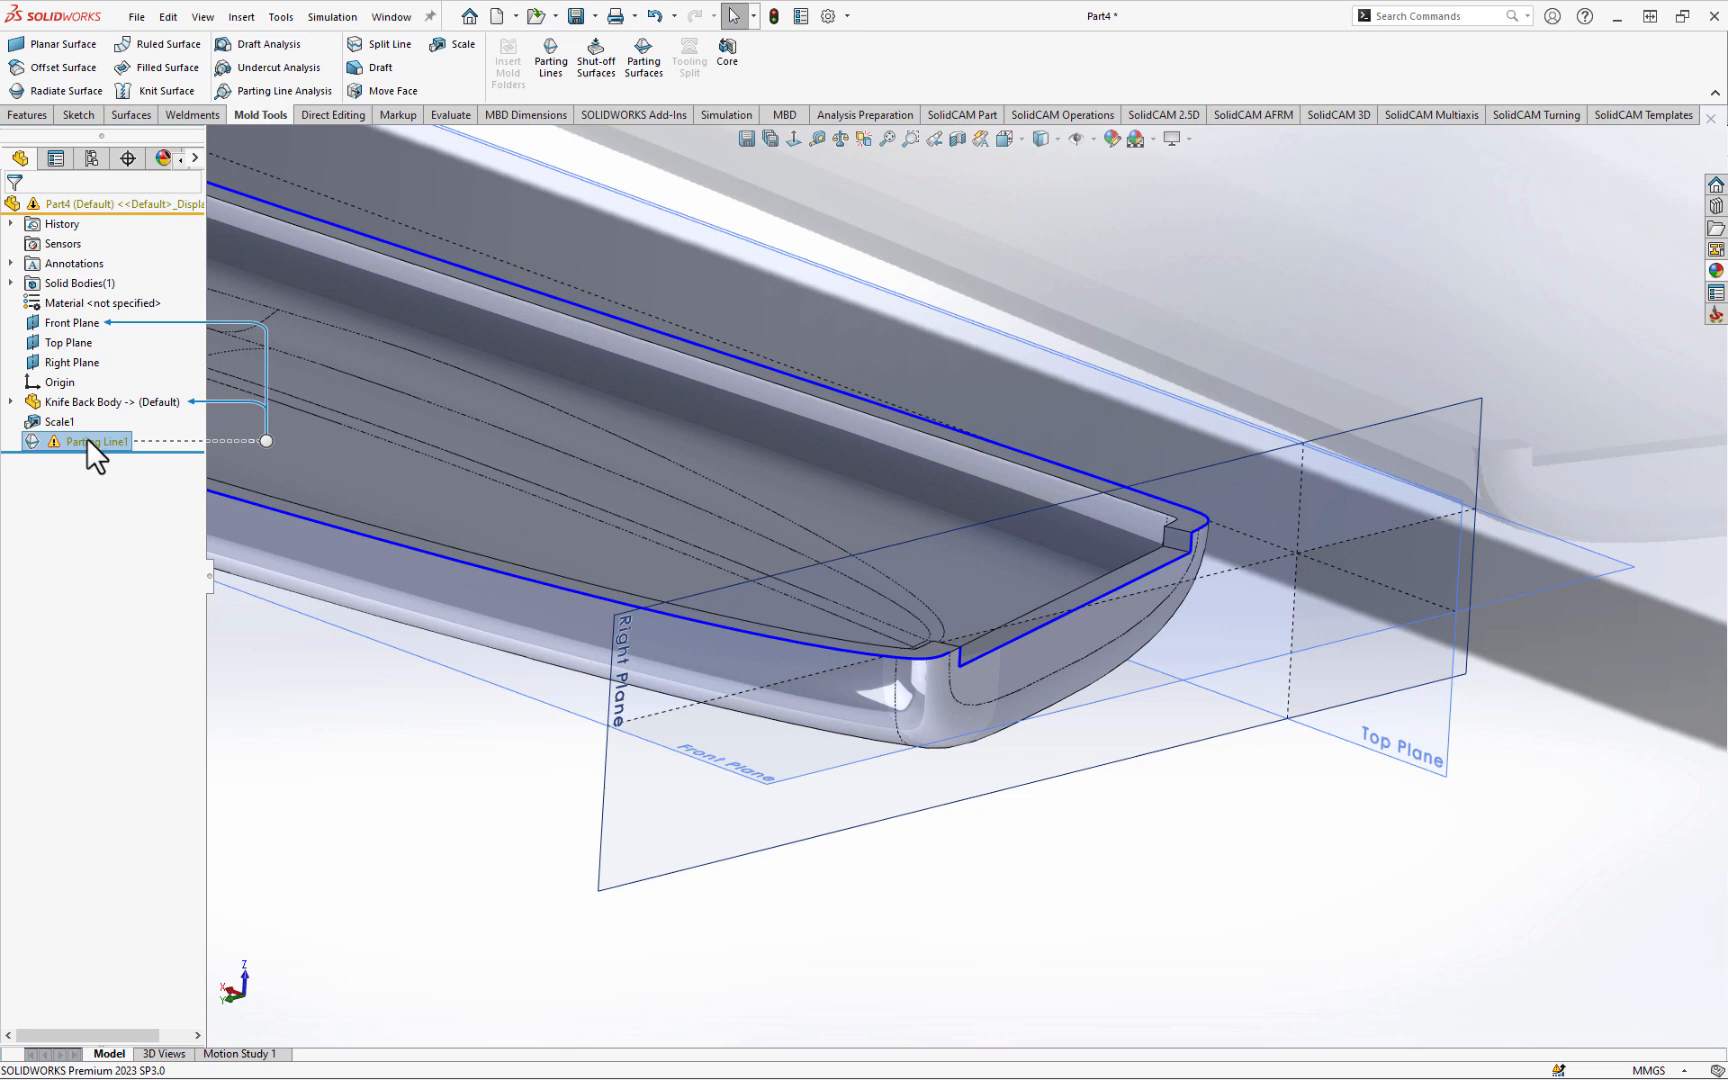
pyautogui.scroll(-8, 865, 668)
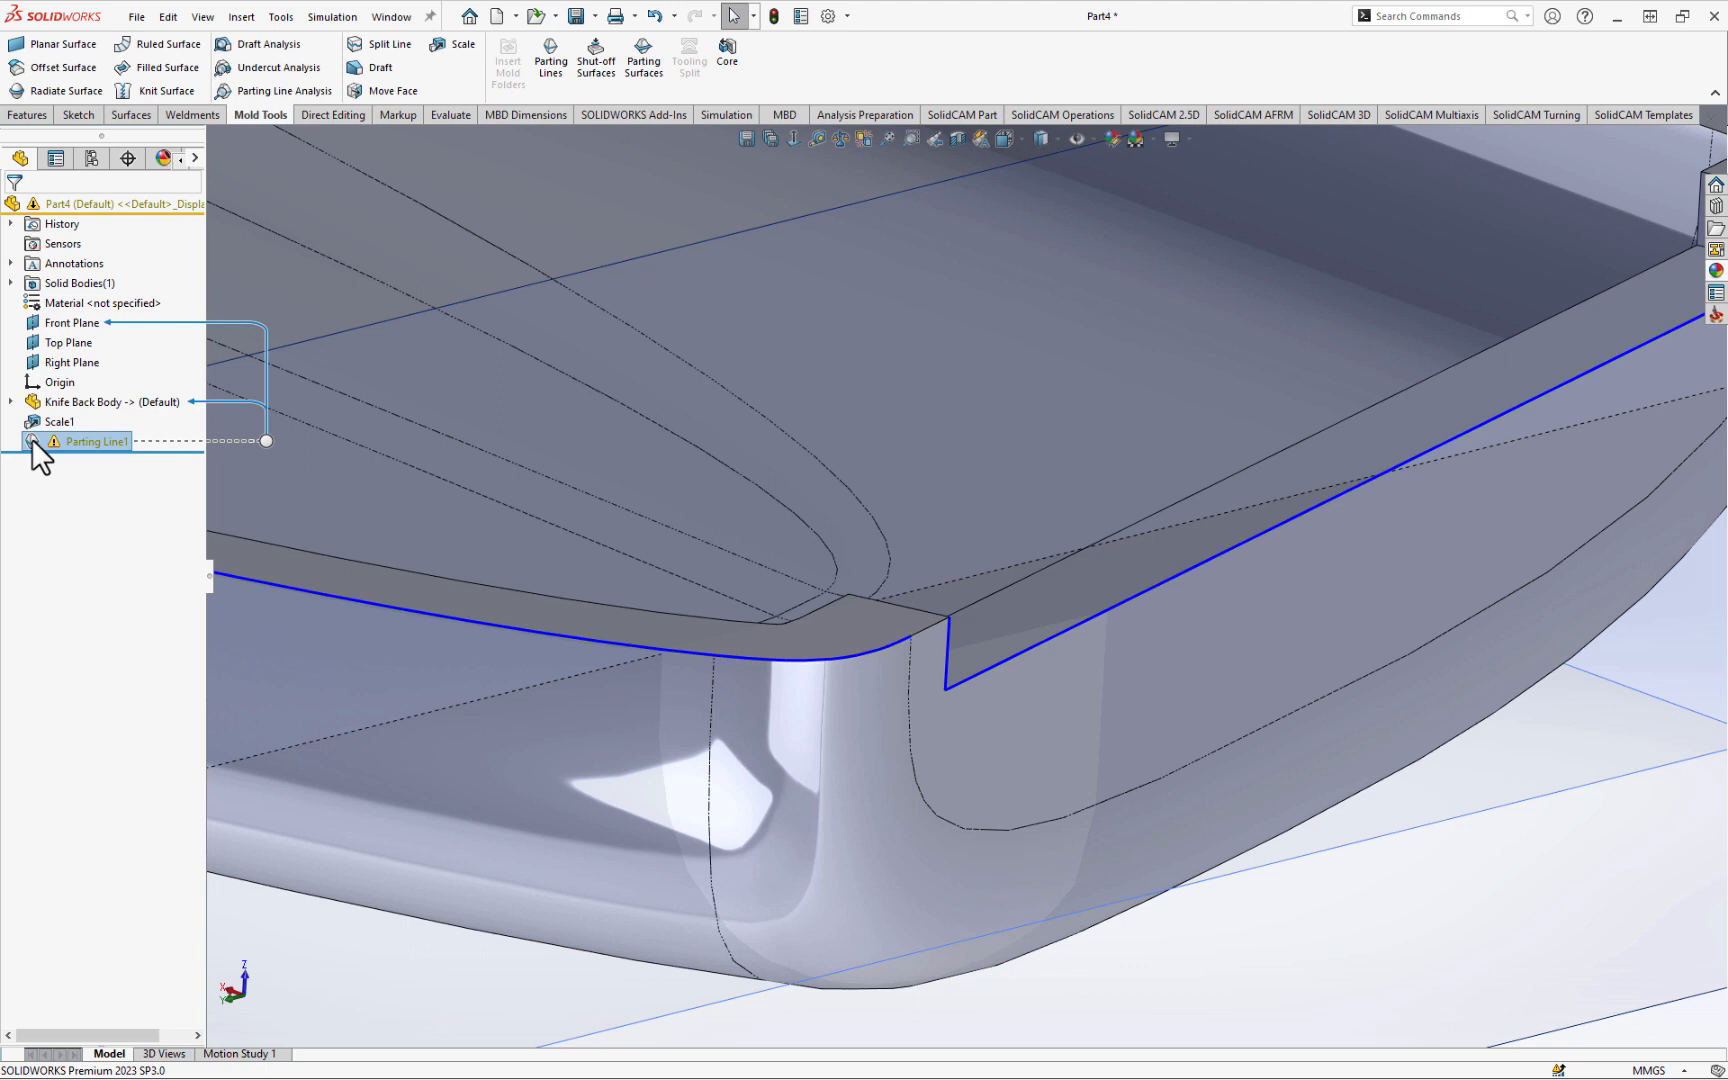
pyautogui.click(53, 420)
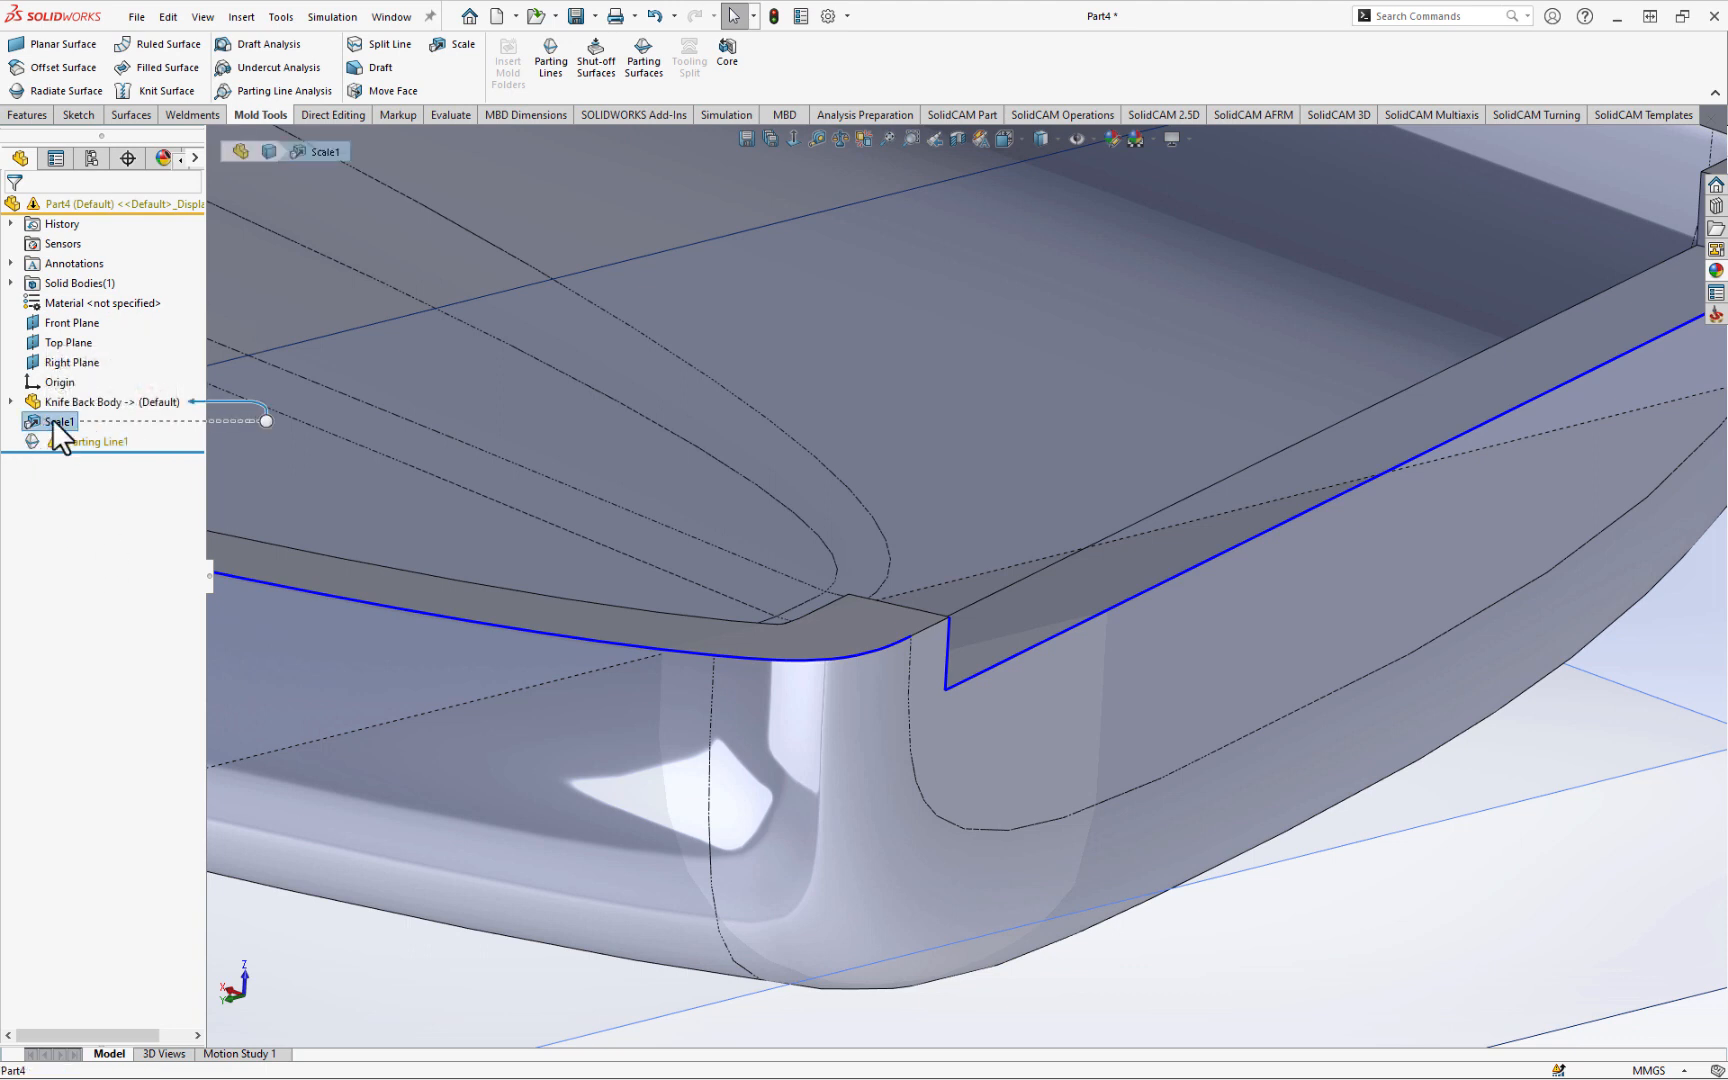
pyautogui.moveTo(59, 441)
pyautogui.rightClick(77, 437)
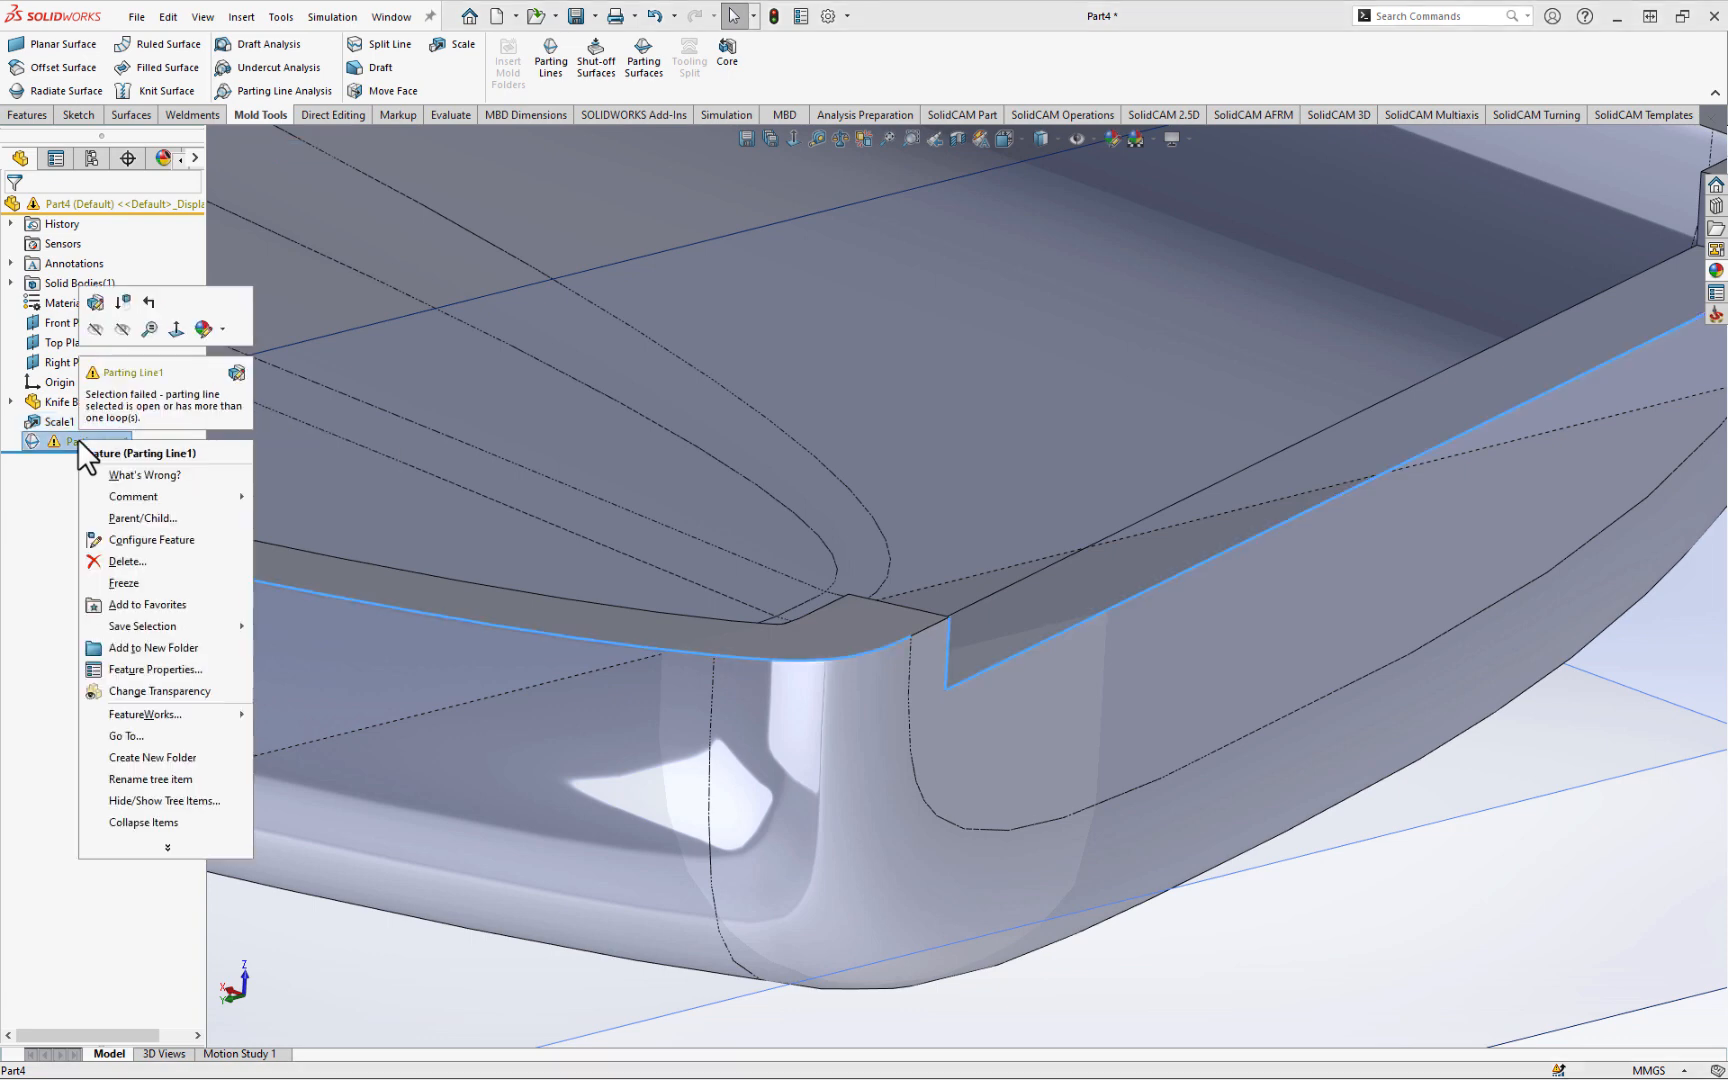
pyautogui.click(94, 303)
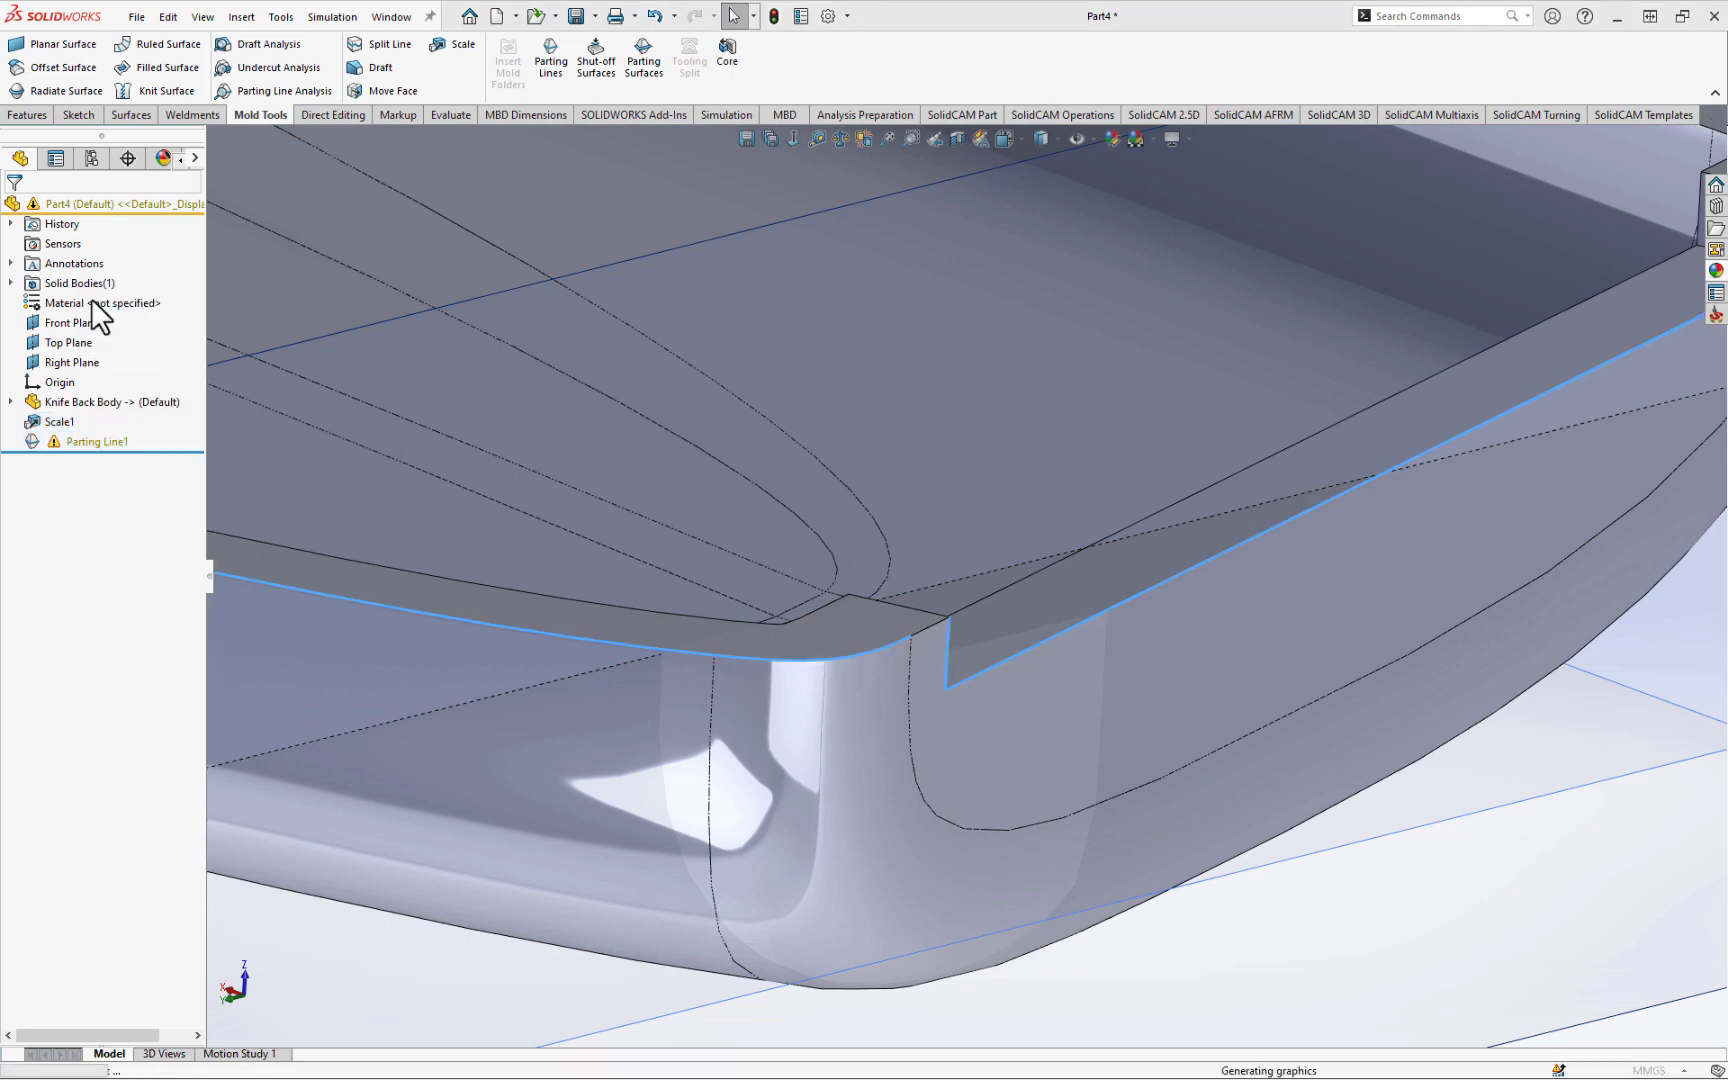
pyautogui.scroll(-5, 963, 622)
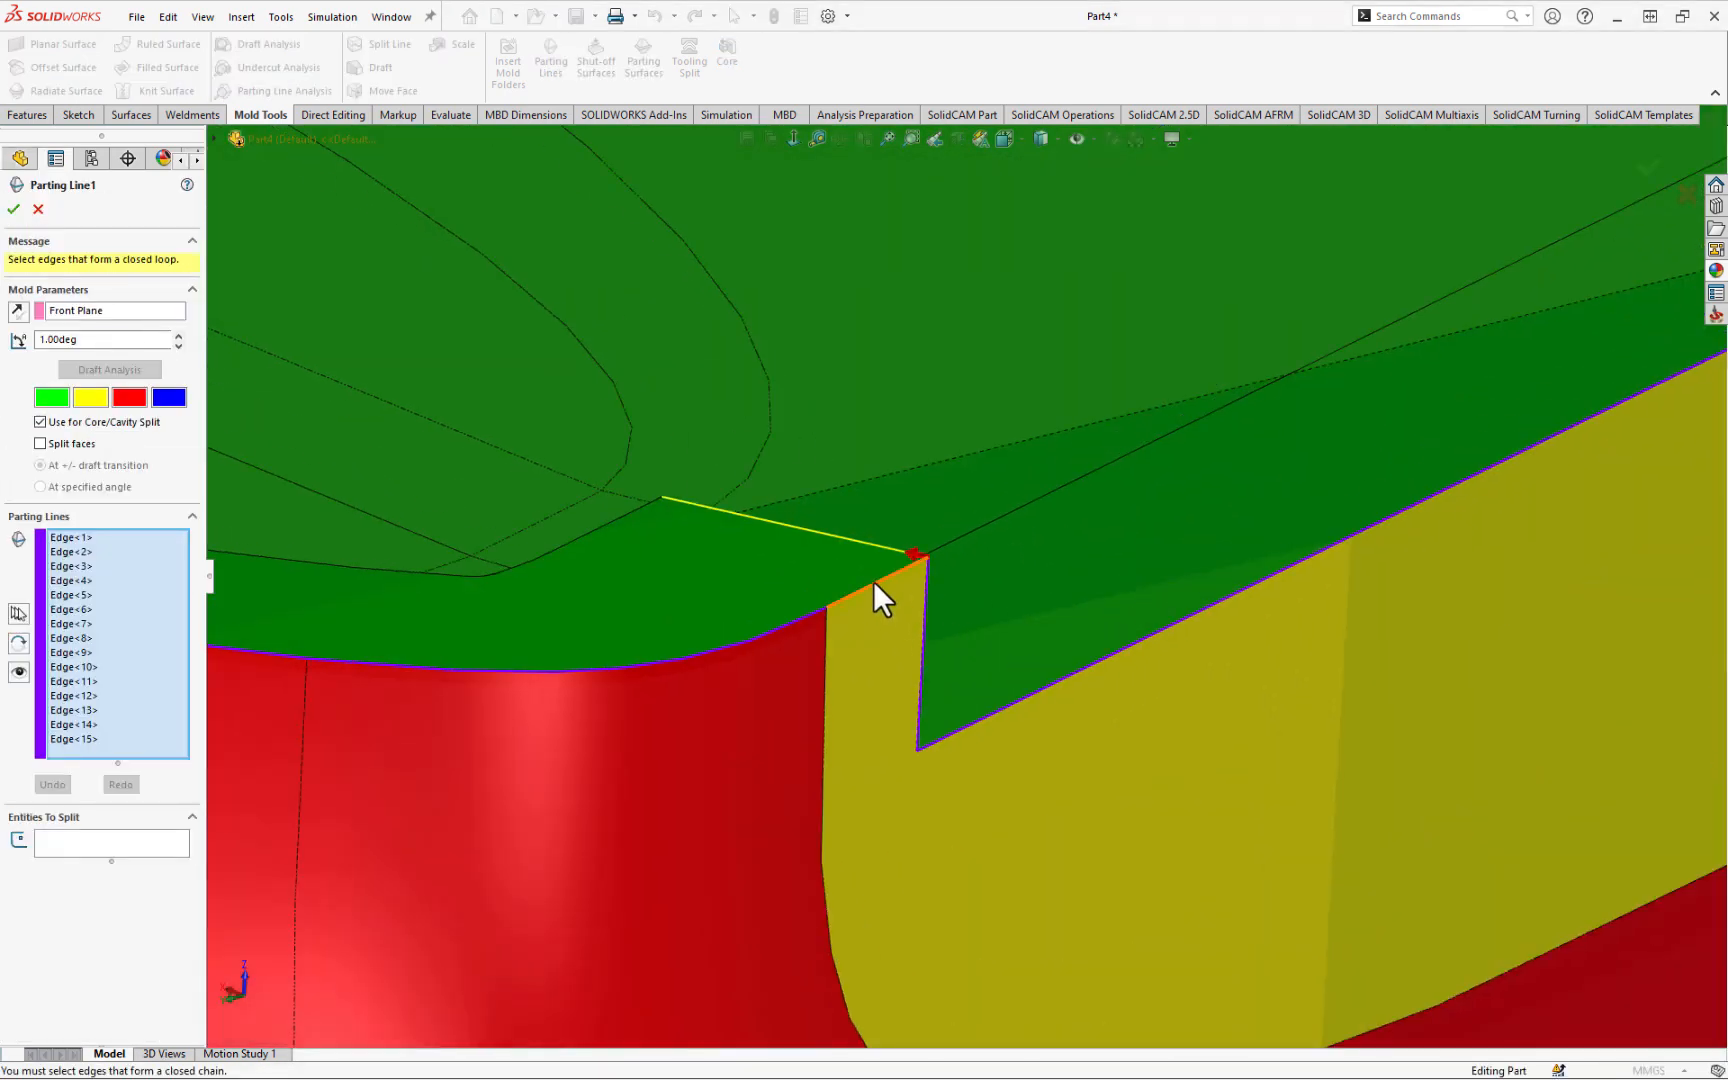
pyautogui.click(873, 580)
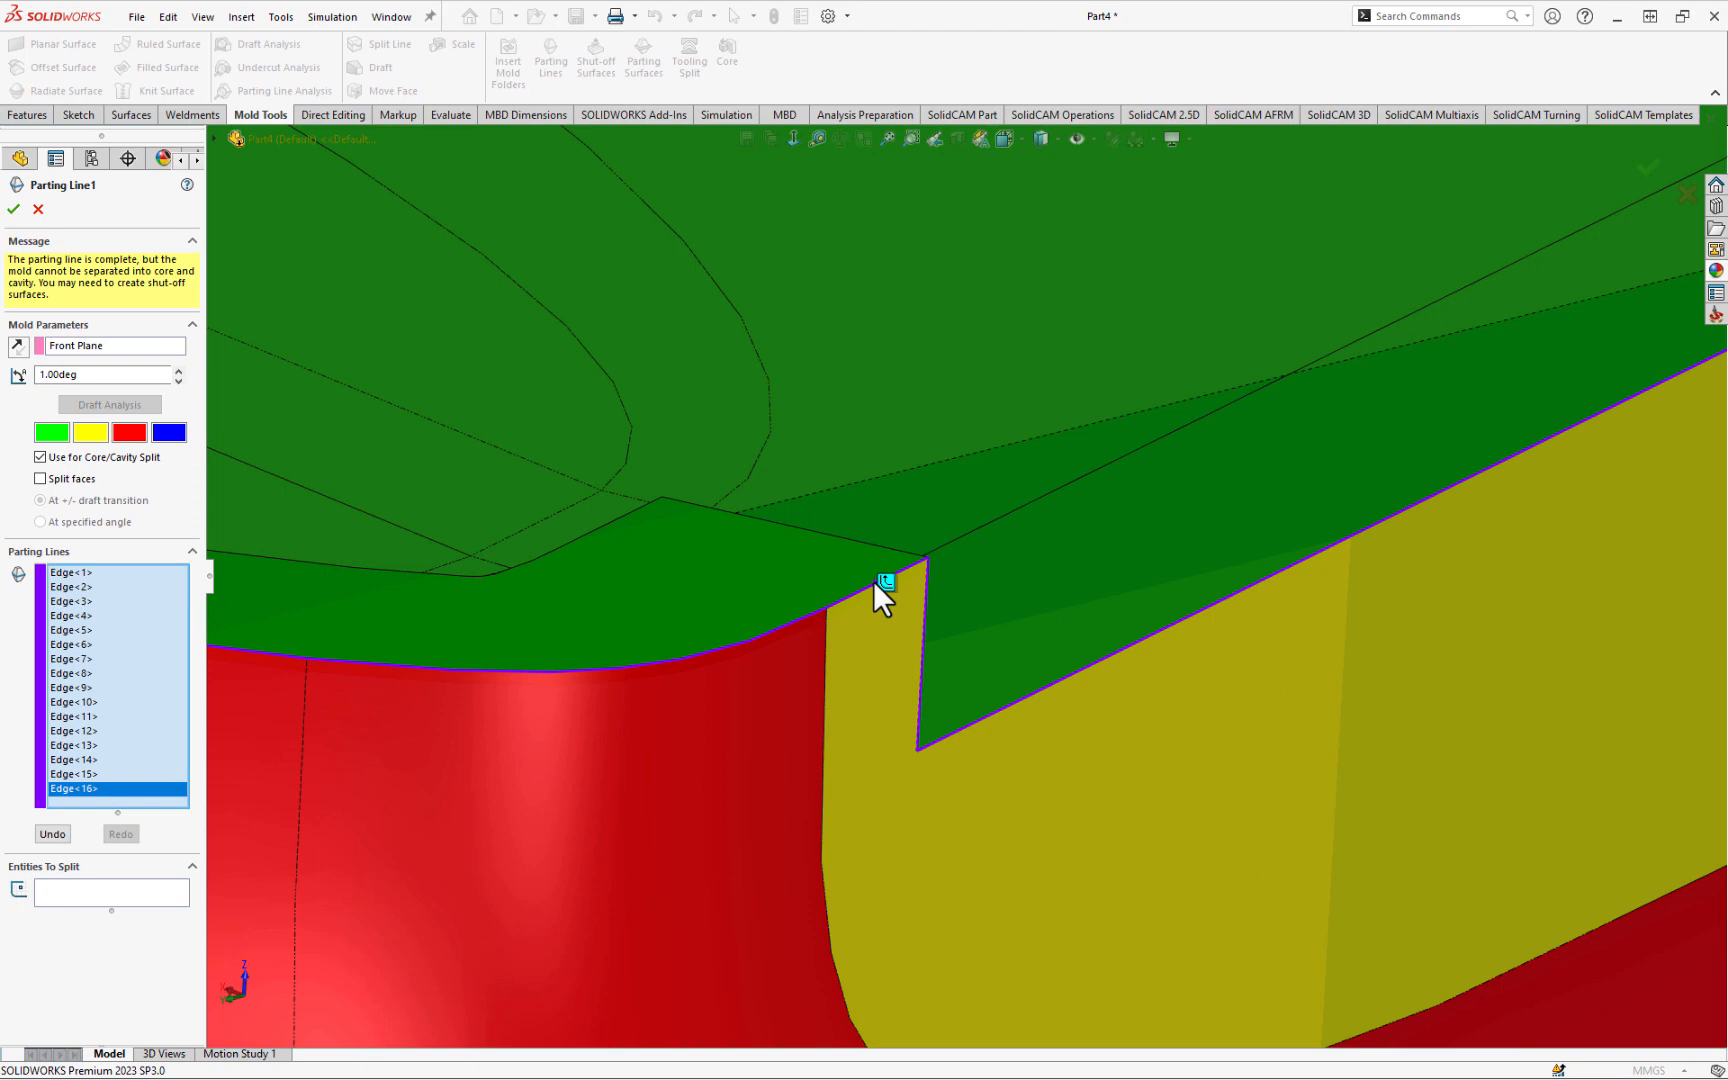
pyautogui.click(13, 209)
# - Examine the parting line around the body's whole rim and the slot and grooves inside it
pyautogui.scroll(3, 802, 700)
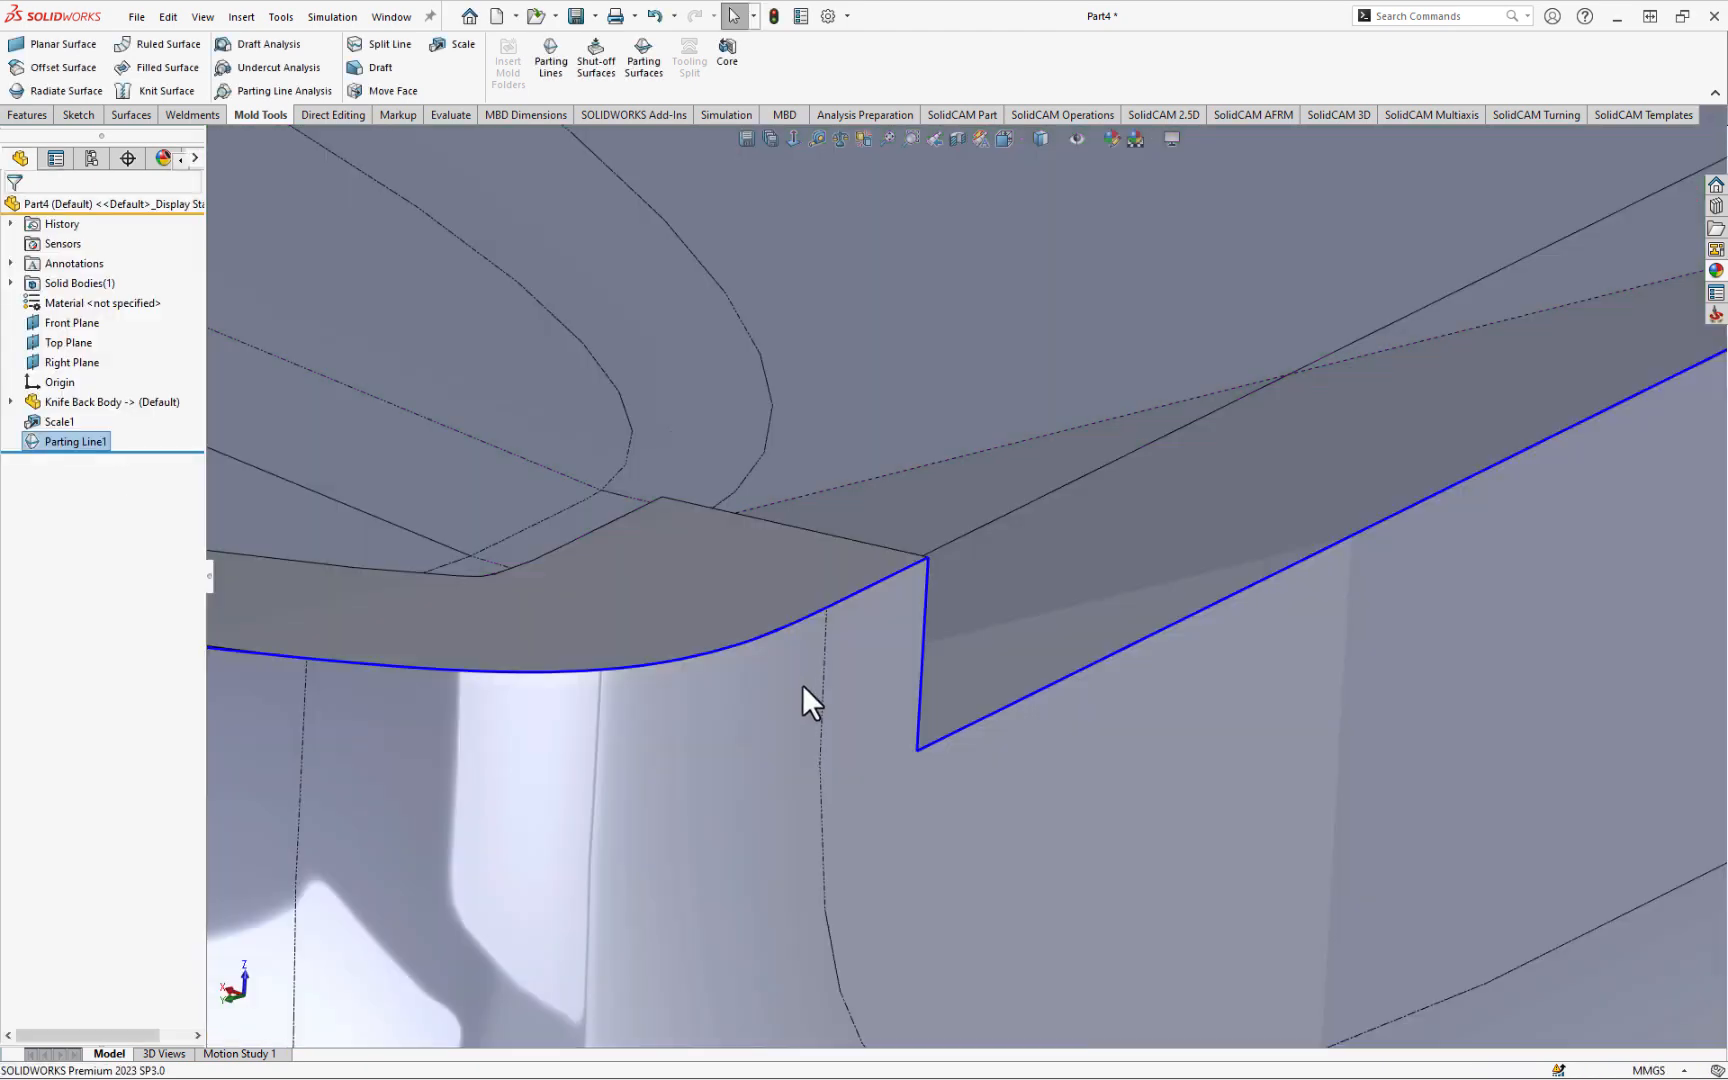
pyautogui.scroll(2, 626, 624)
pyautogui.scroll(3, 626, 624)
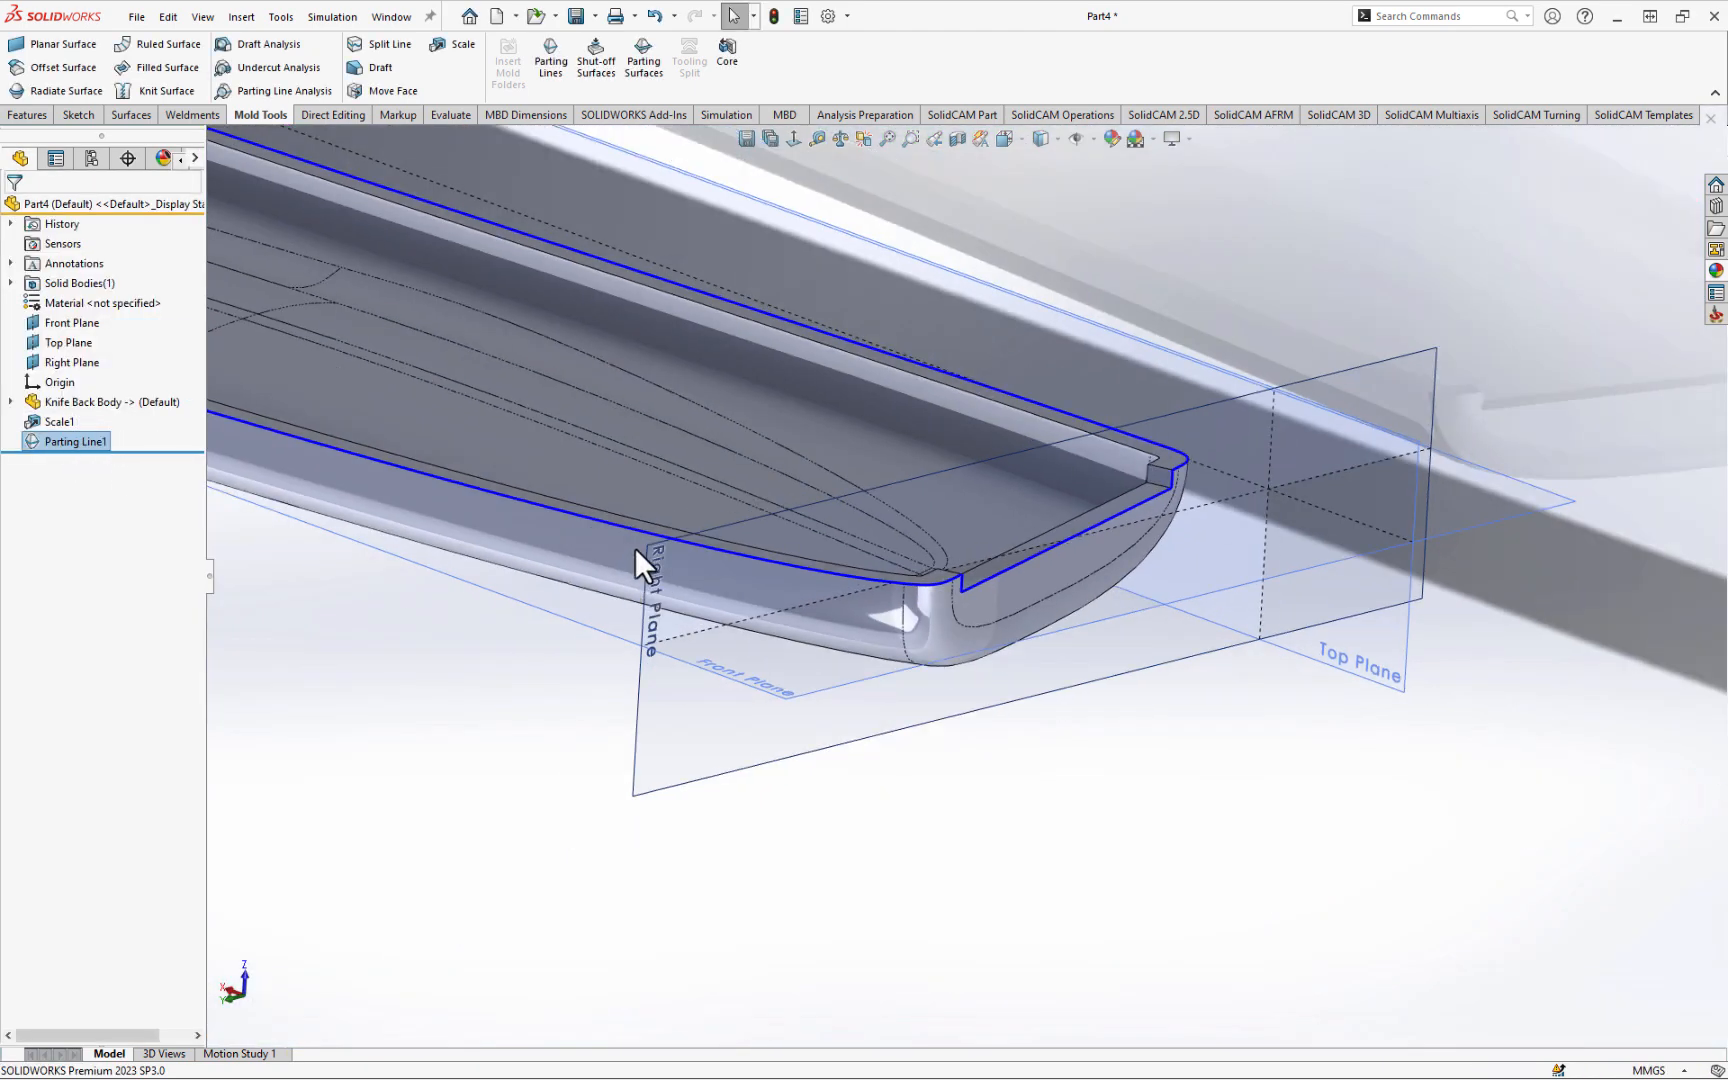
pyautogui.scroll(2, 634, 548)
pyautogui.scroll(2, 479, 406)
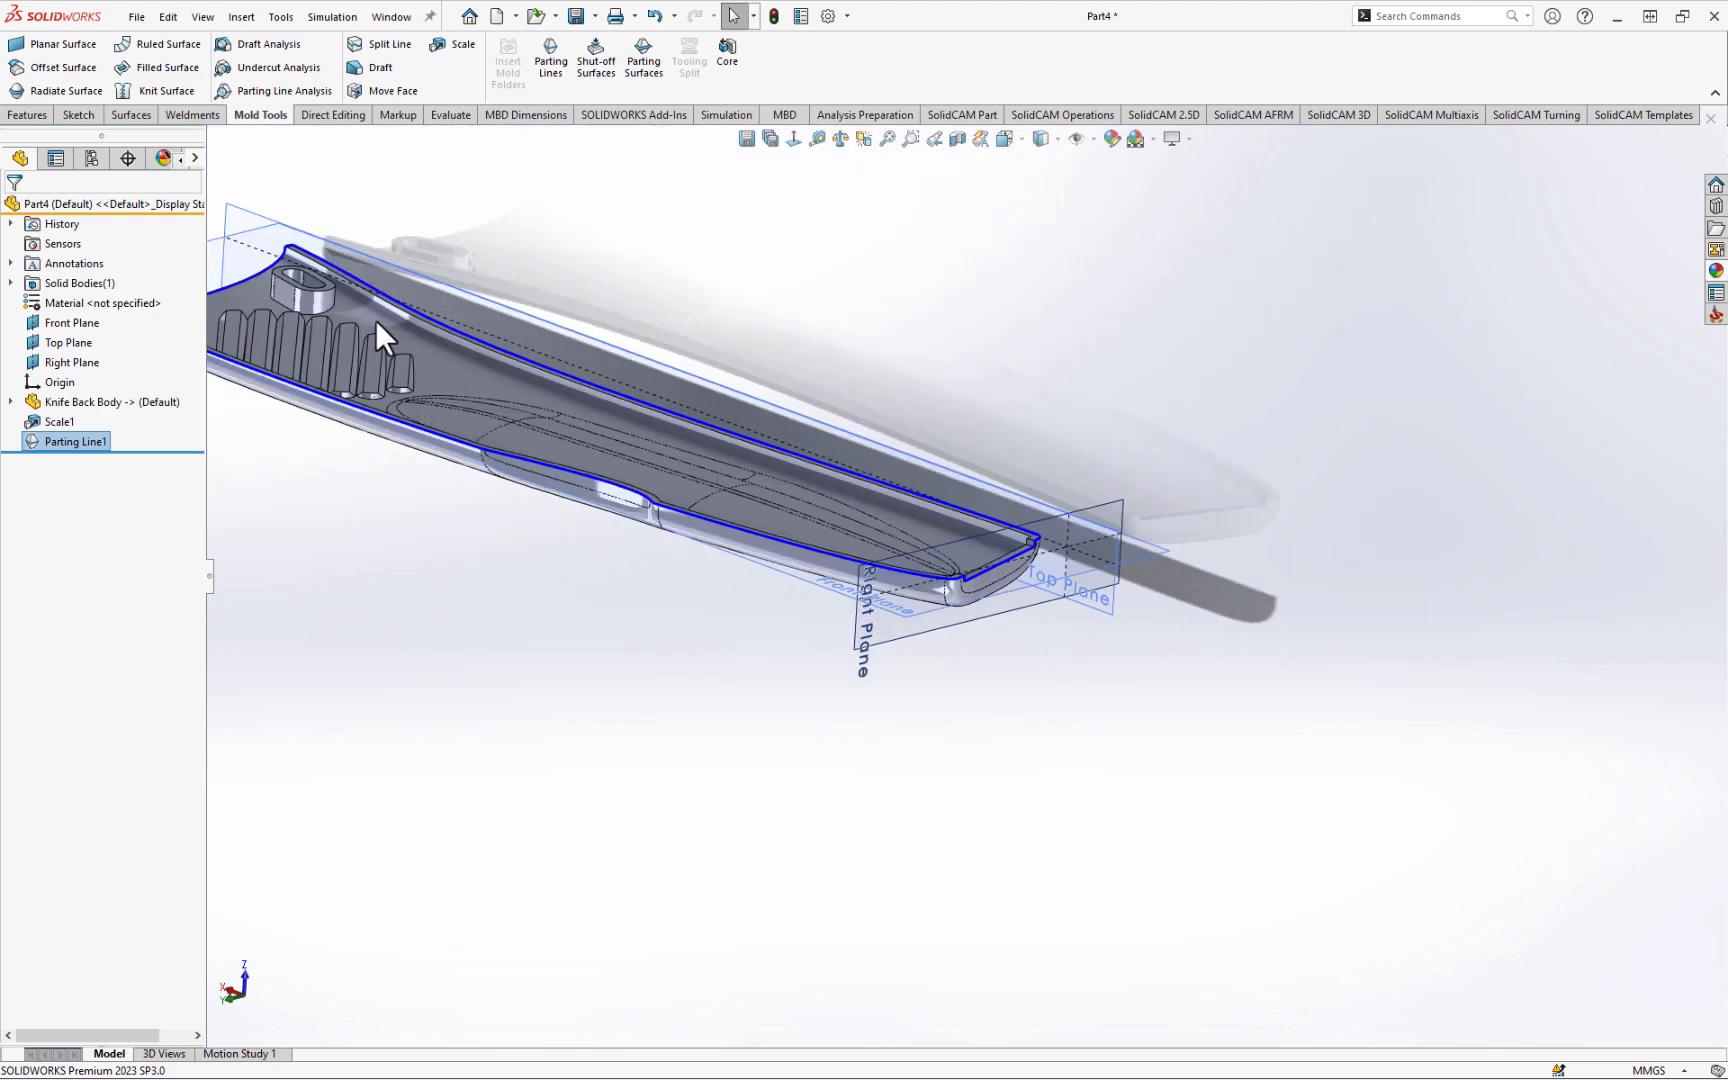
pyautogui.click(762, 660)
pyautogui.scroll(-5, 761, 662)
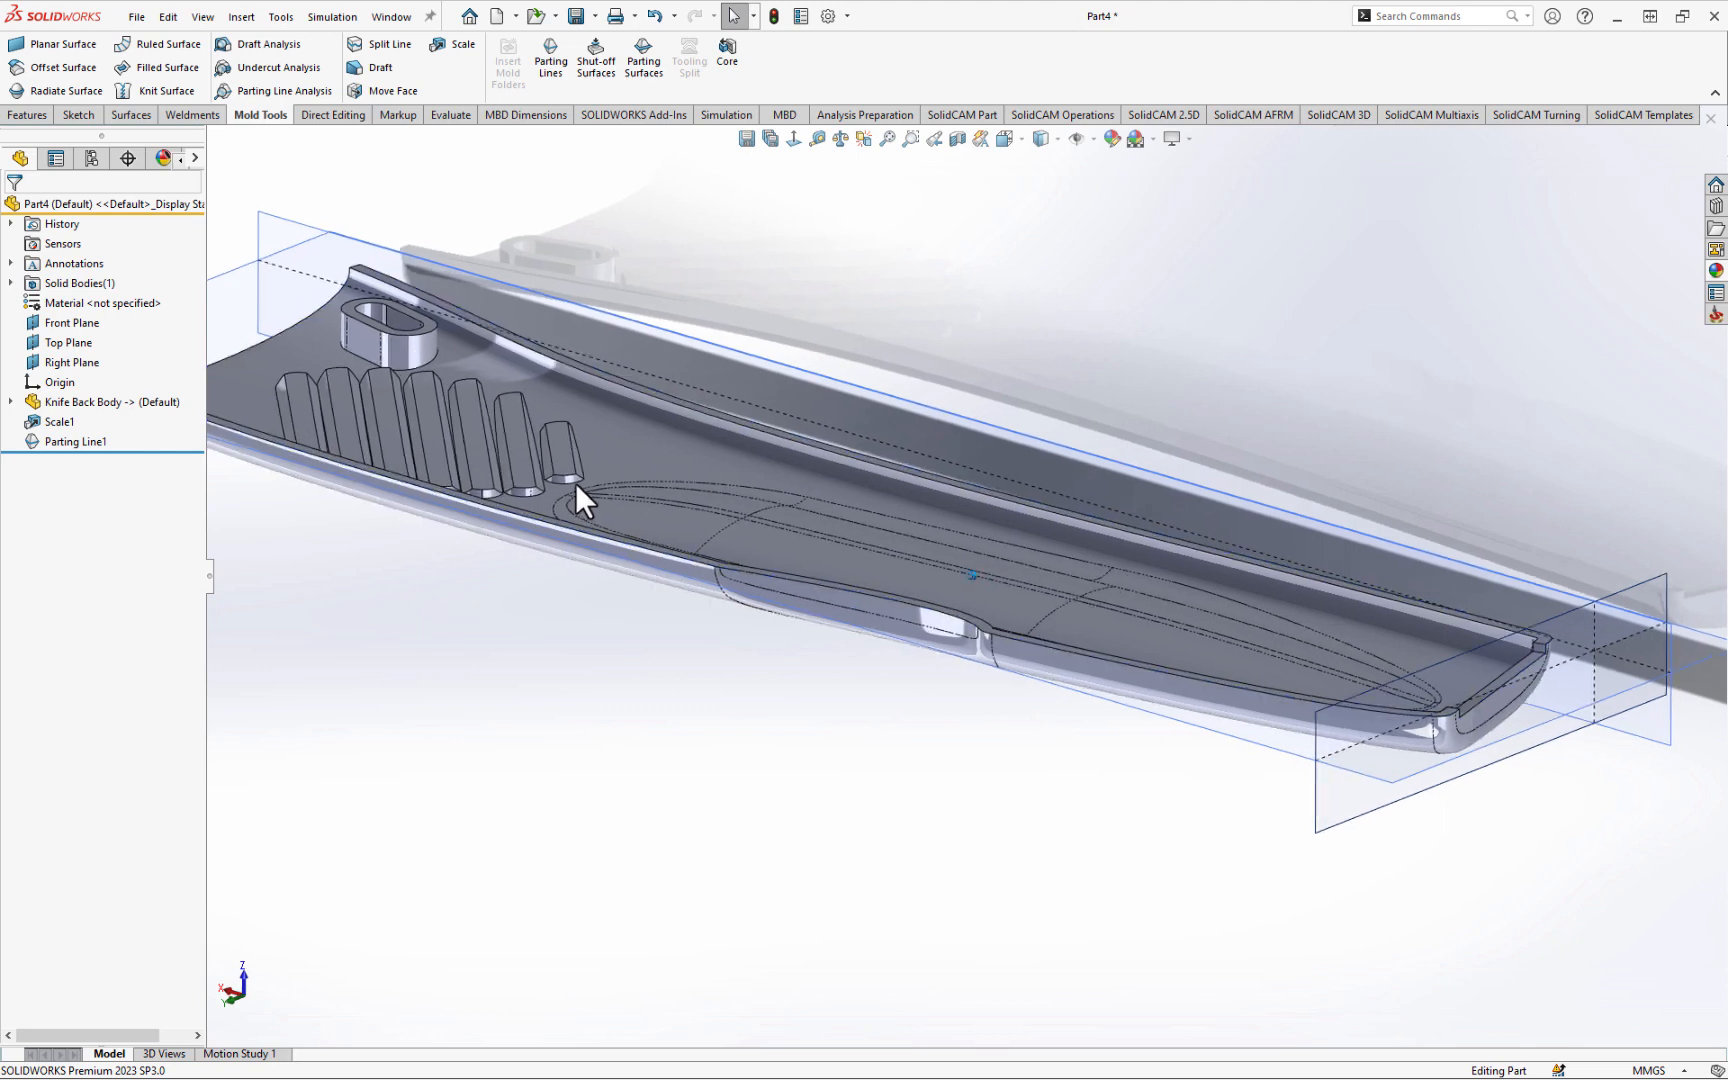
pyautogui.scroll(2, 575, 482)
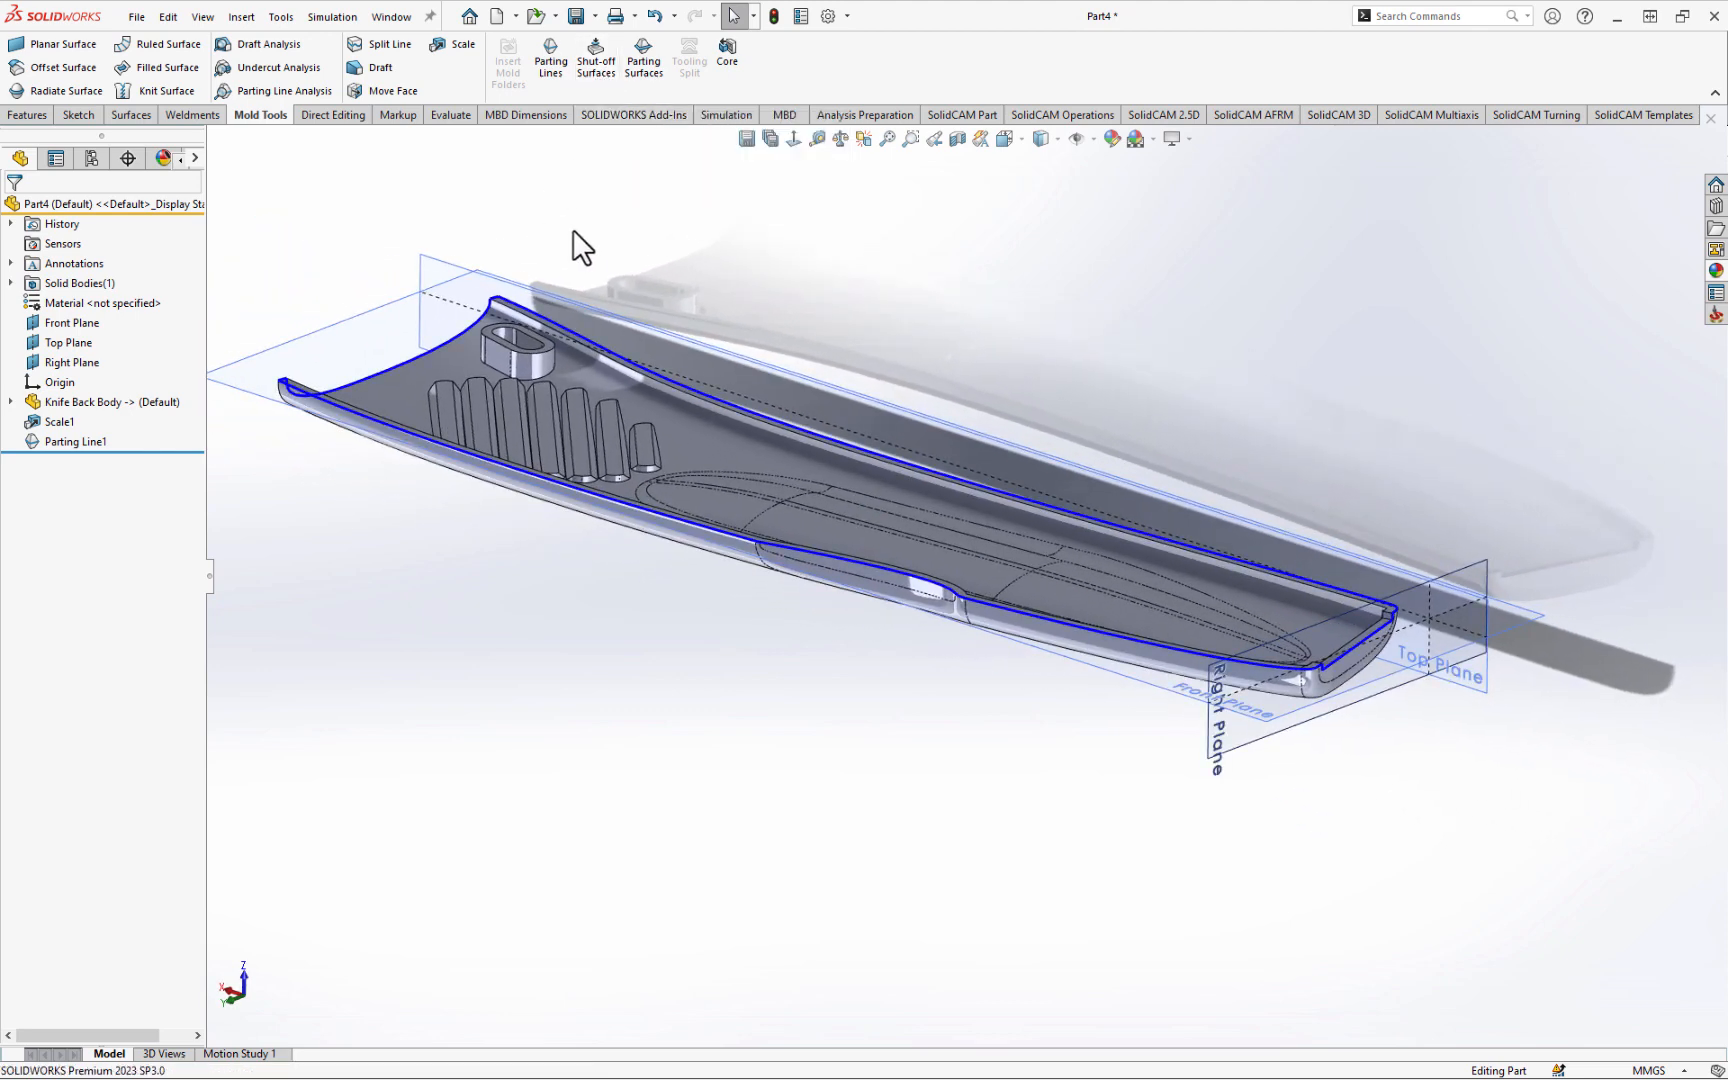
pyautogui.moveTo(540, 634); pyautogui.dragTo(444, 591, button='middle')
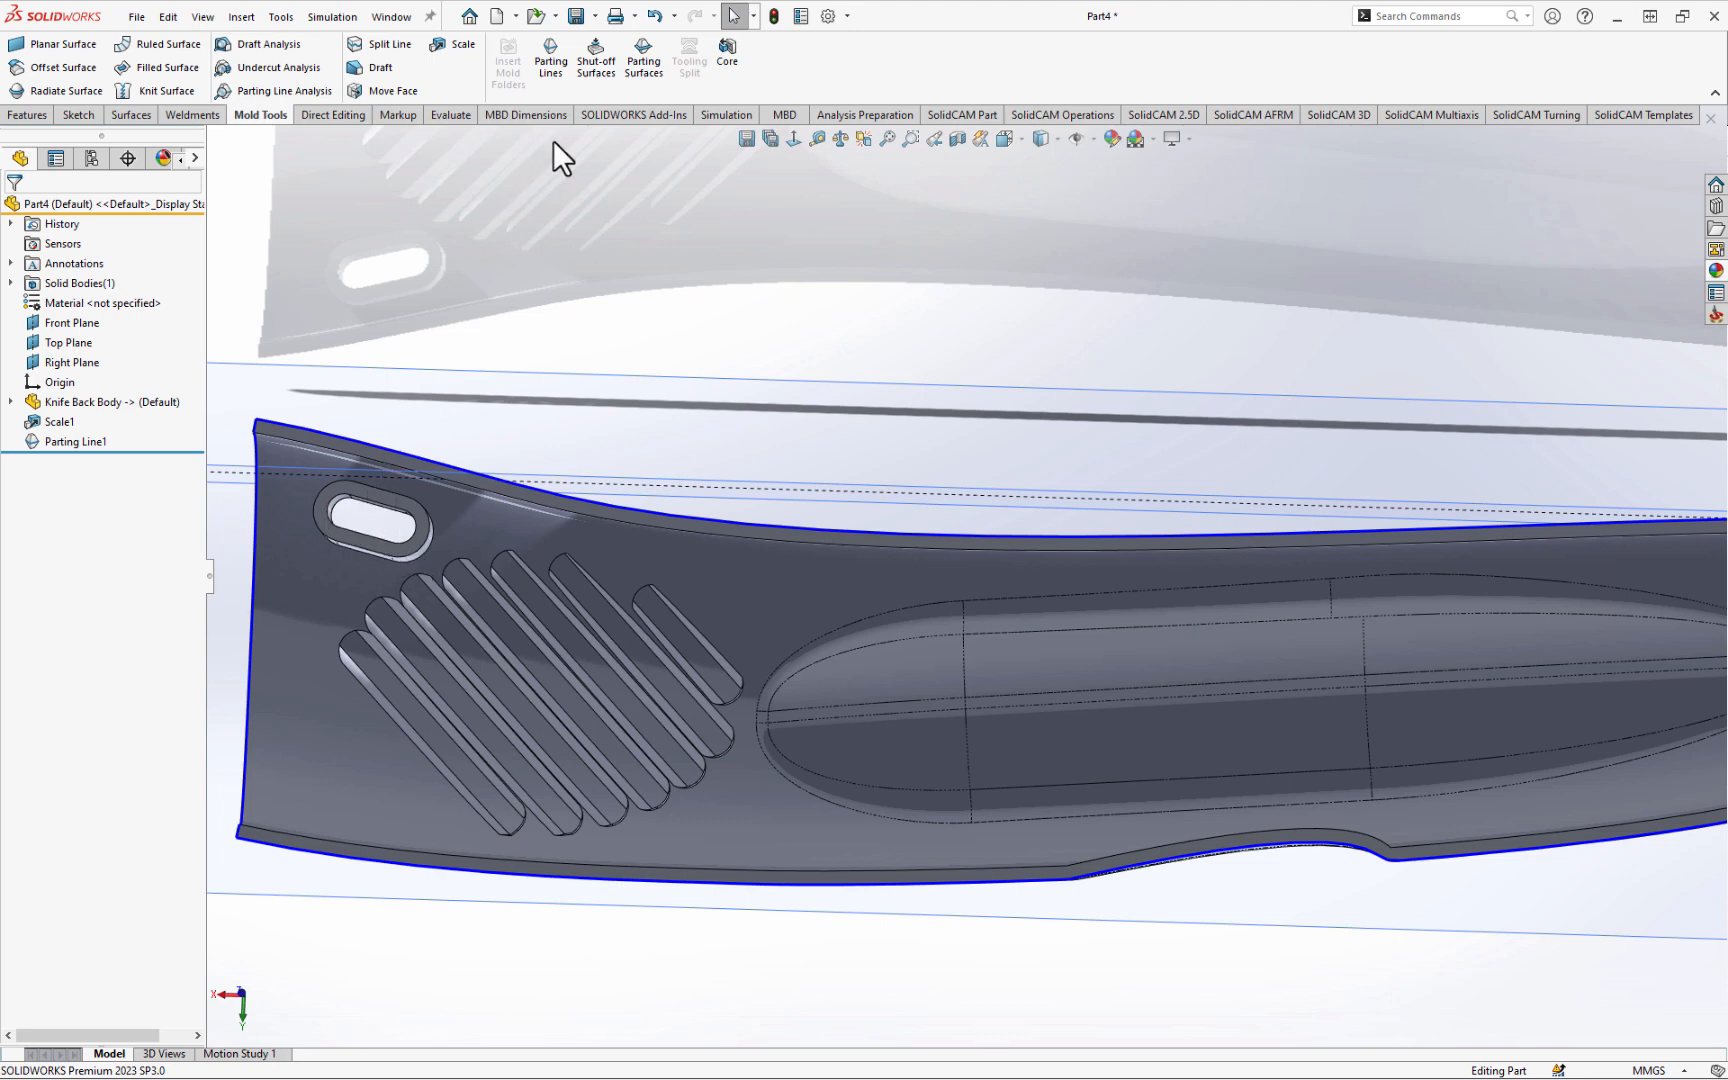
# - Start a shut-off surface, inspect the automatically selected loops around the slot and grooves, and clear all of them
pyautogui.click(592, 70)
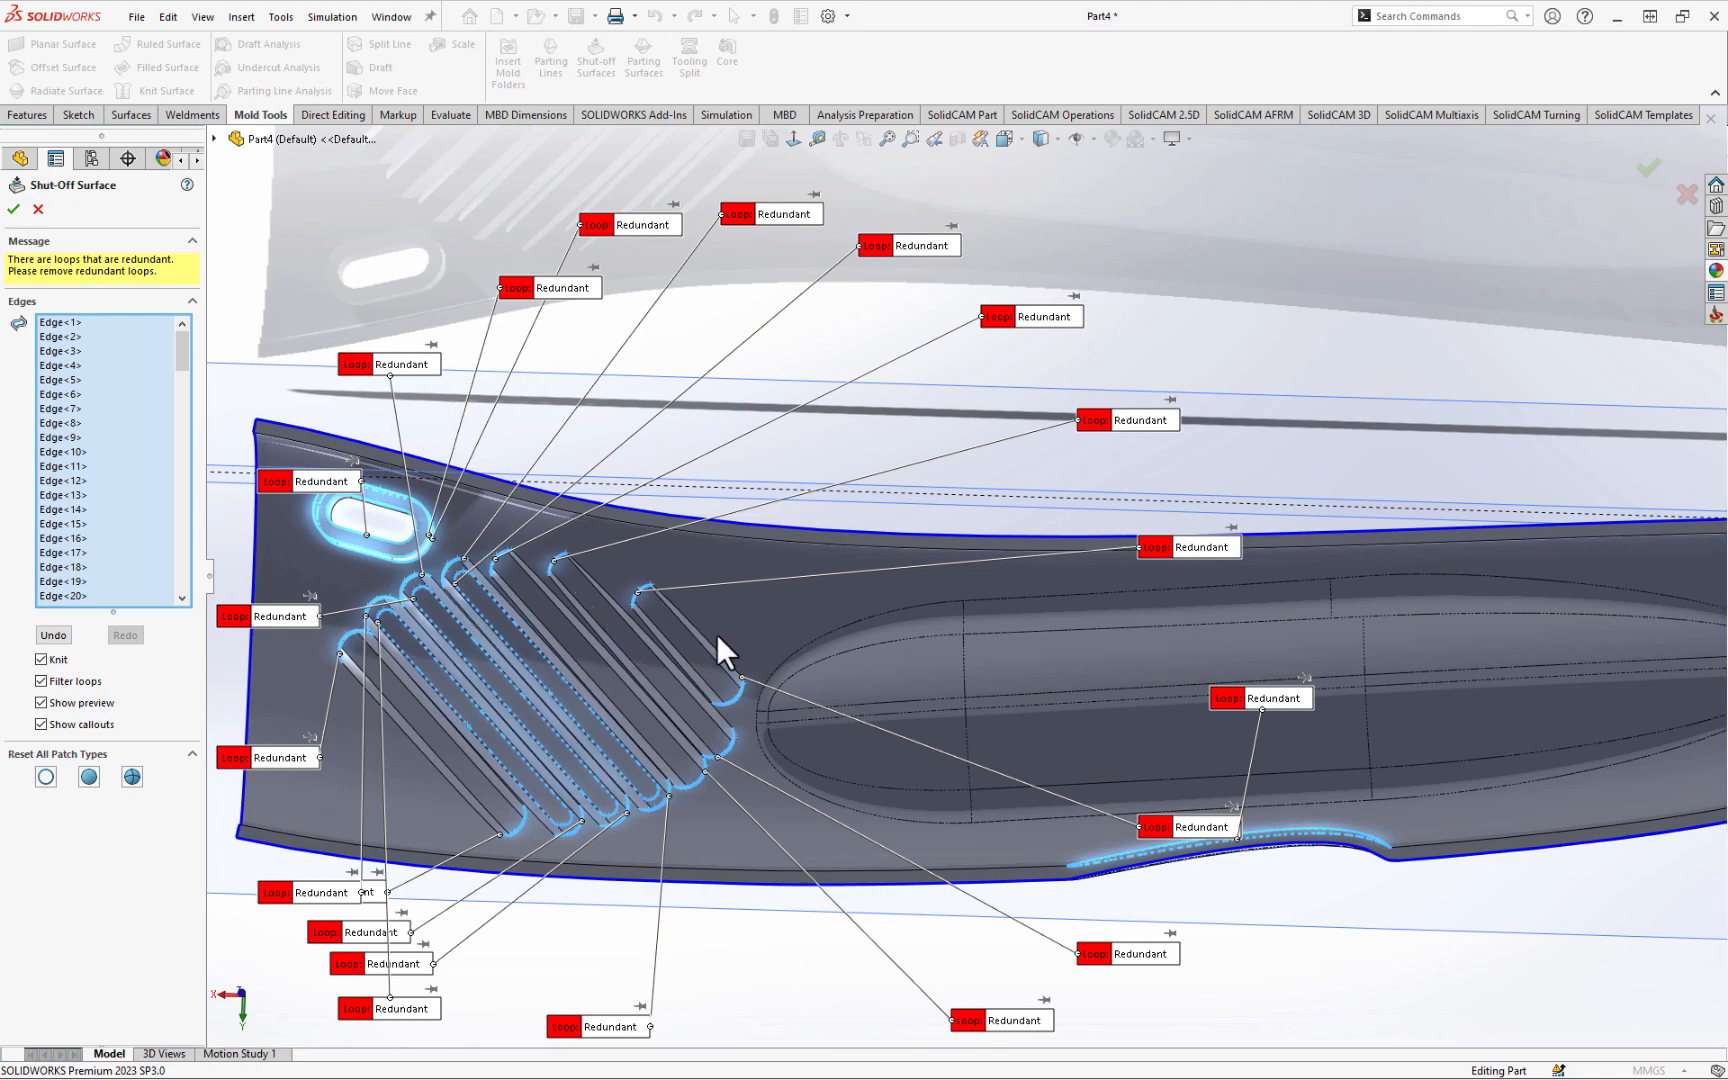
pyautogui.scroll(3, 717, 633)
pyautogui.moveTo(733, 651); pyautogui.dragTo(734, 649, button='middle')
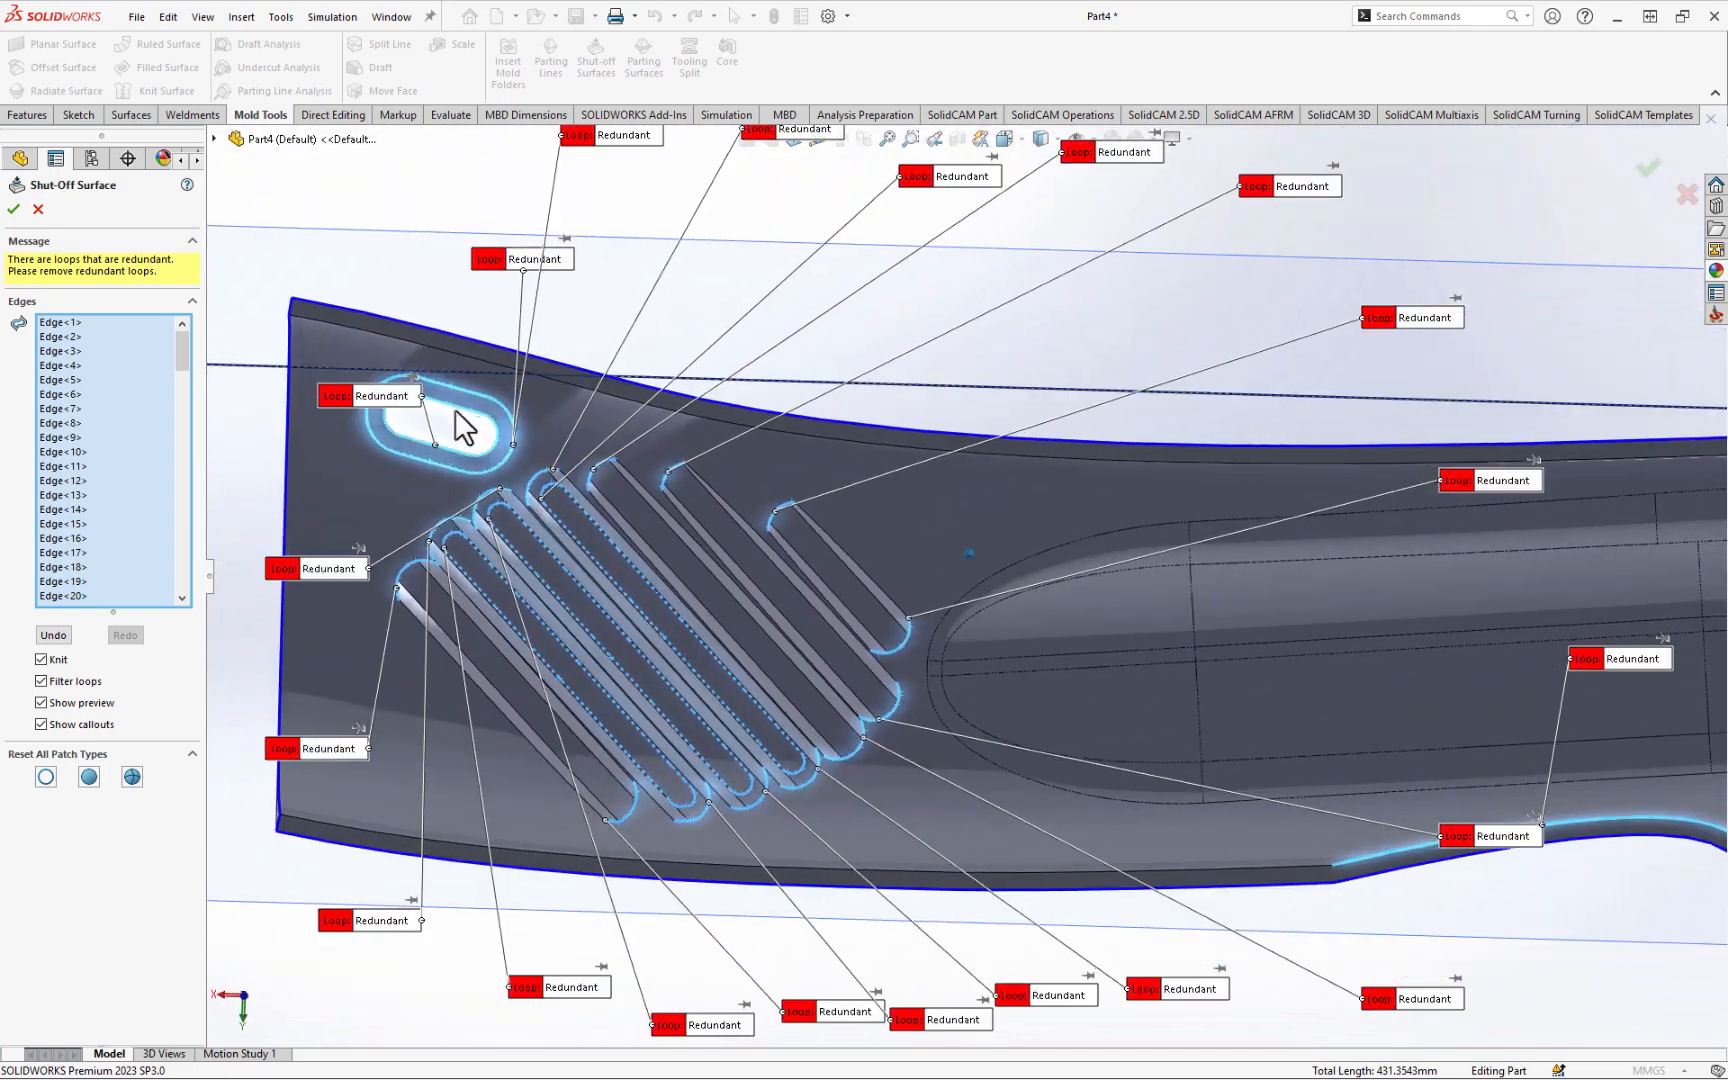
pyautogui.moveTo(918, 701); pyautogui.dragTo(821, 662, button='middle')
pyautogui.scroll(-8, 772, 640)
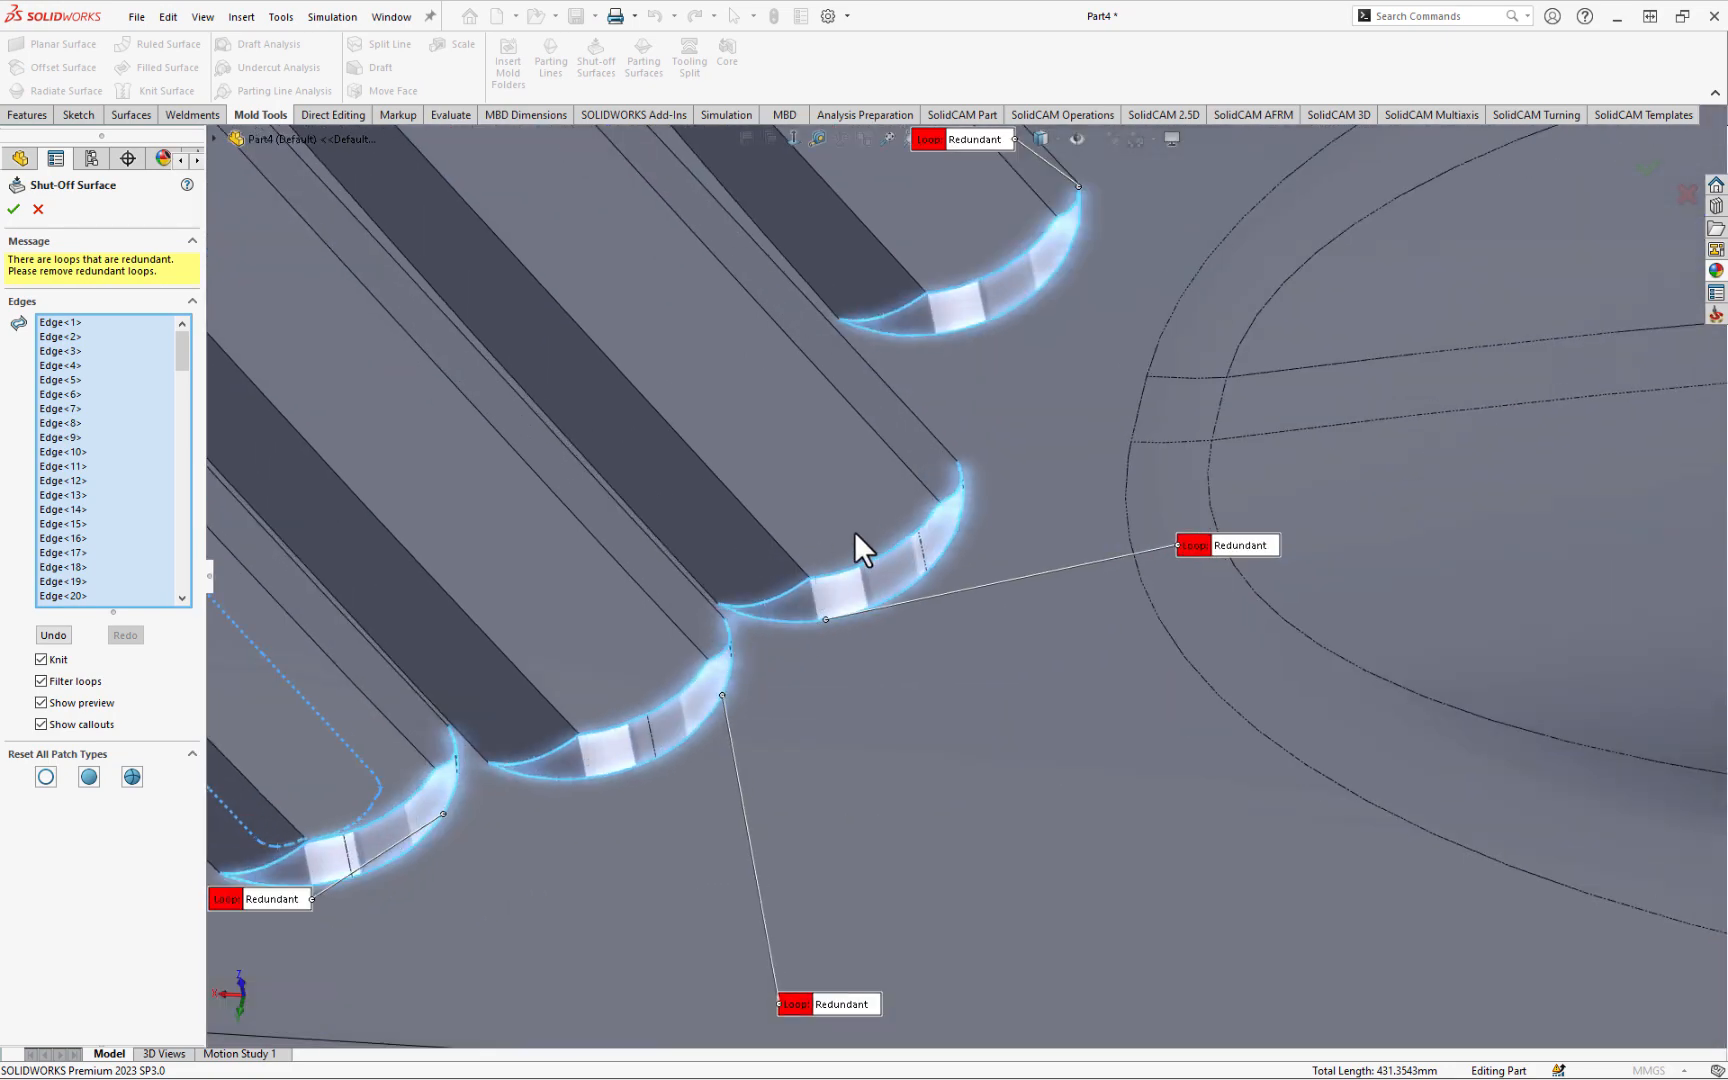
pyautogui.scroll(10, 846, 718)
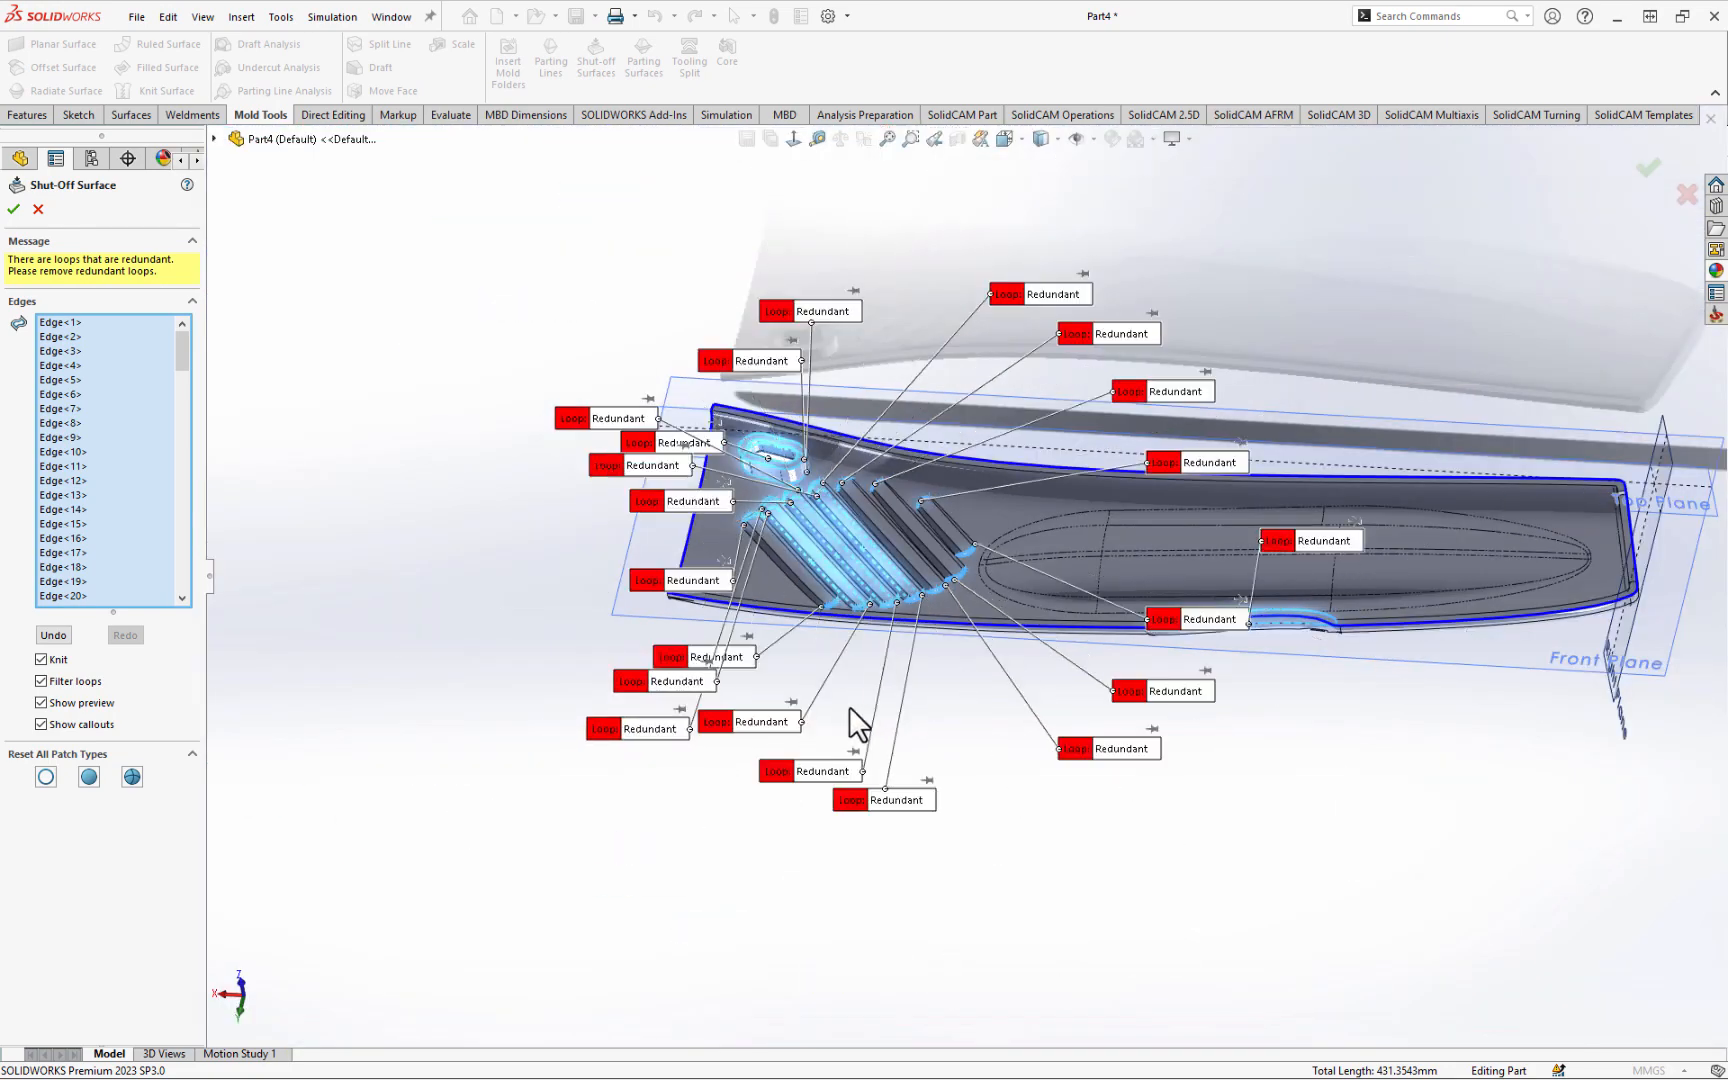
pyautogui.moveTo(849, 706); pyautogui.dragTo(585, 578, button='middle')
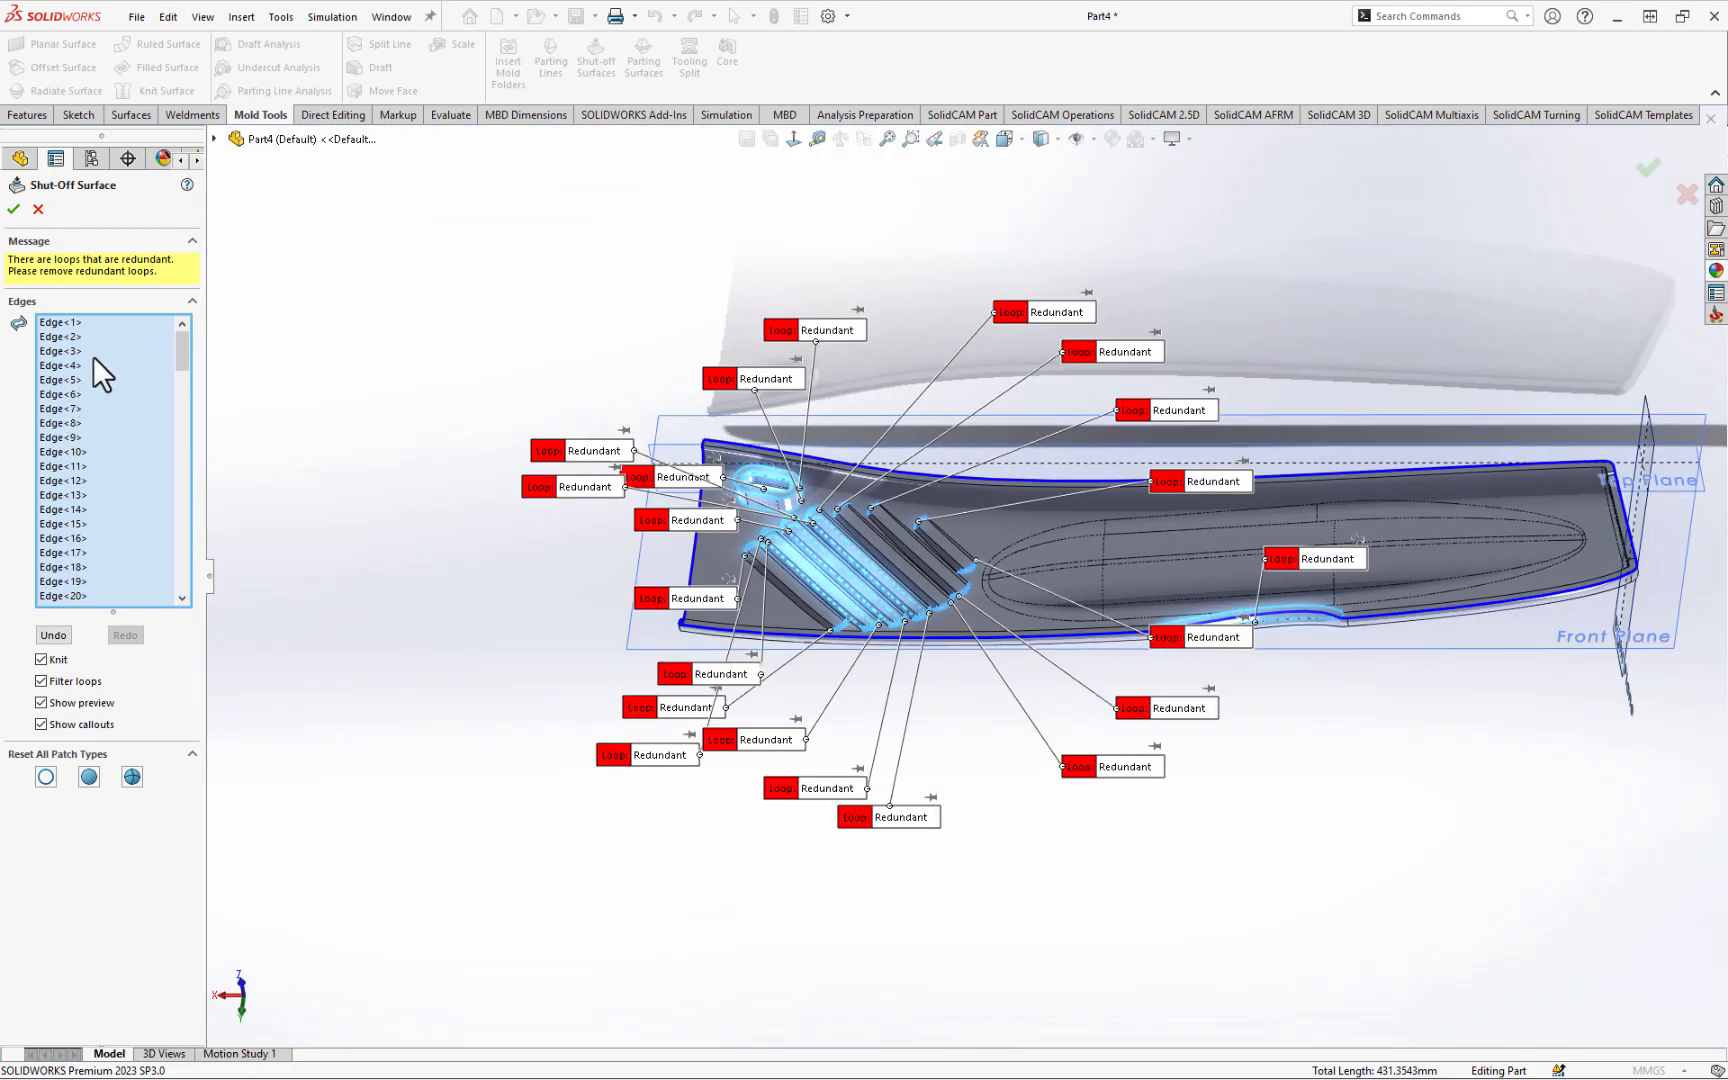
pyautogui.rightClick(97, 351)
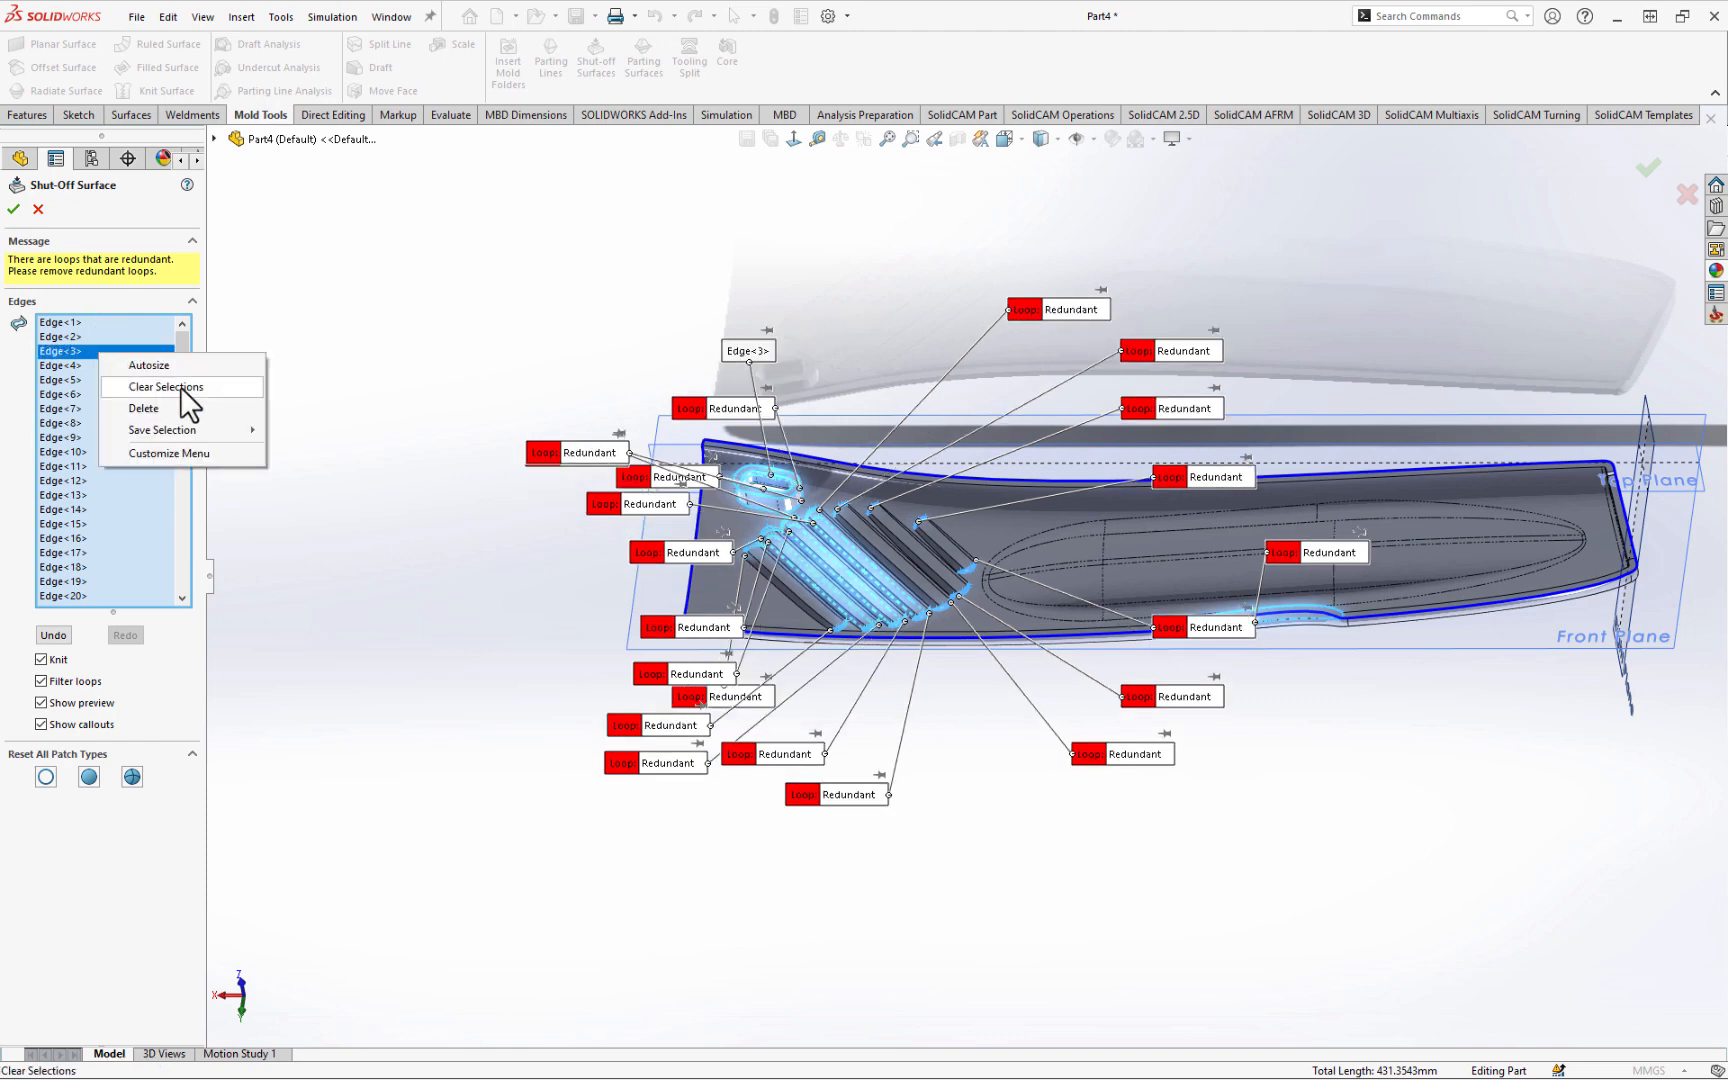
pyautogui.press('Escape')
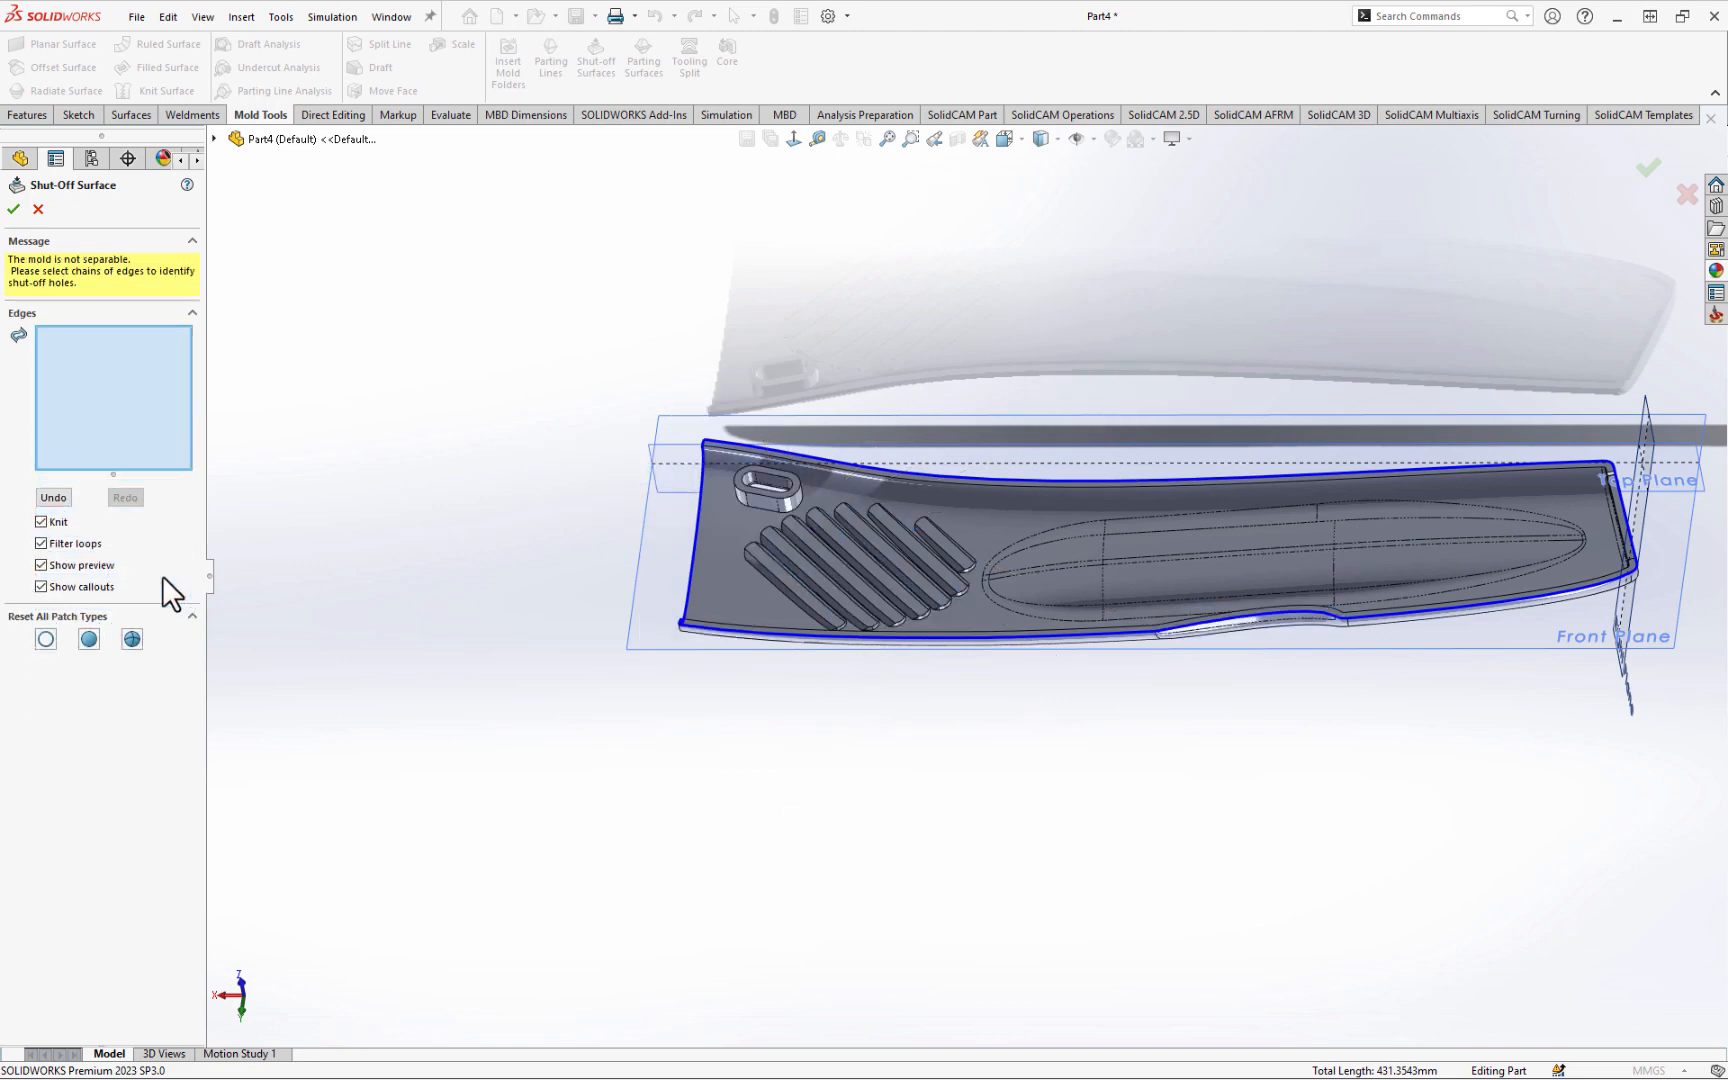
# - Create a contact shut-off surface across the slot from the closed loop of the raised boss's inner upper edges
pyautogui.scroll(-10, 705, 540)
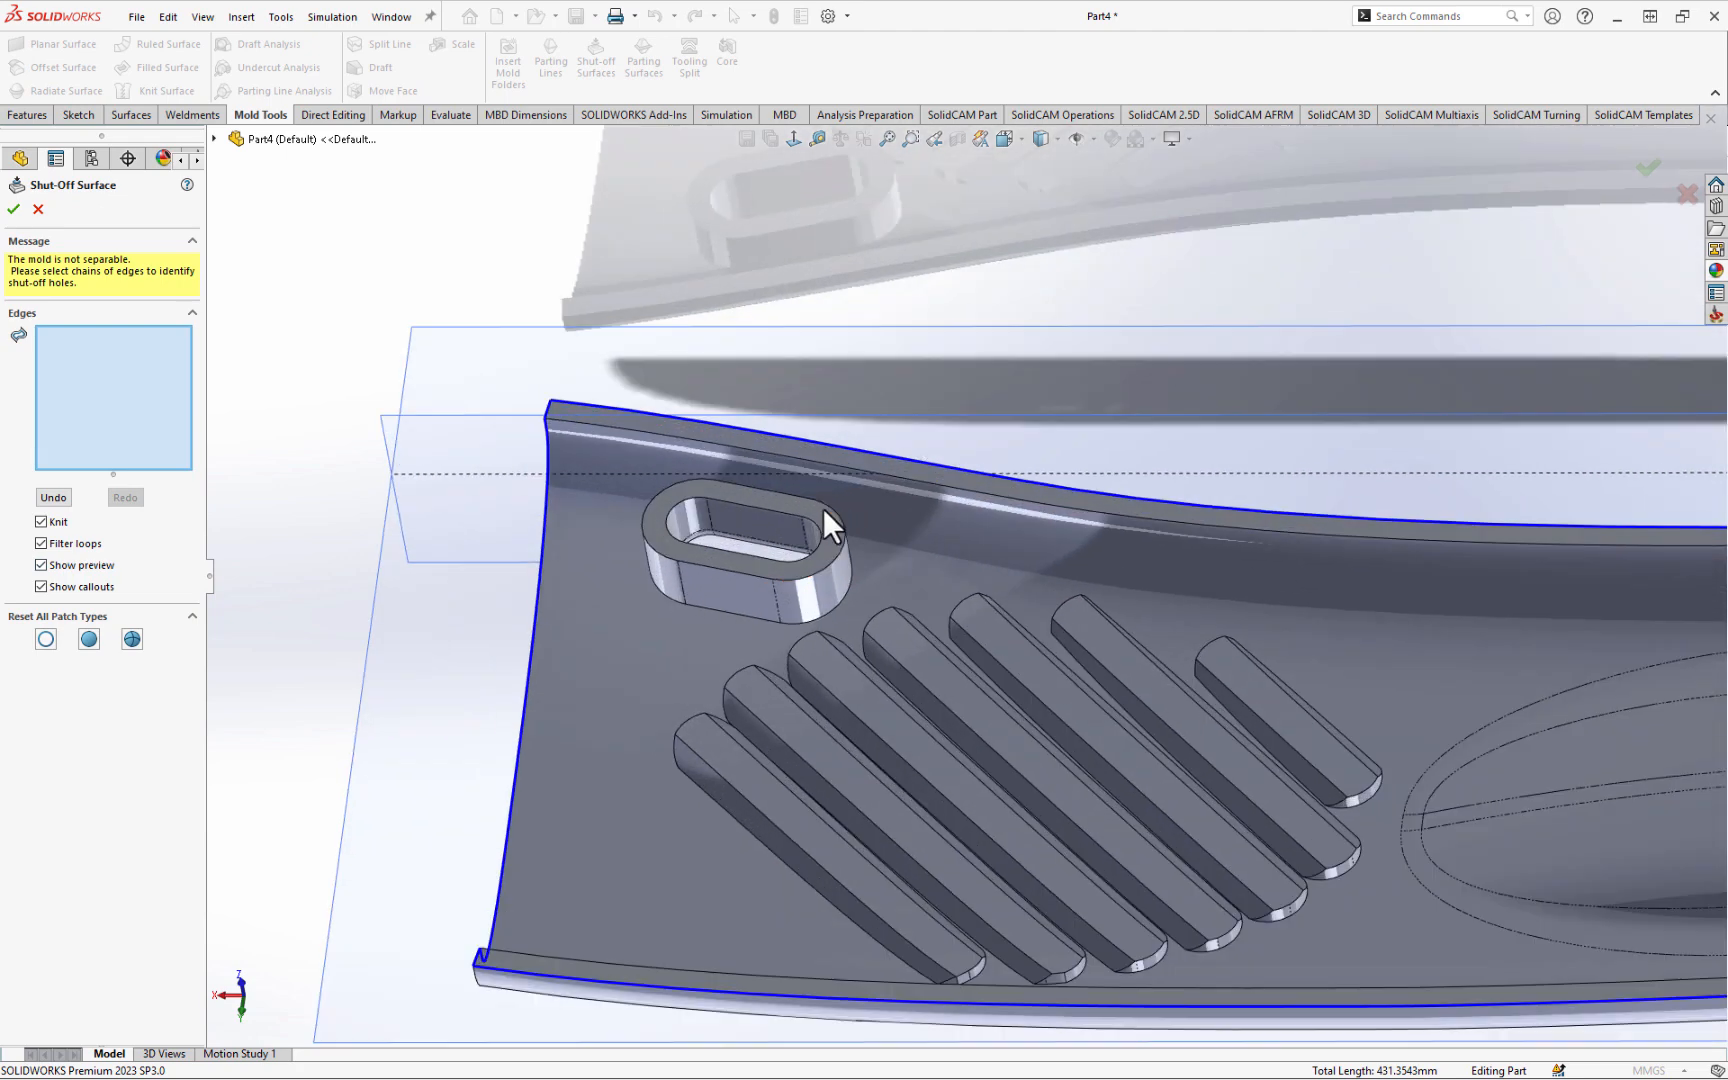
pyautogui.scroll(-3, 622, 458)
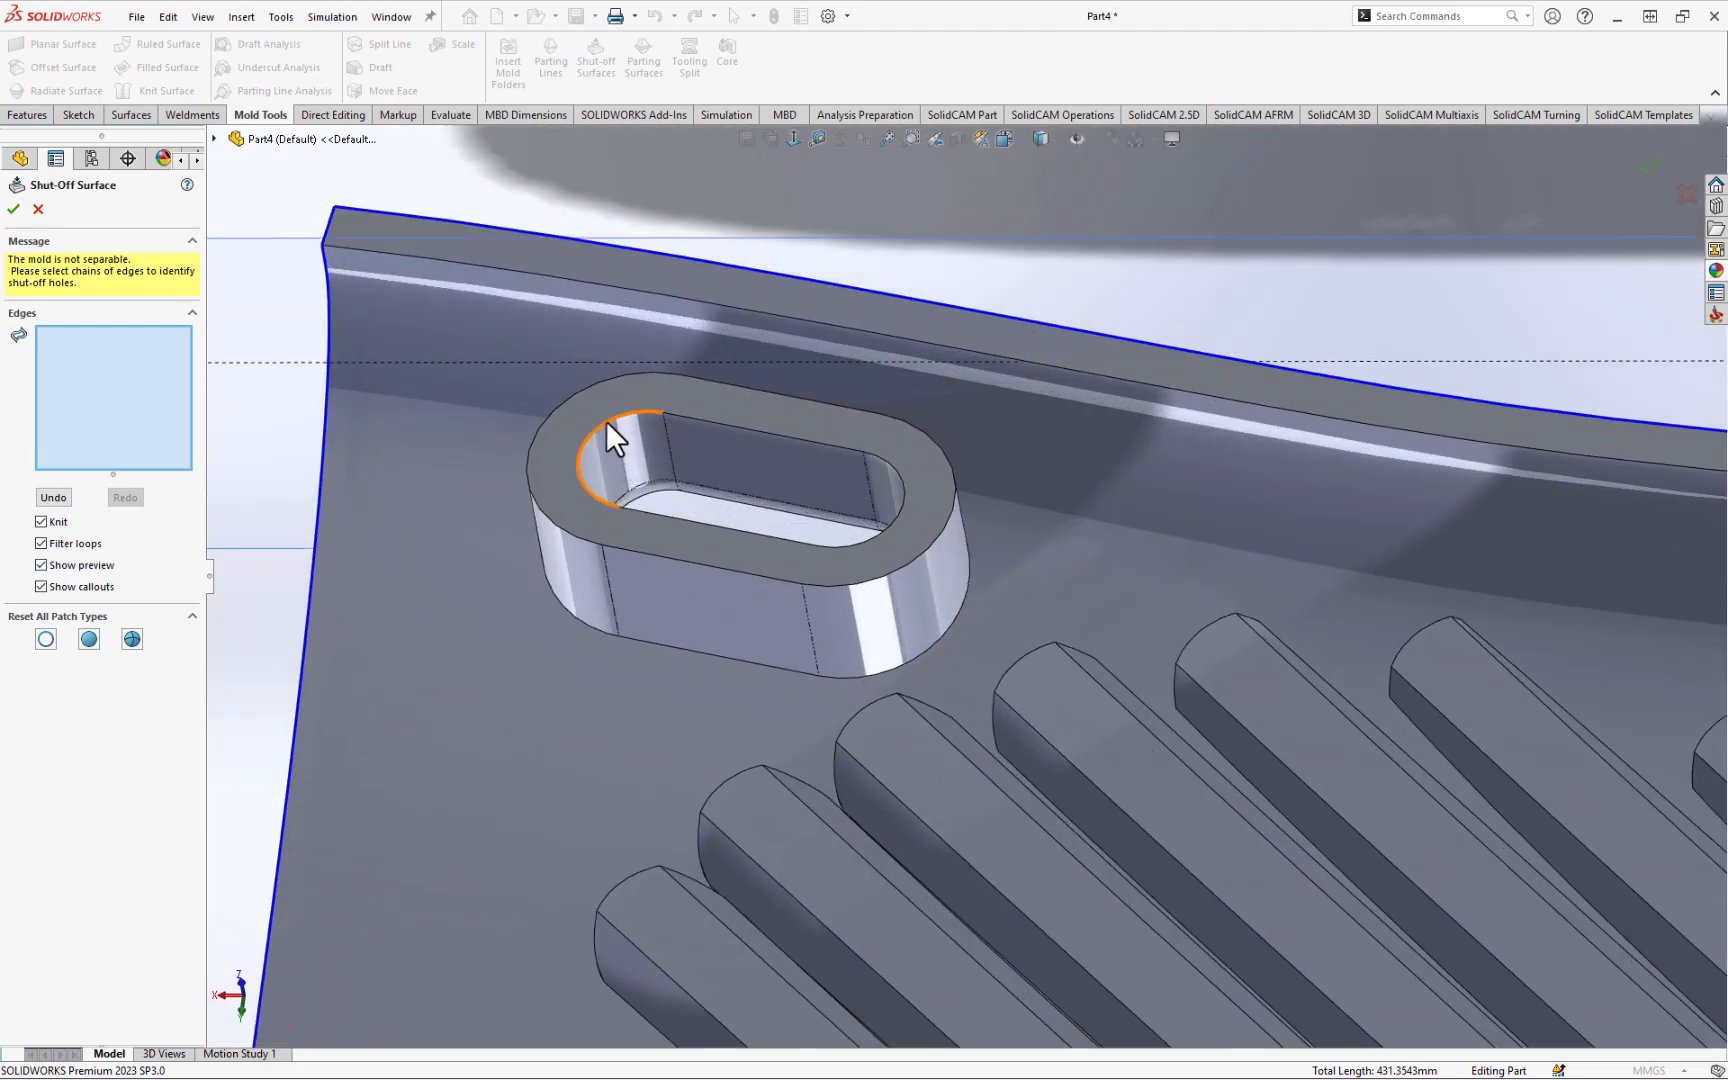
pyautogui.click(606, 421)
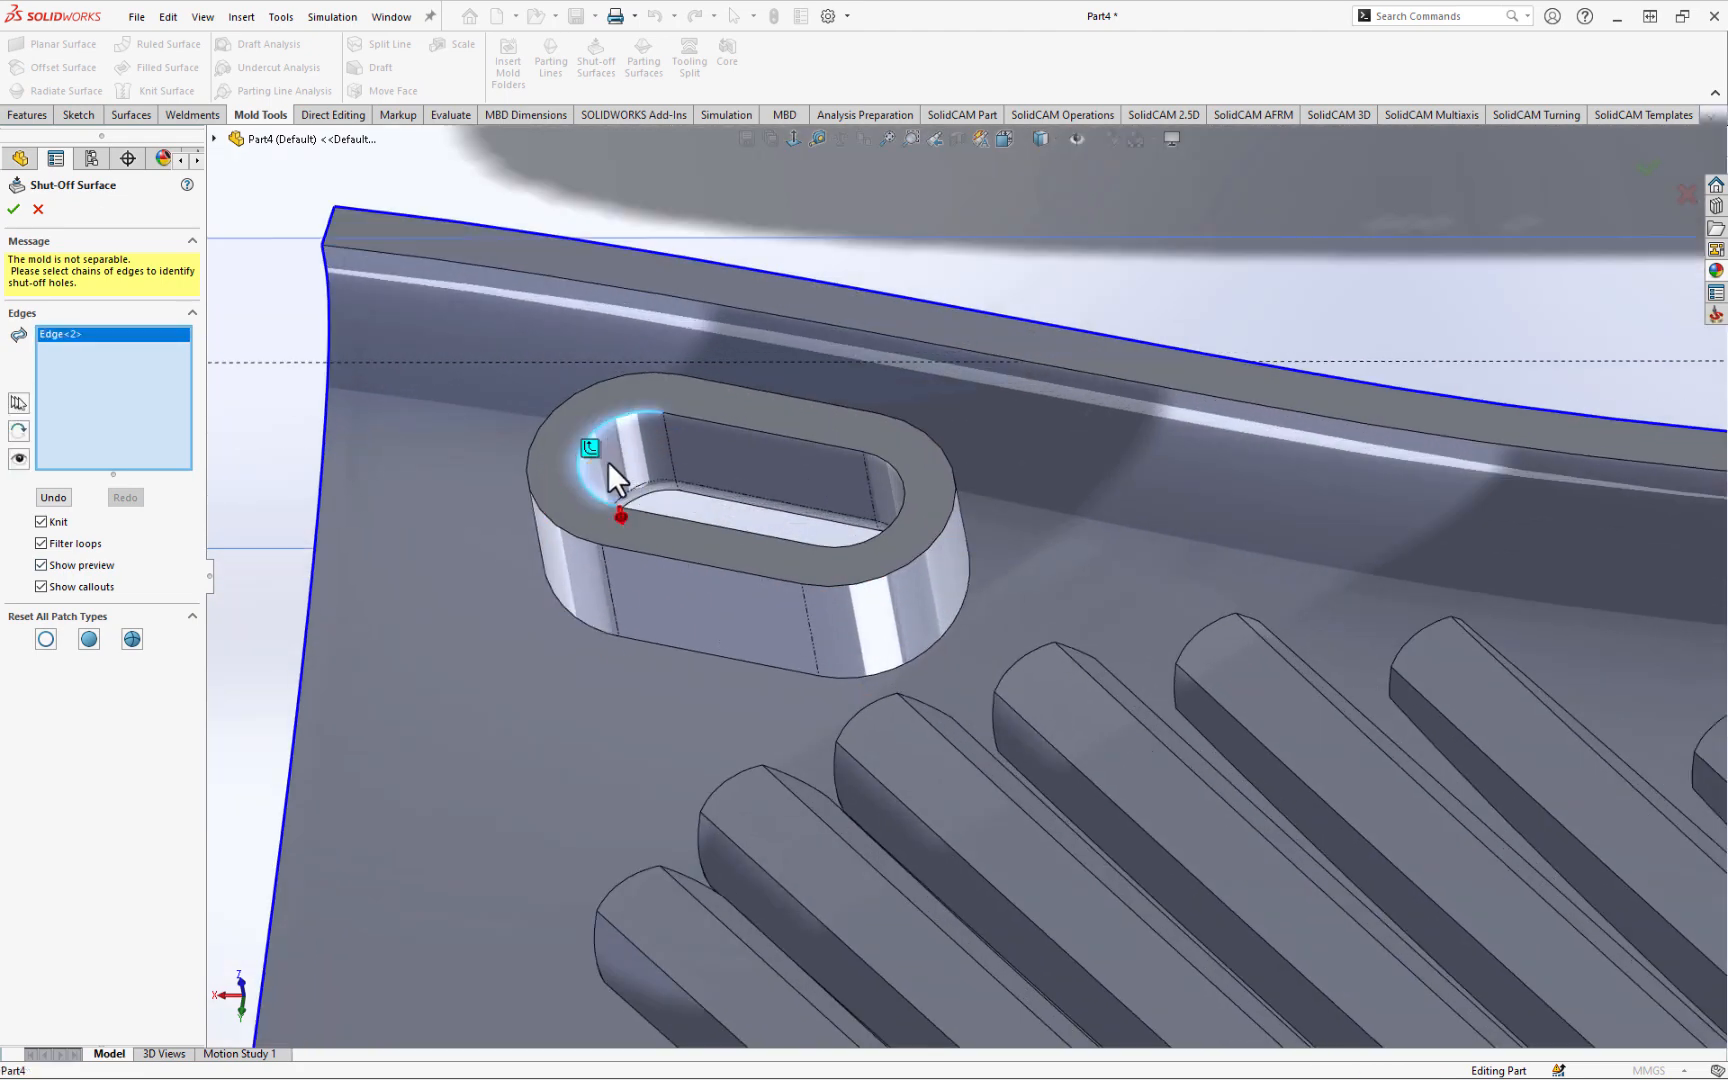
pyautogui.click(591, 444)
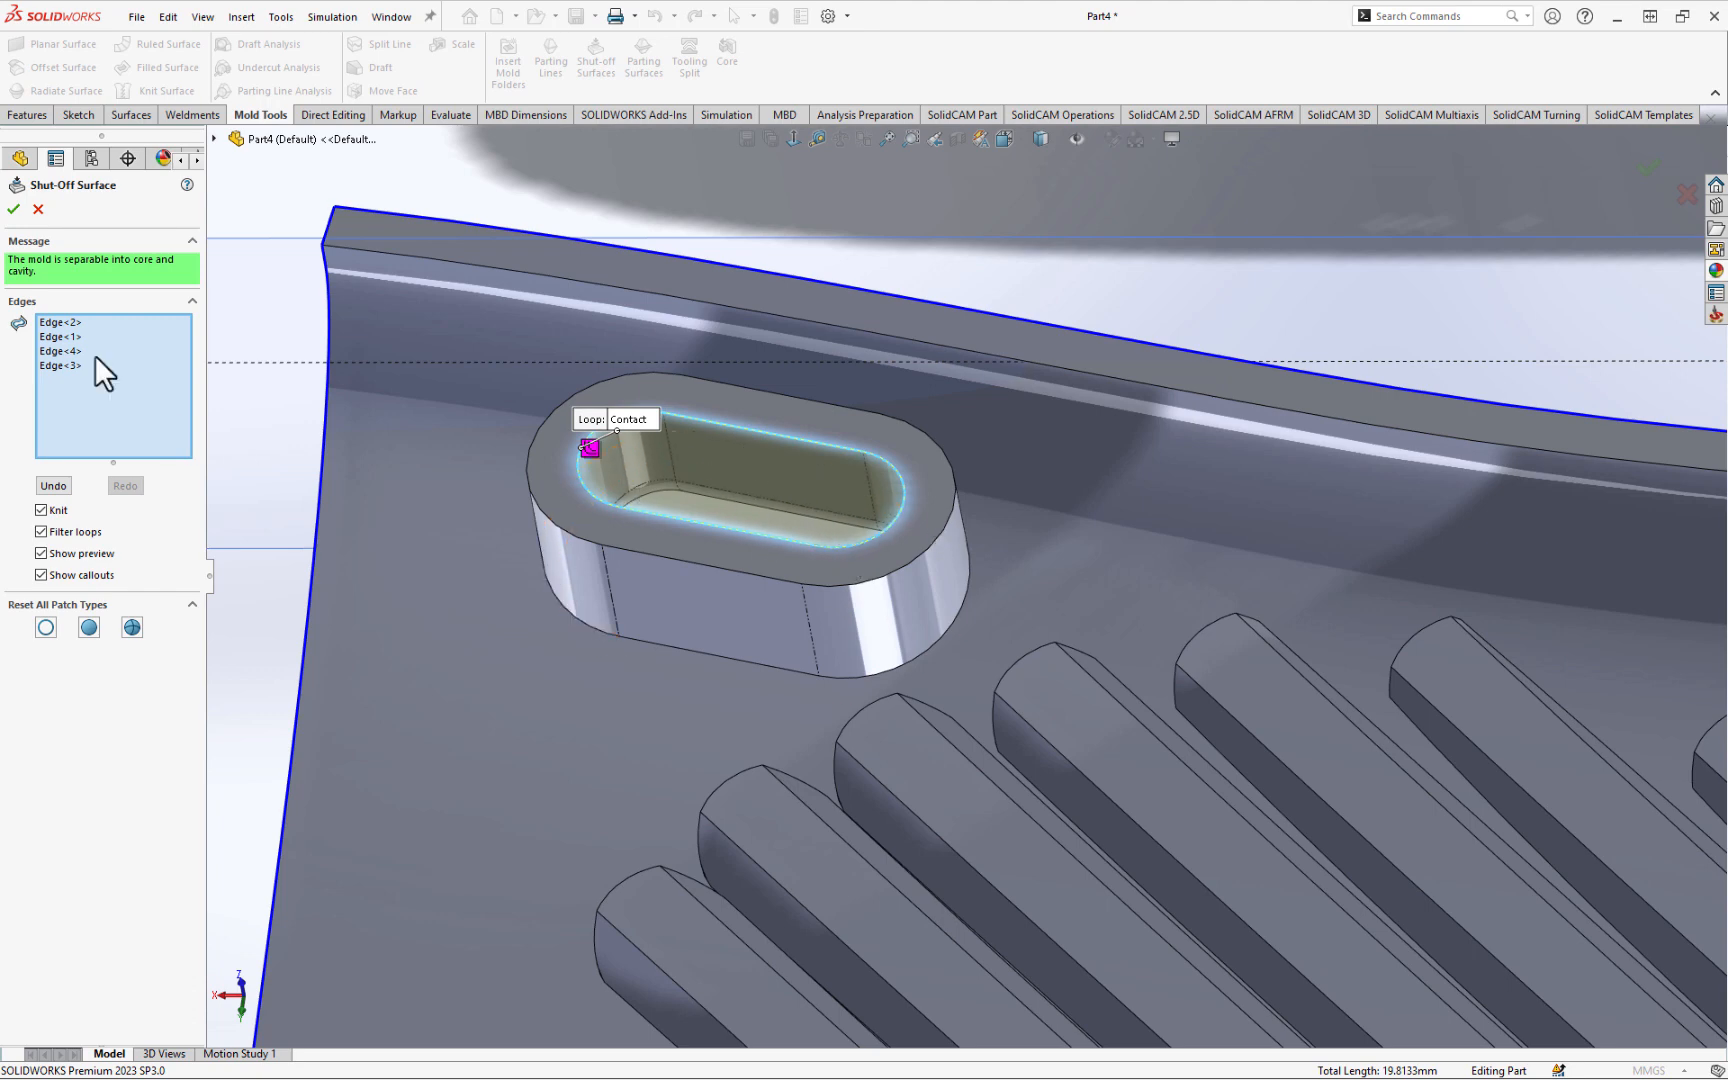
pyautogui.click(14, 210)
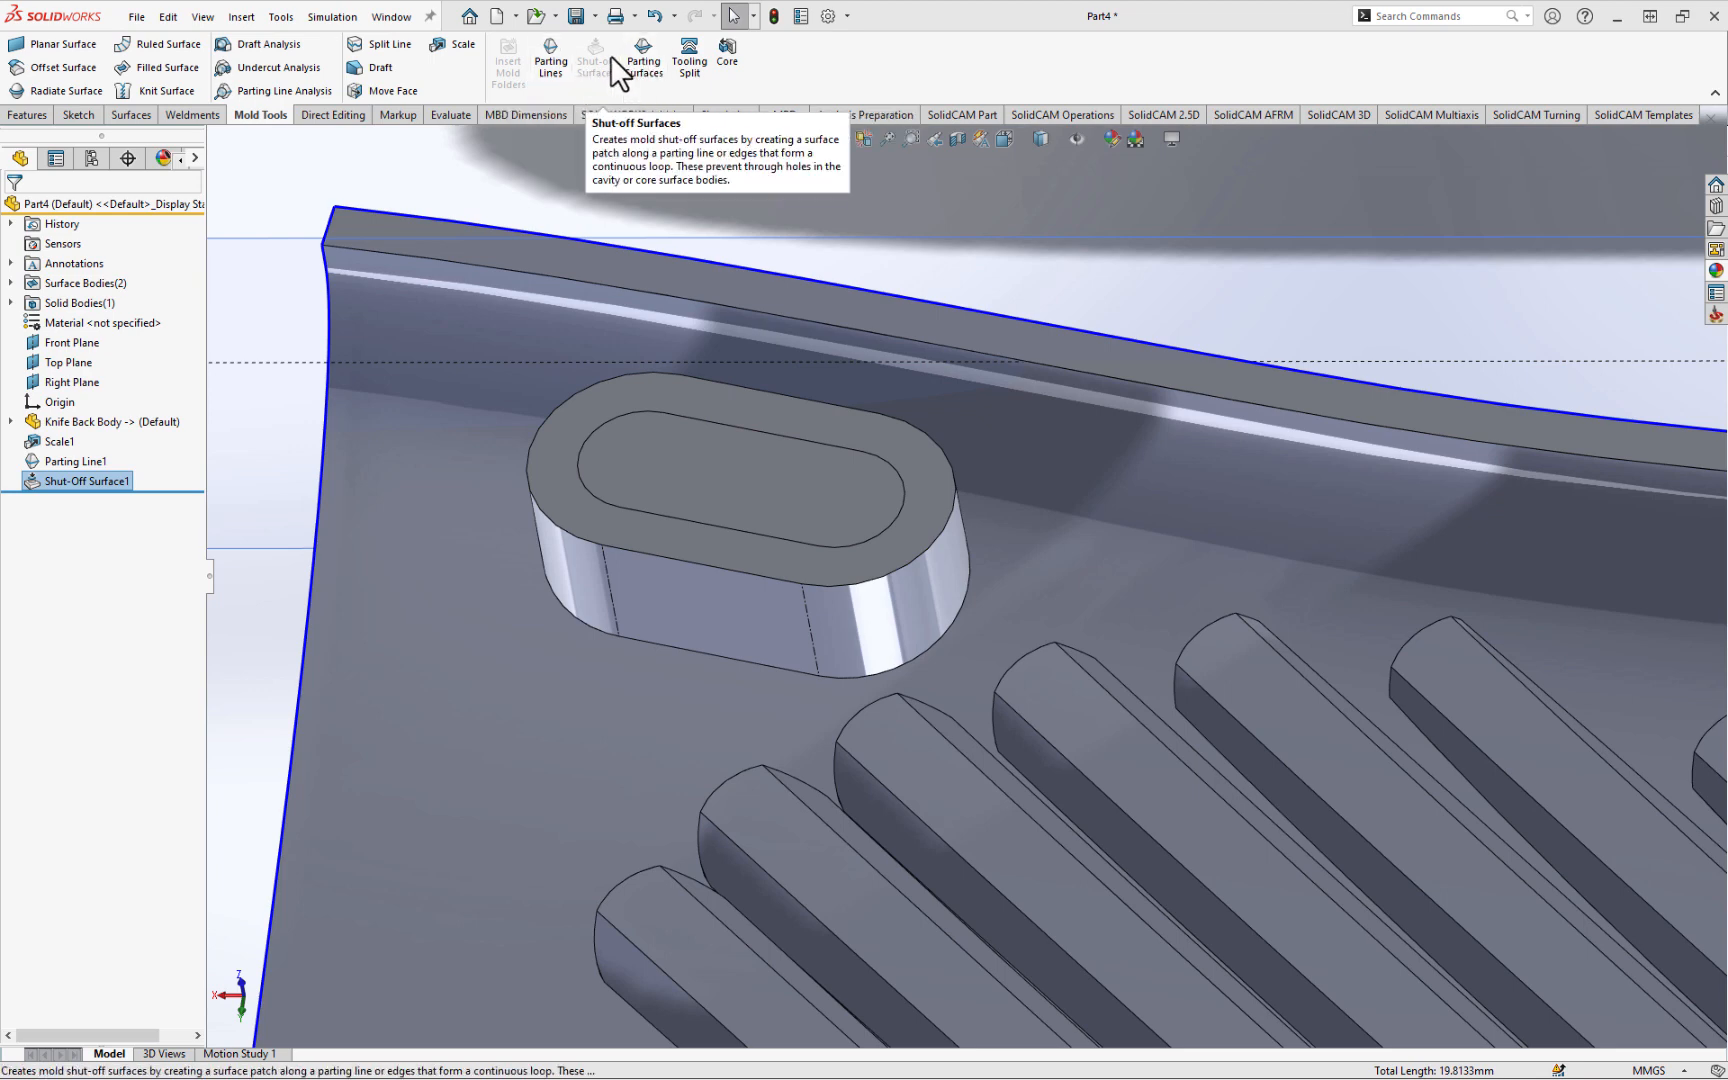
# - Start a parting surface perpendicular to pull from the rim's parting line and inspect its preview around the body
pyautogui.click(645, 80)
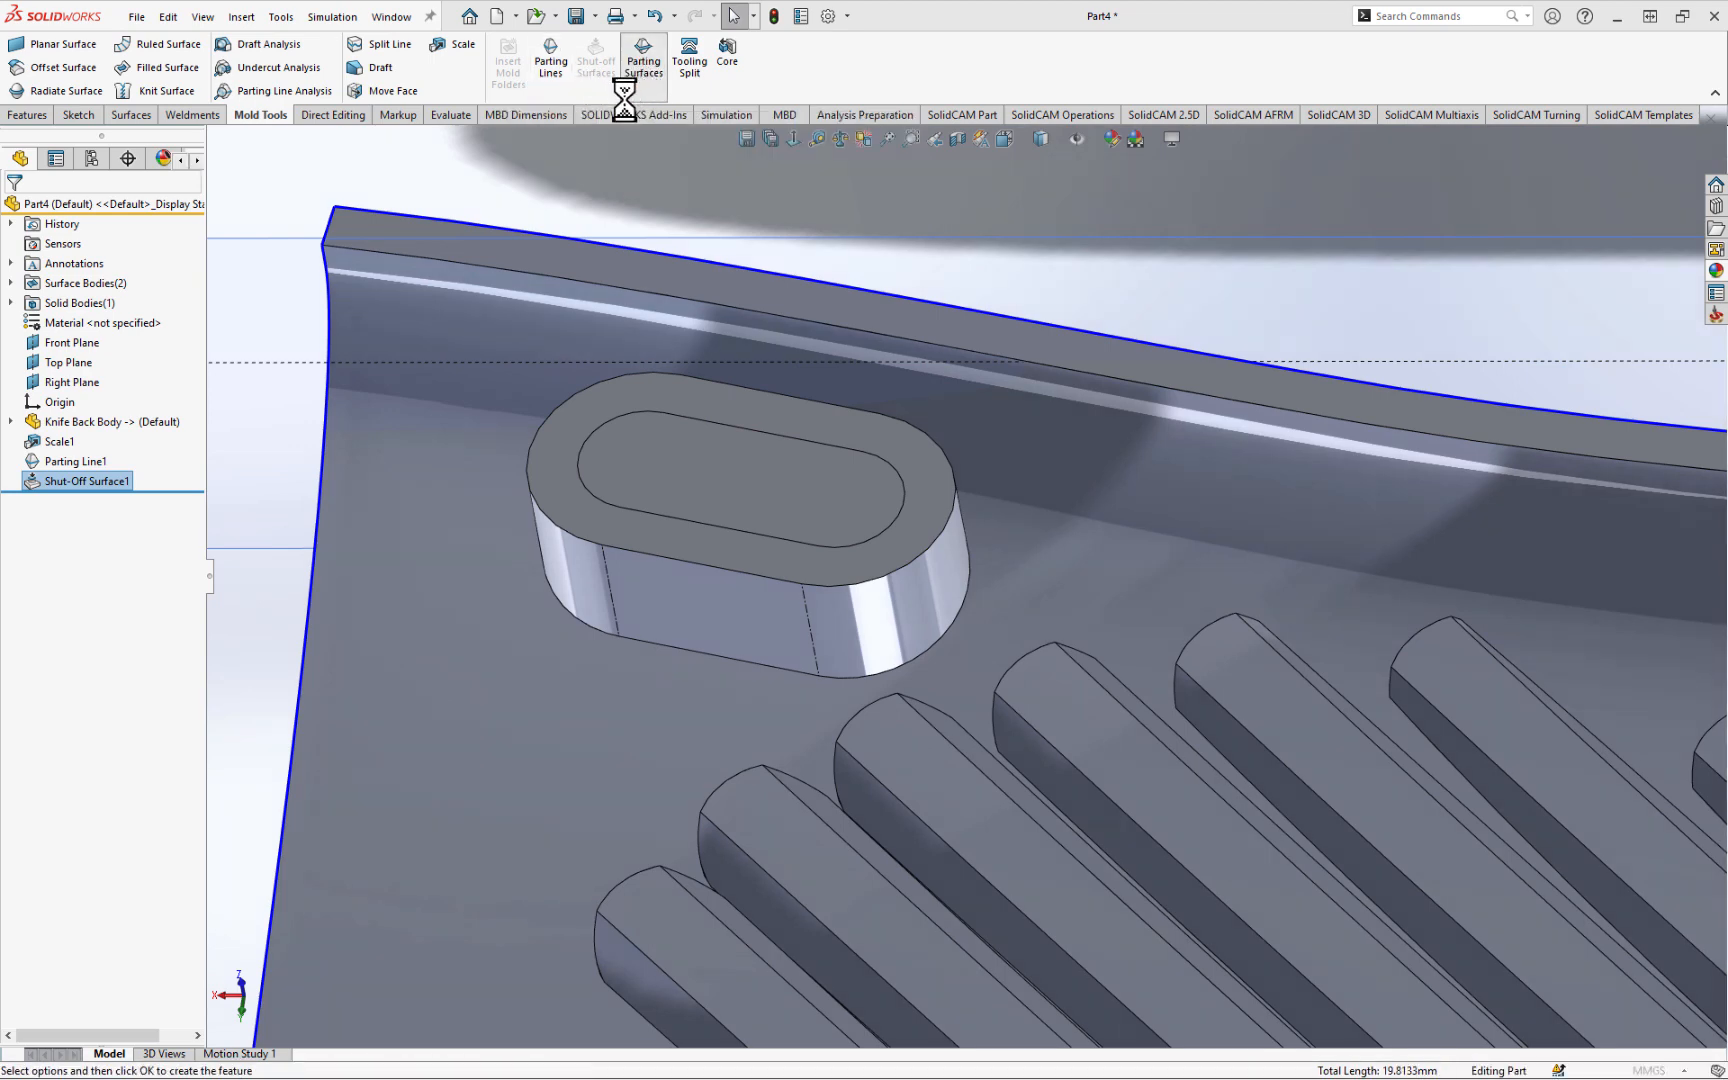
pyautogui.scroll(8, 600, 582)
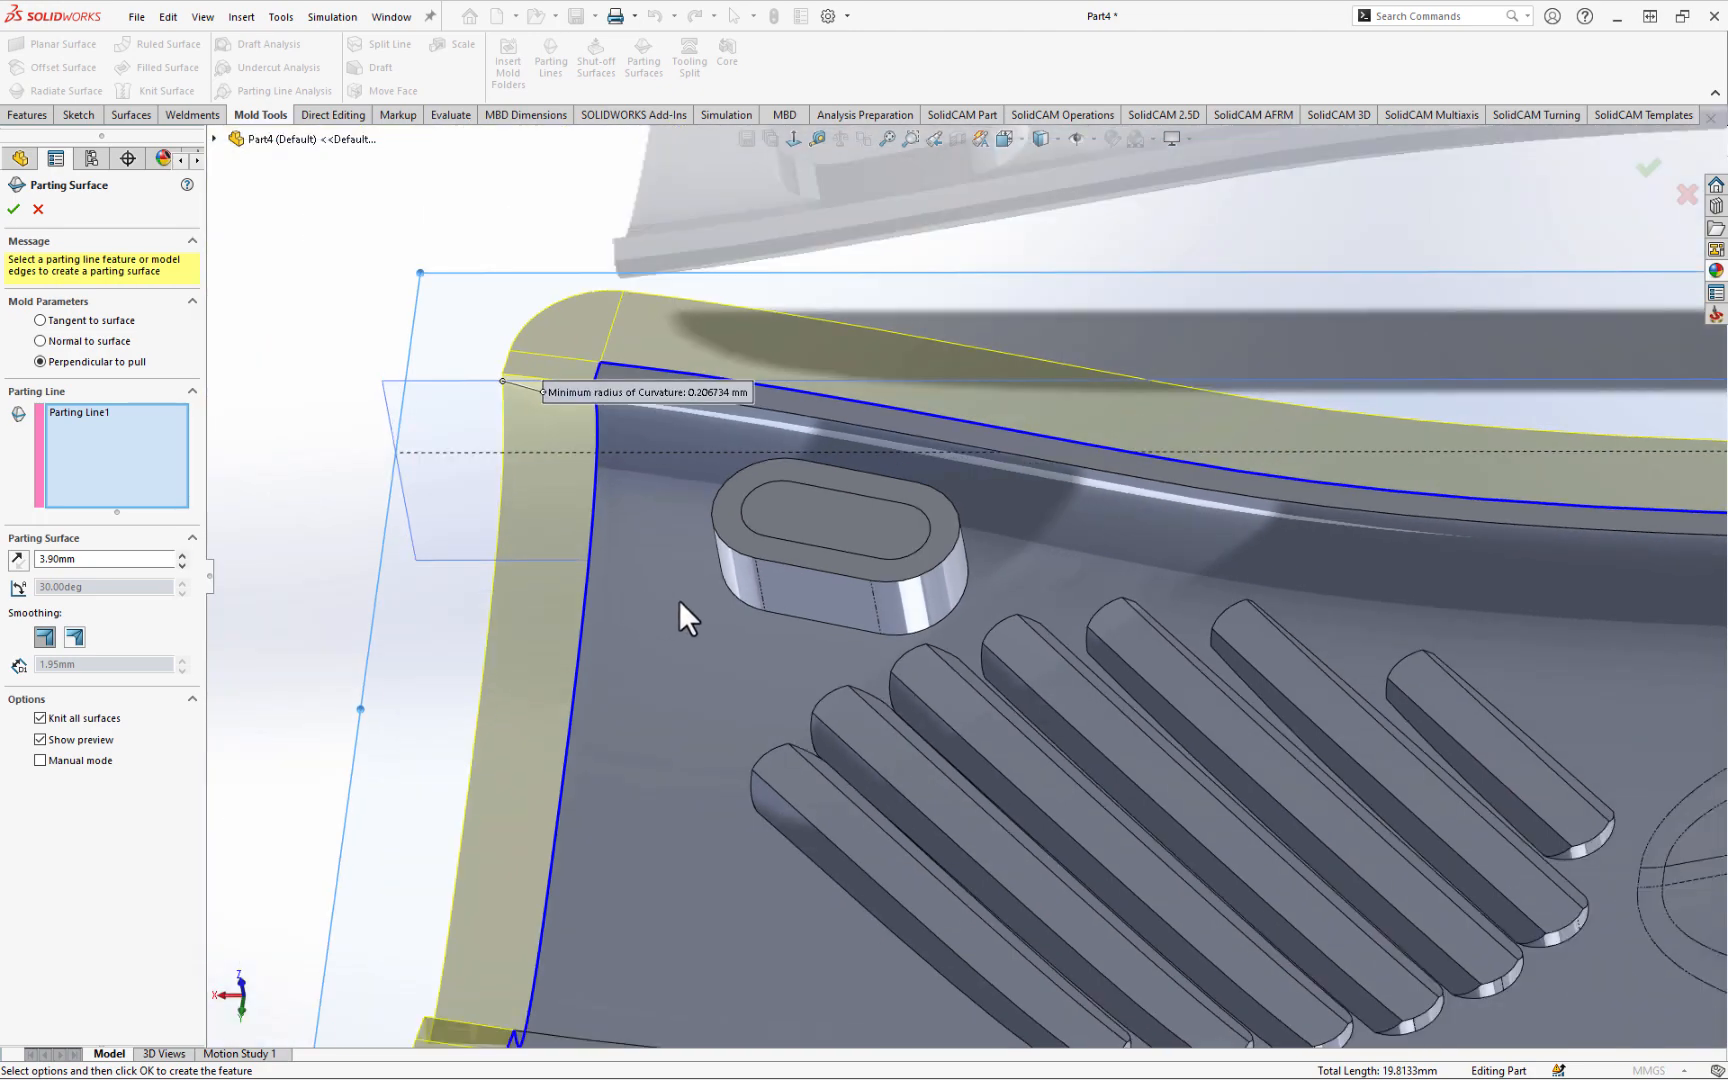
pyautogui.scroll(-2, 780, 646)
pyautogui.scroll(3, 781, 652)
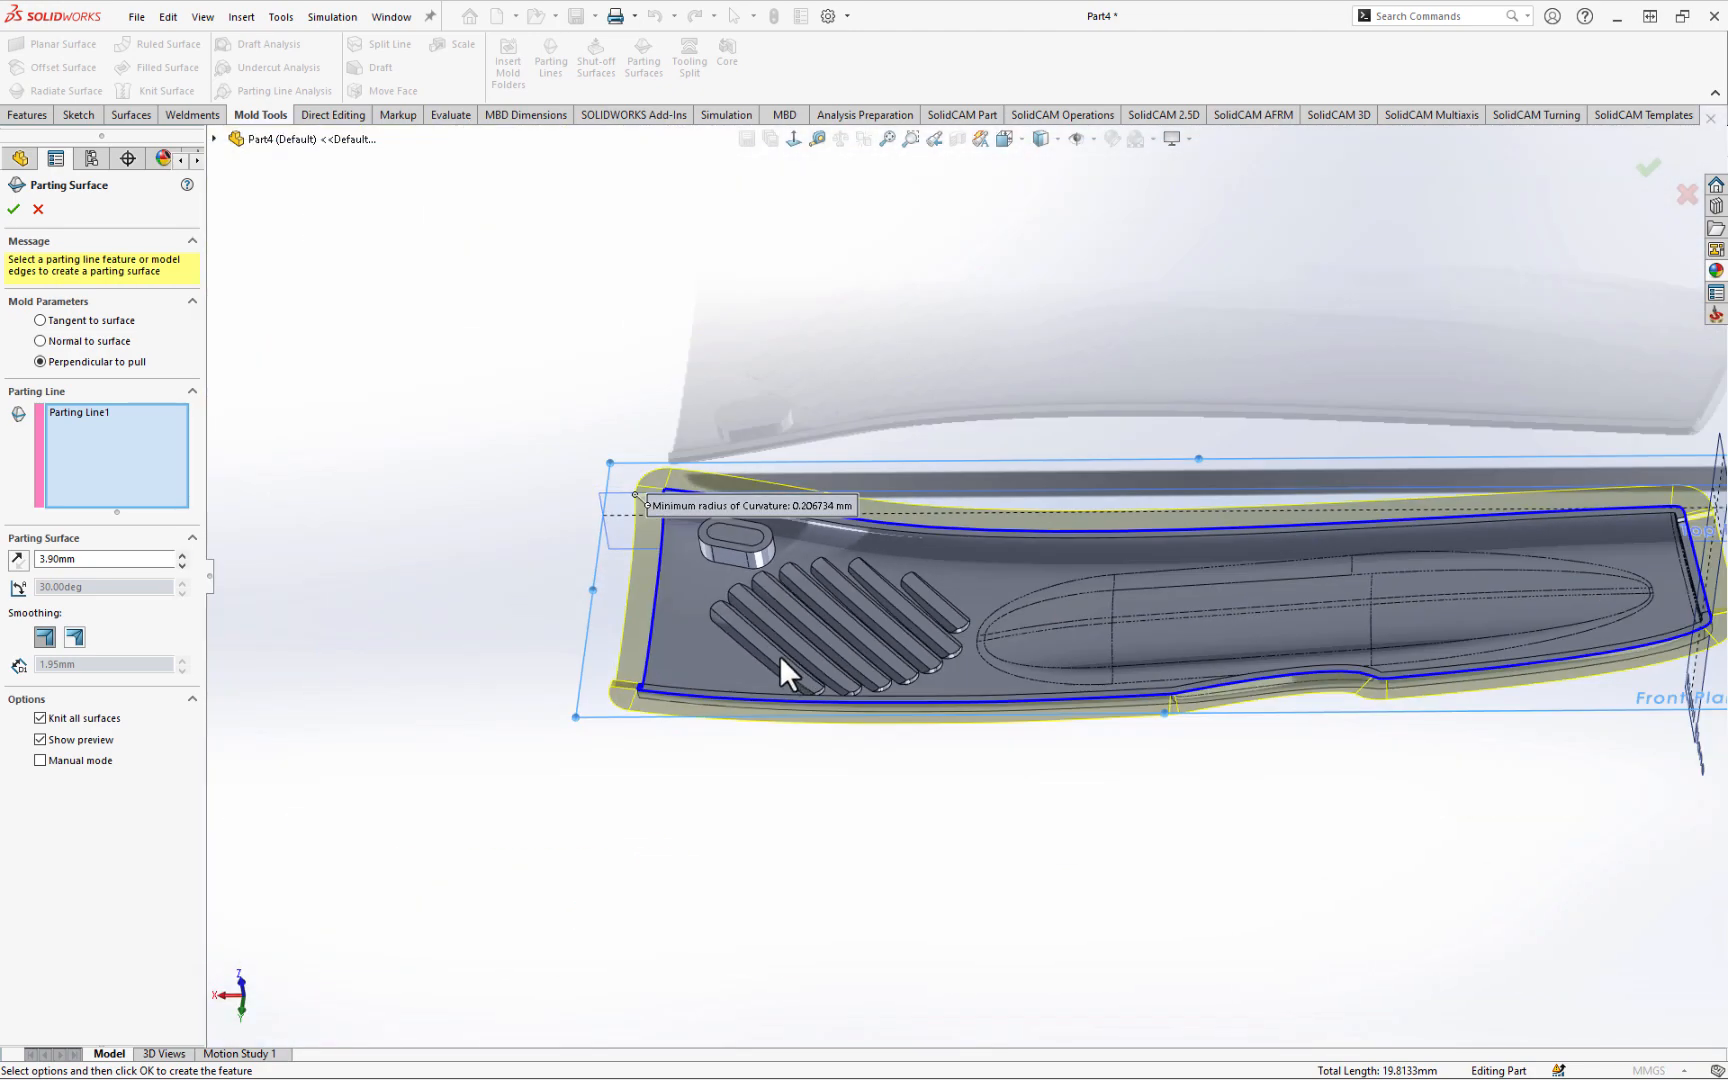
pyautogui.scroll(-1, 777, 653)
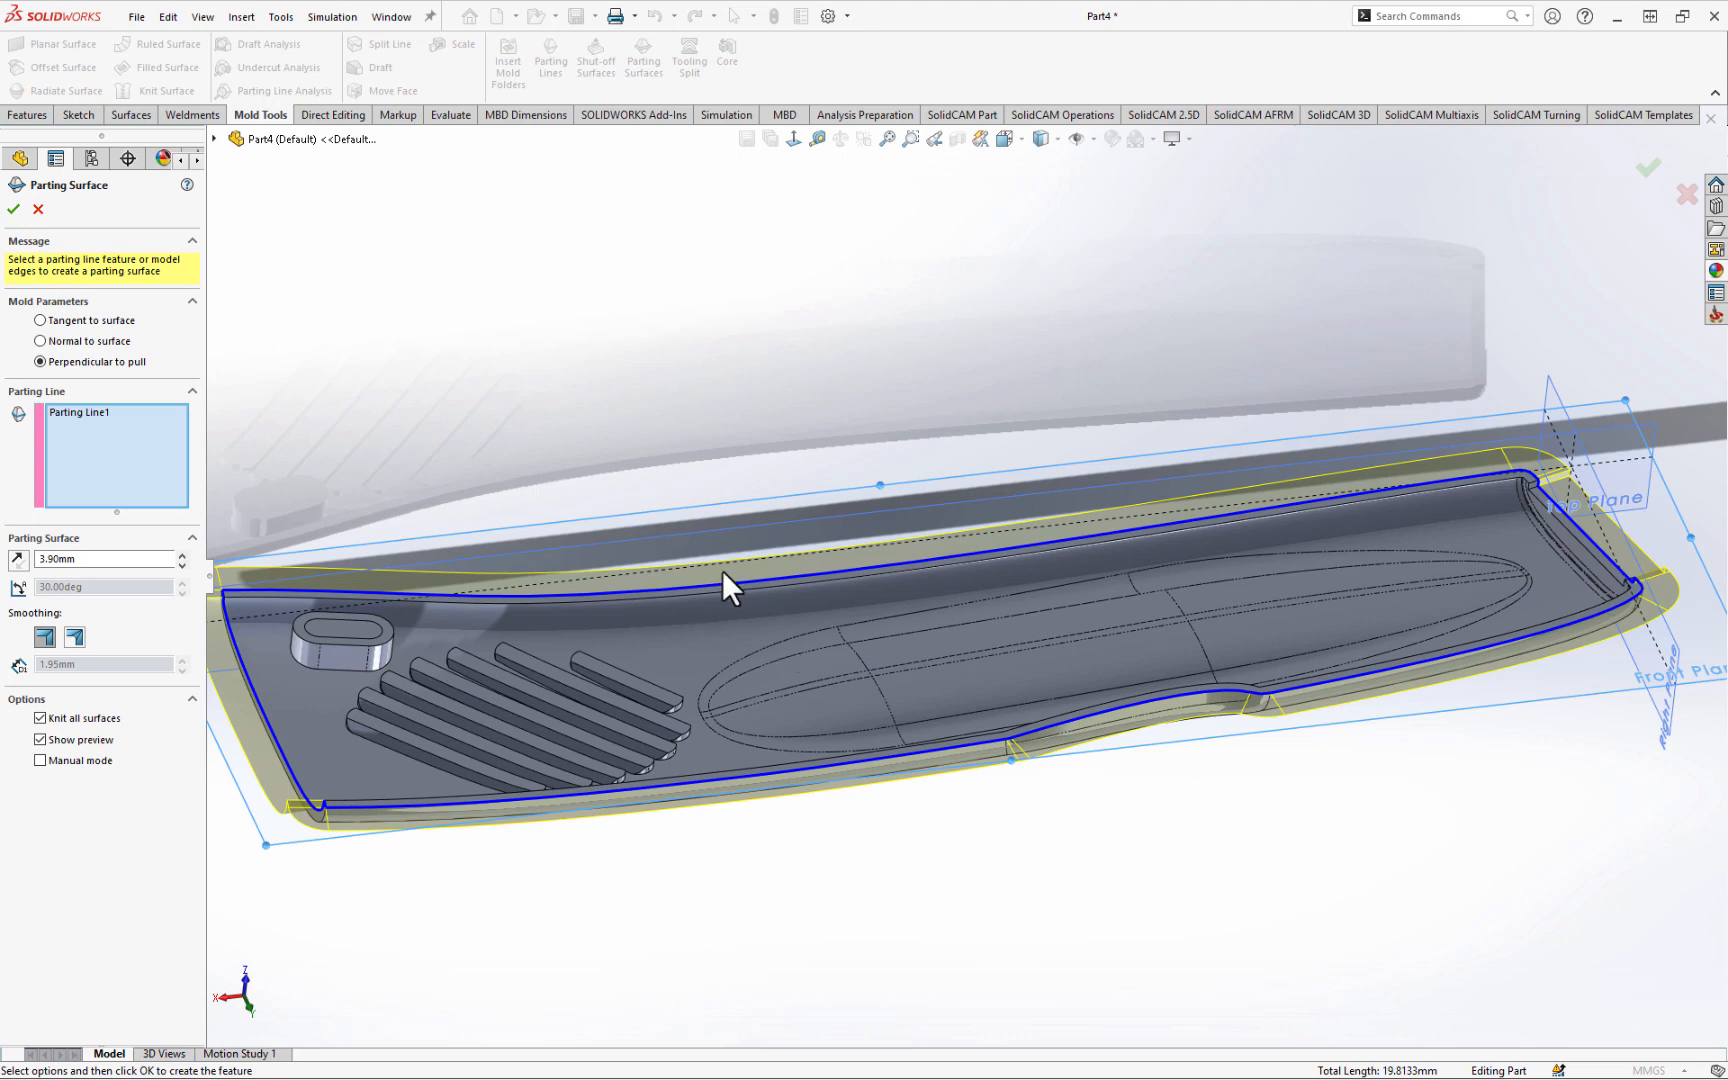
pyautogui.moveTo(944, 688); pyautogui.dragTo(1018, 674, button='middle')
pyautogui.scroll(2, 959, 670)
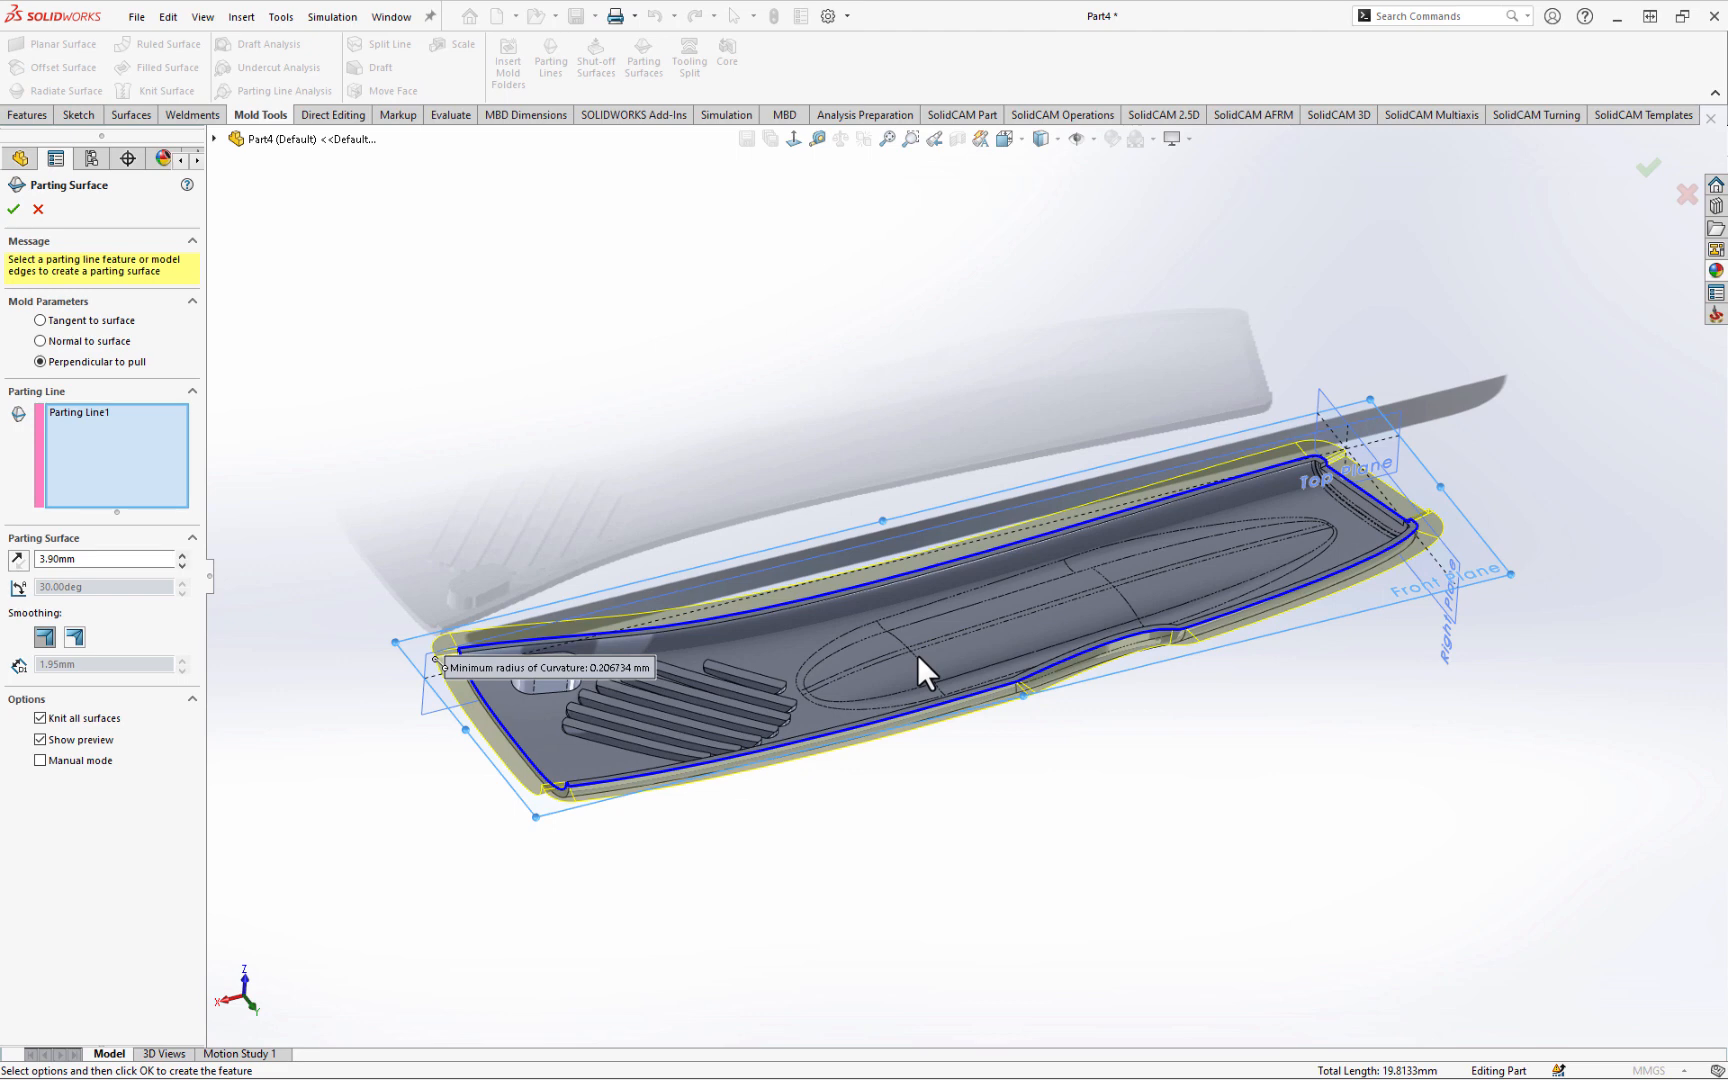
# - Set the parting surface's distance to 35 mm and check the extent of the preview around the body
pyautogui.click(183, 553)
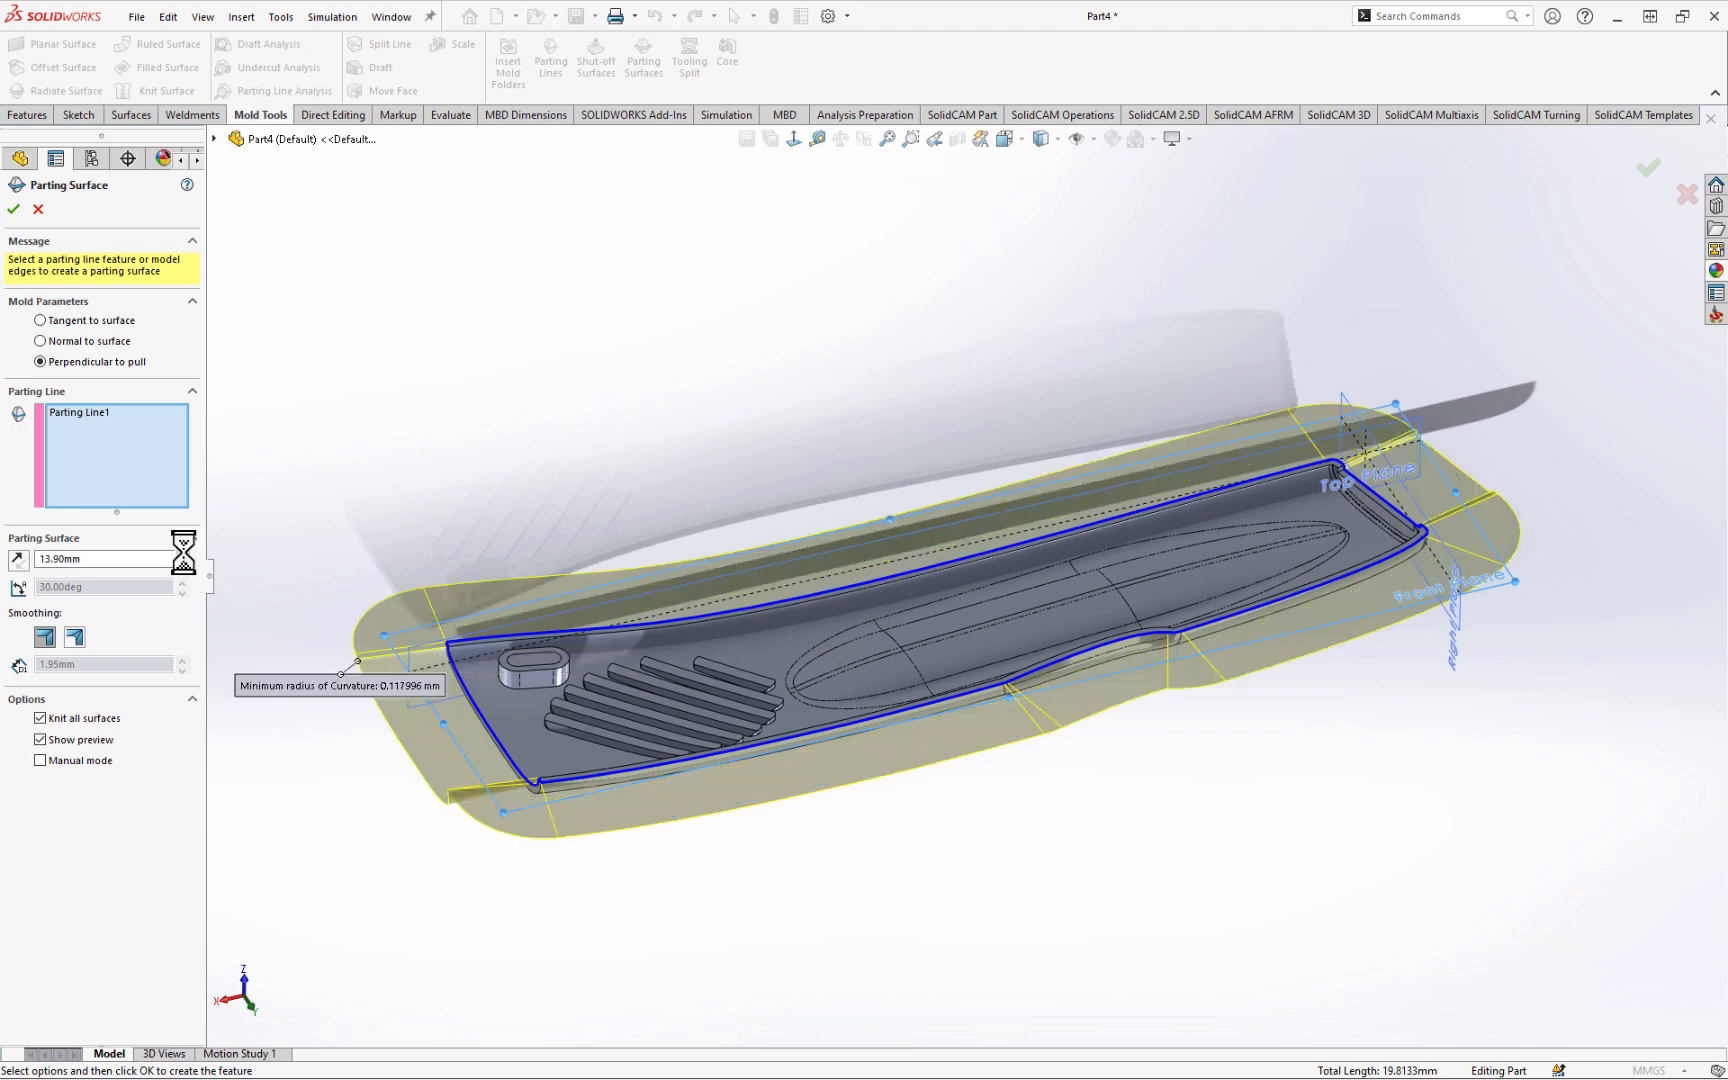
pyautogui.click(183, 553)
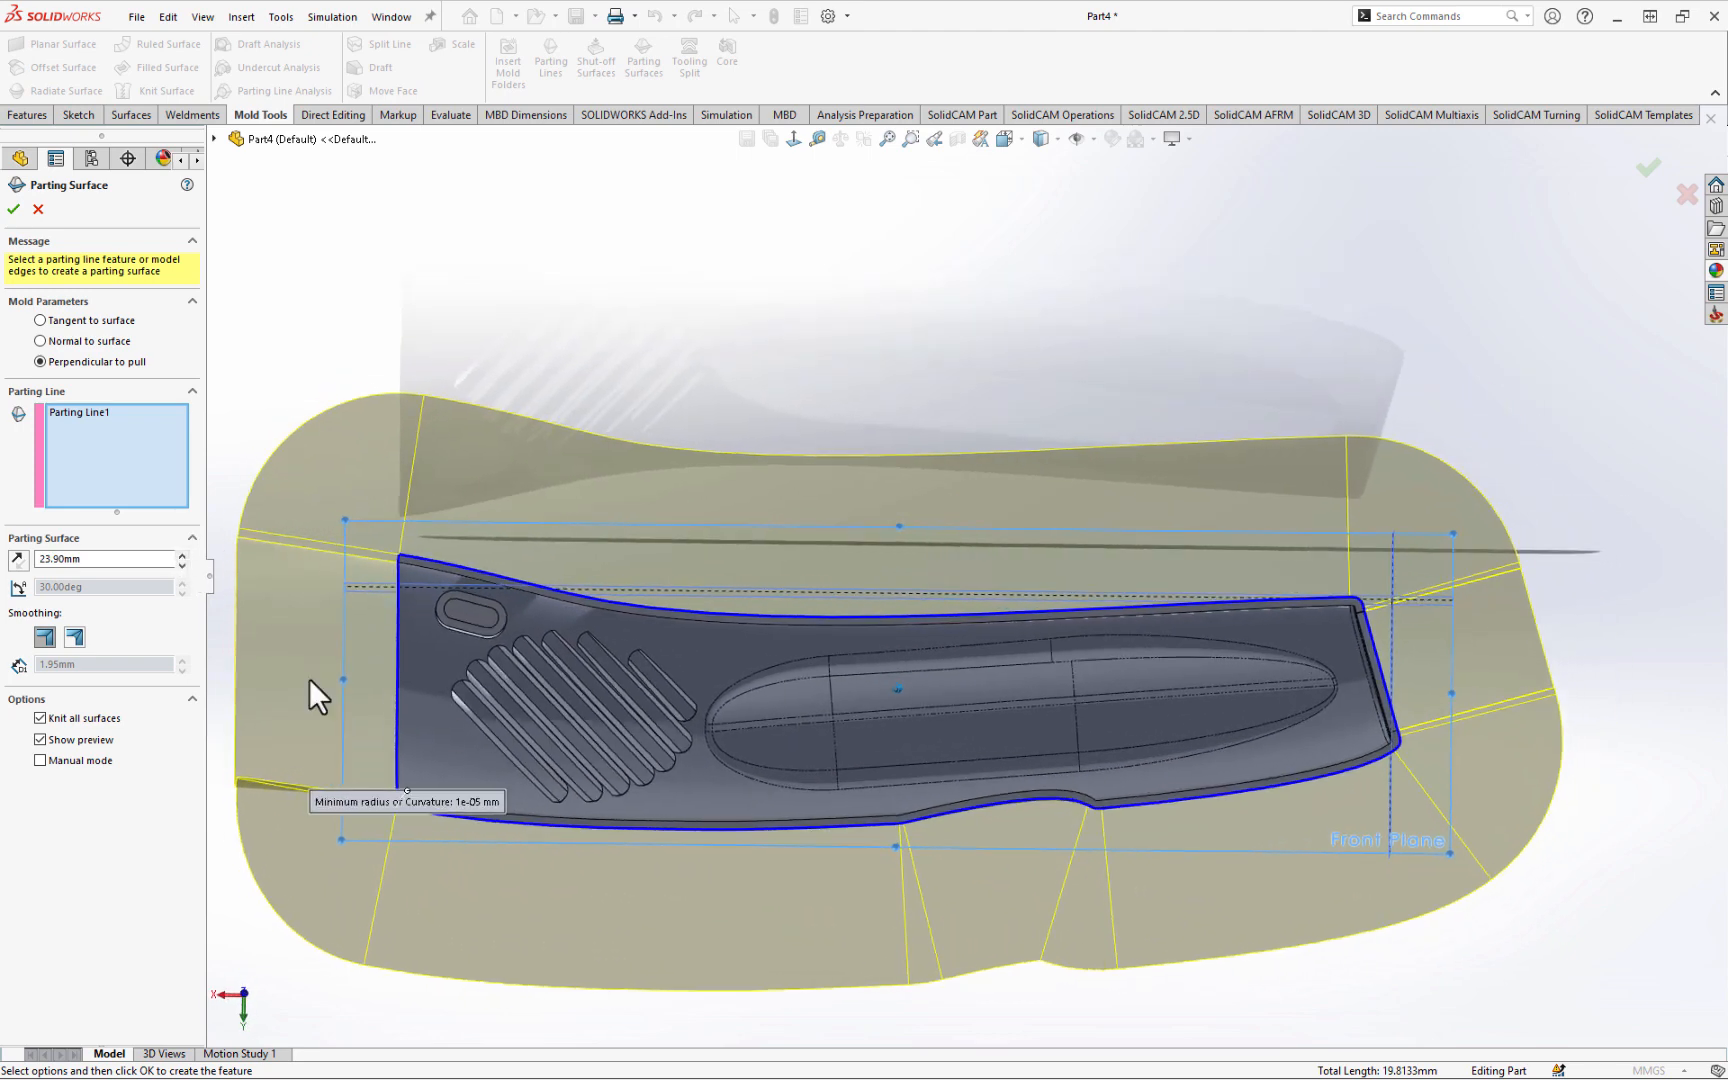
pyautogui.click(183, 553)
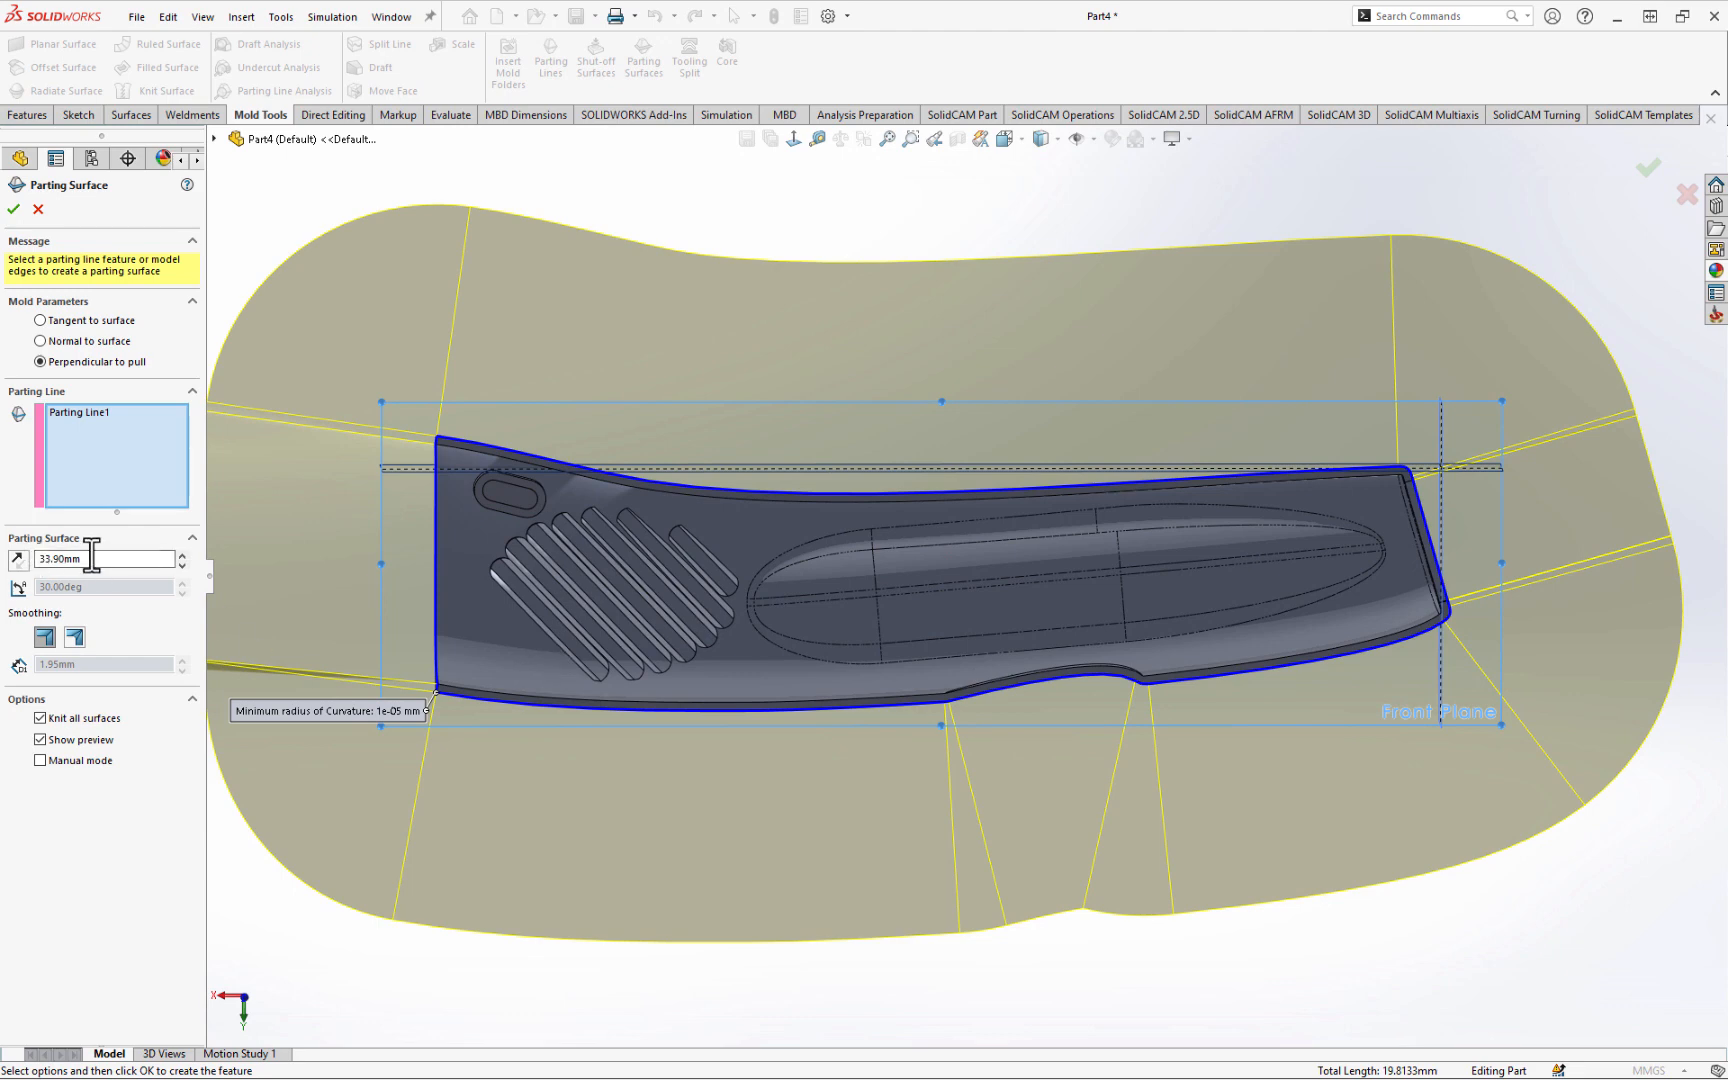
pyautogui.moveTo(92, 558); pyautogui.dragTo(0, 572)
pyautogui.write('35')
pyautogui.press('Return')
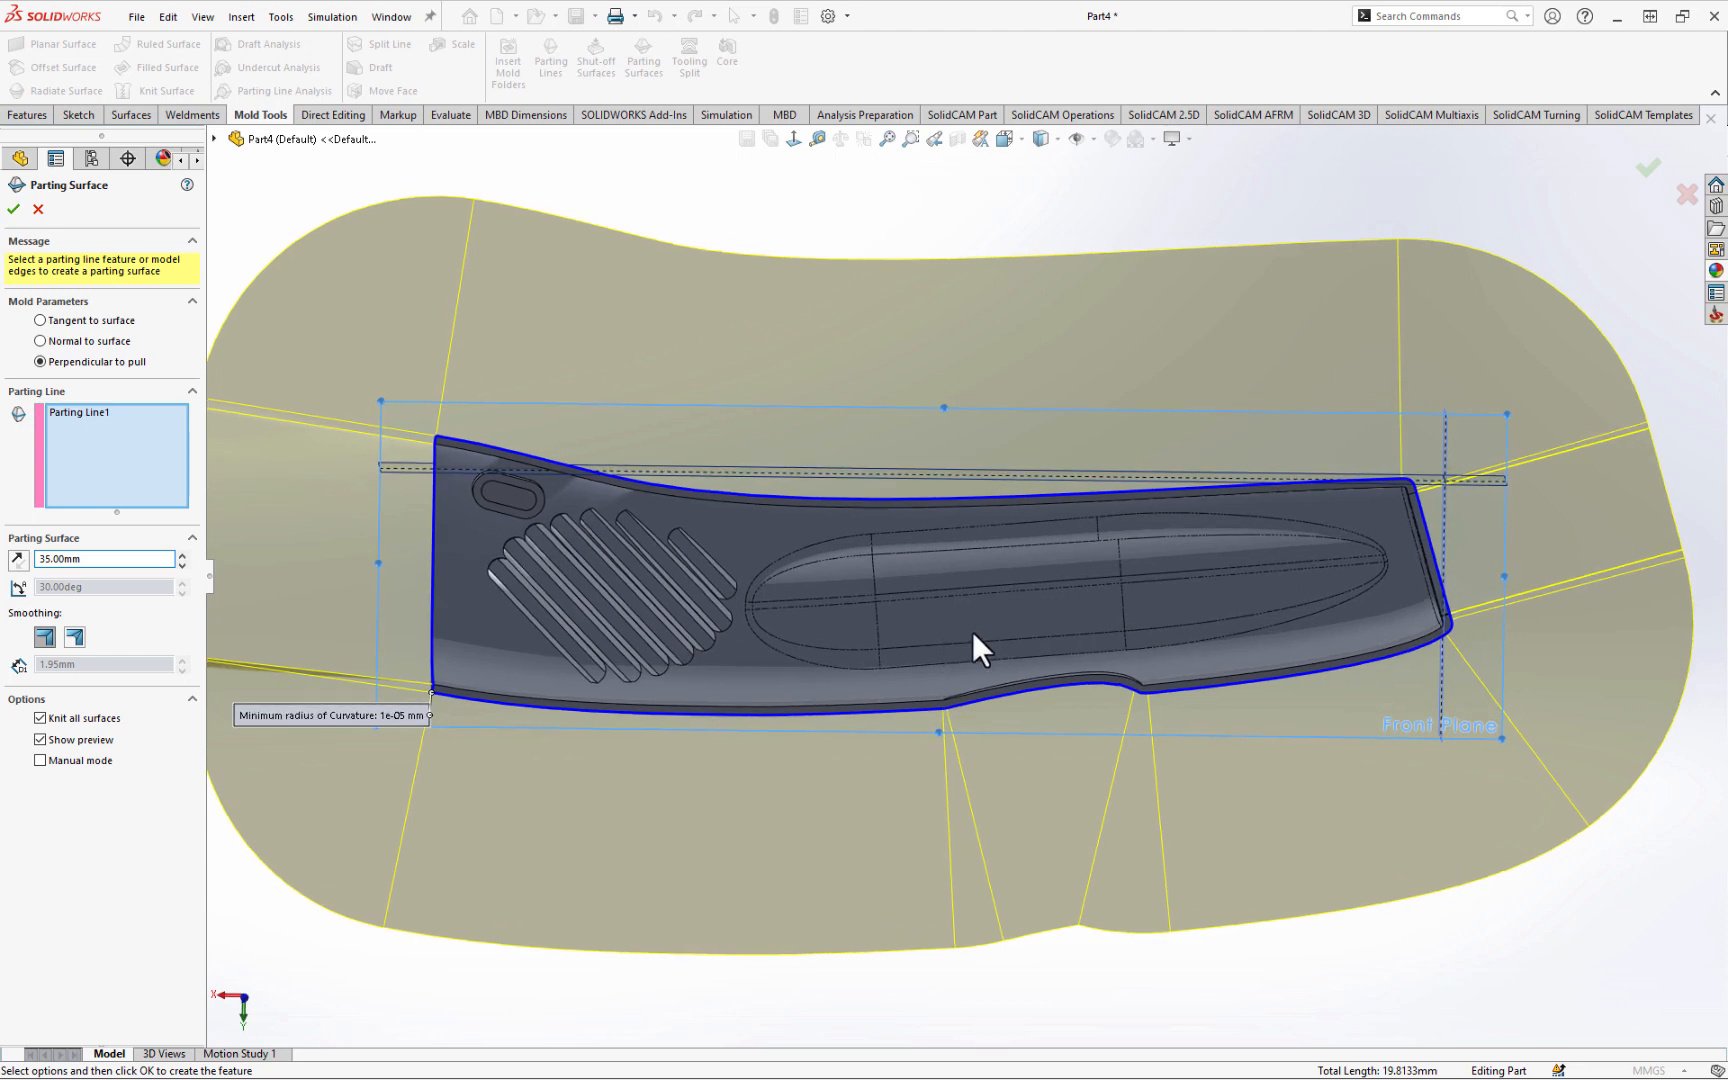
pyautogui.scroll(3, 973, 630)
pyautogui.moveTo(975, 626); pyautogui.dragTo(968, 624, button='middle')
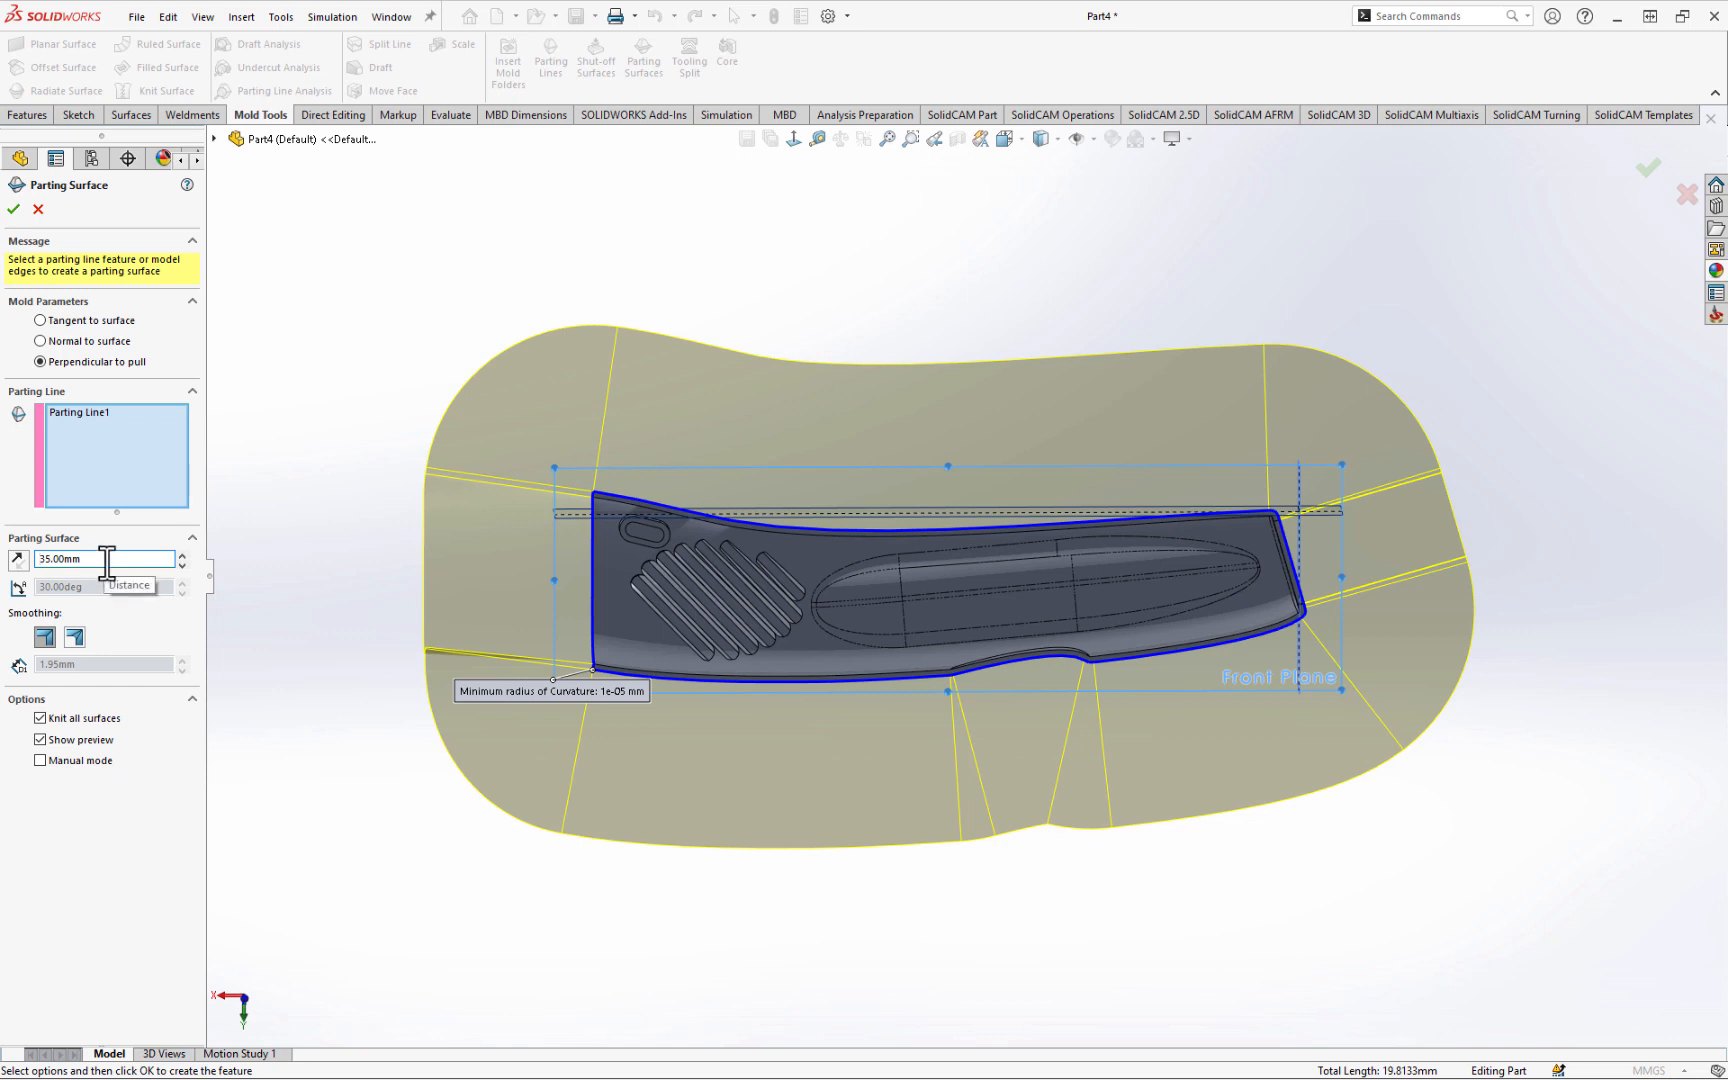
# - Set the parting surface's distance to 40 mm and inspect the preview at the stepped corners of the grooved end
pyautogui.moveTo(107, 562); pyautogui.dragTo(40, 562)
pyautogui.write('40')
pyautogui.press('Return')
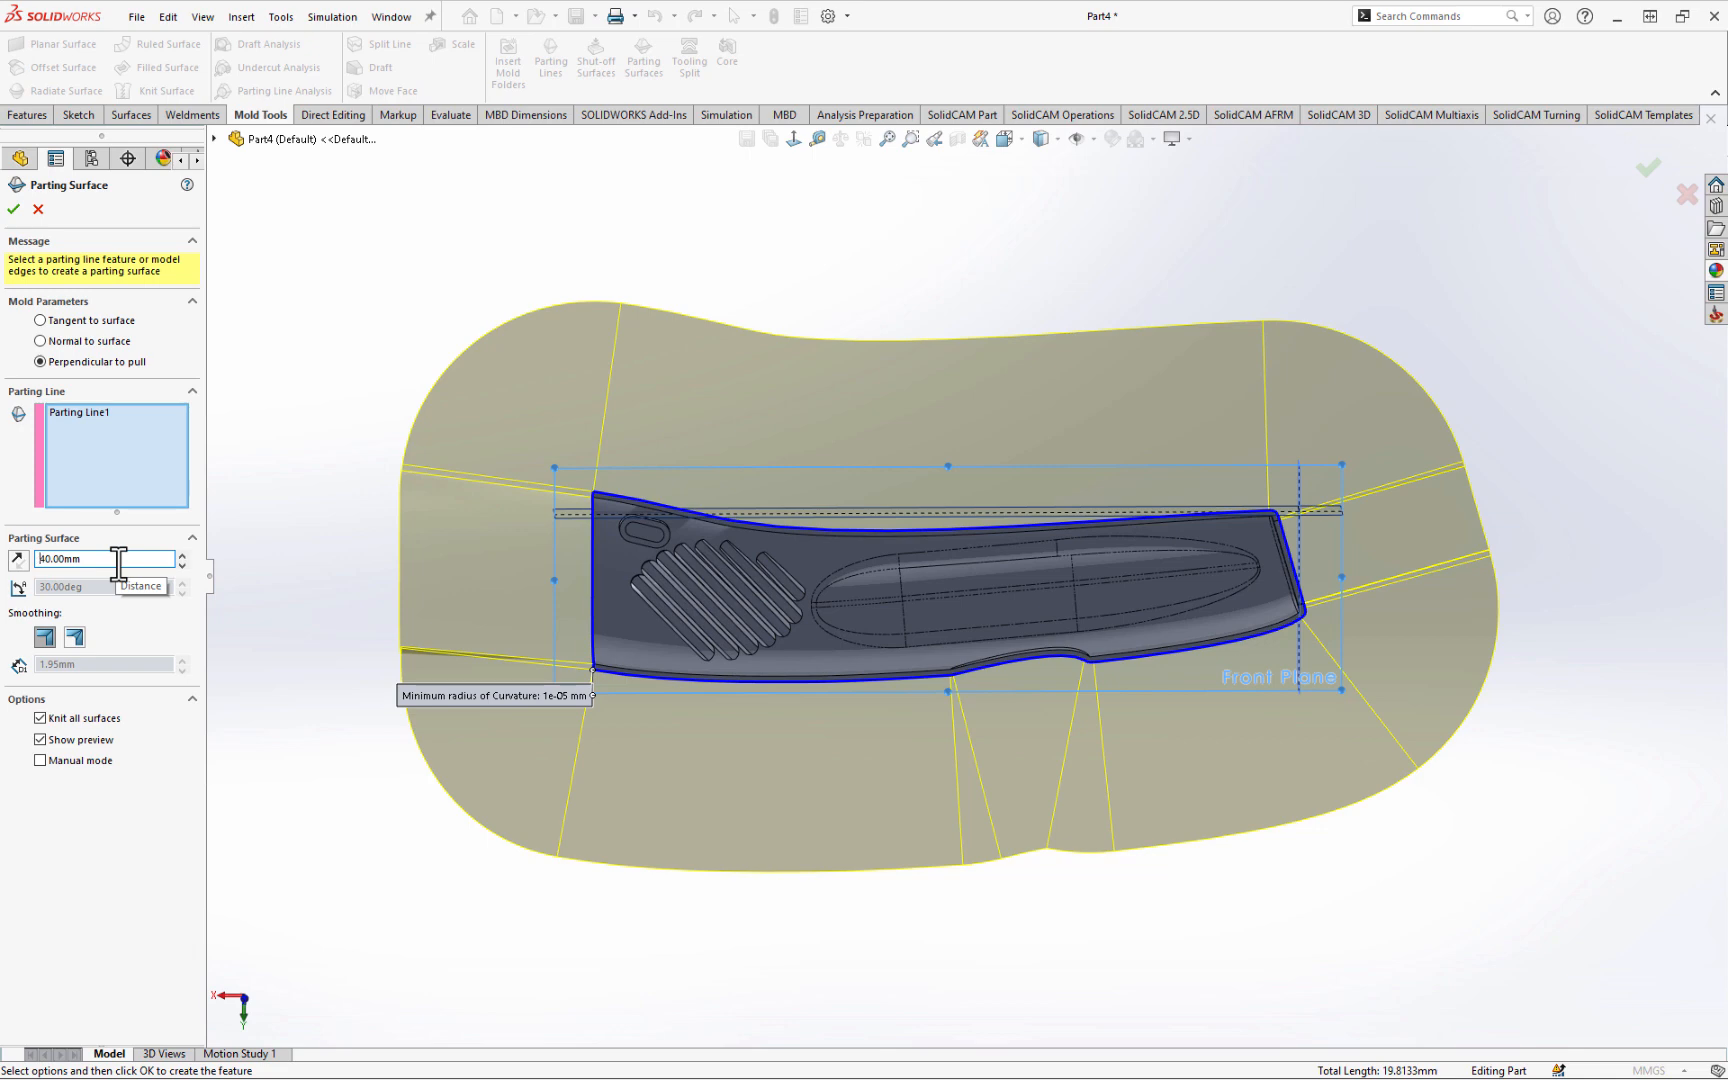
pyautogui.moveTo(764, 688); pyautogui.dragTo(1197, 803, button='middle')
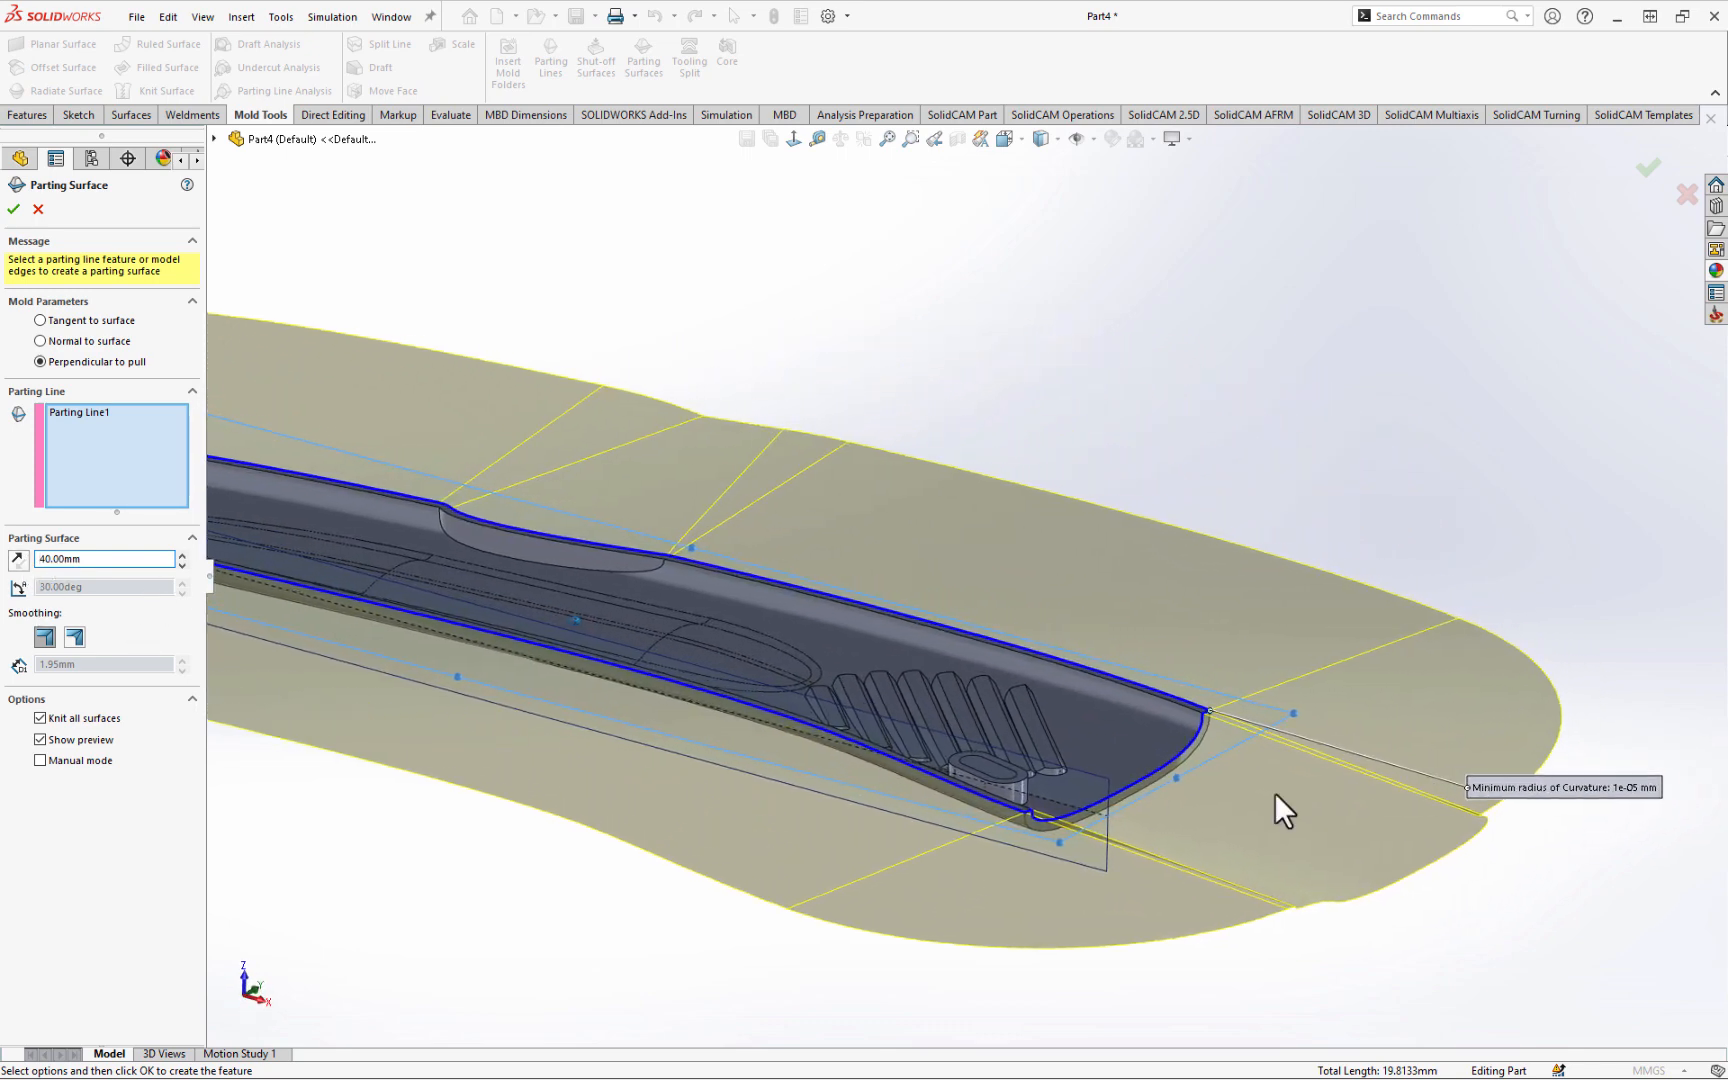
pyautogui.scroll(-5, 1245, 680)
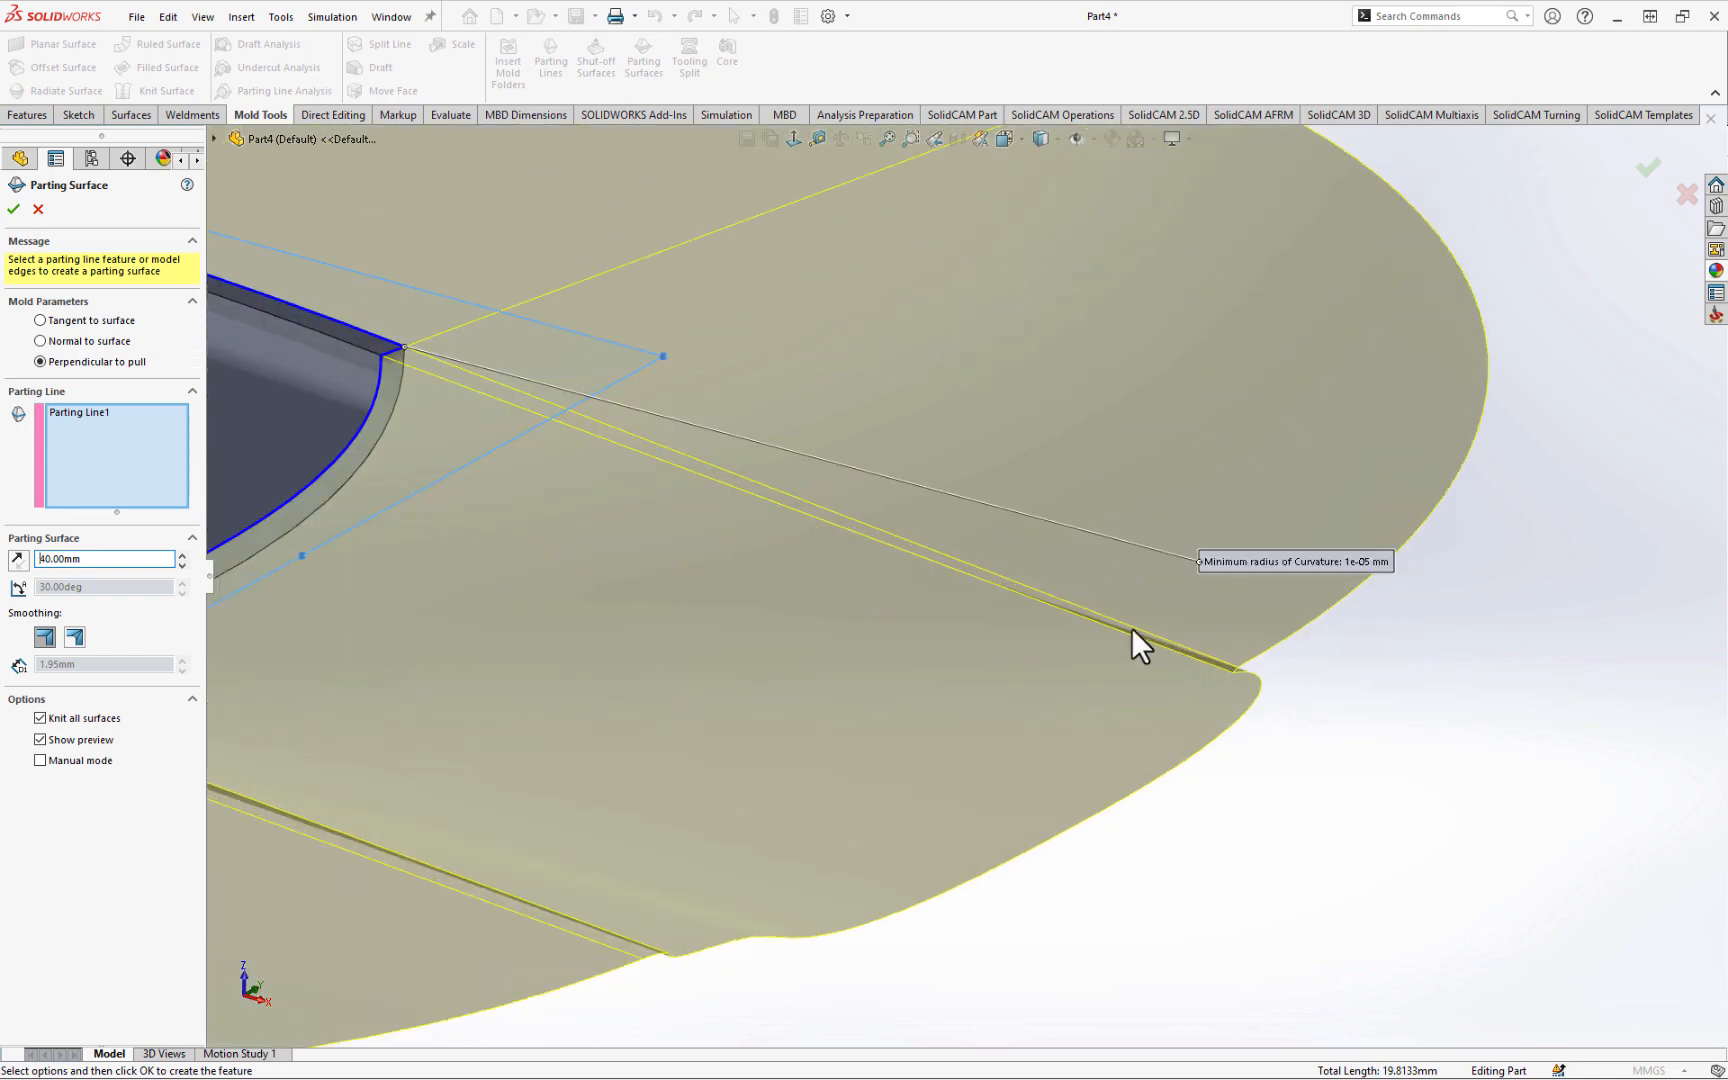
pyautogui.moveTo(1131, 626); pyautogui.dragTo(1096, 578, button='middle')
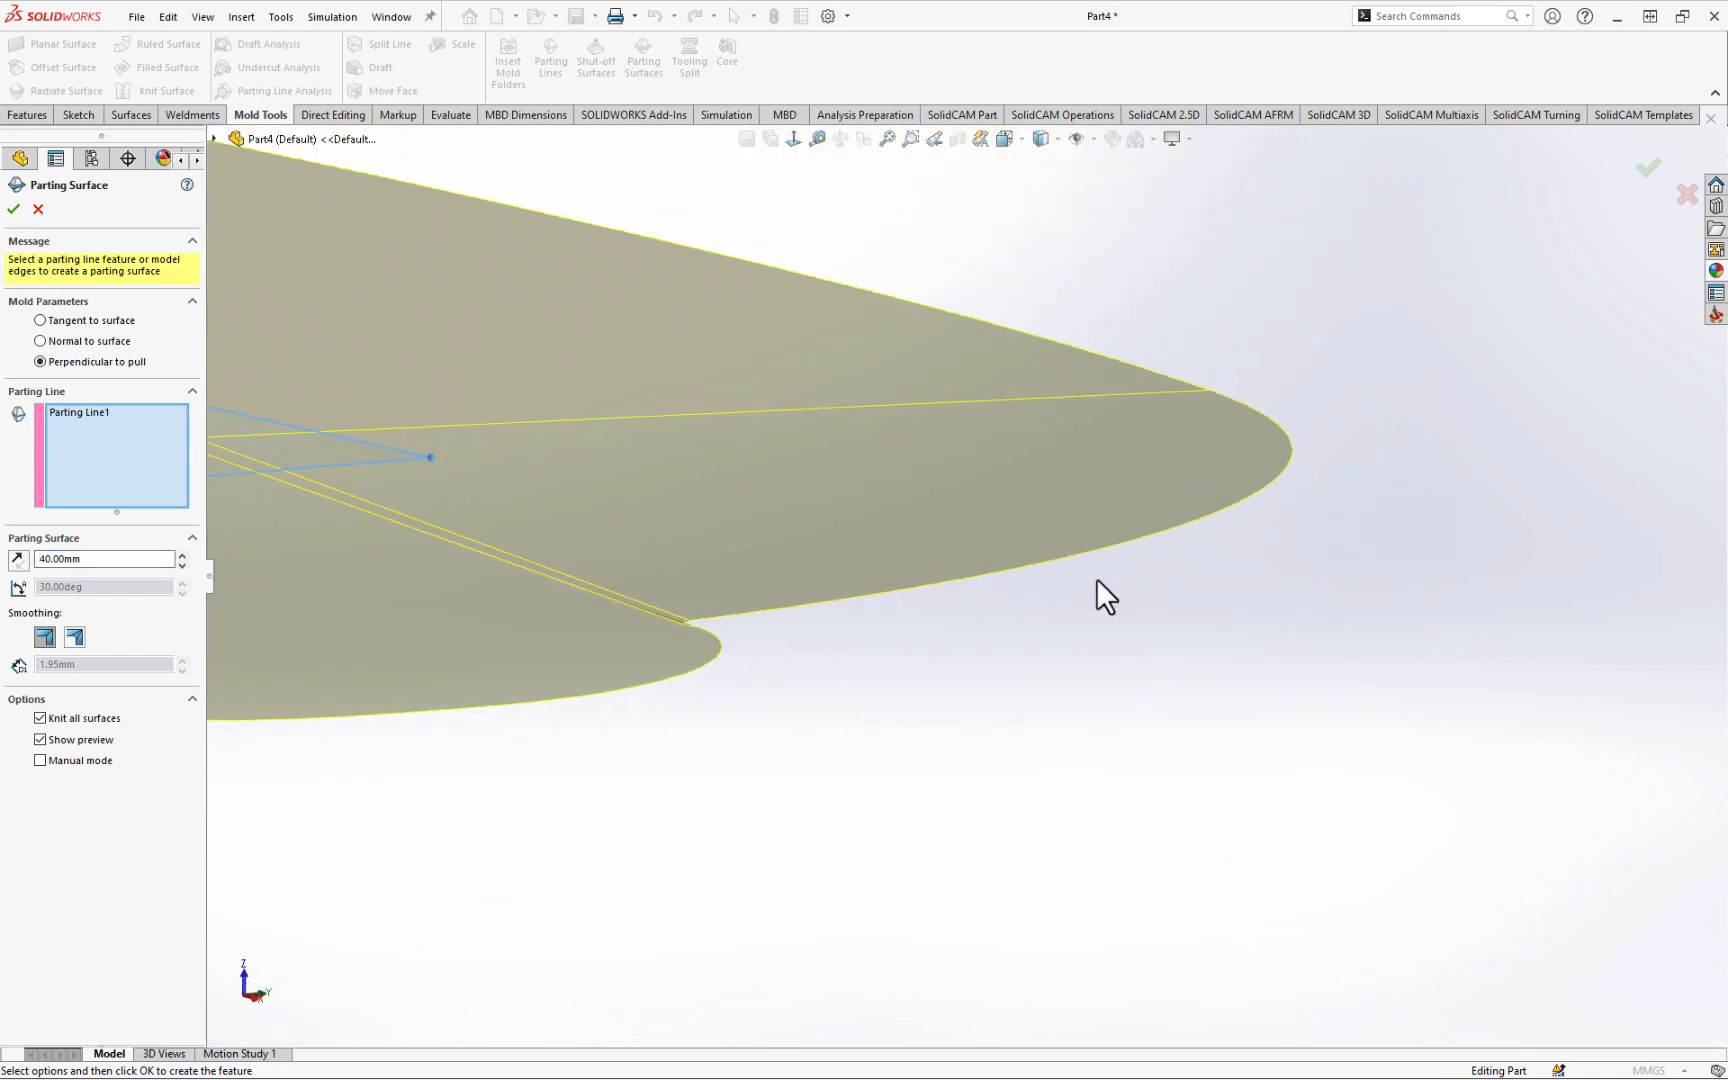
pyautogui.scroll(-5, 1096, 580)
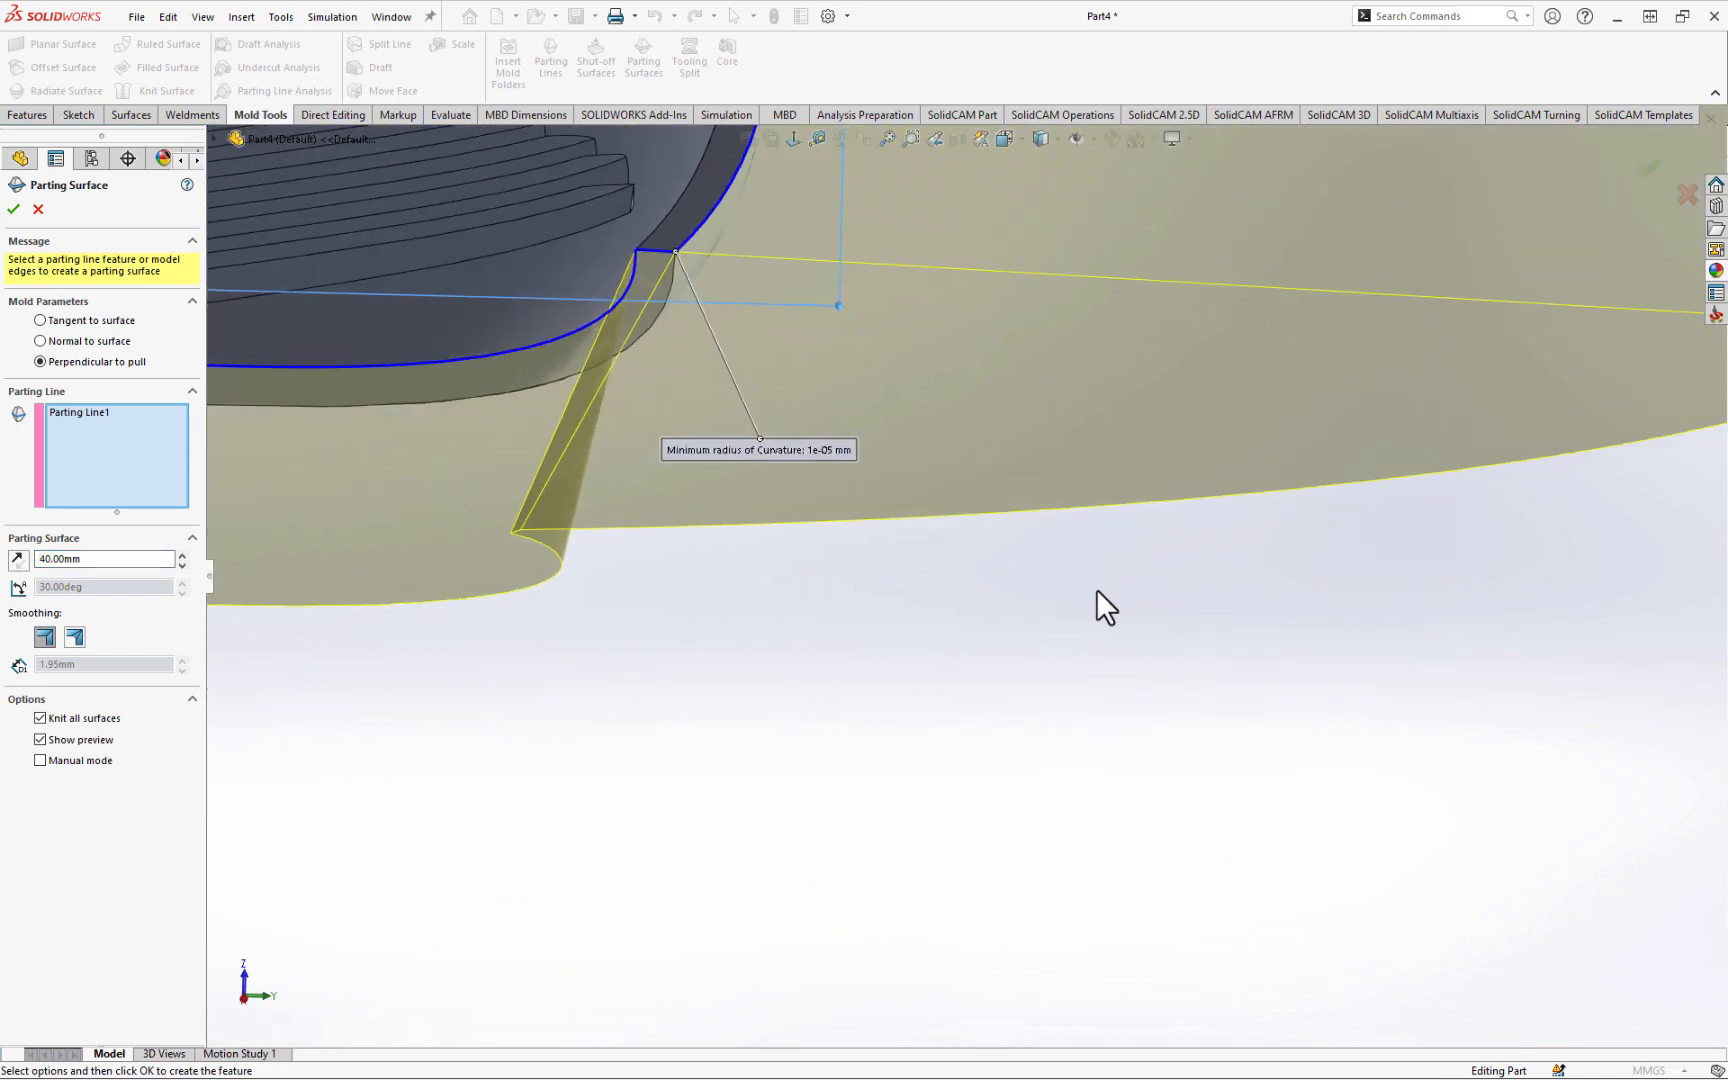
pyautogui.scroll(5, 1096, 589)
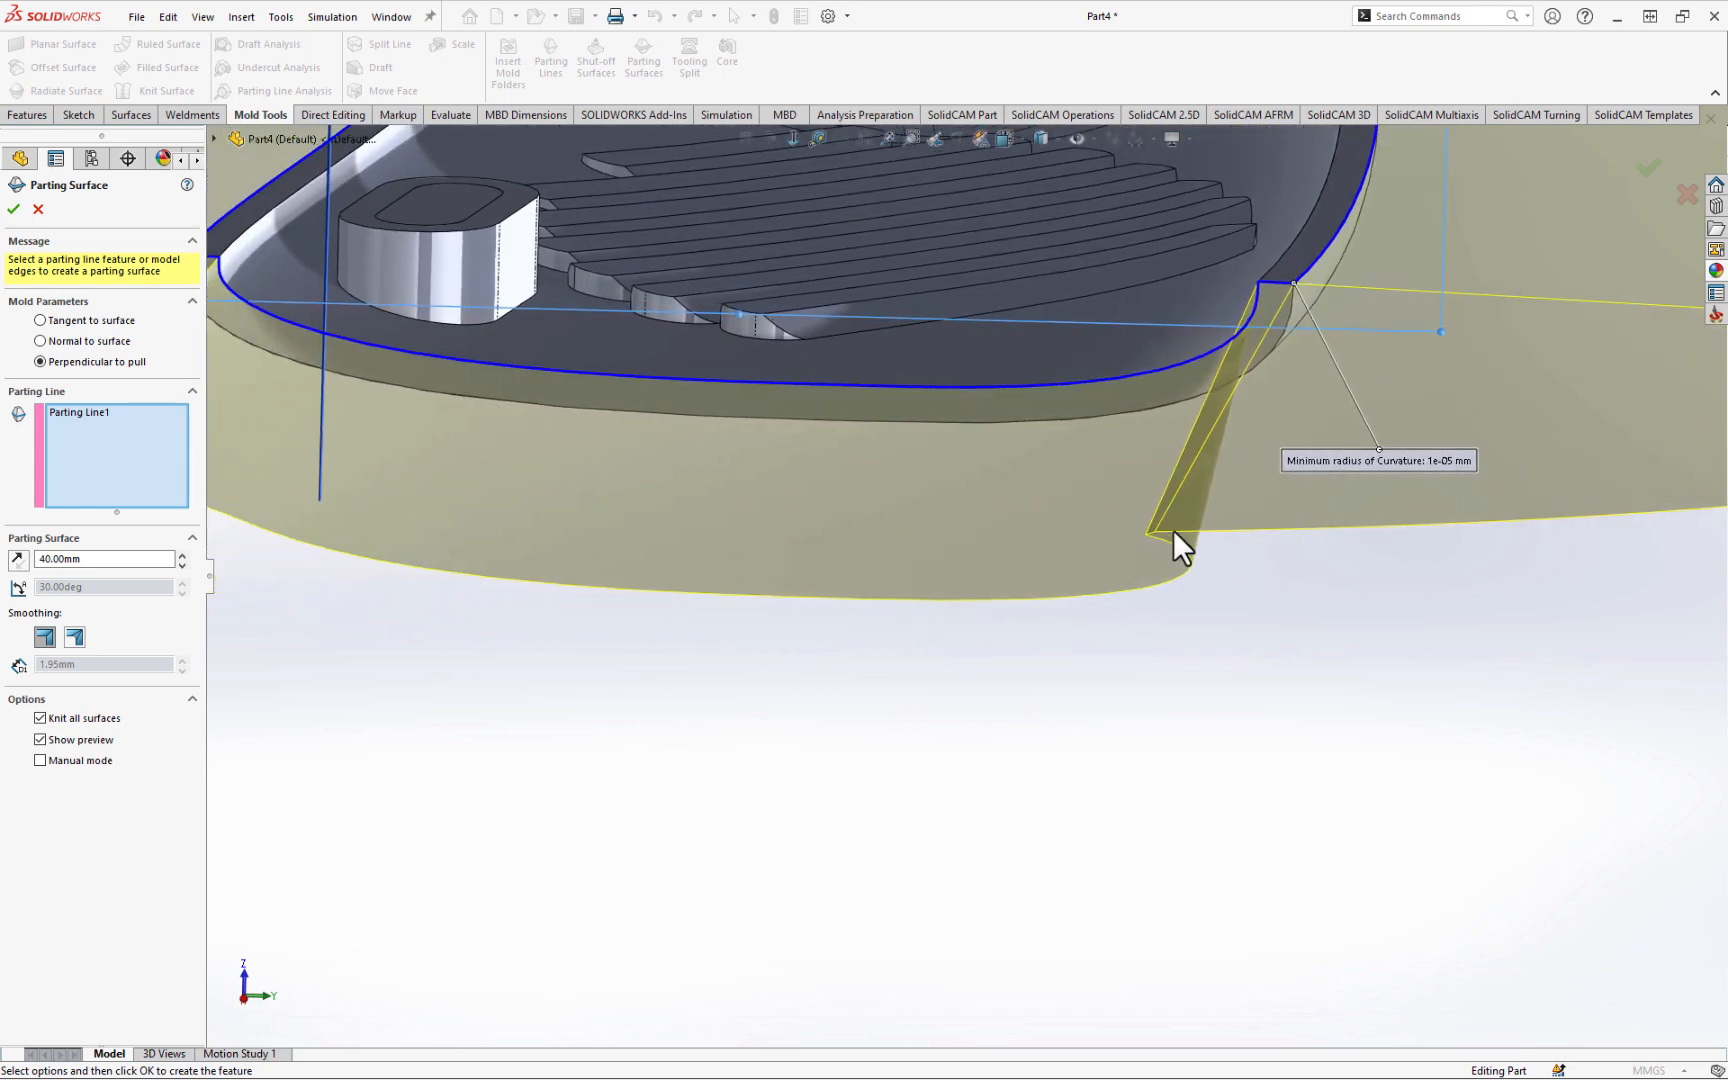
pyautogui.moveTo(1173, 529); pyautogui.dragTo(1334, 286, button='middle')
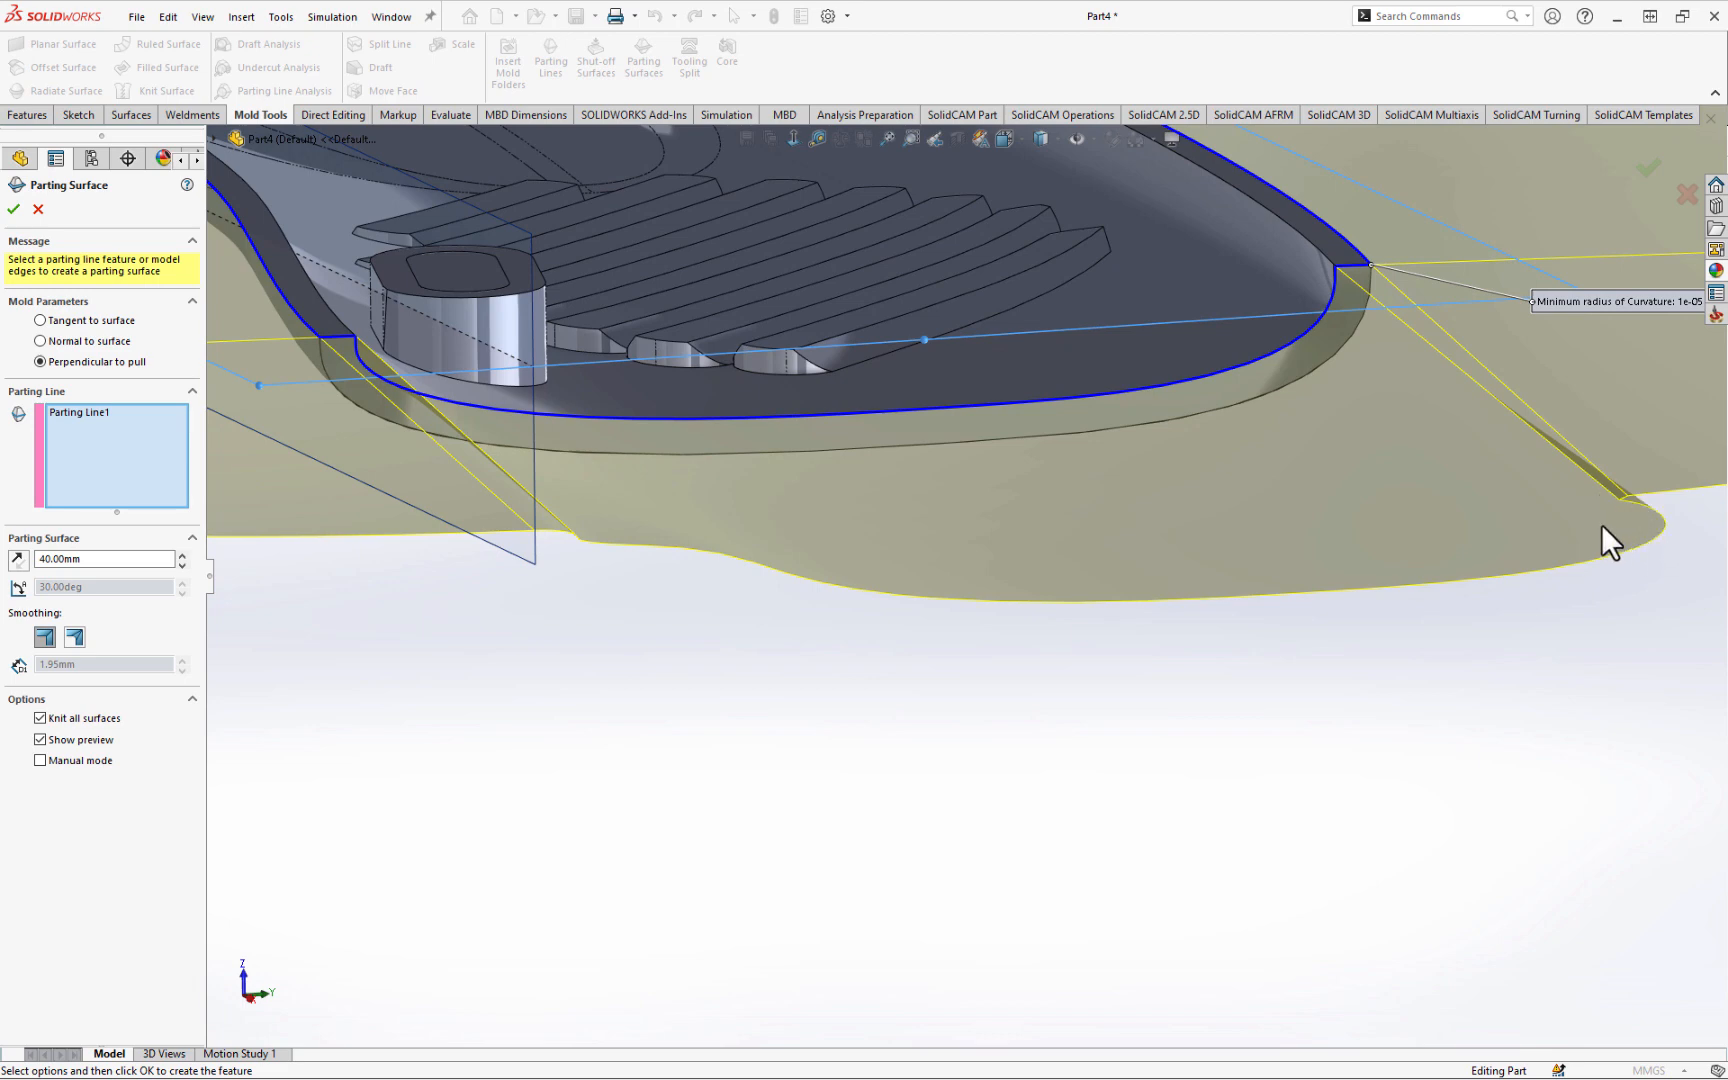
pyautogui.scroll(3, 1044, 618)
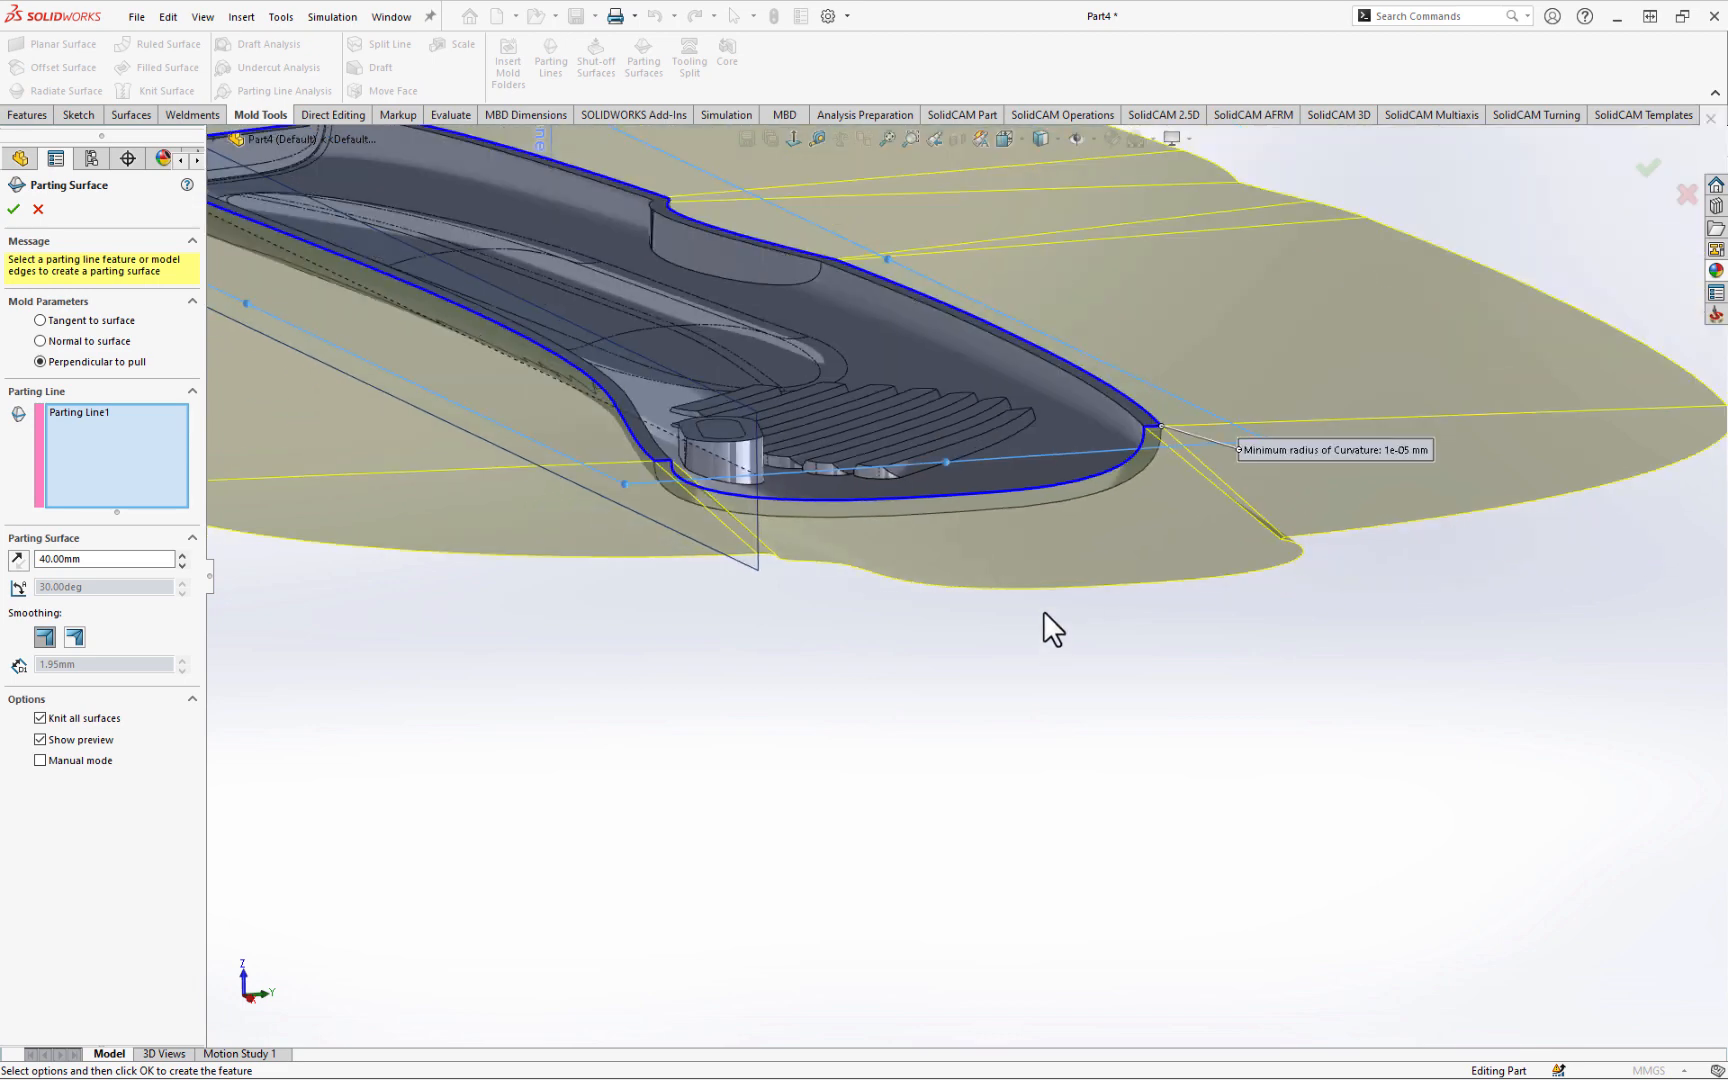
# - Switch the parting surface's smoothing from sharp to smooth with a distance of 10 mm and check the corner transitions
pyautogui.click(74, 638)
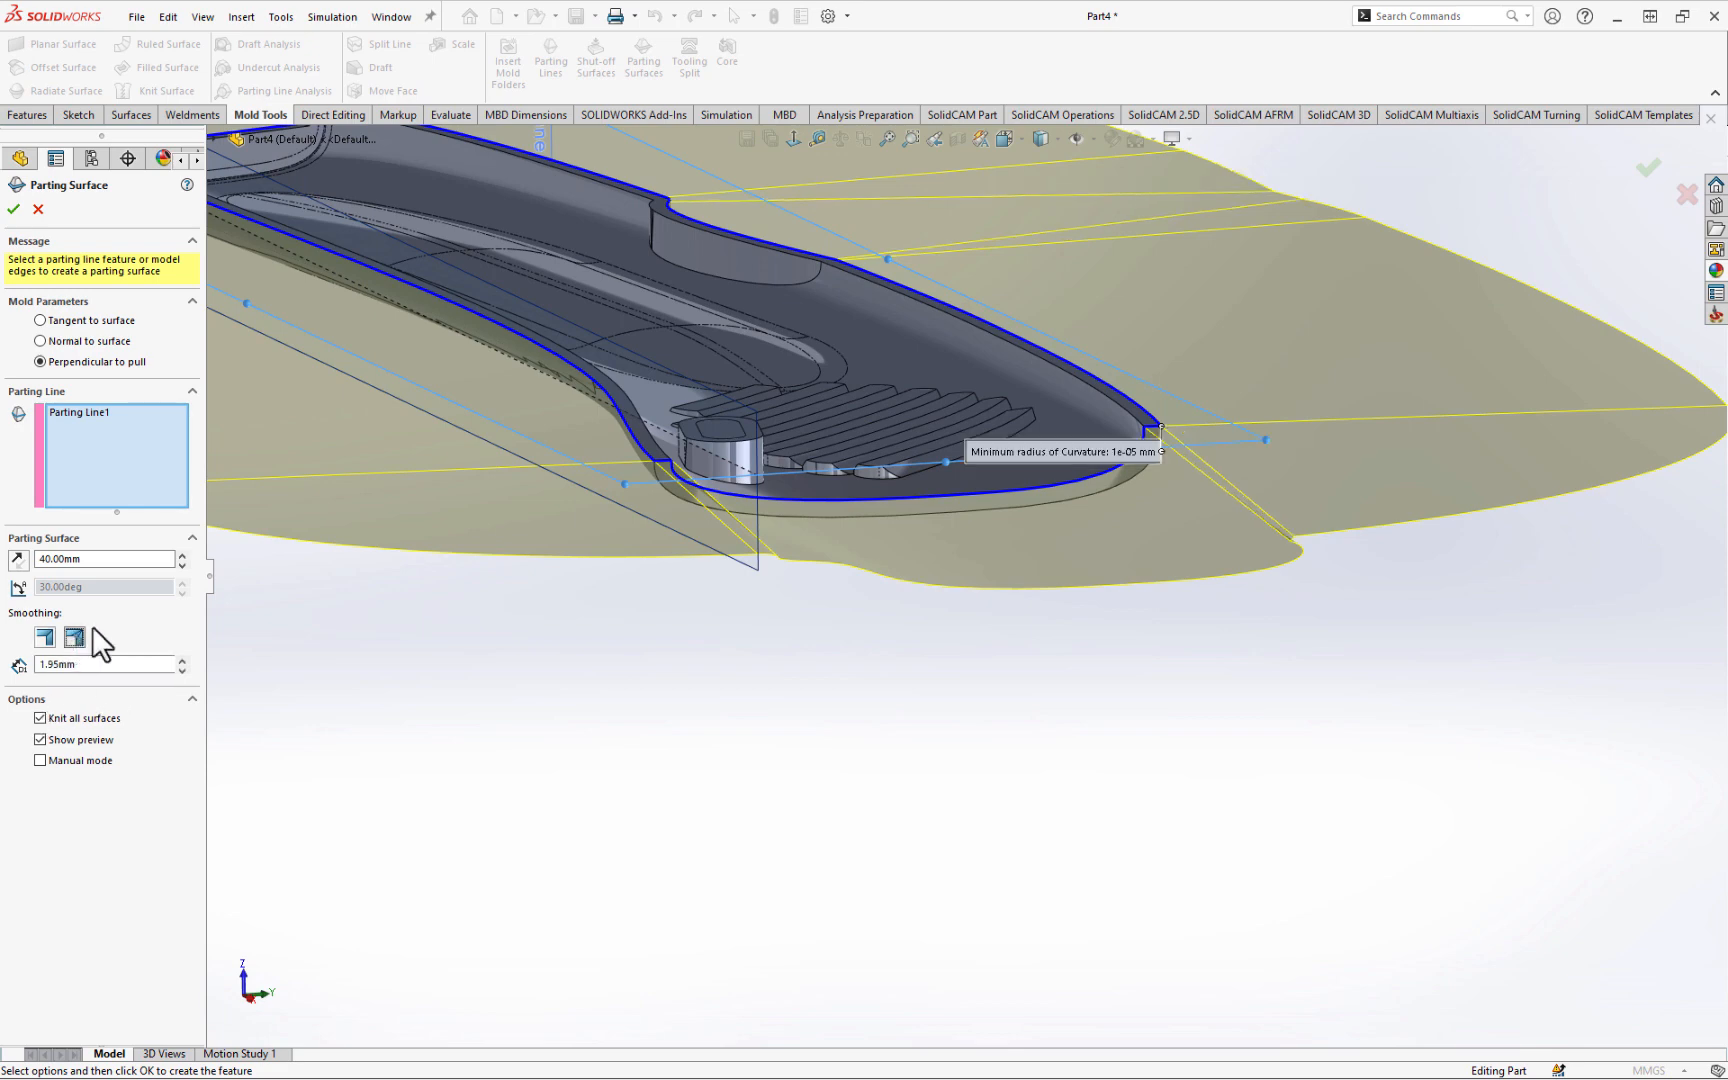
pyautogui.scroll(-2, 1269, 497)
pyautogui.moveTo(1230, 598)
pyautogui.mouseDown(button='middle')
pyautogui.moveTo(1207, 540)
pyautogui.moveTo(1203, 586)
pyautogui.mouseUp(button='middle')
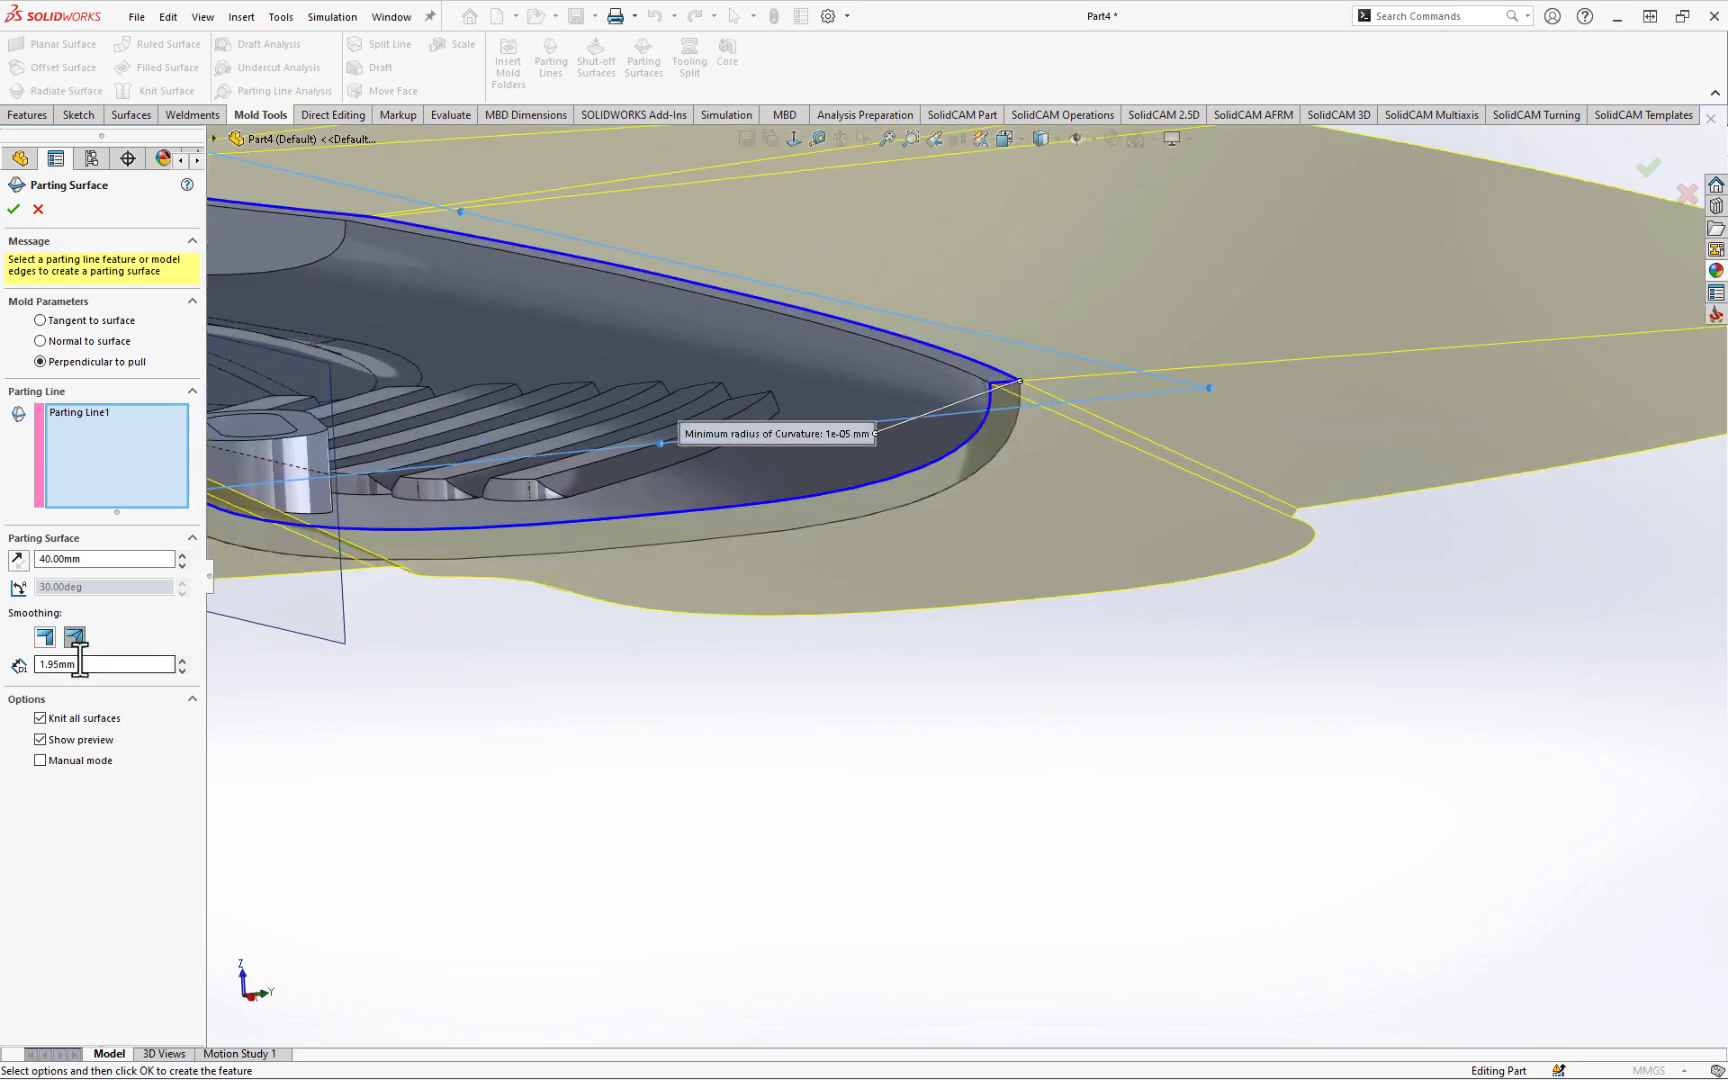
pyautogui.click(43, 637)
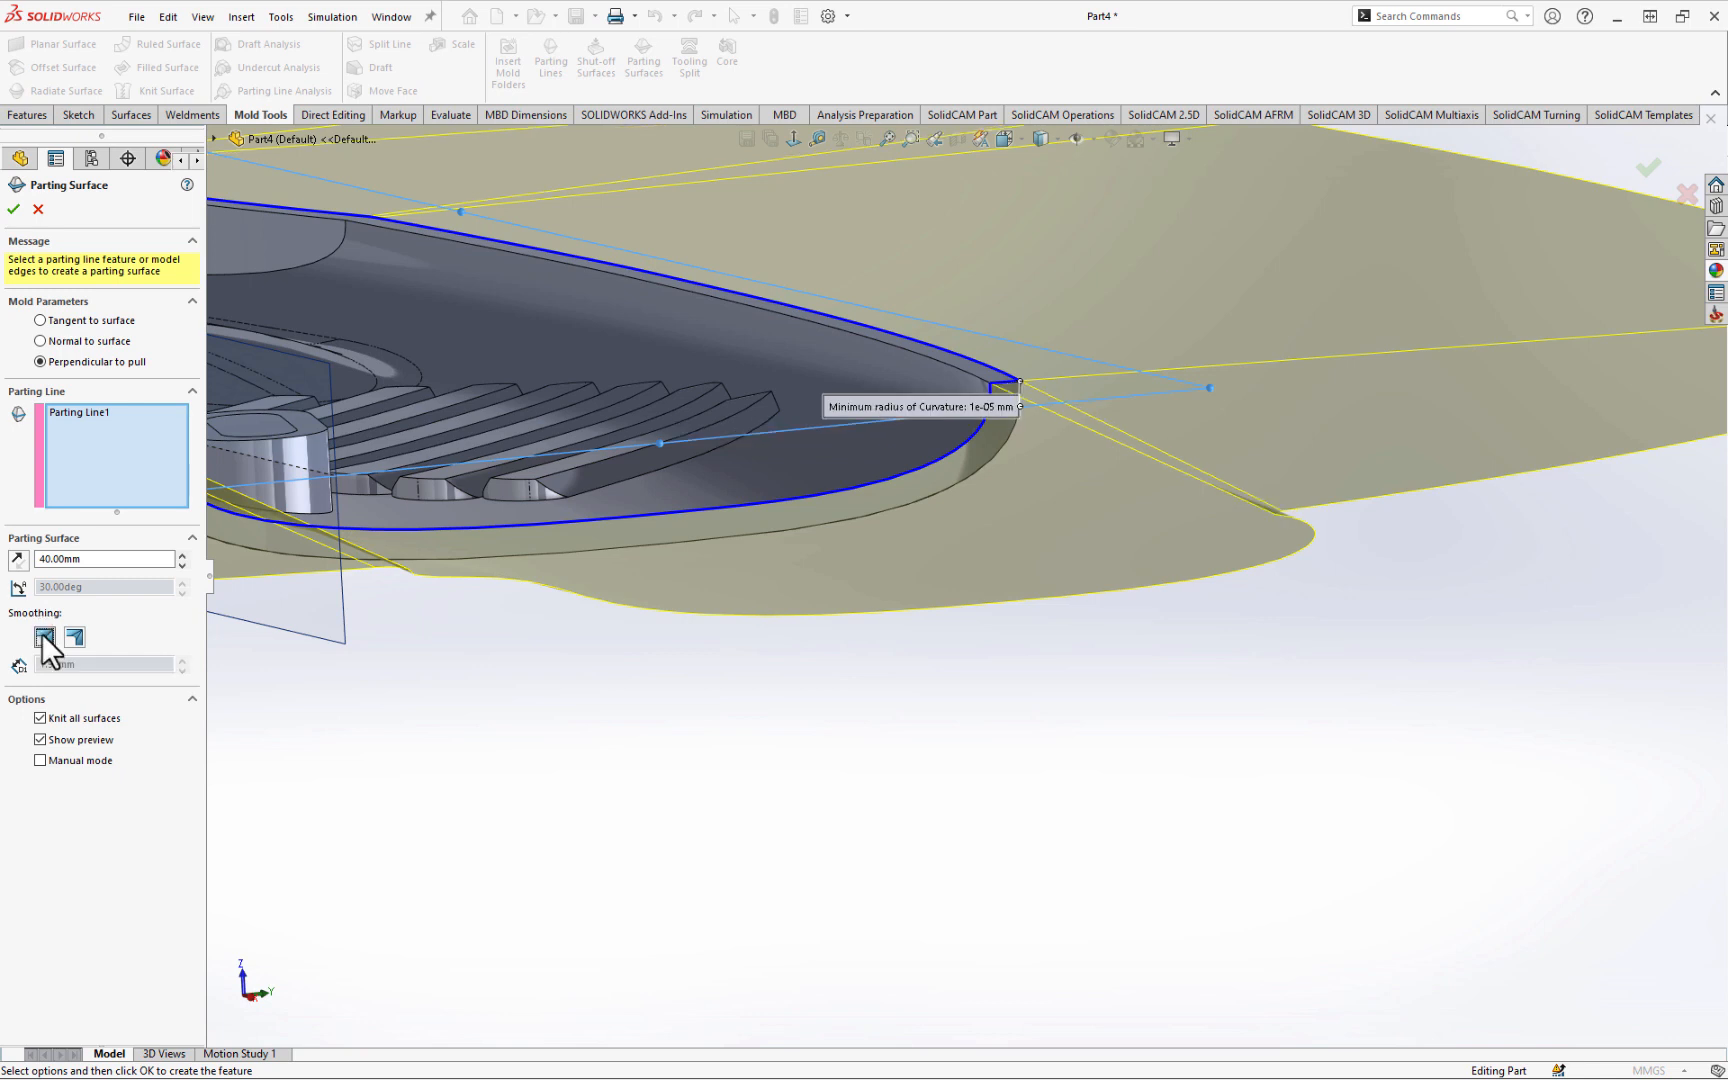
pyautogui.click(74, 638)
pyautogui.moveTo(100, 664); pyautogui.dragTo(4, 668)
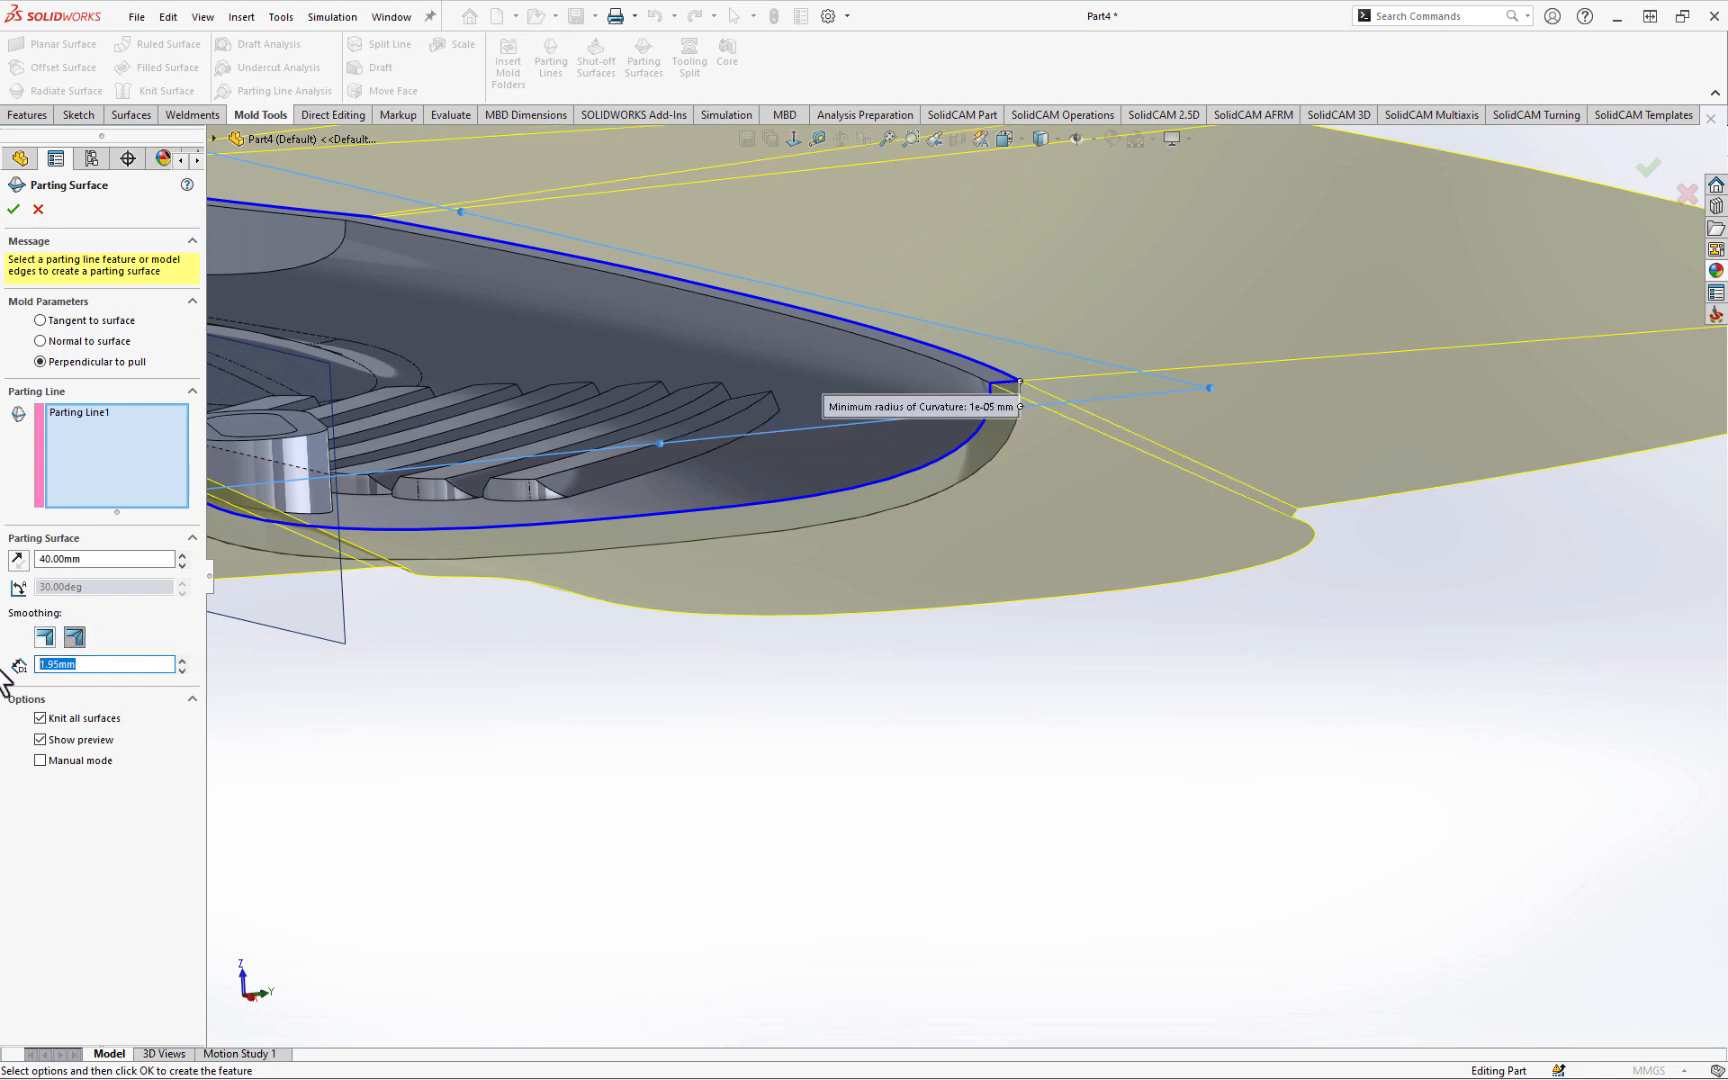
pyautogui.write('10')
pyautogui.press('Return')
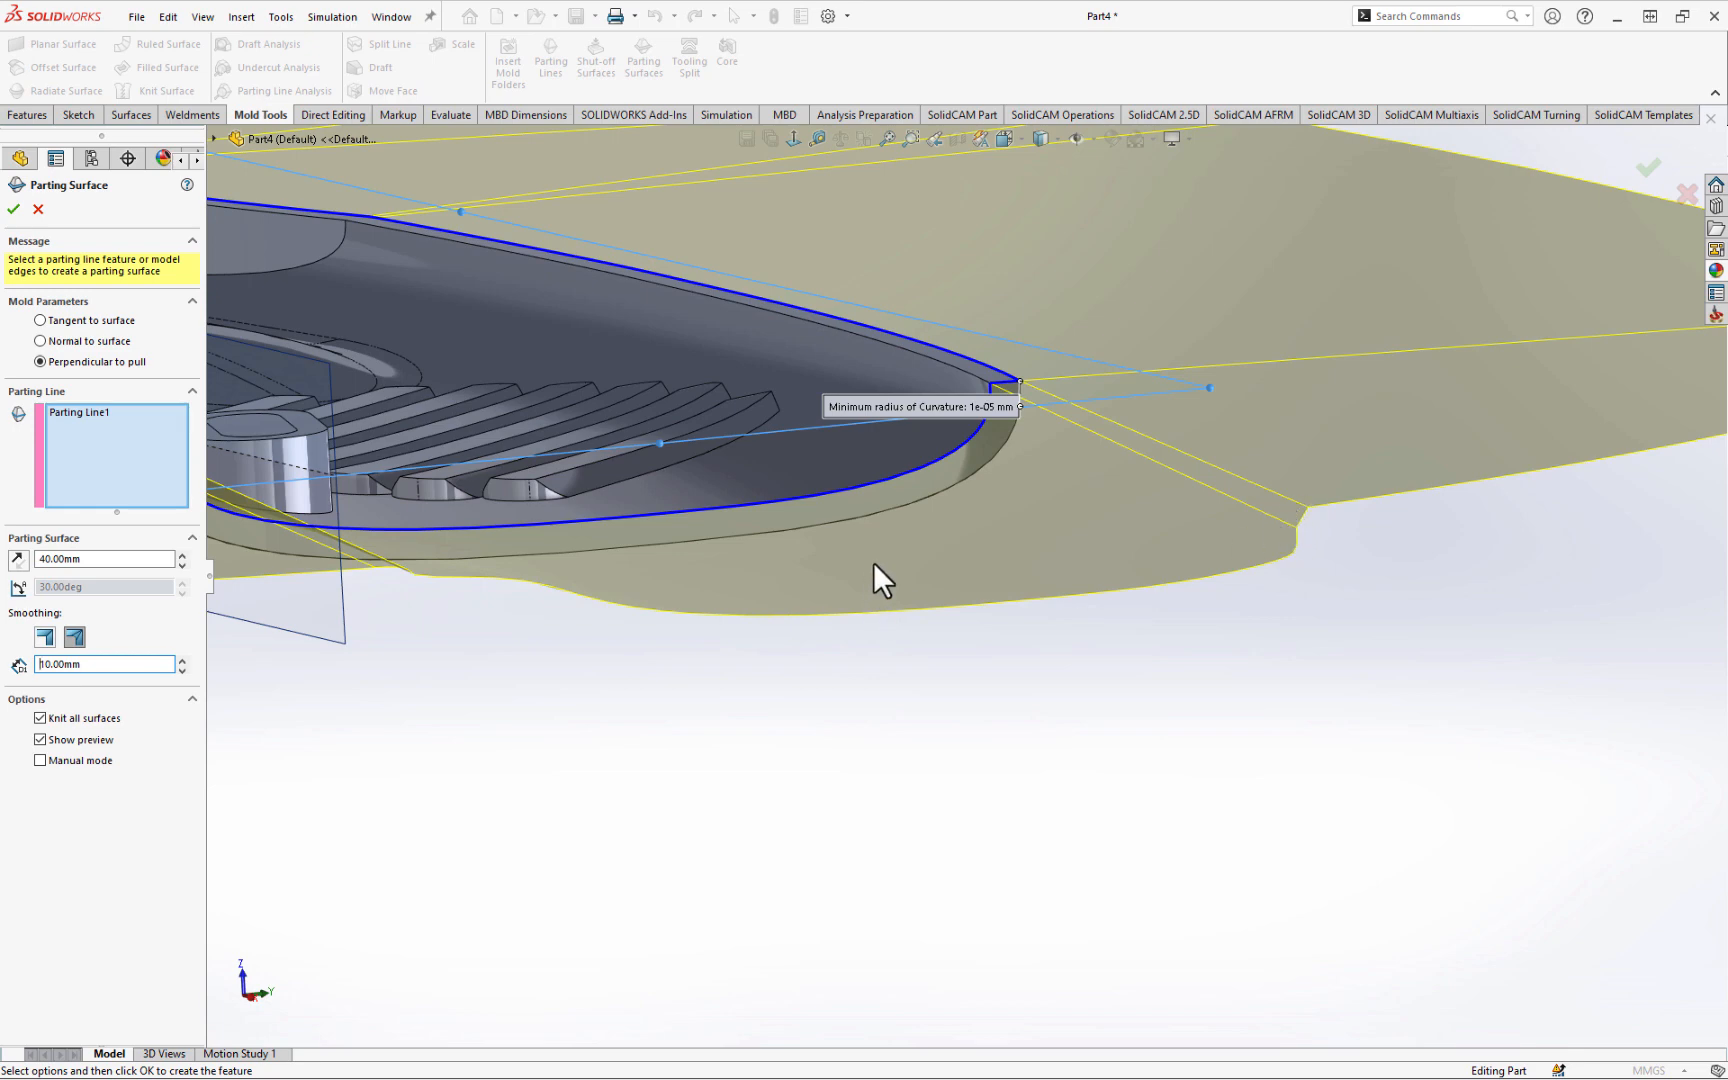
pyautogui.scroll(5, 873, 562)
pyautogui.moveTo(915, 634); pyautogui.dragTo(1247, 621, button='middle')
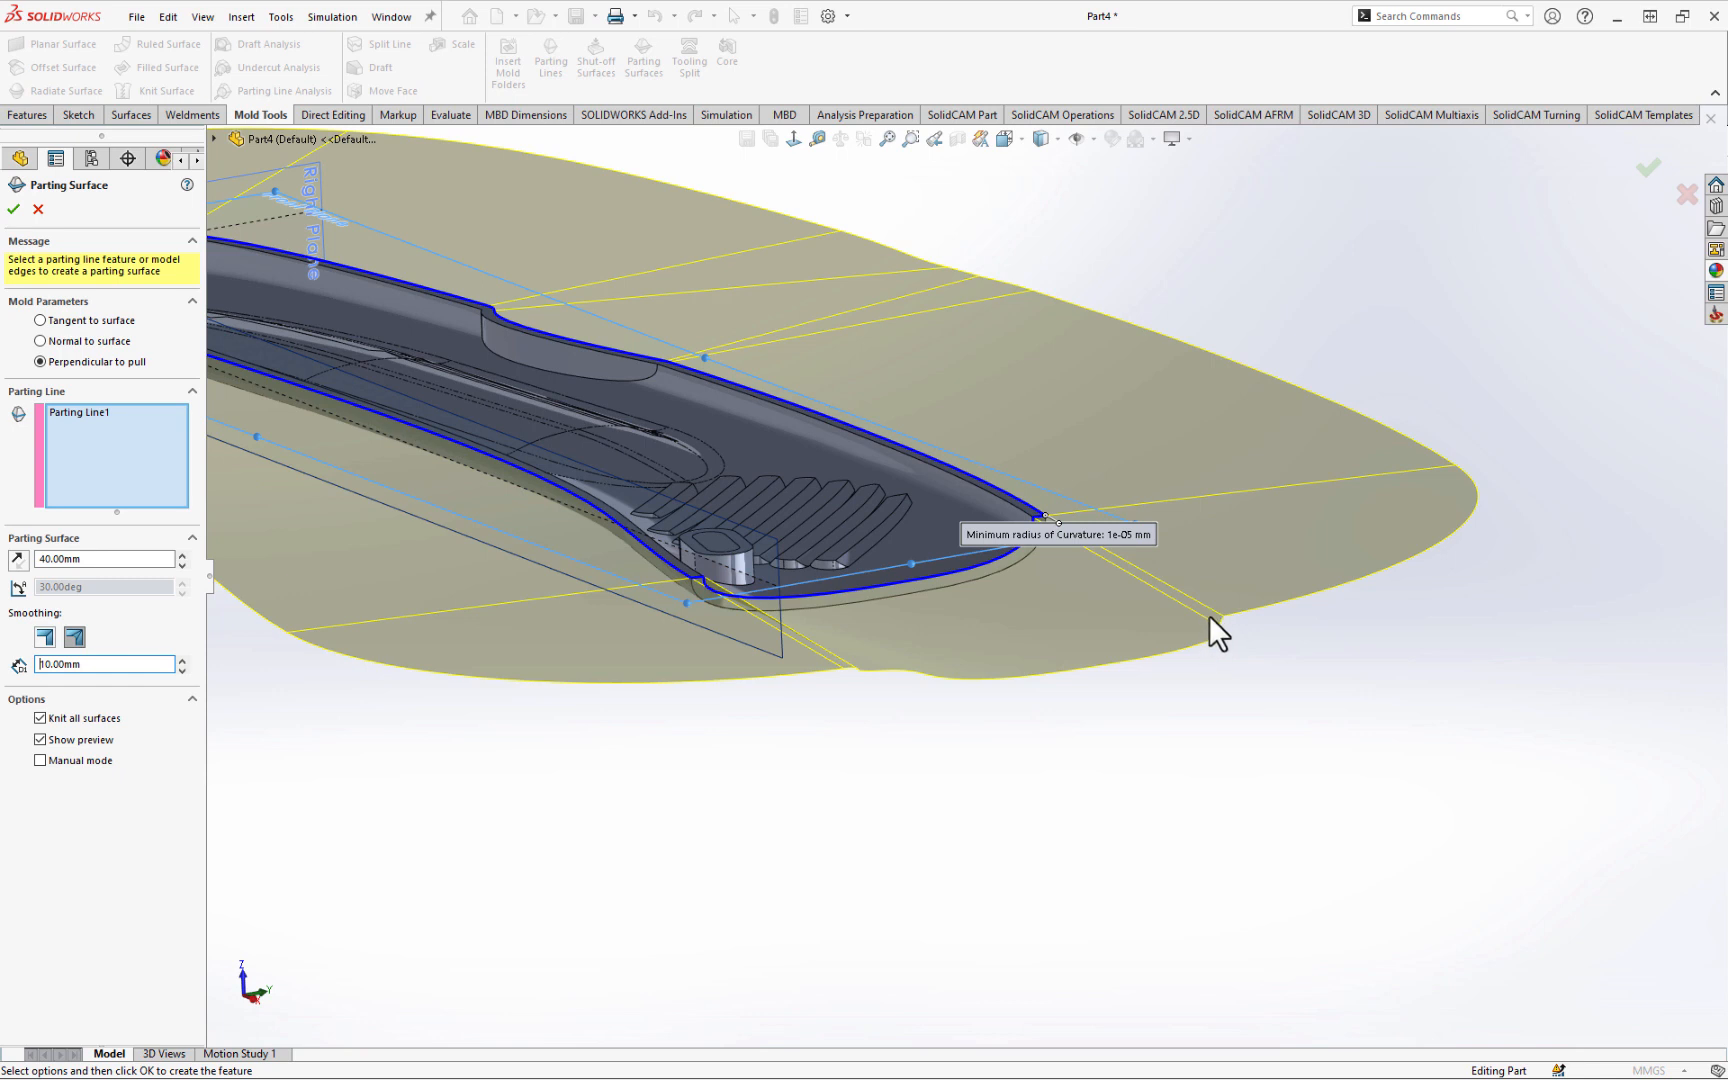
# - Try a smoothing distance of 1 mm and inspect the transition at the grooved end's corner
pyautogui.moveTo(108, 664); pyautogui.dragTo(9, 675)
pyautogui.write('1')
pyautogui.scroll(-5, 1189, 609)
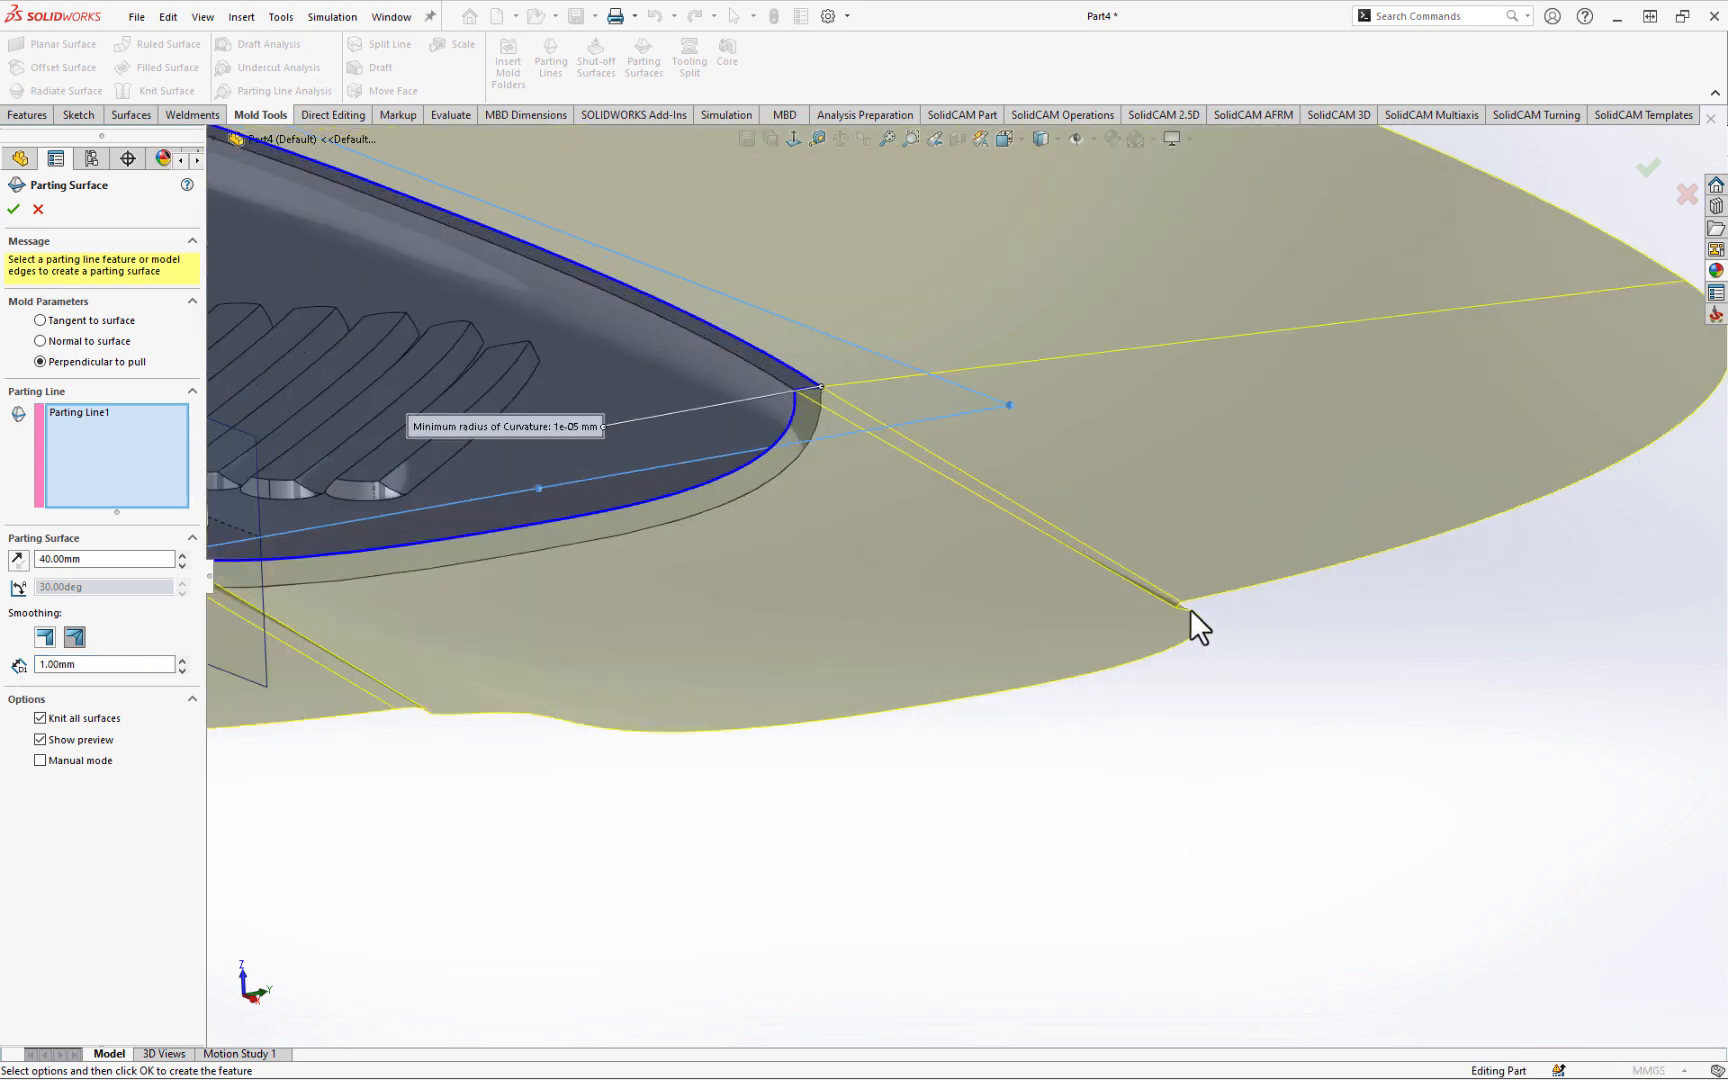
pyautogui.scroll(-1, 1189, 609)
pyautogui.moveTo(1143, 612); pyautogui.dragTo(1107, 614, button='middle')
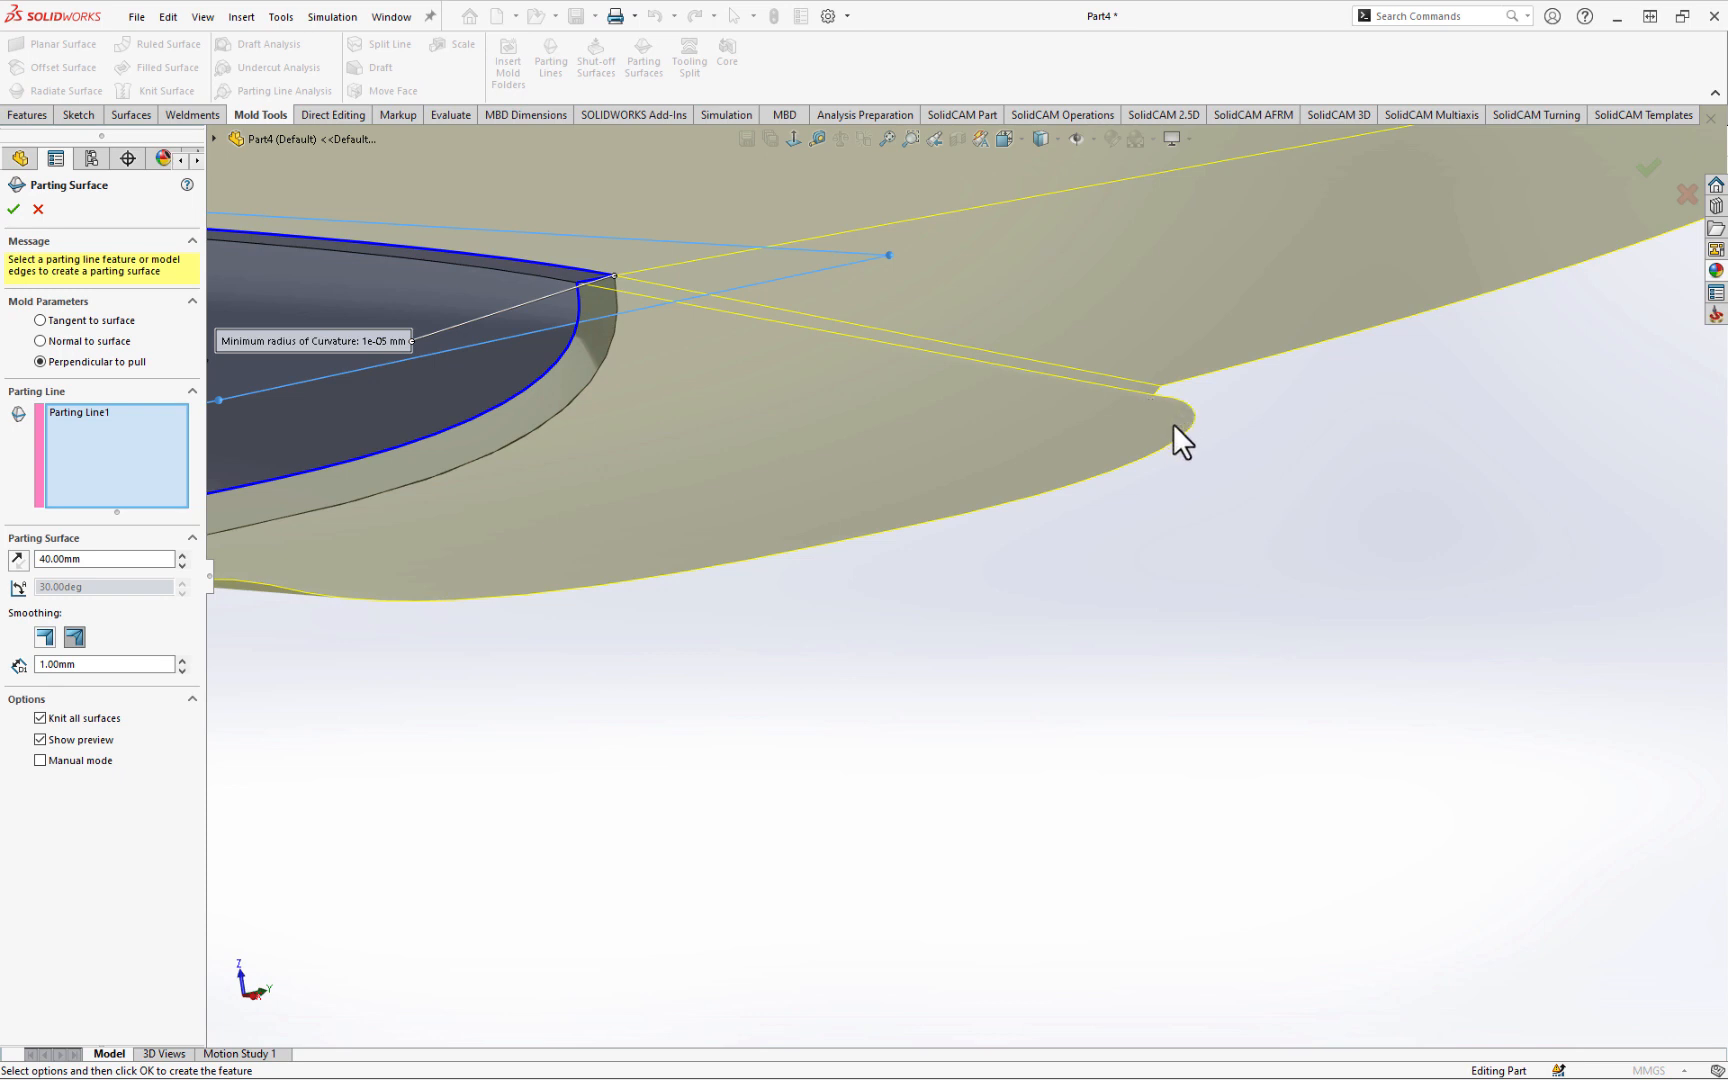
# - Set the parting surface's smoothing distance to 10 mm
pyautogui.doubleClick(105, 664)
pyautogui.write('10')
pyautogui.click(885, 660)
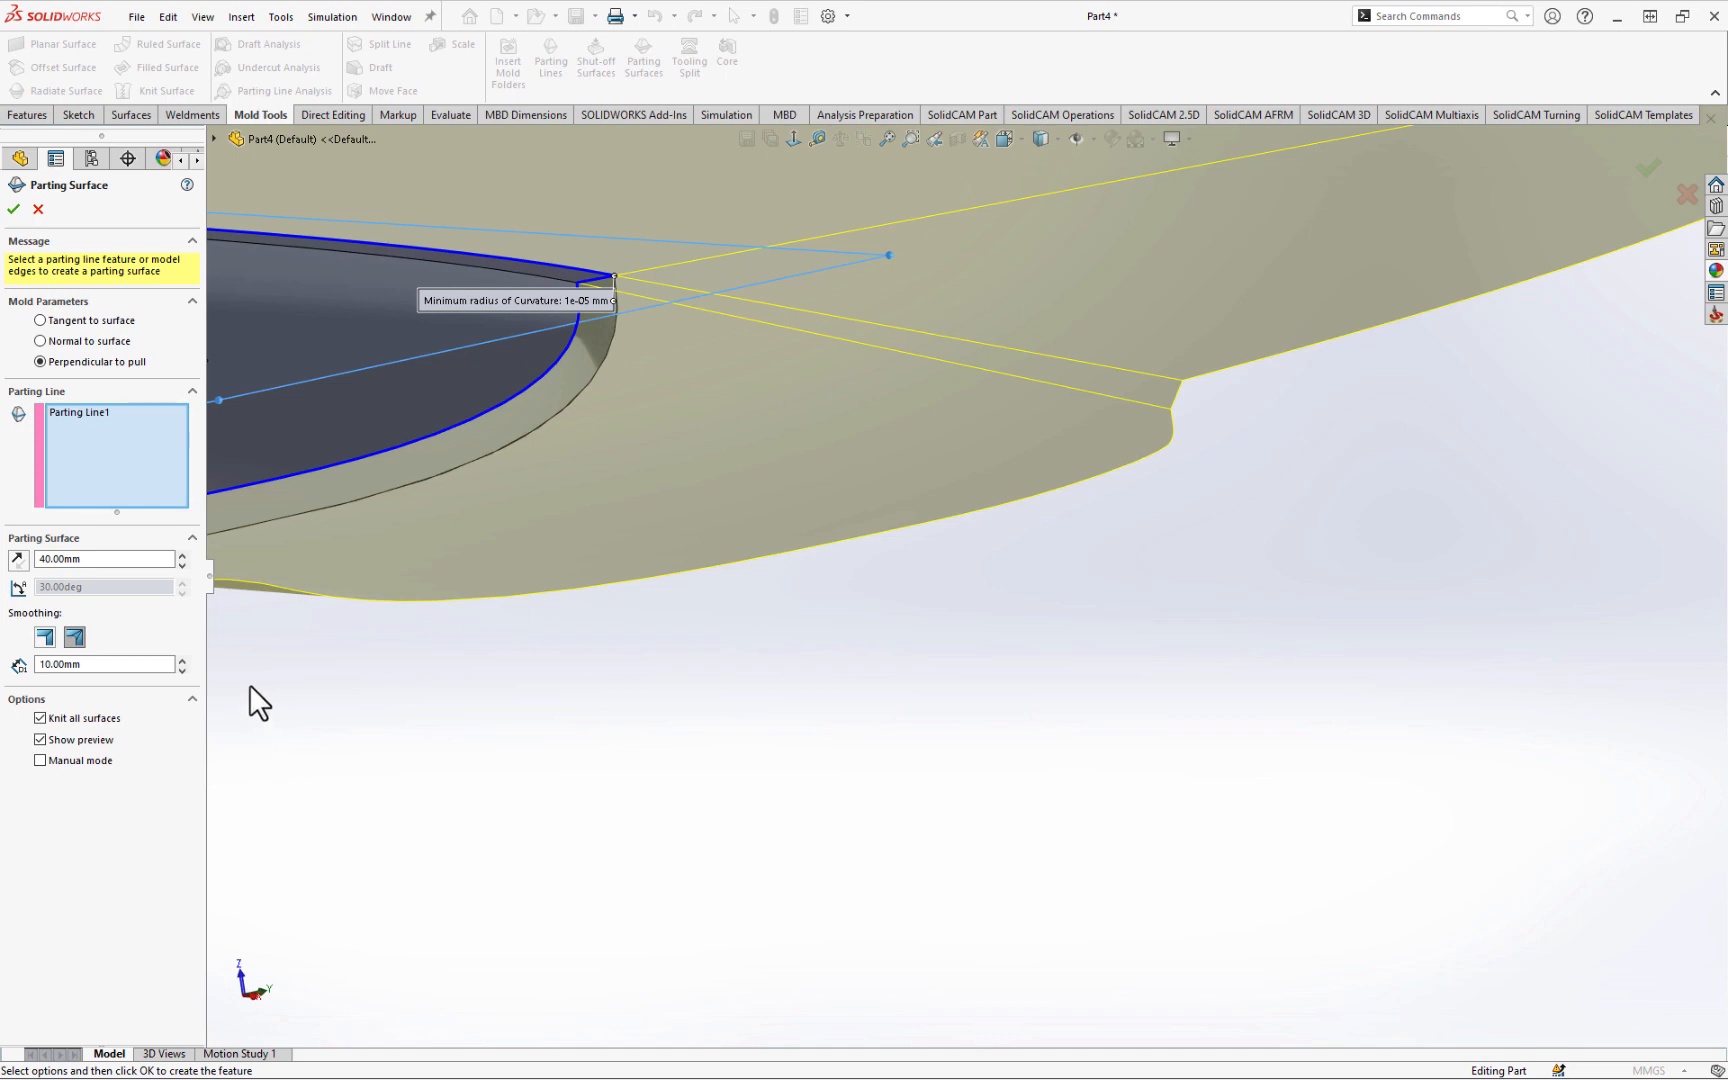
pyautogui.scroll(5, 780, 560)
pyautogui.scroll(-2, 454, 500)
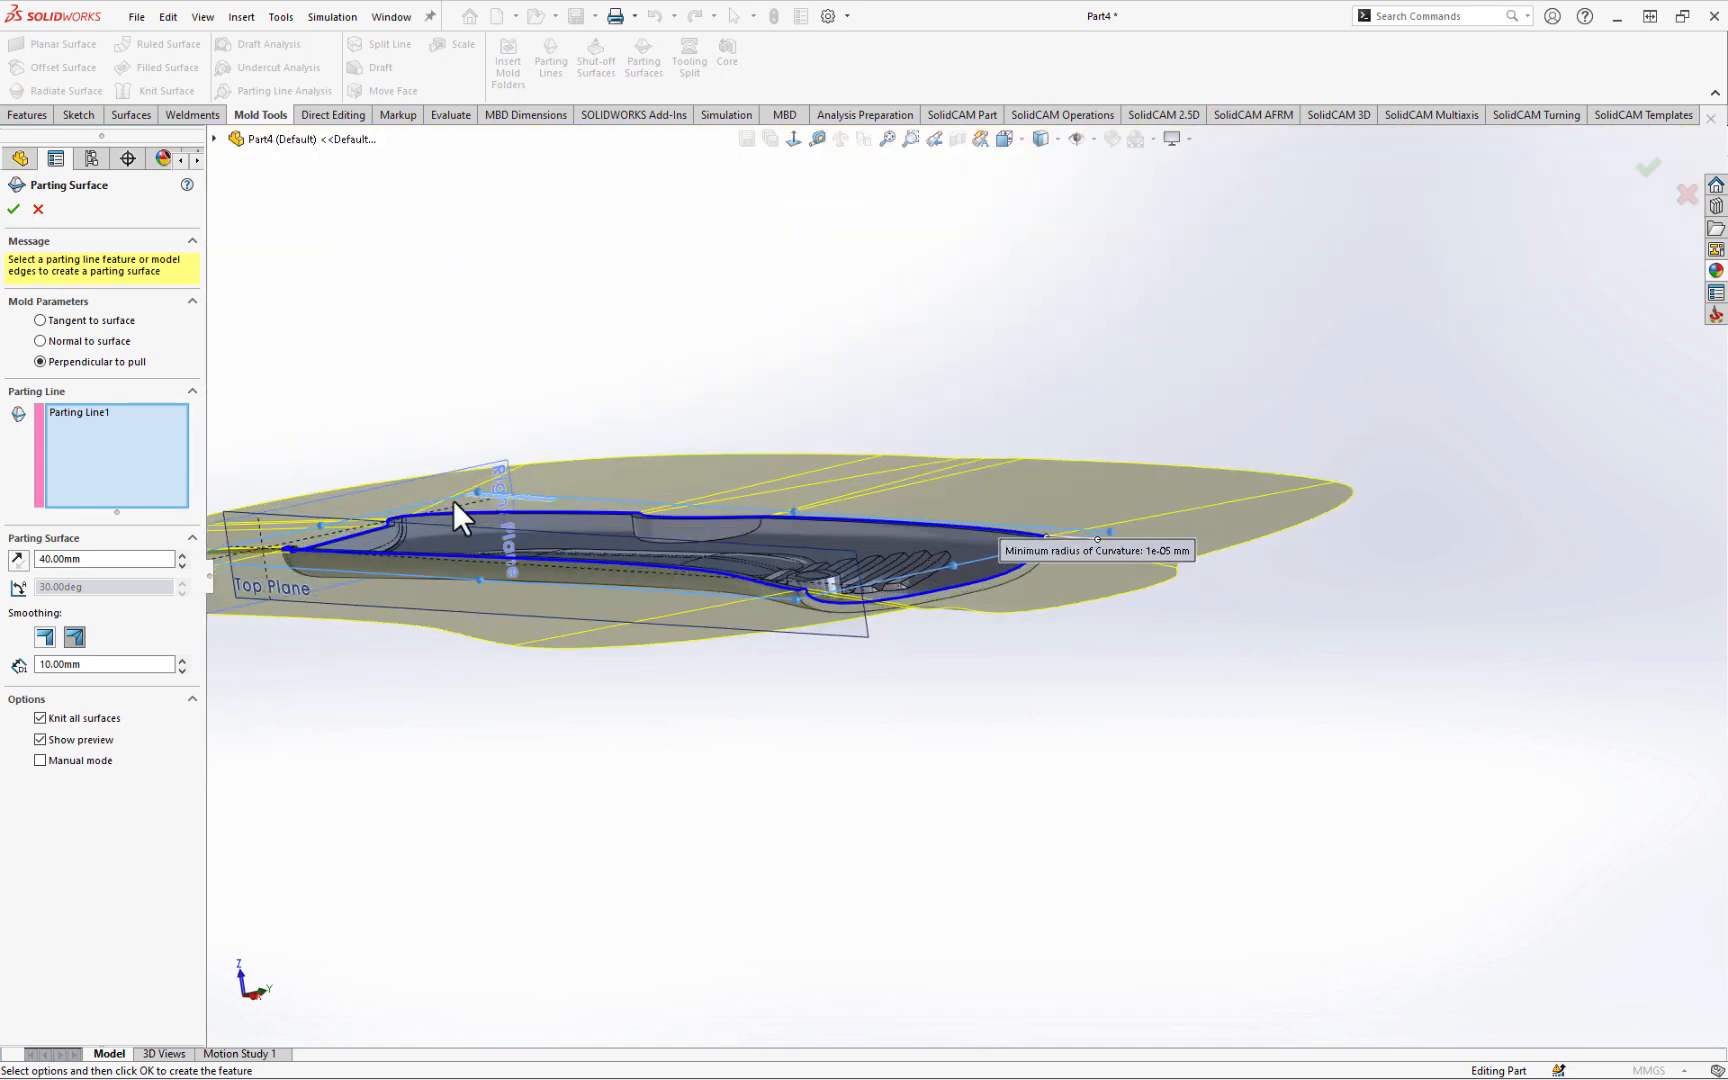
# - Check the smoothed parting surface preview at both ends of the body and create the surface
pyautogui.moveTo(473, 529); pyautogui.dragTo(909, 586, button='middle')
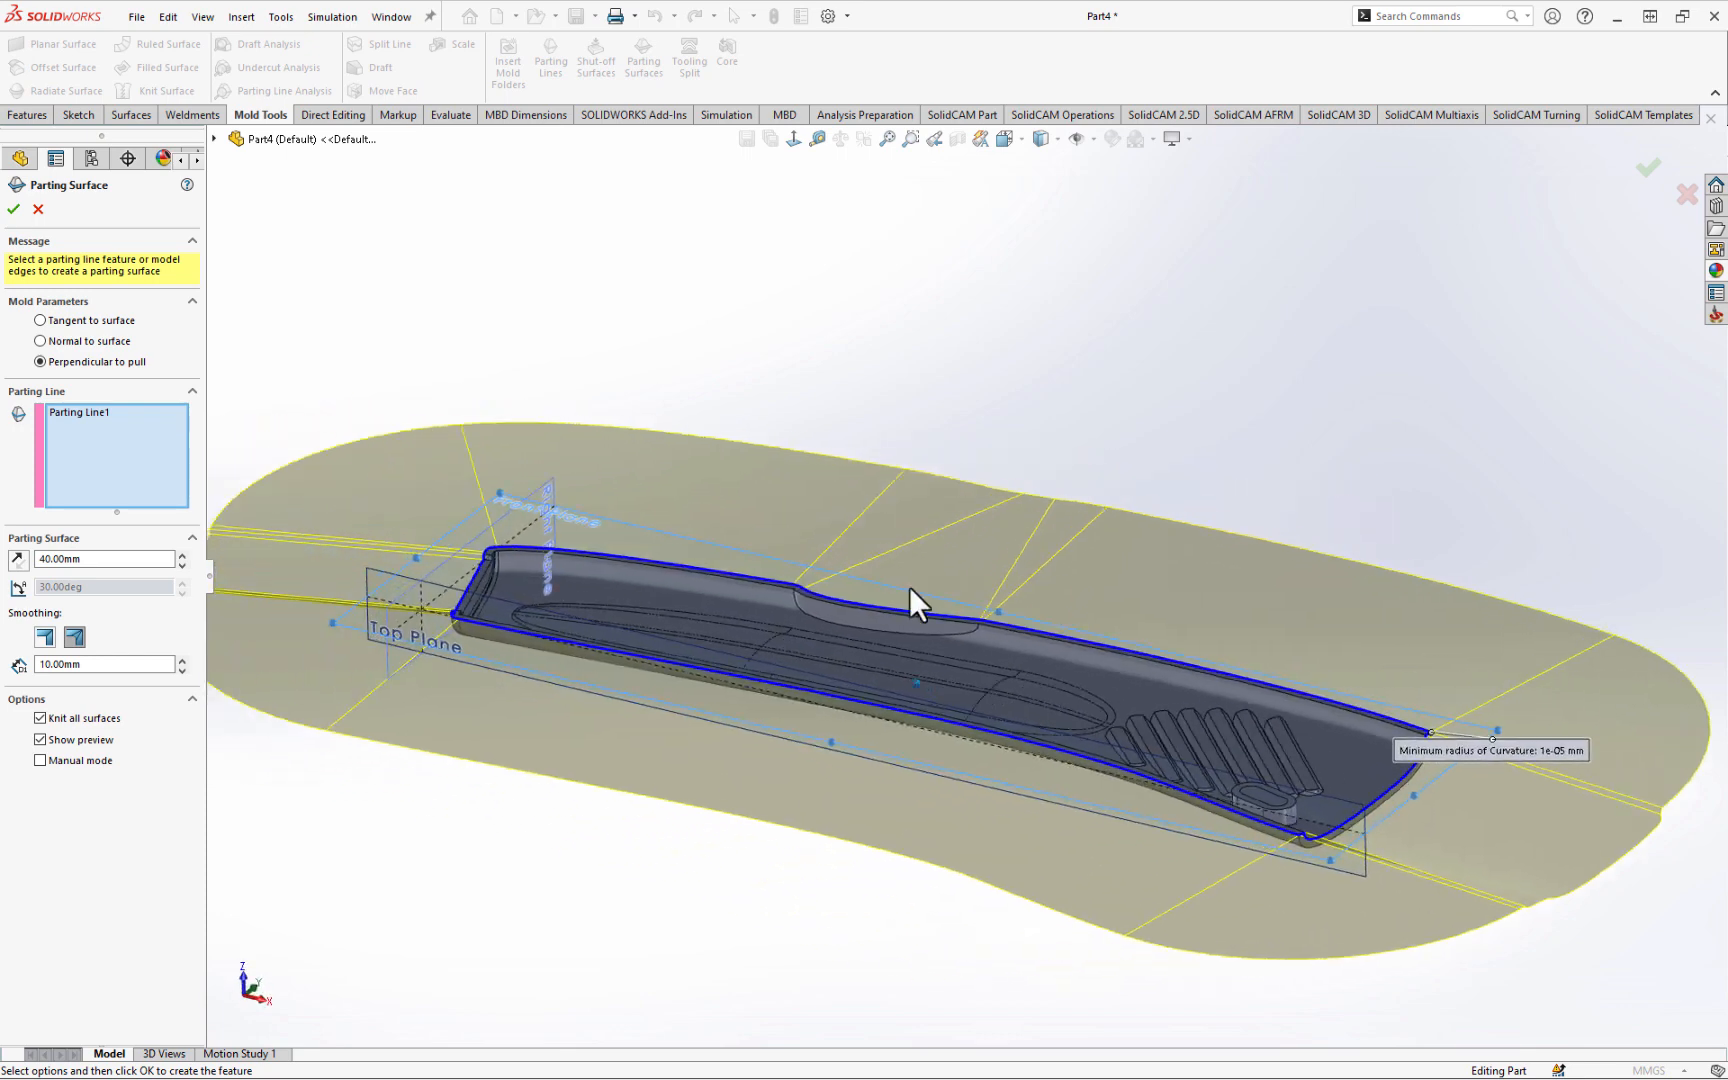
pyautogui.moveTo(421, 777); pyautogui.dragTo(605, 808, button='middle')
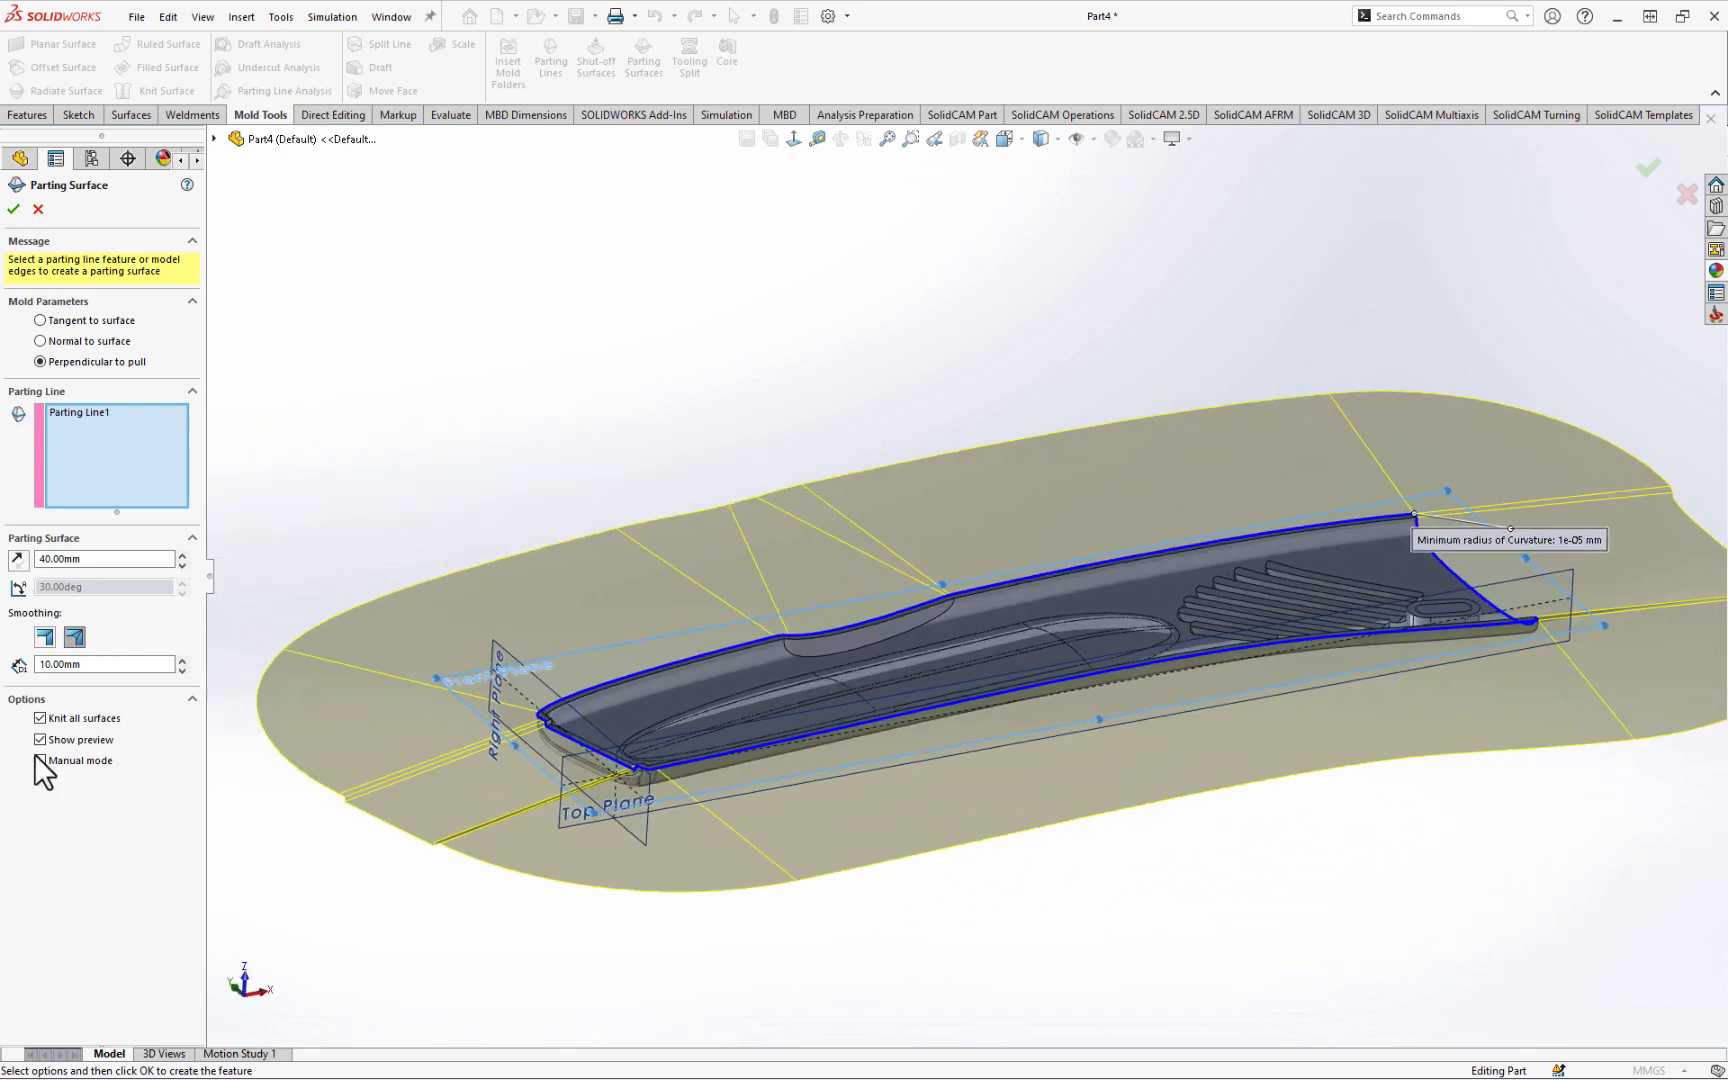
pyautogui.scroll(-5, 683, 780)
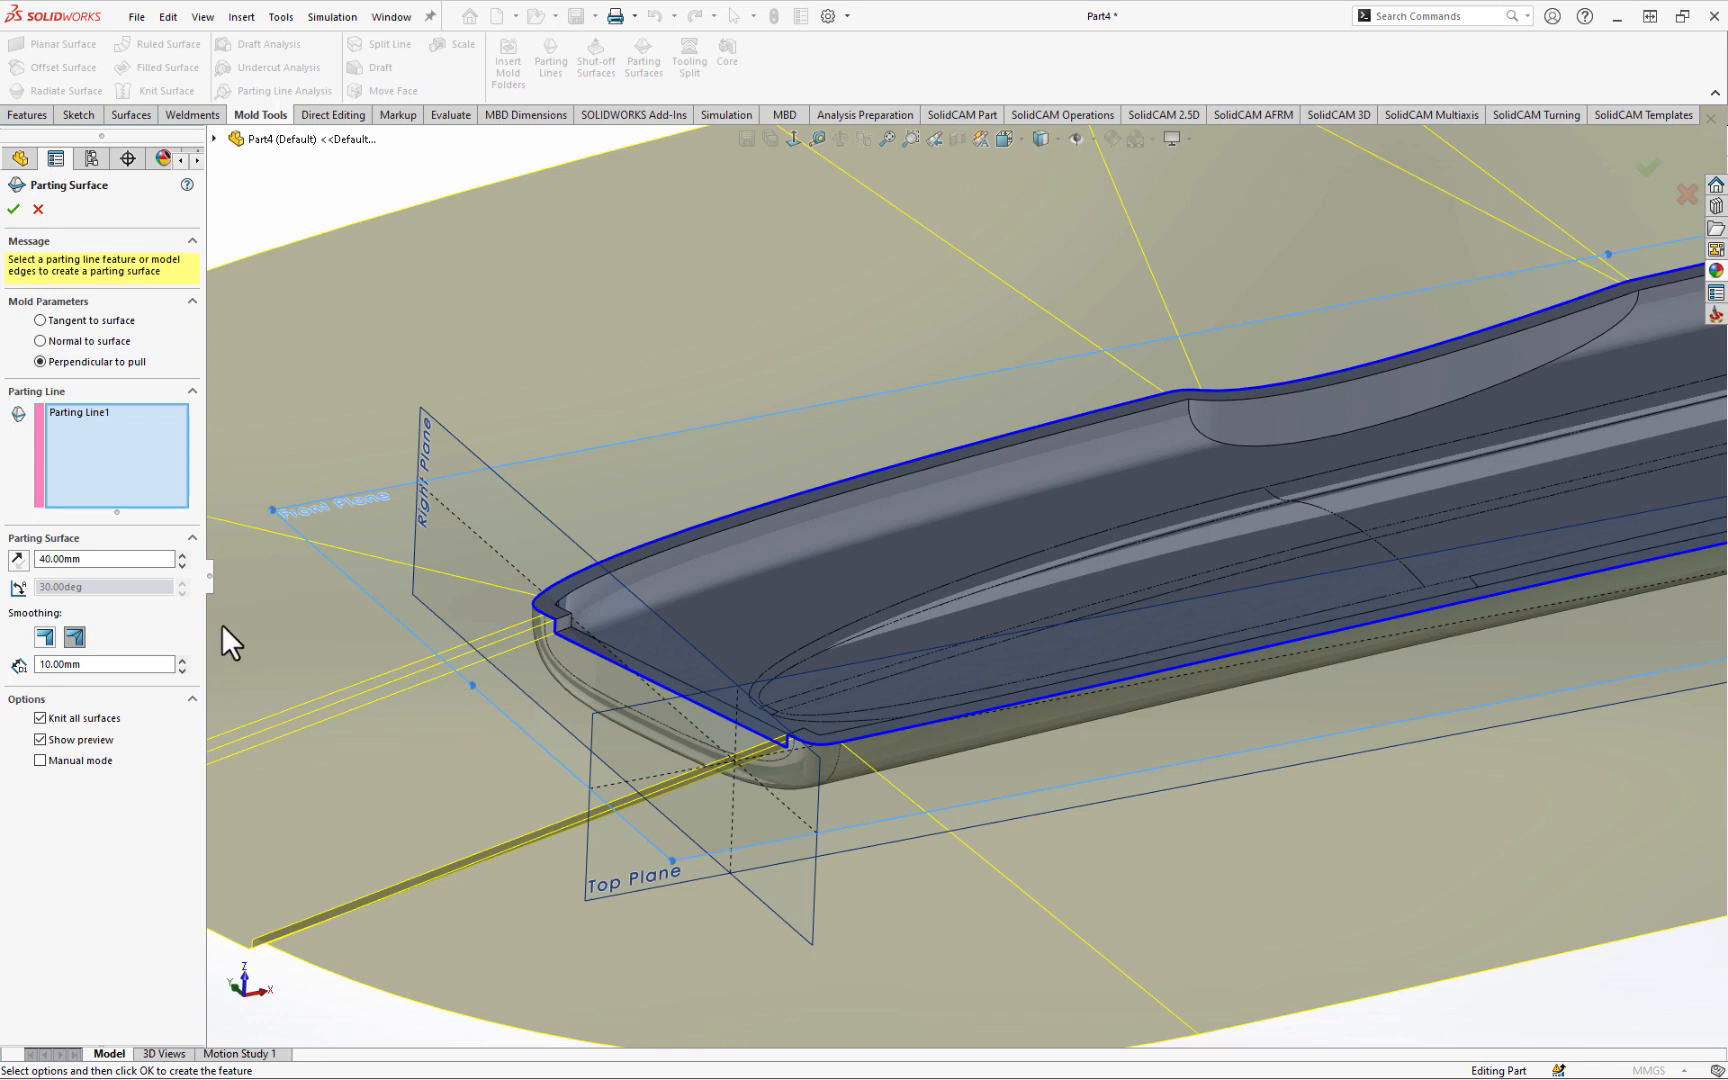
pyautogui.moveTo(221, 624); pyautogui.dragTo(807, 792, button='middle')
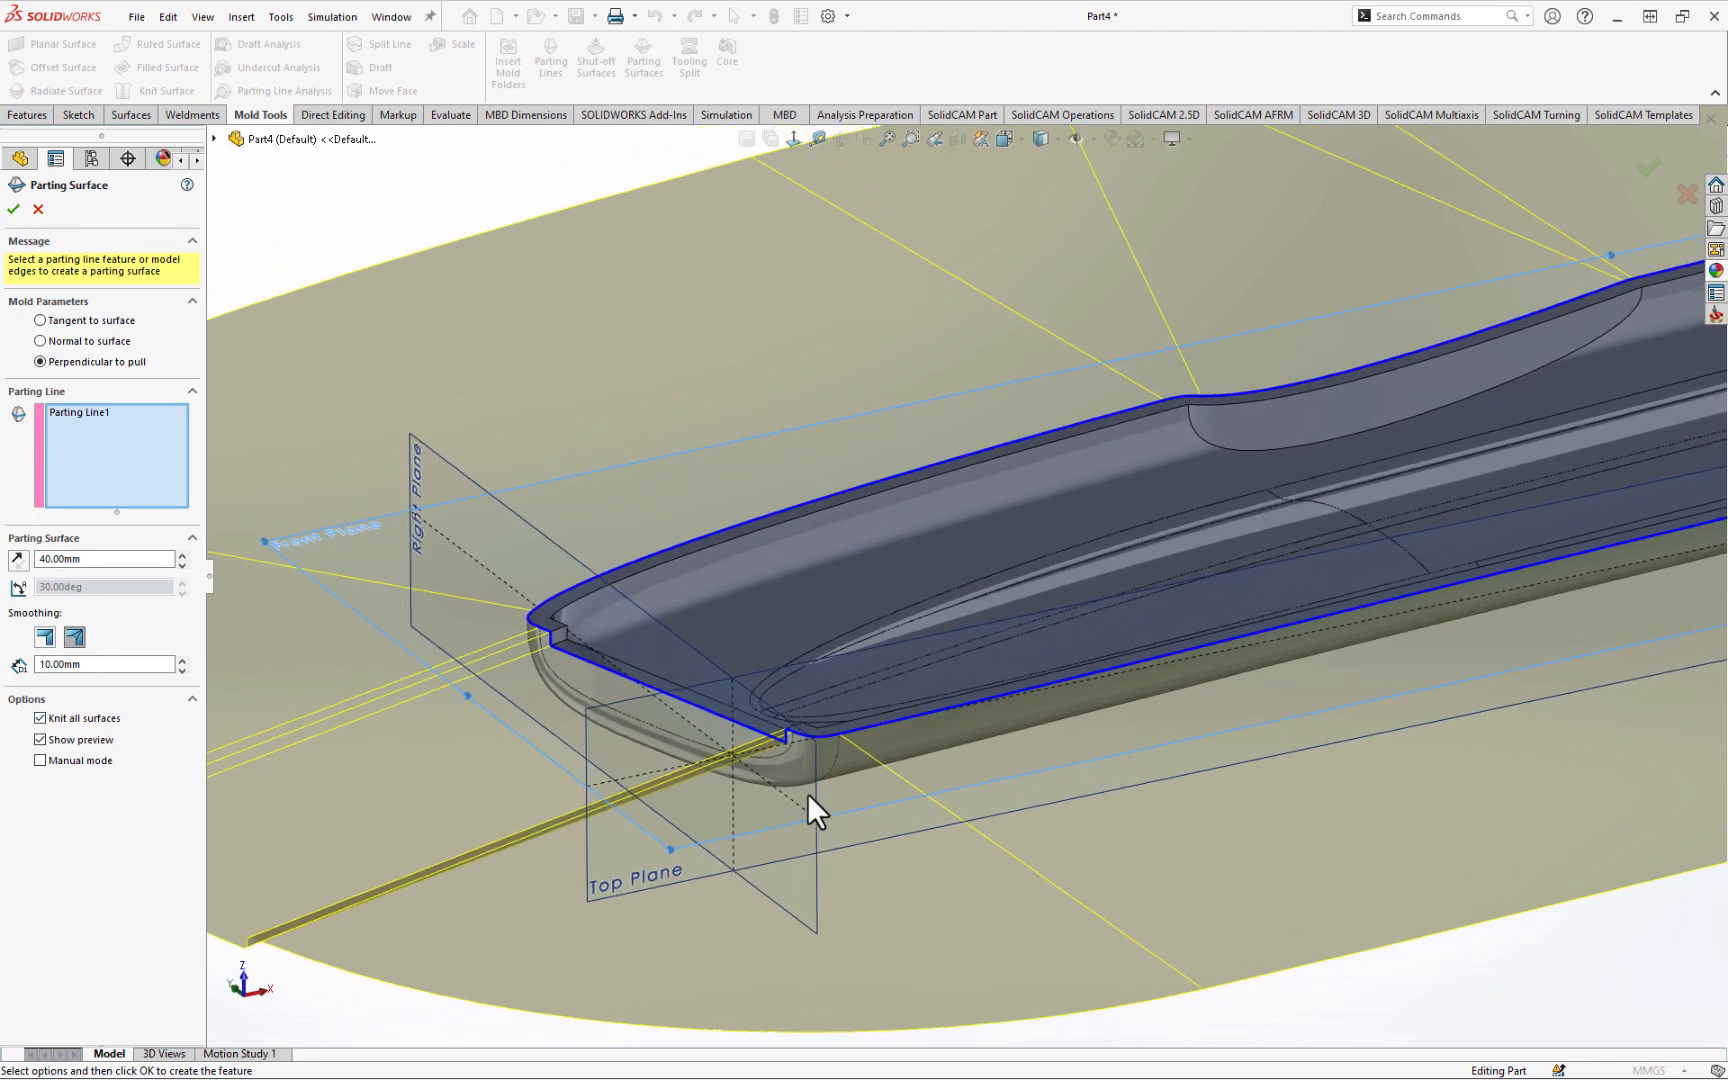
pyautogui.scroll(3, 903, 870)
pyautogui.moveTo(902, 845); pyautogui.dragTo(374, 733, button='middle')
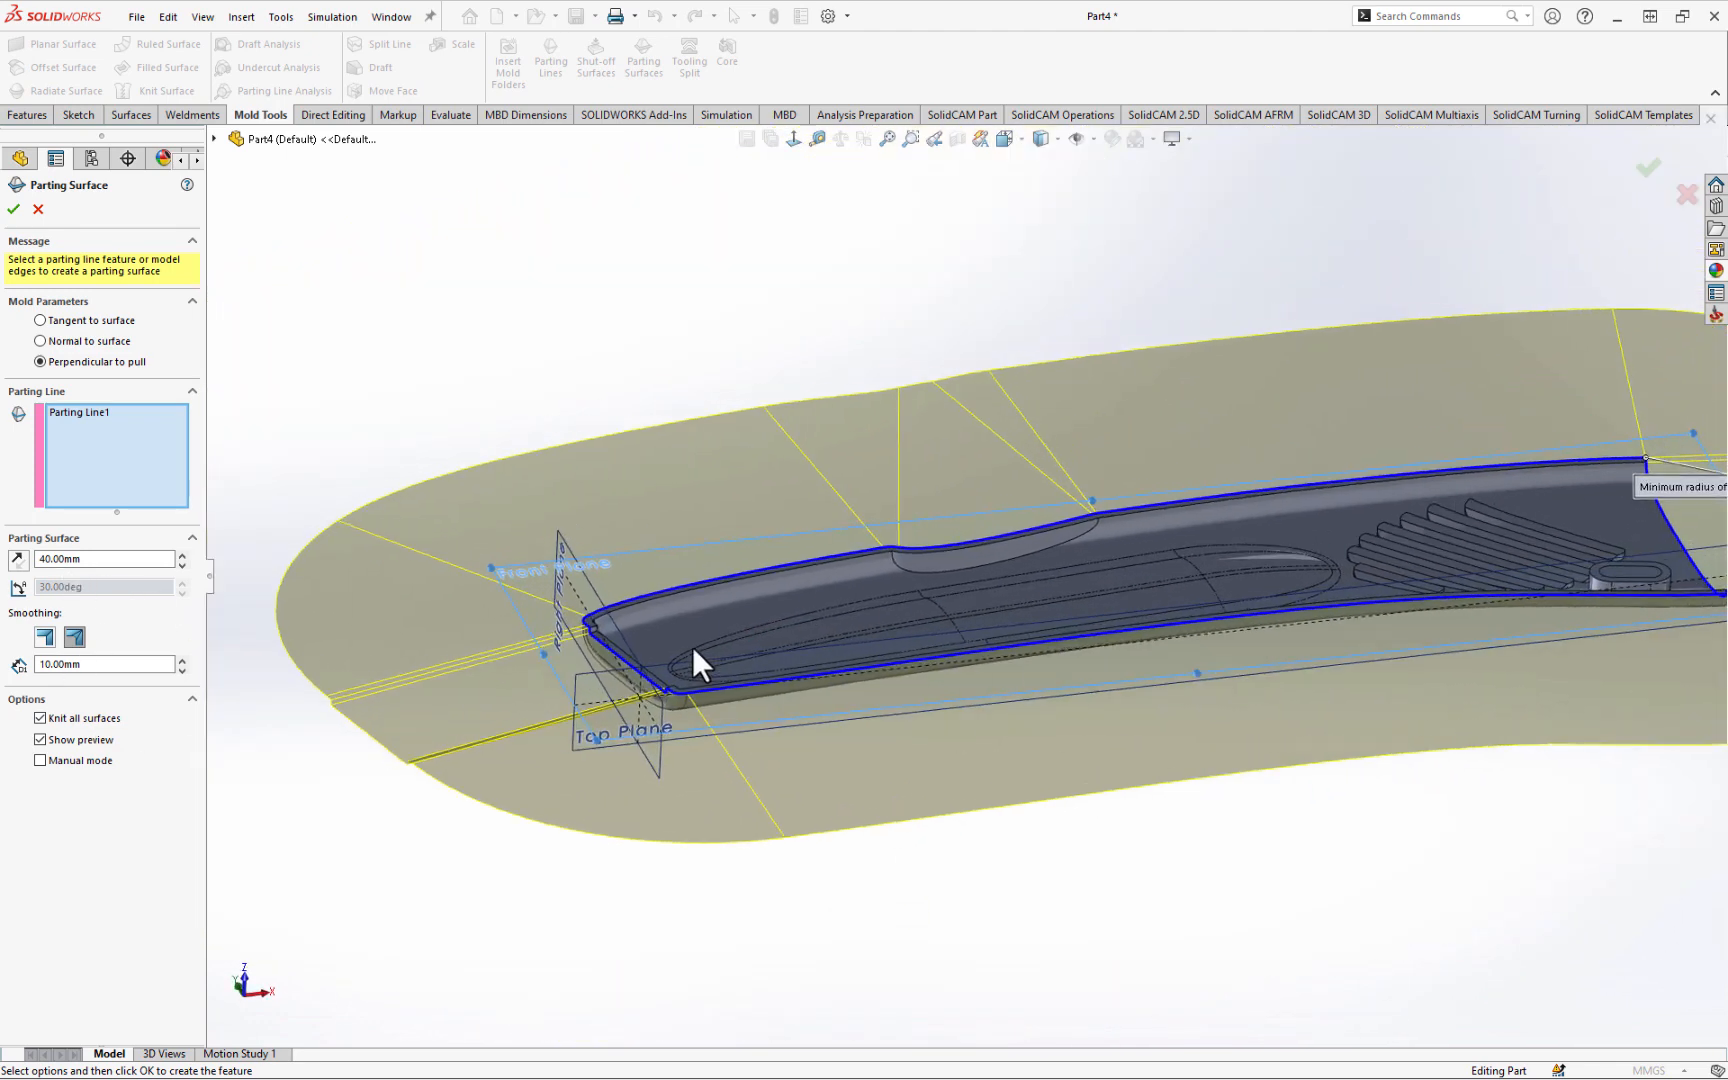
pyautogui.scroll(3, 788, 718)
pyautogui.moveTo(788, 718); pyautogui.dragTo(649, 698, button='middle')
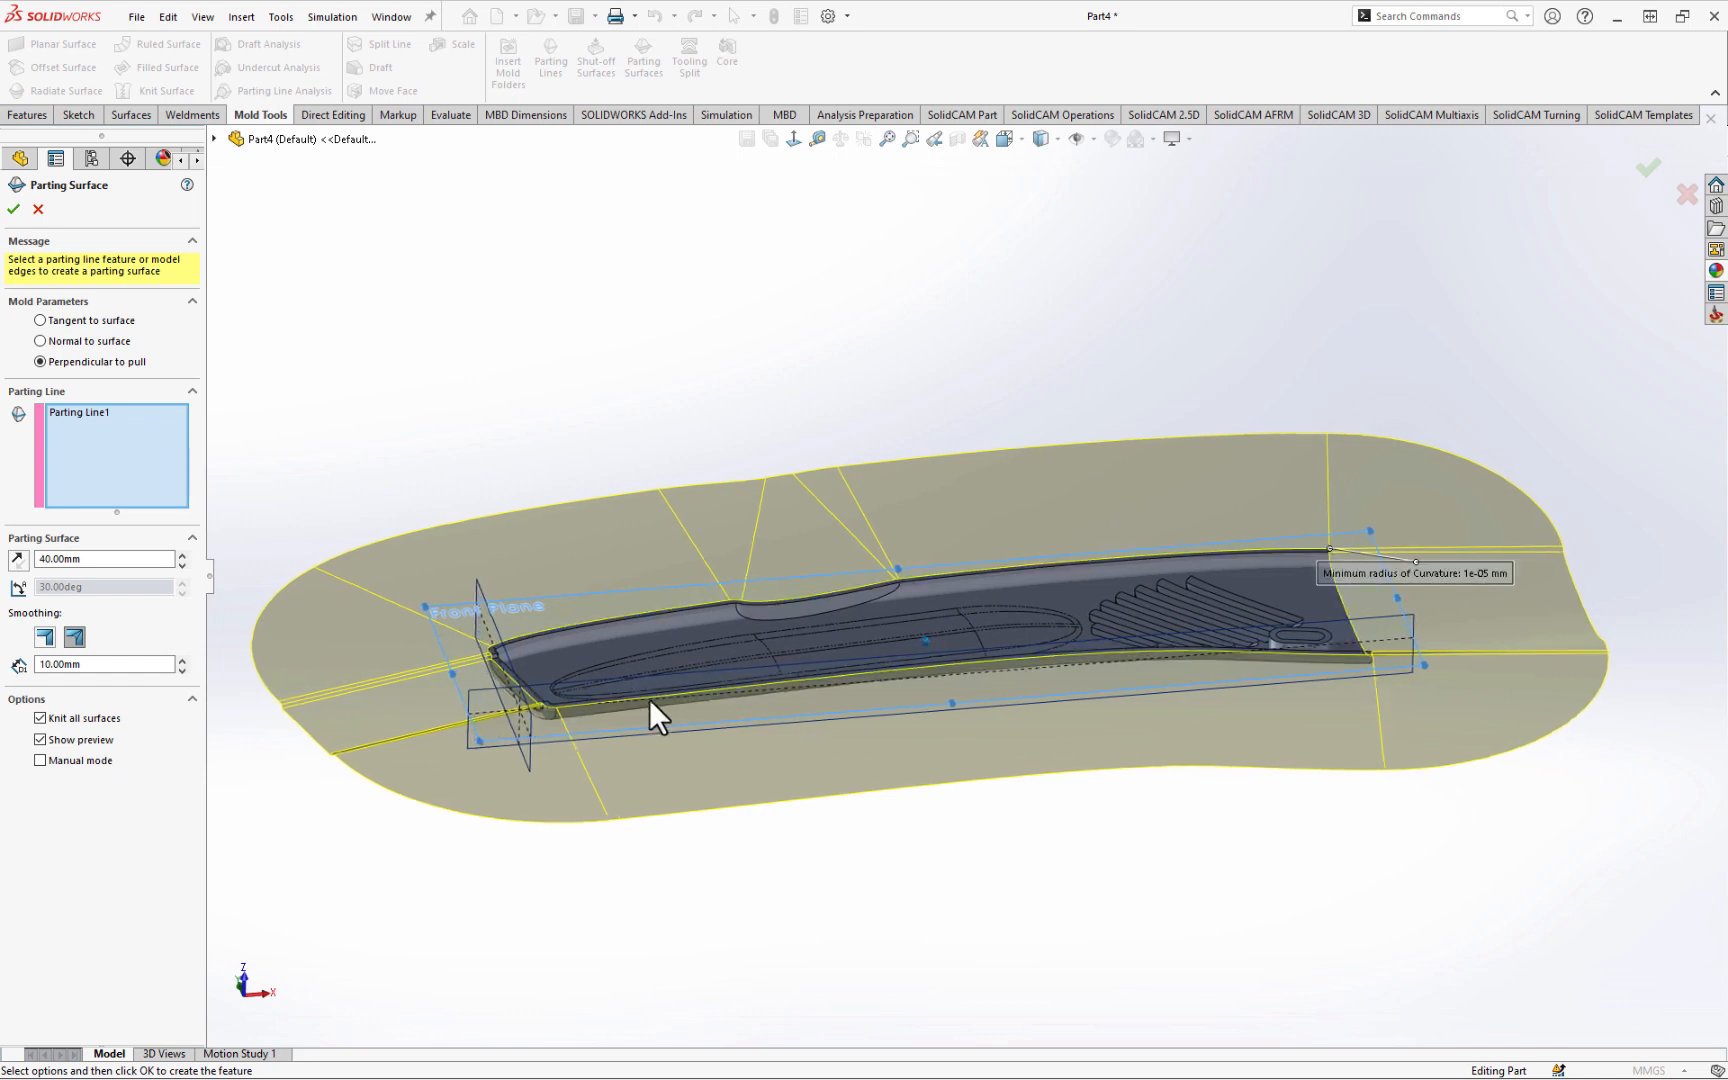
pyautogui.click(12, 210)
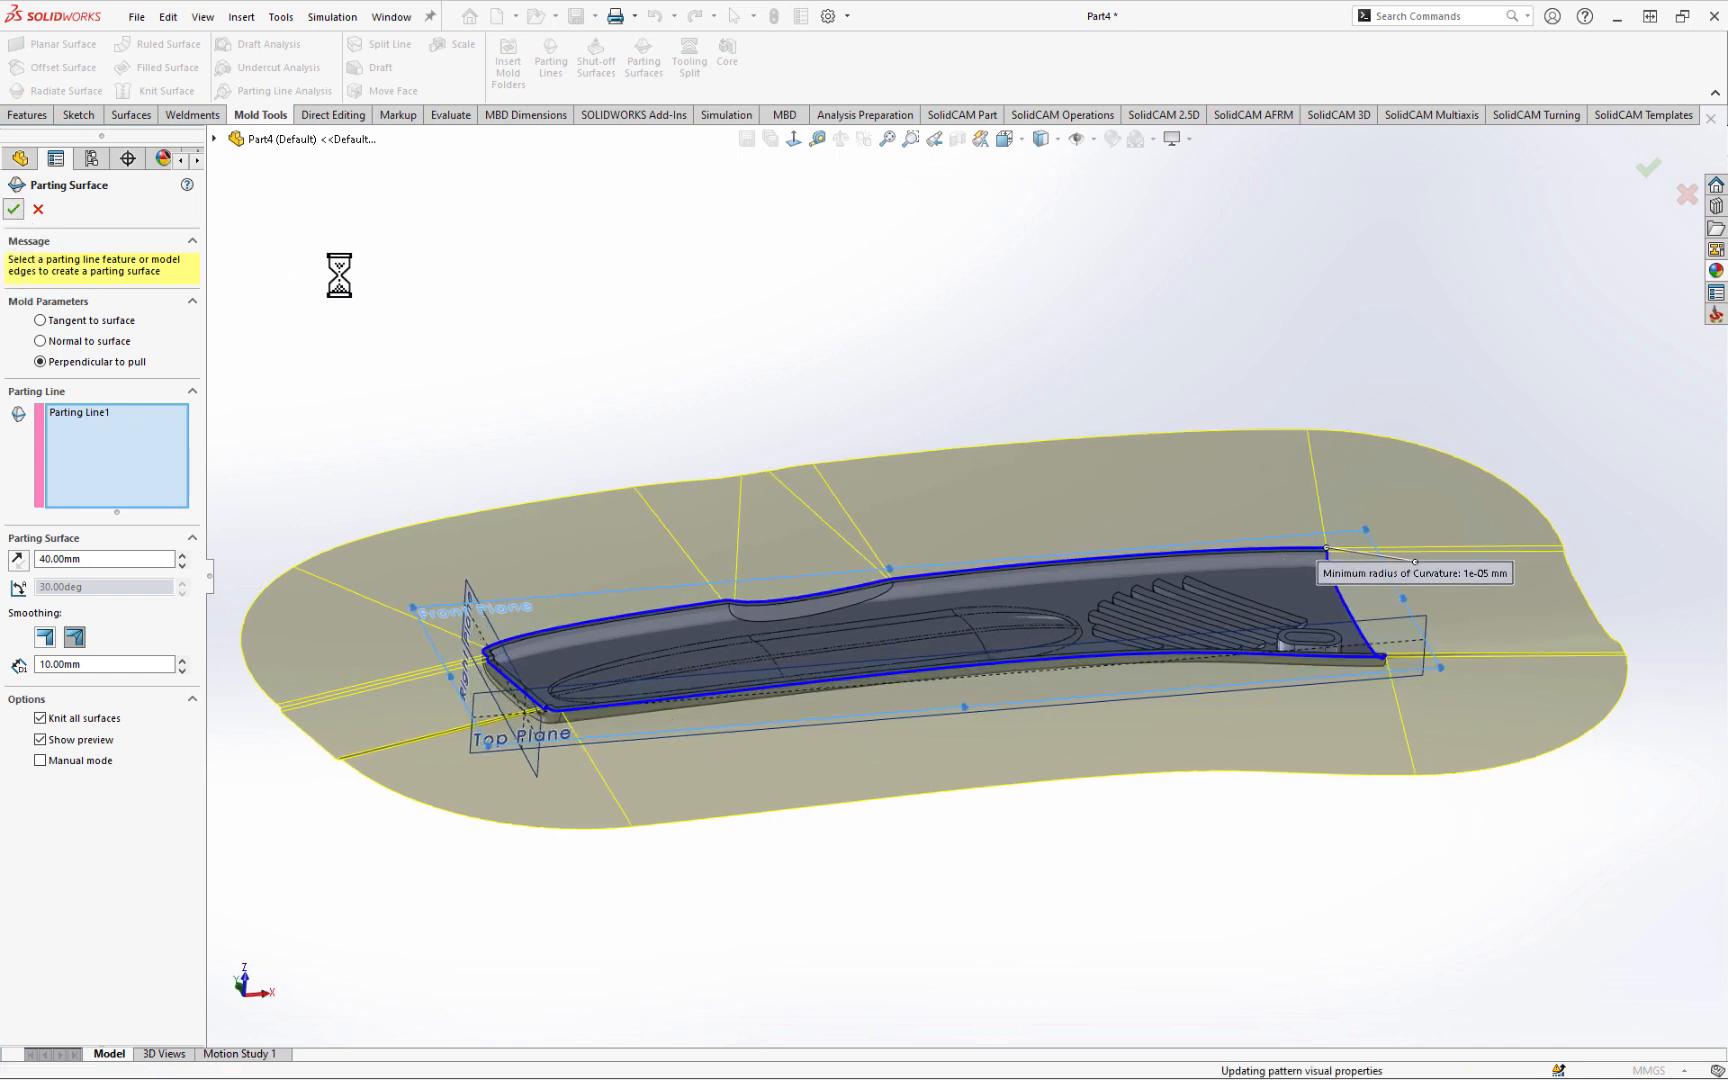
pyautogui.click(502, 250)
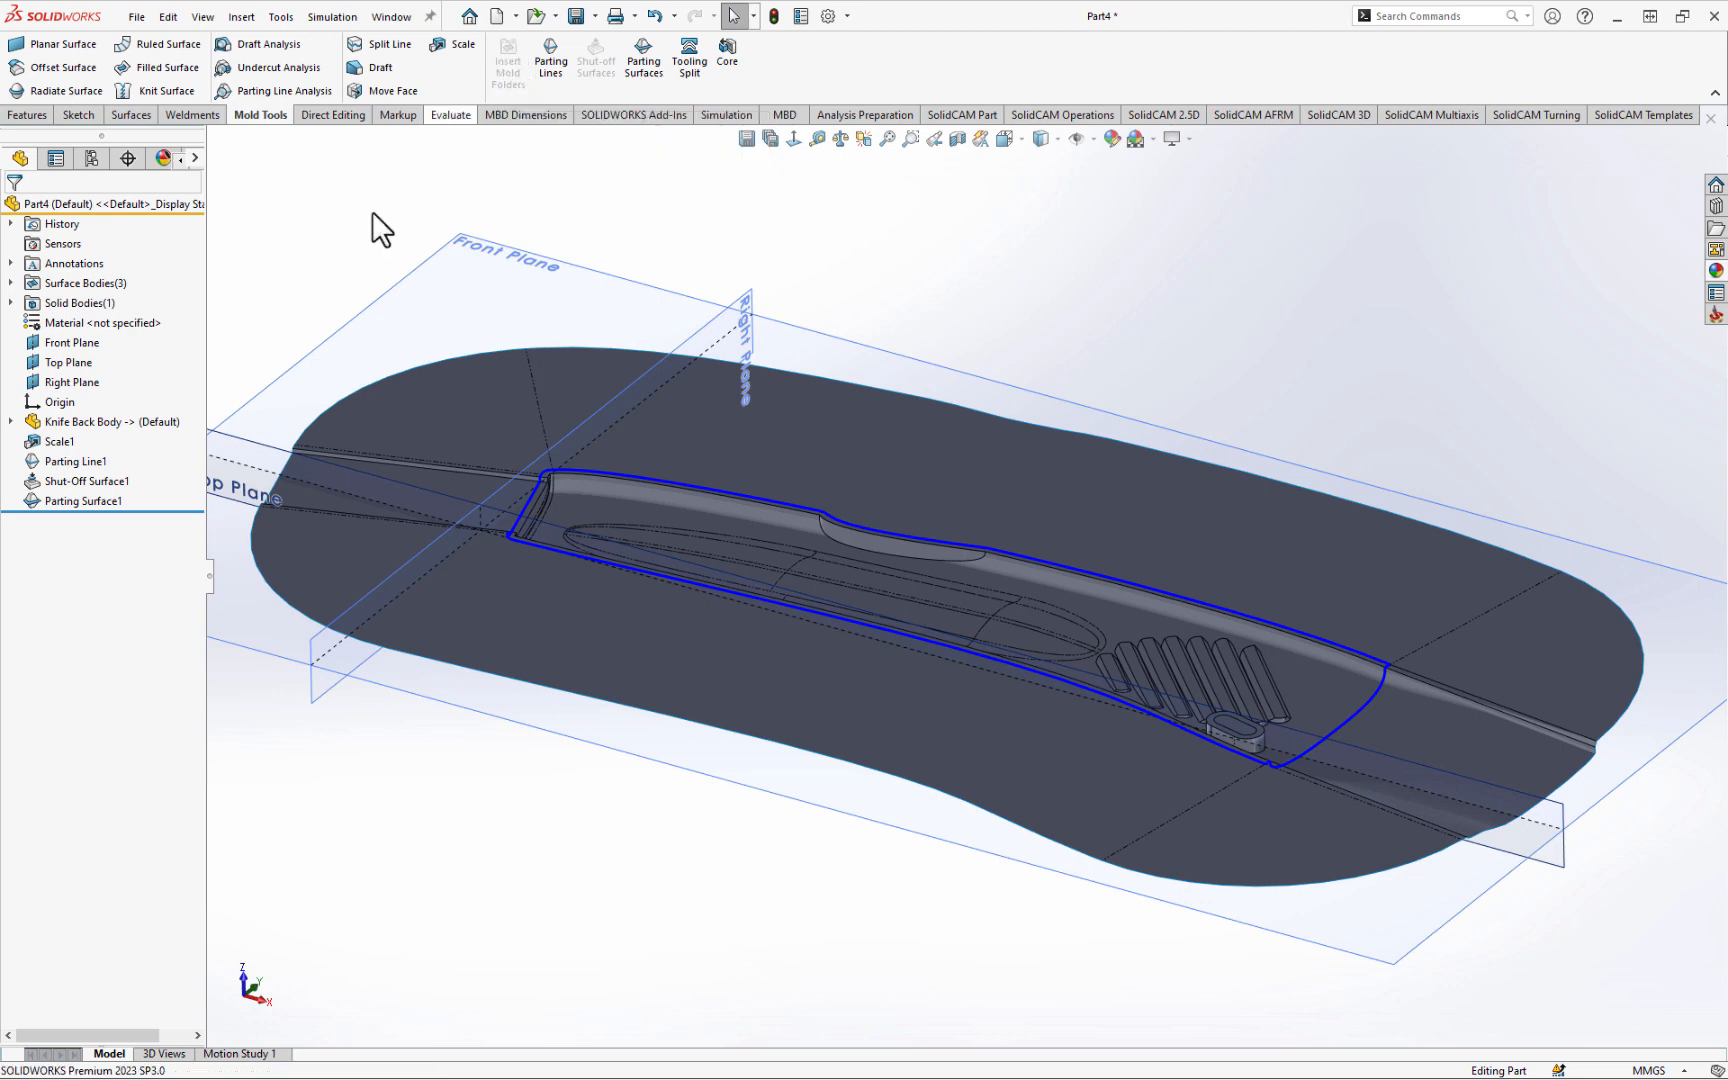
# - Expand the surface bodies and examine the contents of the cavity, core and parting surface groups
pyautogui.click(11, 283)
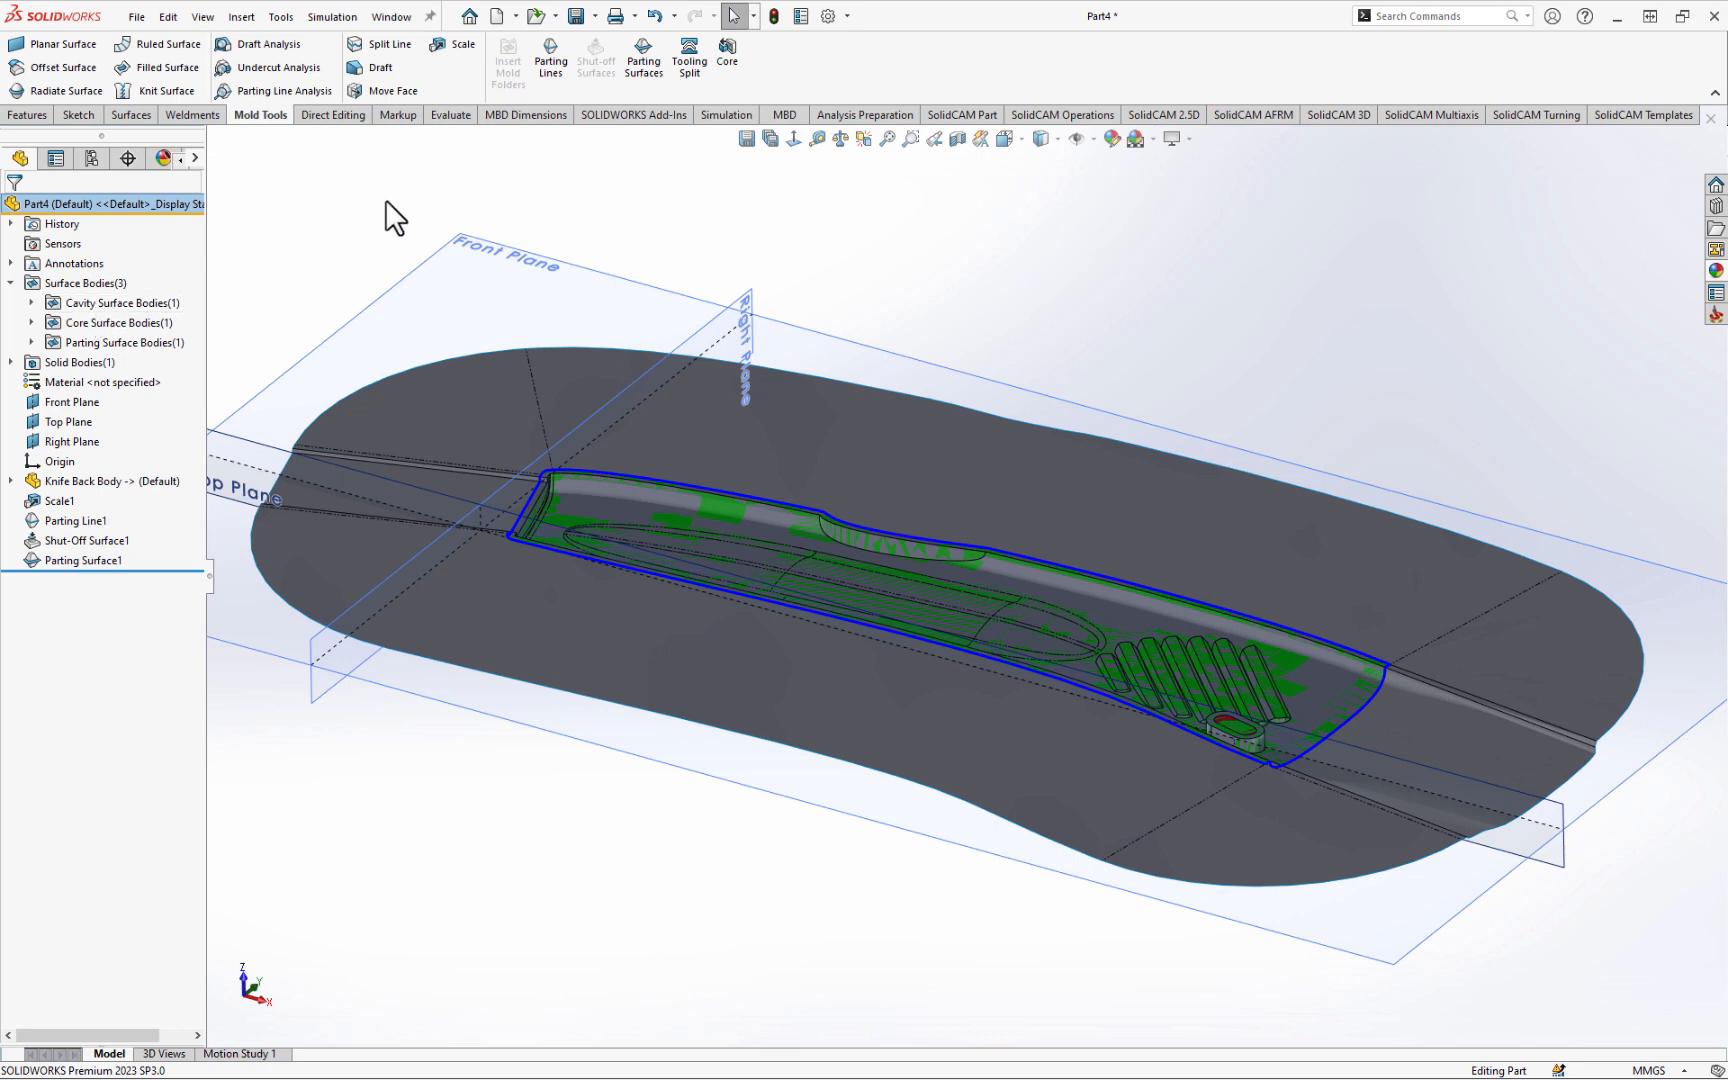
pyautogui.click(72, 321)
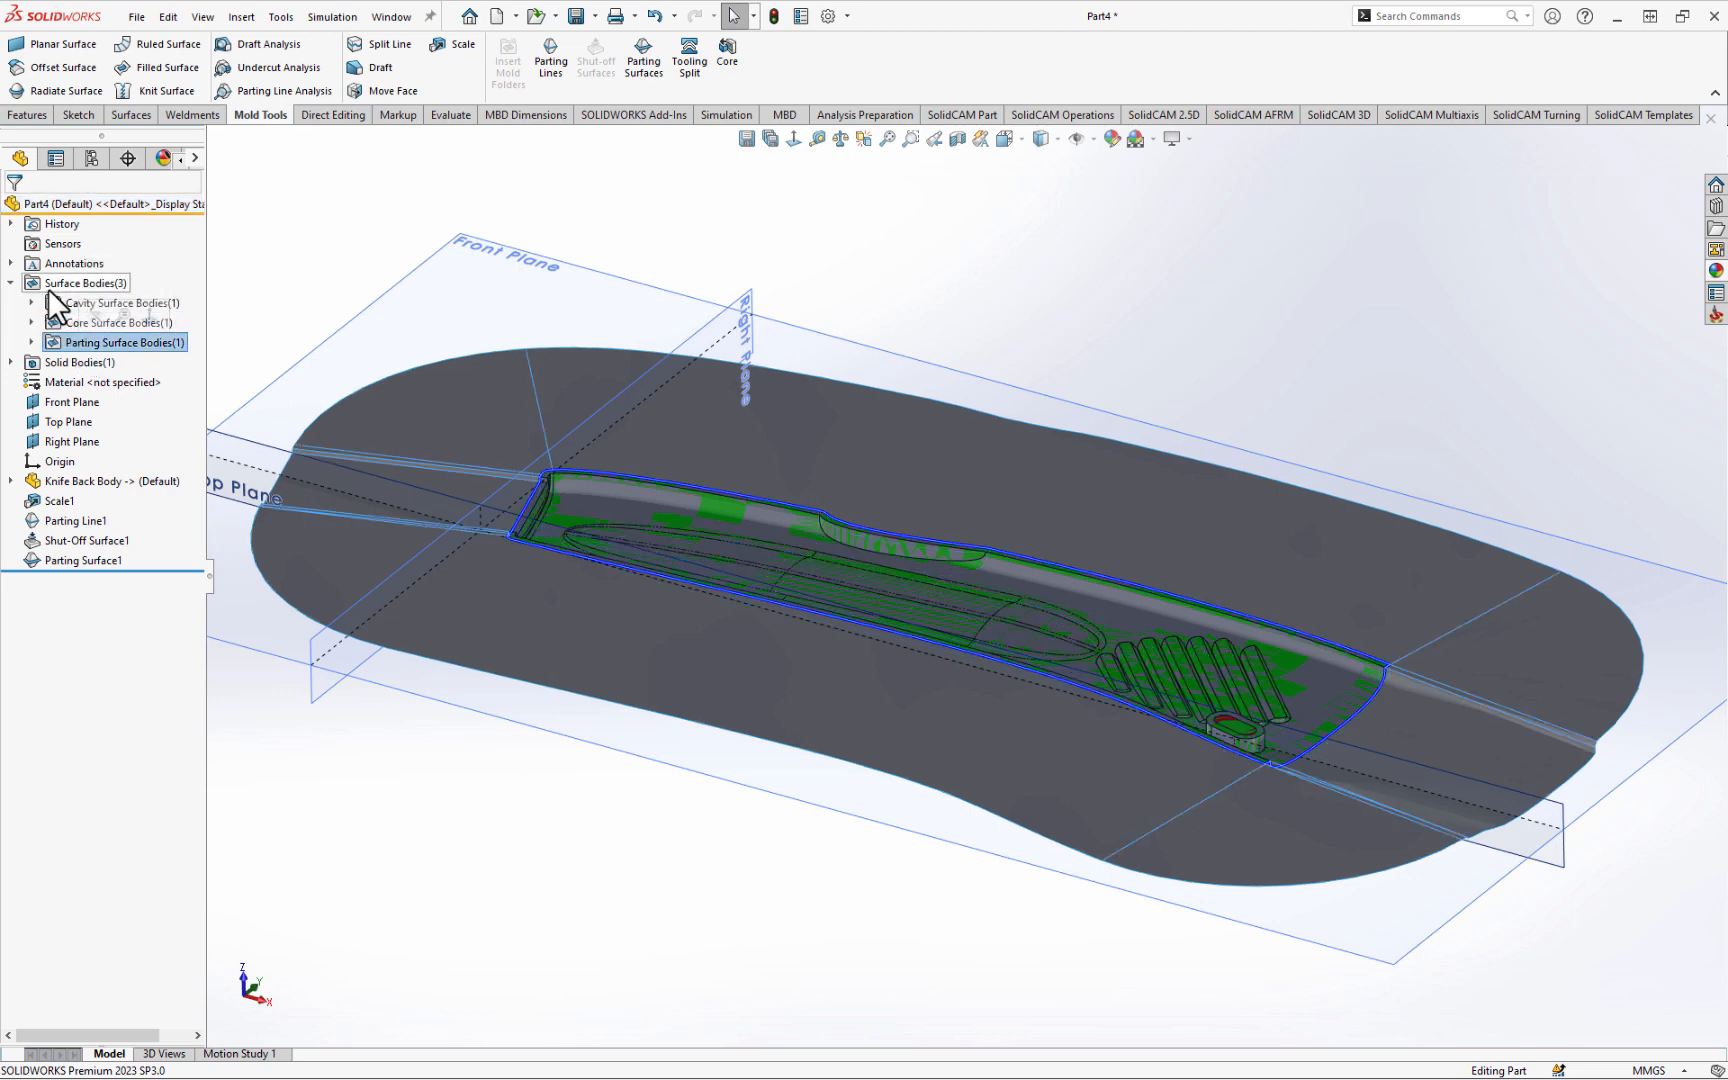
pyautogui.click(62, 305)
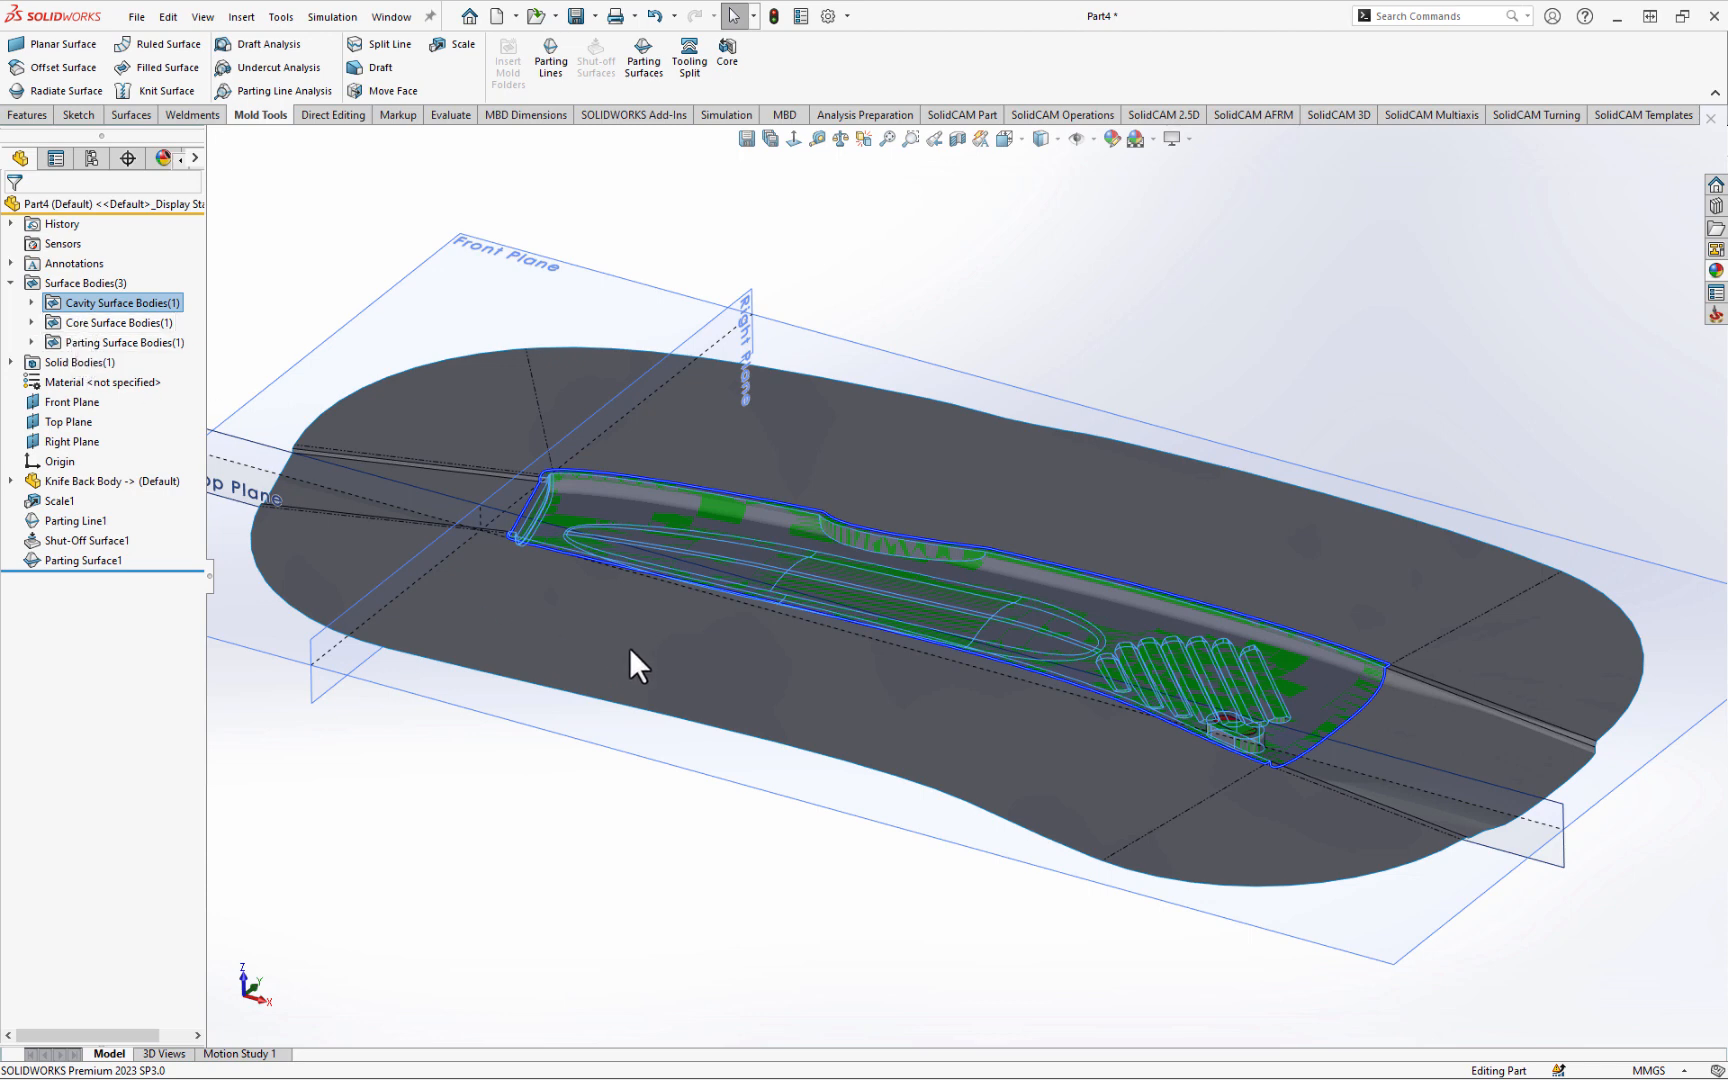
pyautogui.click(32, 342)
pyautogui.click(32, 322)
pyautogui.click(32, 302)
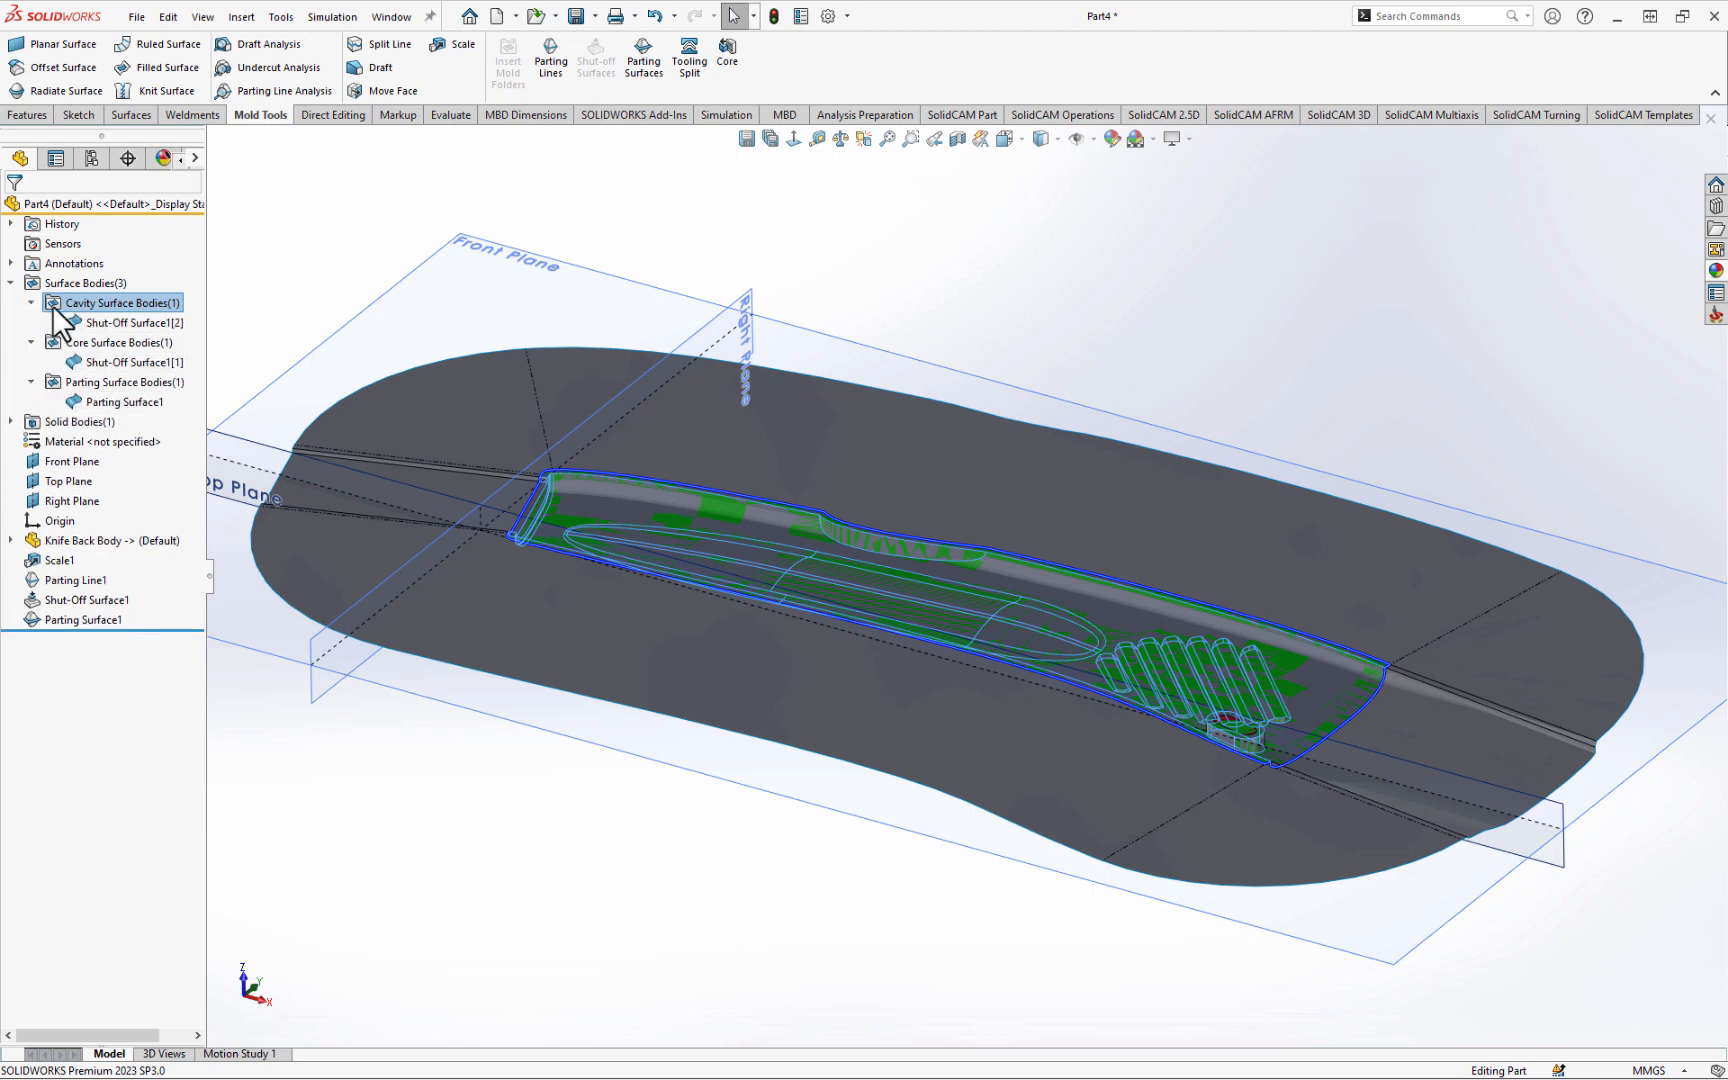
# - Isolate the cavity surface body to examine it, and restore the display of all bodies
pyautogui.click(118, 322)
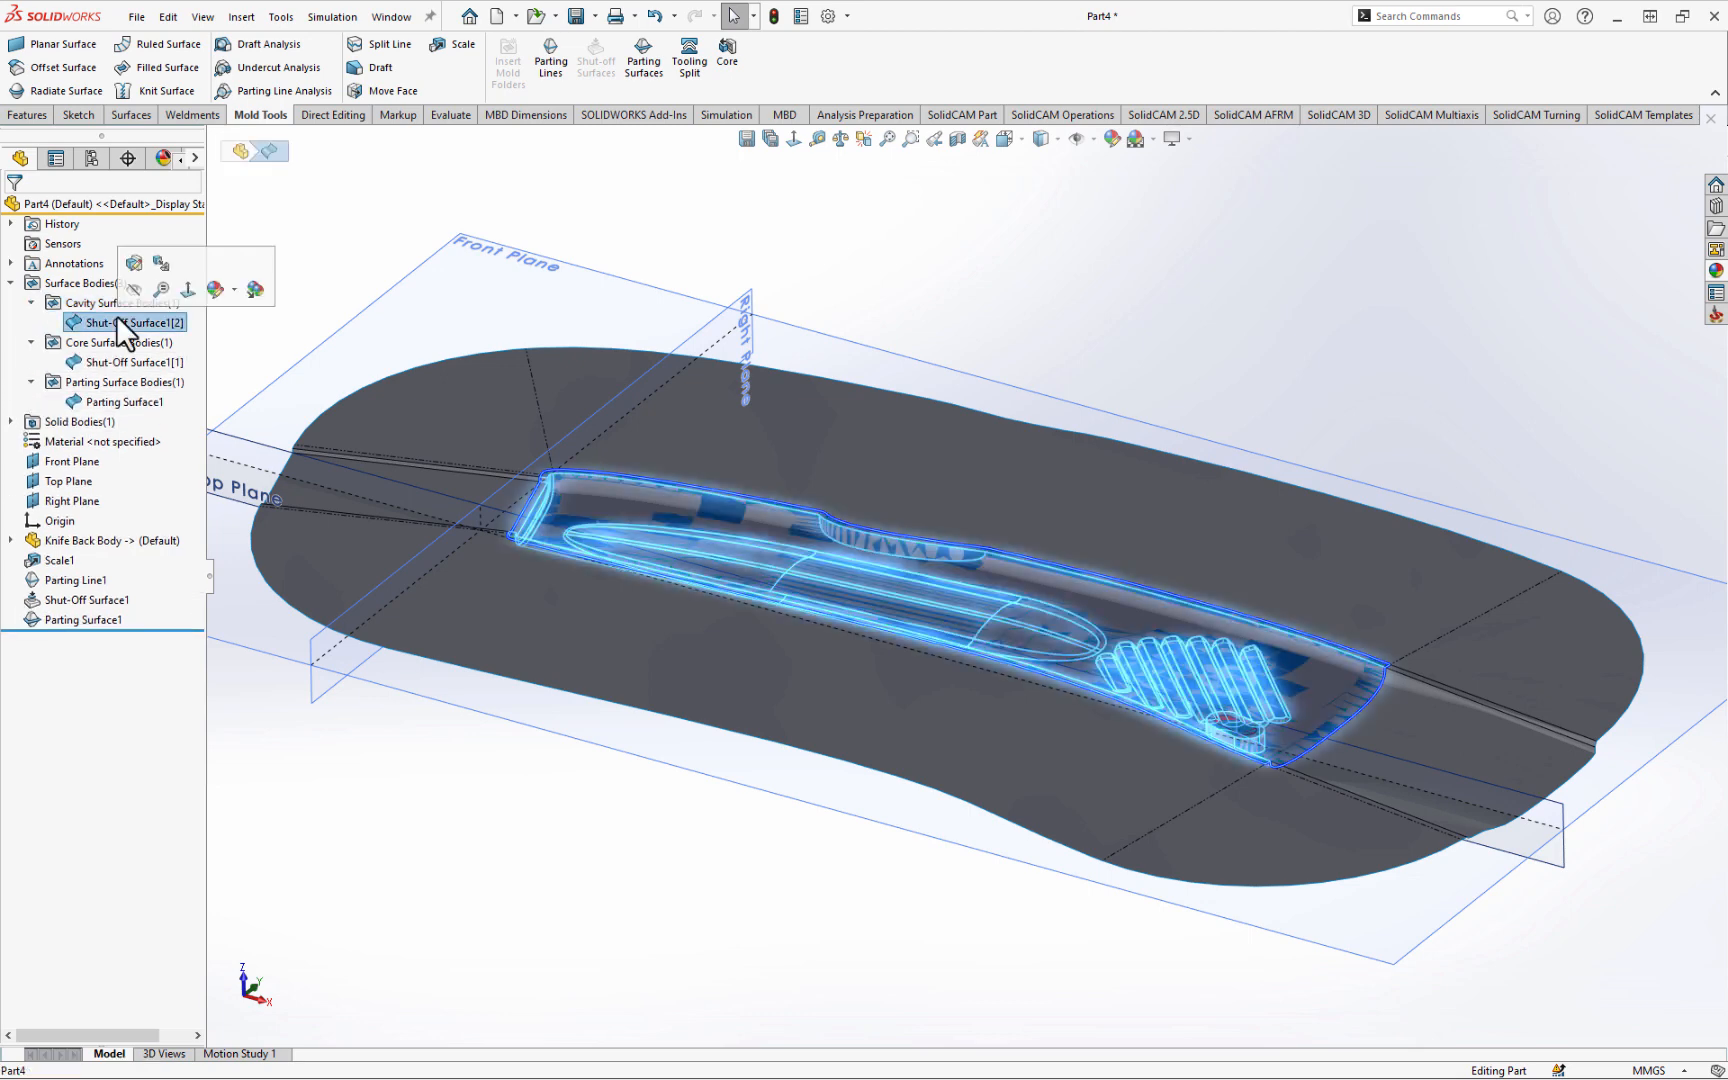
pyautogui.click(385, 186)
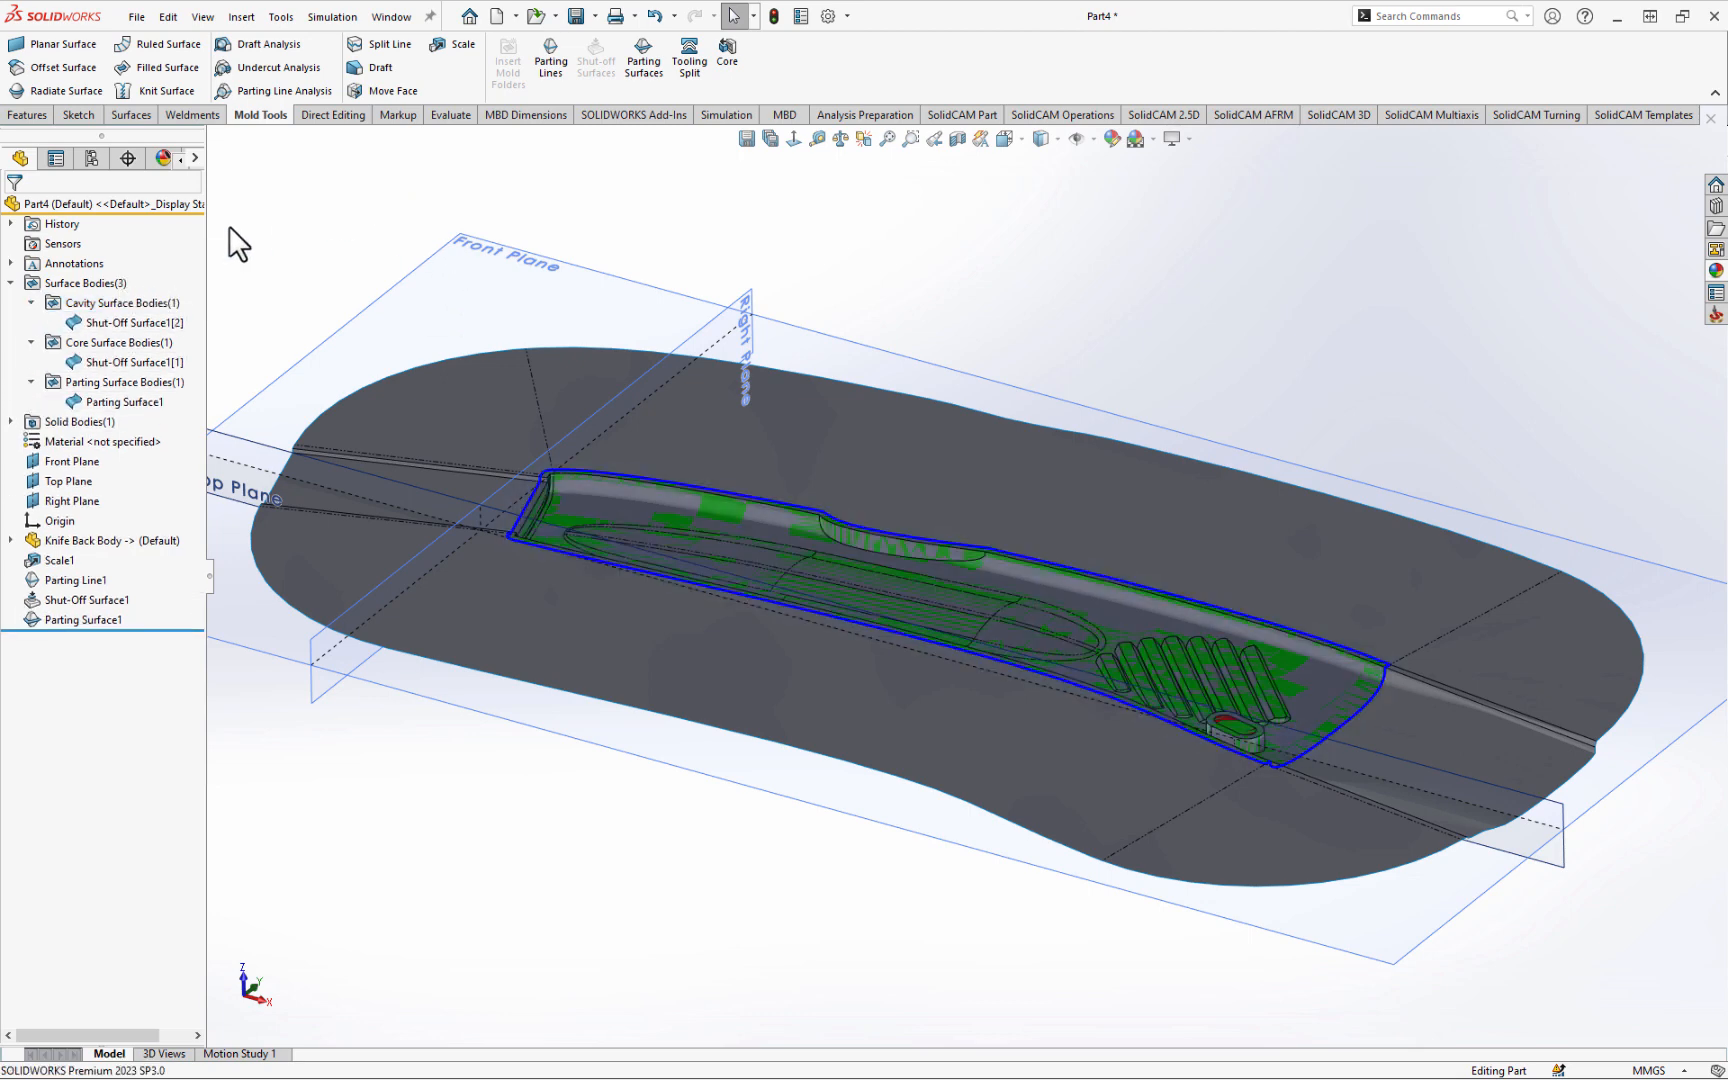
pyautogui.rightClick(104, 322)
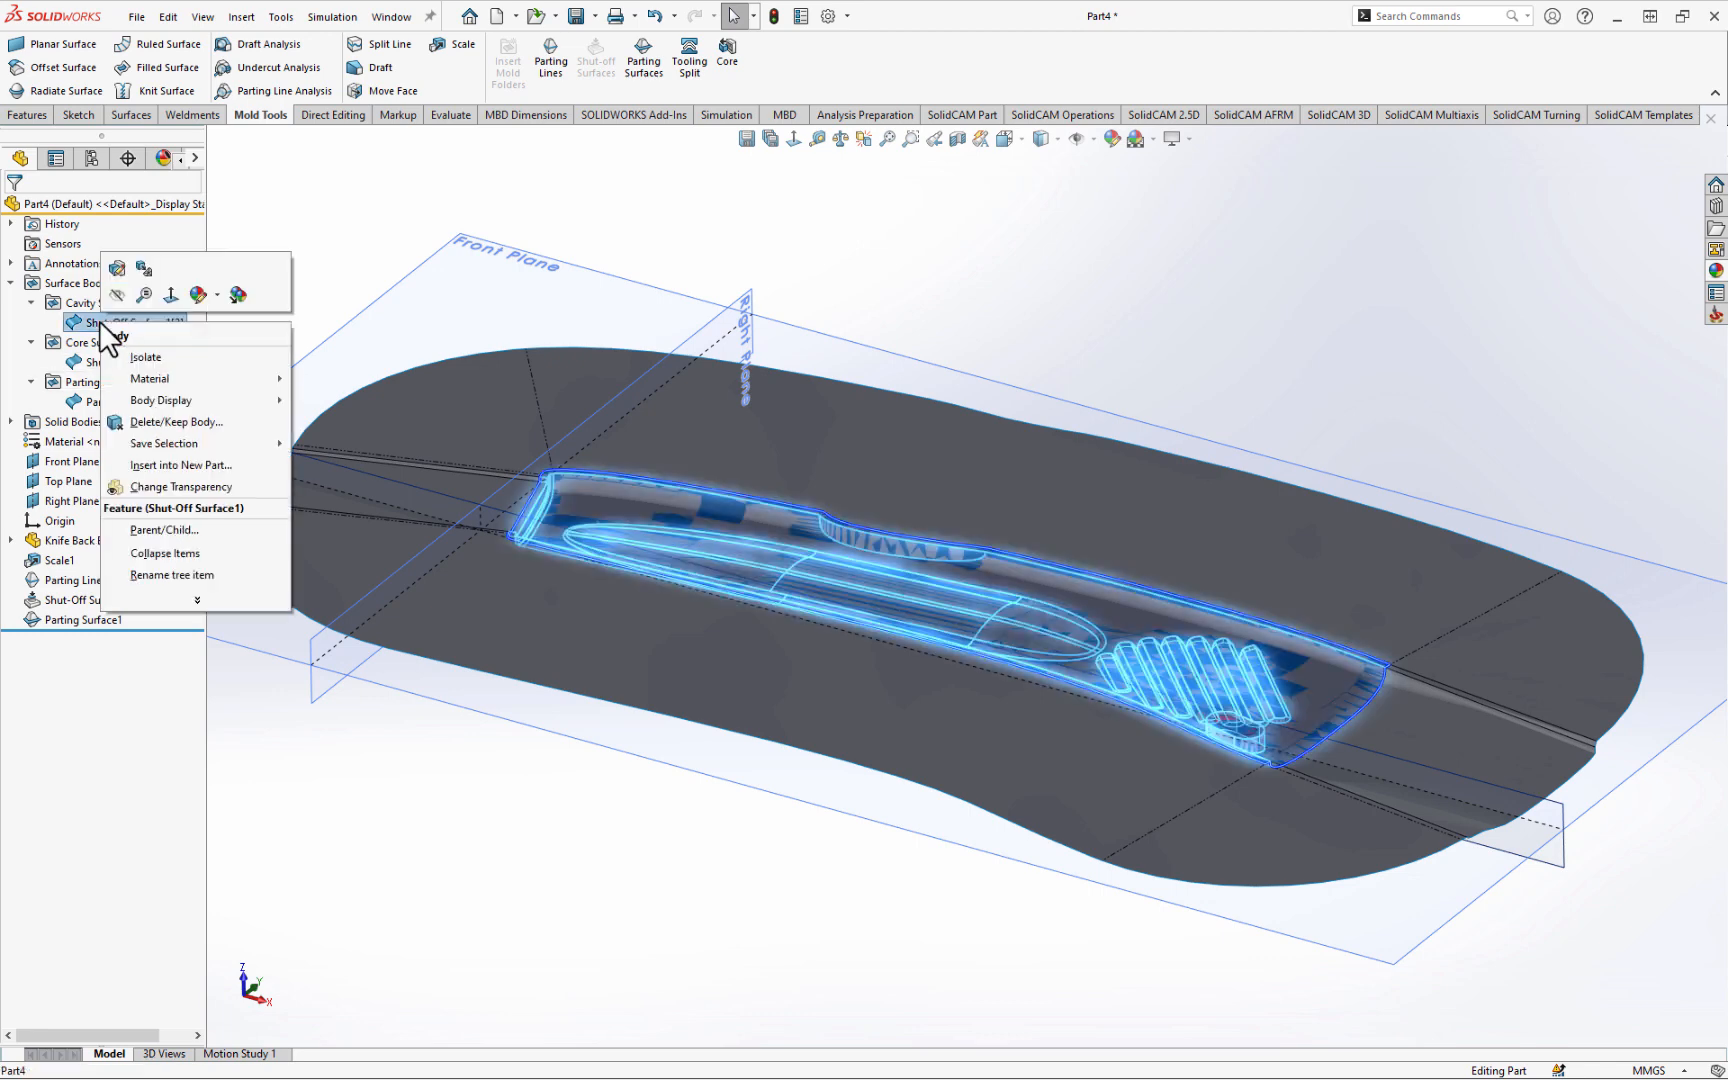
pyautogui.click(170, 357)
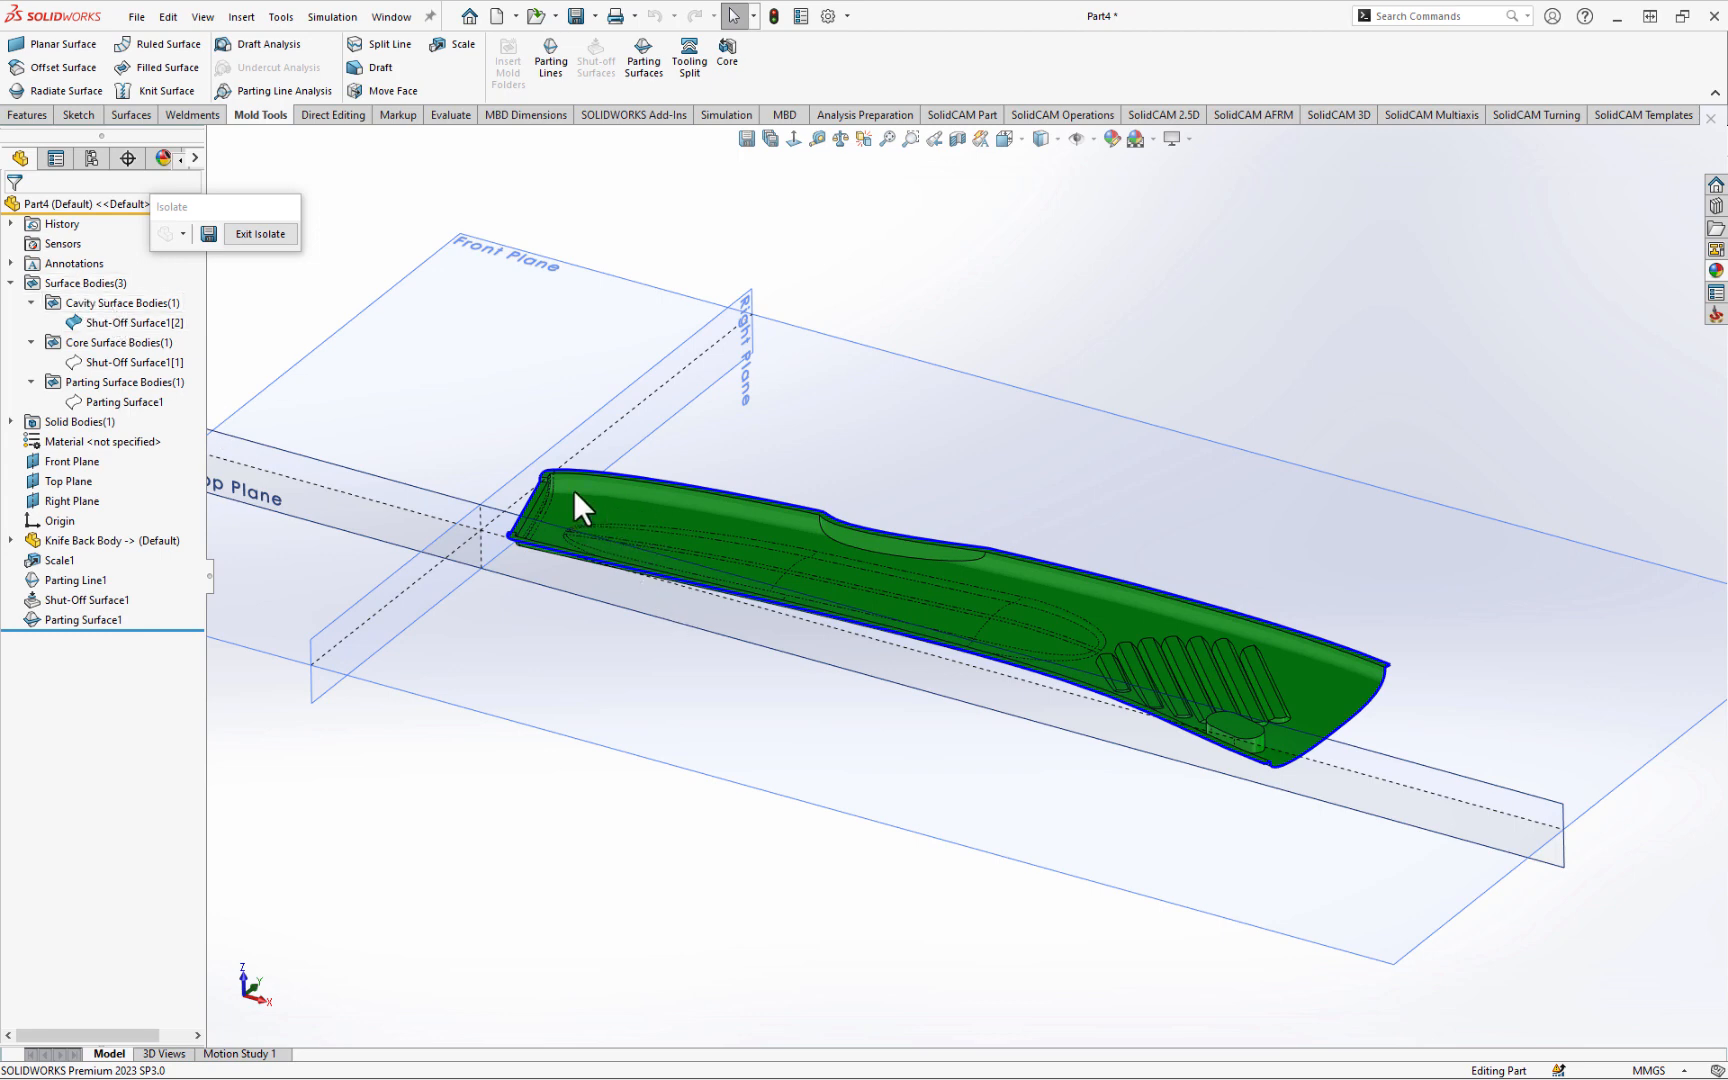
pyautogui.click(262, 234)
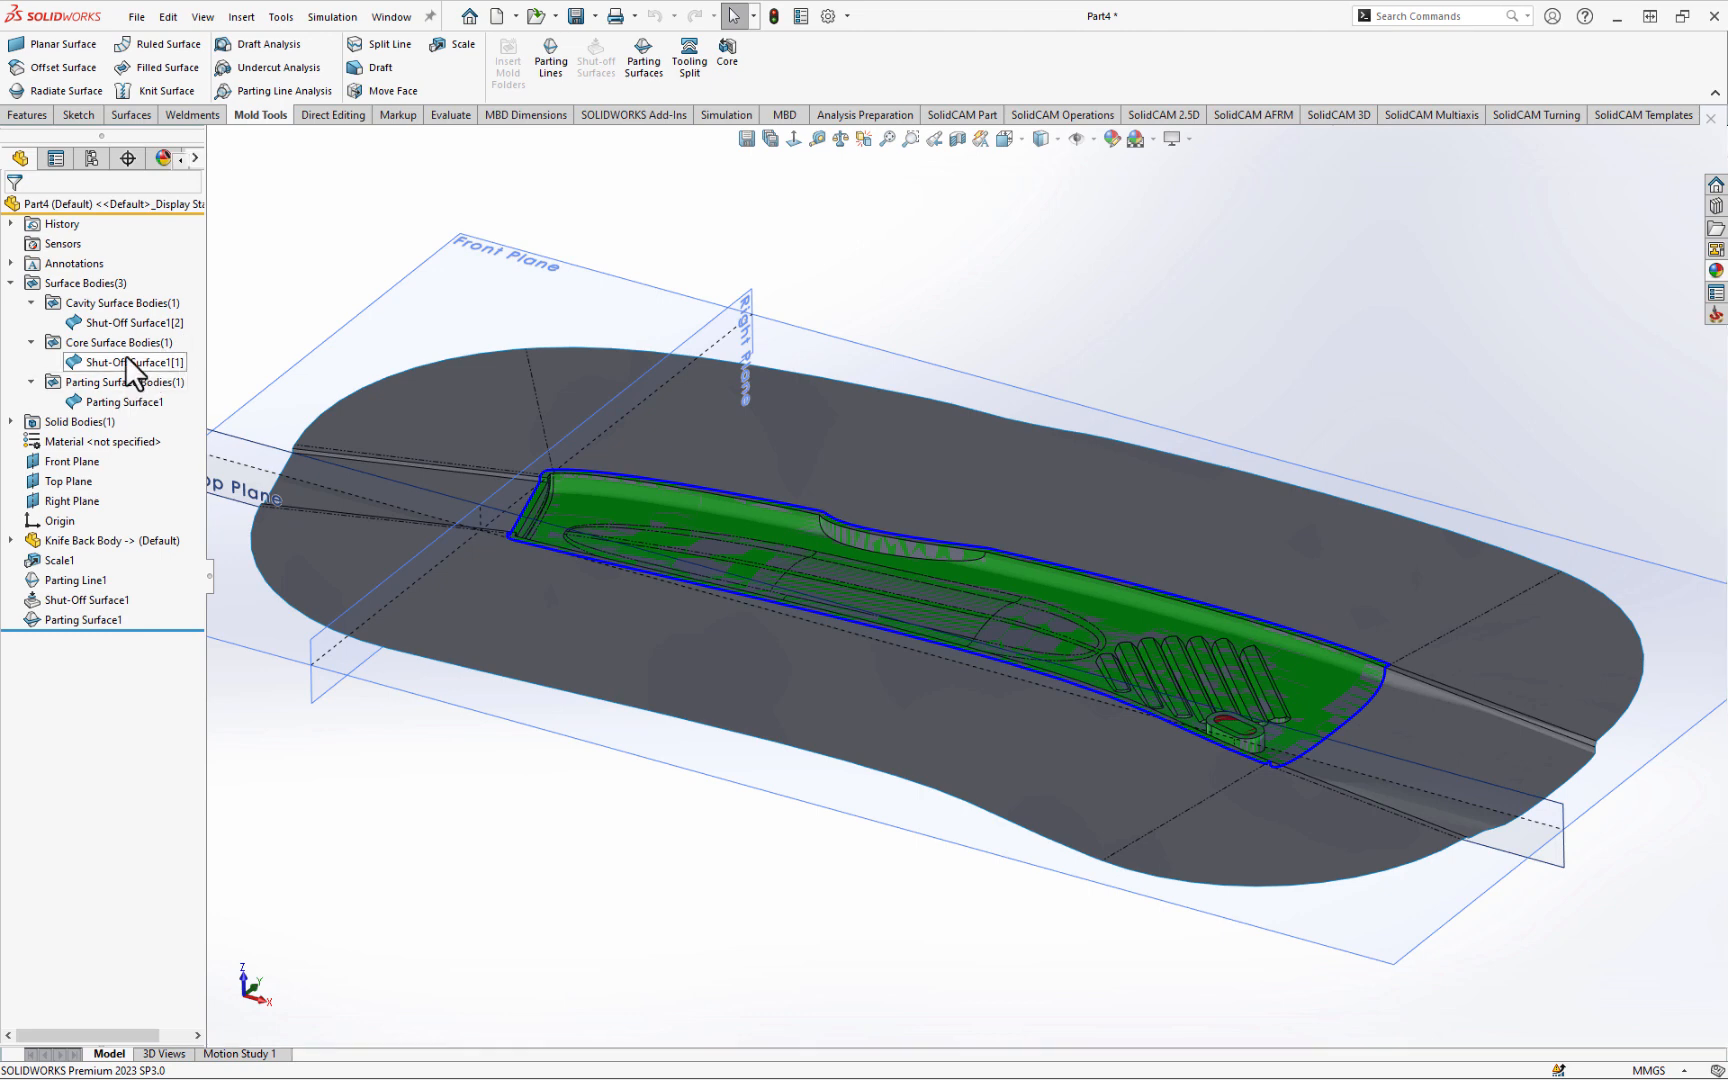
# - Isolate the core surface body and the parting surface body one at a time to examine each, restoring all bodies after each
pyautogui.rightClick(127, 358)
pyautogui.click(195, 386)
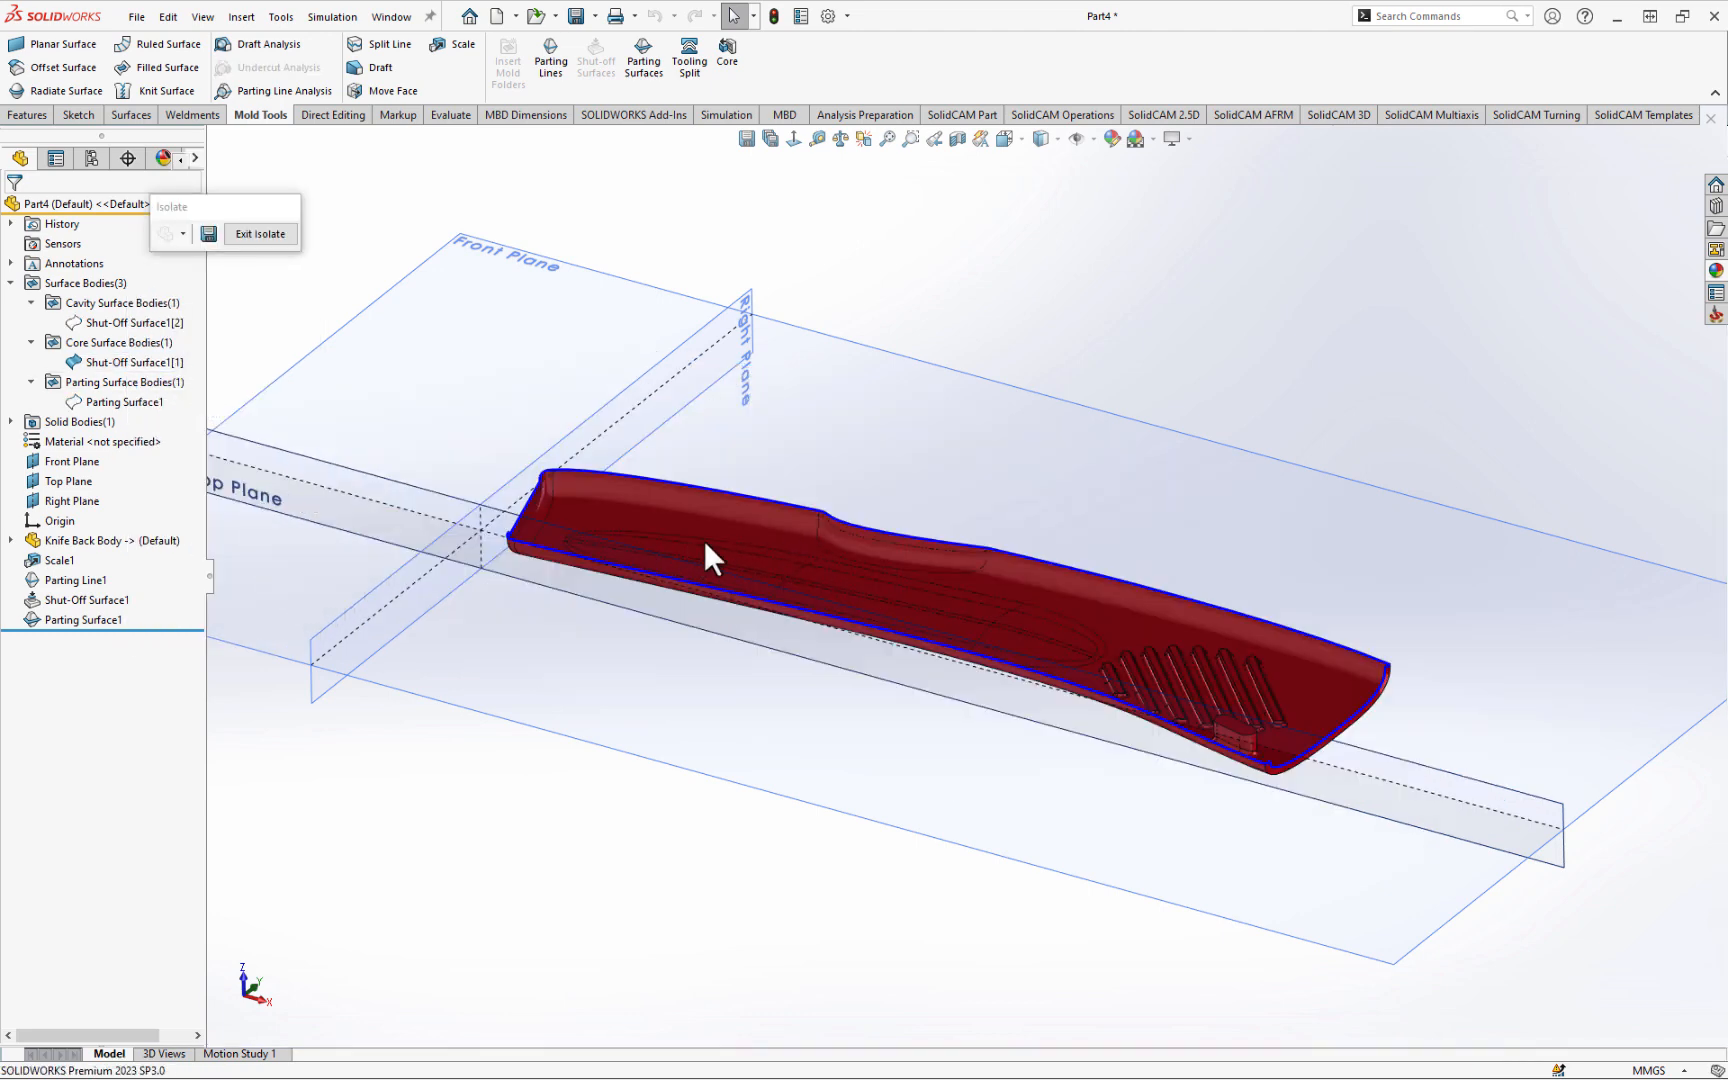
pyautogui.click(265, 234)
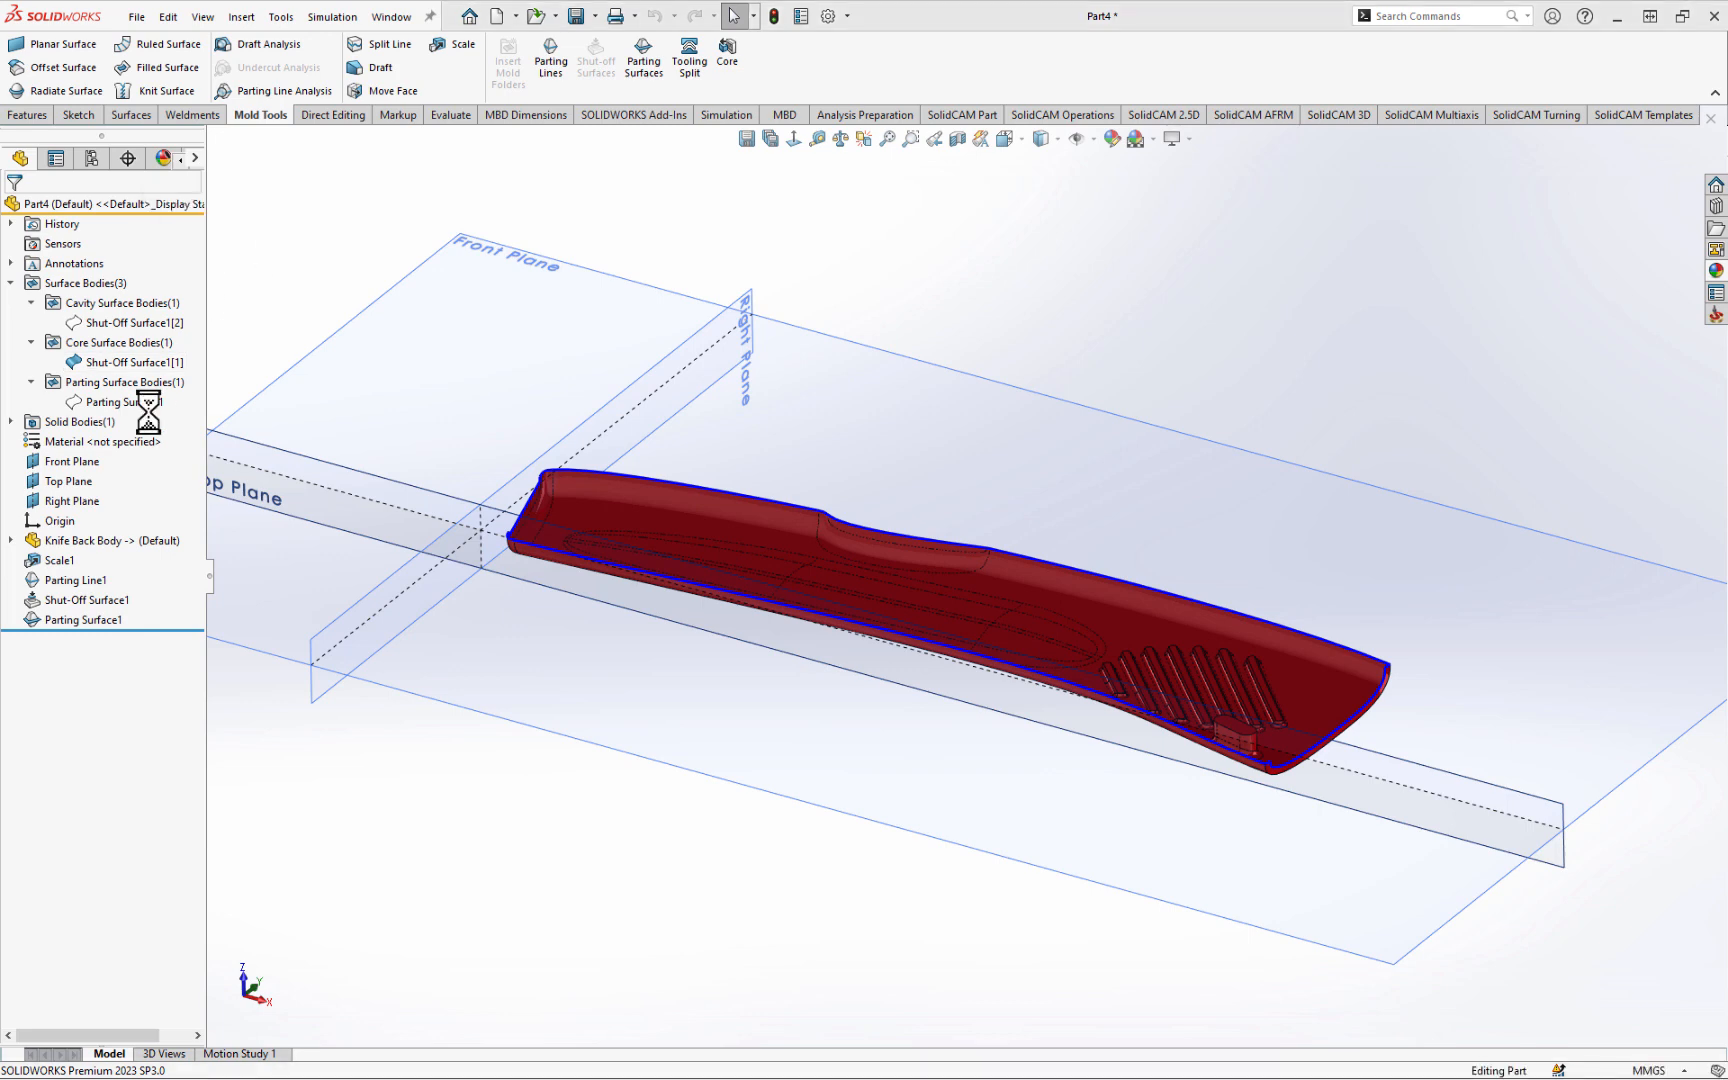
pyautogui.rightClick(144, 400)
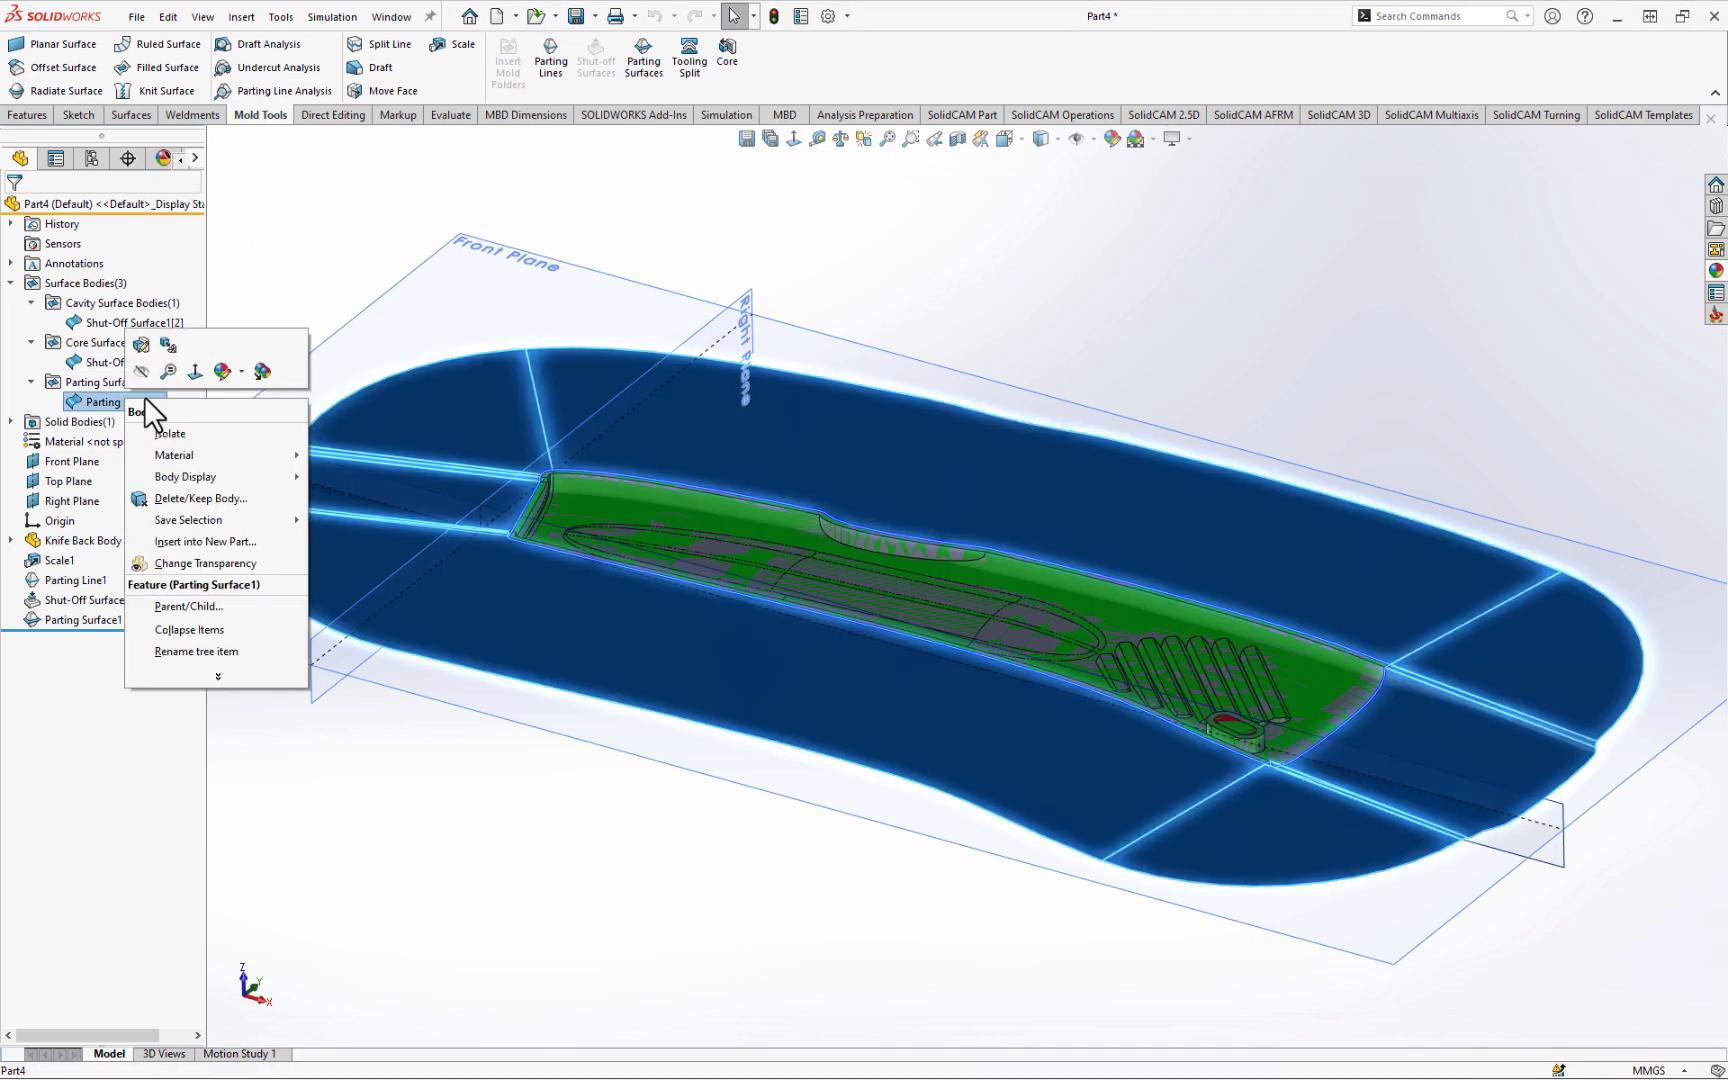
pyautogui.click(192, 432)
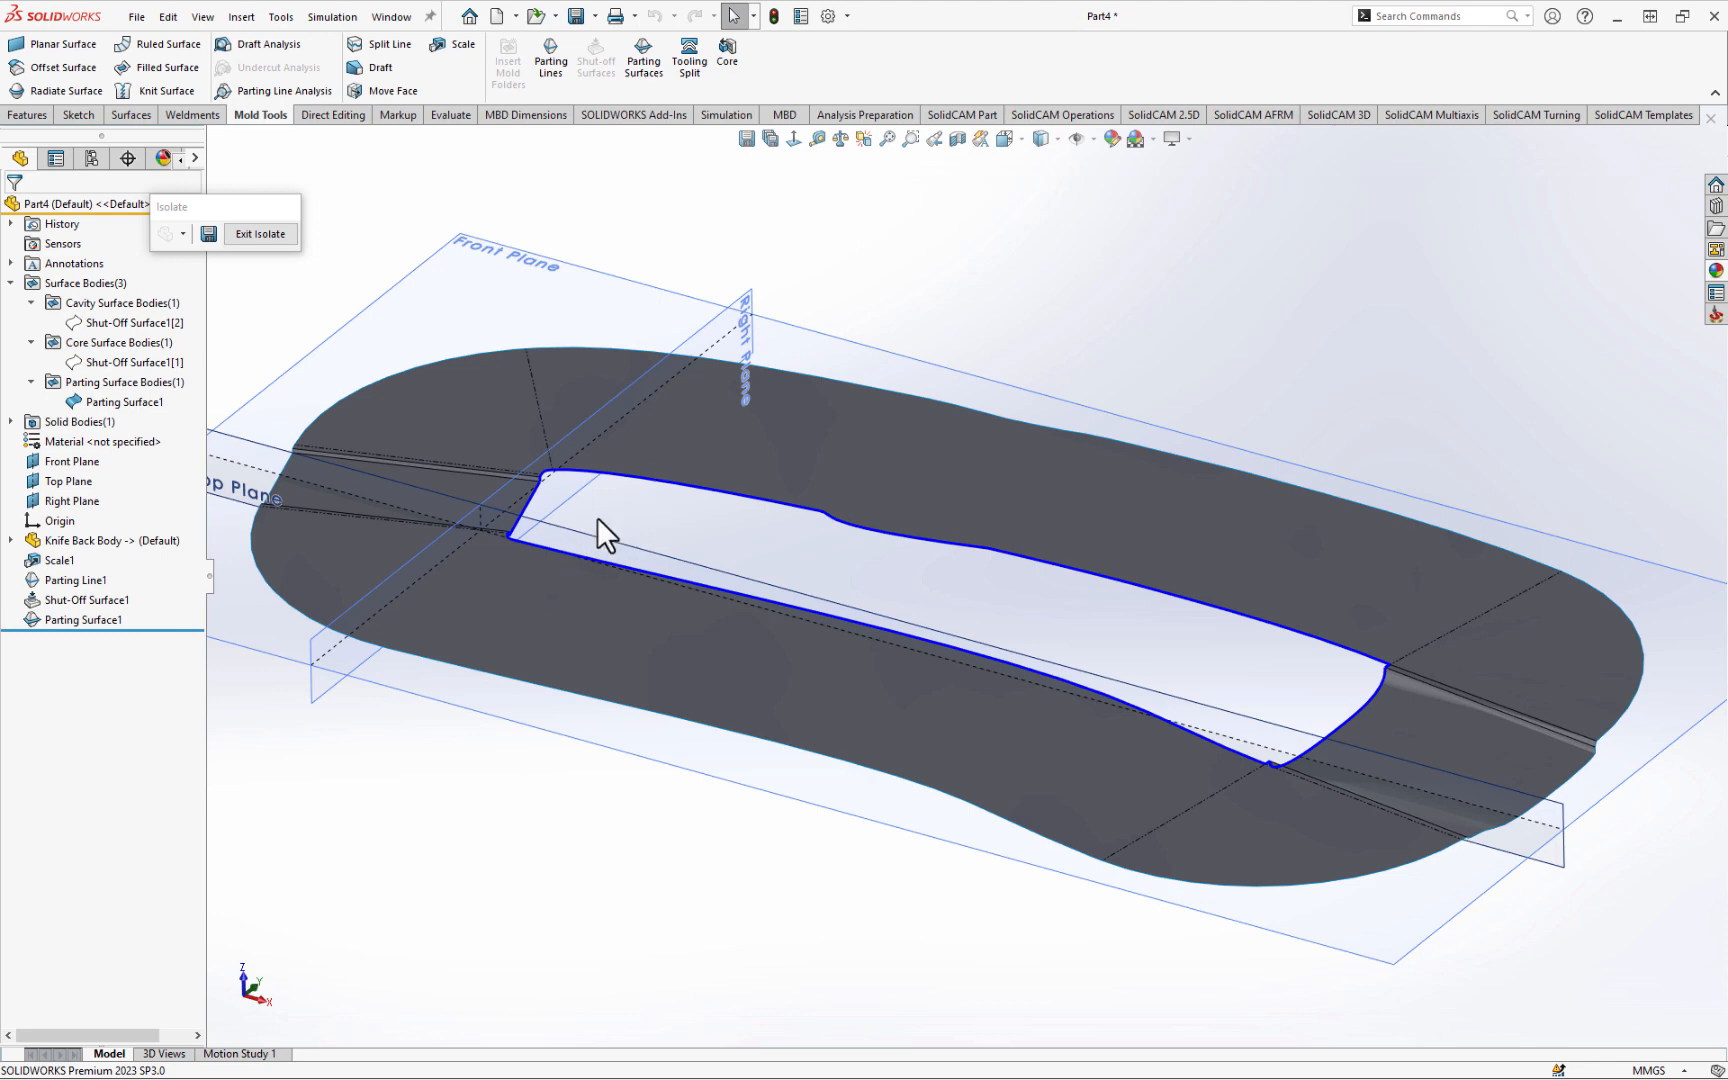
pyautogui.click(259, 234)
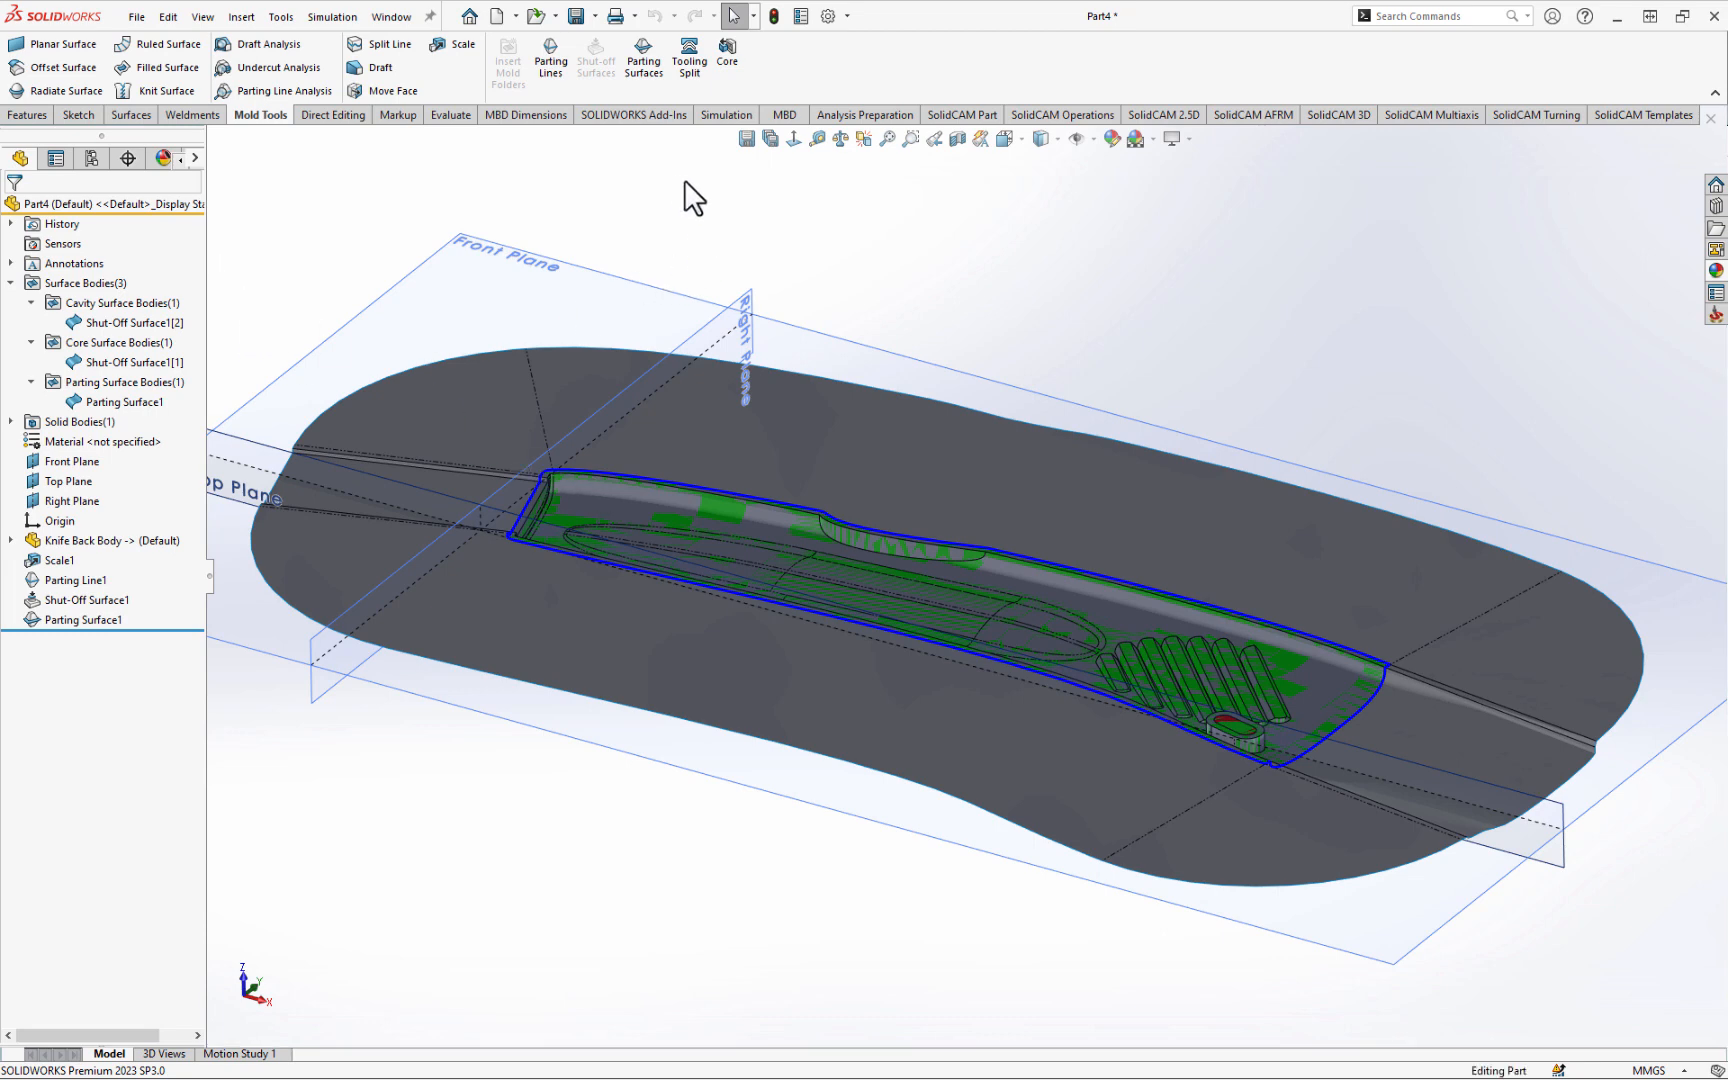
# - Start a Tooling Split sketch on the Front Plane and draw a corner rectangle about 180 mm long around the knife body
pyautogui.click(694, 64)
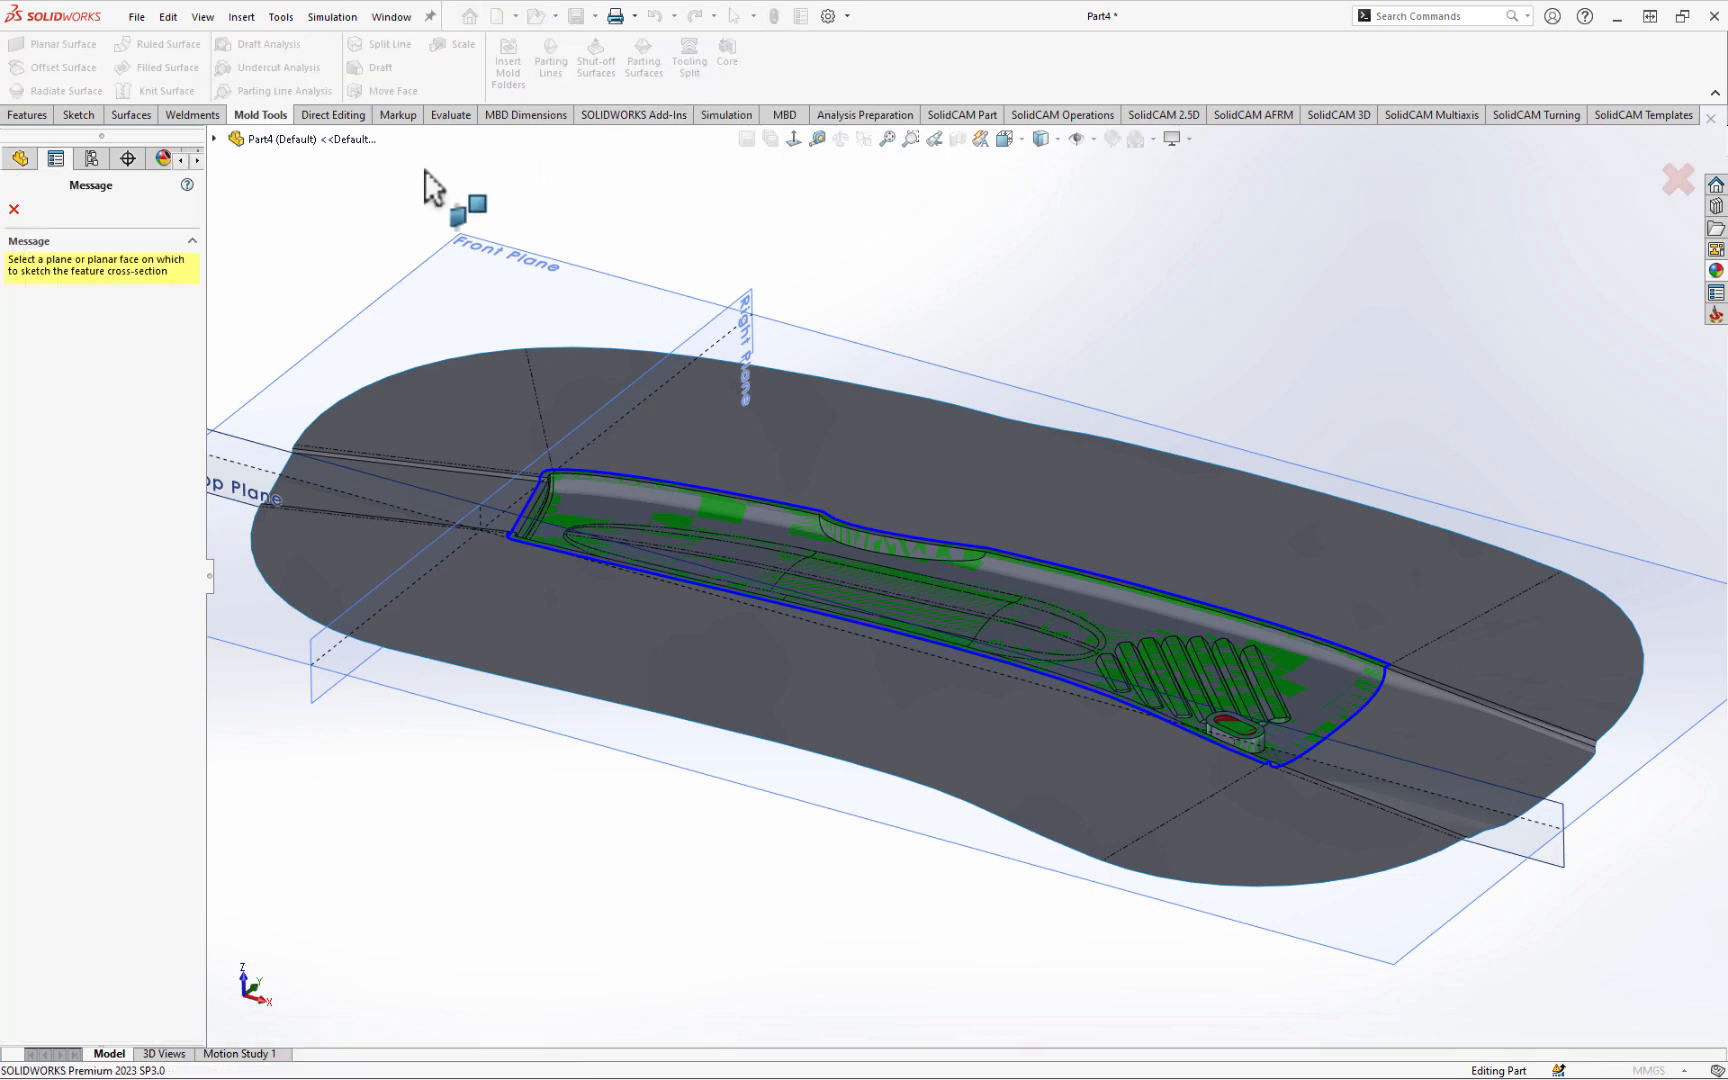
pyautogui.scroll(4, 600, 370)
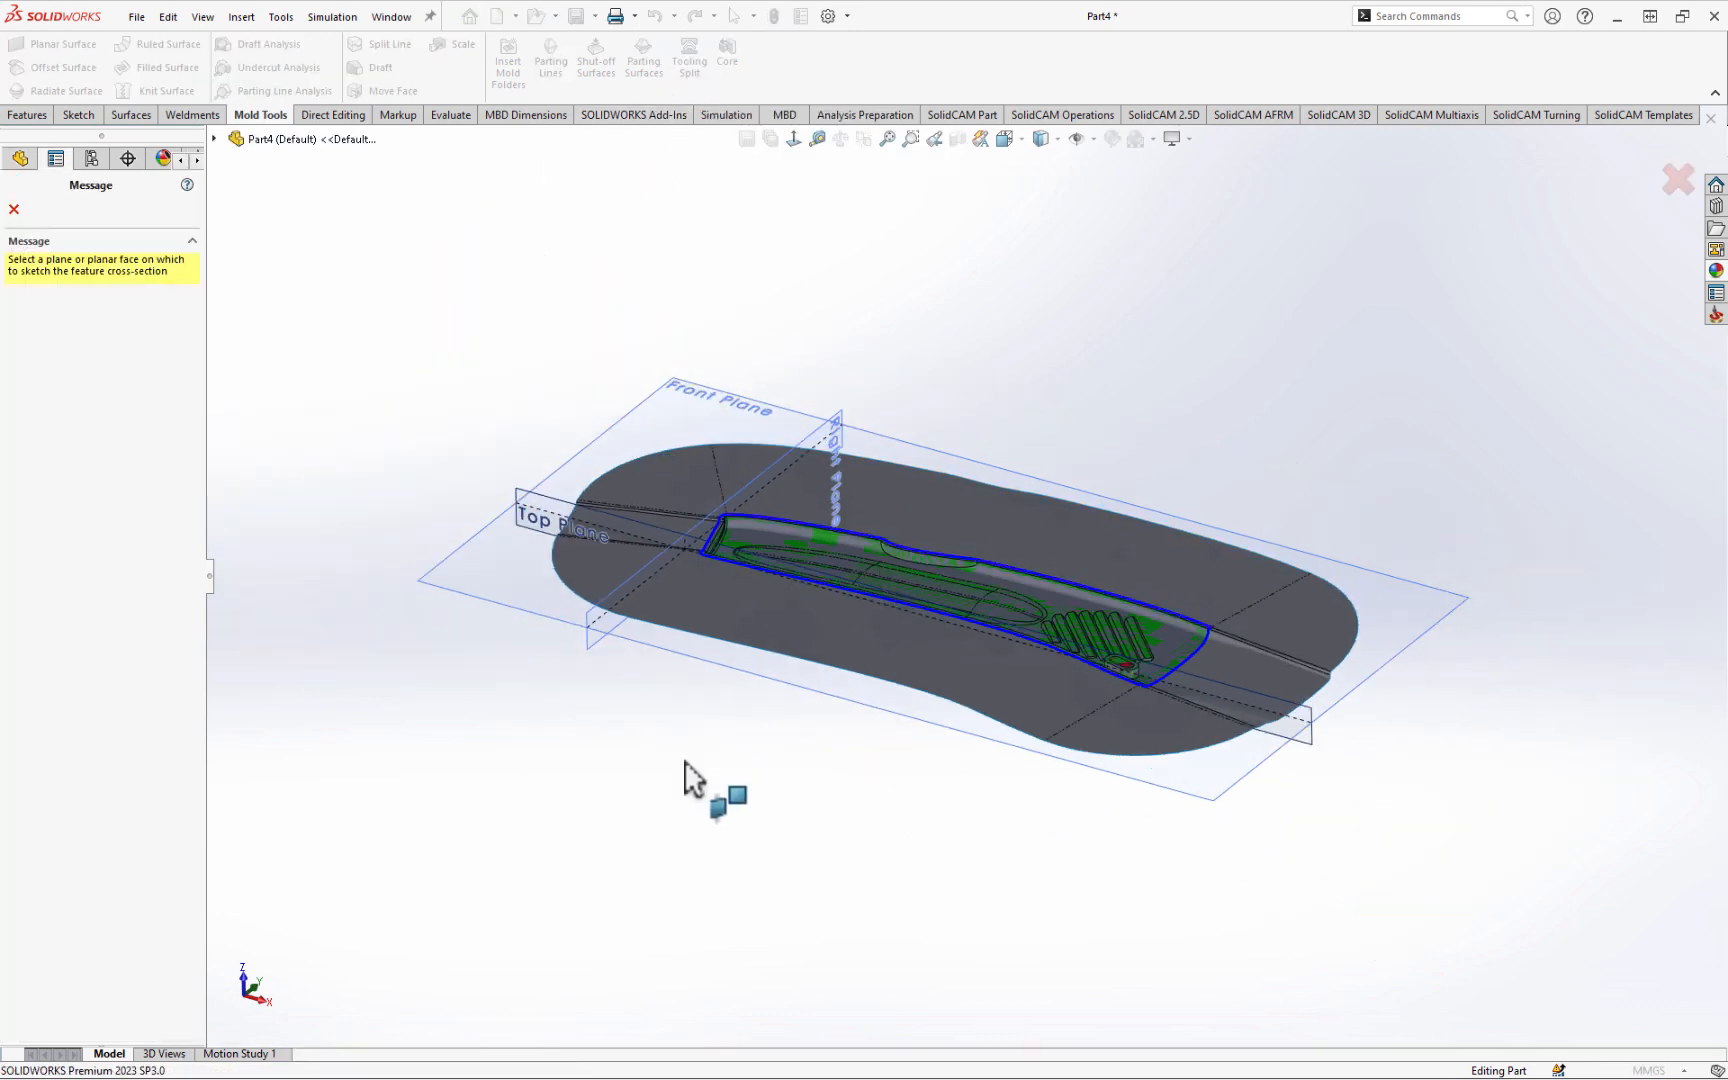
pyautogui.scroll(-2, 688, 745)
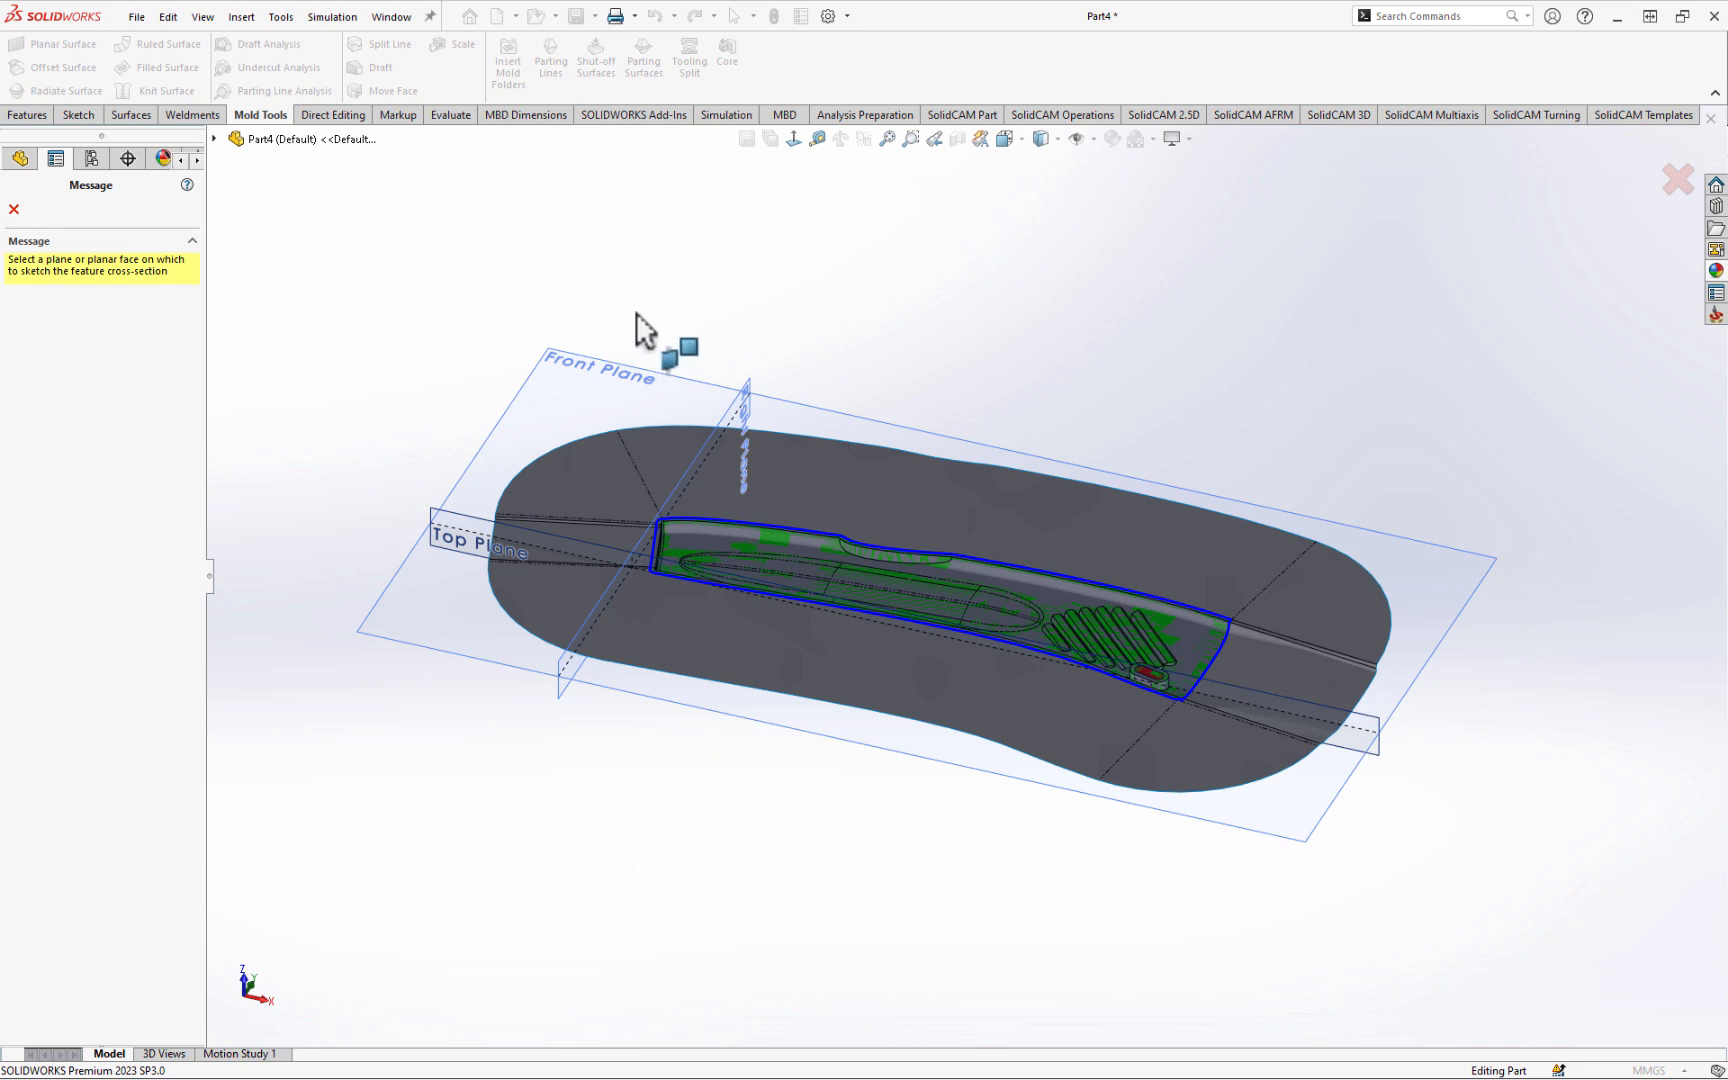
pyautogui.click(629, 372)
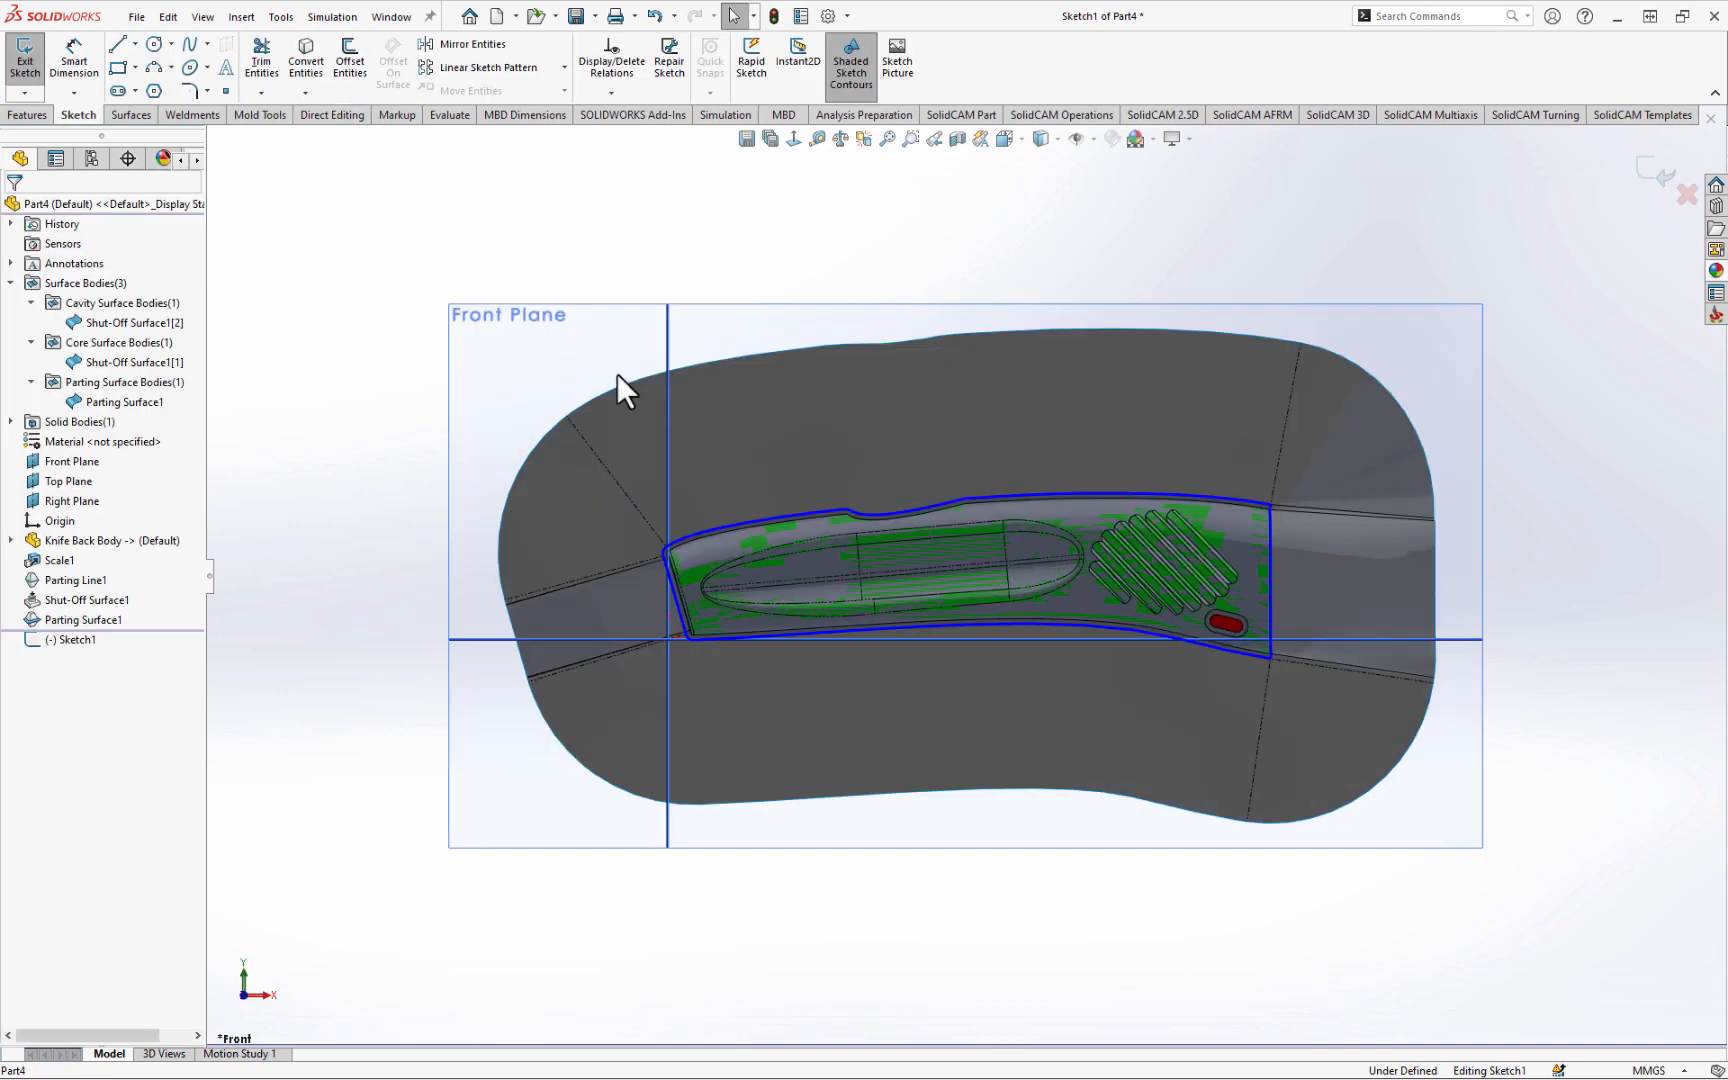
pyautogui.click(118, 67)
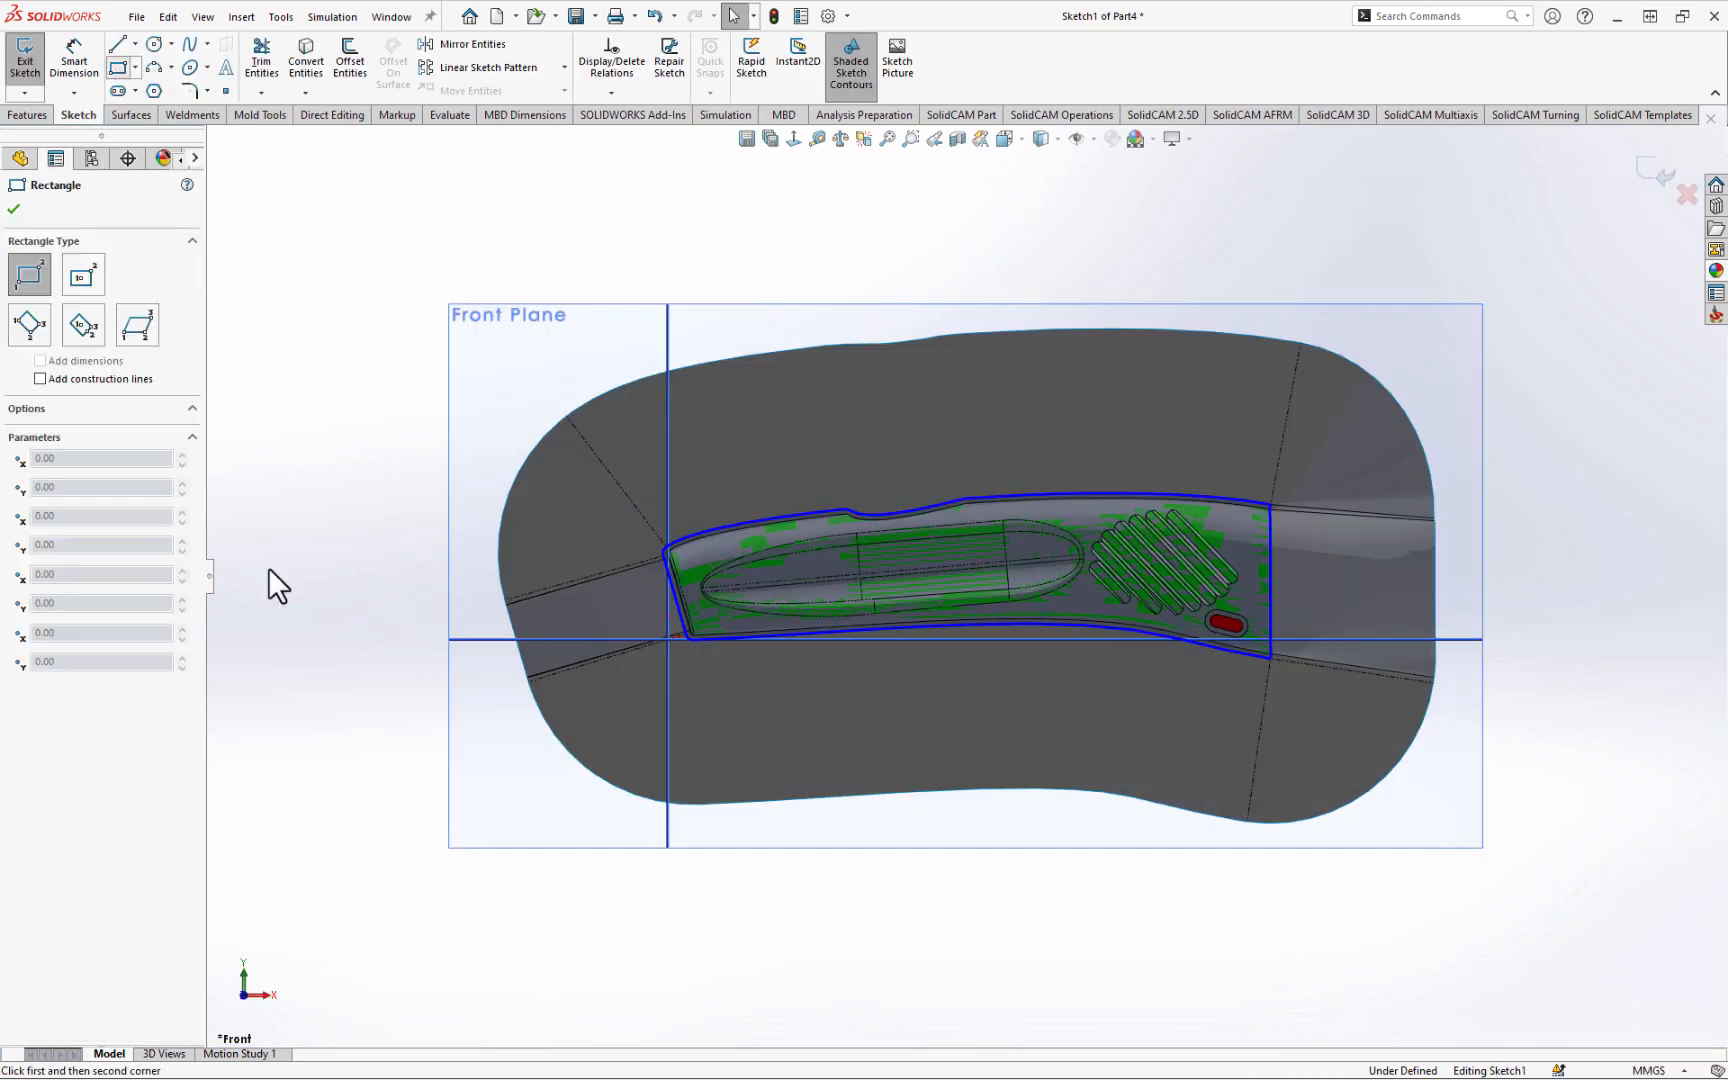
pyautogui.click(621, 726)
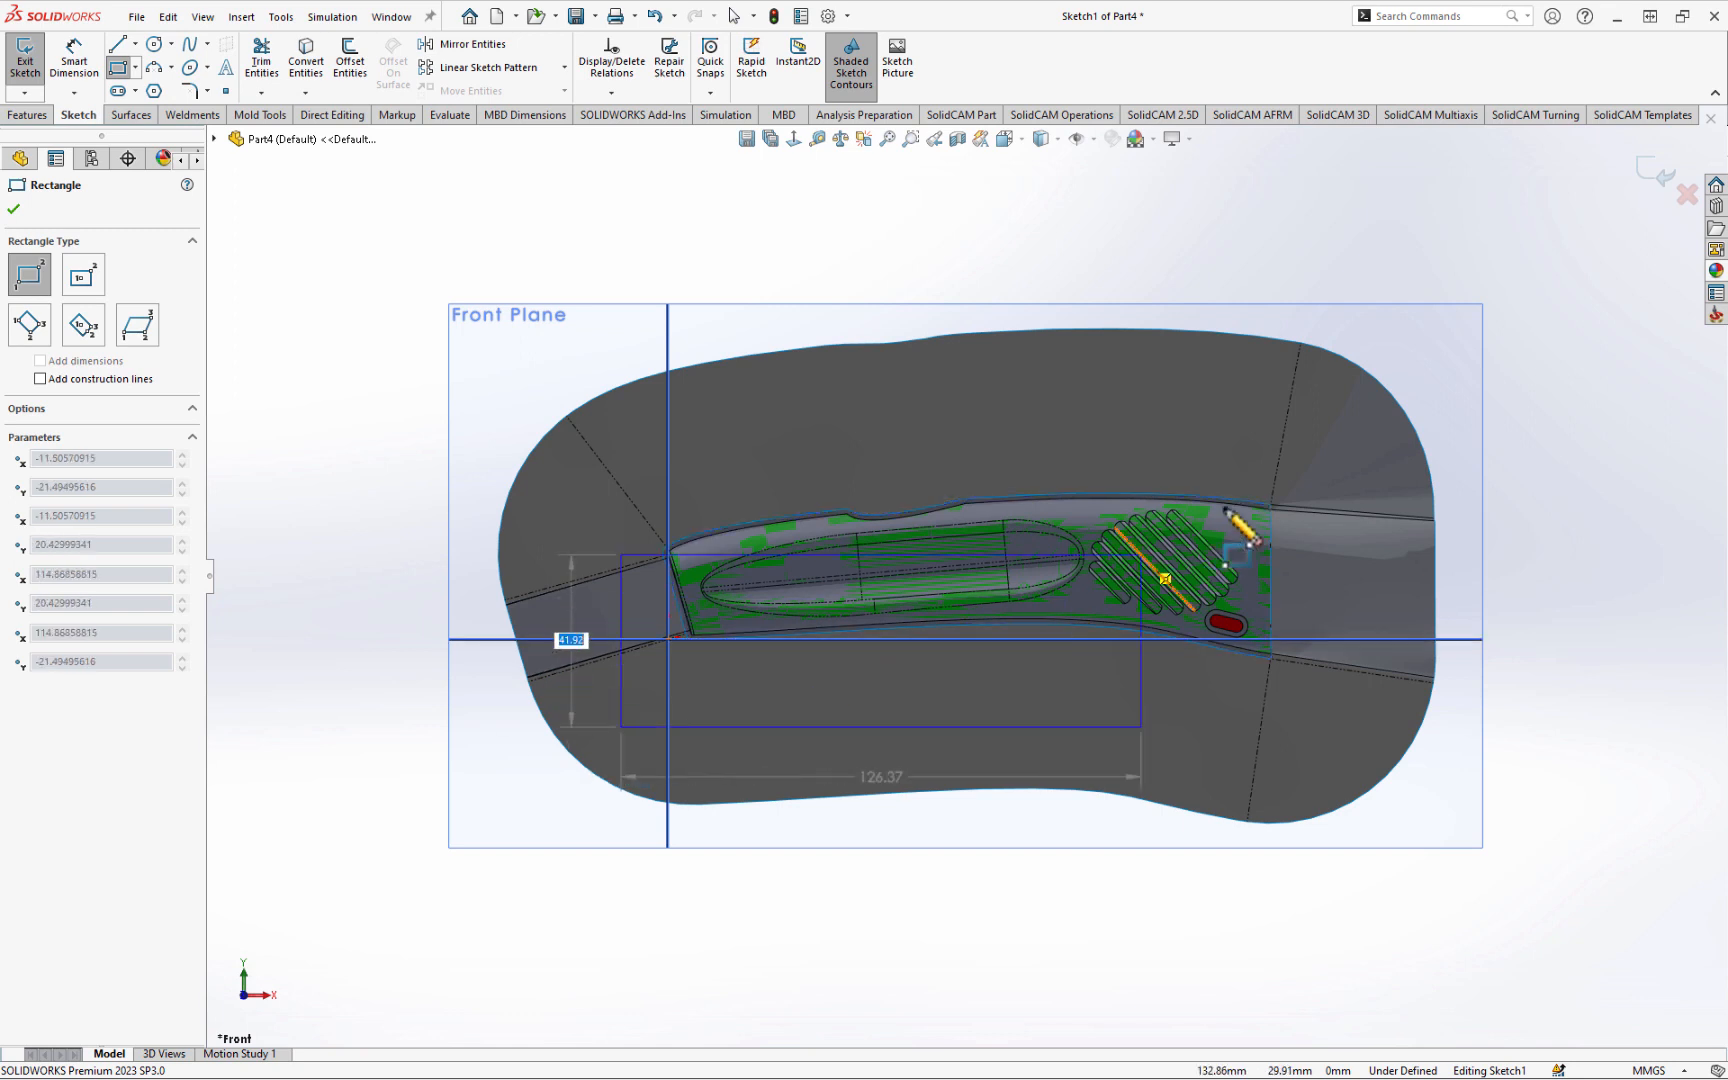
pyautogui.click(1360, 430)
pyautogui.press('Escape')
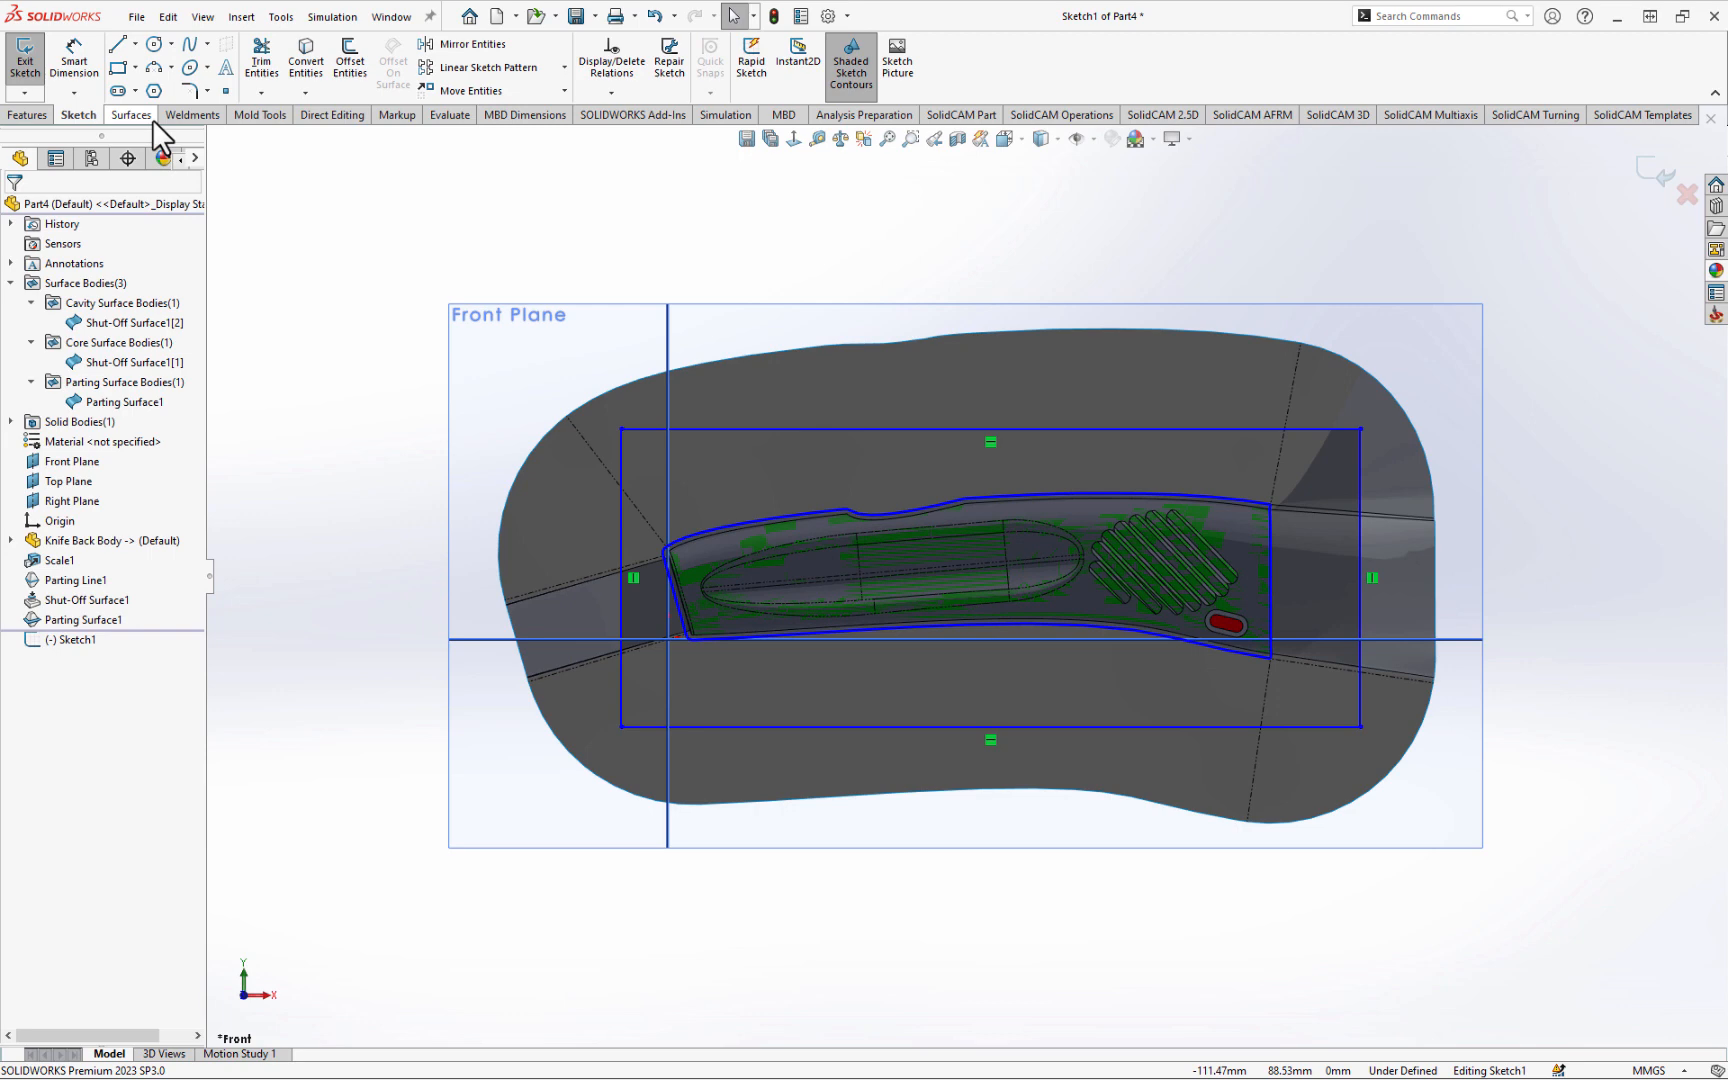
# - Dimension the rectangle to a length of 180 mm and a height of 75 mm
pyautogui.click(80, 68)
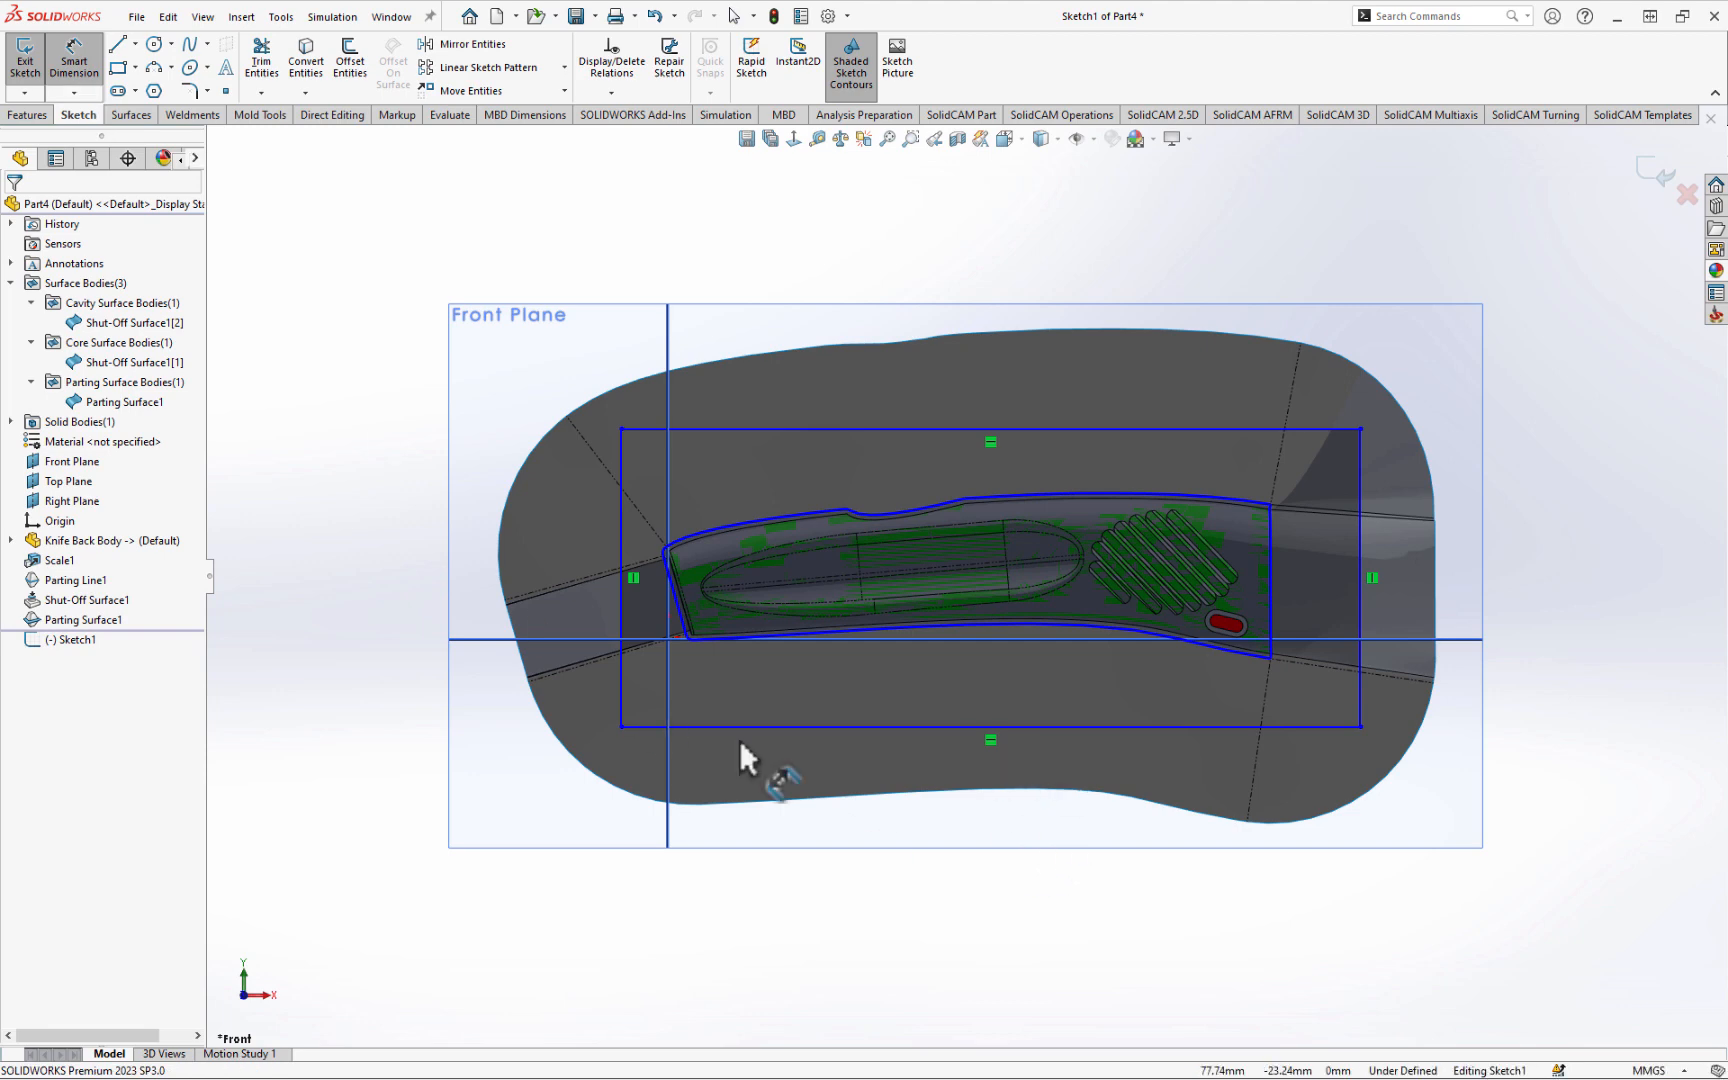
pyautogui.click(872, 727)
pyautogui.click(1010, 925)
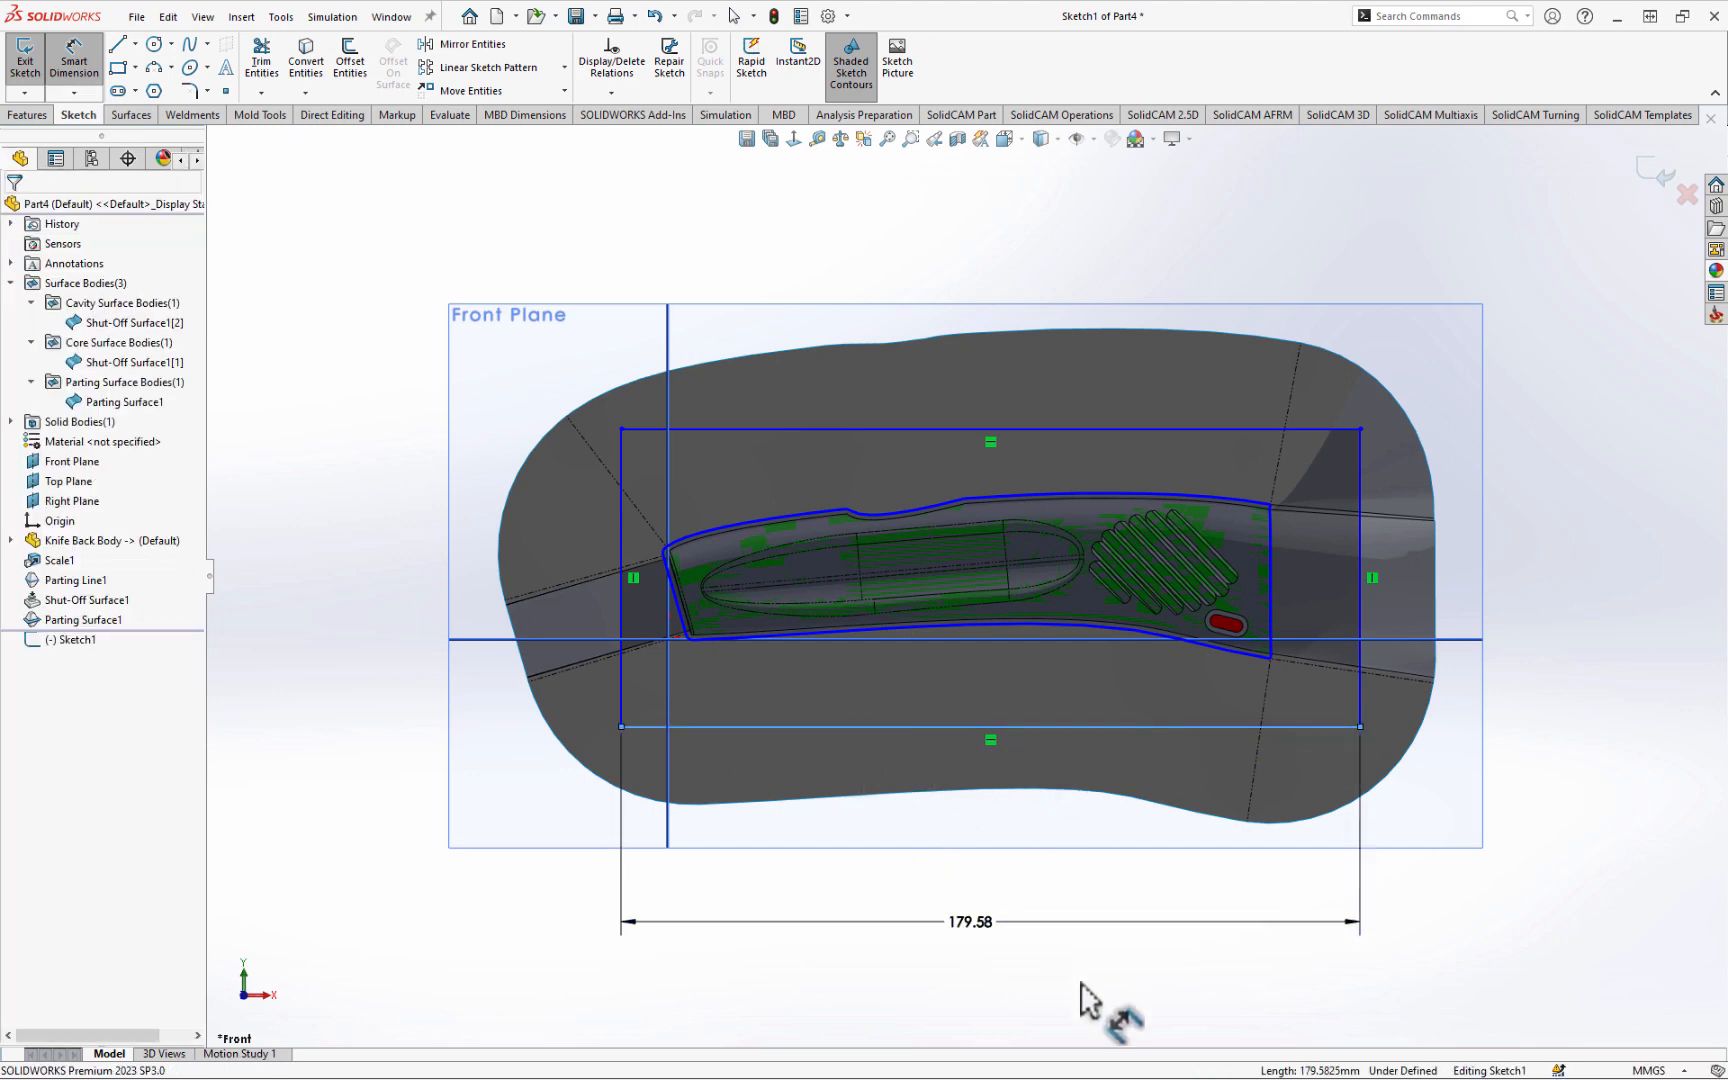
pyautogui.write('180')
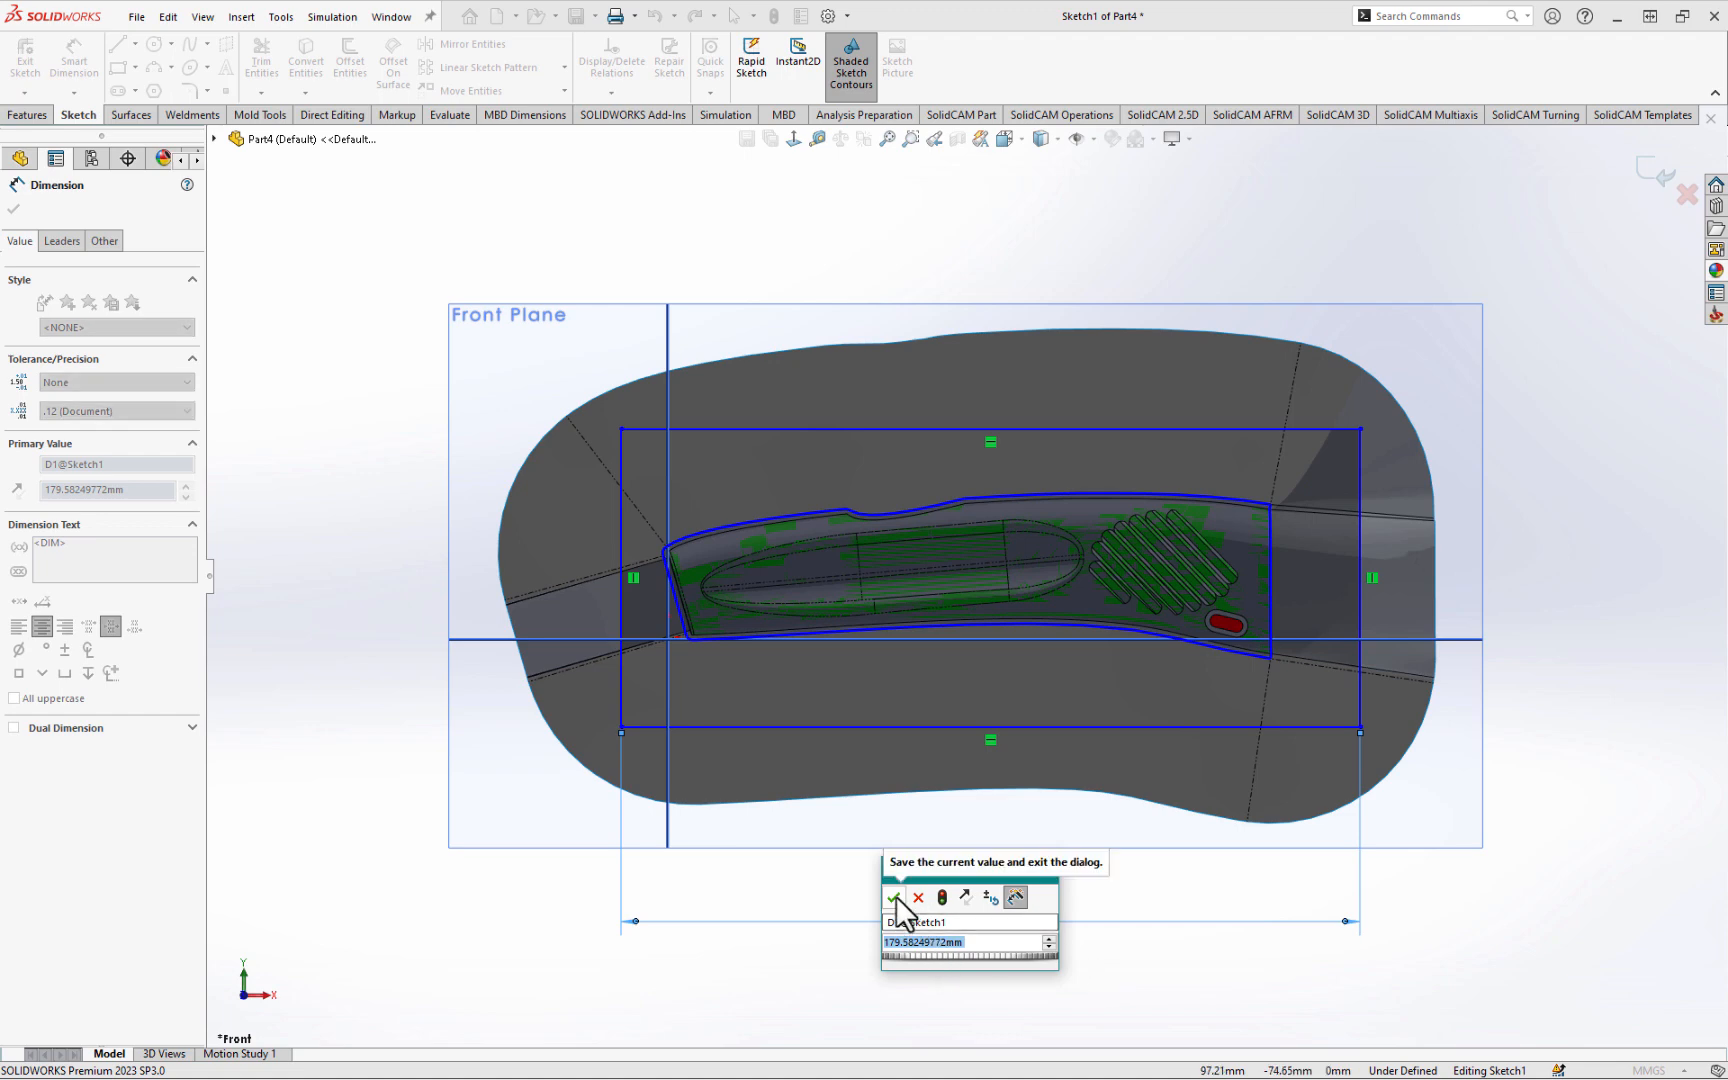
pyautogui.click(894, 897)
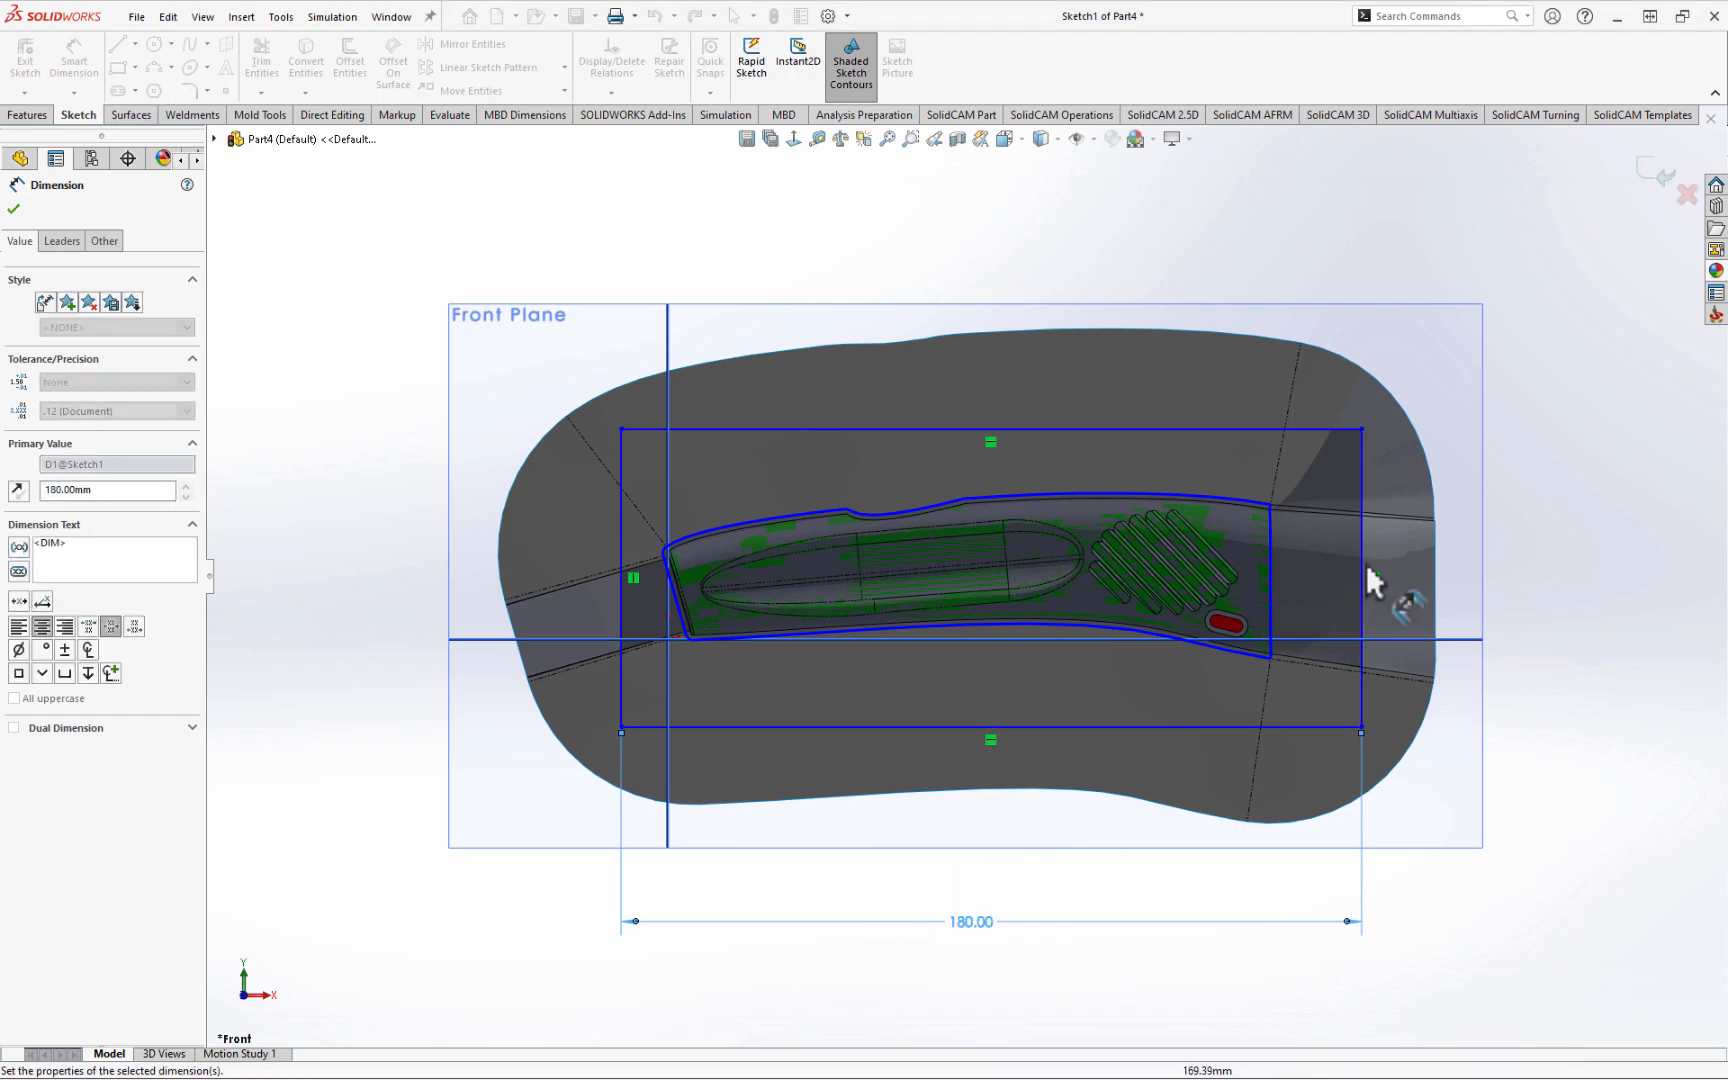
pyautogui.click(1631, 576)
pyautogui.write('75')
pyautogui.press('Return')
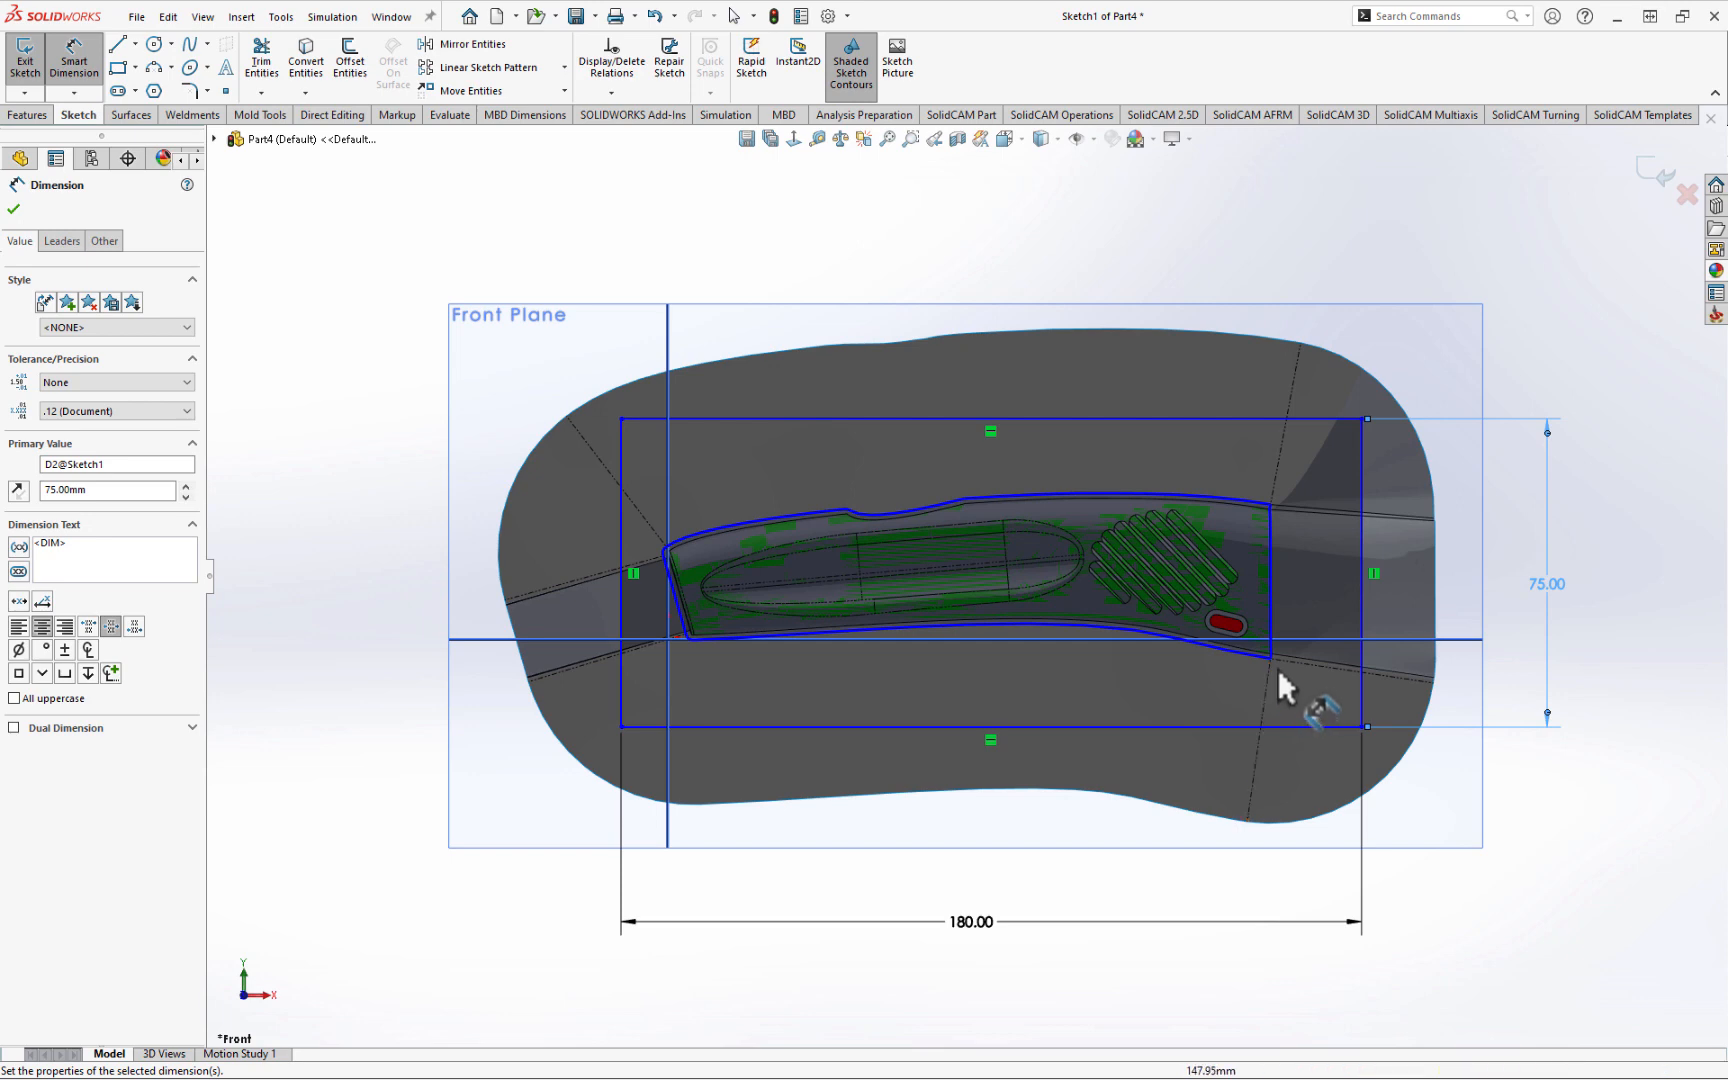
# - Dimension the horizontal distance from the upper corner of the knife body's wide end to the rectangle's adjacent vertical side as 20 mm
pyautogui.click(1361, 600)
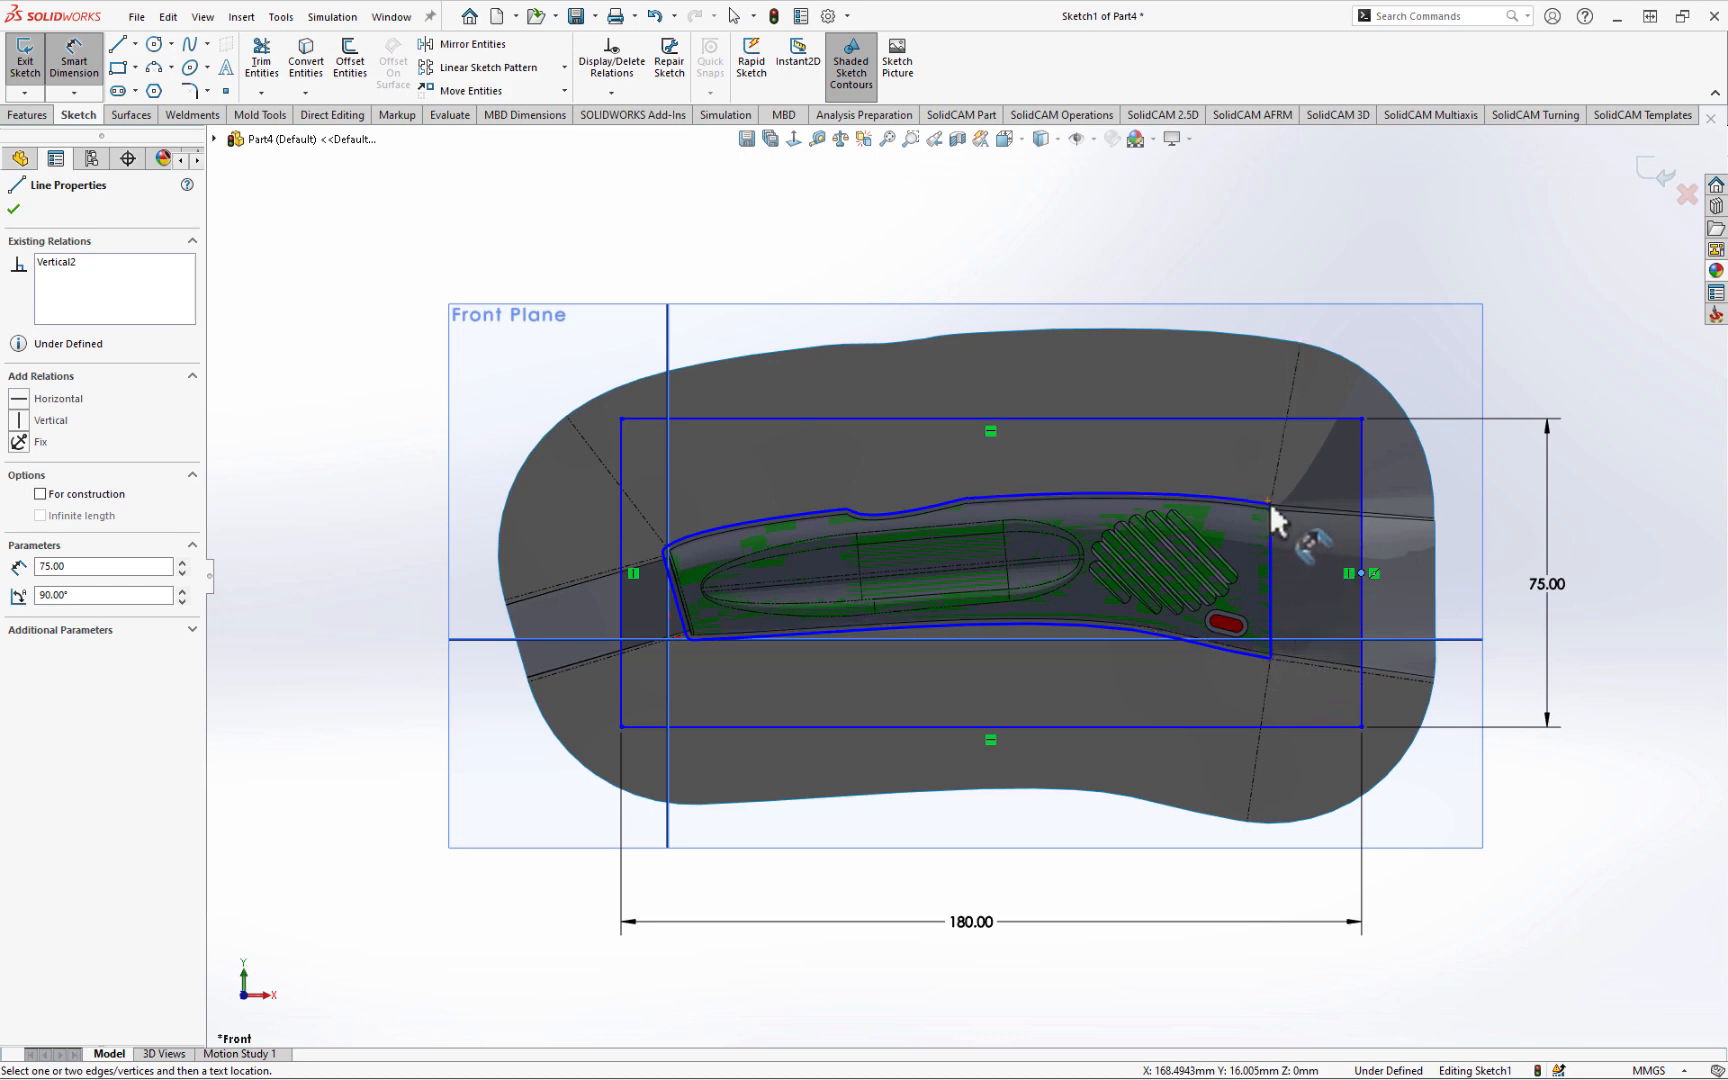
pyautogui.scroll(-3, 1274, 508)
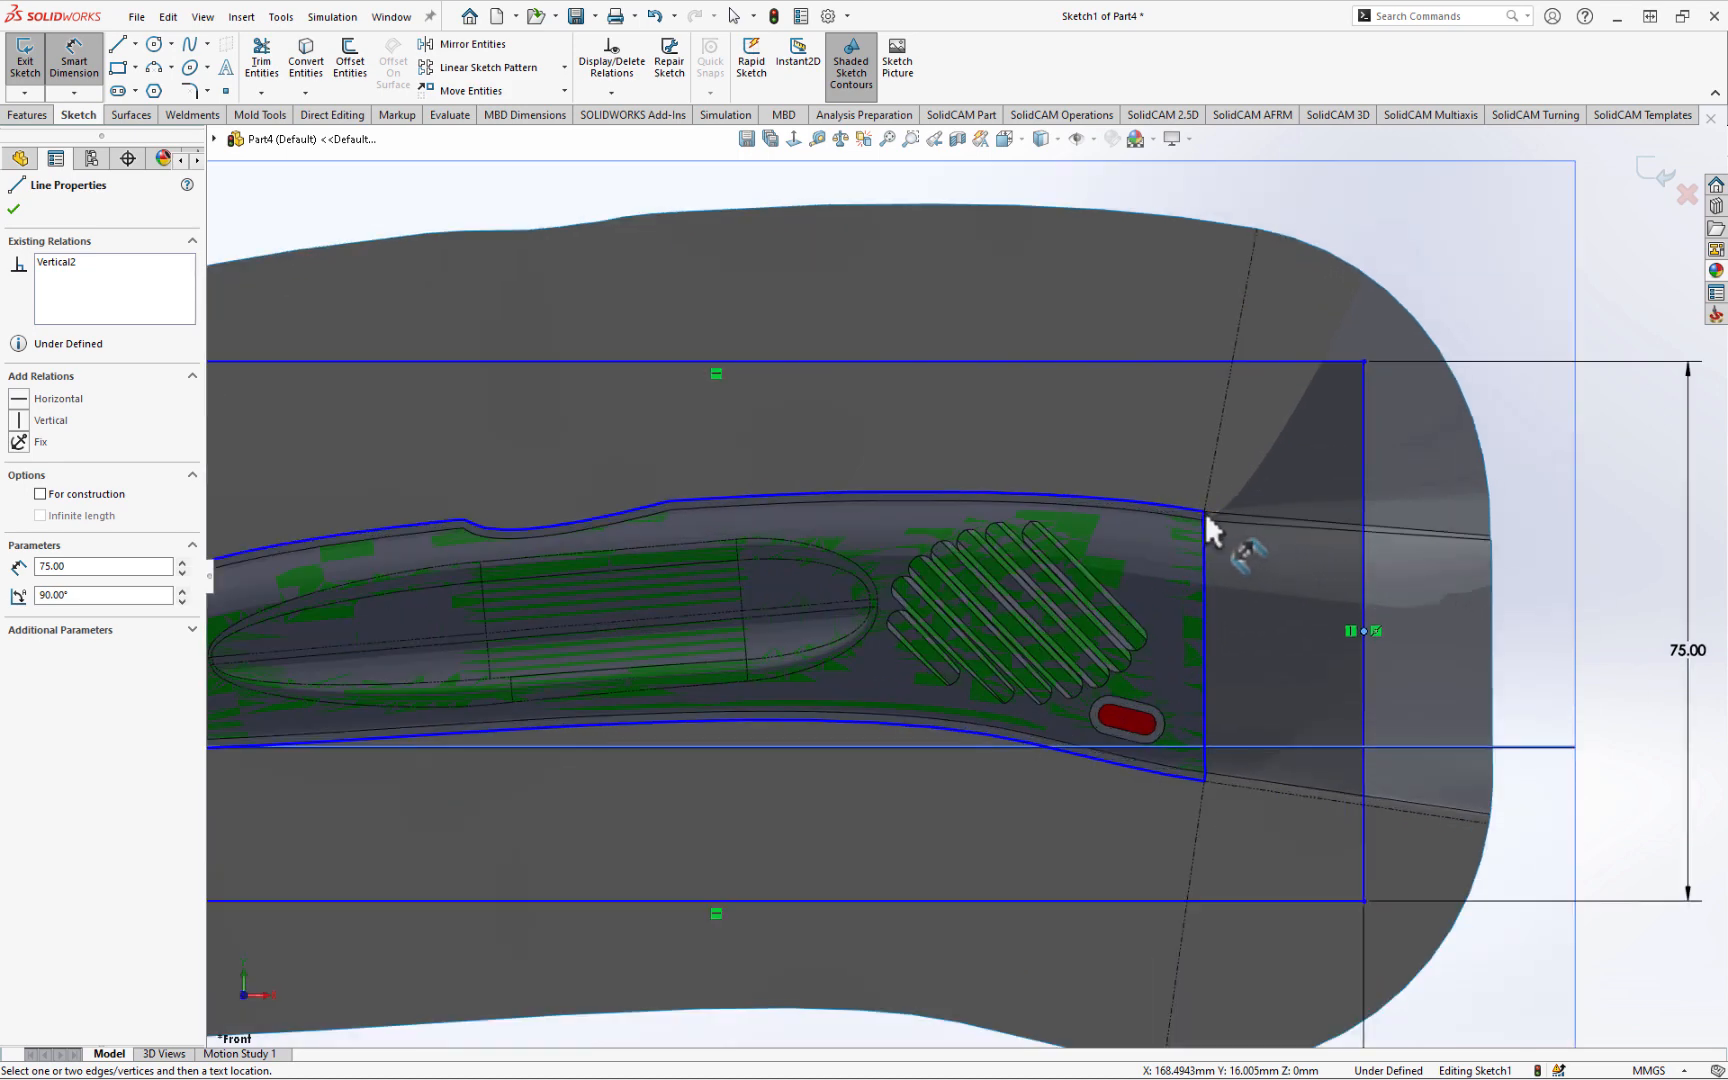
pyautogui.click(1206, 511)
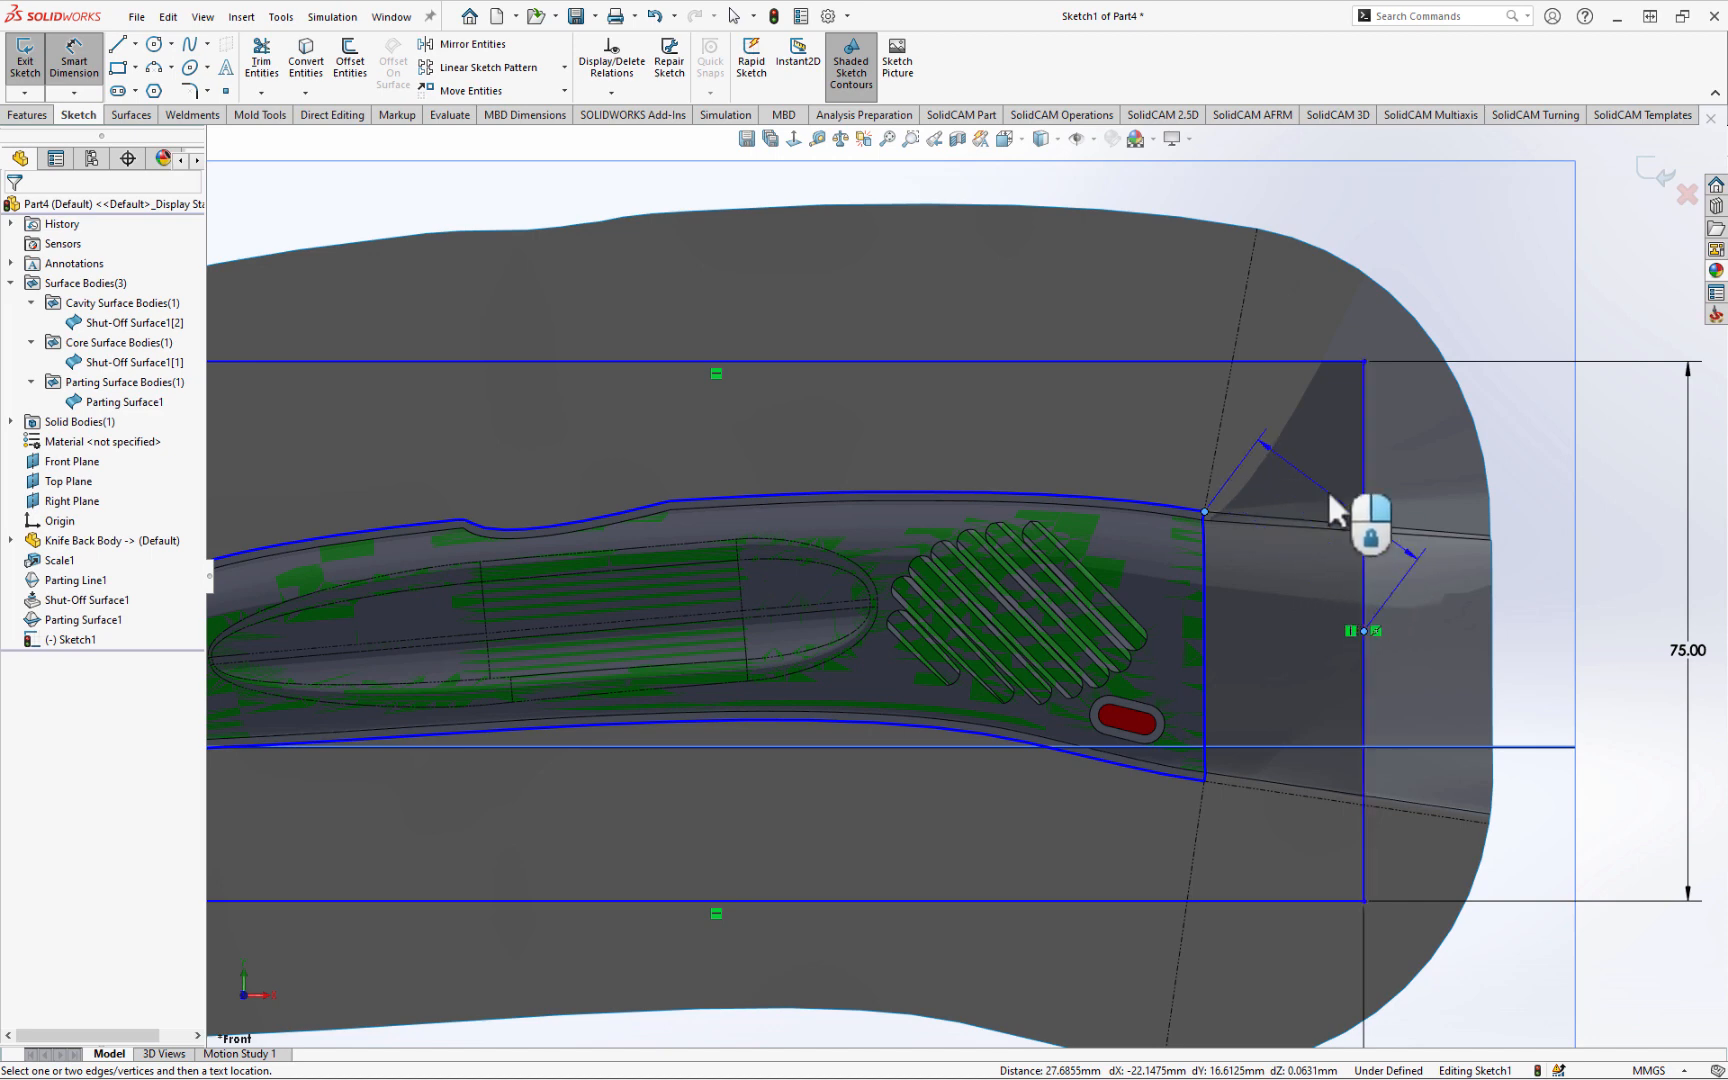
pyautogui.click(1287, 296)
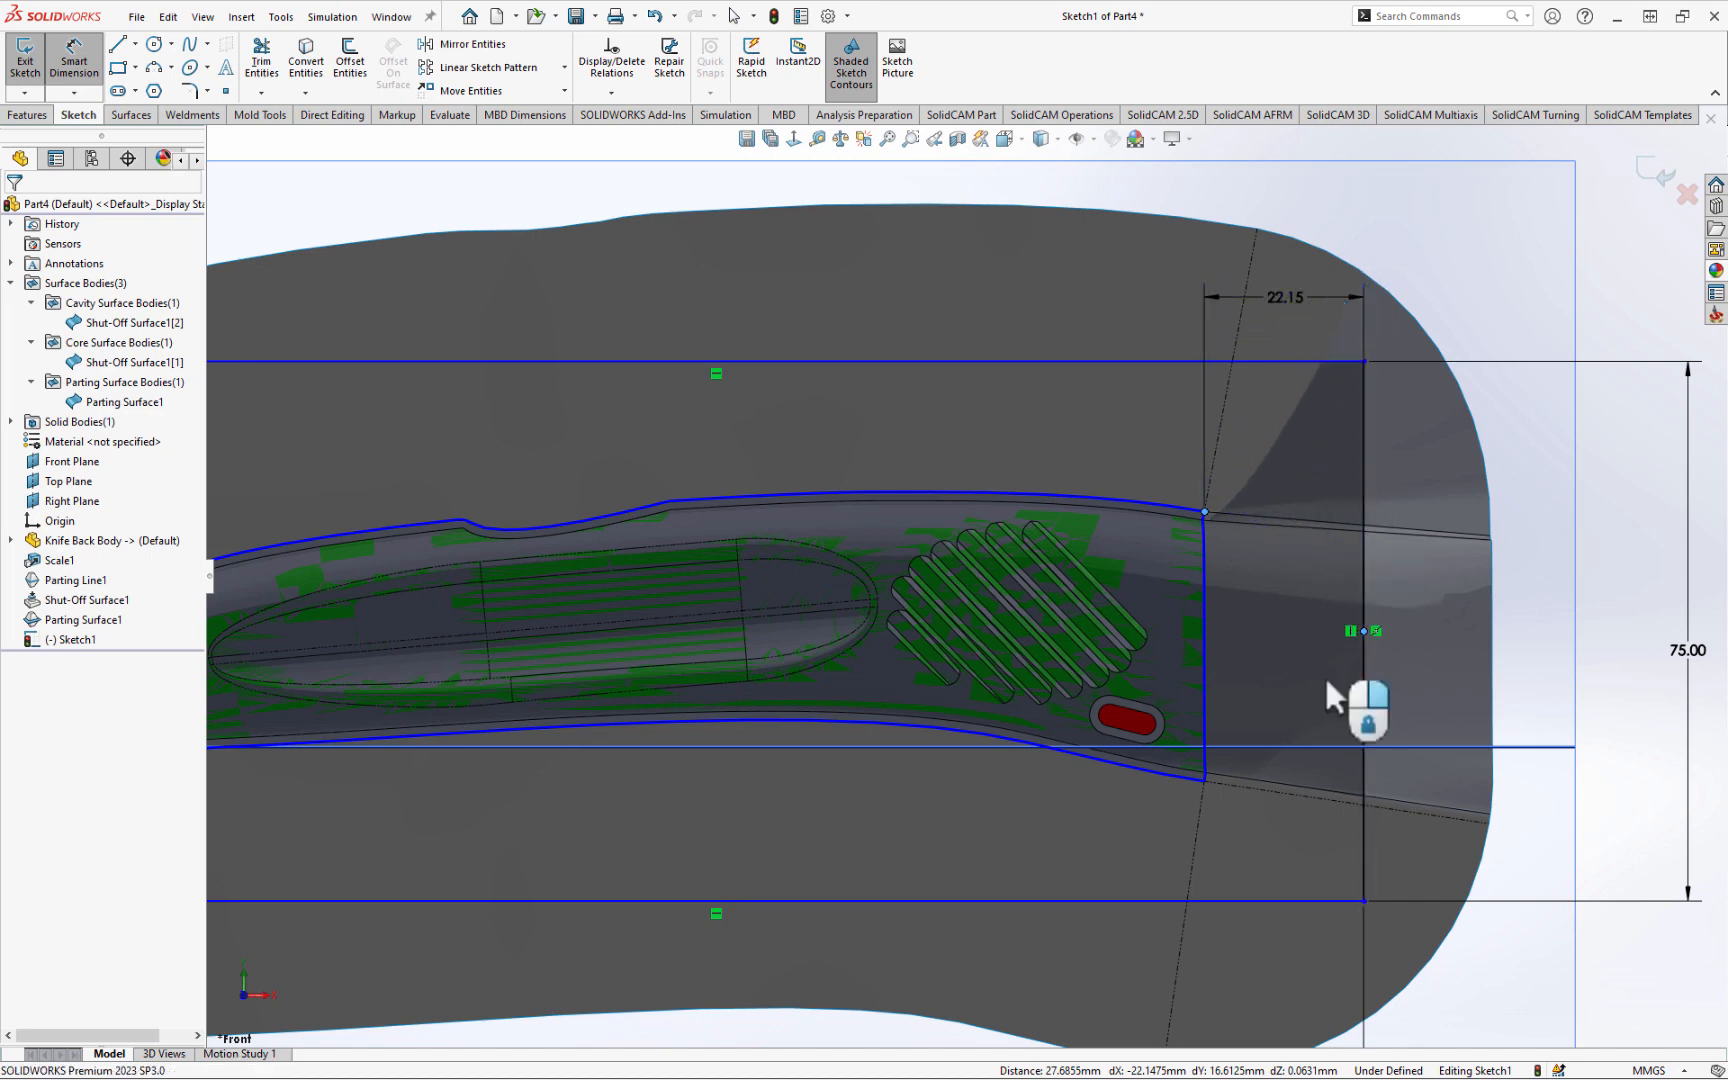
pyautogui.write('20')
pyautogui.press('Return')
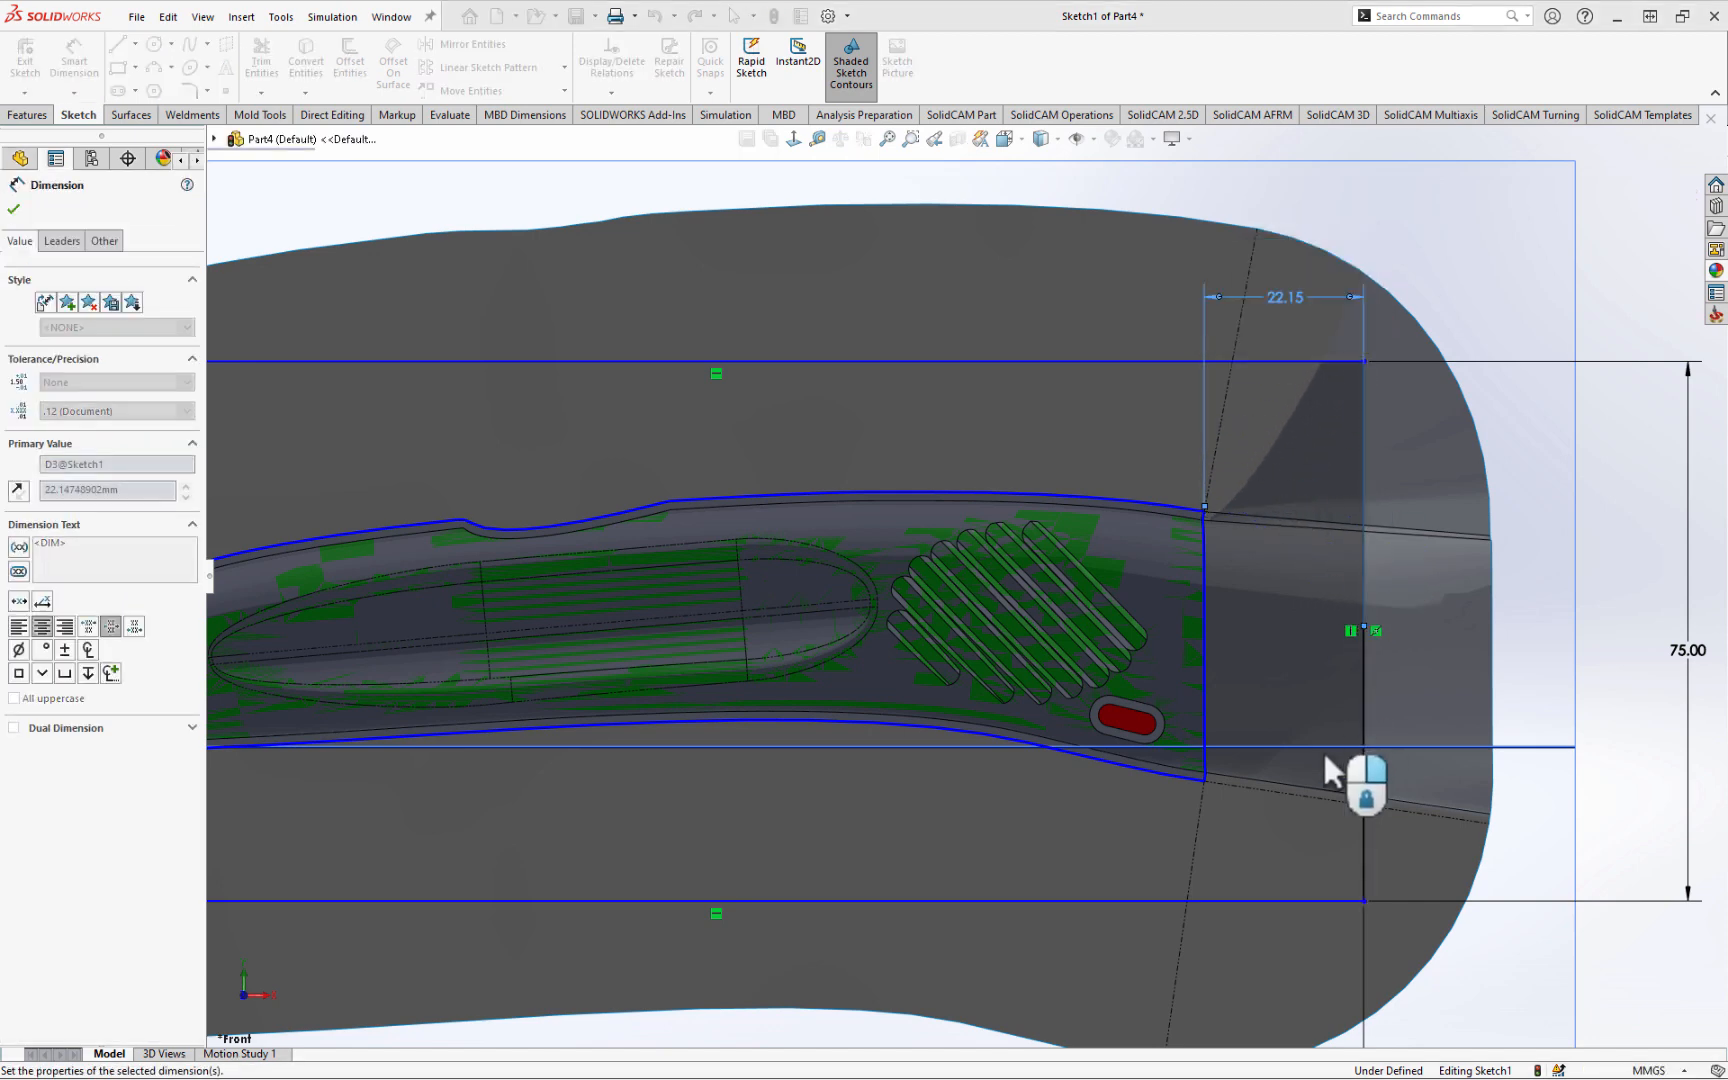
pyautogui.scroll(3, 1128, 940)
pyautogui.scroll(-2, 540, 690)
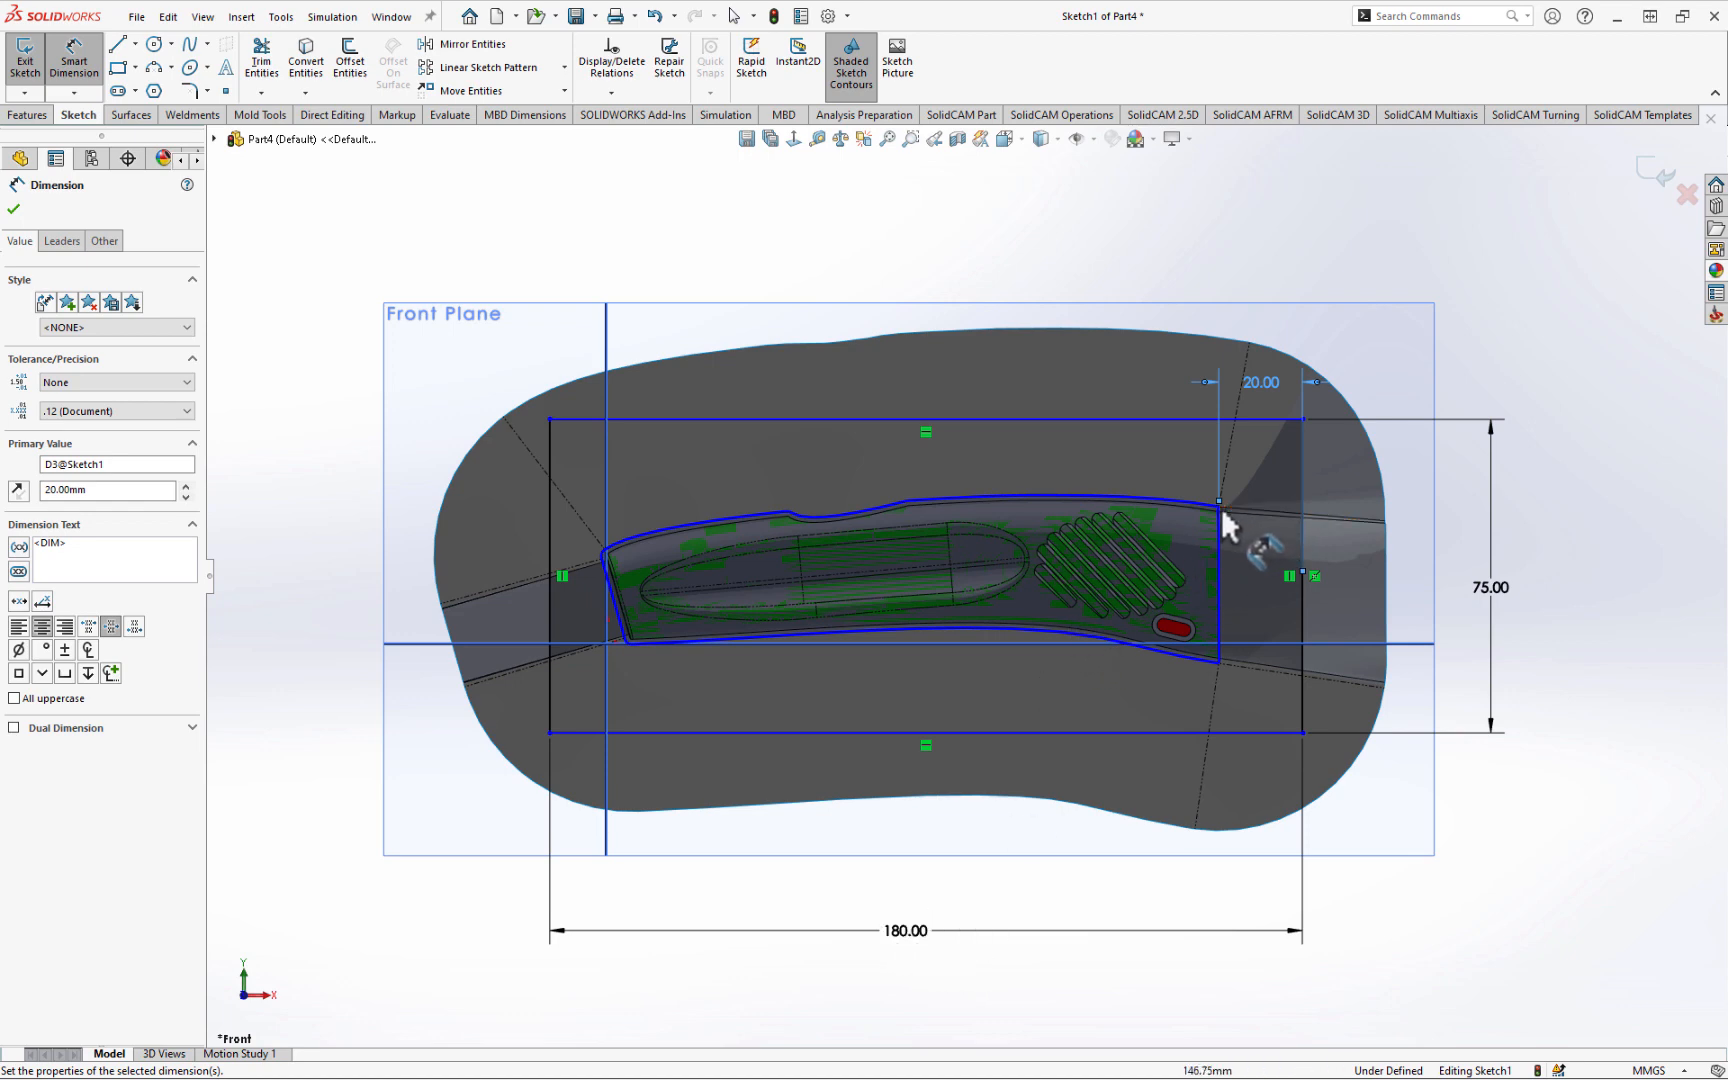
pyautogui.click(1026, 418)
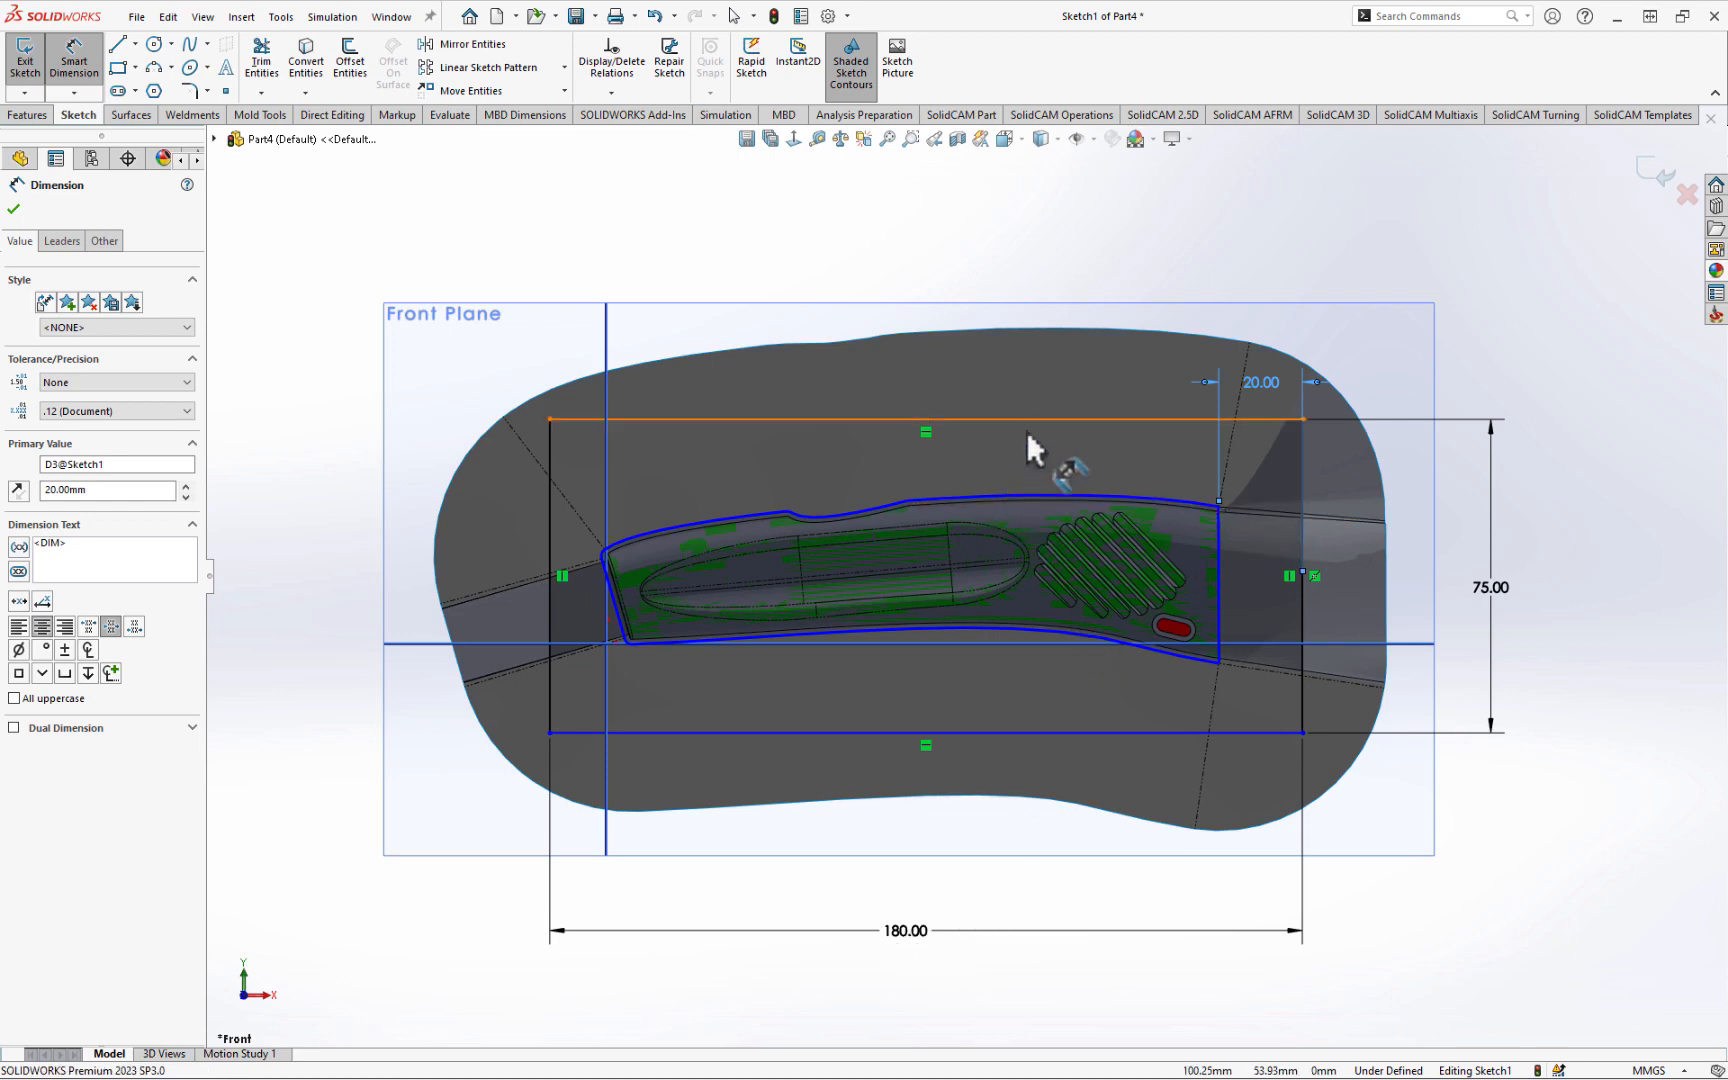
pyautogui.click(1040, 495)
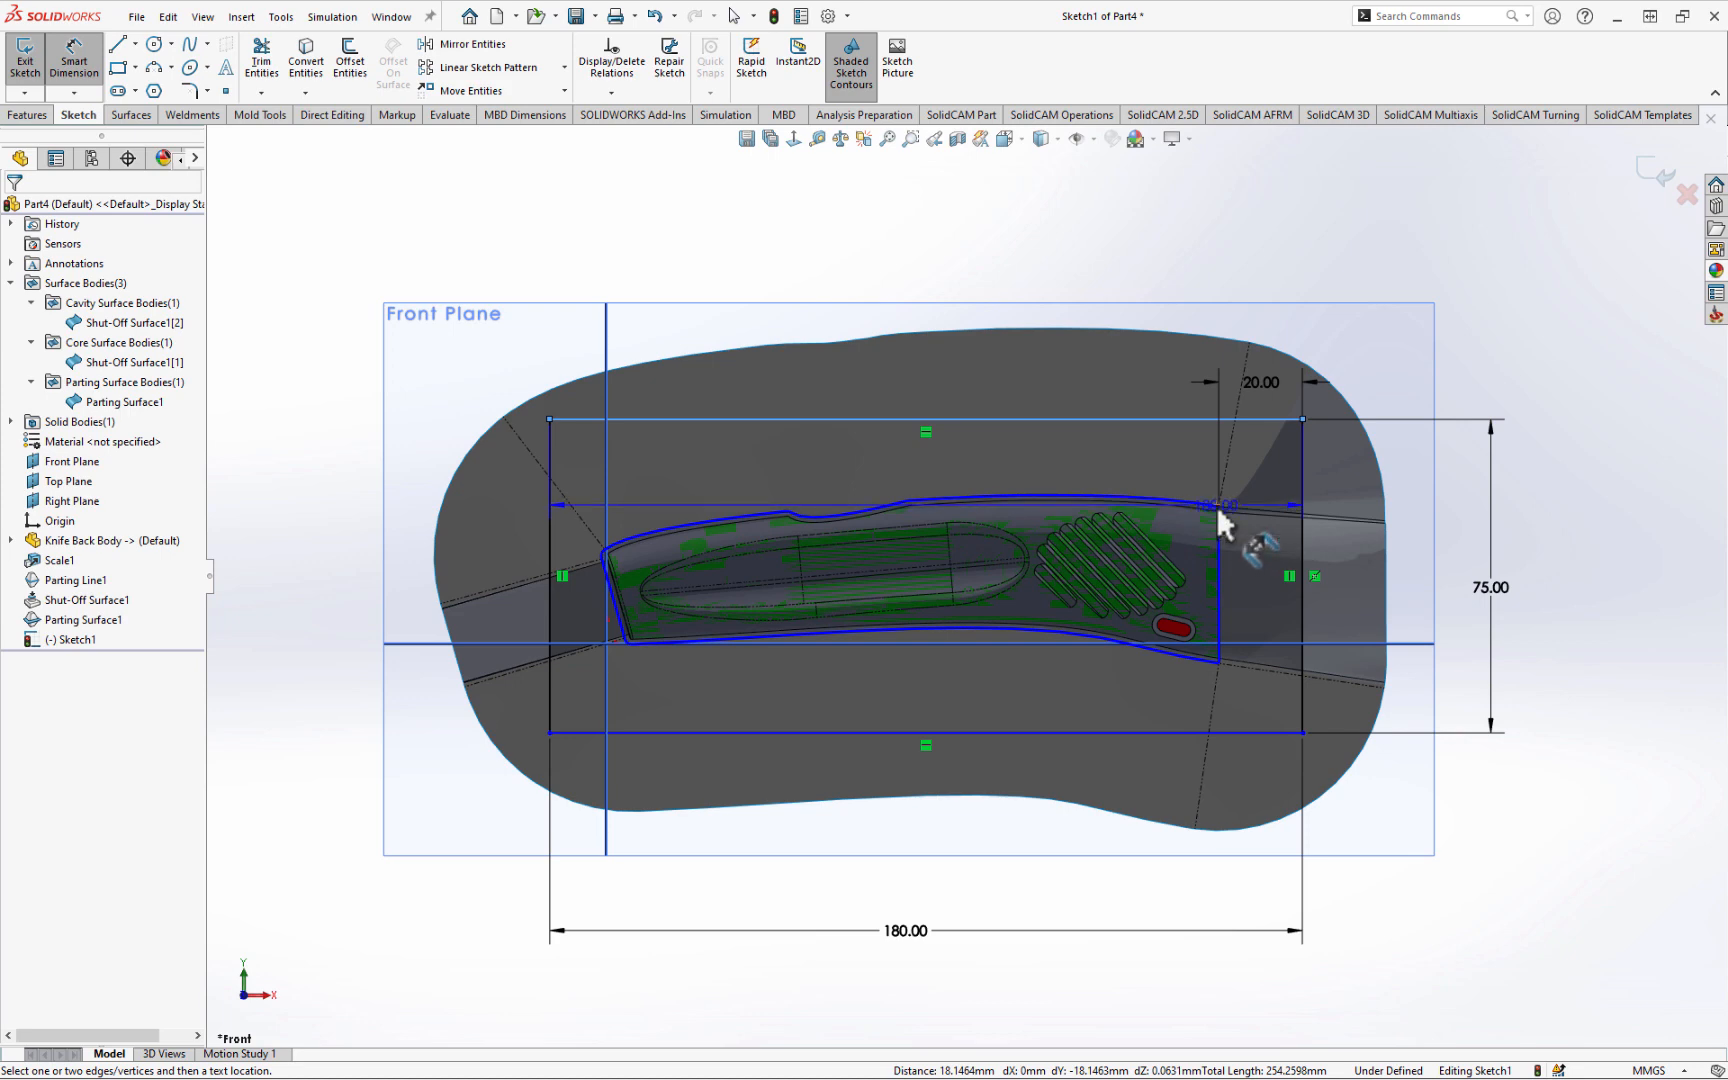
pyautogui.click(1216, 501)
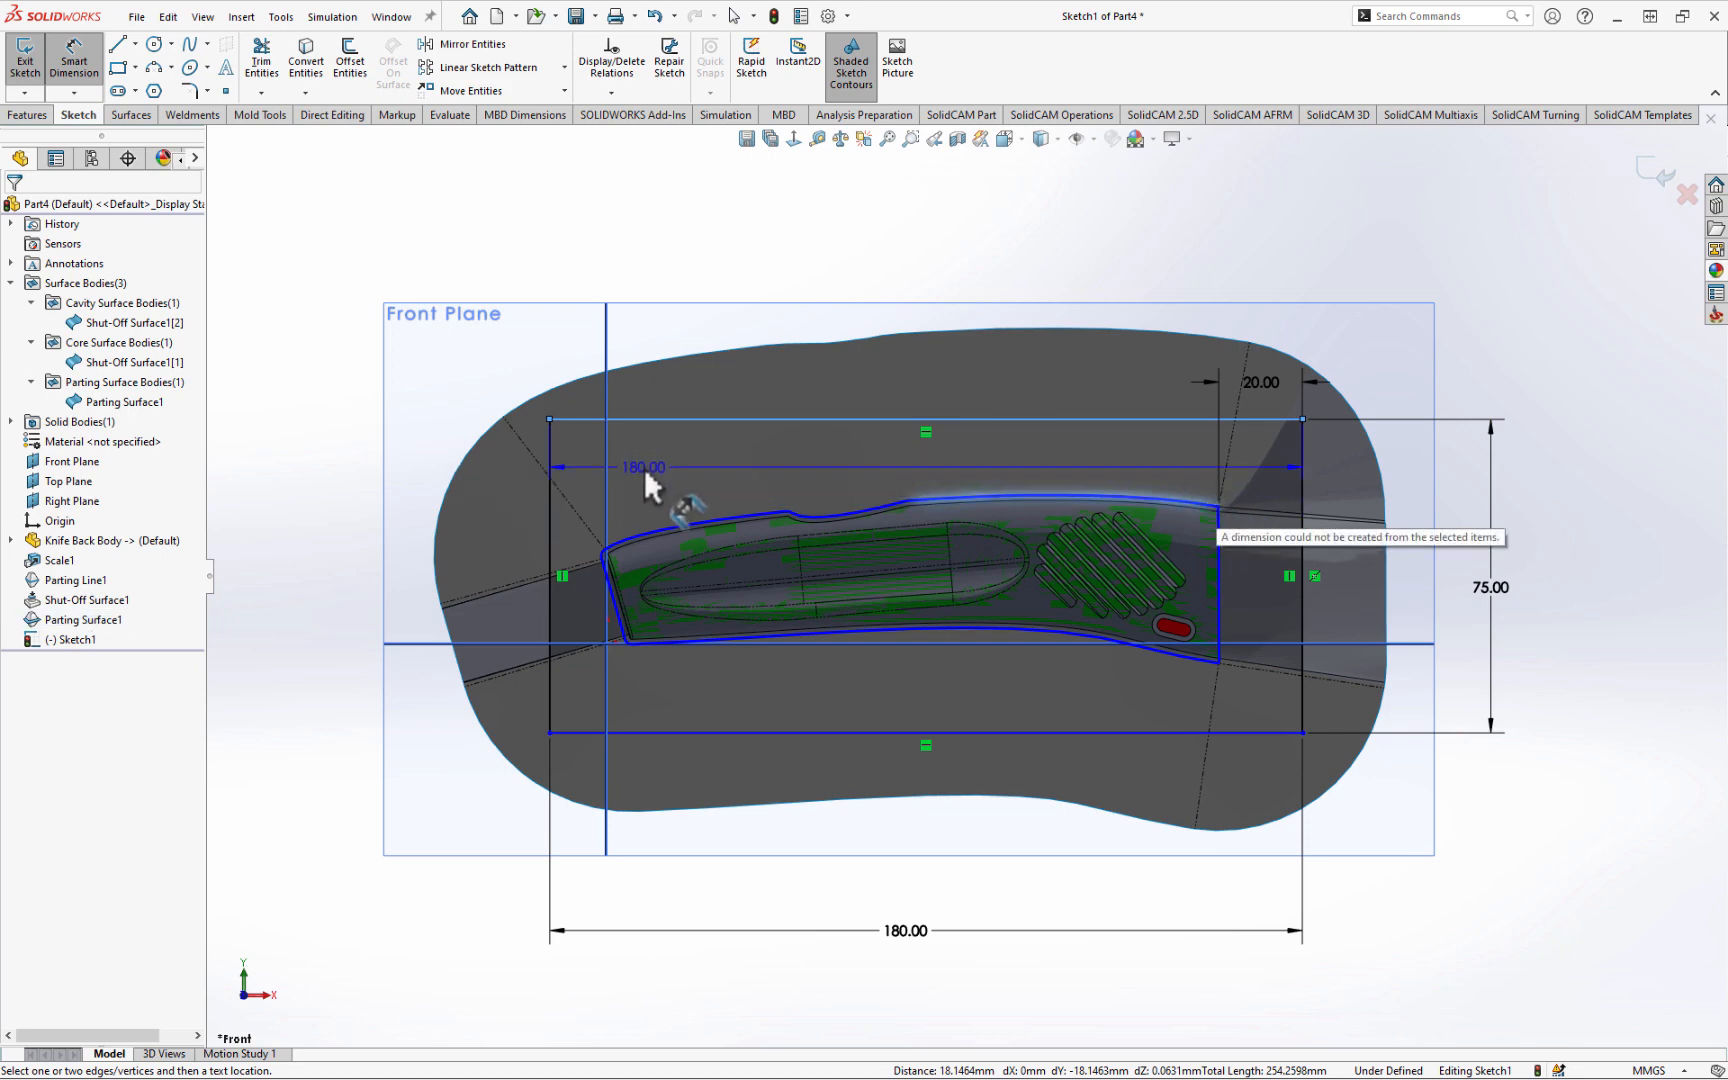
pyautogui.press('Escape')
# - Dimension the distance from the rectangle's lower edge to the lower corner at the knife body's narrow end as 20 mm
pyautogui.click(659, 733)
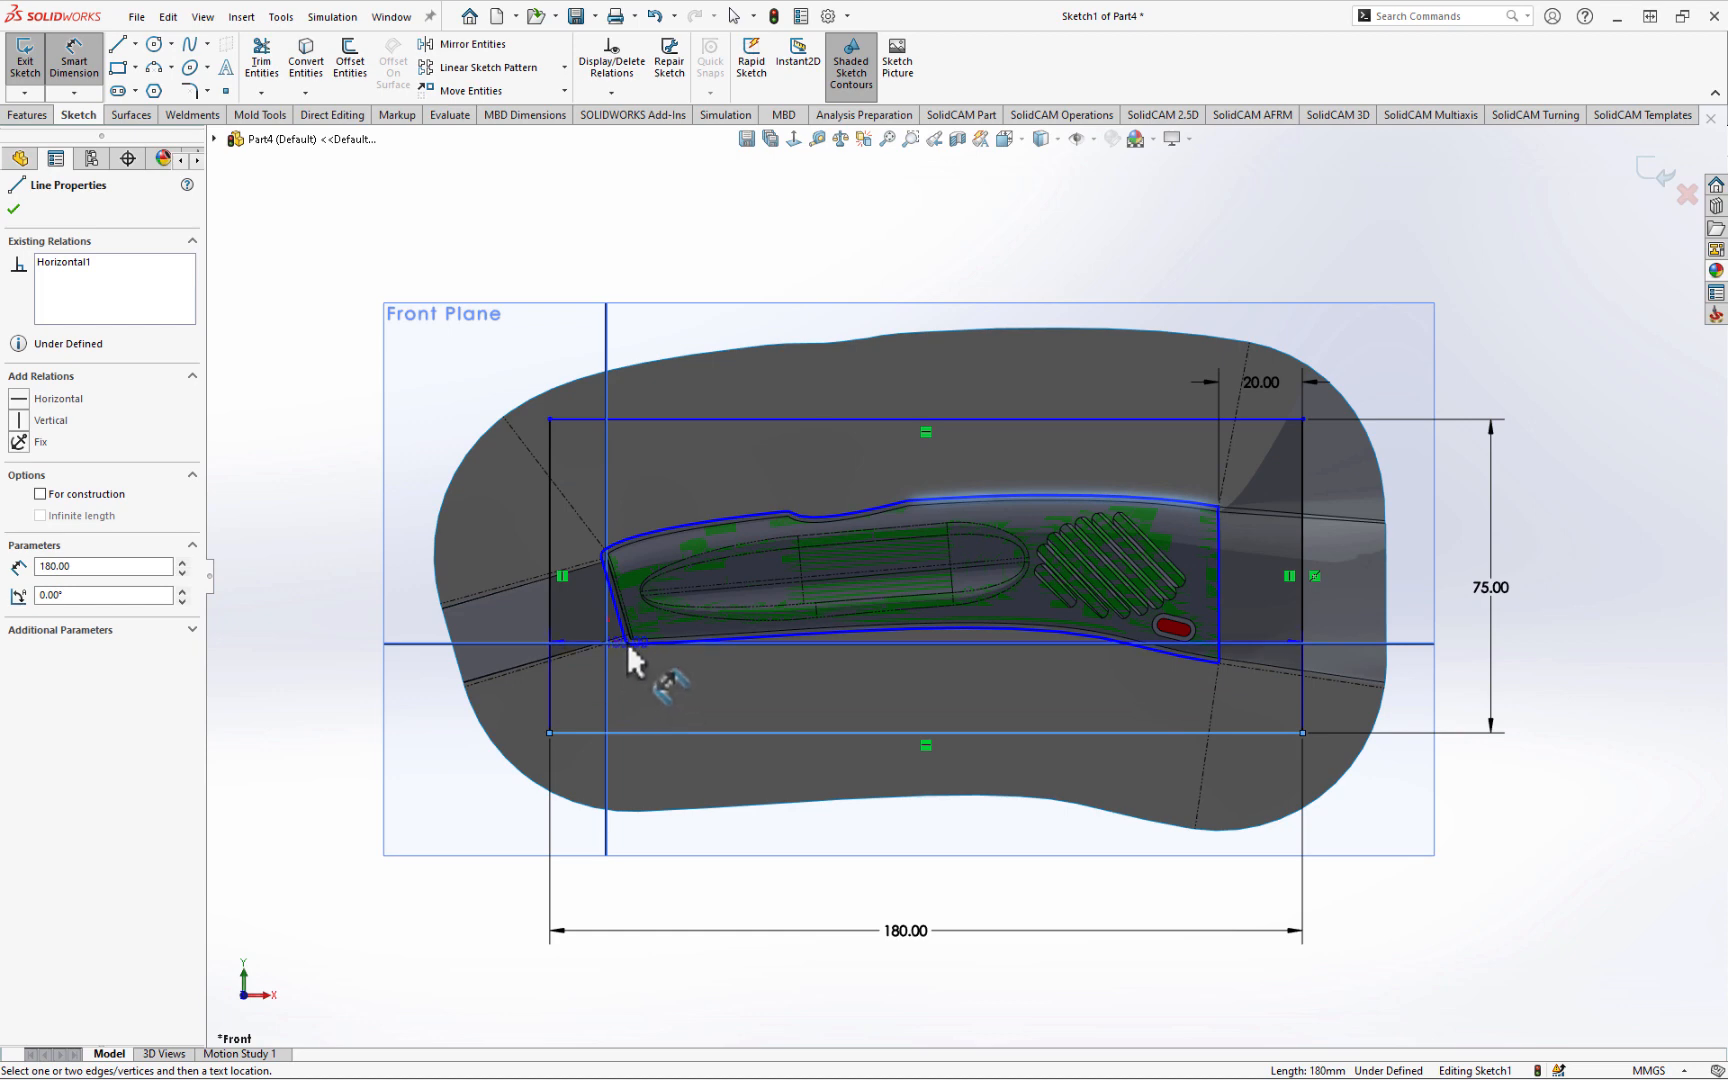
pyautogui.scroll(-8, 626, 643)
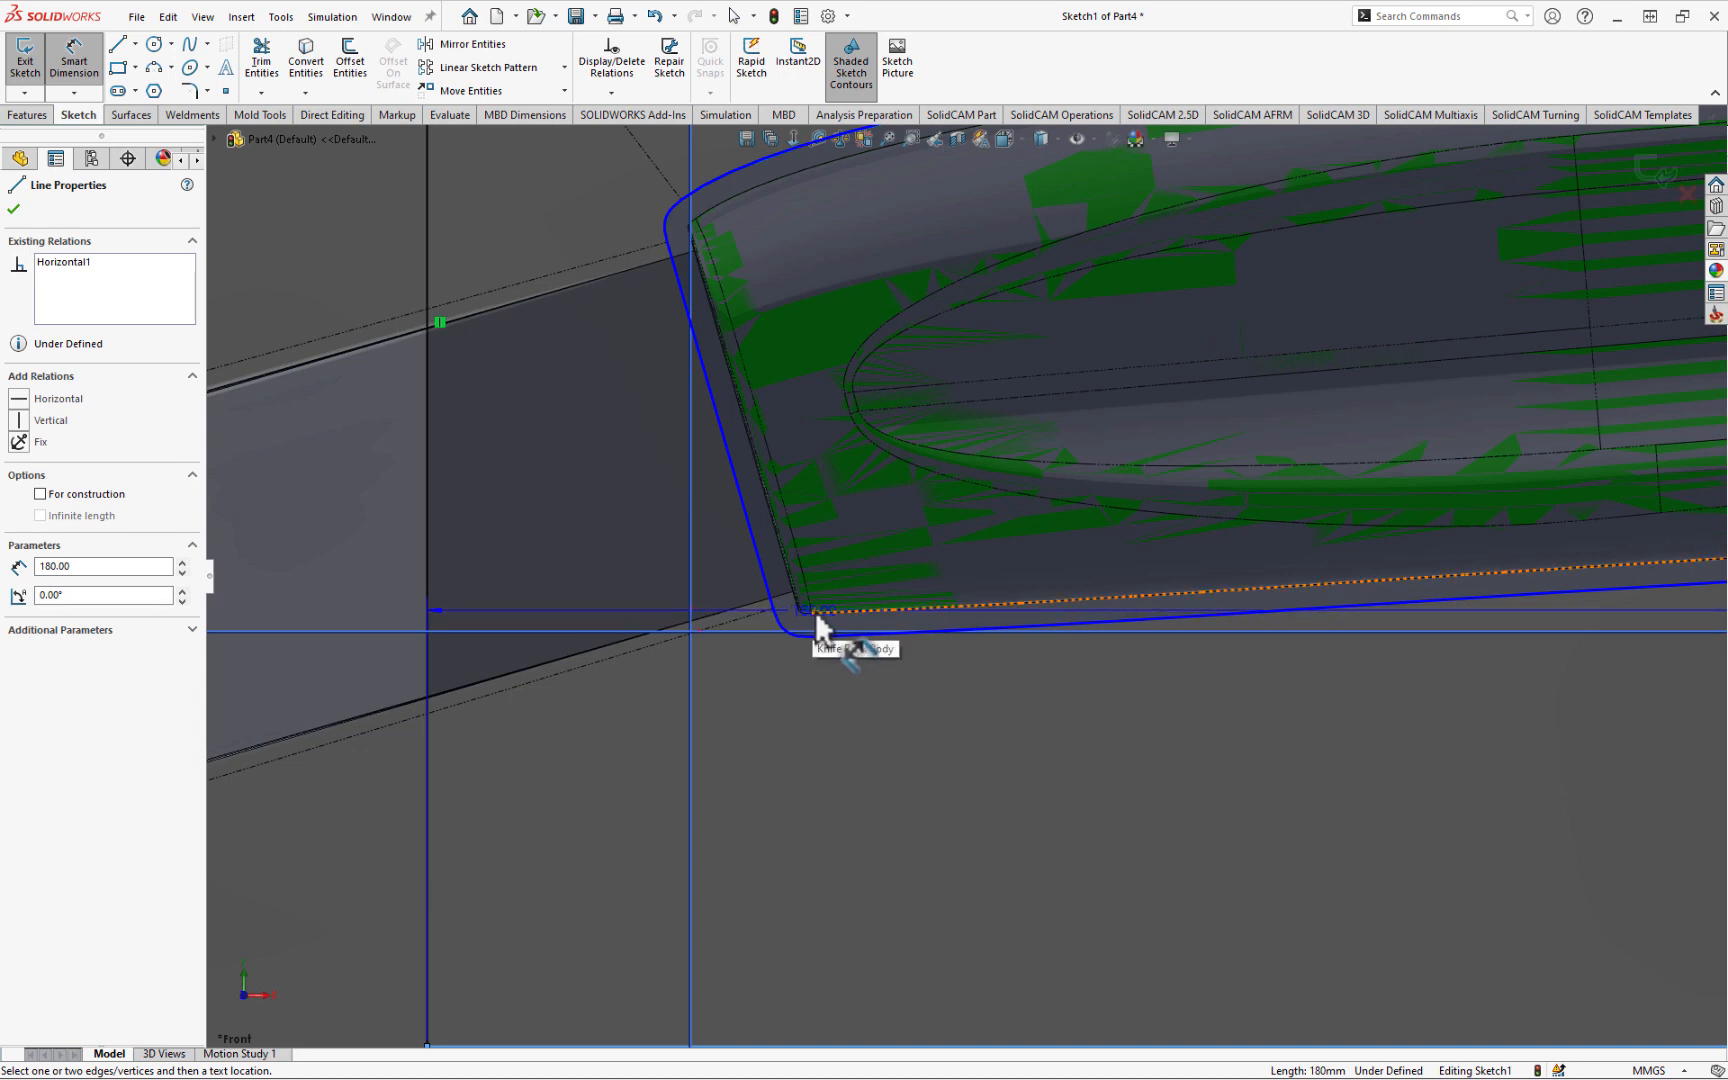
pyautogui.click(811, 612)
pyautogui.scroll(8, 830, 800)
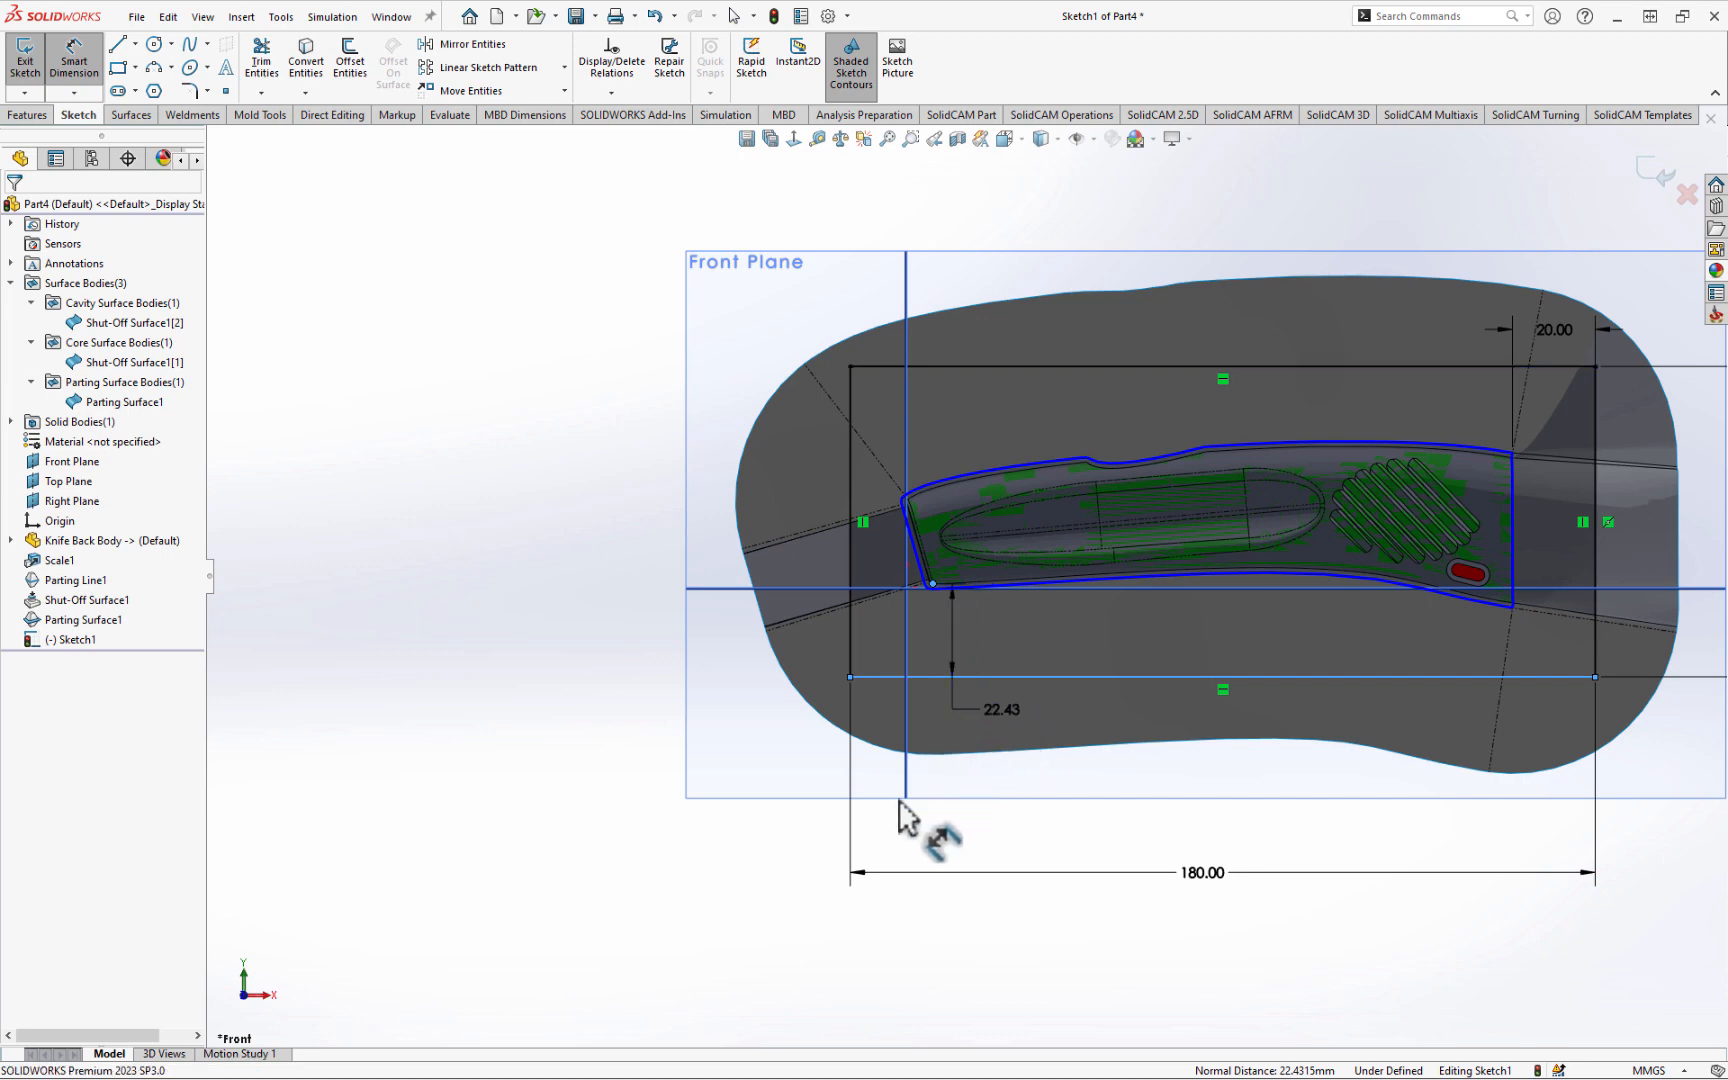
pyautogui.click(890, 818)
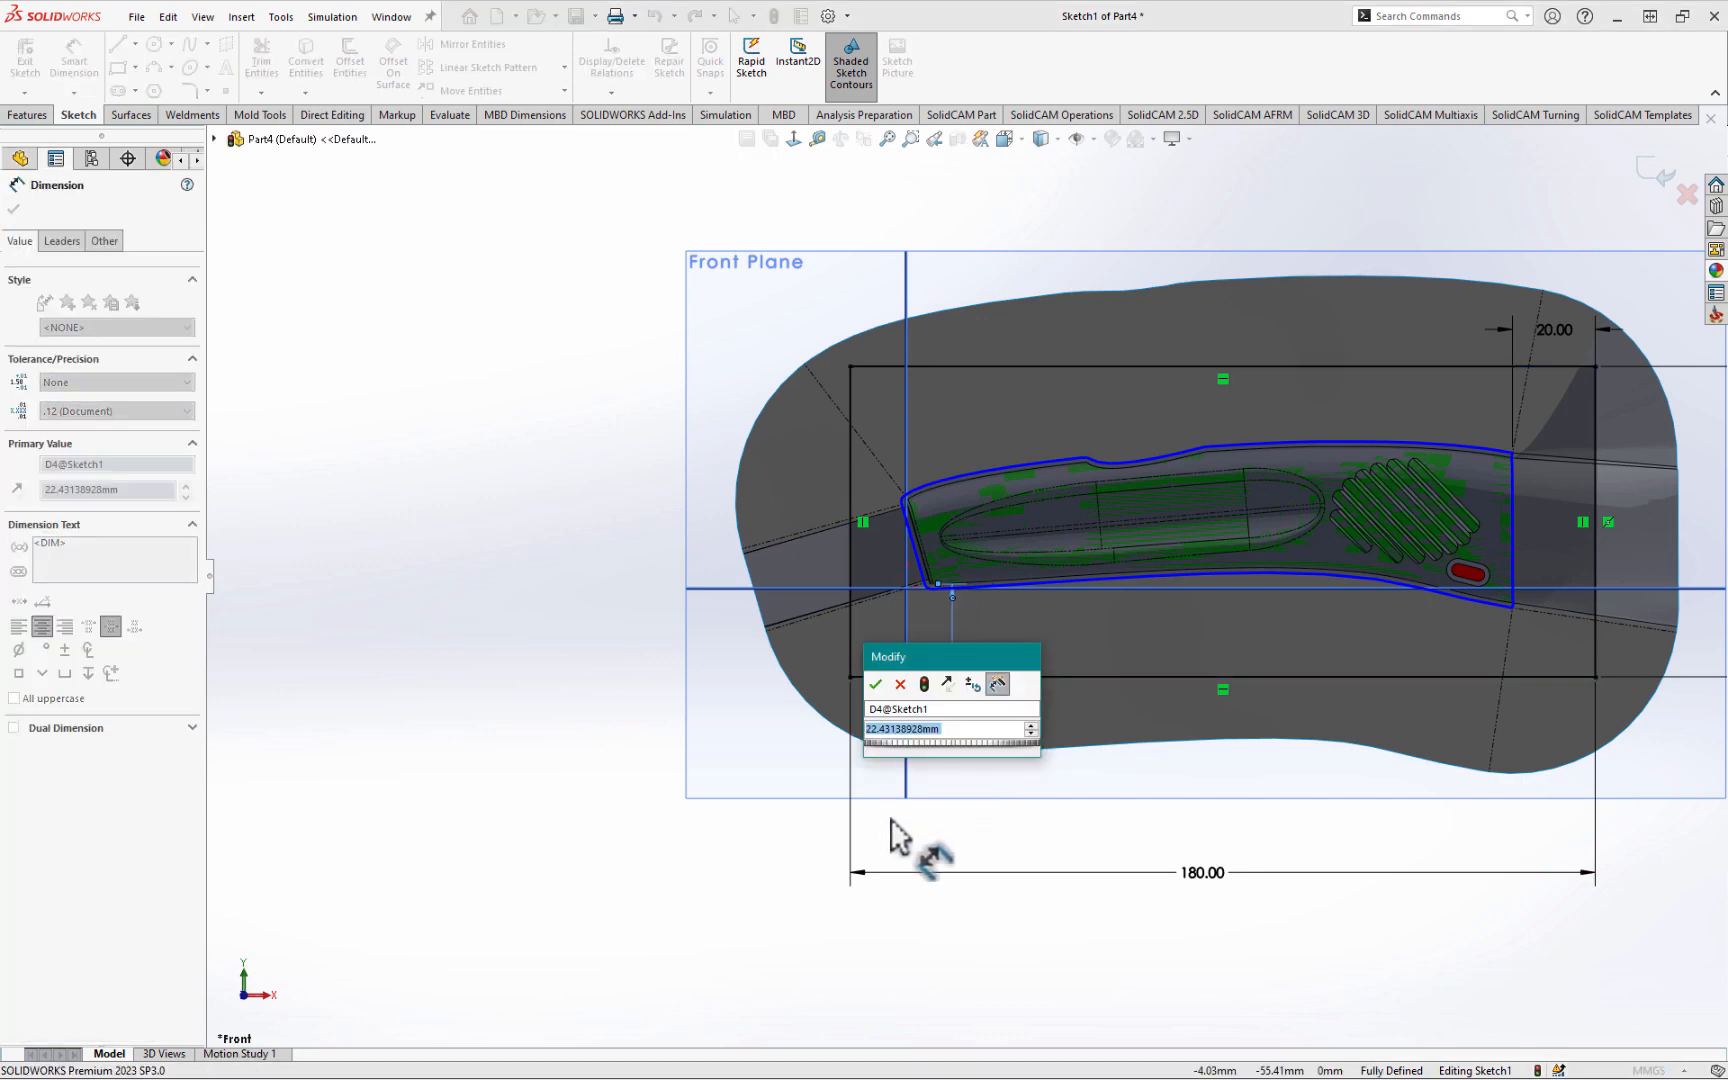
pyautogui.write('20')
pyautogui.press('Return')
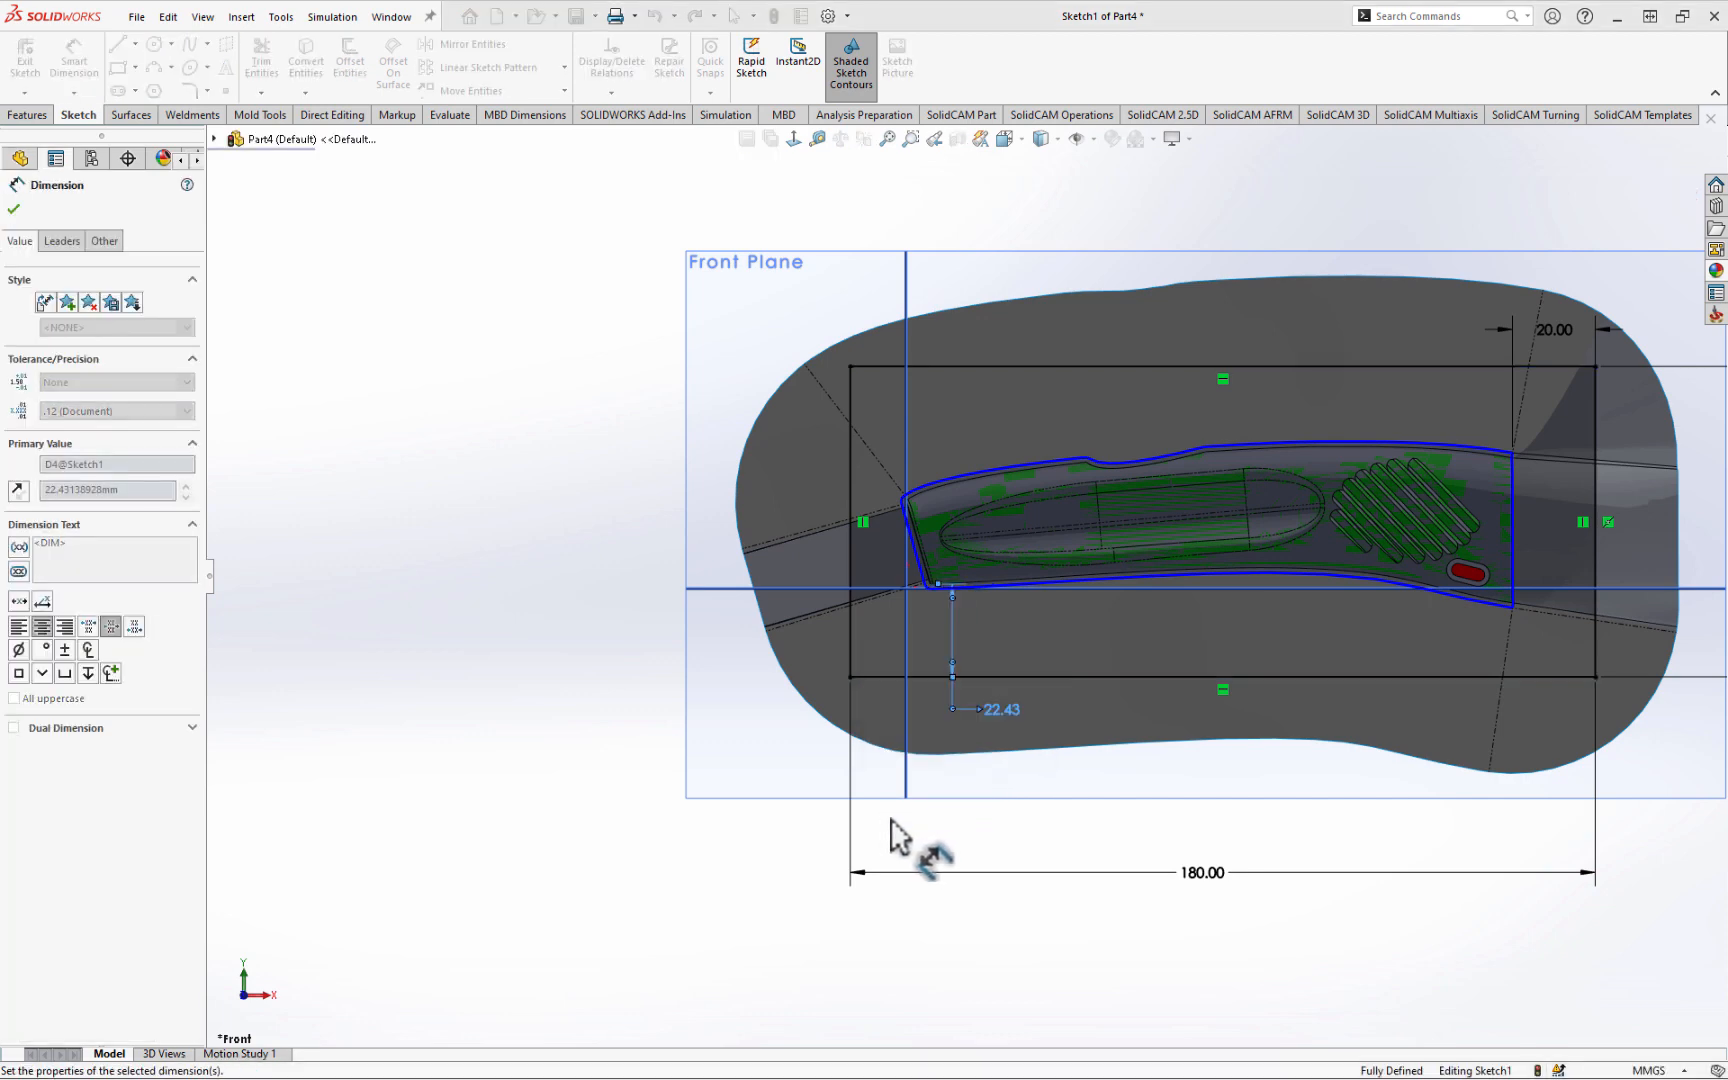
# - Set the distance from the rectangle's lower edge to the body corner to 23 mm and the rectangle's length to 185 mm
pyautogui.doubleClick(1001, 696)
pyautogui.write('23')
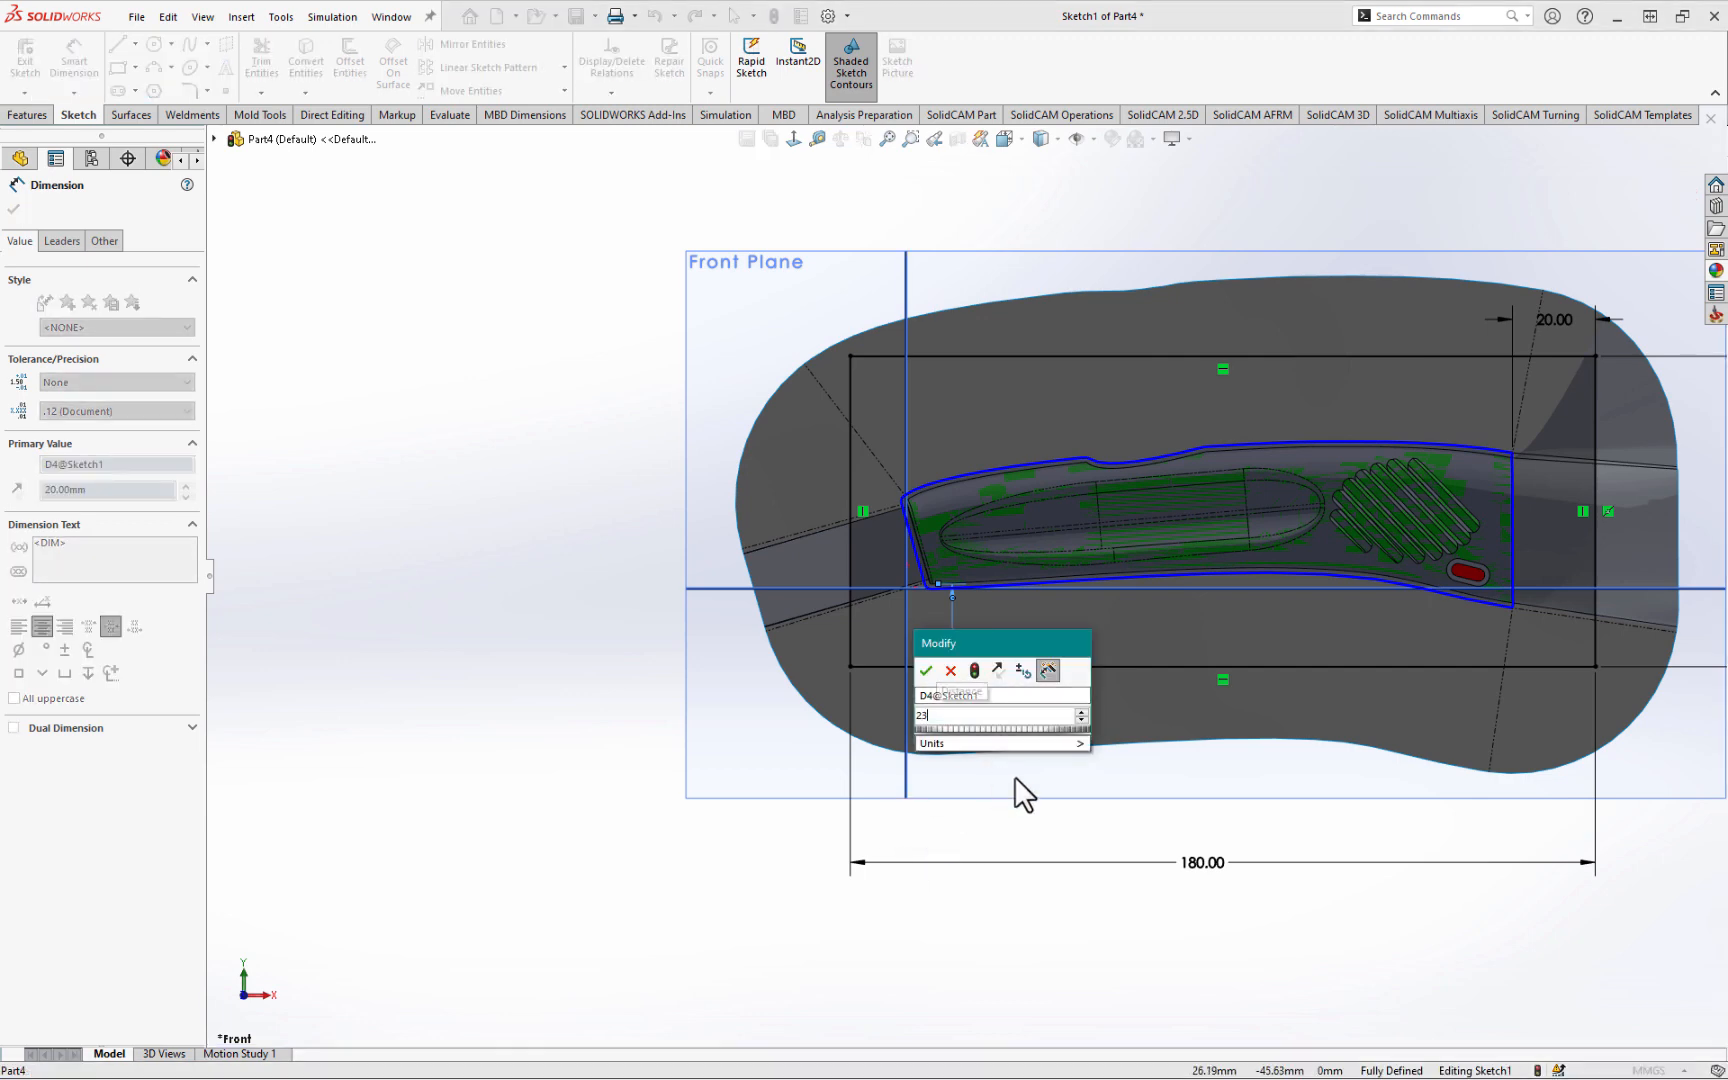
pyautogui.press('Return')
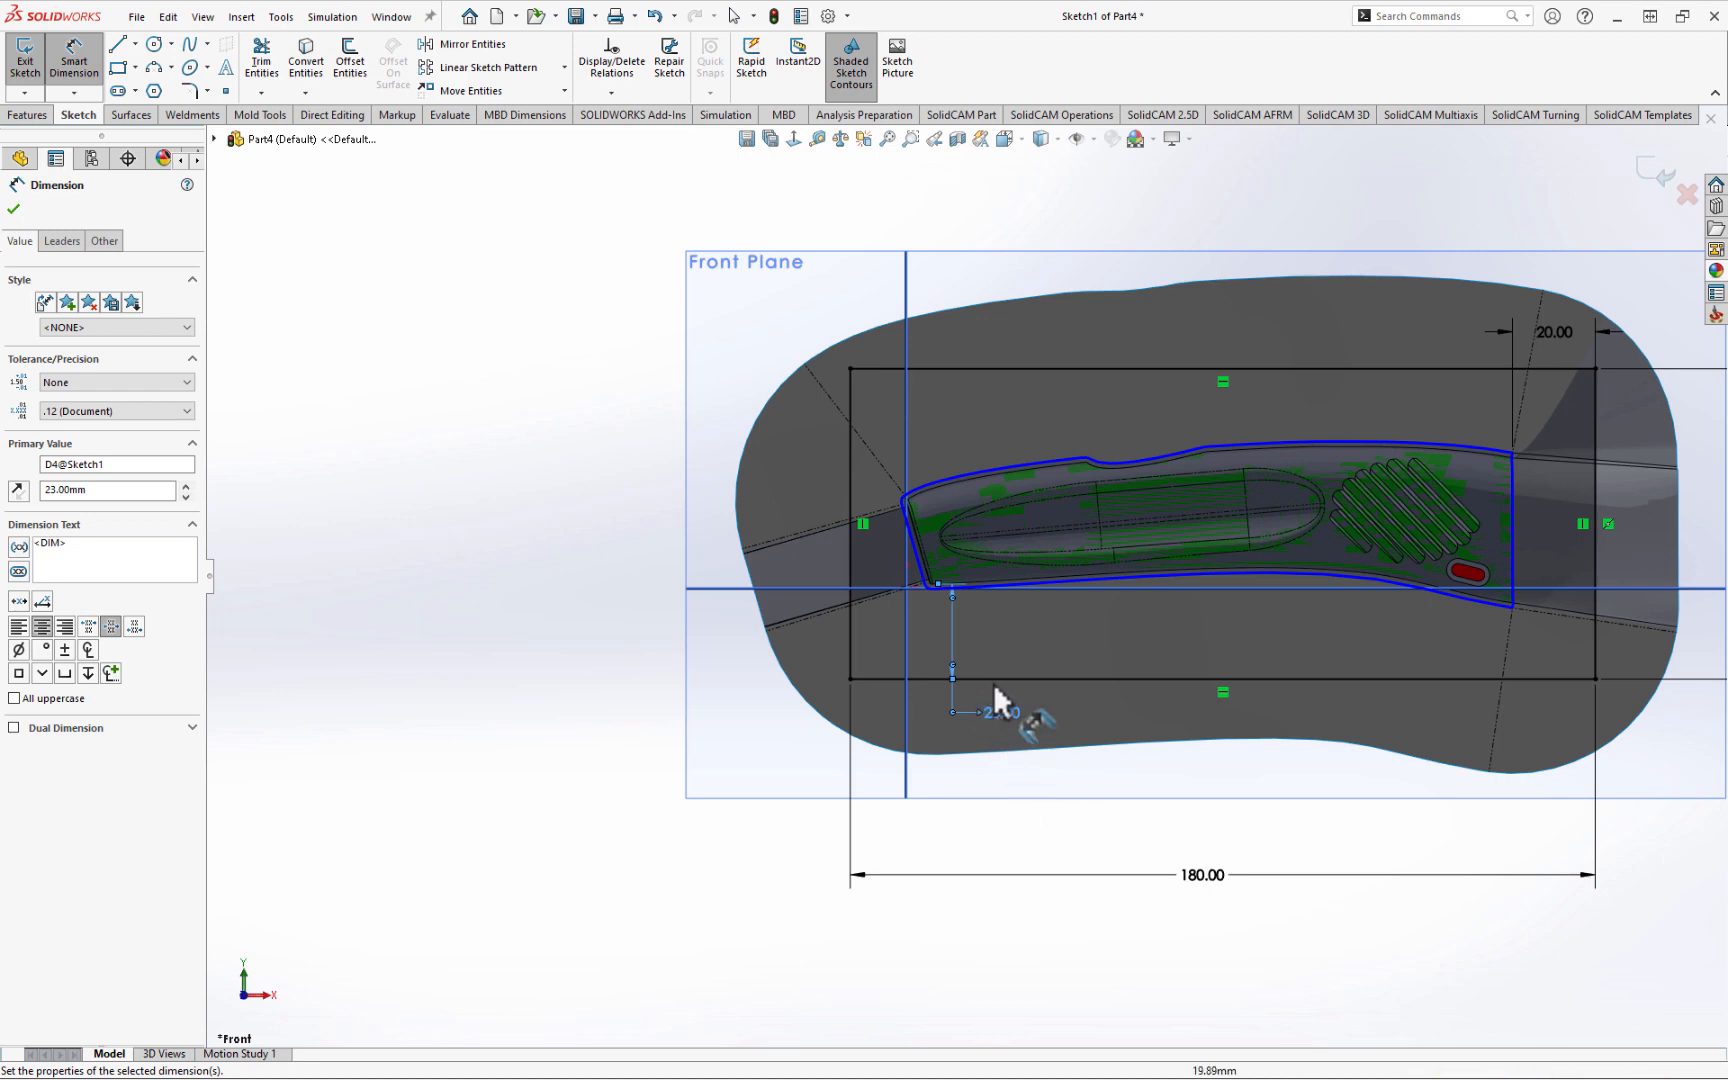
pyautogui.doubleClick(1204, 876)
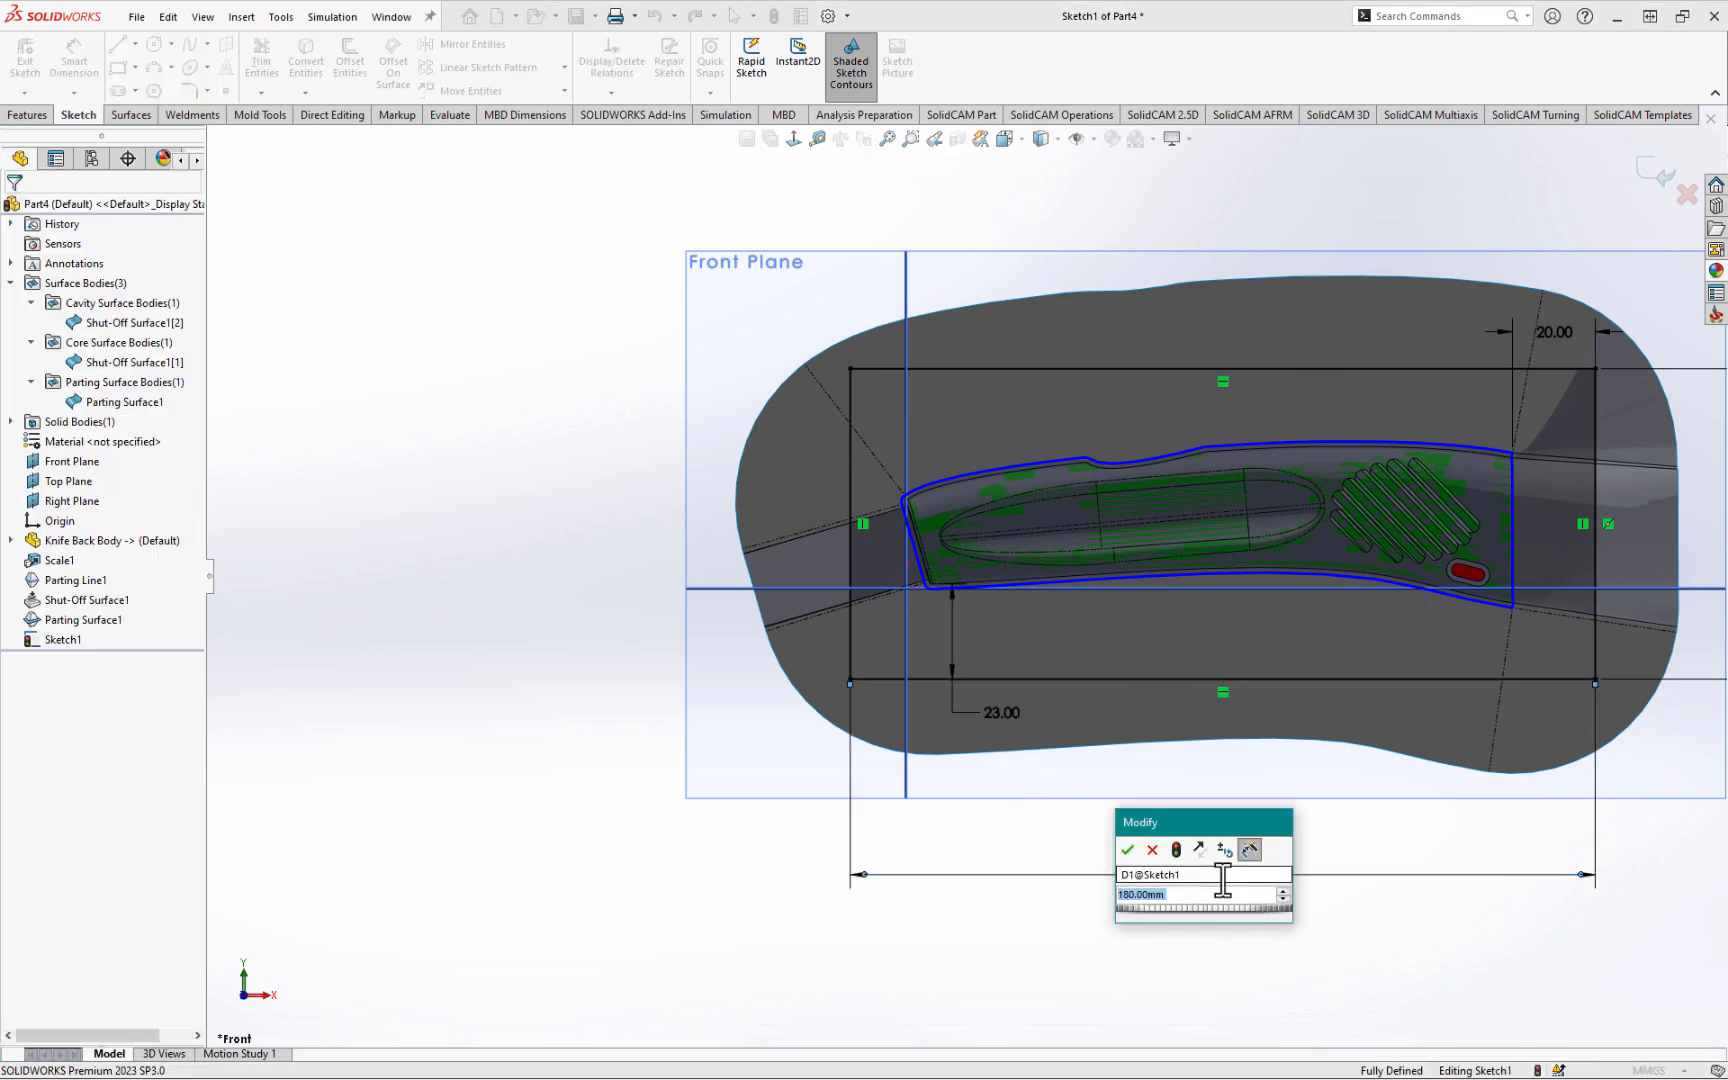
pyautogui.write('185')
pyautogui.press('Return')
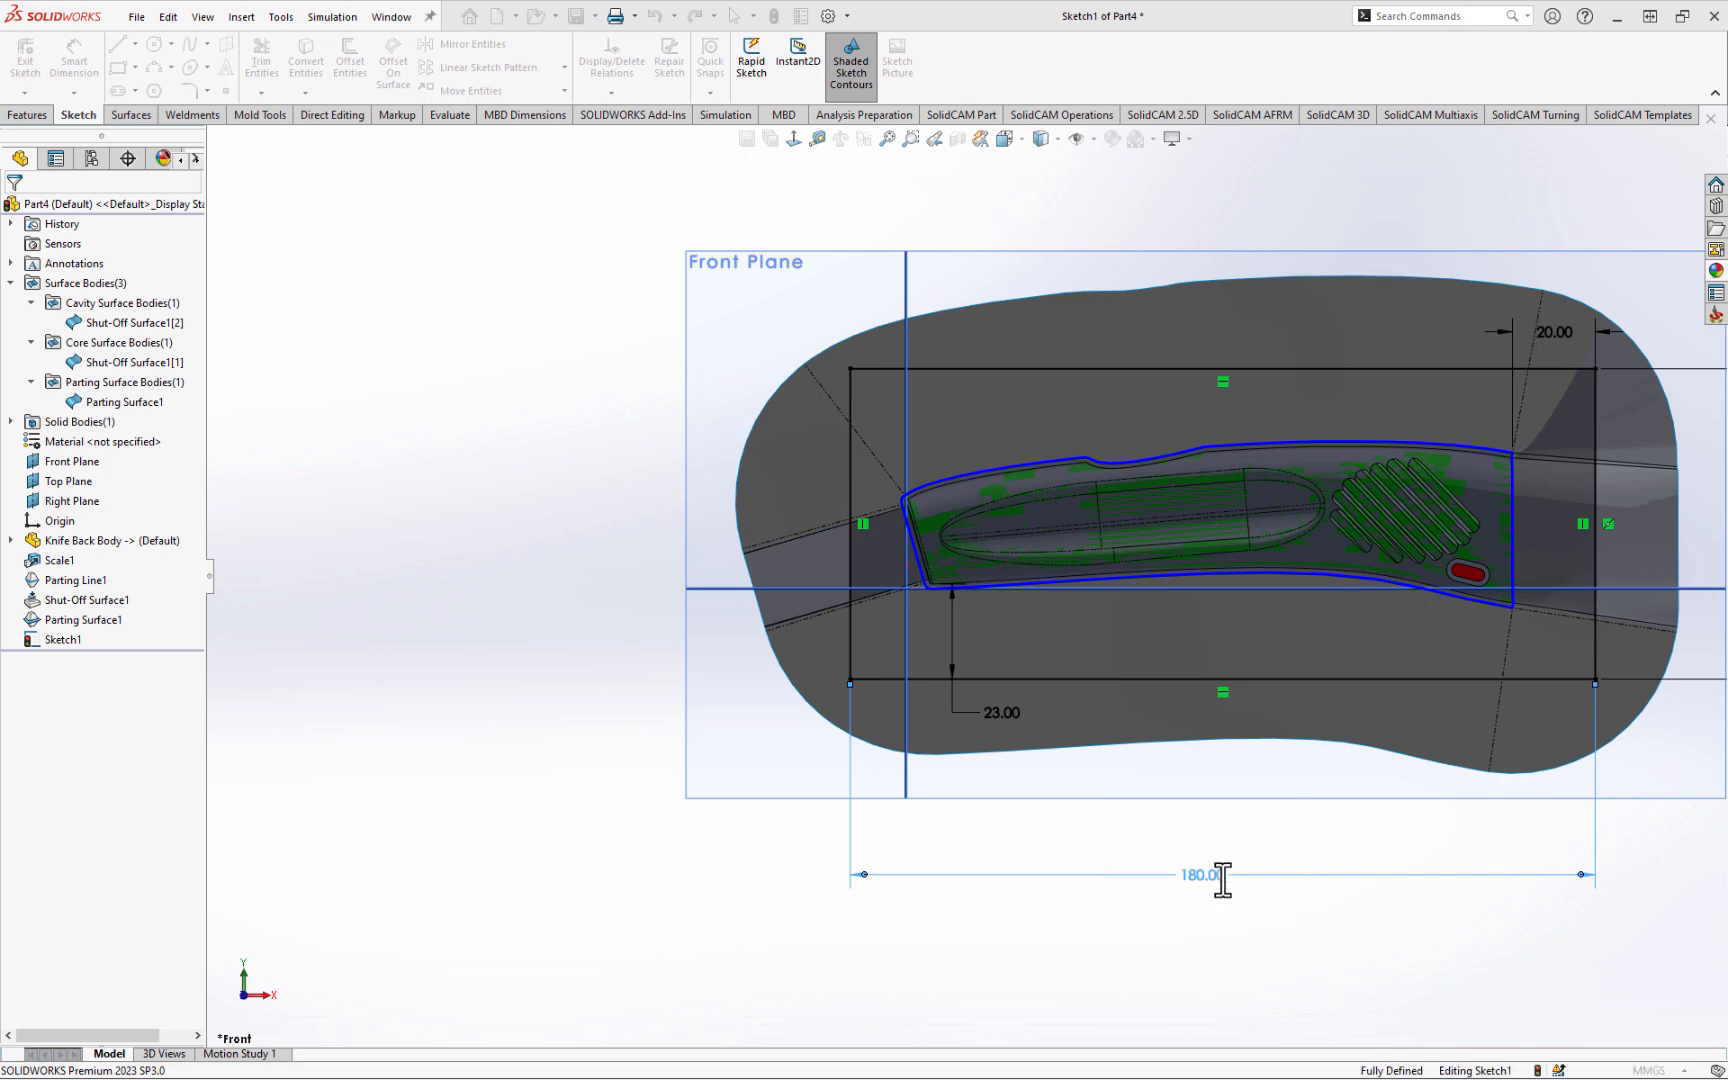
# - Set the rectangle's height to 80 mm and its lower edge's distance to the body corner to 25 mm, and finish the sketch
pyautogui.scroll(3, 1222, 850)
pyautogui.scroll(-2, 1260, 600)
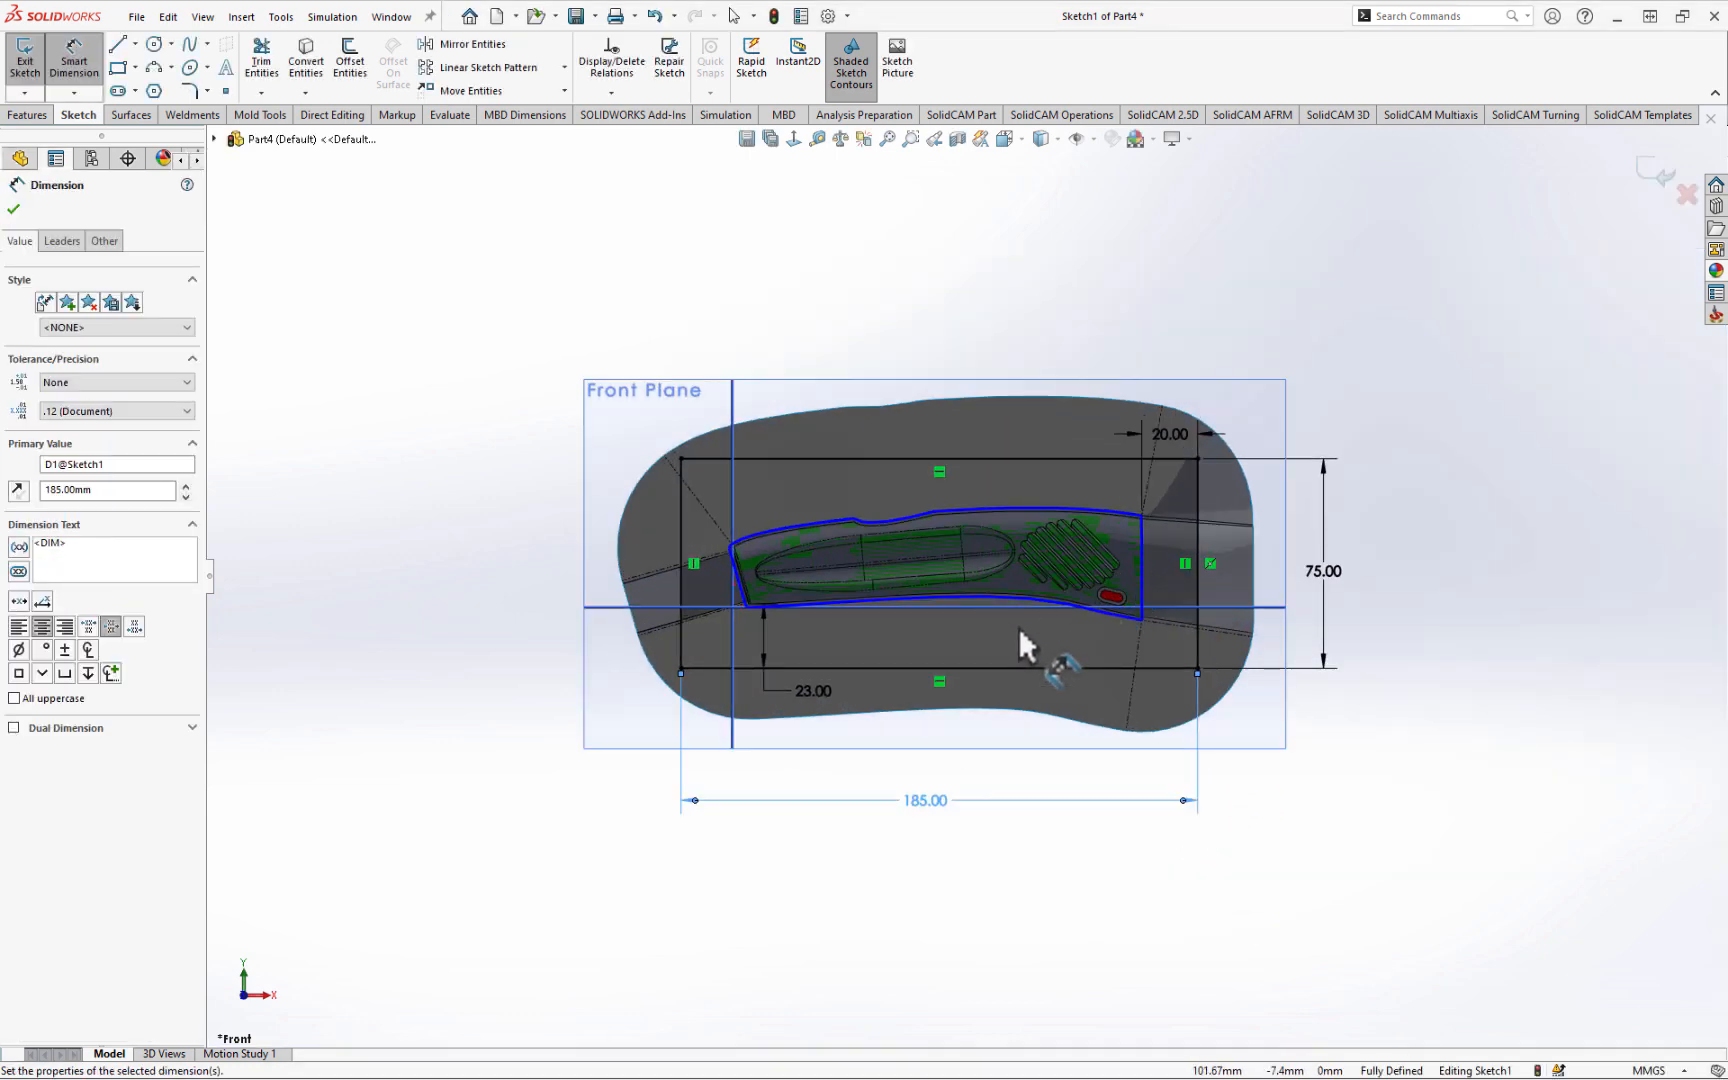
pyautogui.doubleClick(1314, 574)
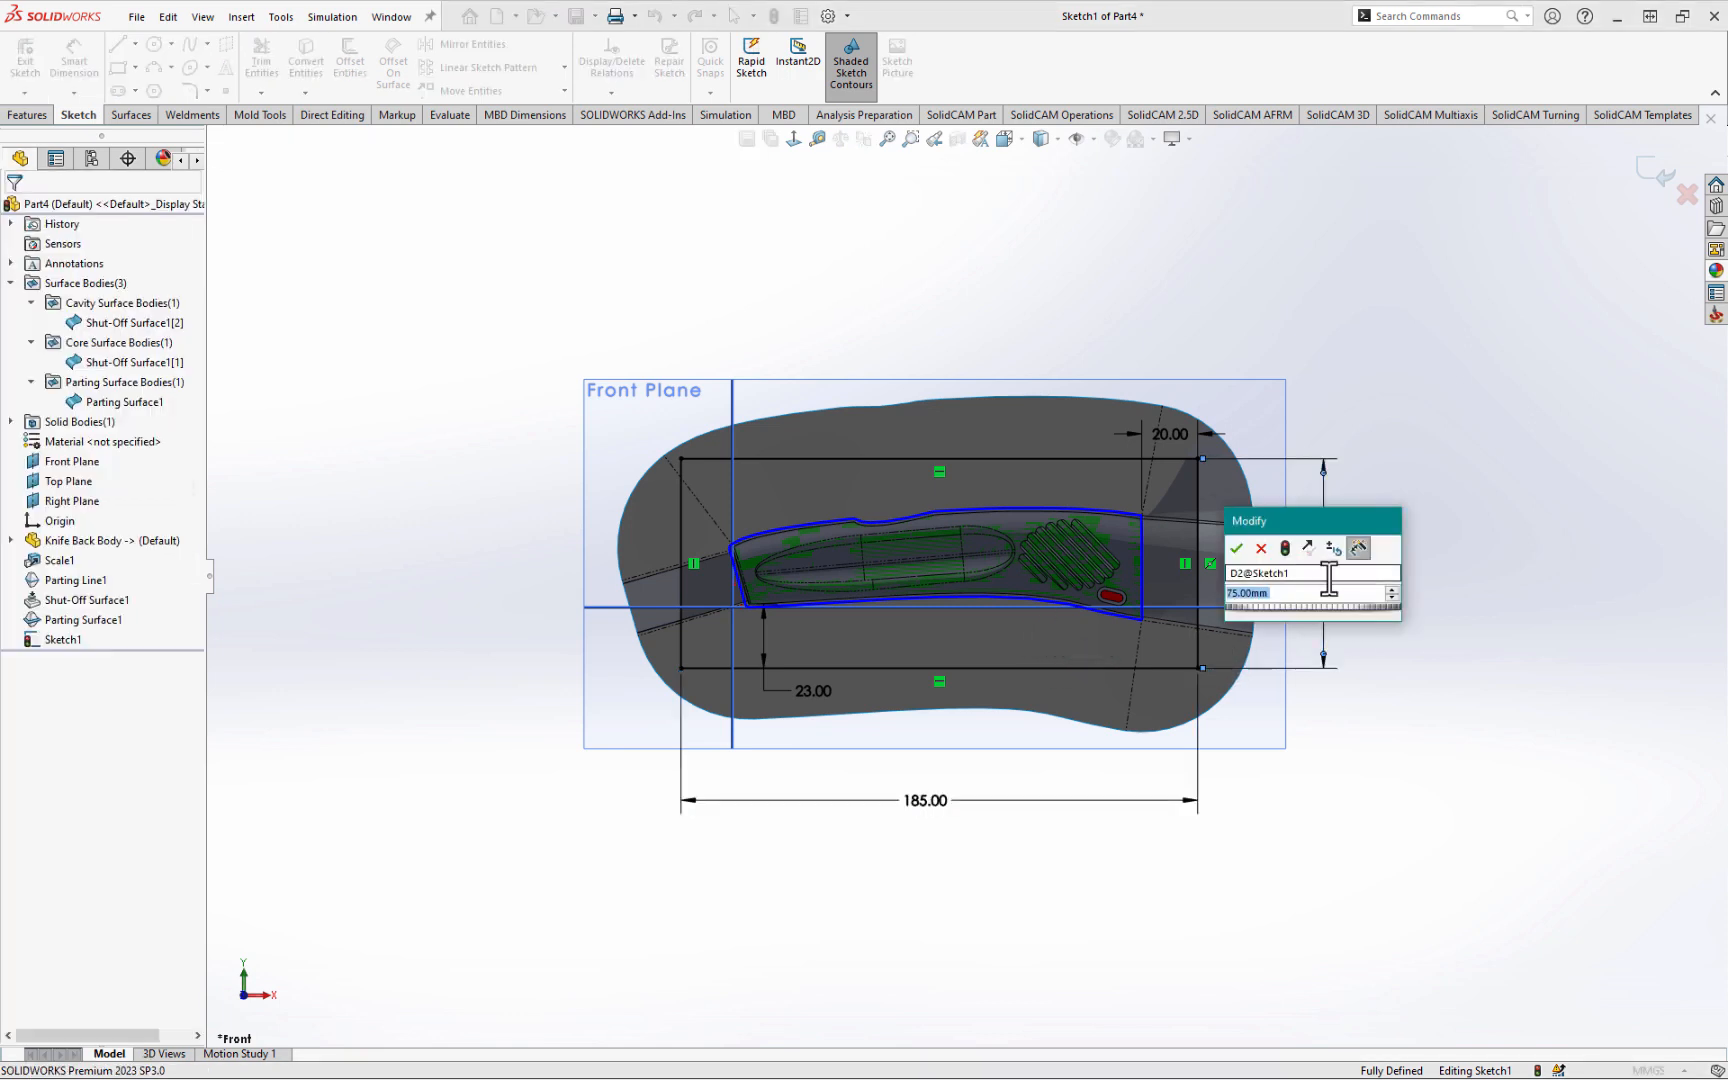
pyautogui.write('80')
pyautogui.press('Return')
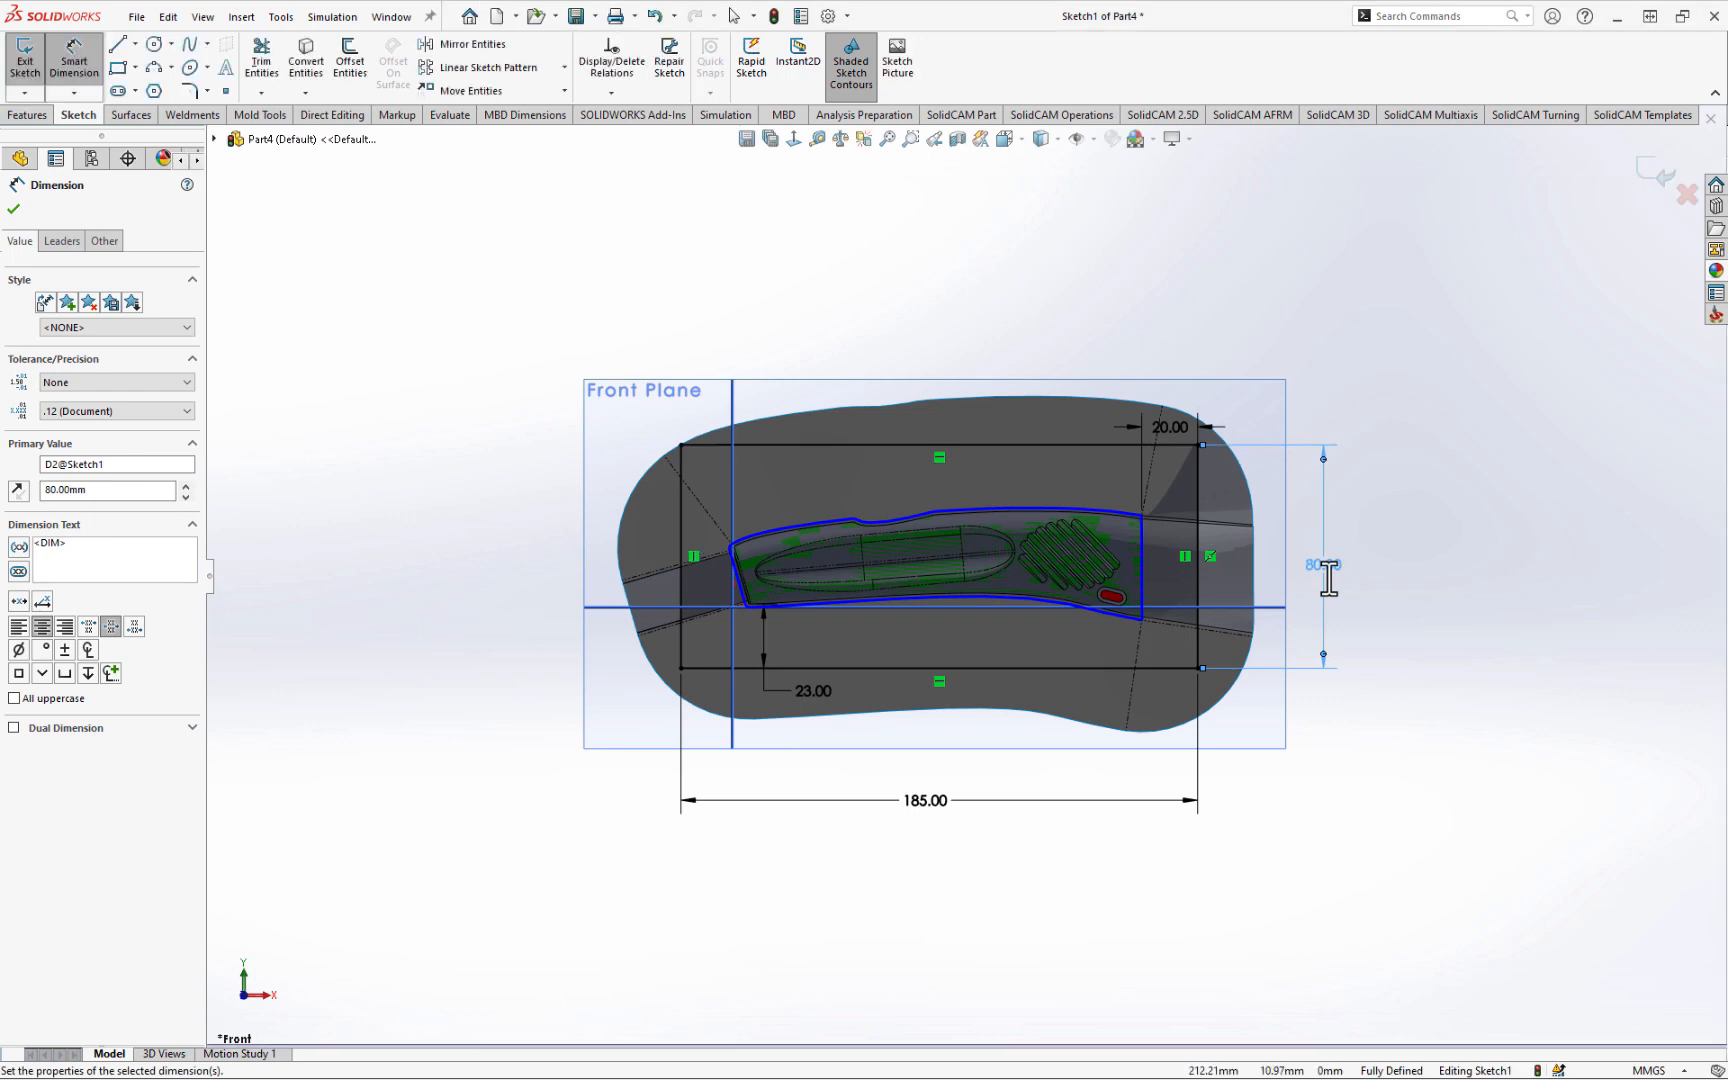
pyautogui.doubleClick(817, 692)
pyautogui.write('25')
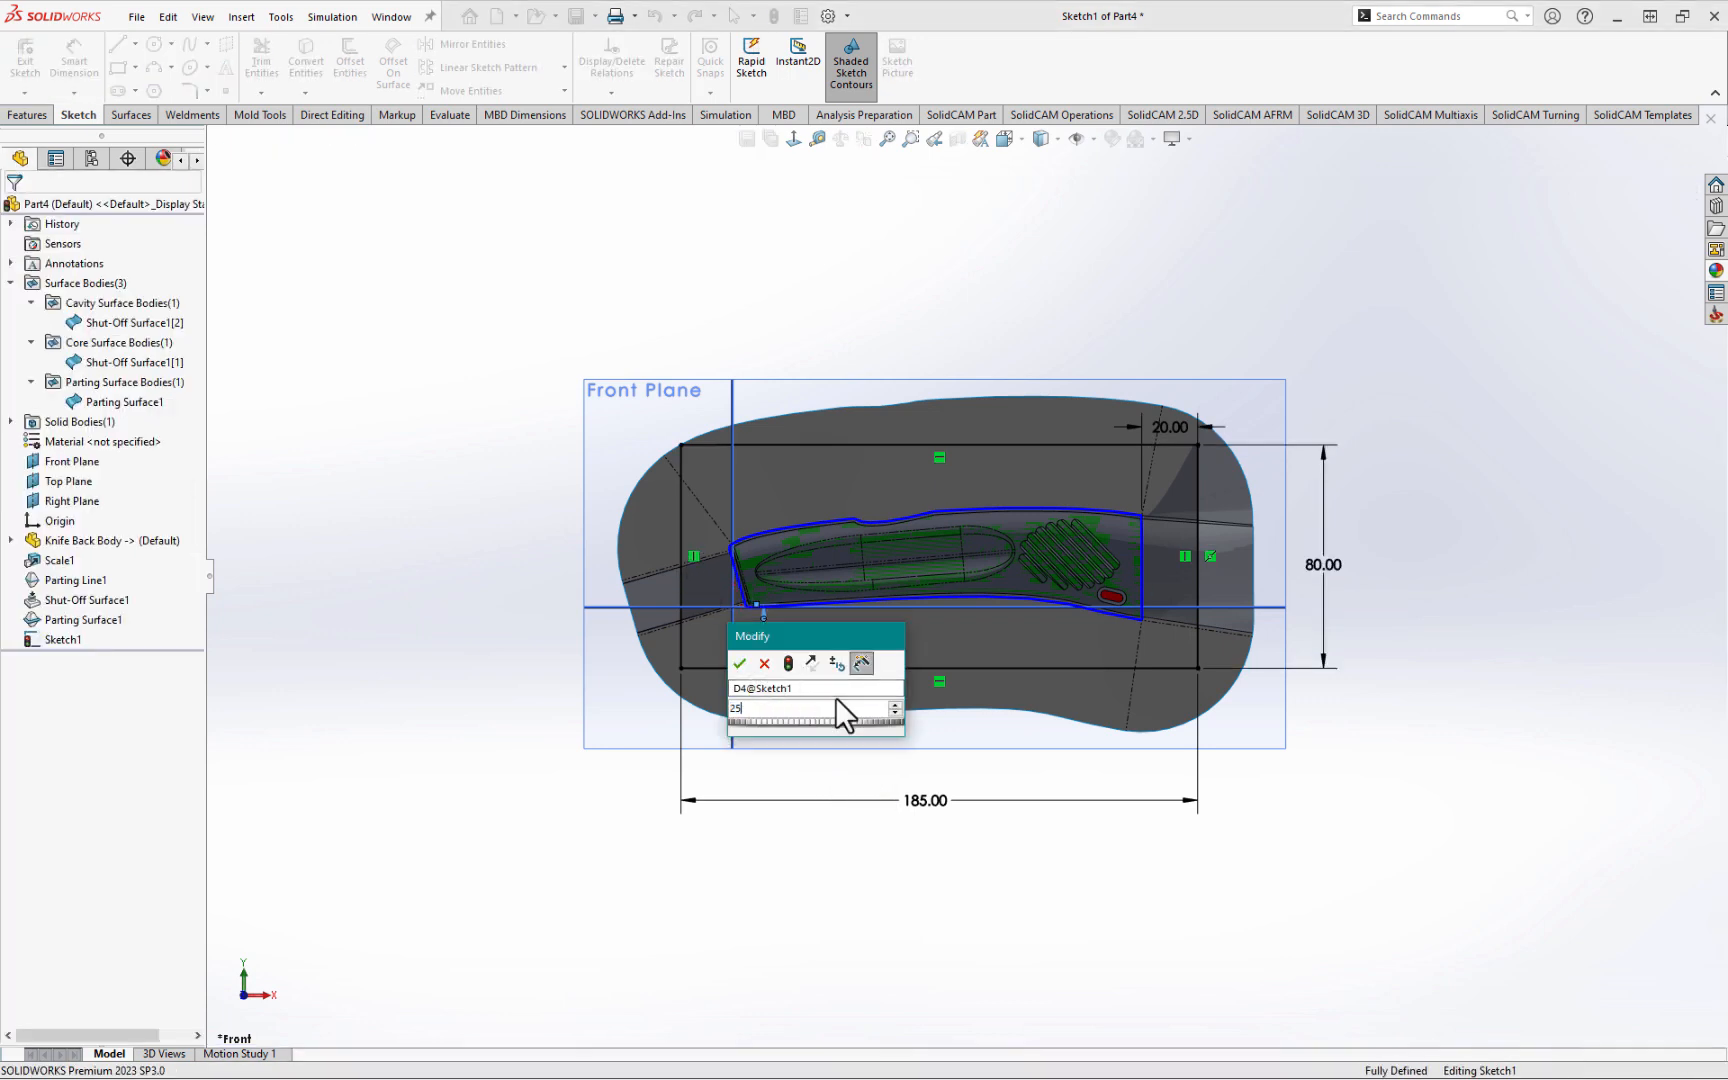
pyautogui.press('Return')
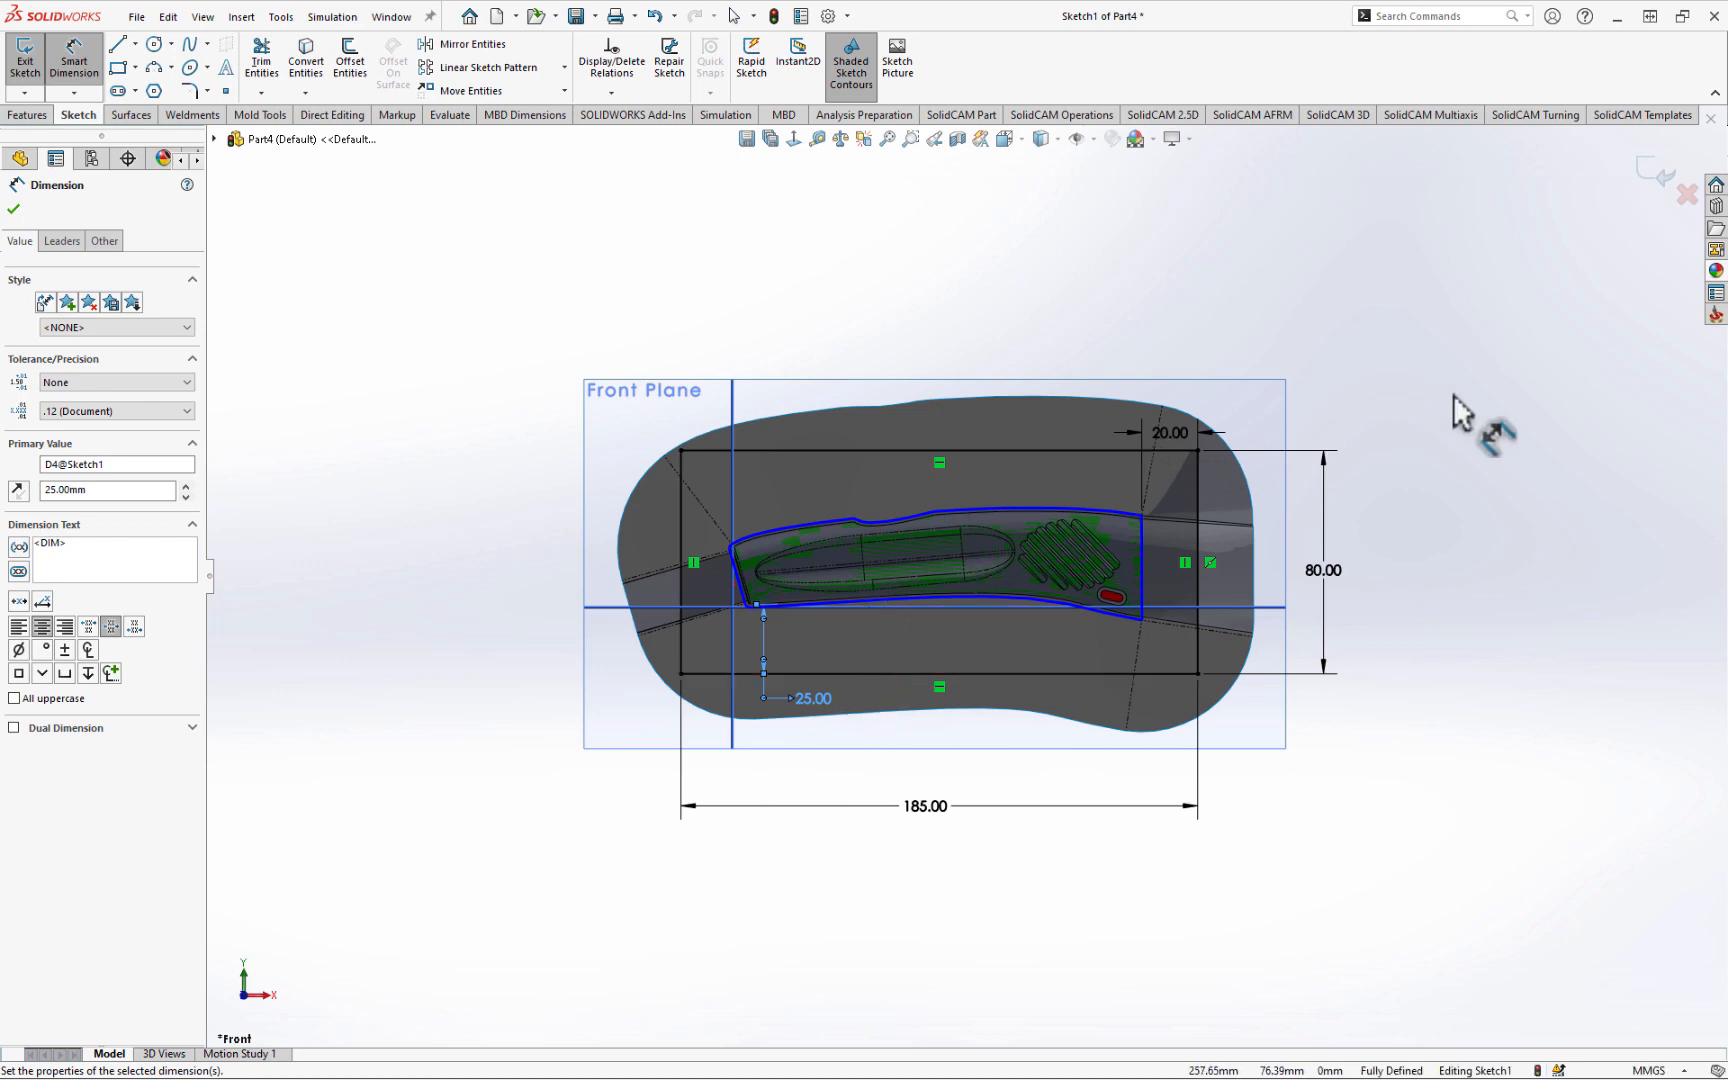
pyautogui.click(1660, 176)
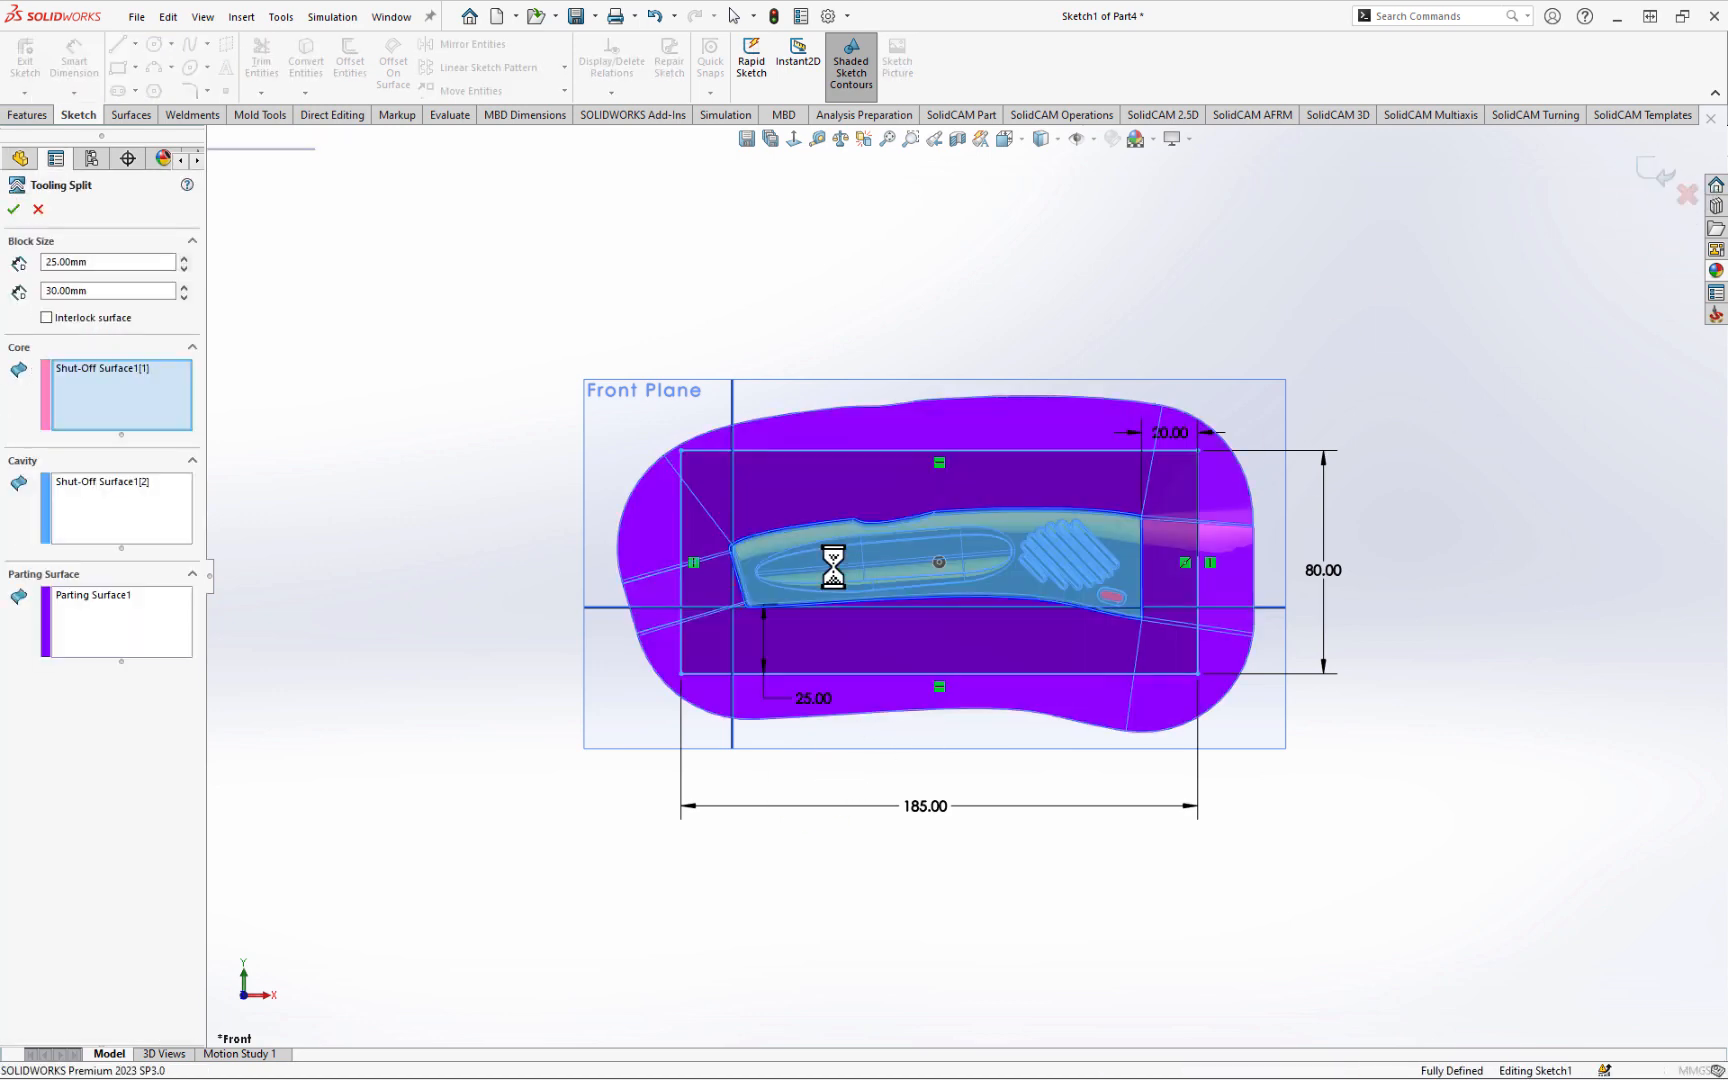
# - Try larger block depths for the tooling split, such as 35 mm in direction 1, and restore them to 25 mm and 30 mm
pyautogui.moveTo(842, 597); pyautogui.dragTo(869, 437, button='middle')
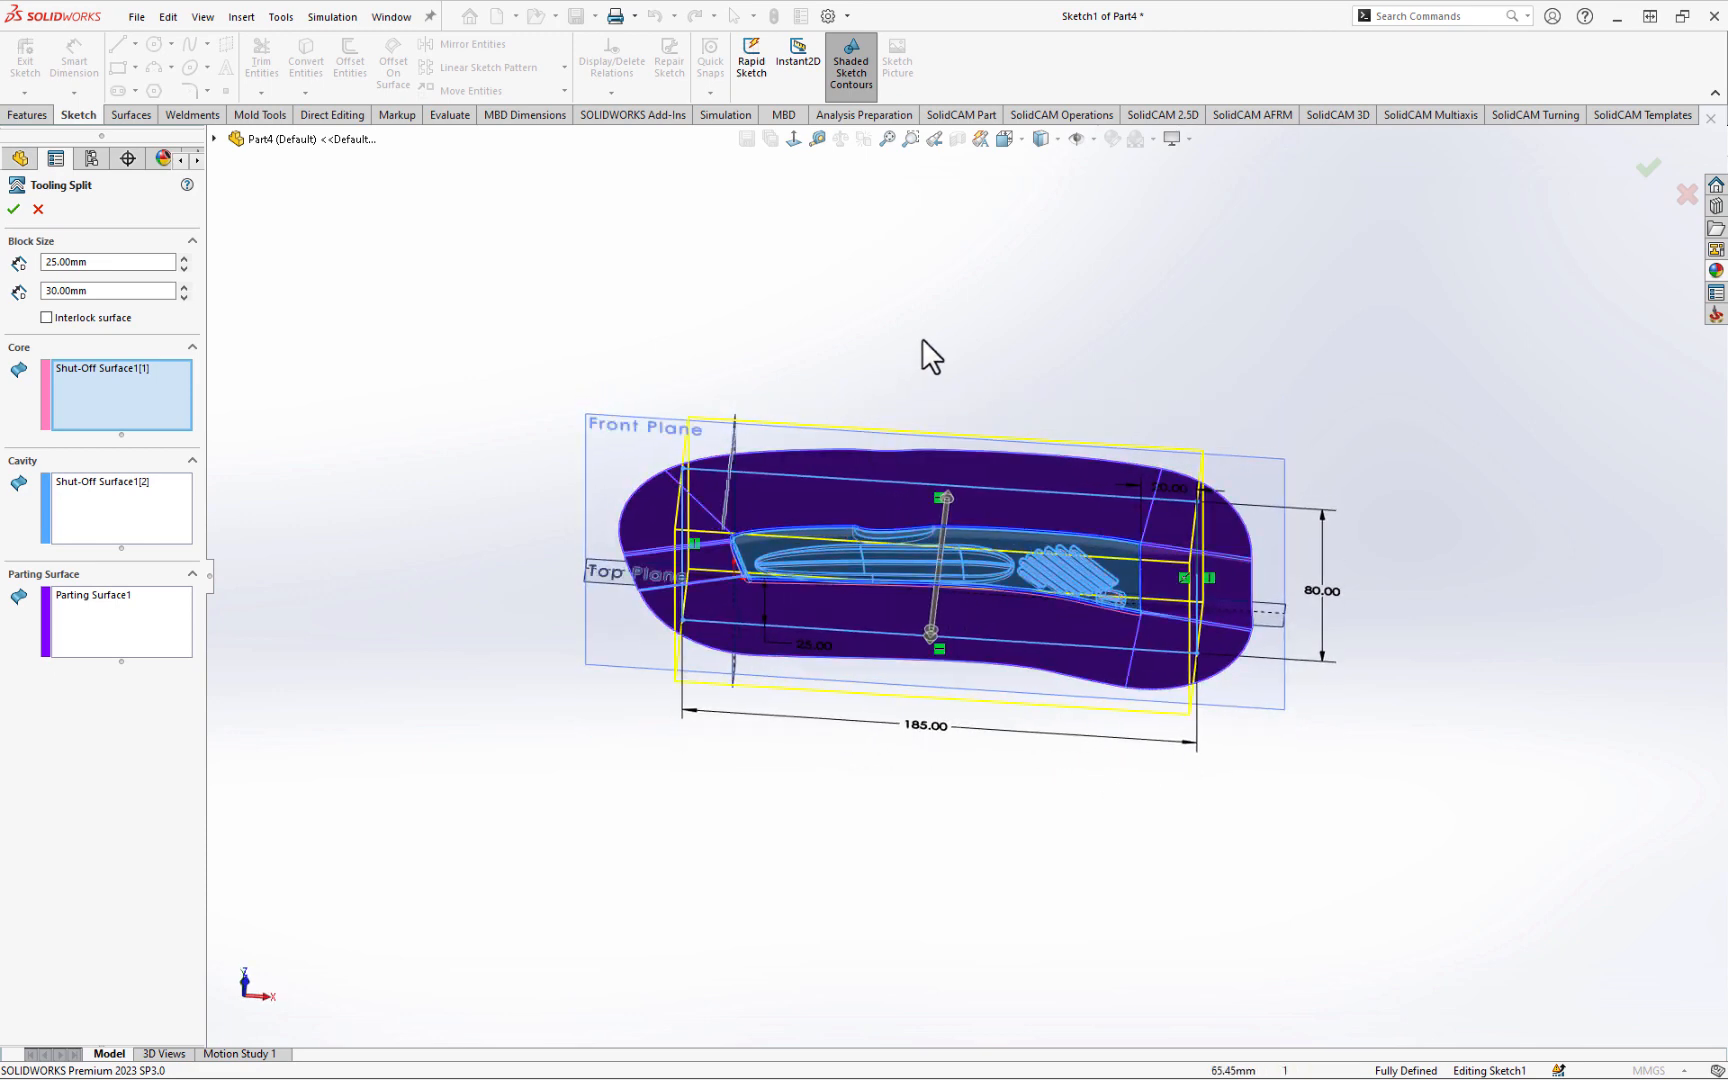
pyautogui.moveTo(922, 338); pyautogui.dragTo(940, 331, button='middle')
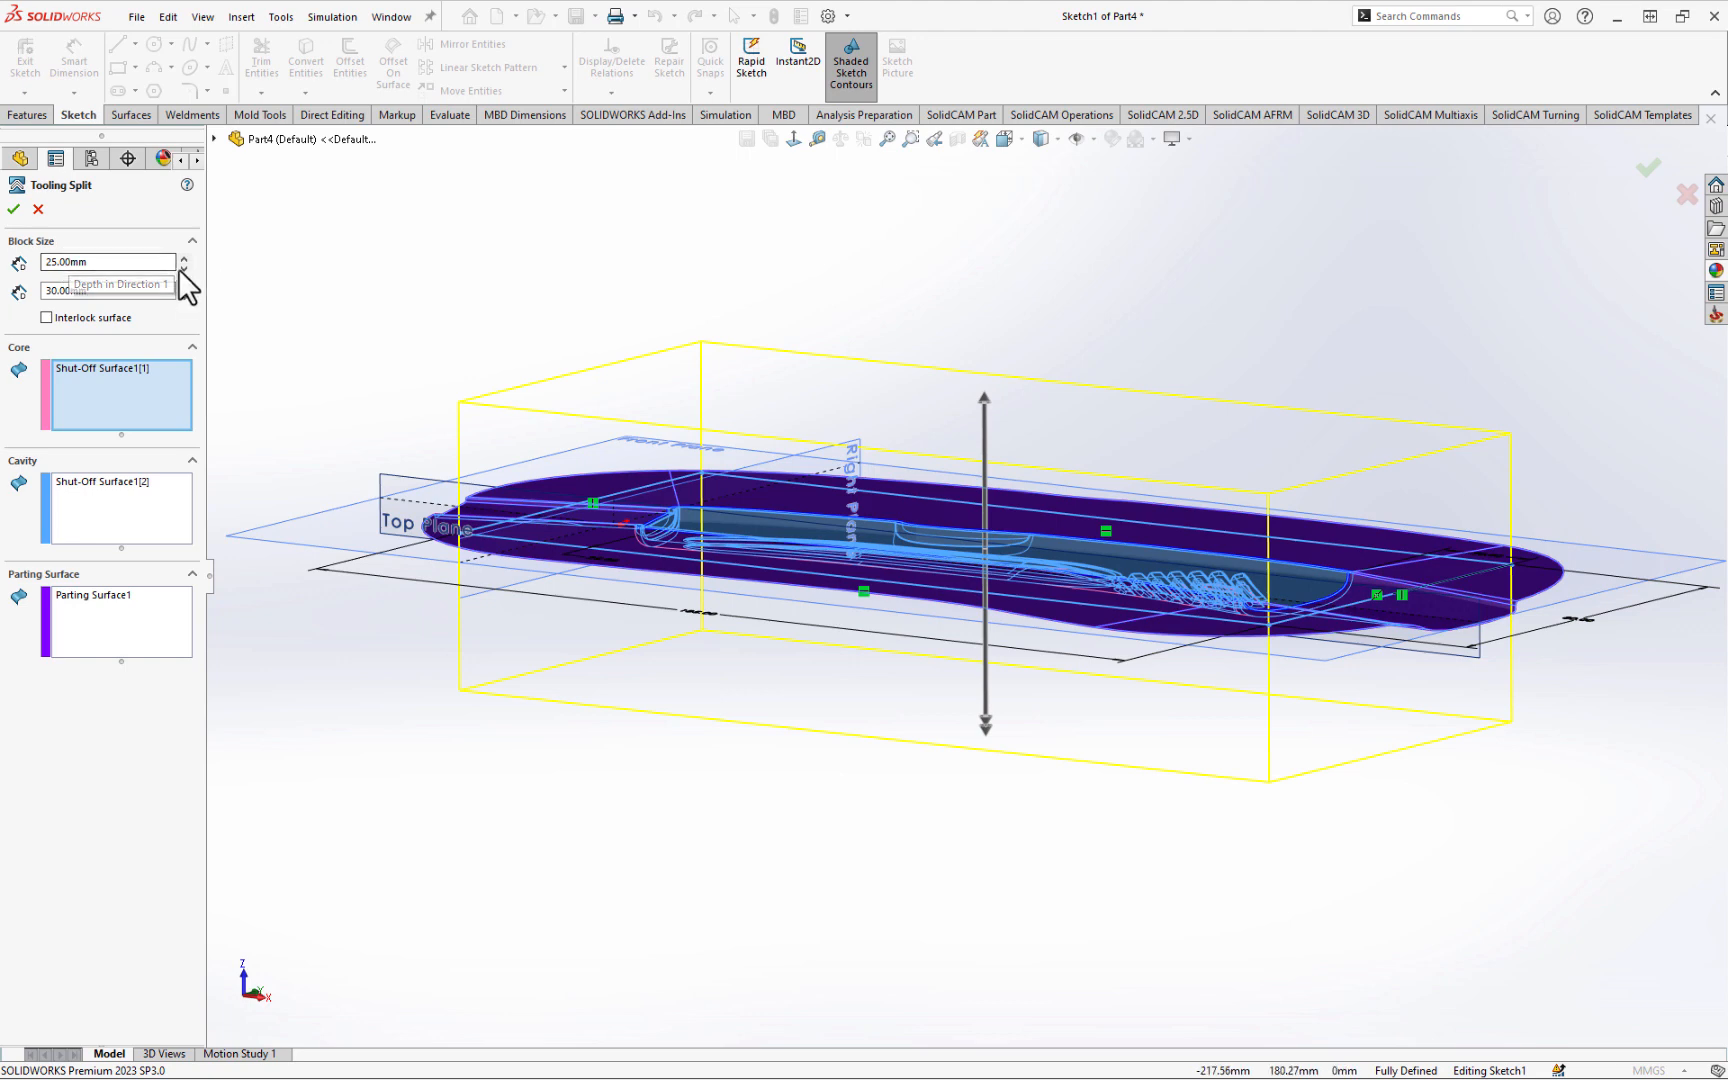
pyautogui.click(183, 258)
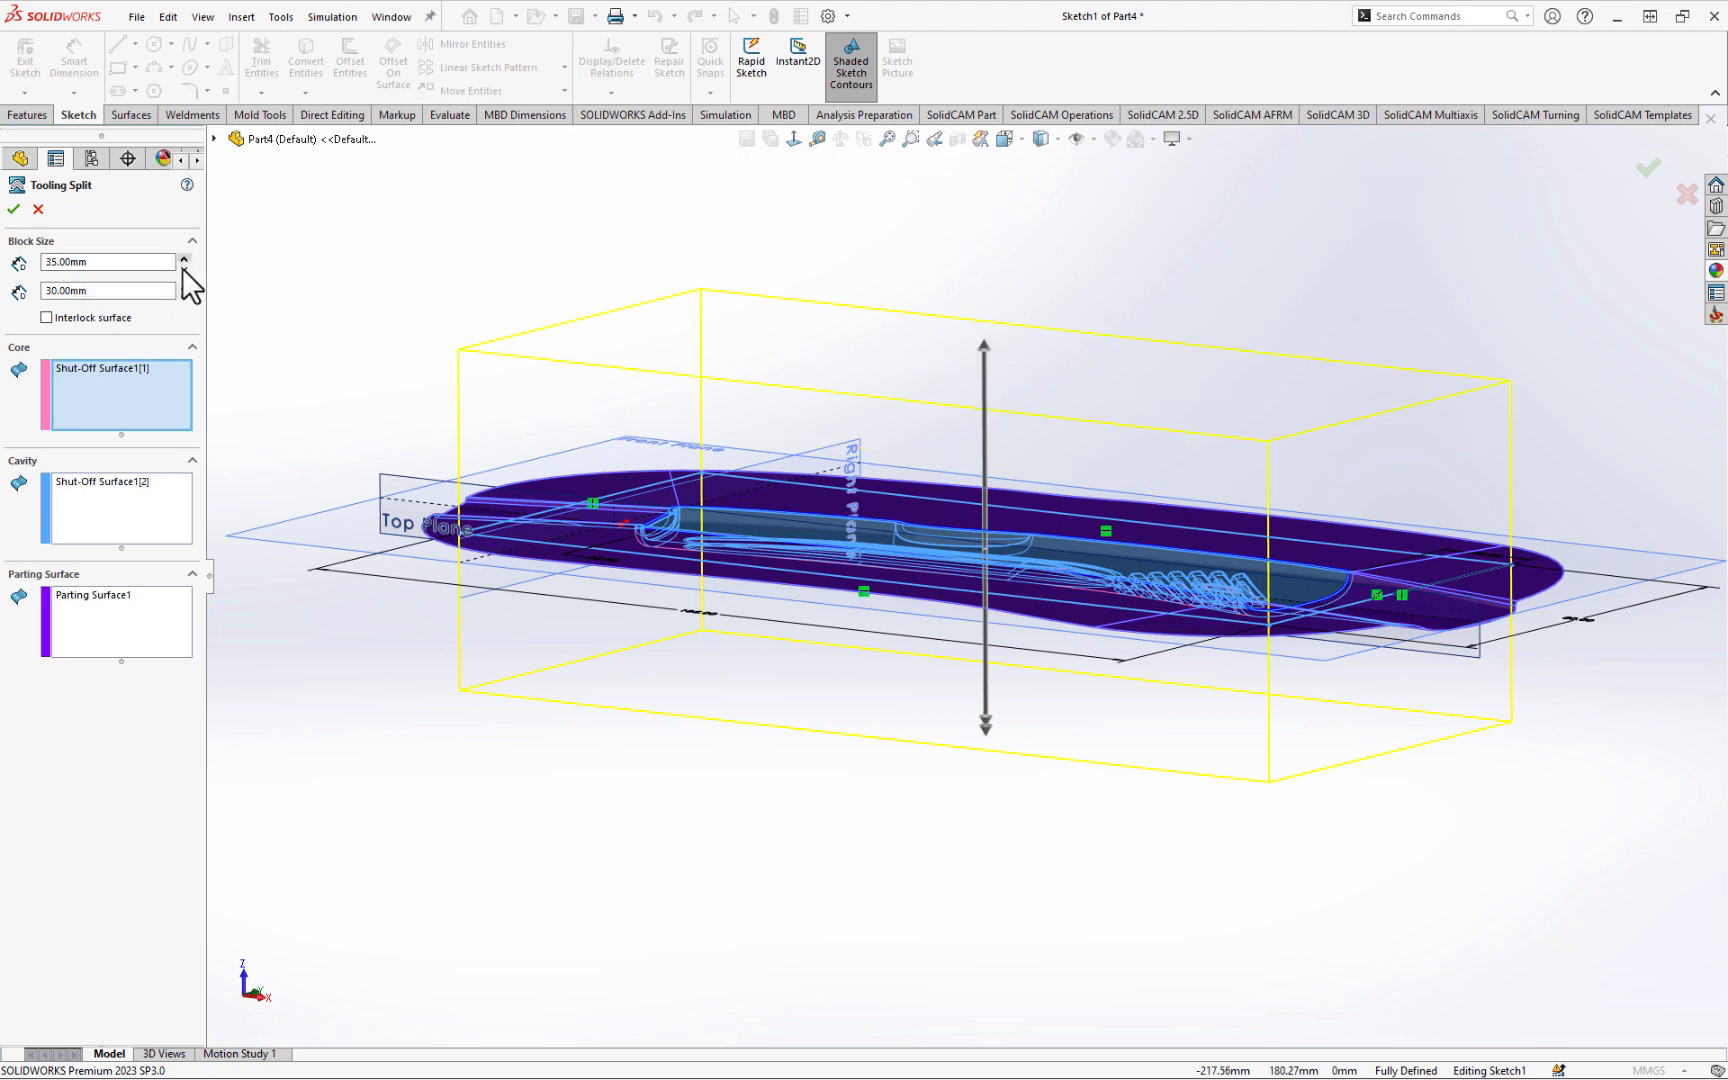
pyautogui.click(184, 267)
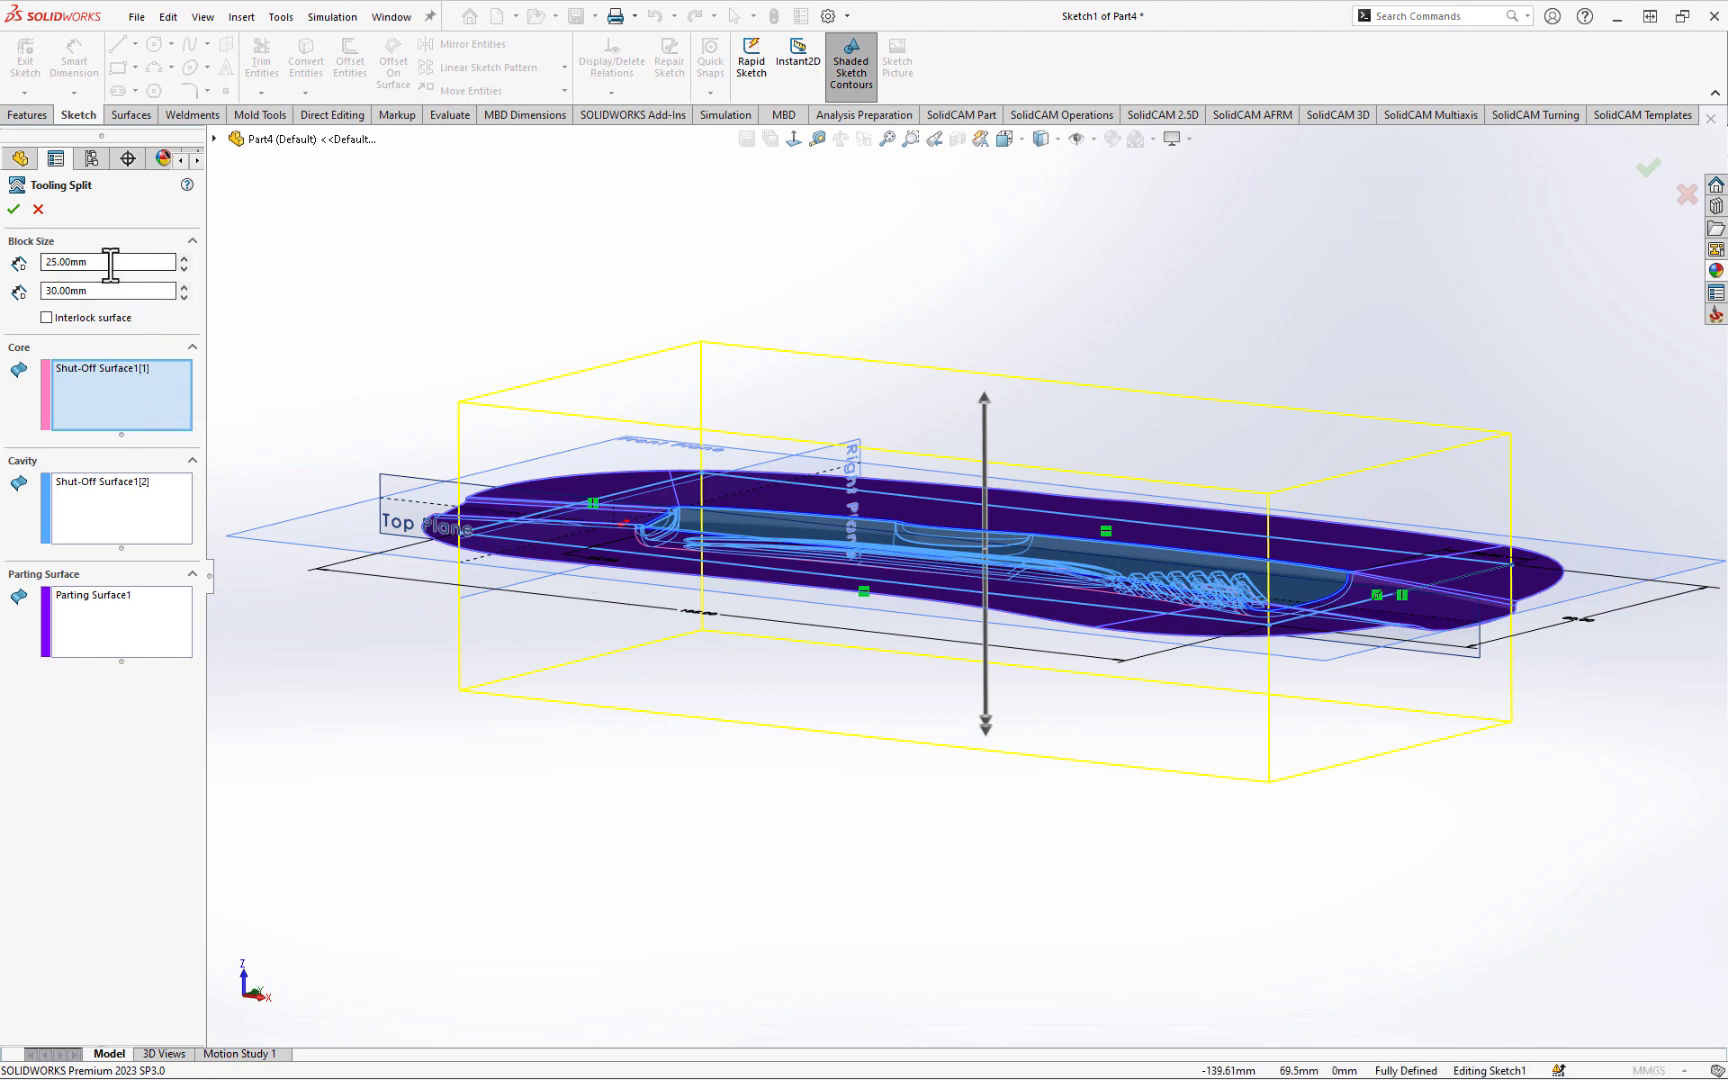
pyautogui.moveTo(764, 555); pyautogui.dragTo(813, 447, button='middle')
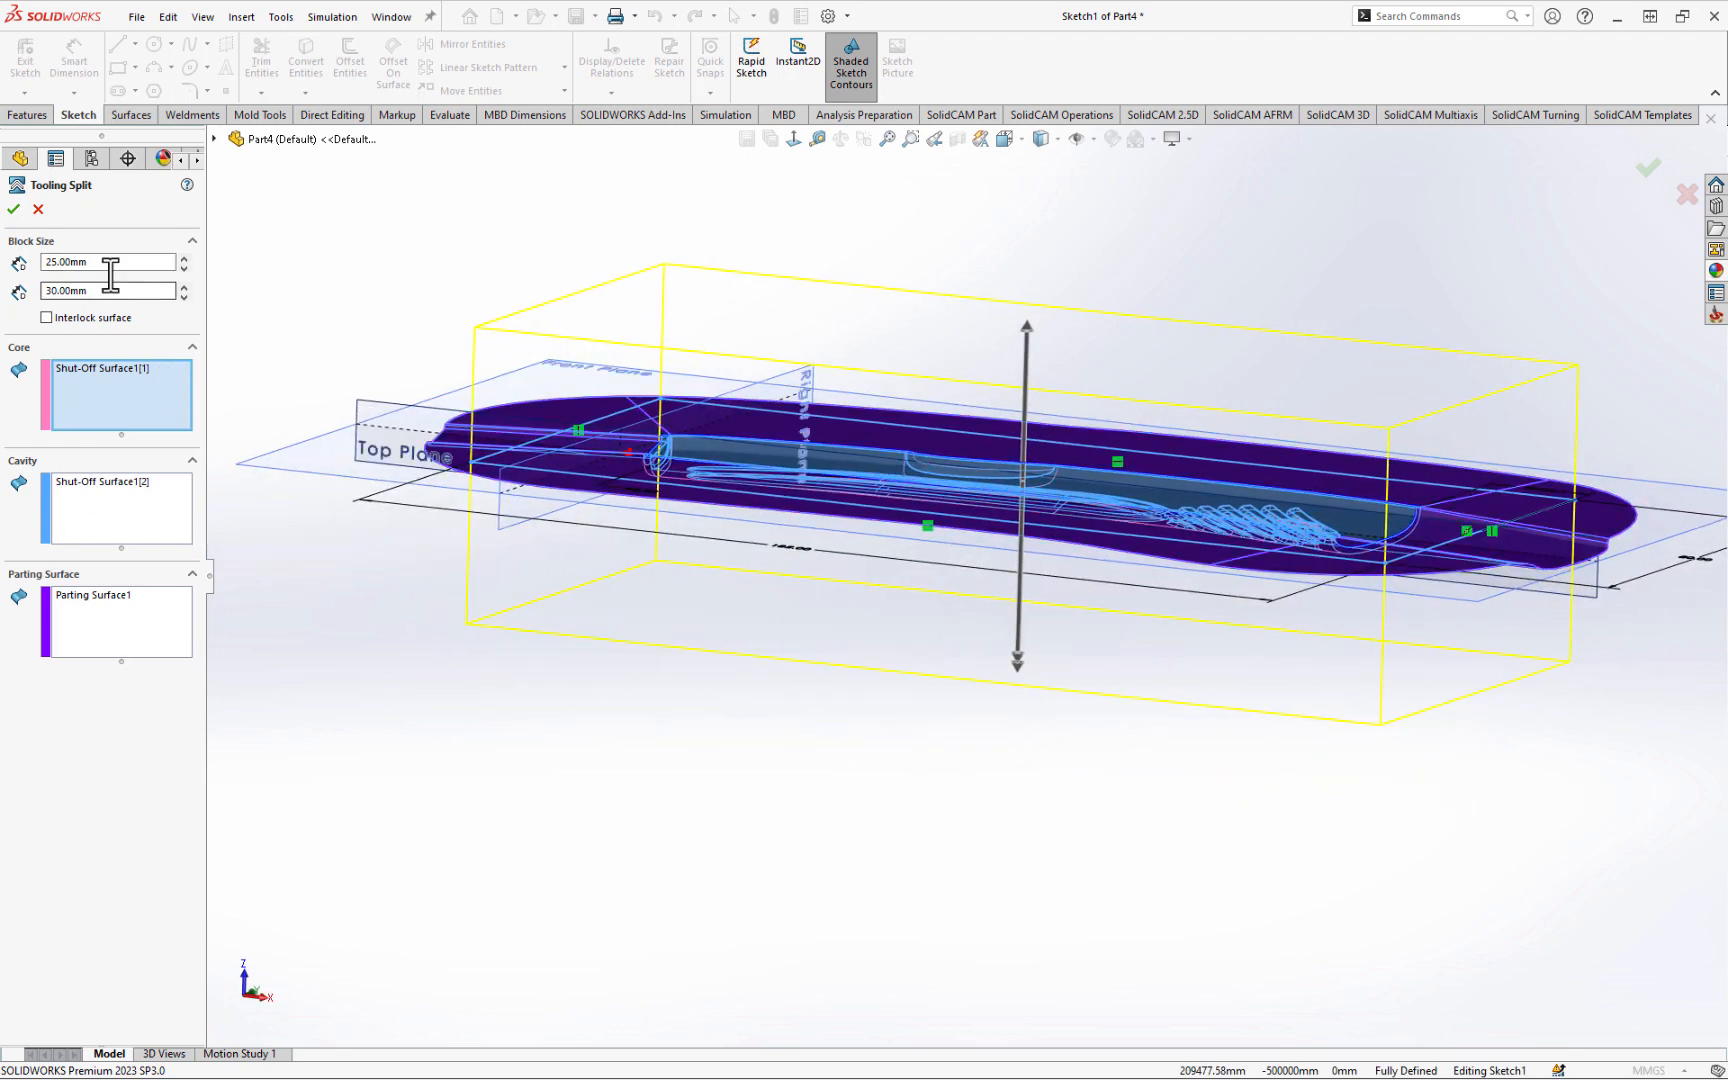
pyautogui.click(184, 286)
pyautogui.click(184, 296)
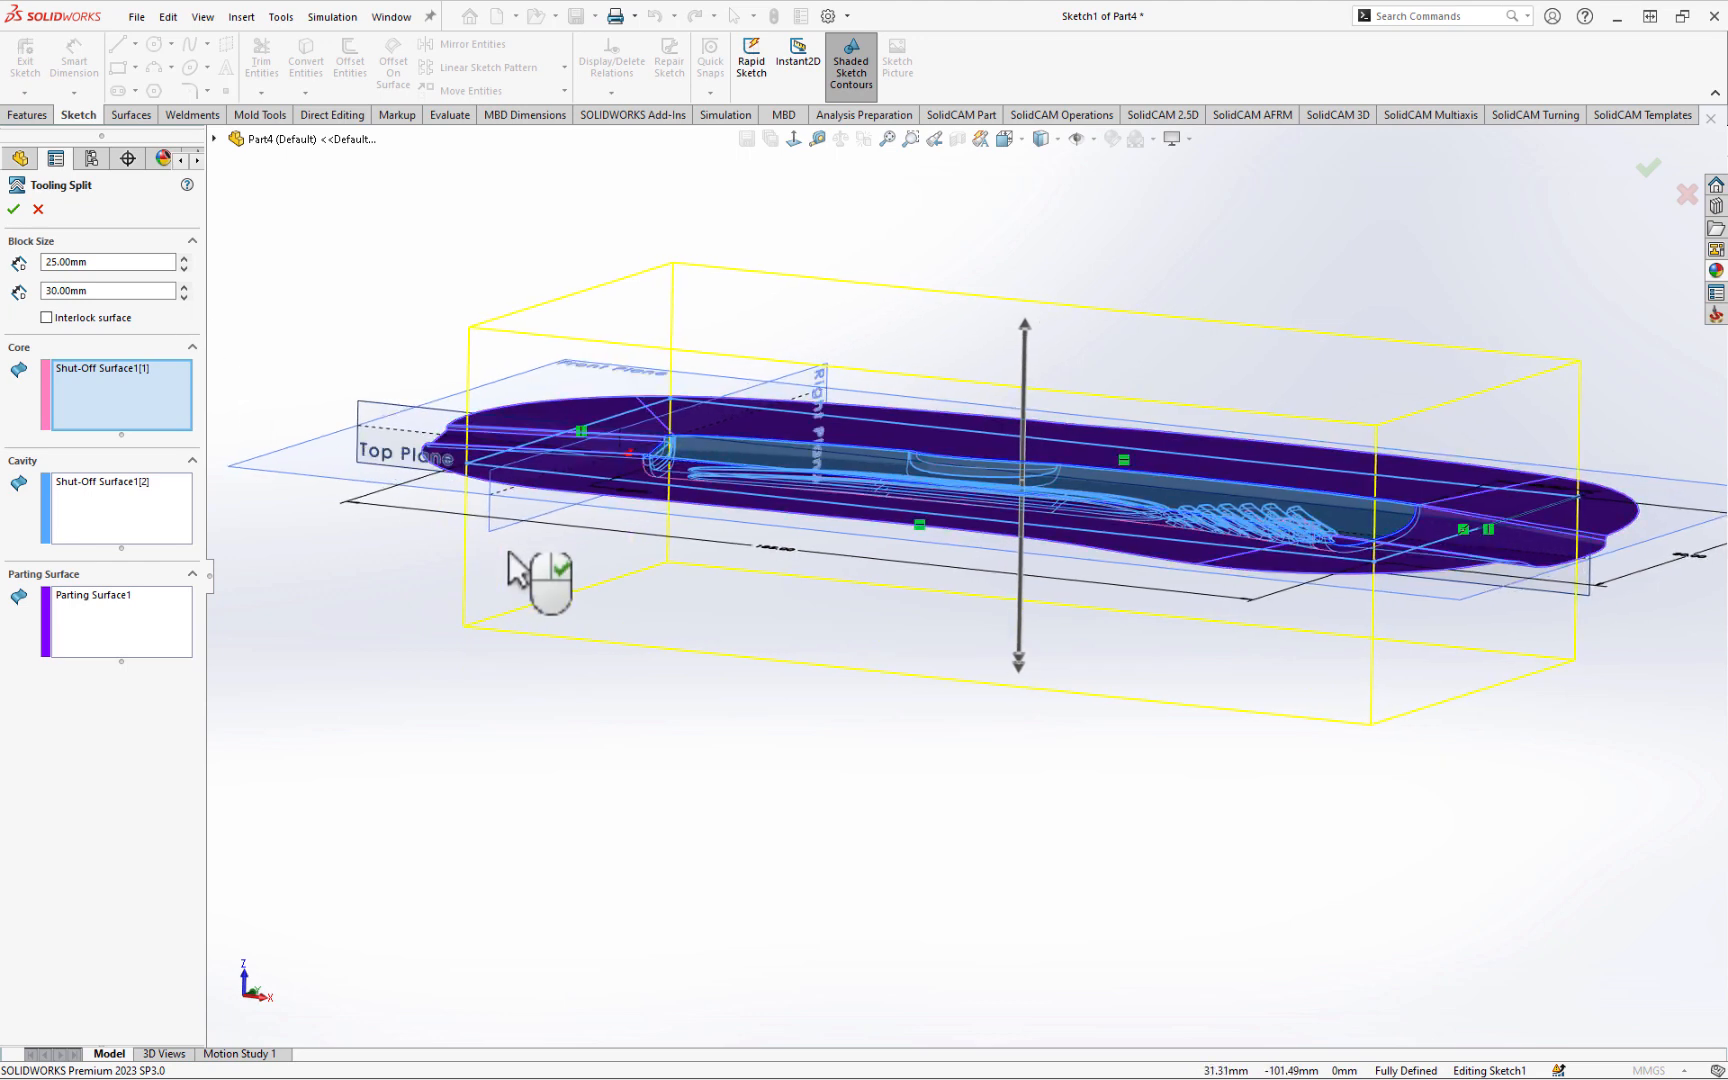
# - Examine which surface bodies are assigned to the tooling split's core, cavity and parting surface, and compare them with the feature tree
pyautogui.click(116, 481)
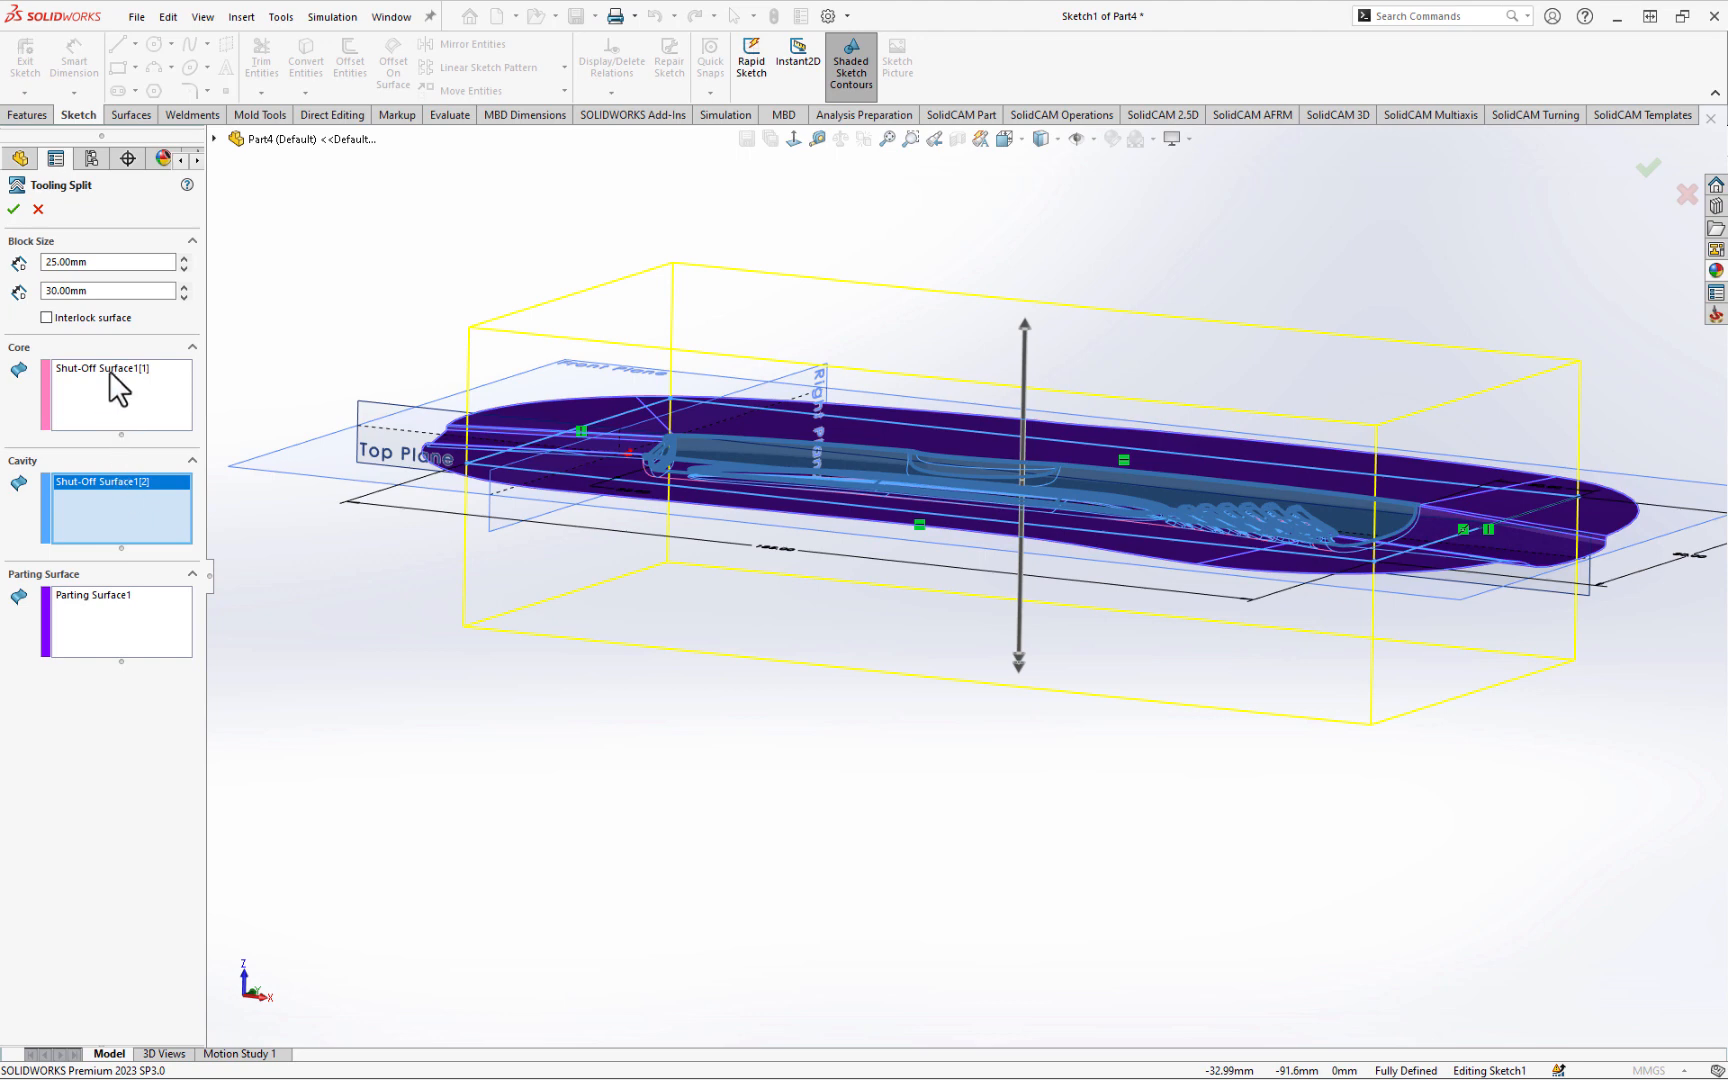
pyautogui.click(117, 262)
pyautogui.click(100, 370)
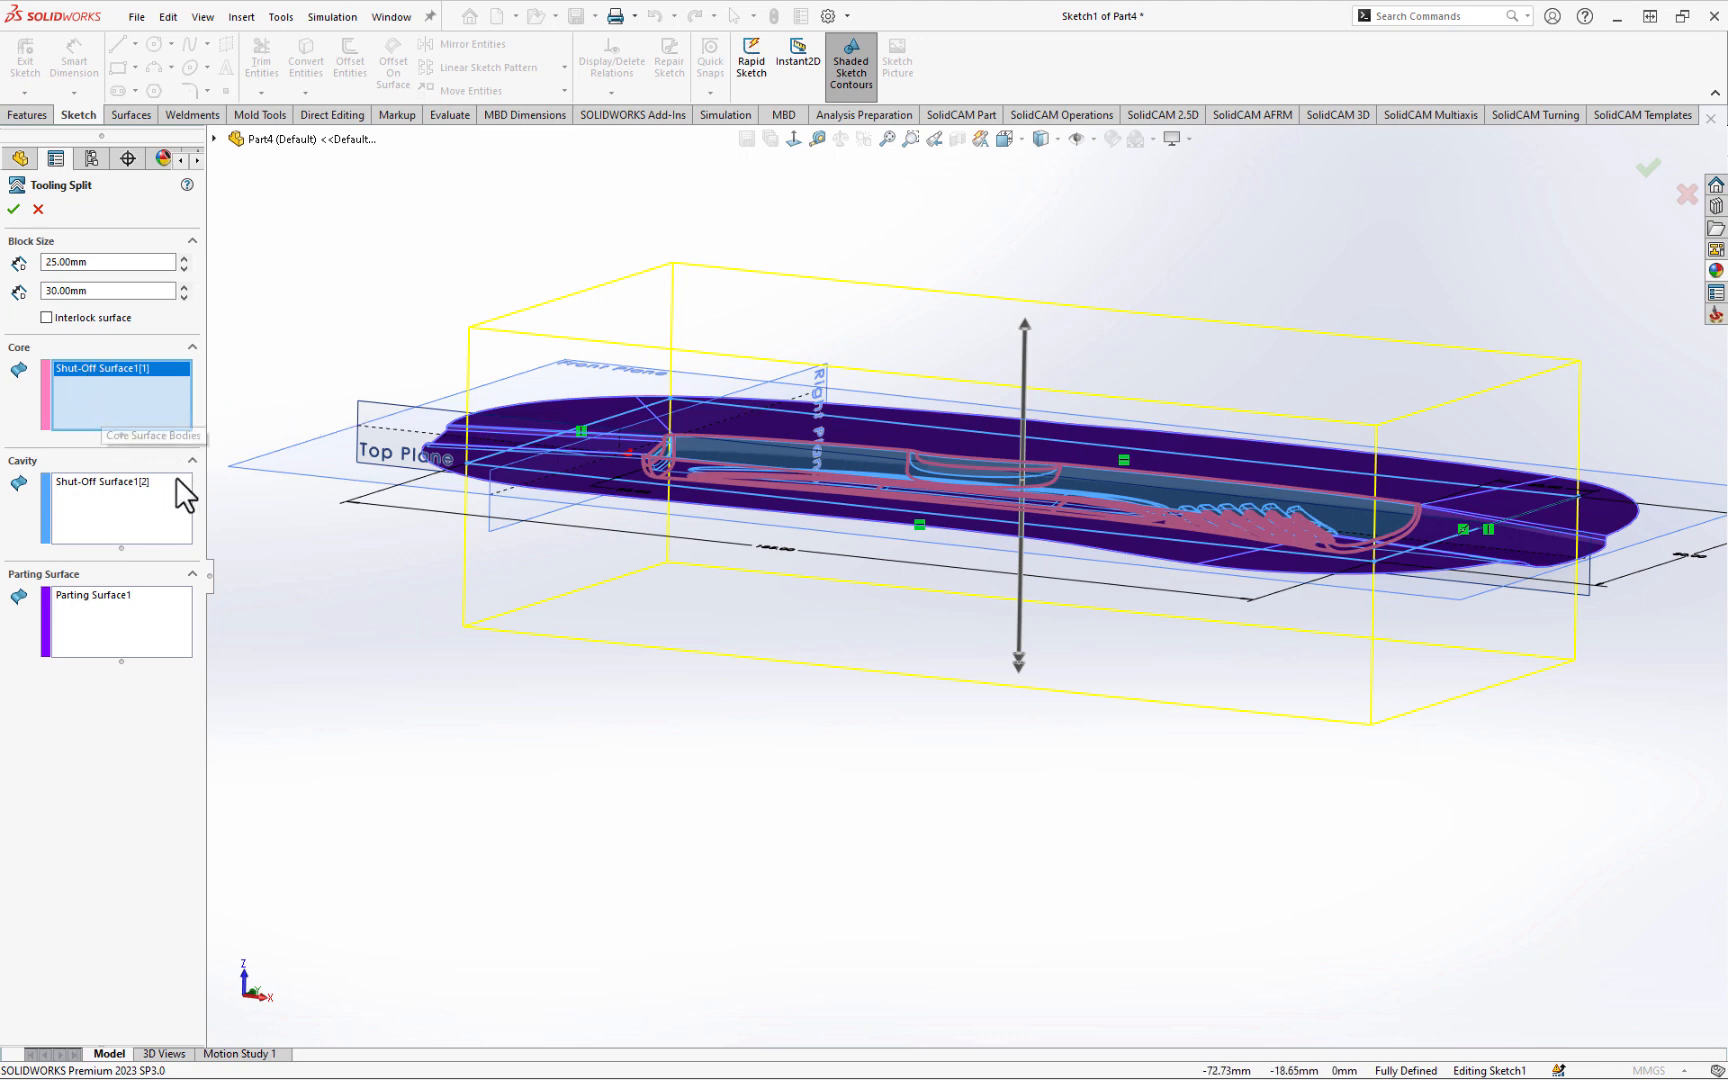
pyautogui.click(116, 482)
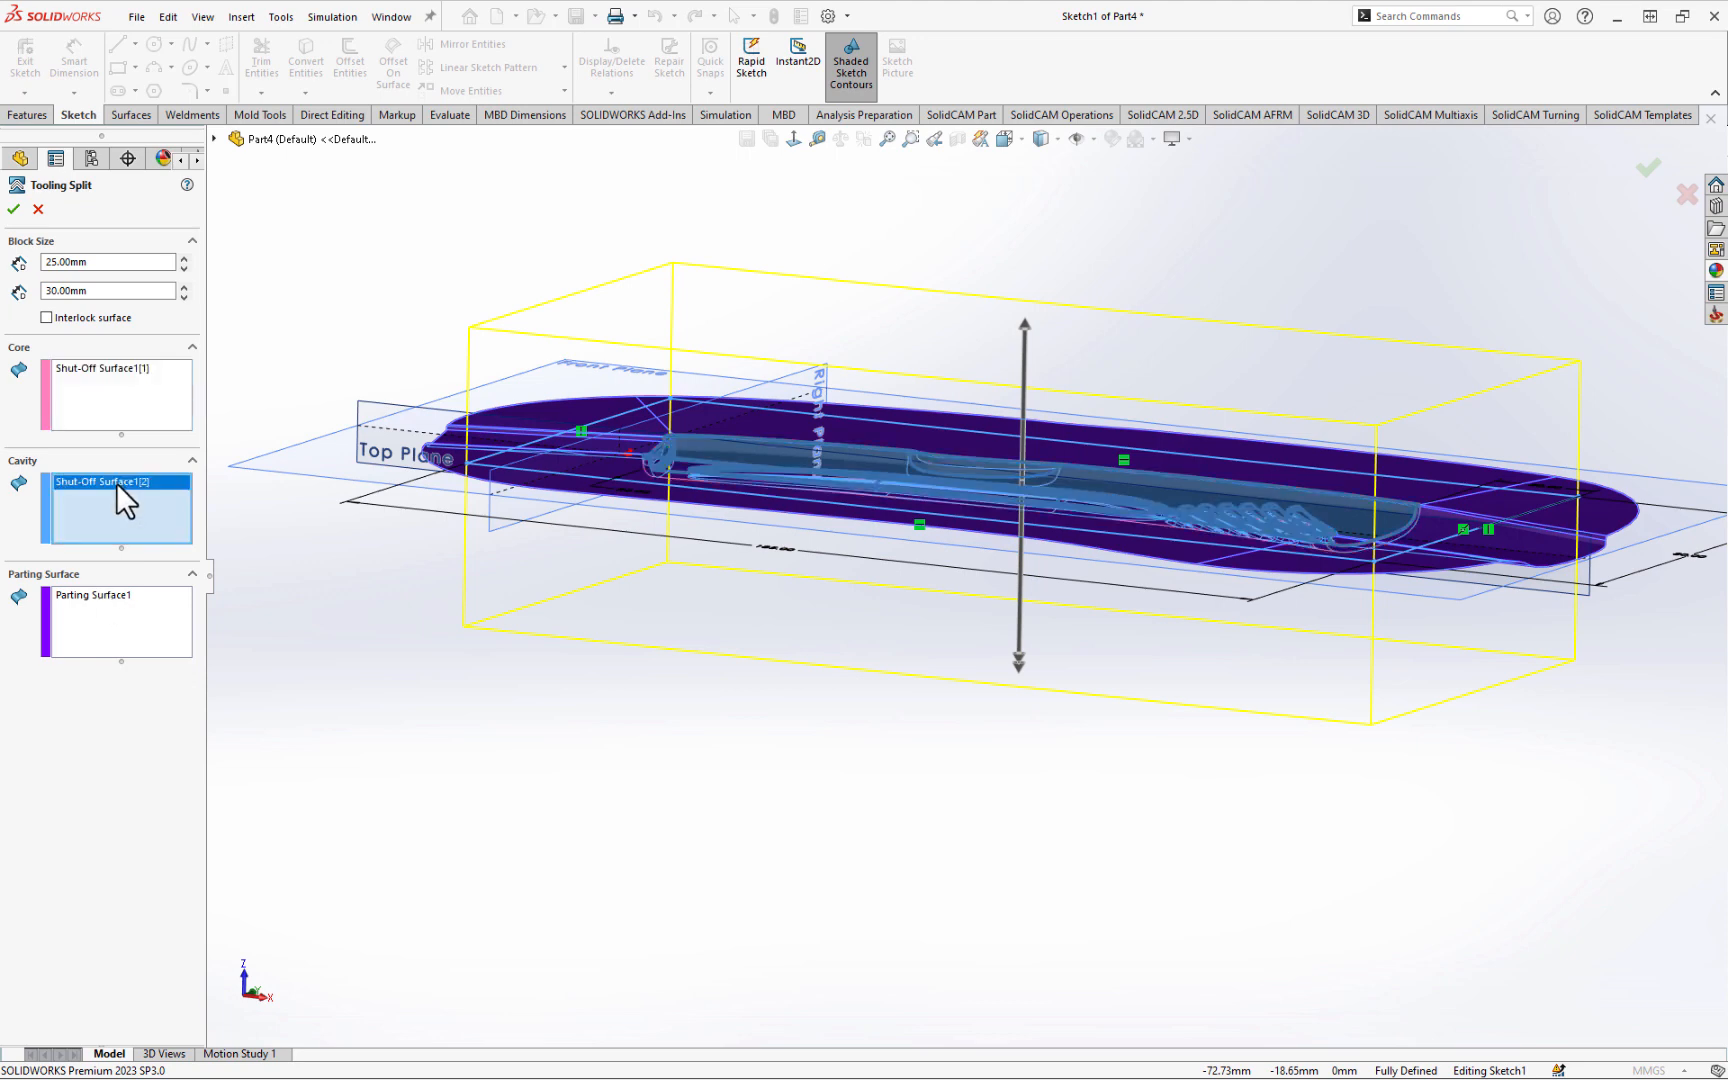
pyautogui.click(111, 595)
pyautogui.click(109, 482)
pyautogui.click(114, 366)
pyautogui.click(126, 482)
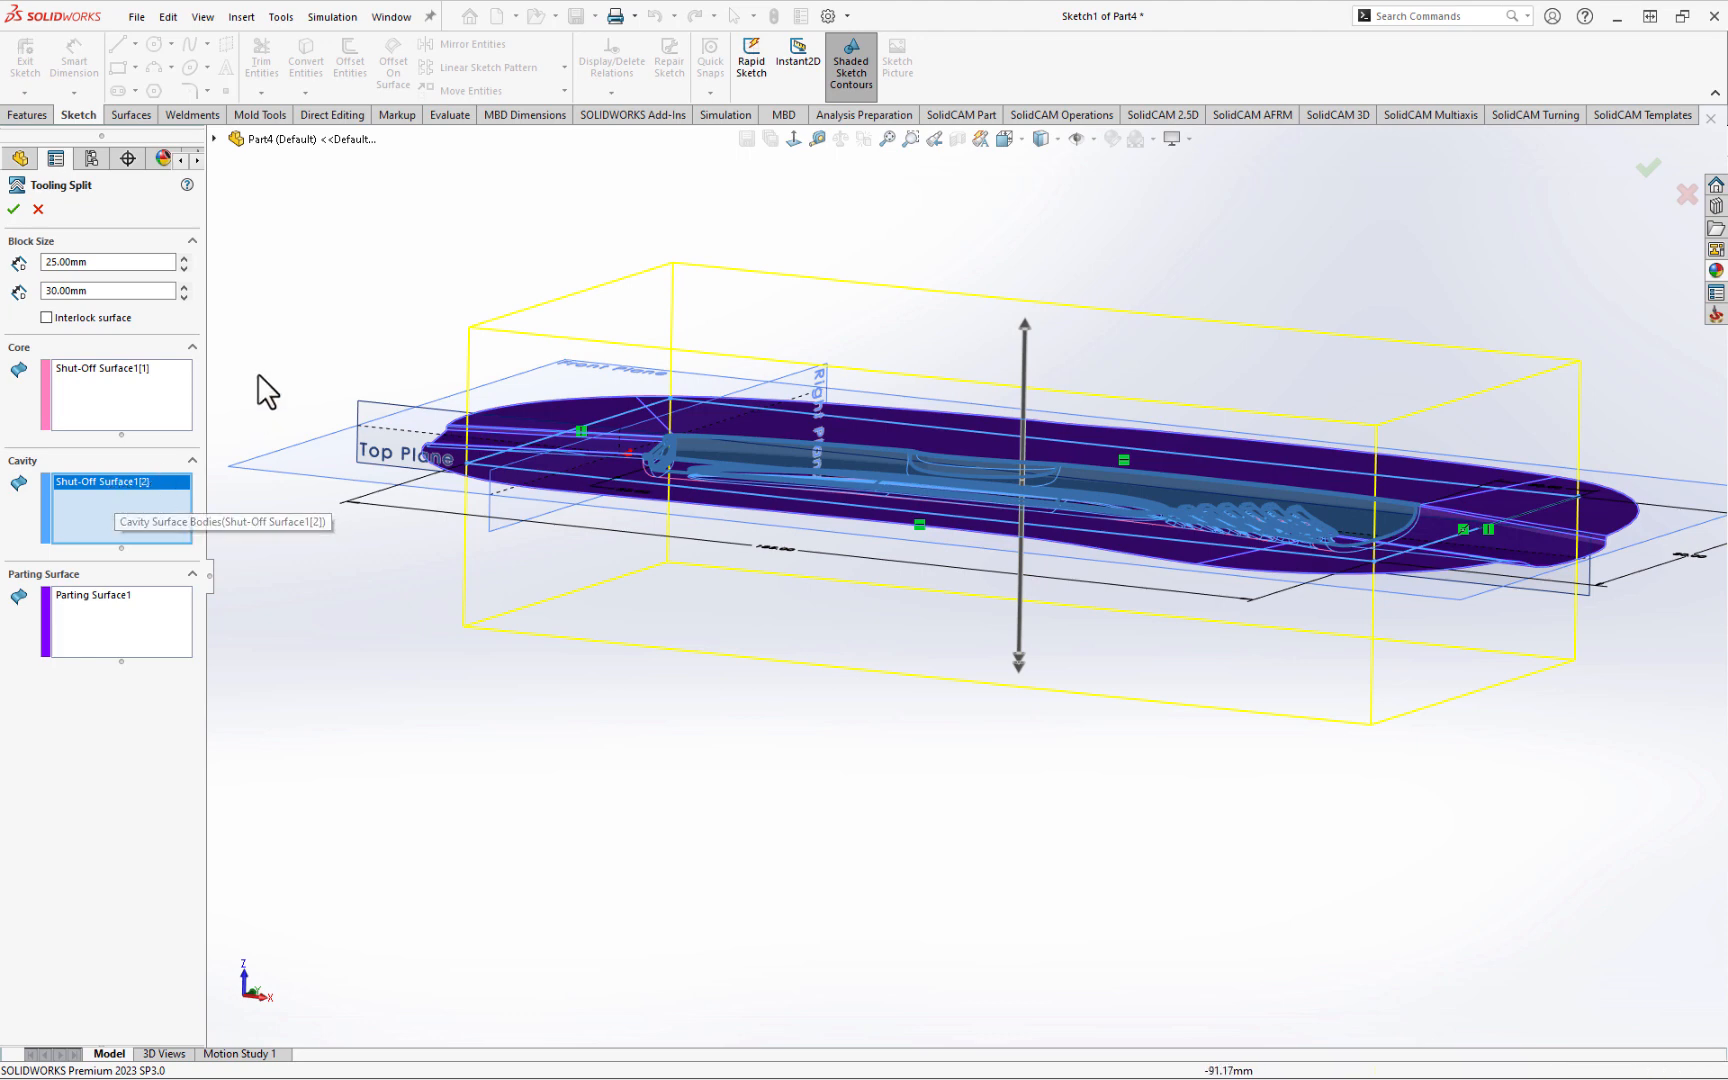
pyautogui.click(214, 139)
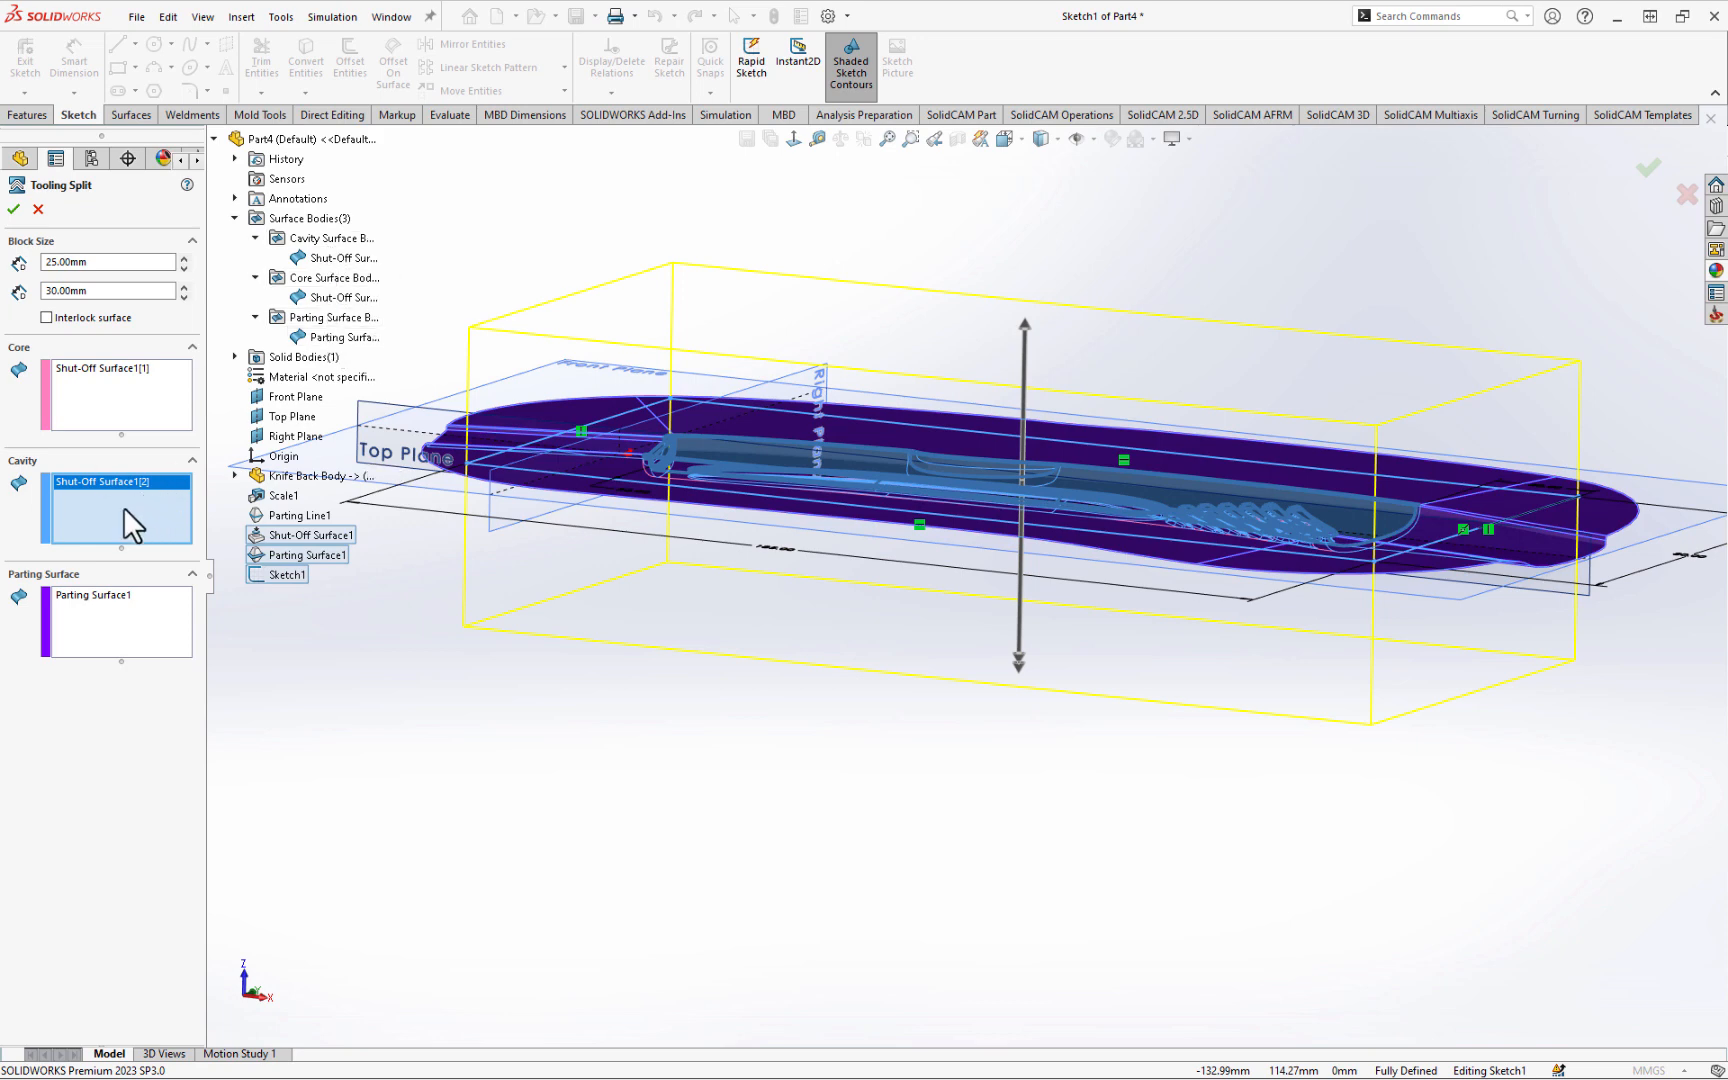
# - Create the tooling split with block depths of 25 mm and 30 mm
pyautogui.click(14, 209)
pyautogui.click(14, 210)
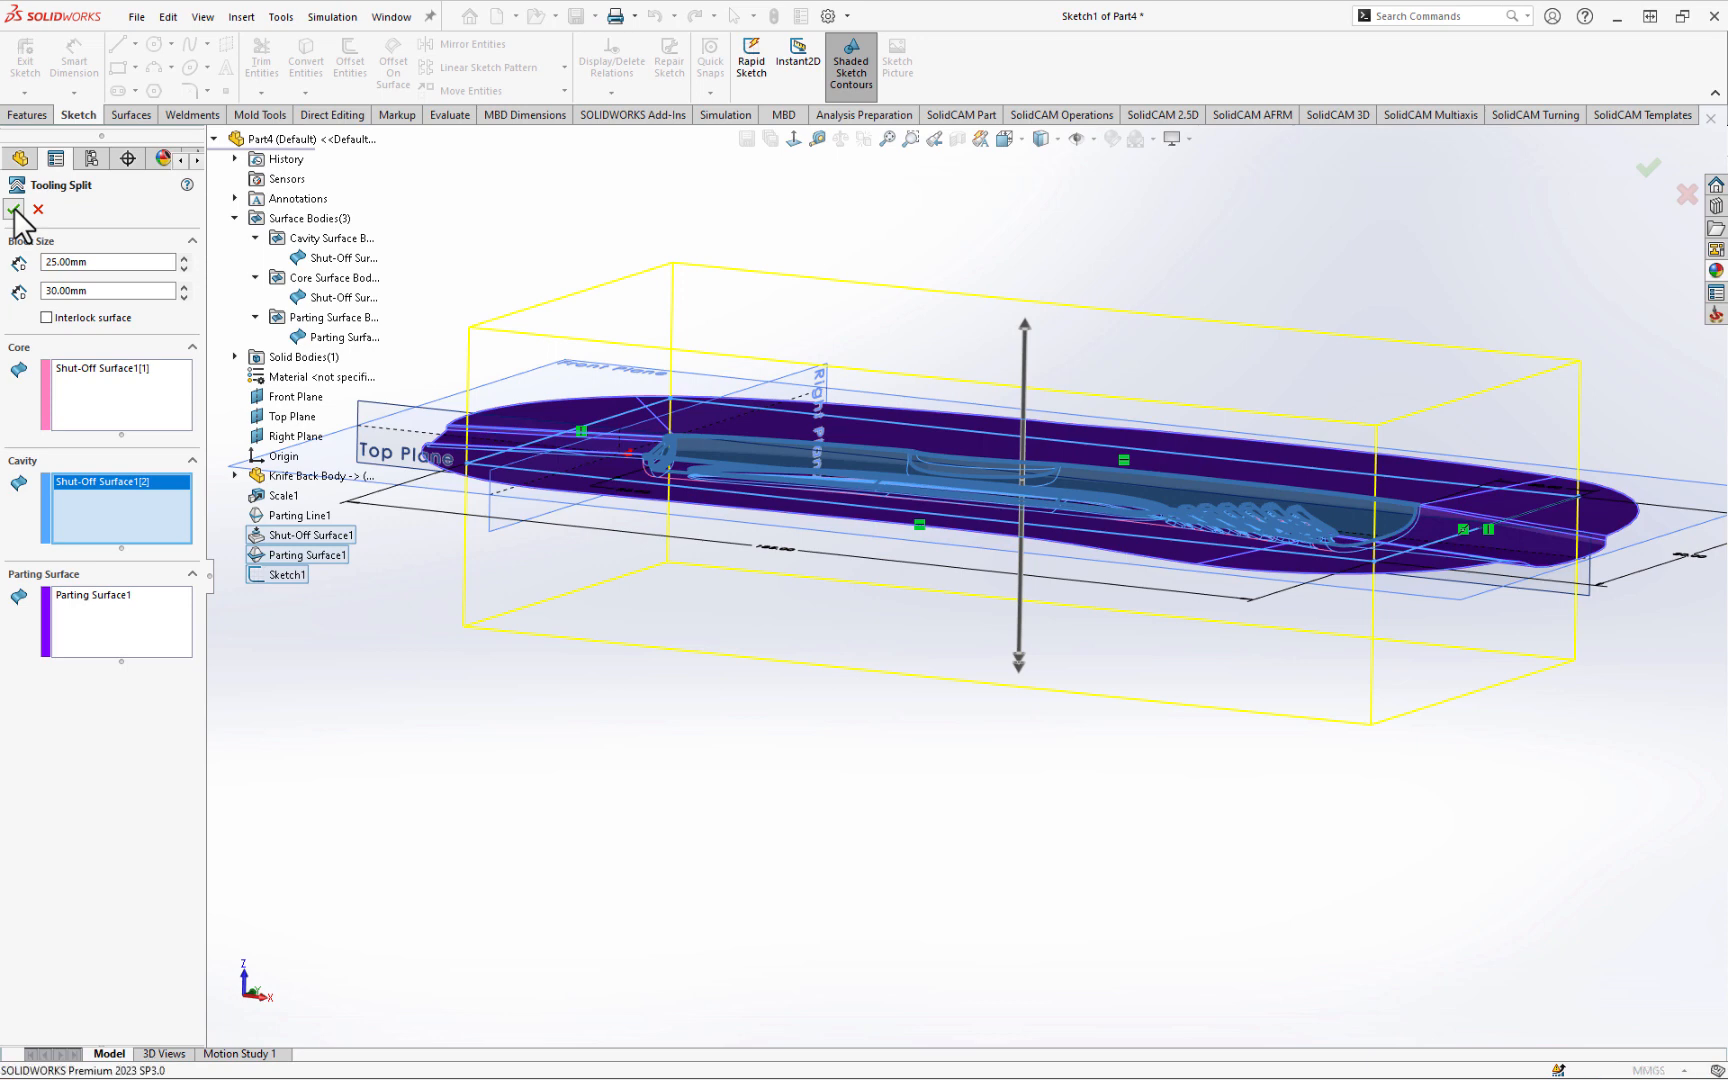
pyautogui.click(708, 752)
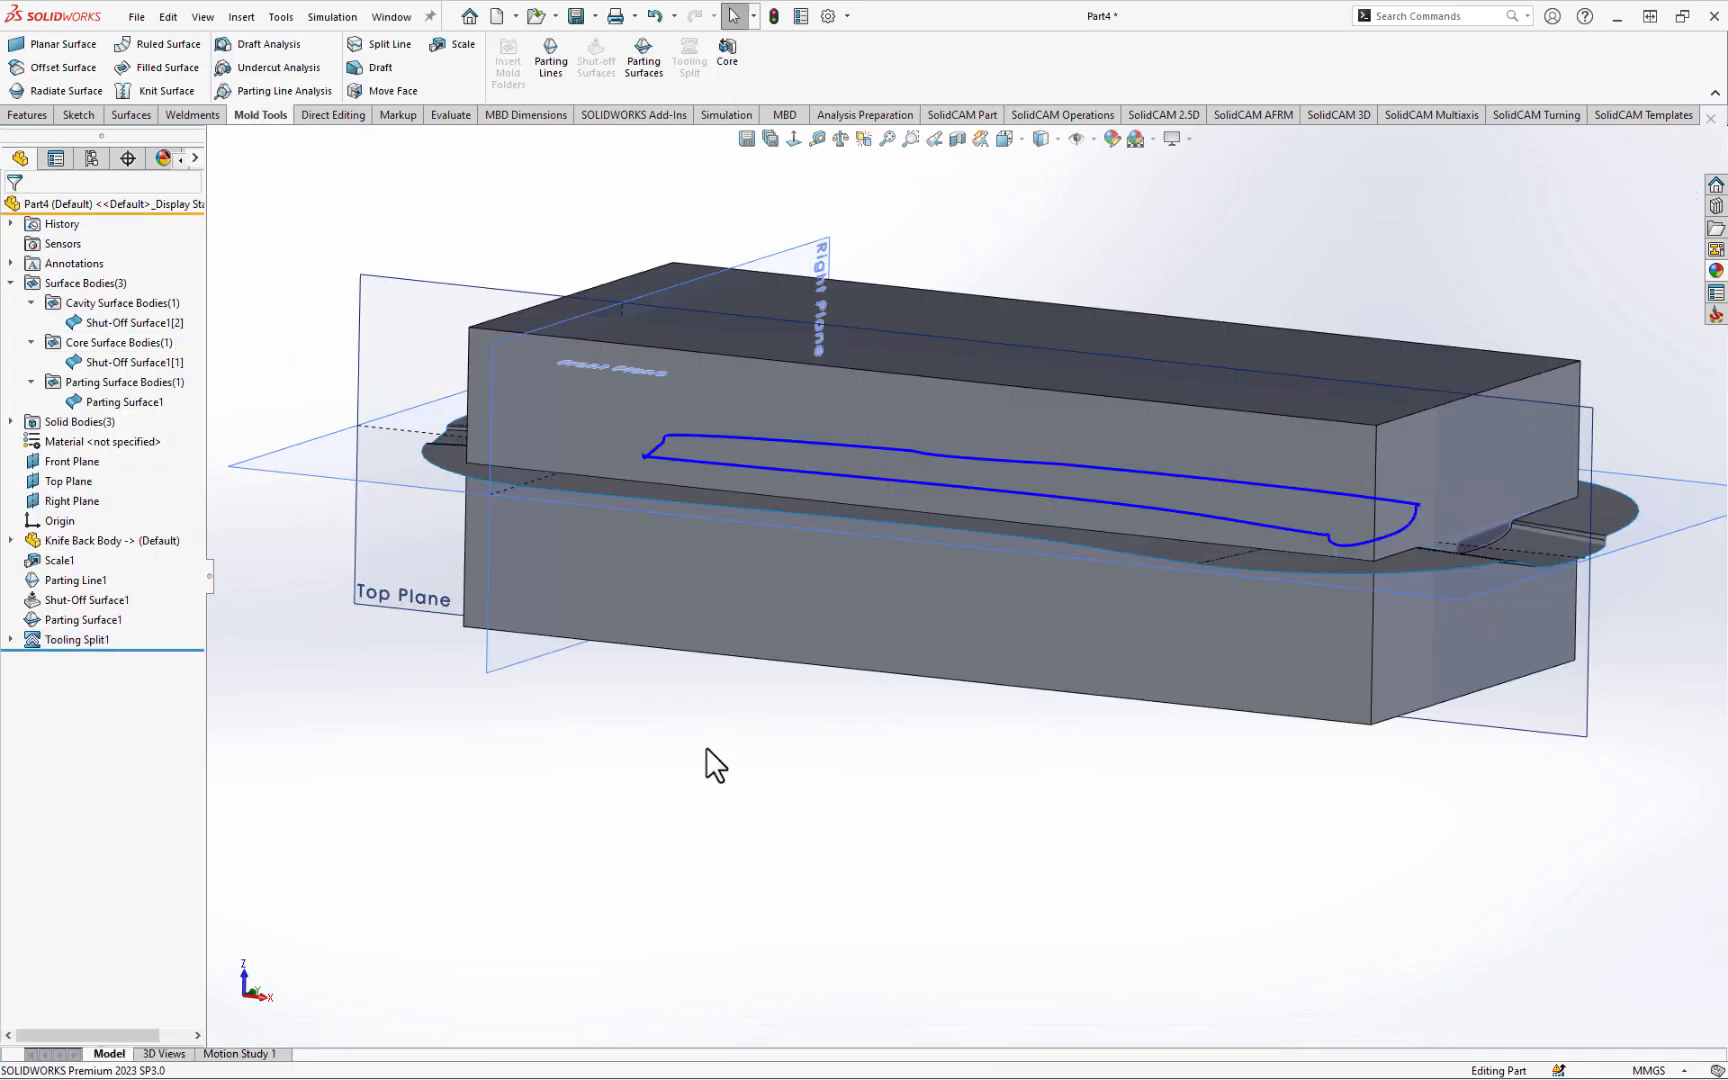
# - List the part's solid bodies and highlight the Knife Back Body inside the mold blocks
pyautogui.moveTo(706, 748)
pyautogui.mouseDown(button='middle')
pyautogui.moveTo(698, 760)
pyautogui.moveTo(710, 747)
pyautogui.mouseUp(button='middle')
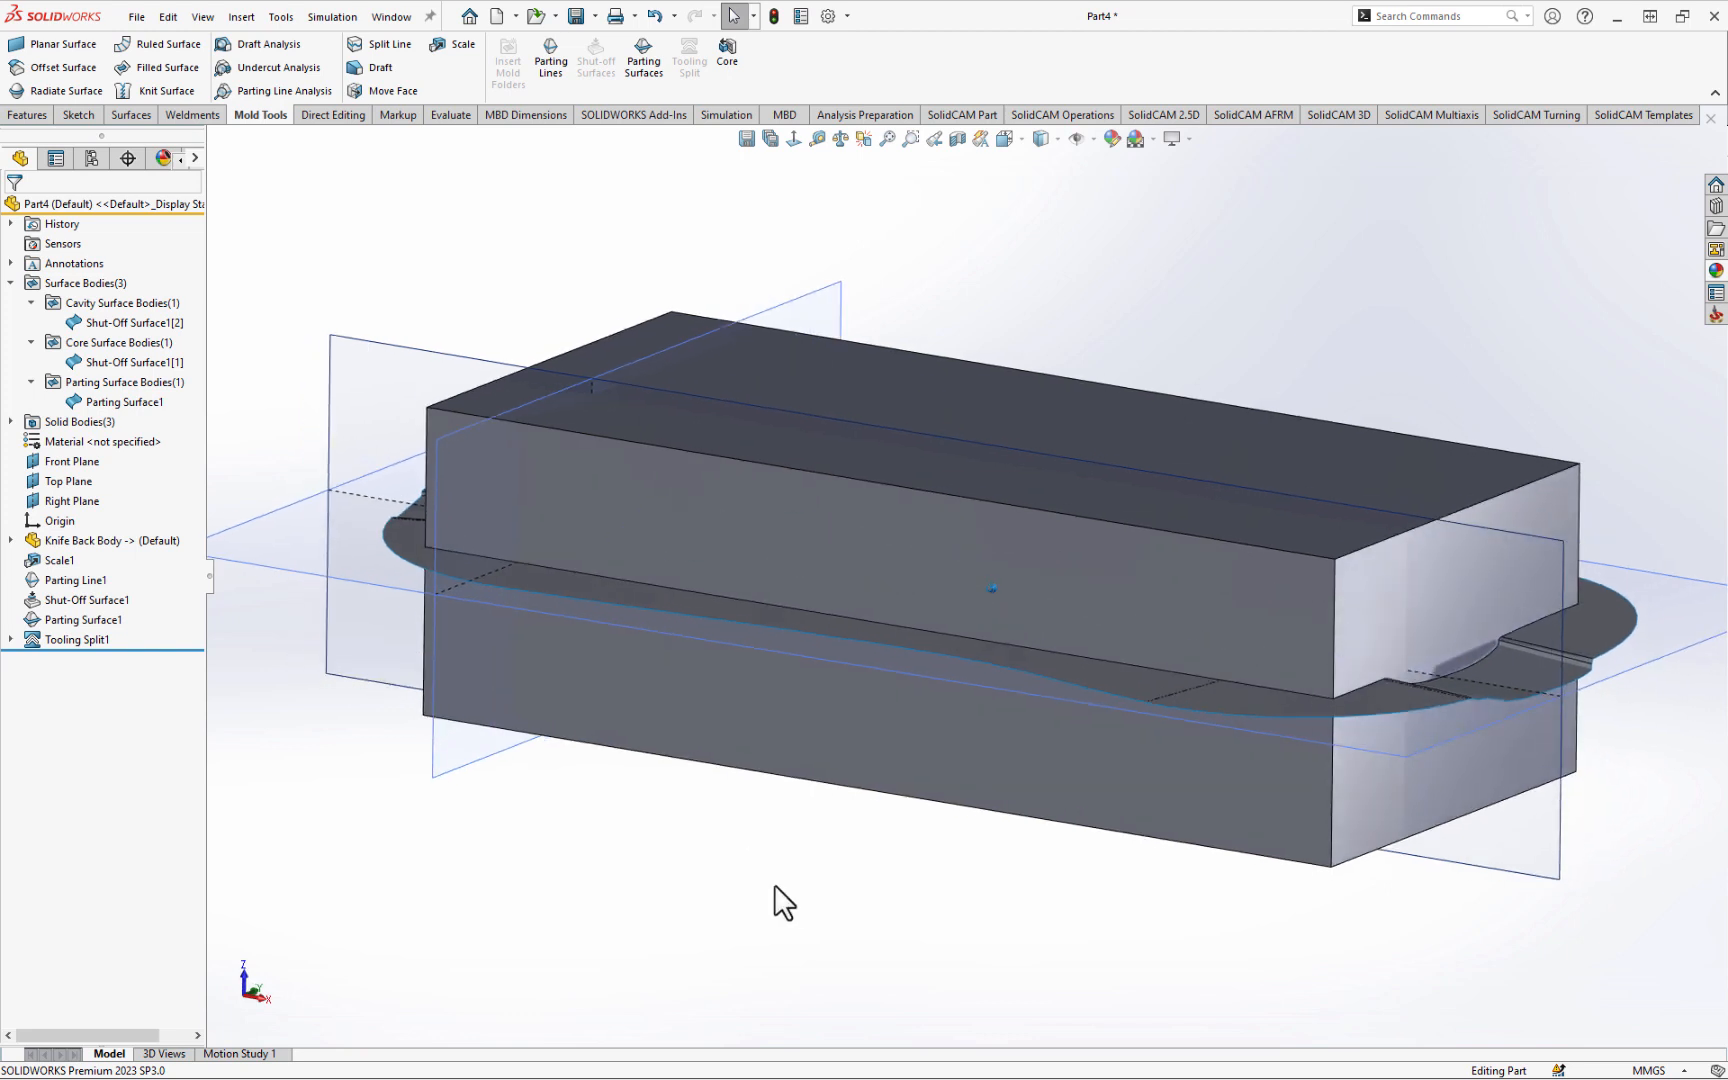
pyautogui.click(11, 421)
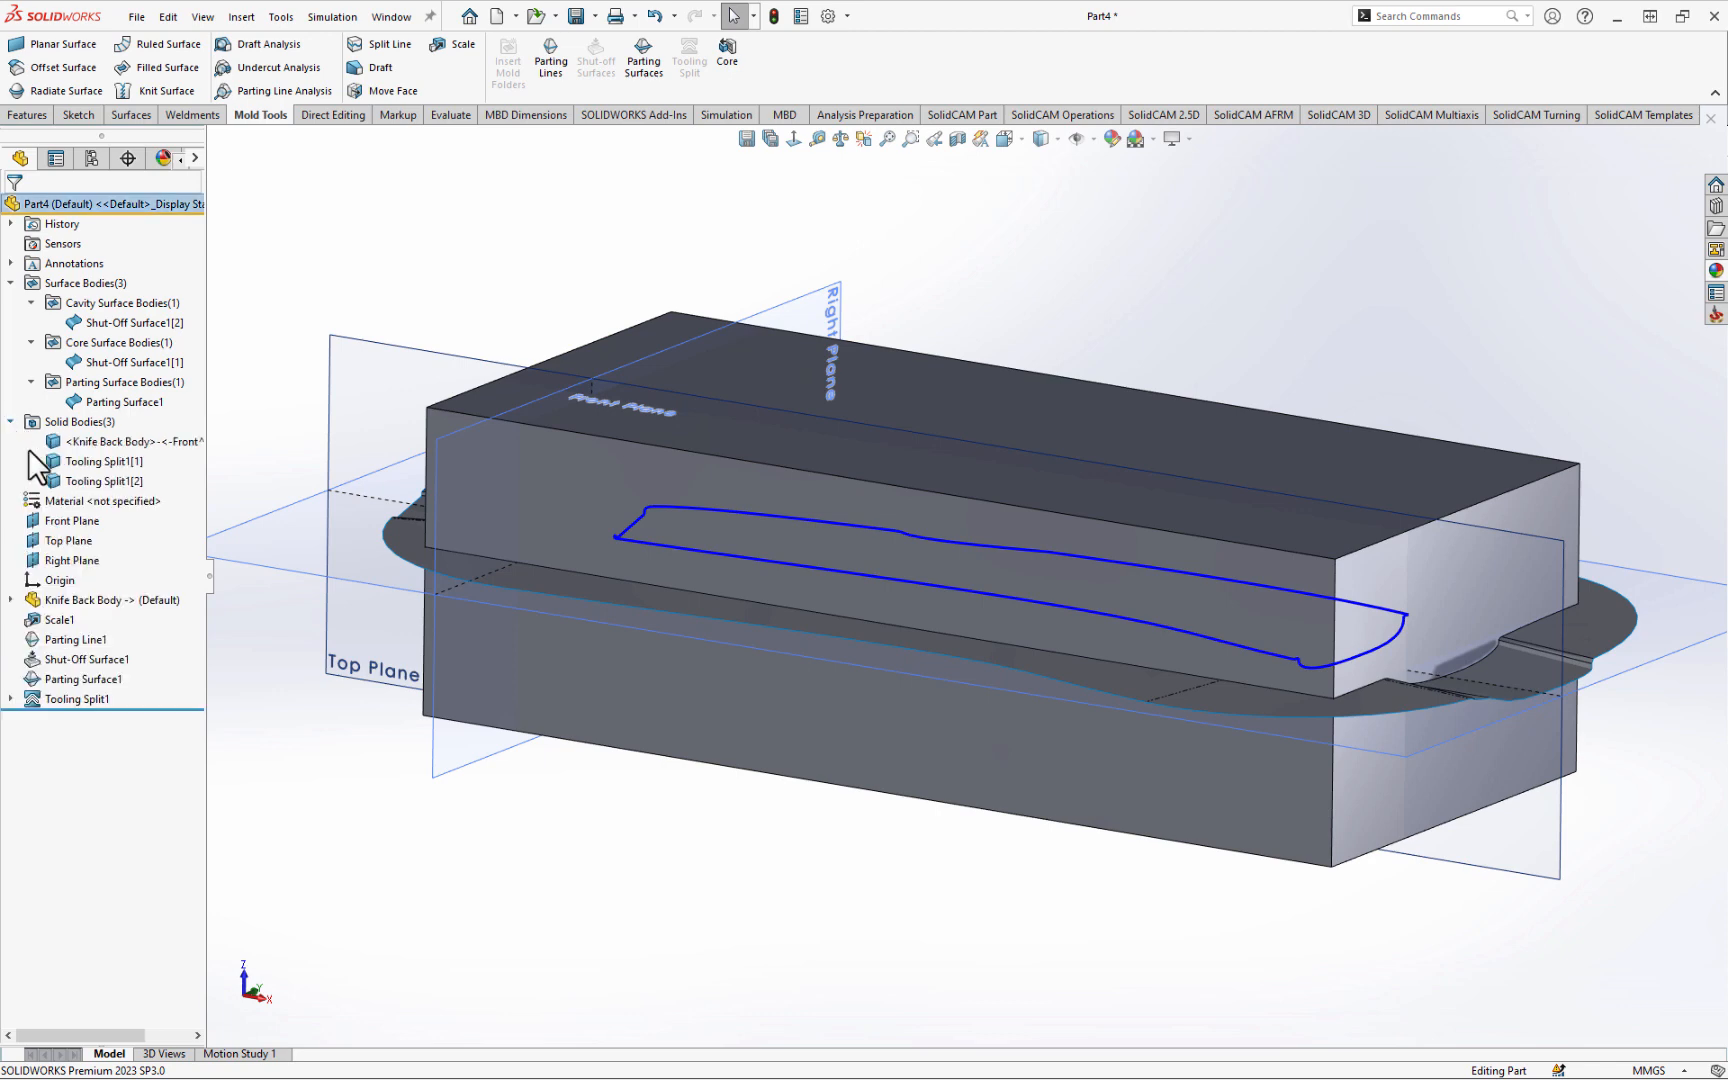
pyautogui.click(138, 443)
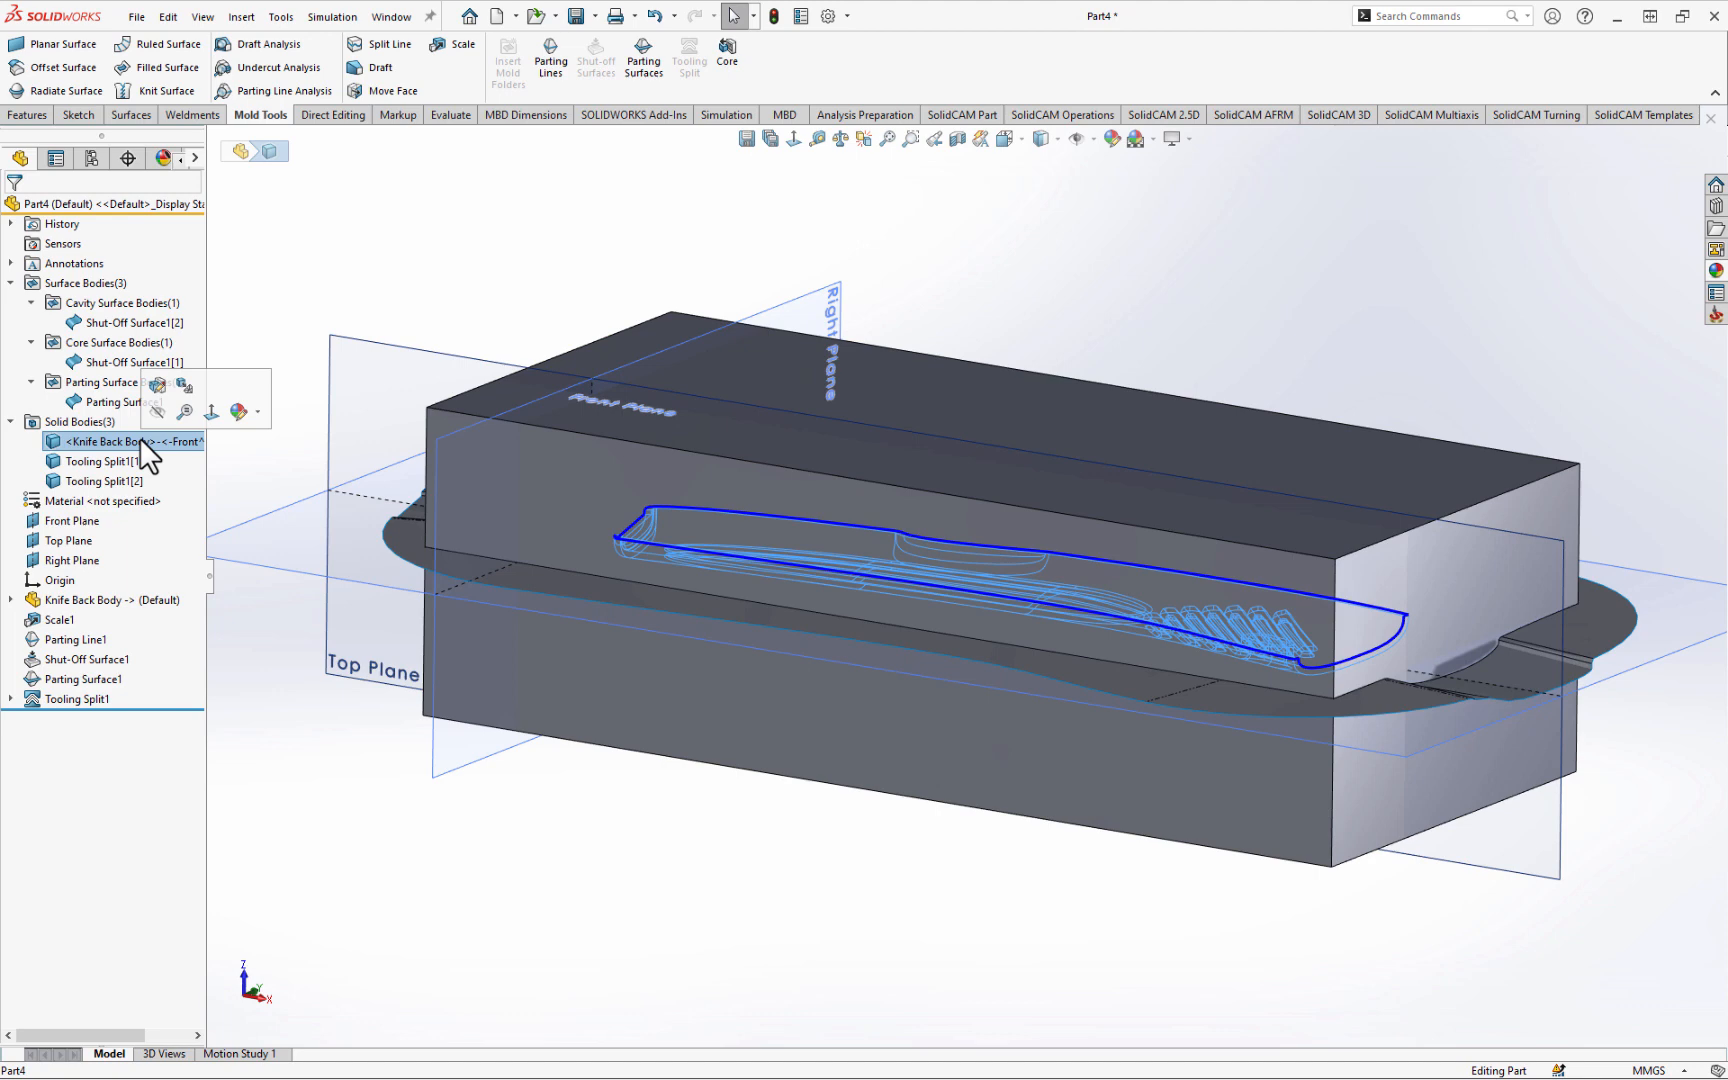
pyautogui.click(610, 905)
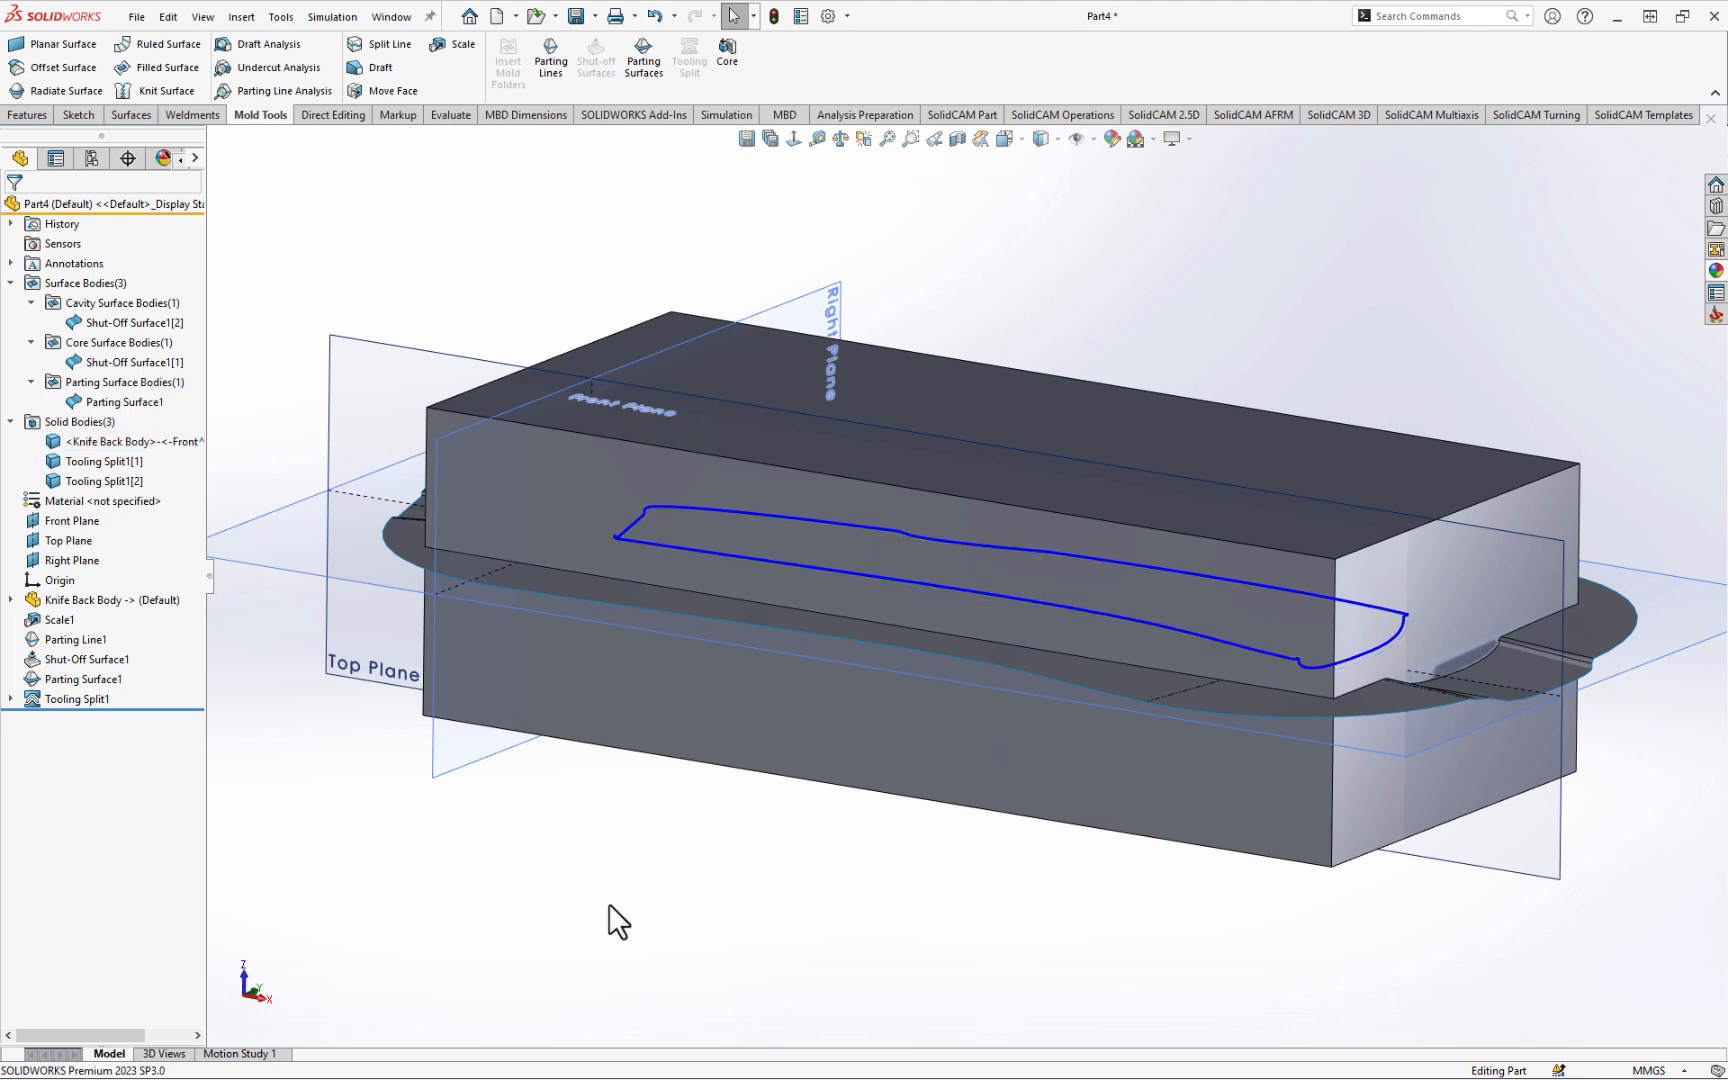
# - Isolate the lower mold block, Tooling Split1[1], inspect its molding face, and restore all bodies
pyautogui.rightClick(112, 458)
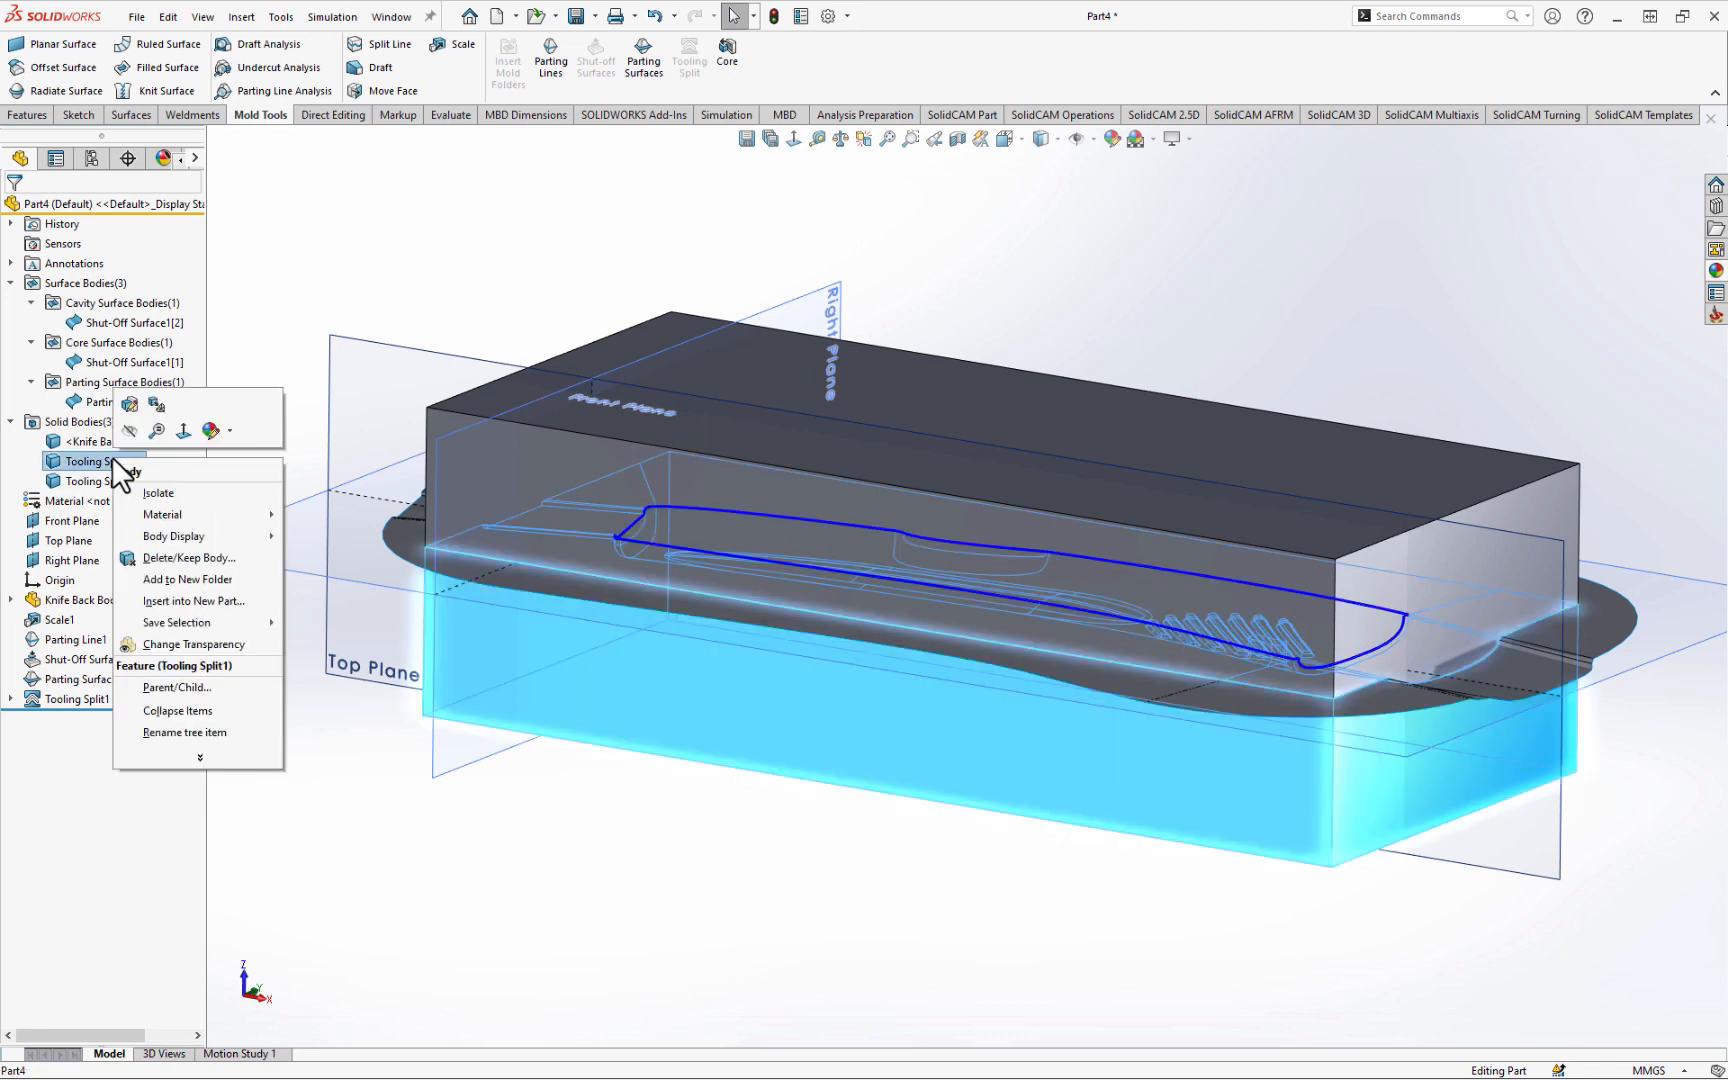
pyautogui.press('Escape')
pyautogui.moveTo(267, 491); pyautogui.dragTo(800, 610, button='middle')
pyautogui.moveTo(836, 695); pyautogui.dragTo(837, 571, button='middle')
pyautogui.click(245, 232)
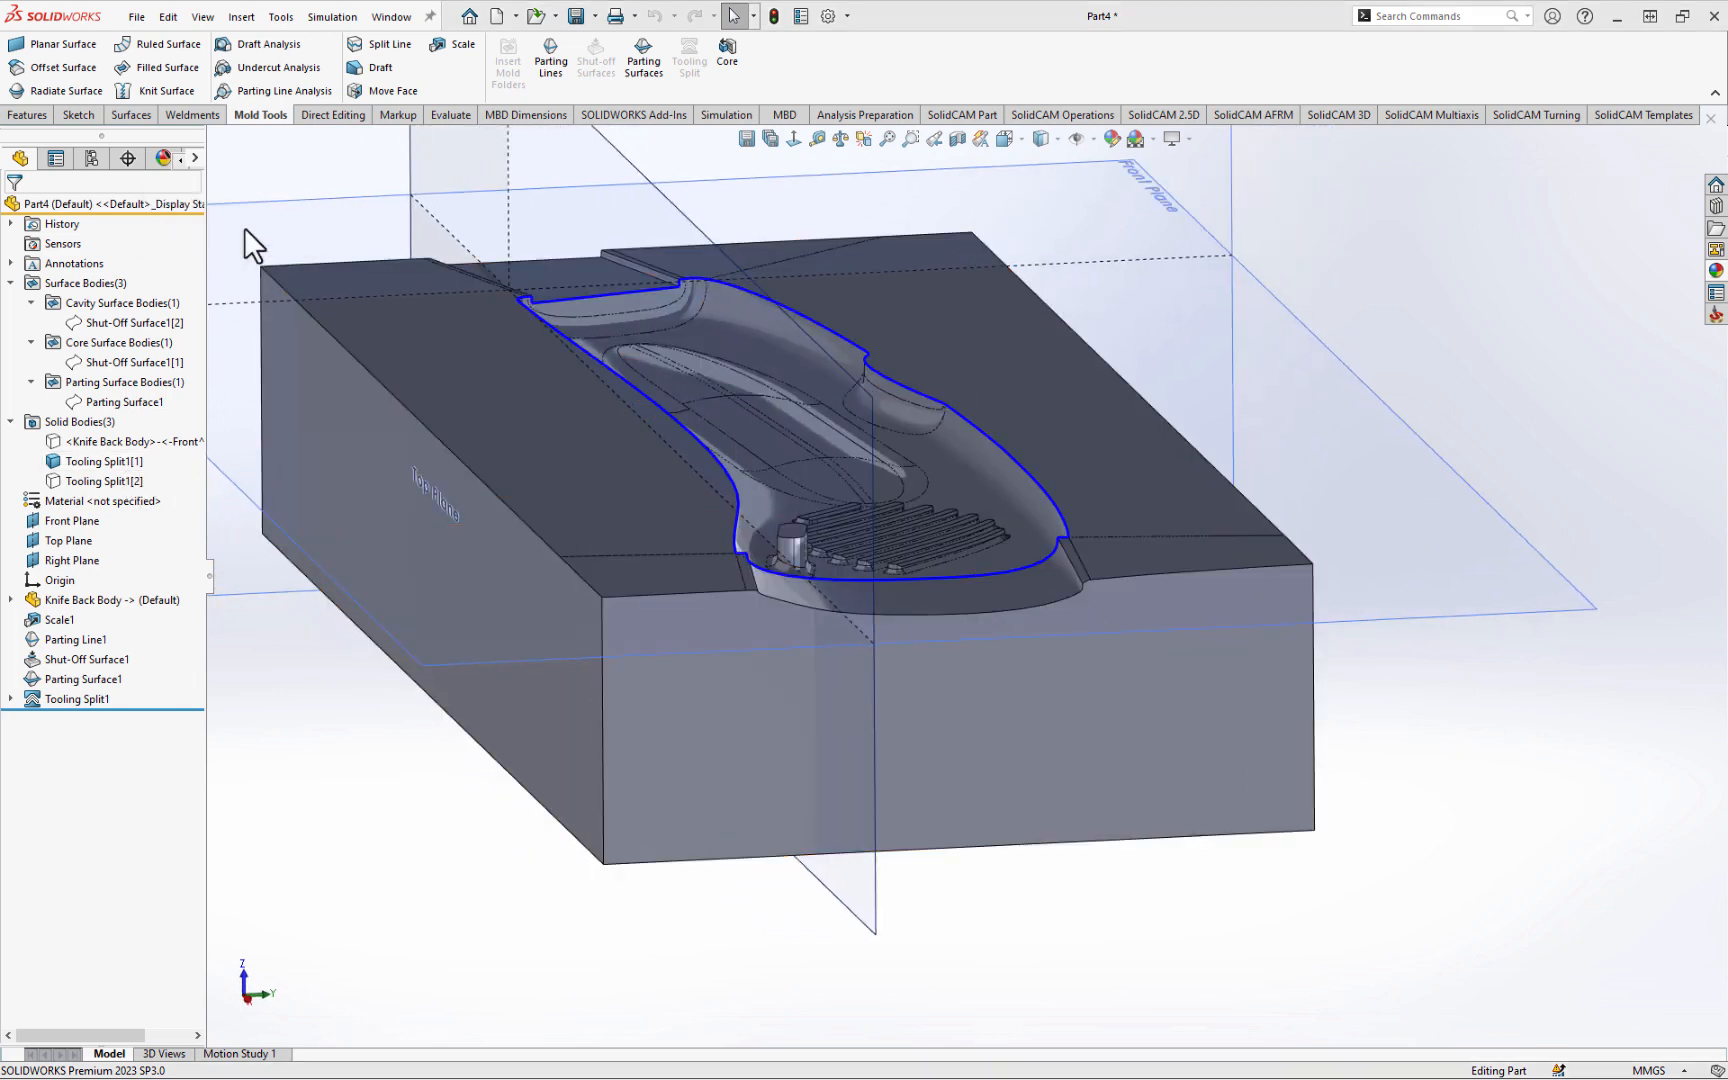
# - Isolate the upper mold block, Tooling Split1[2], inspect its molding face from below, and restore all bodies
pyautogui.rightClick(101, 479)
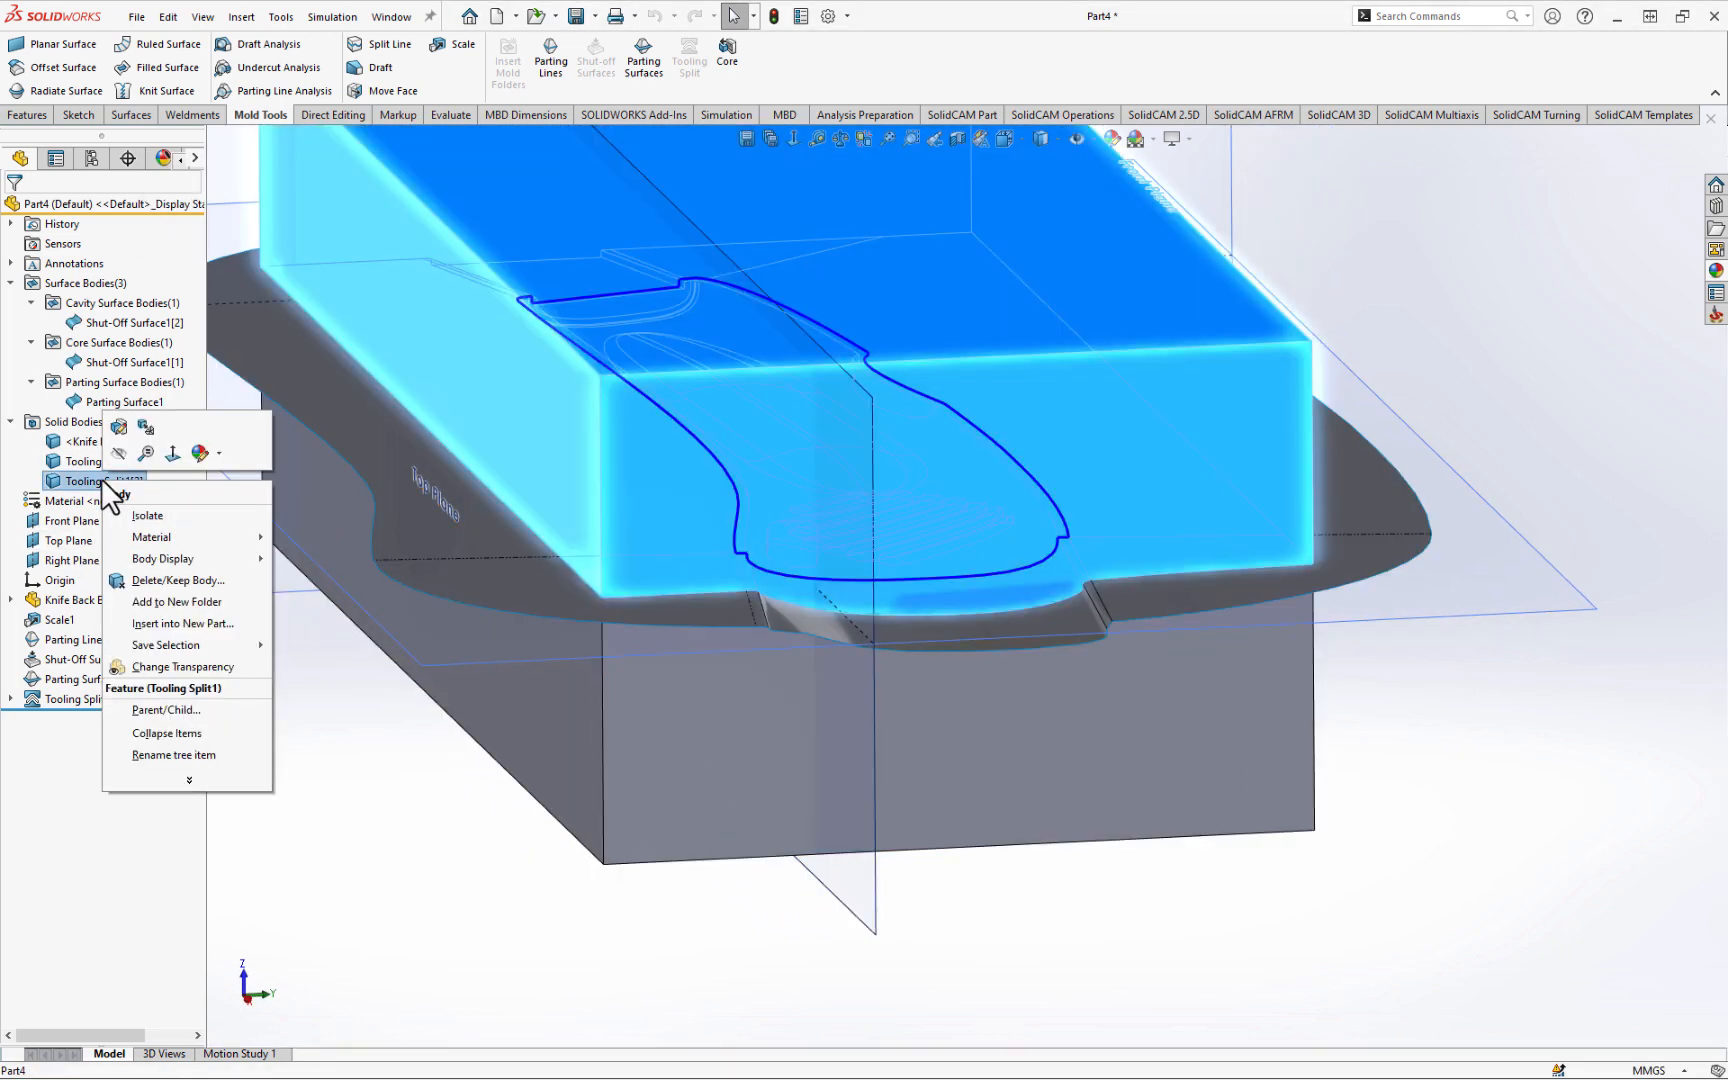
pyautogui.click(194, 517)
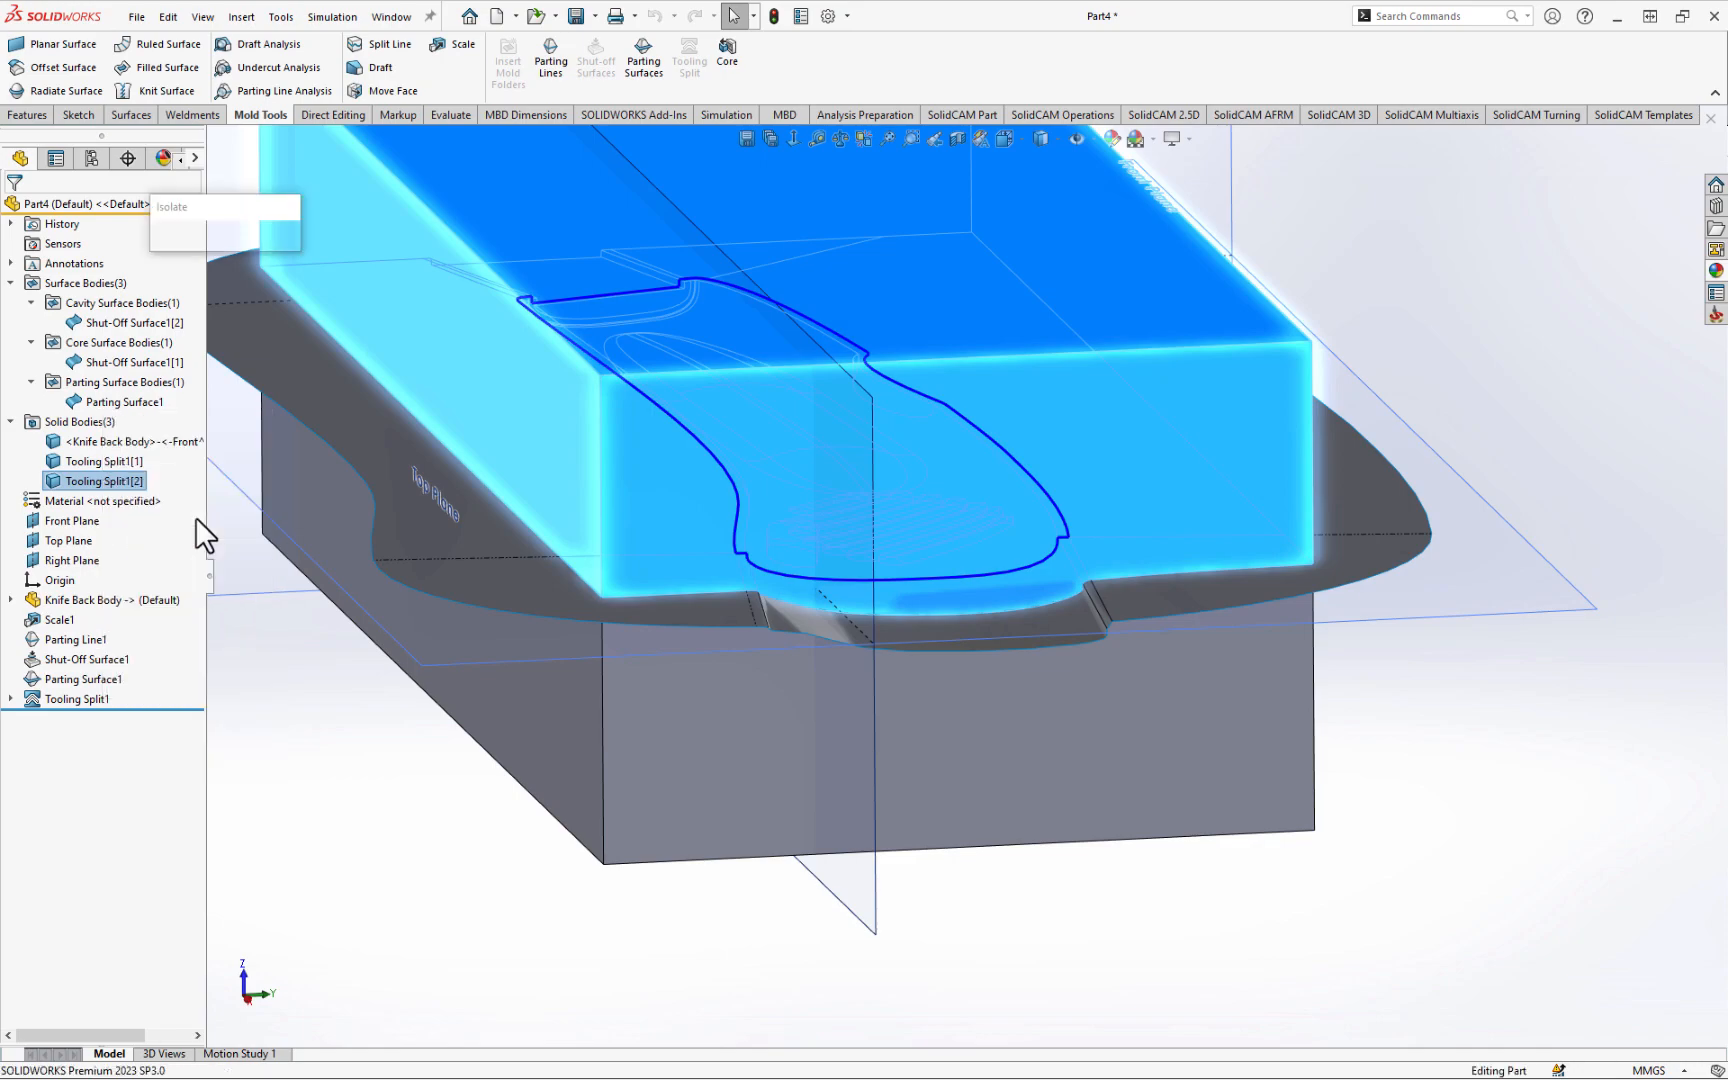
pyautogui.moveTo(586, 571); pyautogui.dragTo(761, 641, button='middle')
pyautogui.hotkey('ctrl', 'shift', 'z')
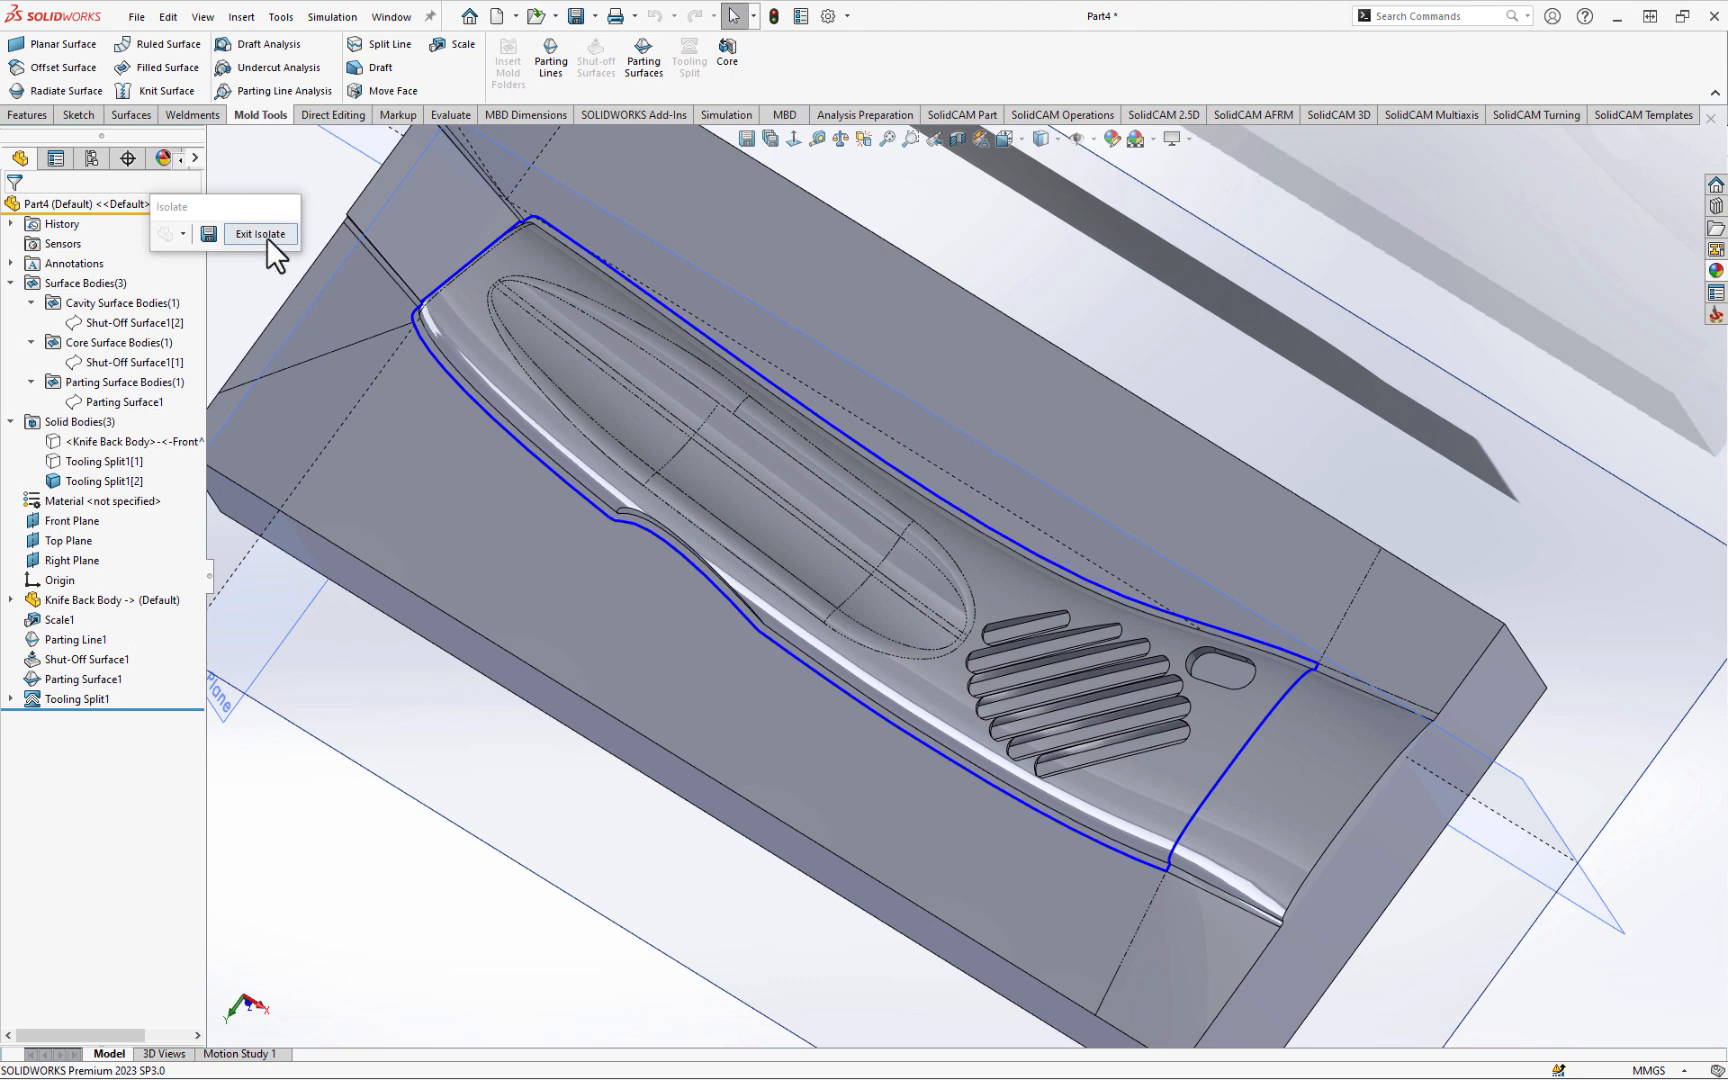
pyautogui.click(262, 234)
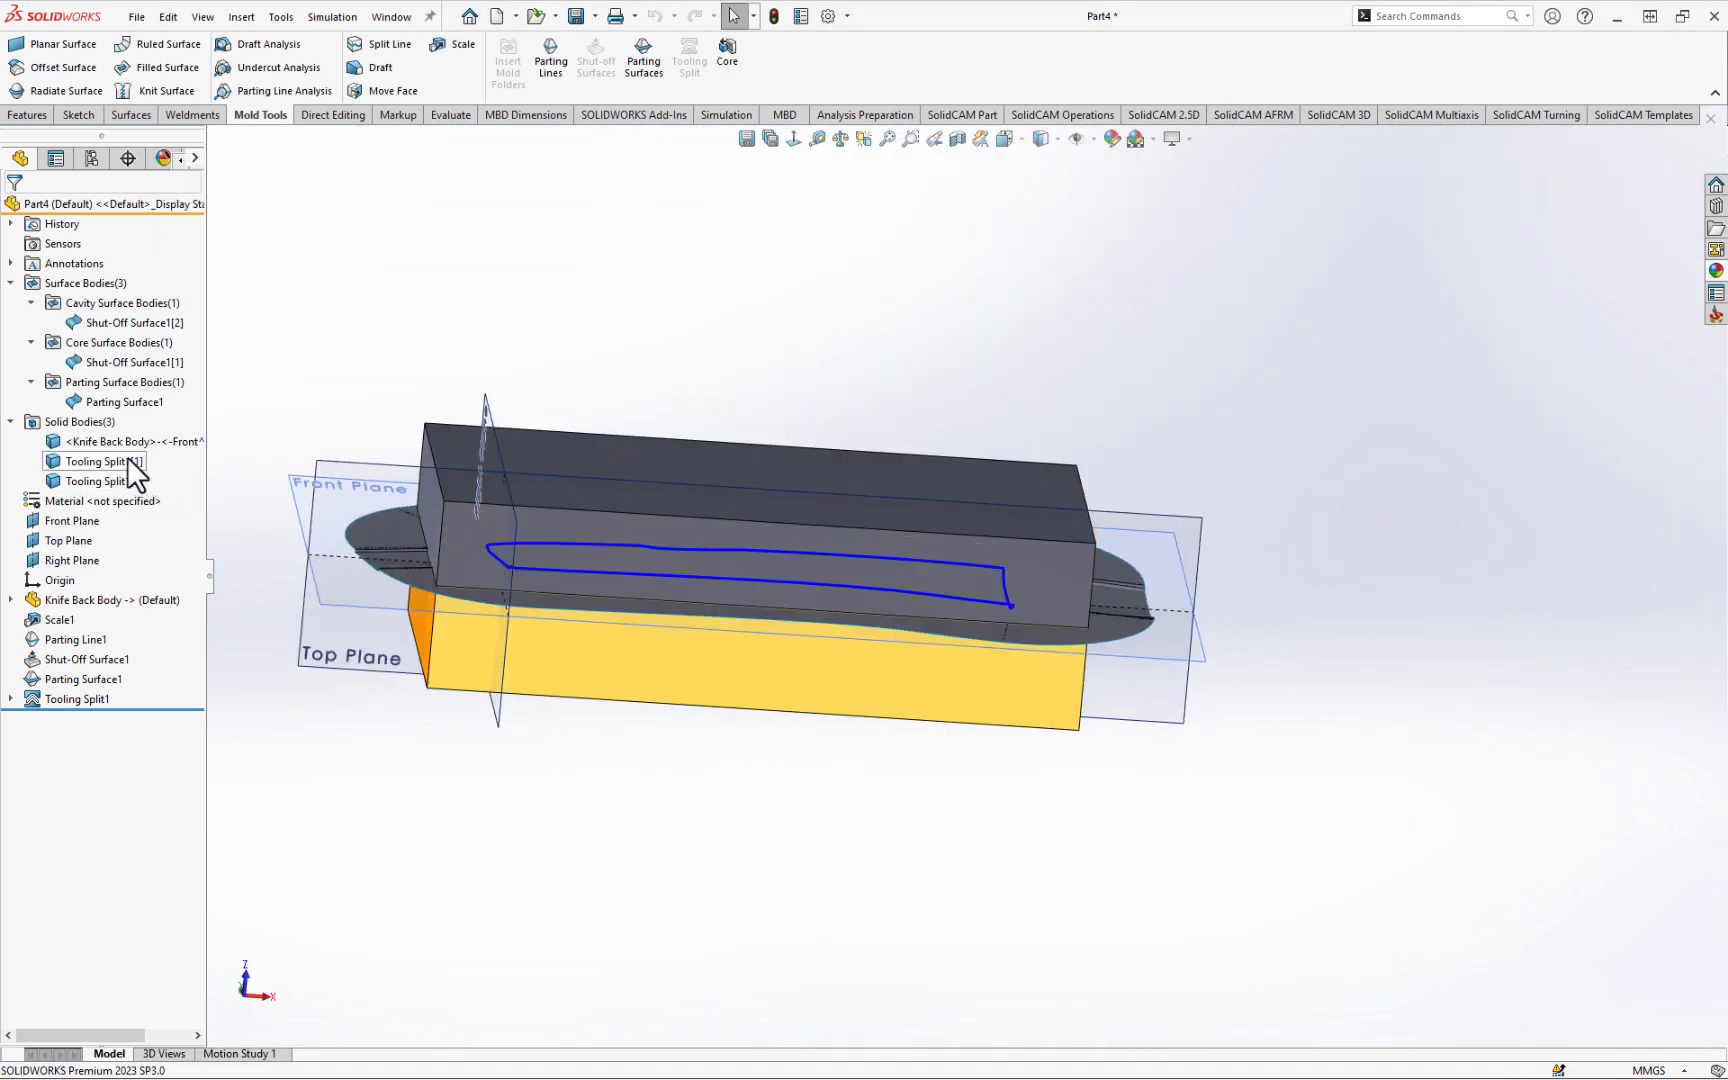
# - Rename the lower mold block, solid body Tooling Split1[1], as Cavity
pyautogui.click(128, 462)
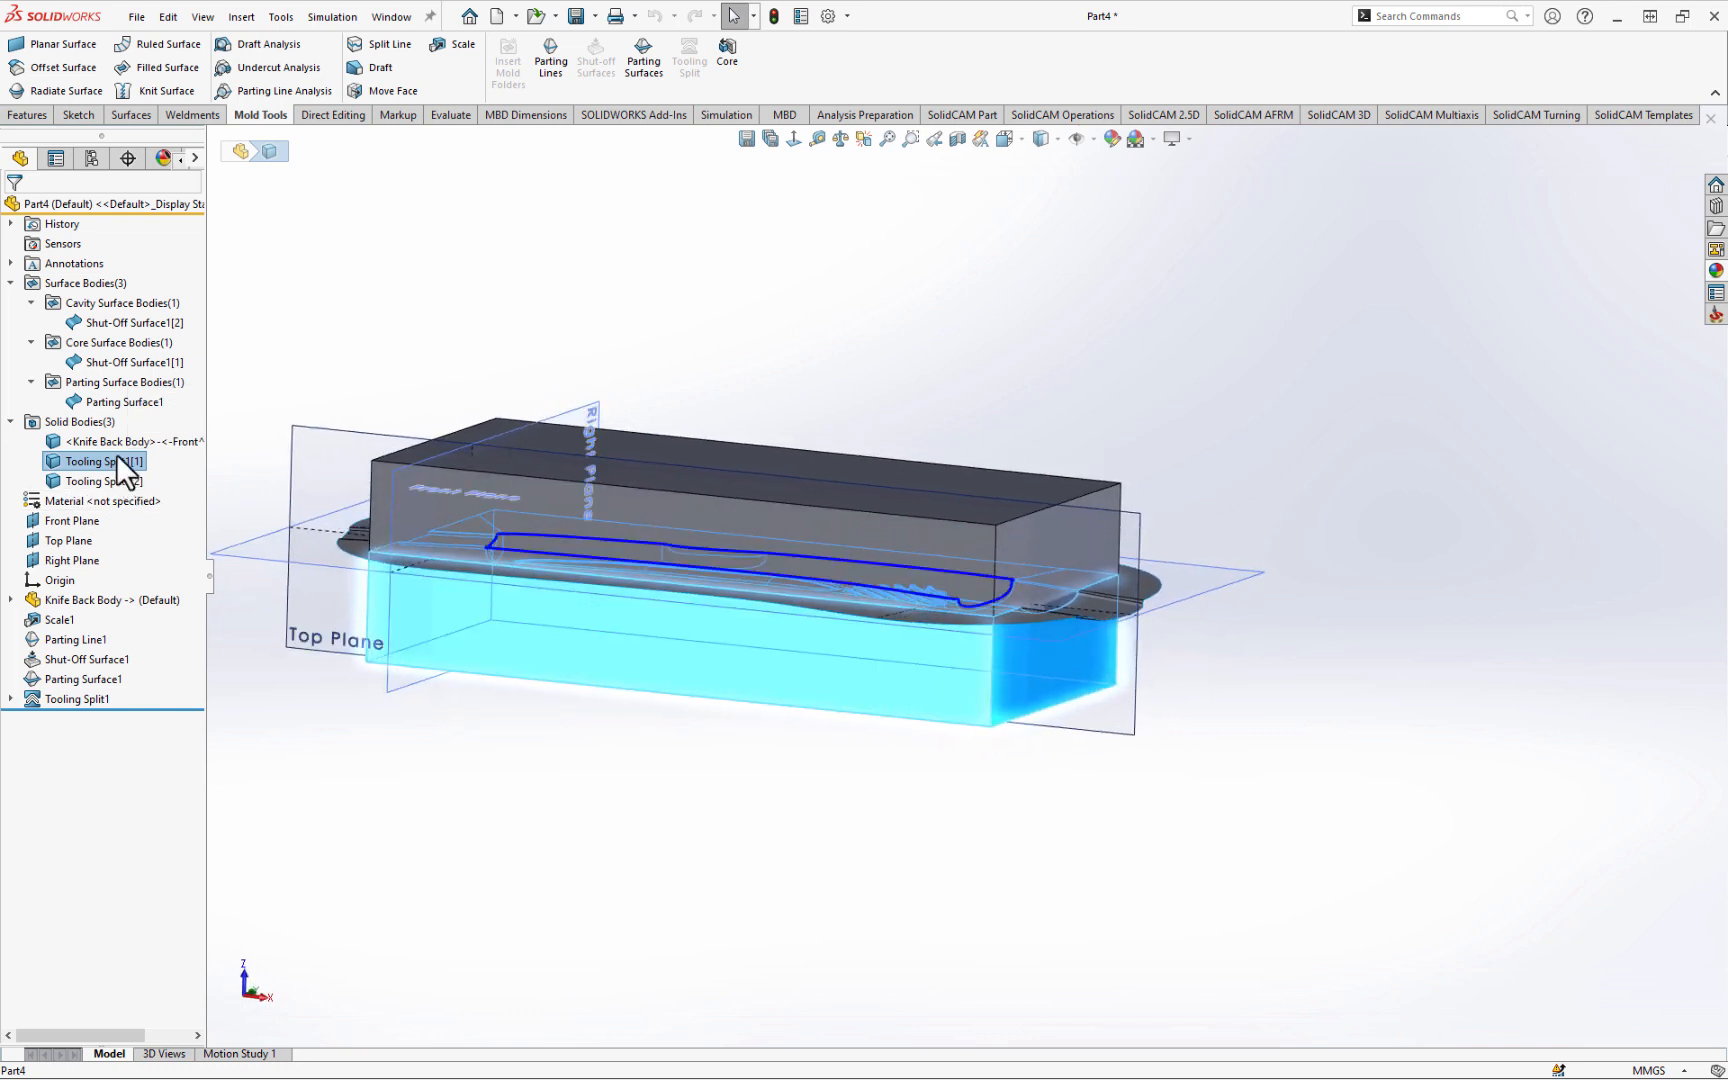
pyautogui.click(116, 458)
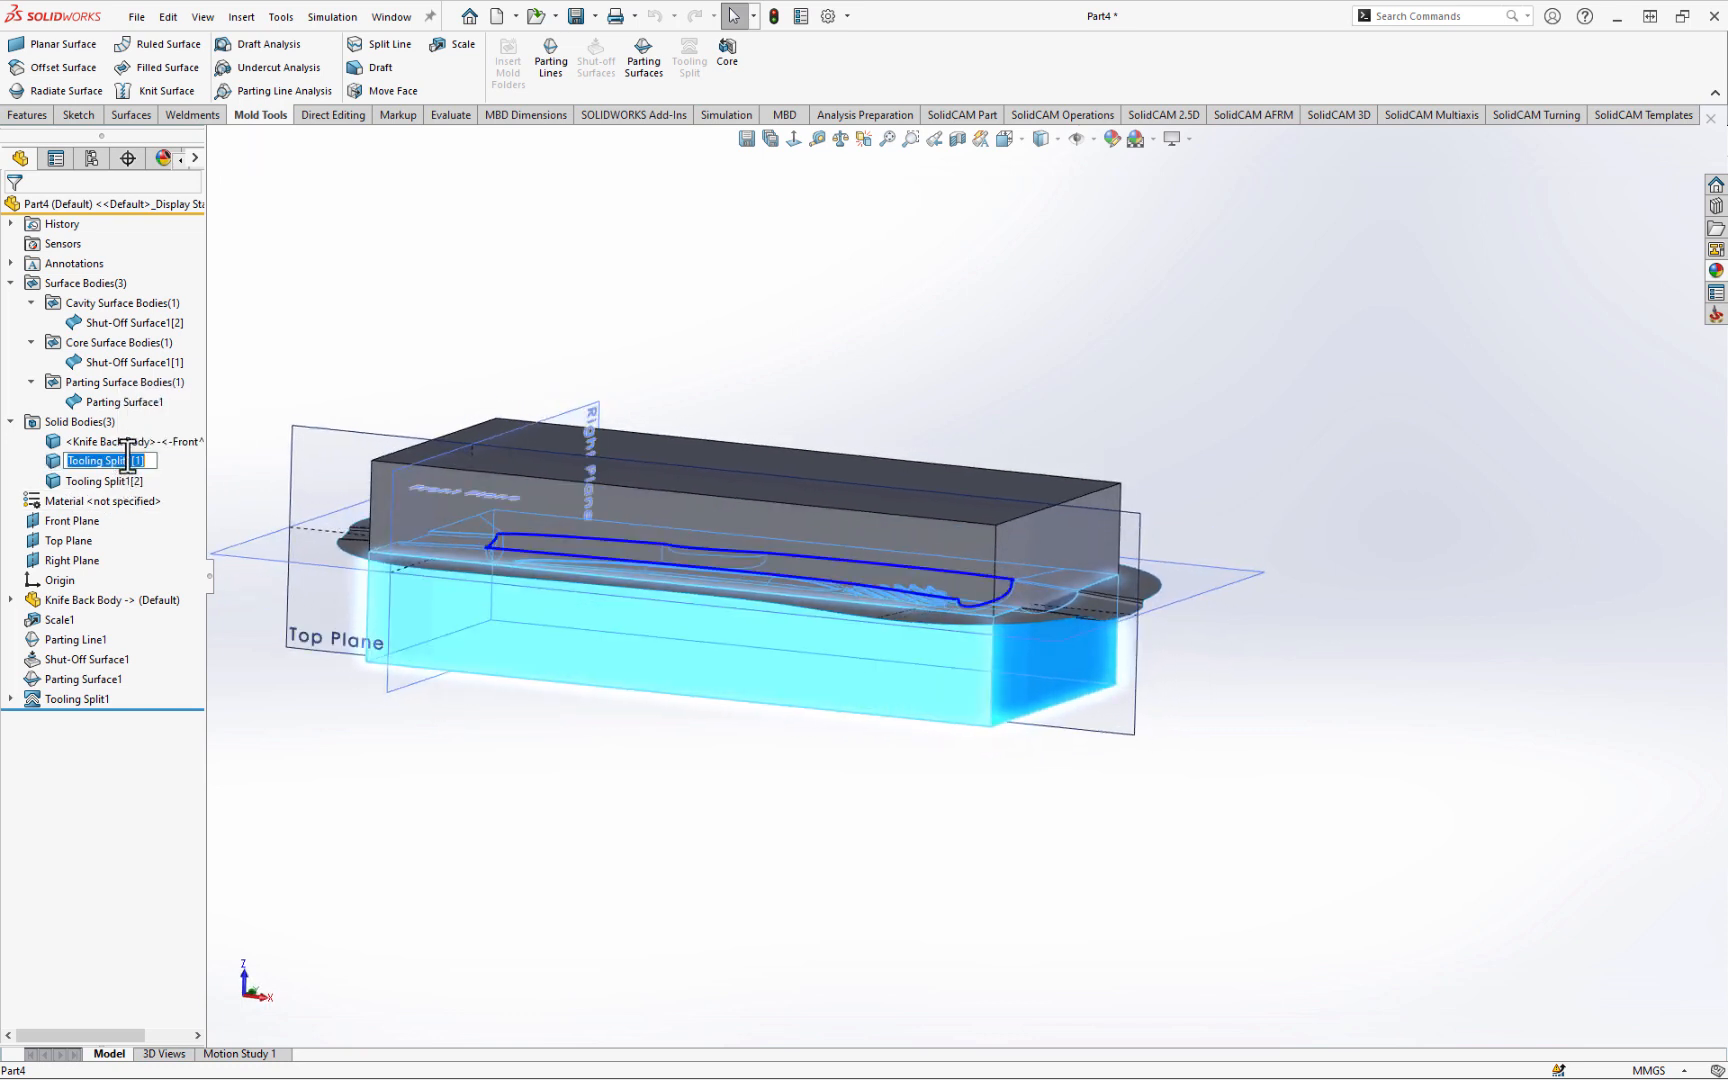
pyautogui.write('Cavity')
pyautogui.press('Return')
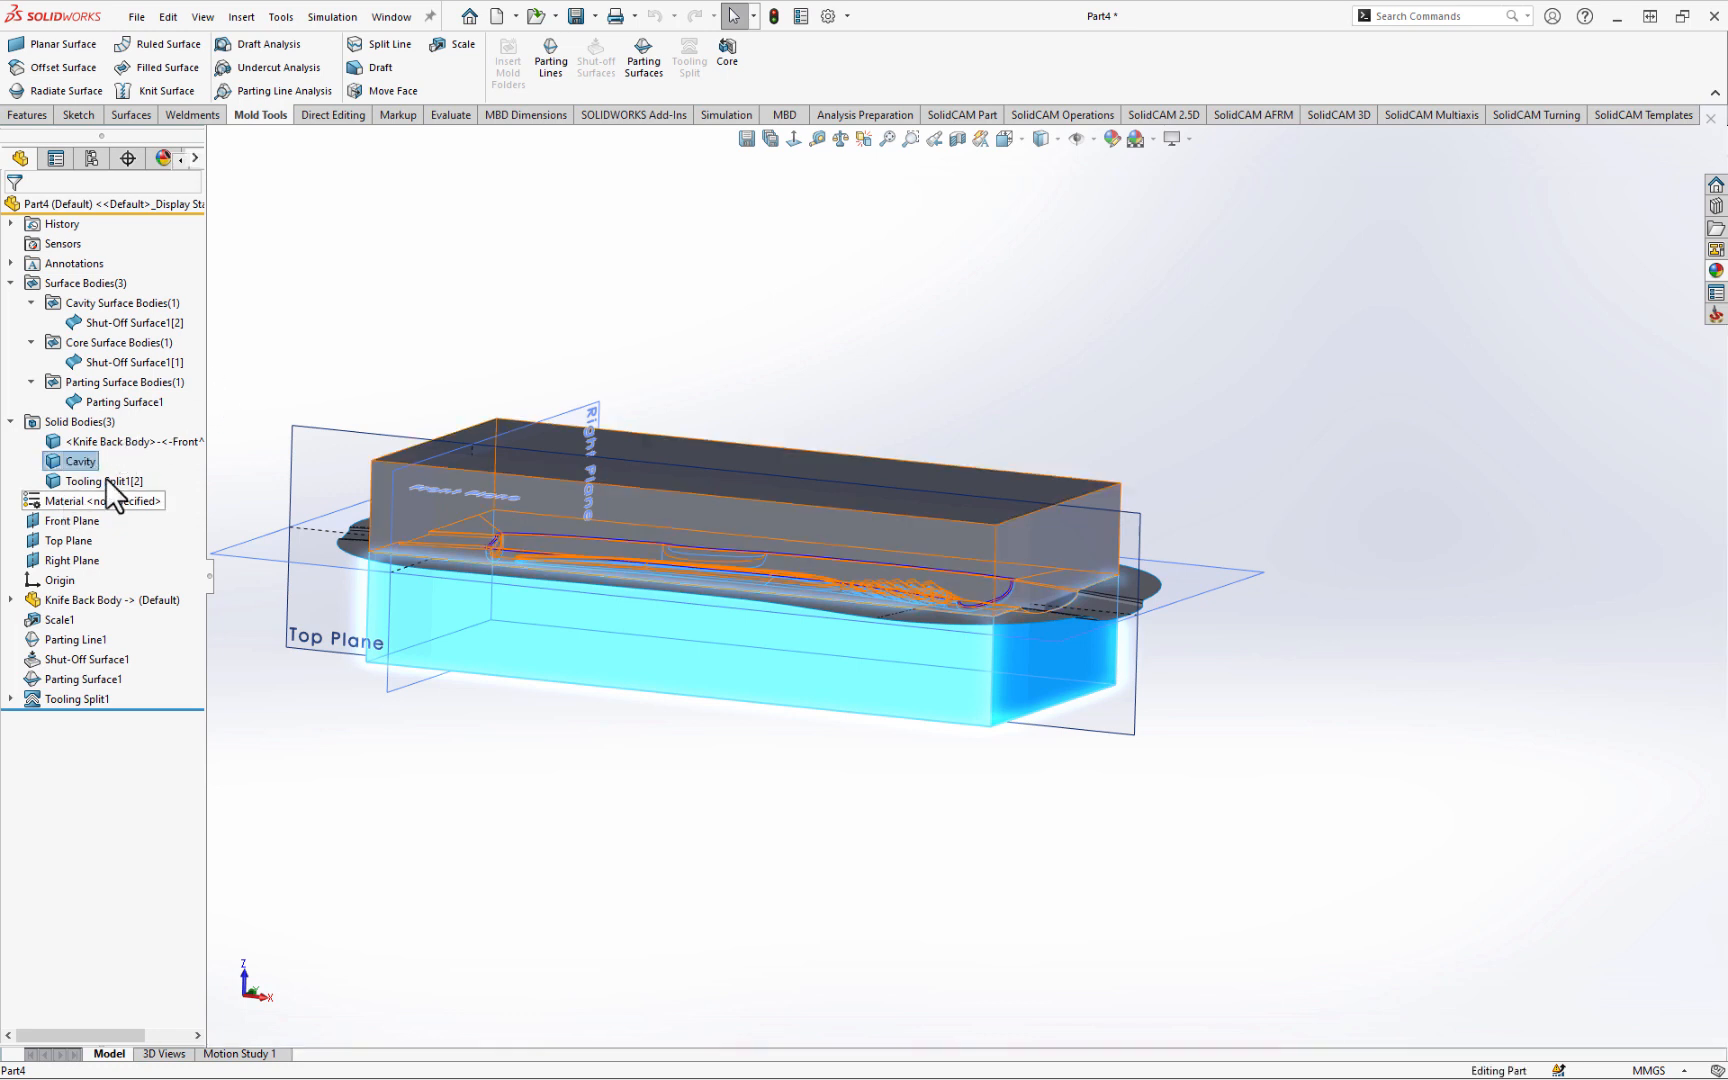
# - Rename the upper mold block, solid body Tooling Split1[2], as Core
pyautogui.click(107, 479)
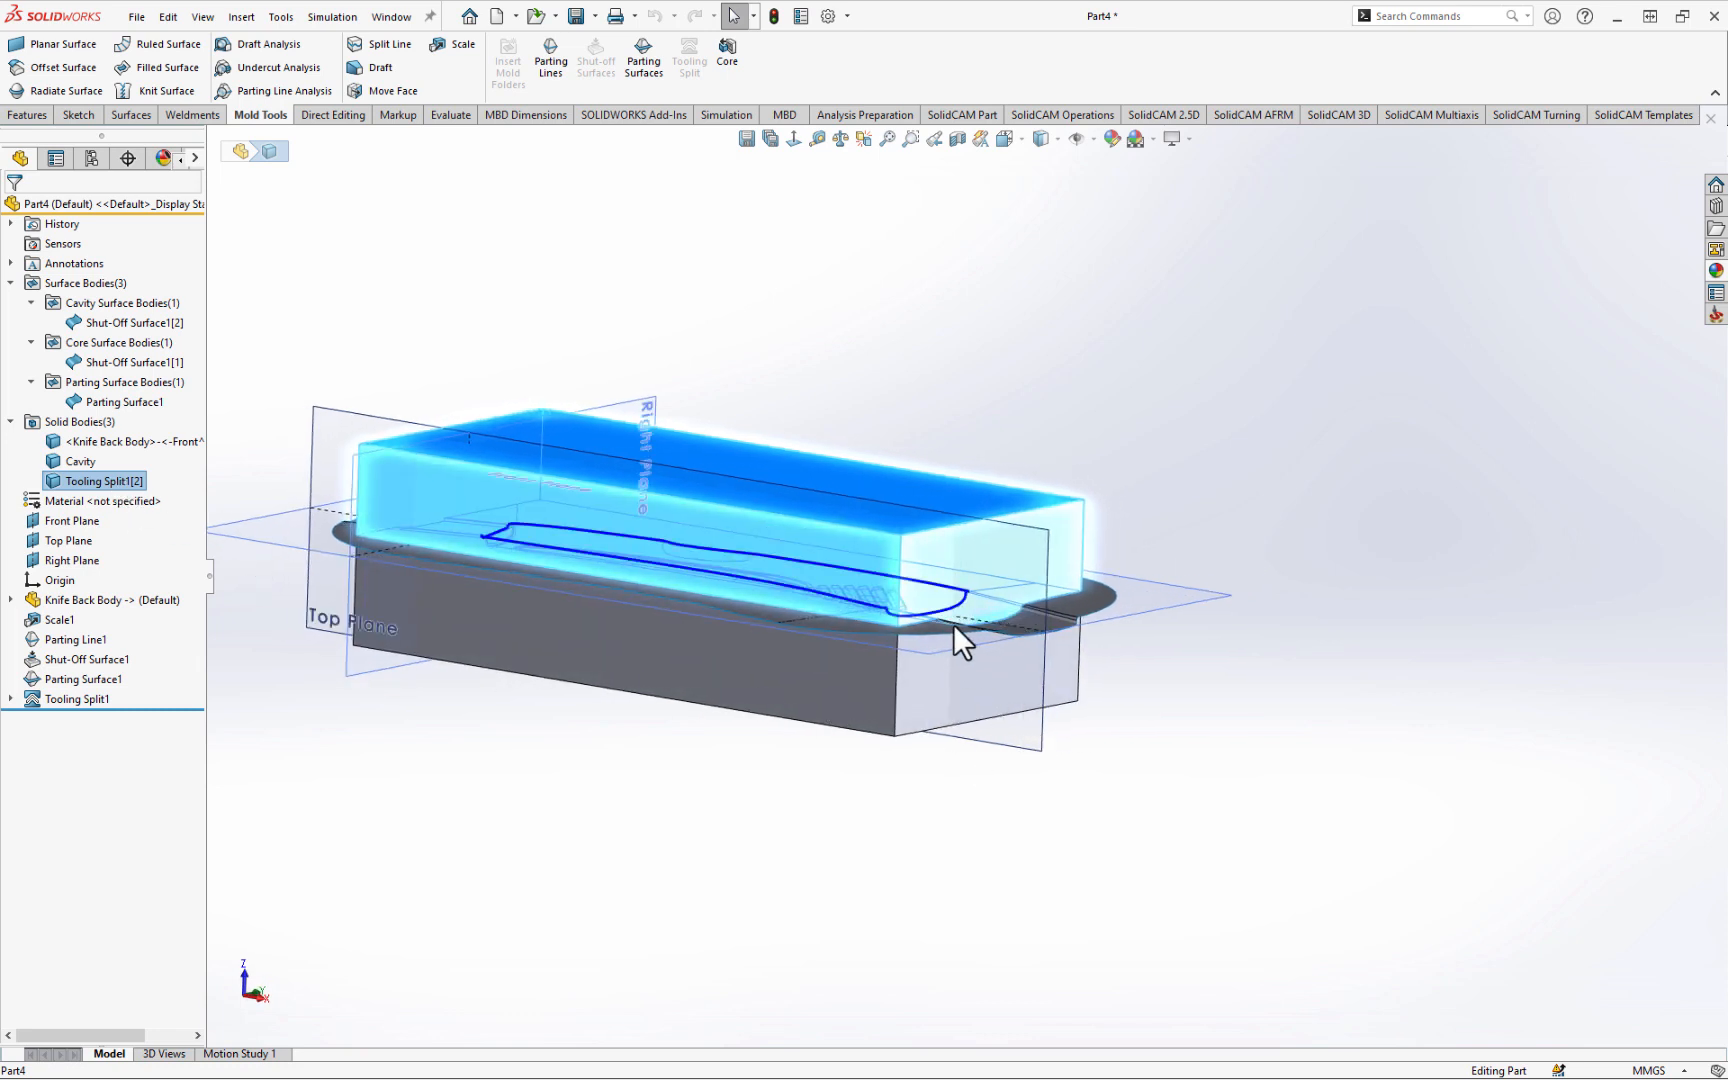
pyautogui.click(101, 479)
pyautogui.write('Core')
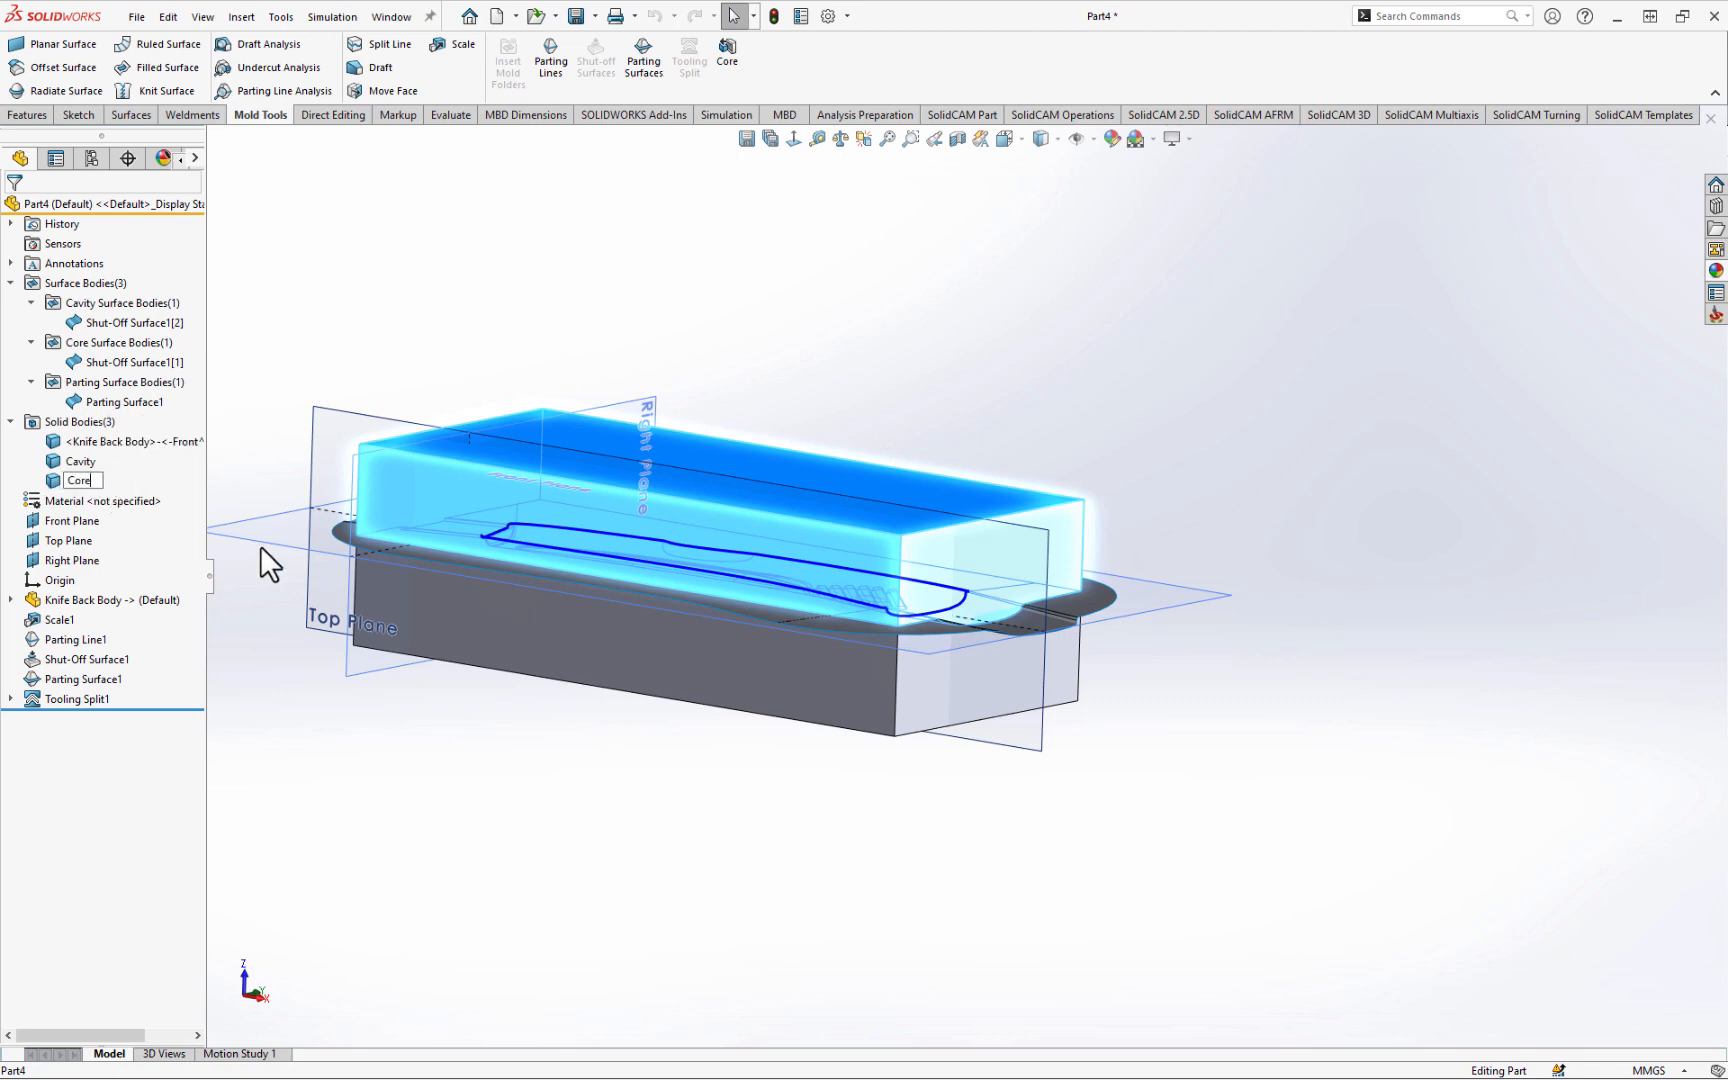
pyautogui.press('Return')
pyautogui.click(632, 293)
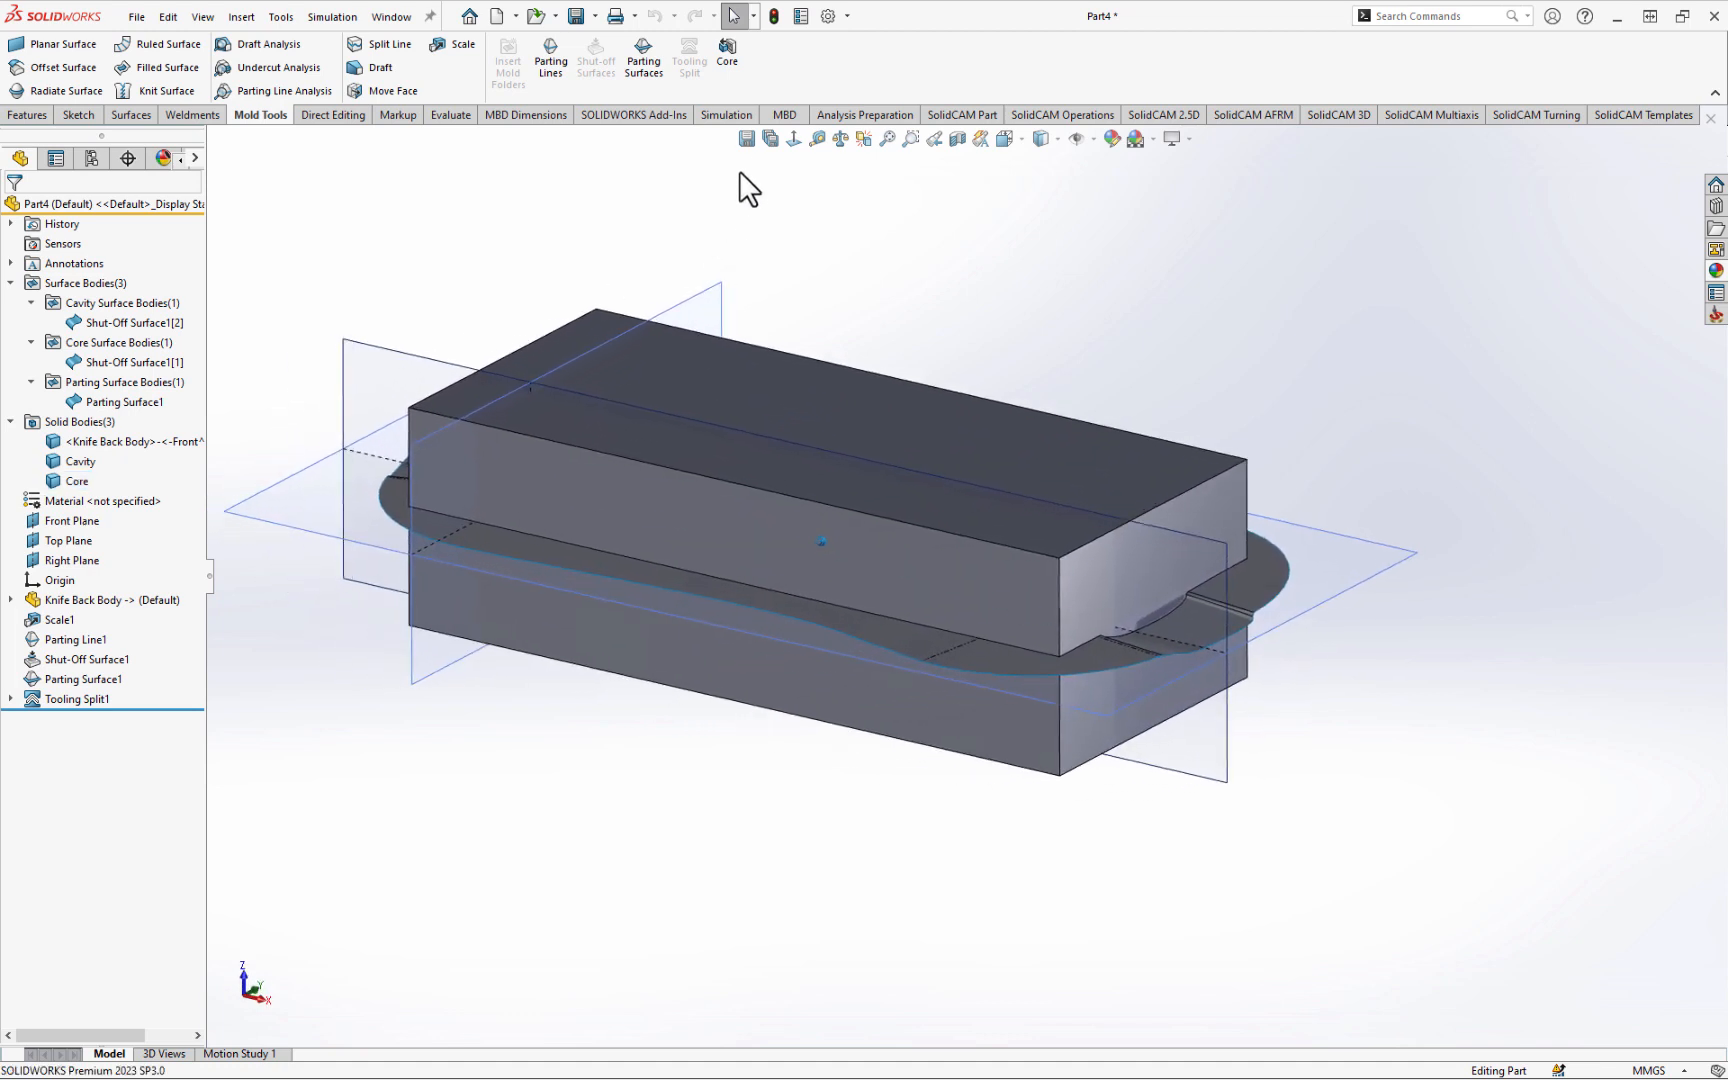
# - Save the part as Mould Tool Setup in the CWs Knife Design folder, together with the modified Knife Back Body part
pyautogui.click(745, 138)
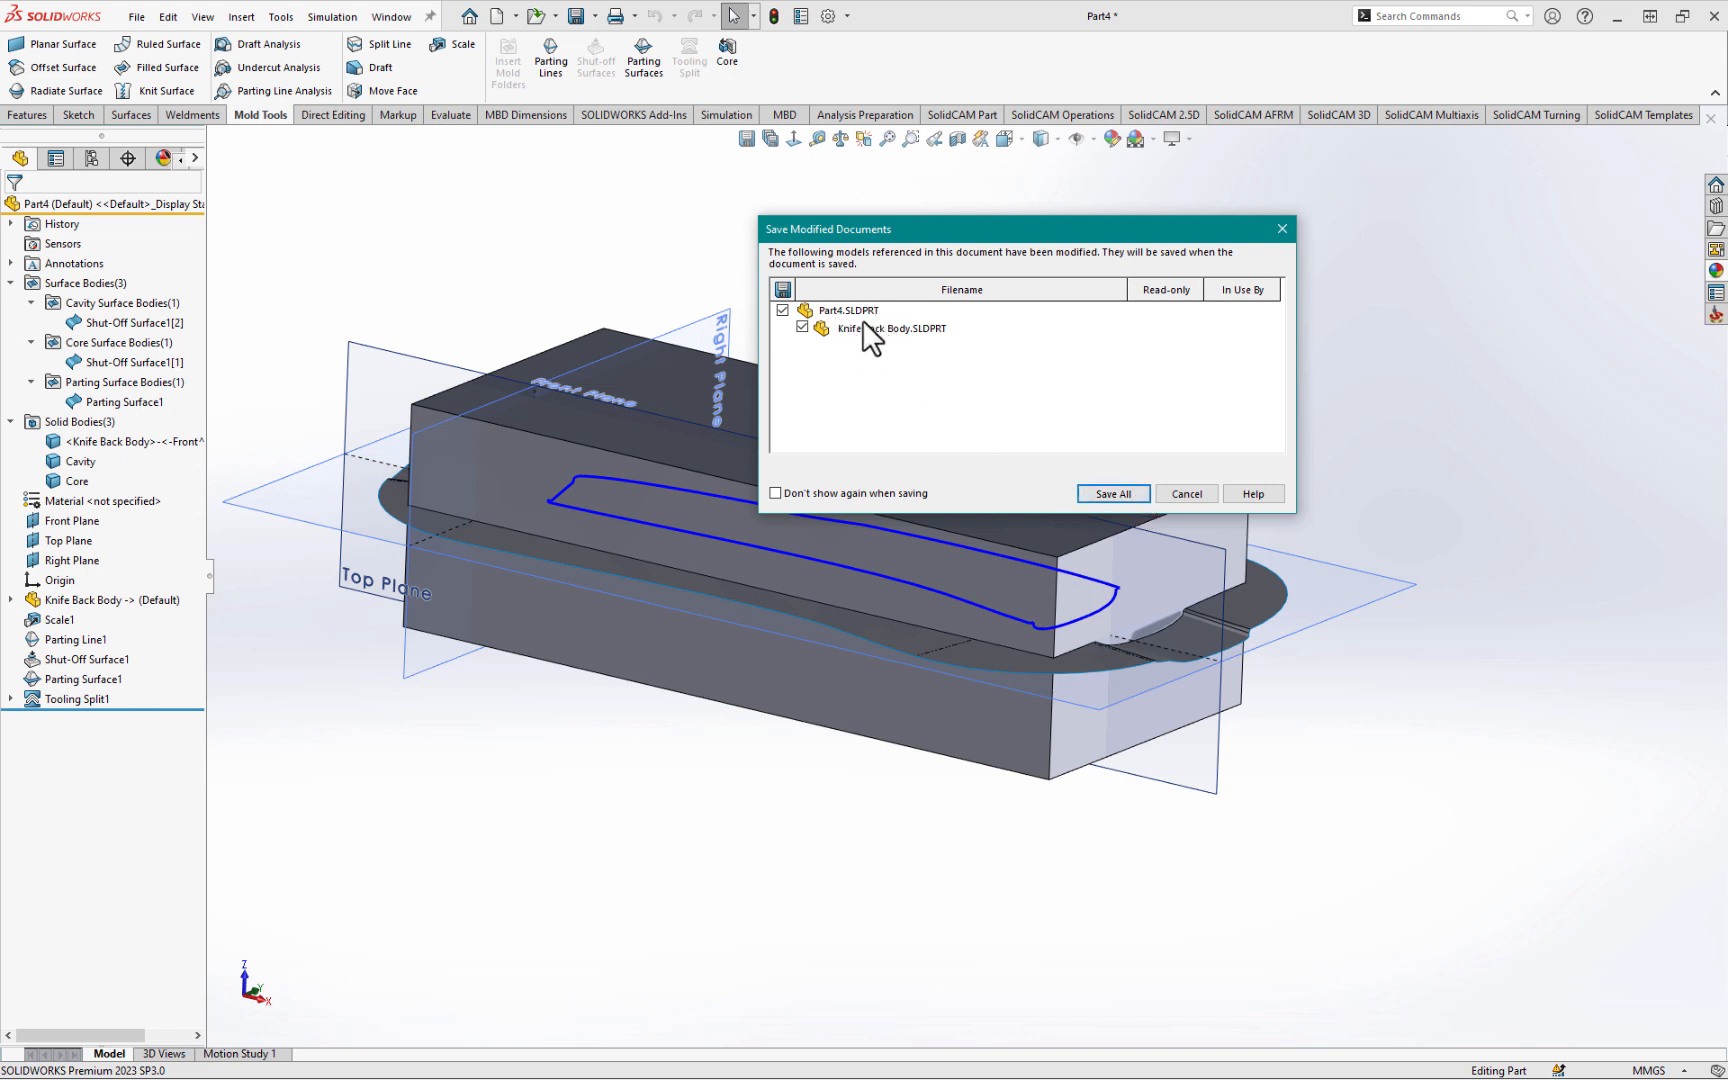
pyautogui.click(1113, 493)
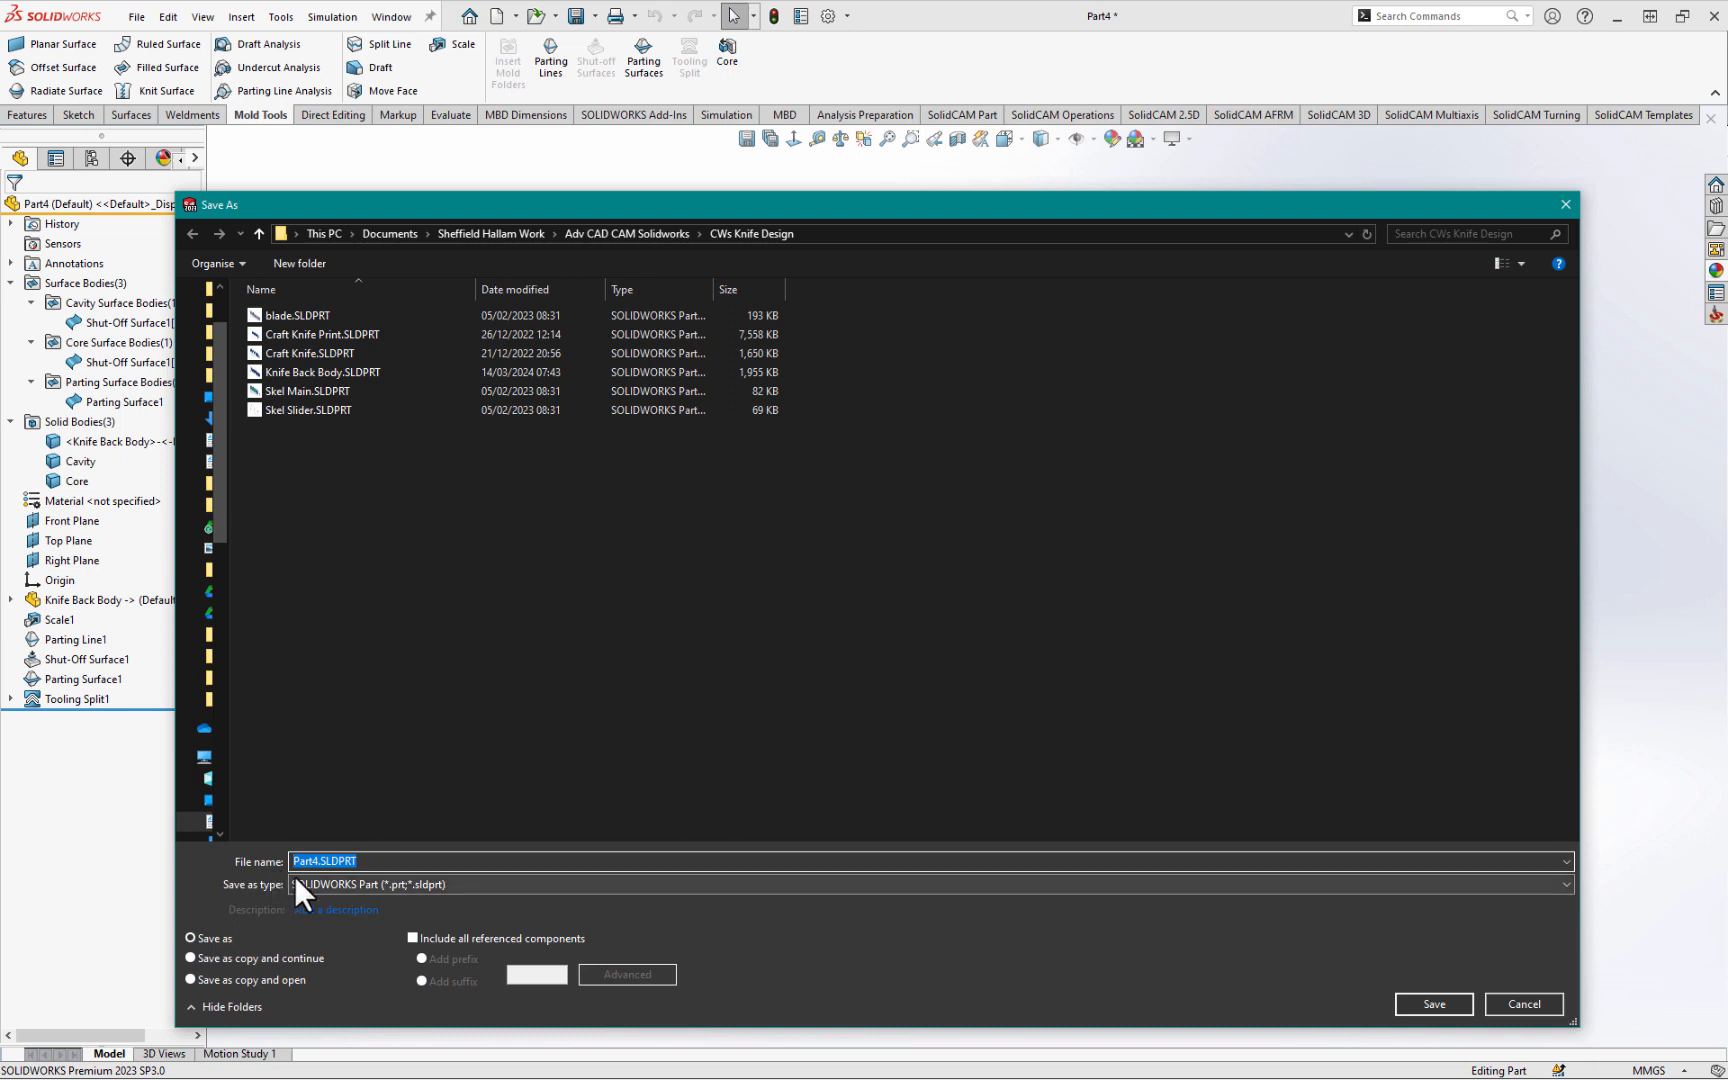
pyautogui.write('Mould Tool Setup')
pyautogui.click(1426, 998)
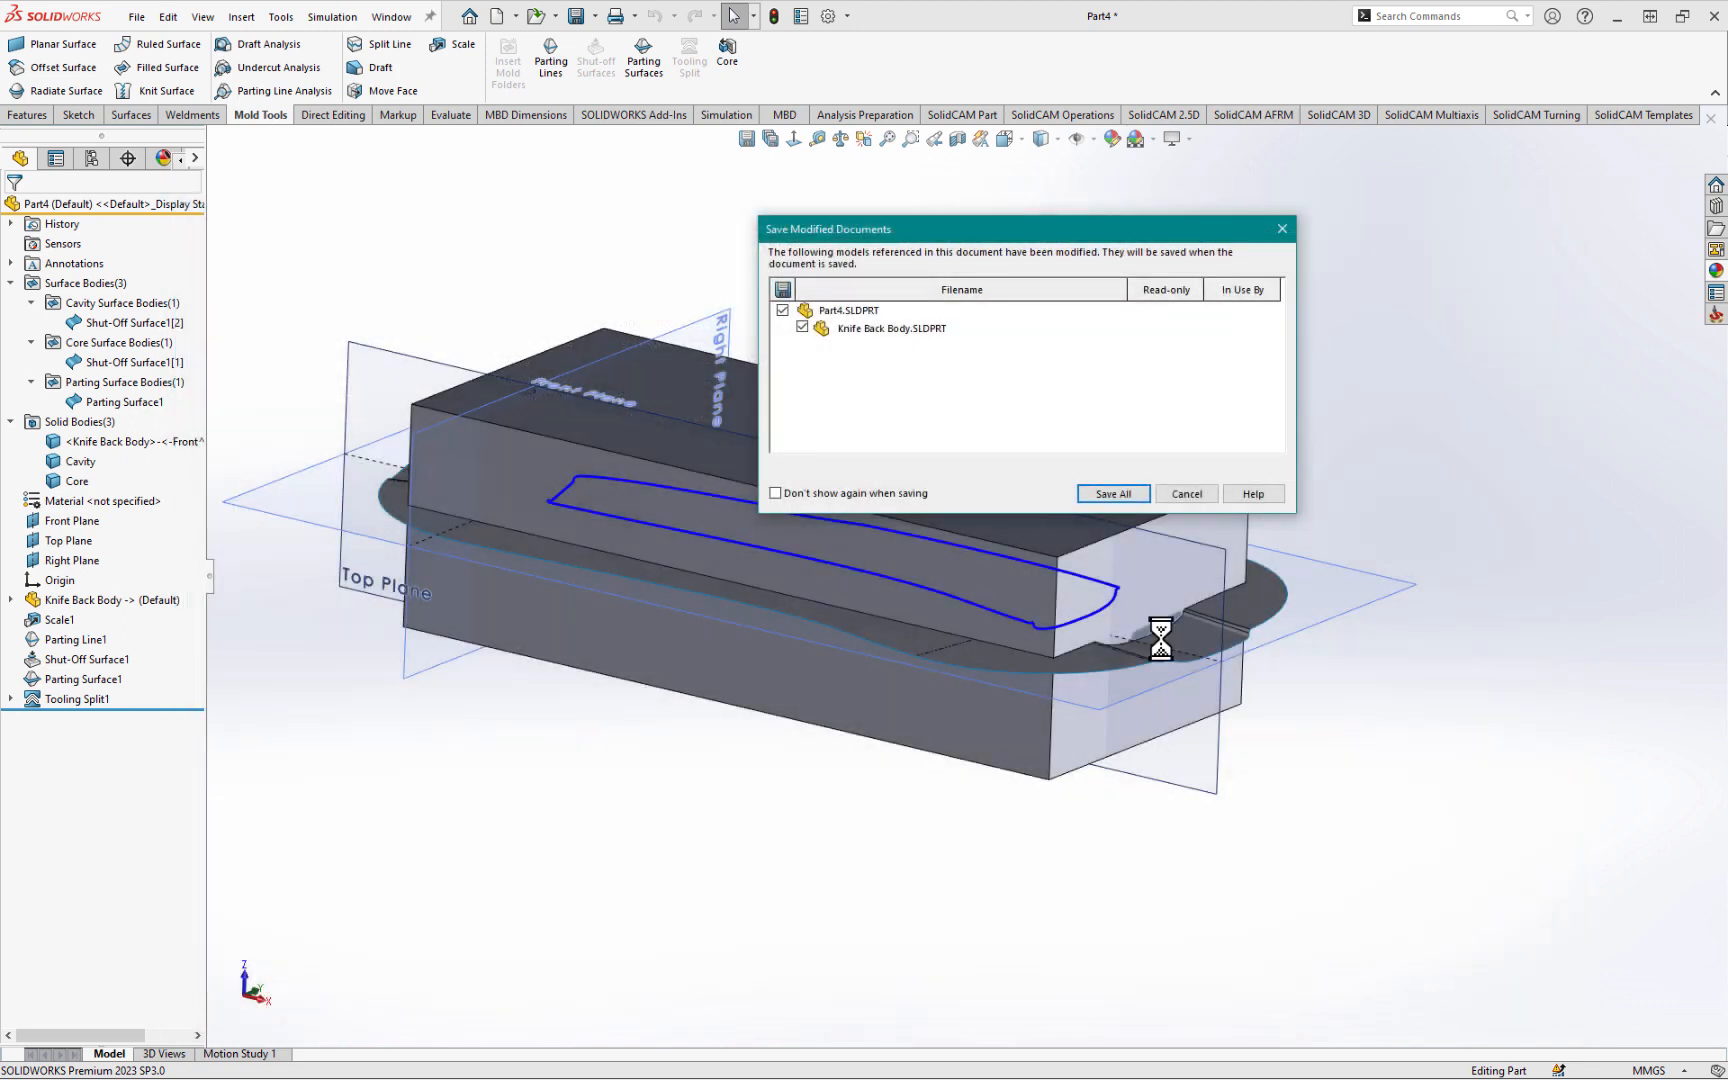
pyautogui.press('Return')
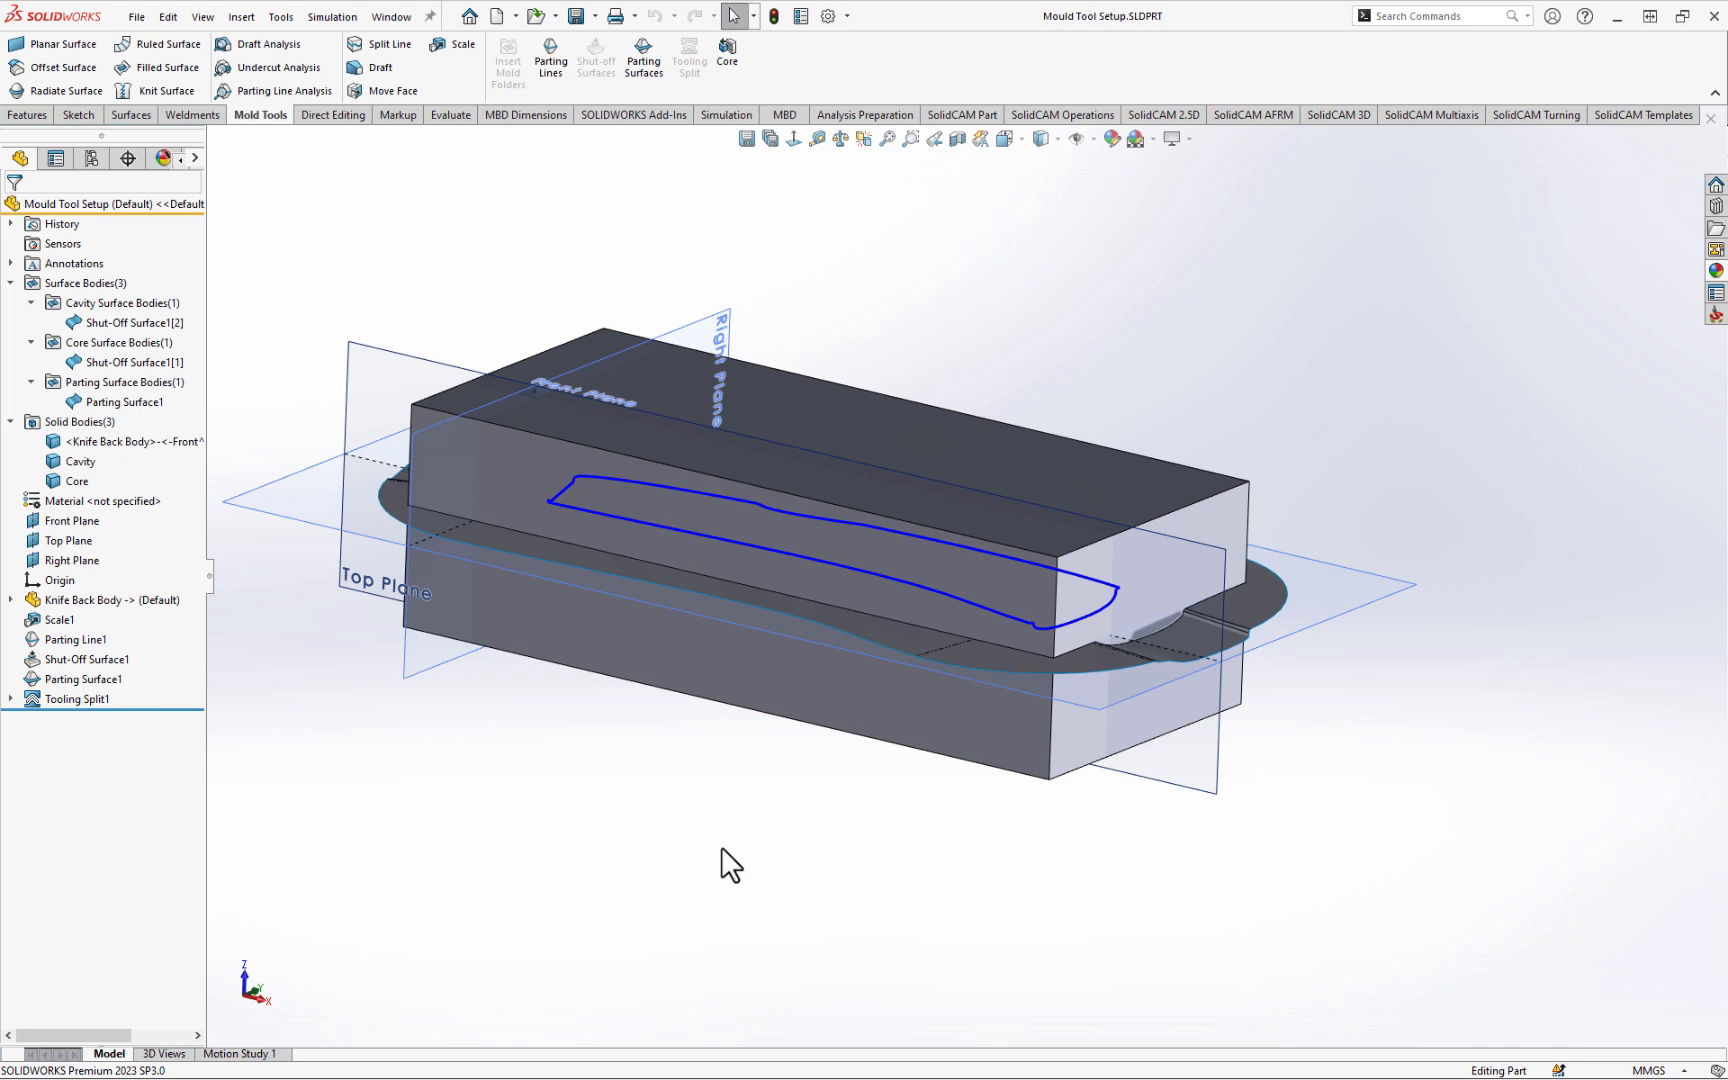
pyautogui.moveTo(598, 798); pyautogui.dragTo(859, 690, button='middle')
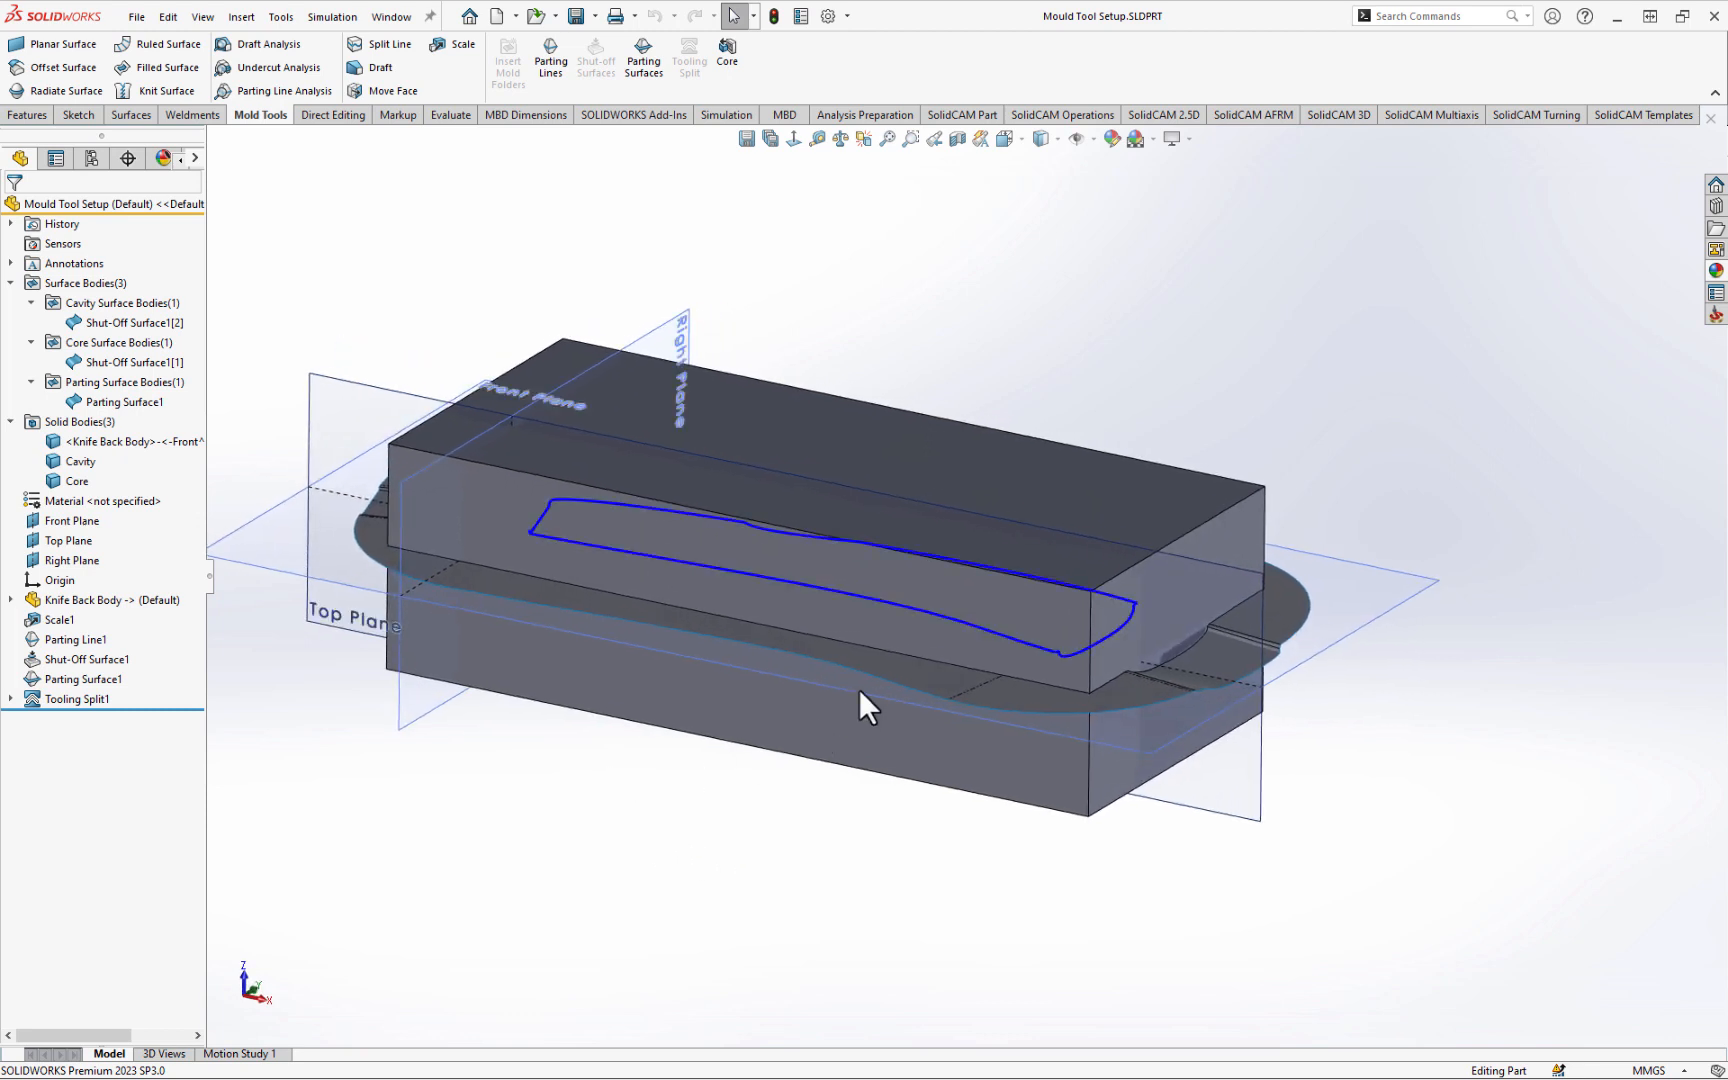
pyautogui.click(80, 481)
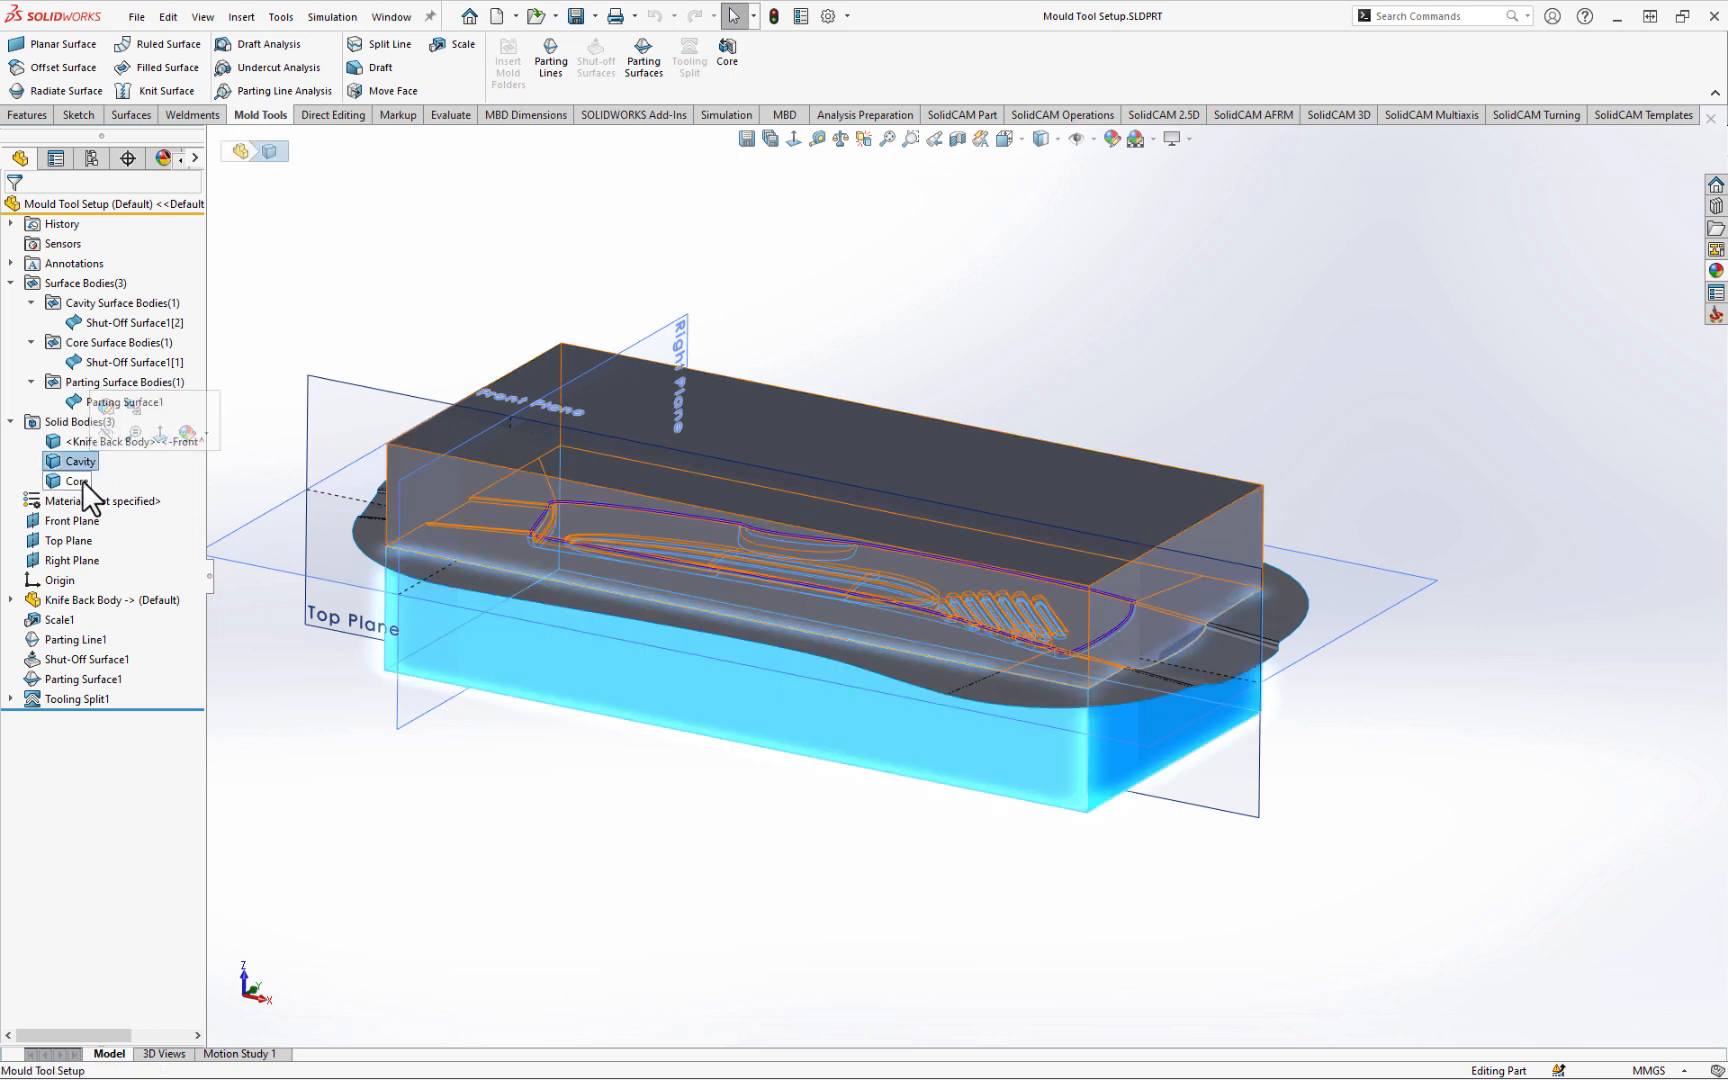
pyautogui.click(791, 841)
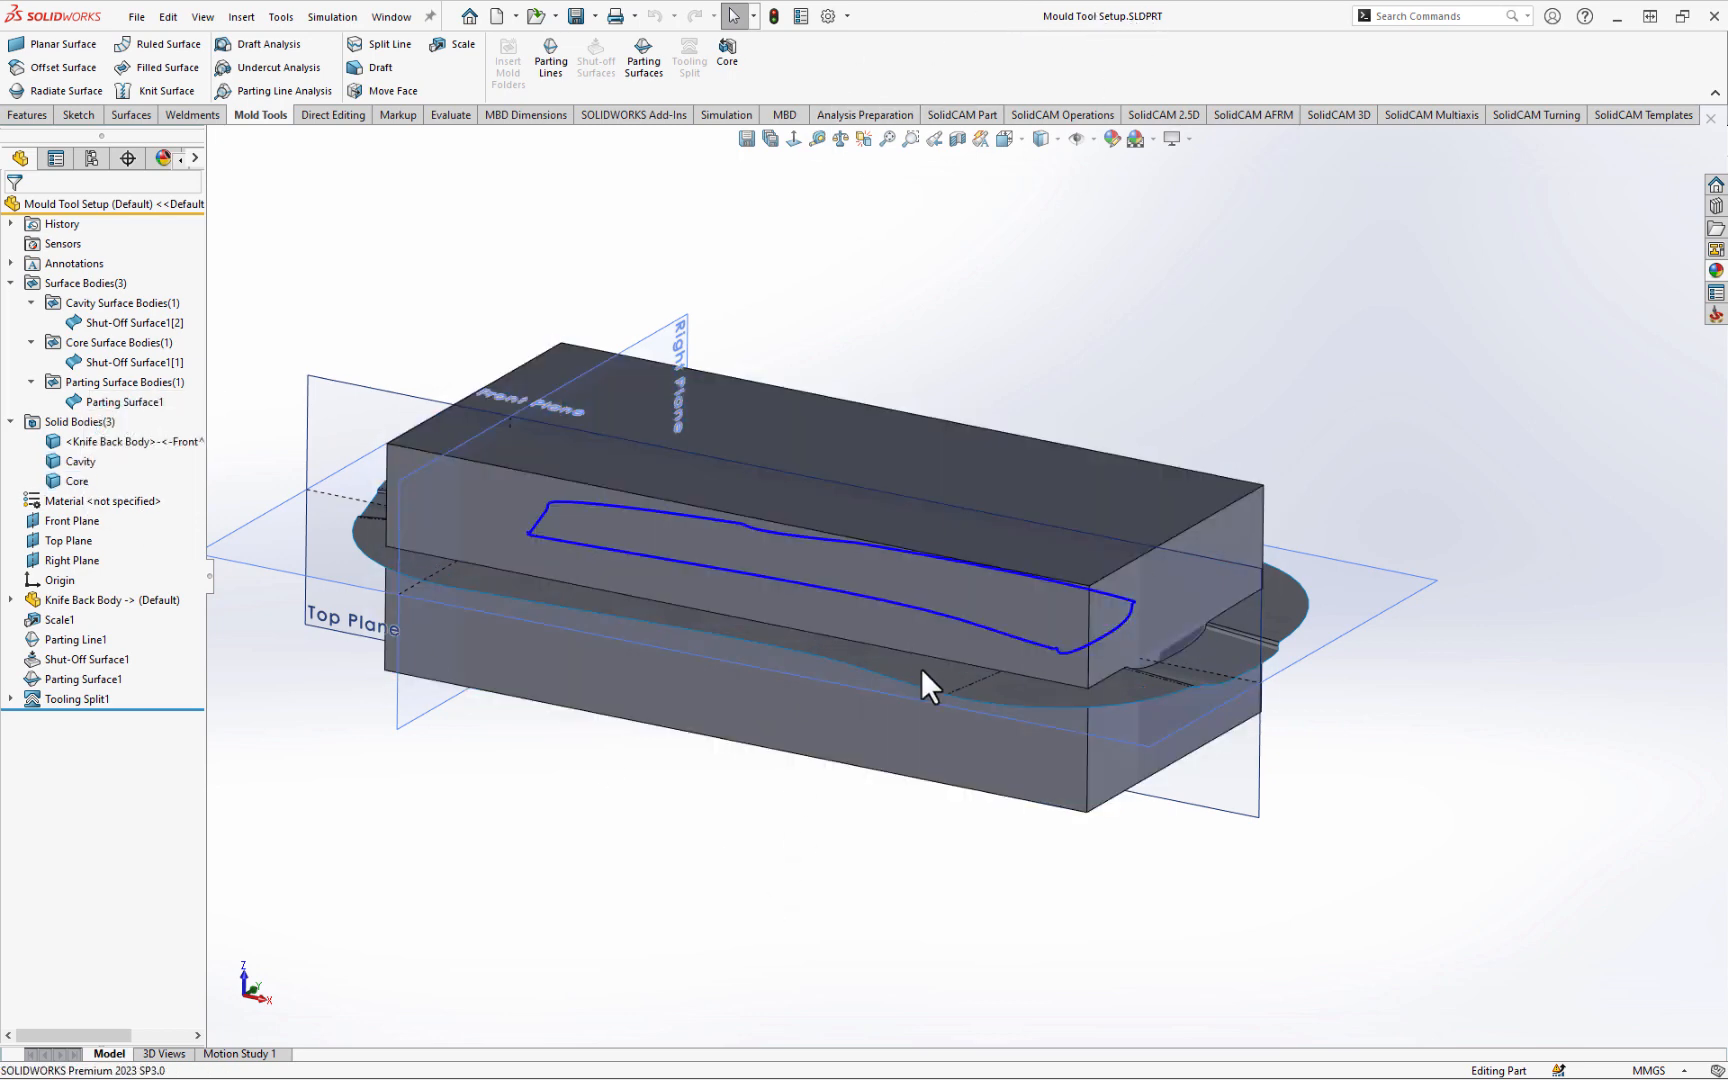
pyautogui.moveTo(921, 668); pyautogui.dragTo(518, 763, button='middle')
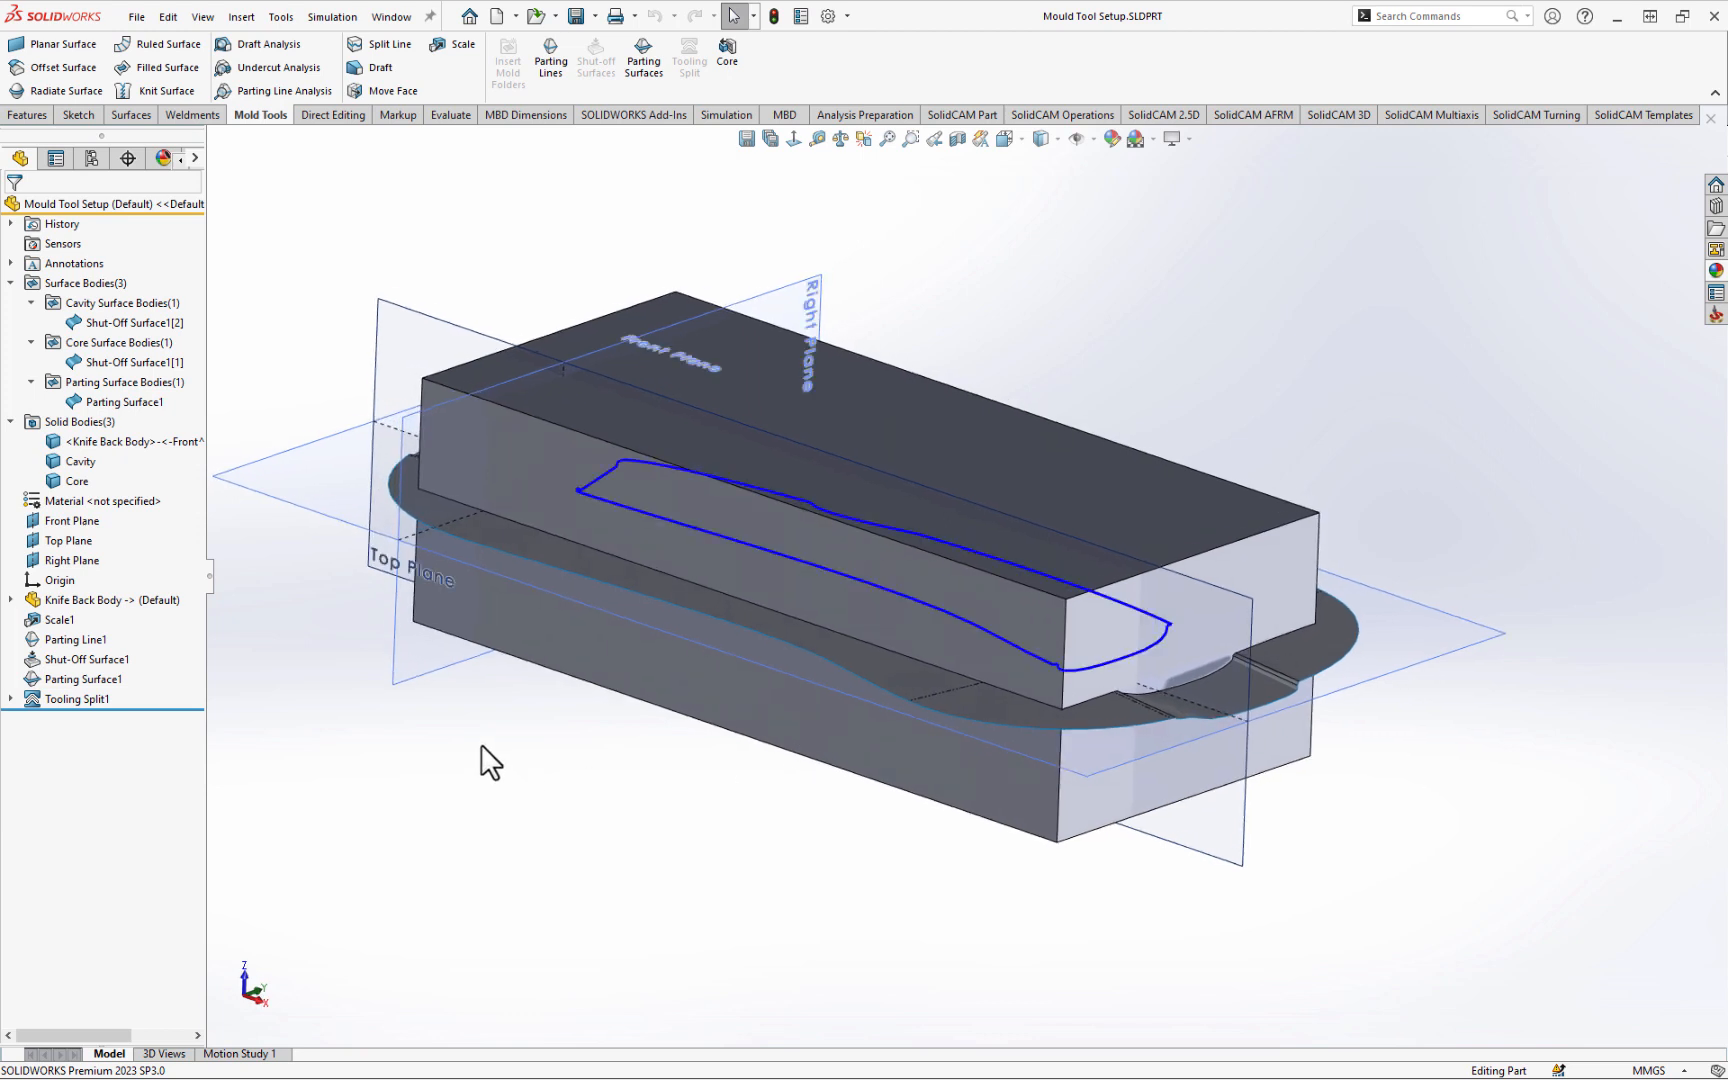
pyautogui.moveTo(481, 744); pyautogui.dragTo(429, 730, button='middle')
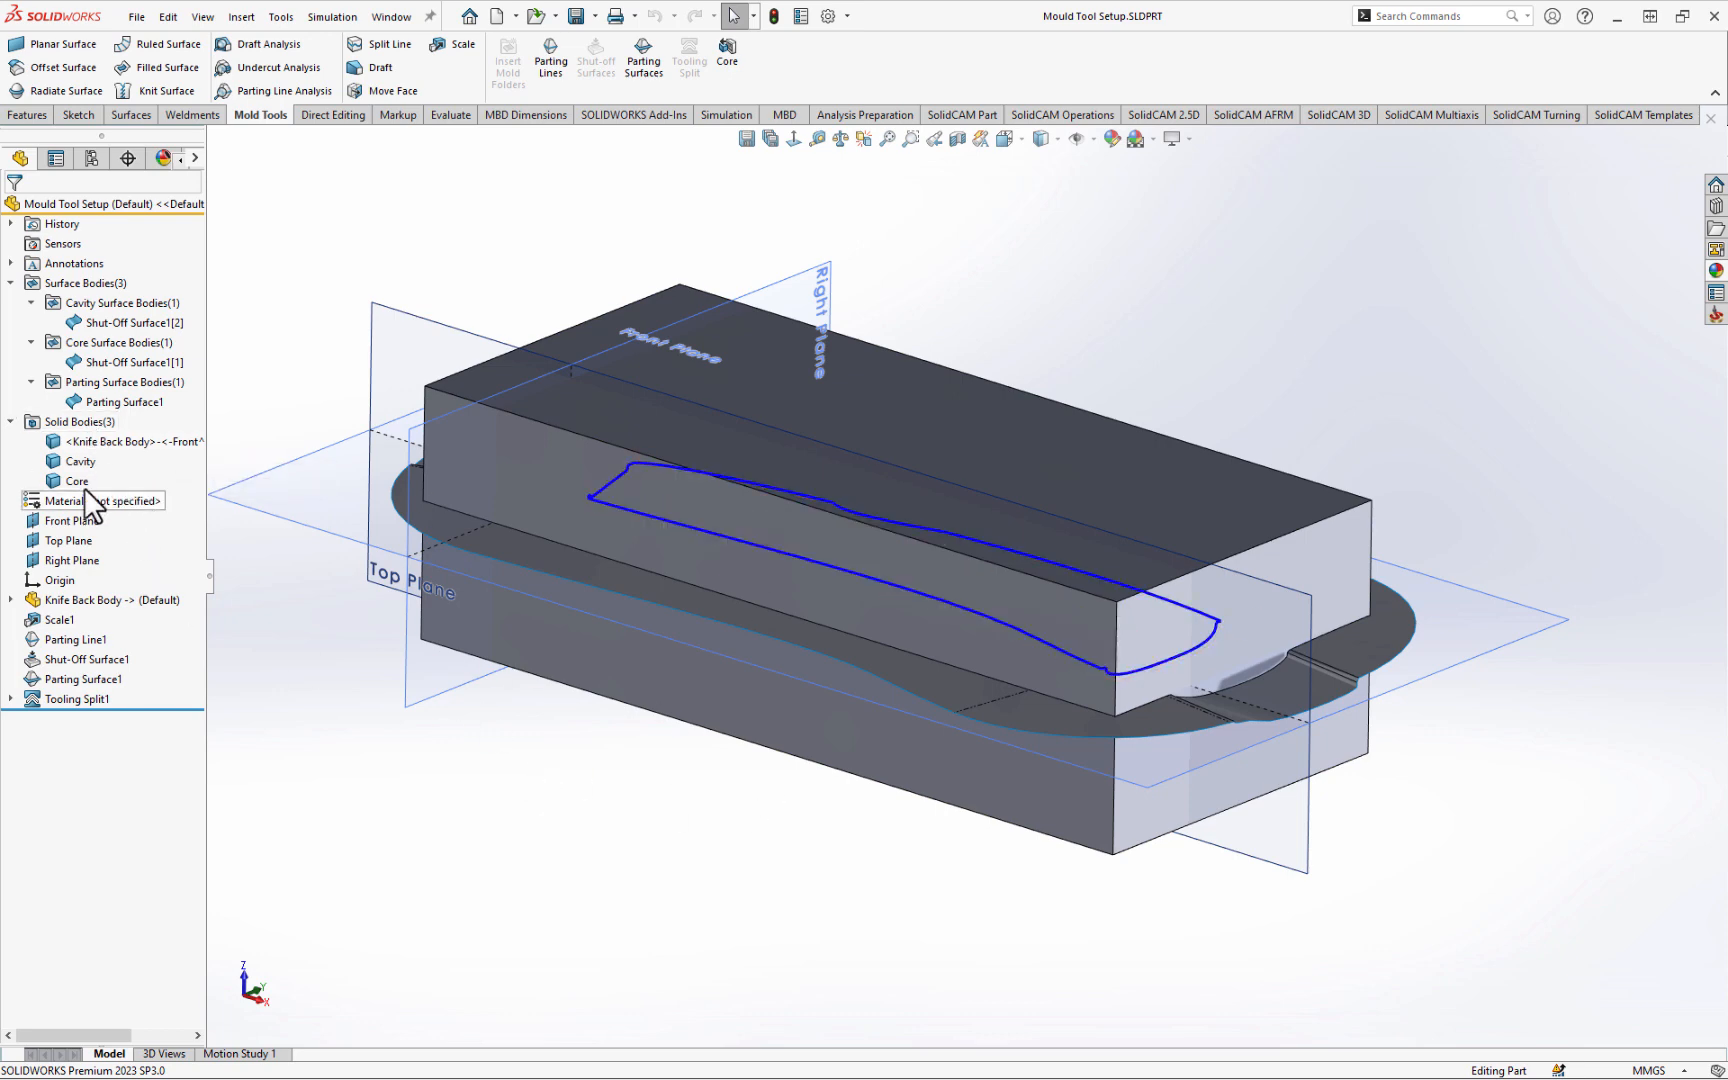
# - Set up Save Bodies for the two mold blocks, with Cavity.SLDPRT and Core.SLDPRT as the resulting parts
pyautogui.rightClick(82, 422)
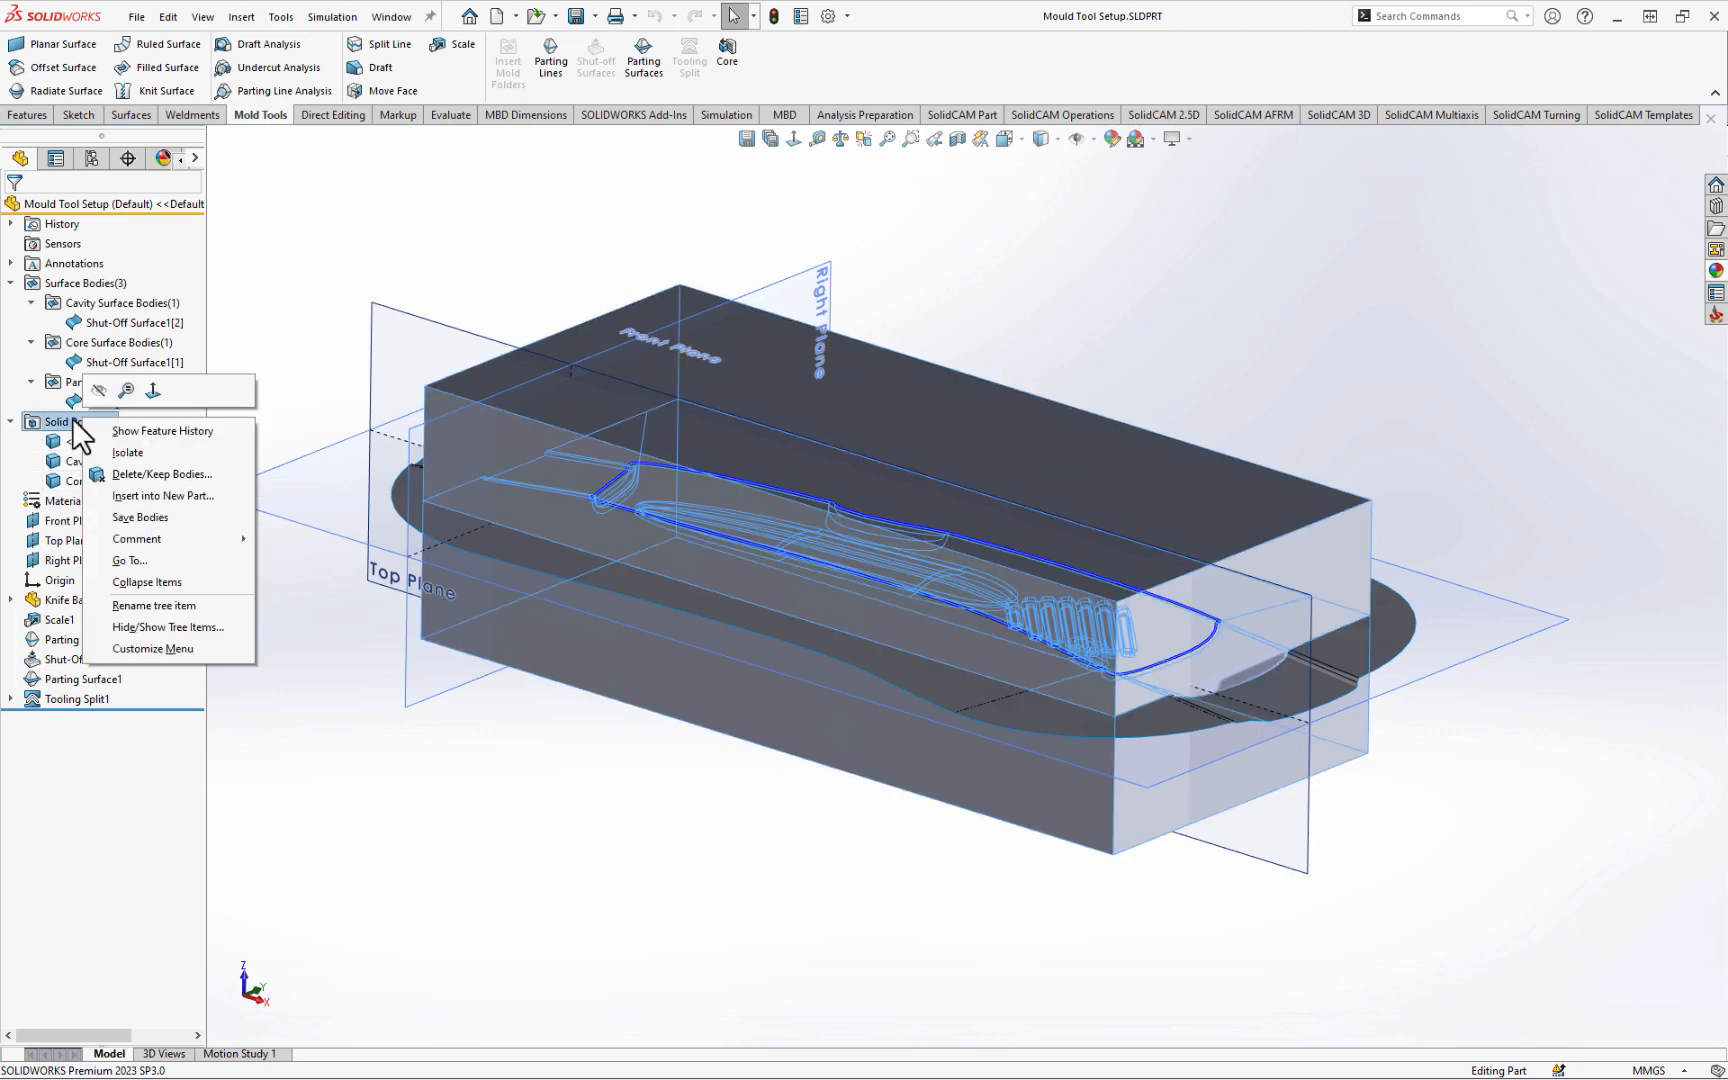
pyautogui.click(165, 516)
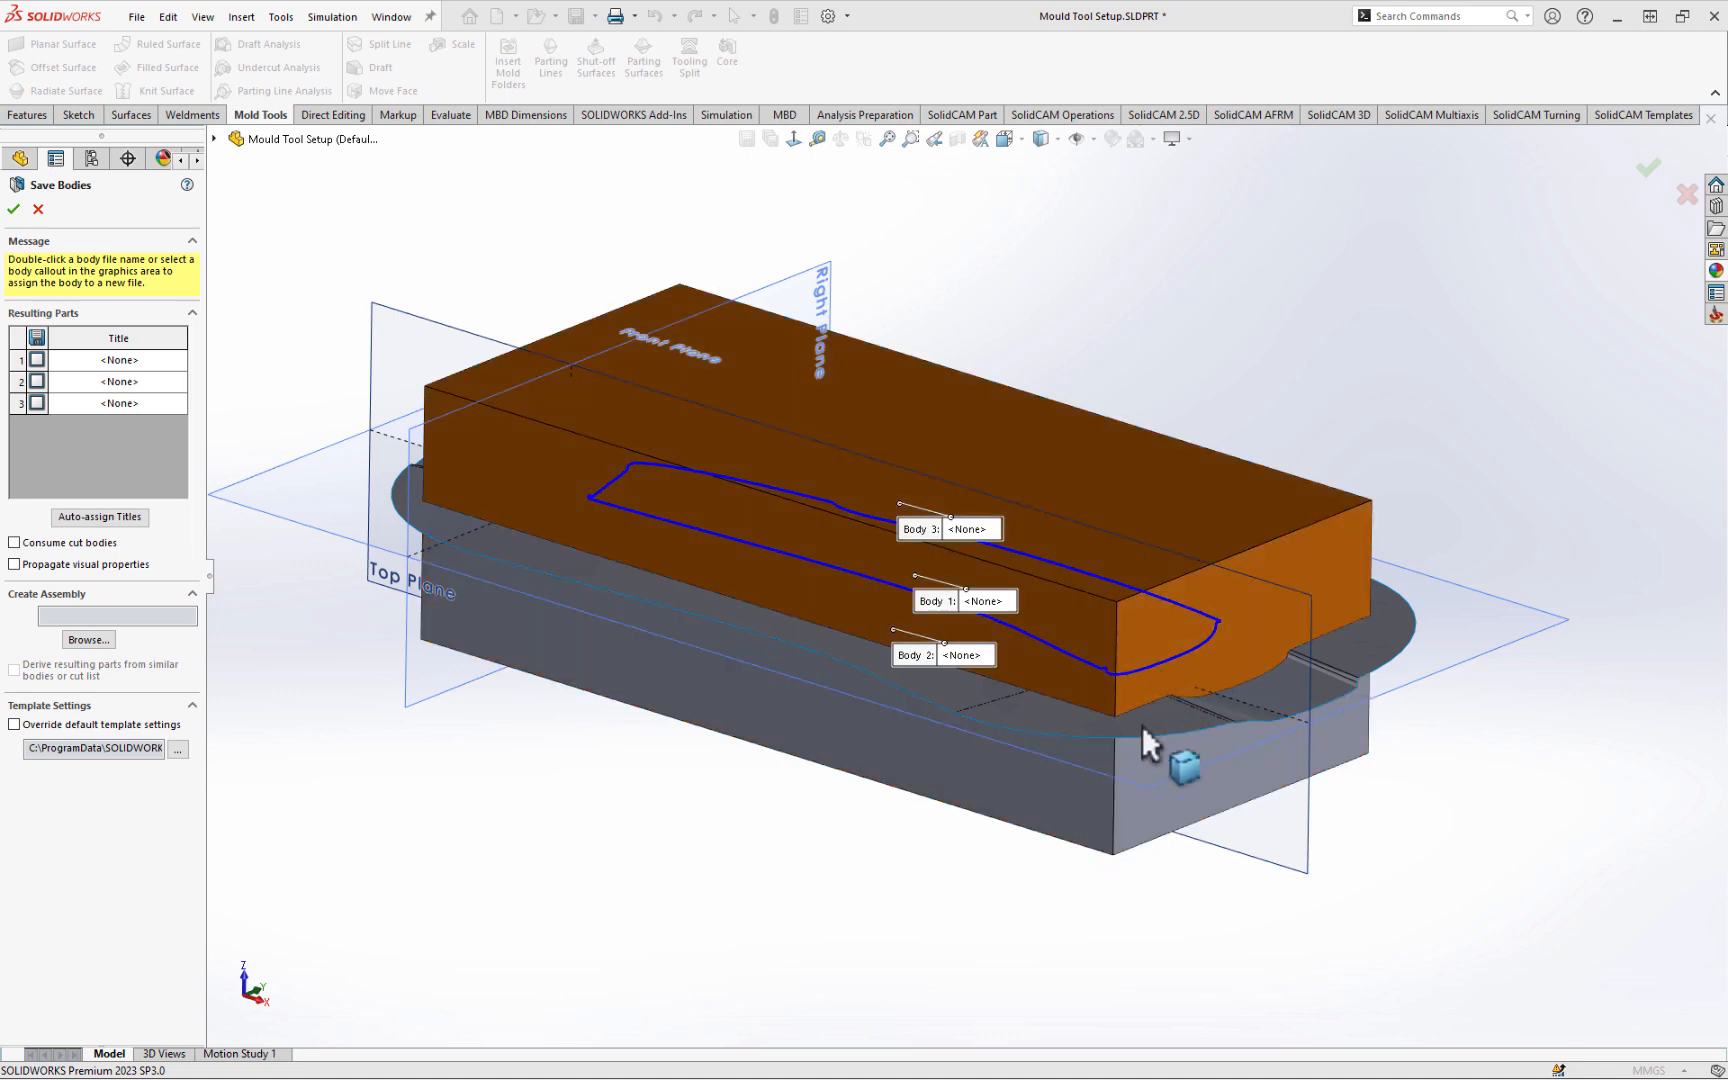
pyautogui.click(1055, 796)
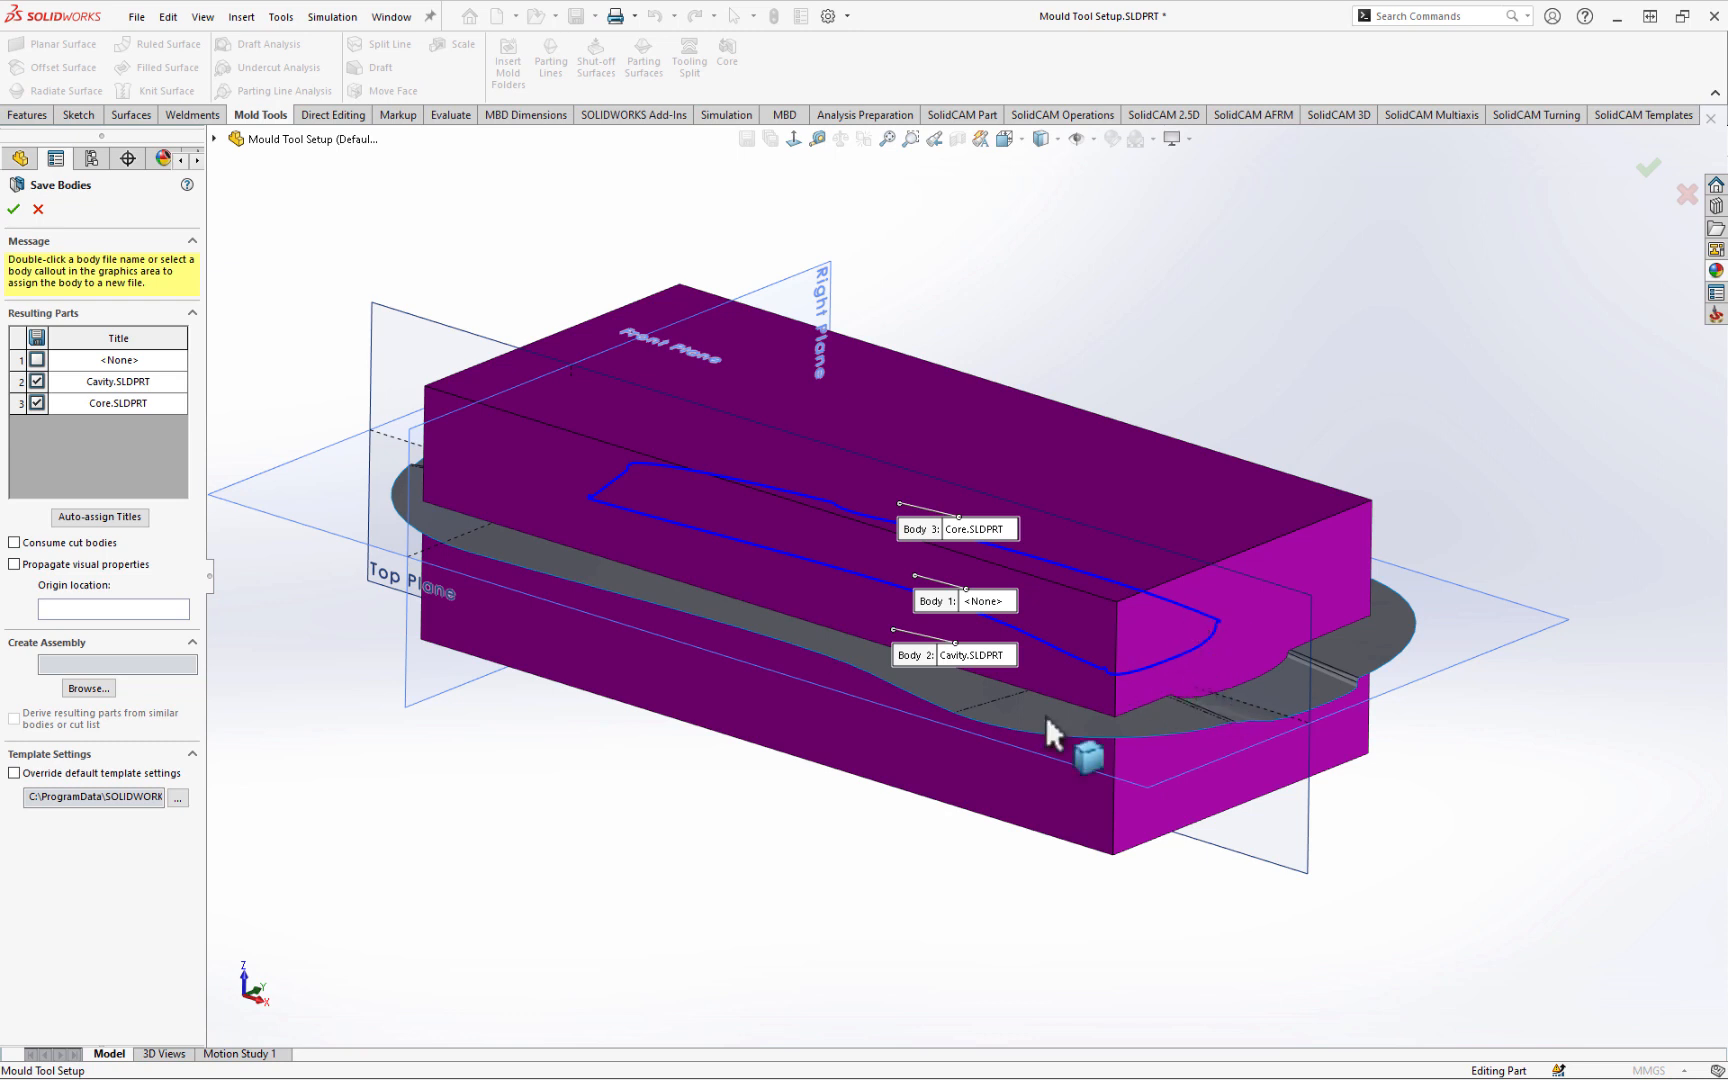
pyautogui.doubleClick(120, 381)
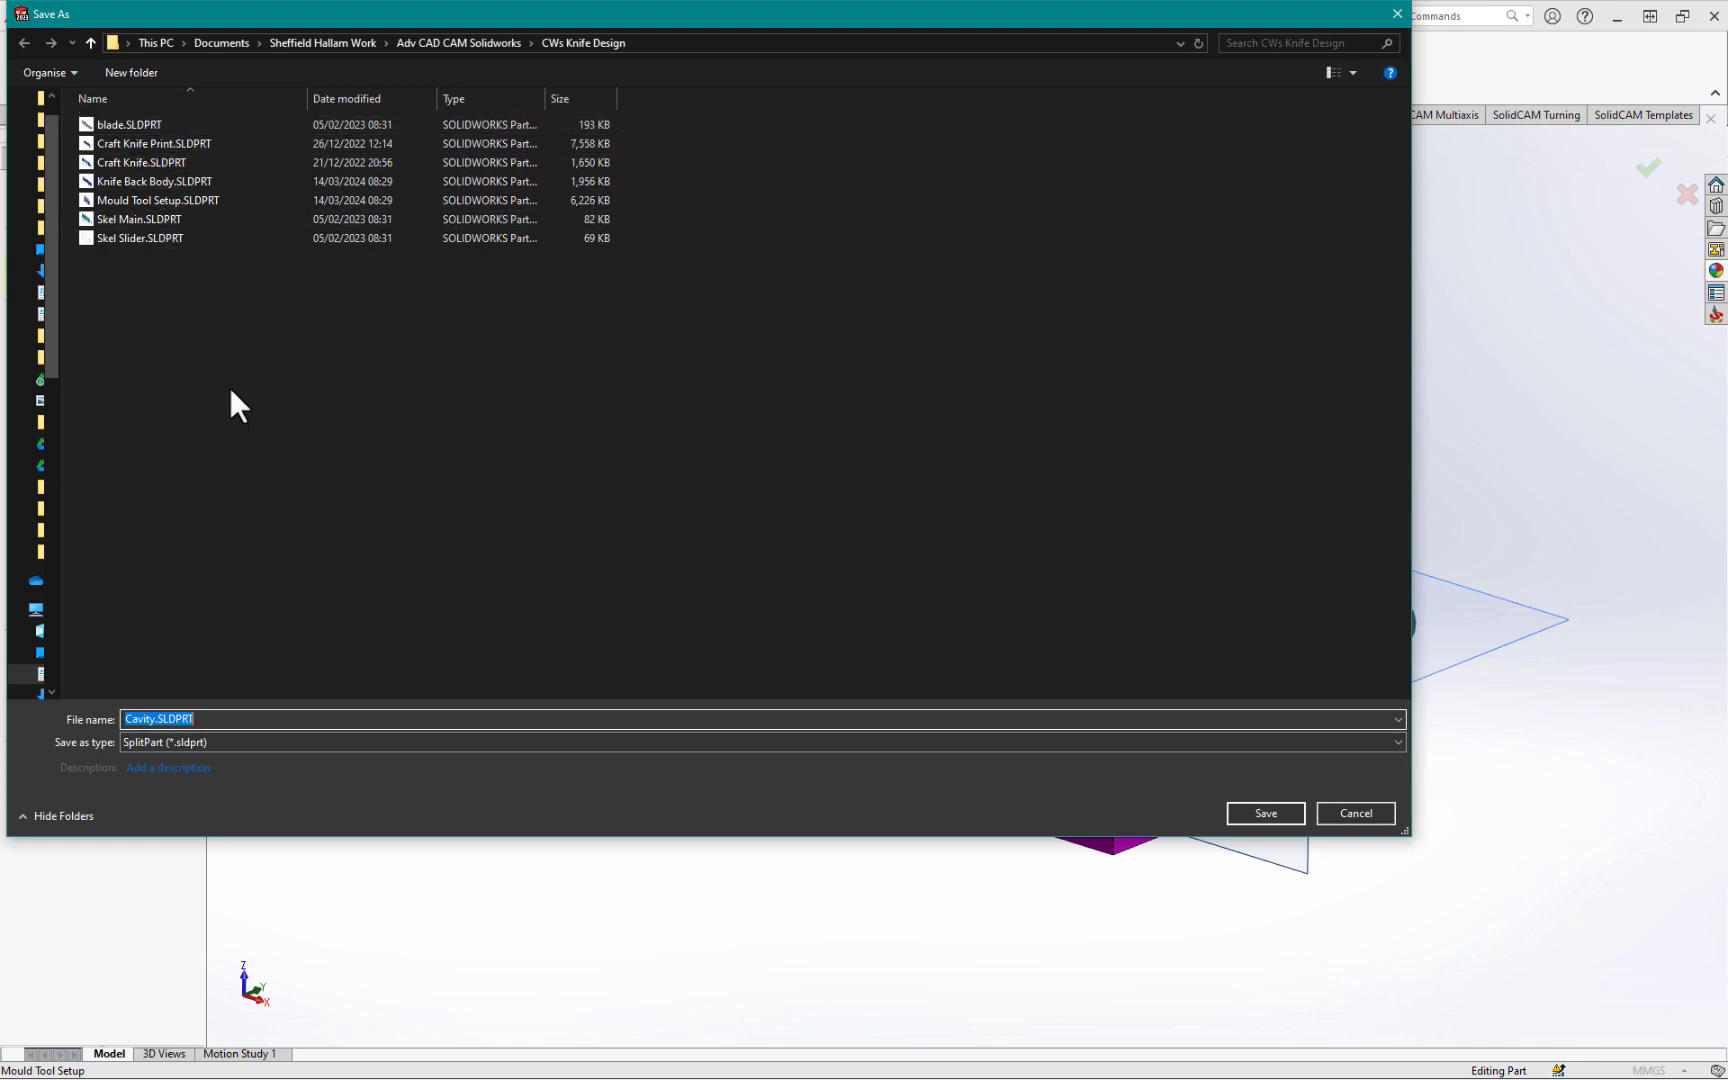
pyautogui.click(1366, 808)
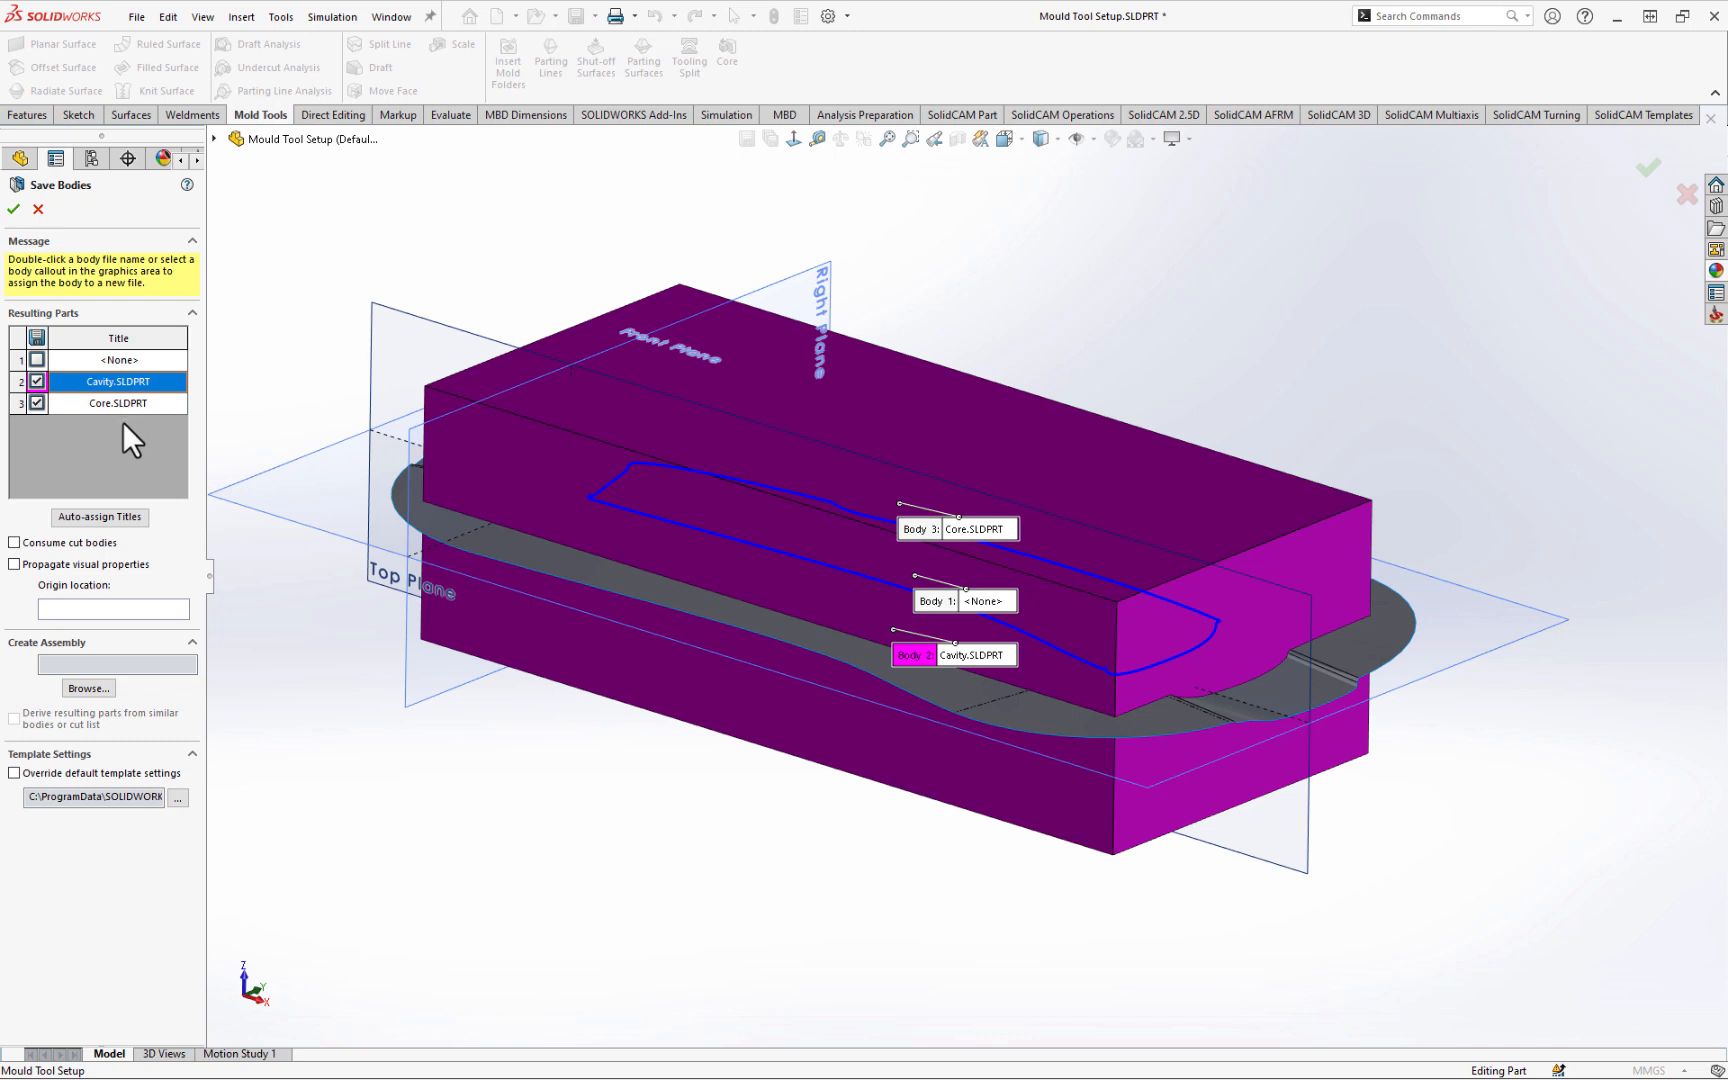
# - Create the derived Cavity and Core part files, keeping the units set in their template for both
pyautogui.click(14, 210)
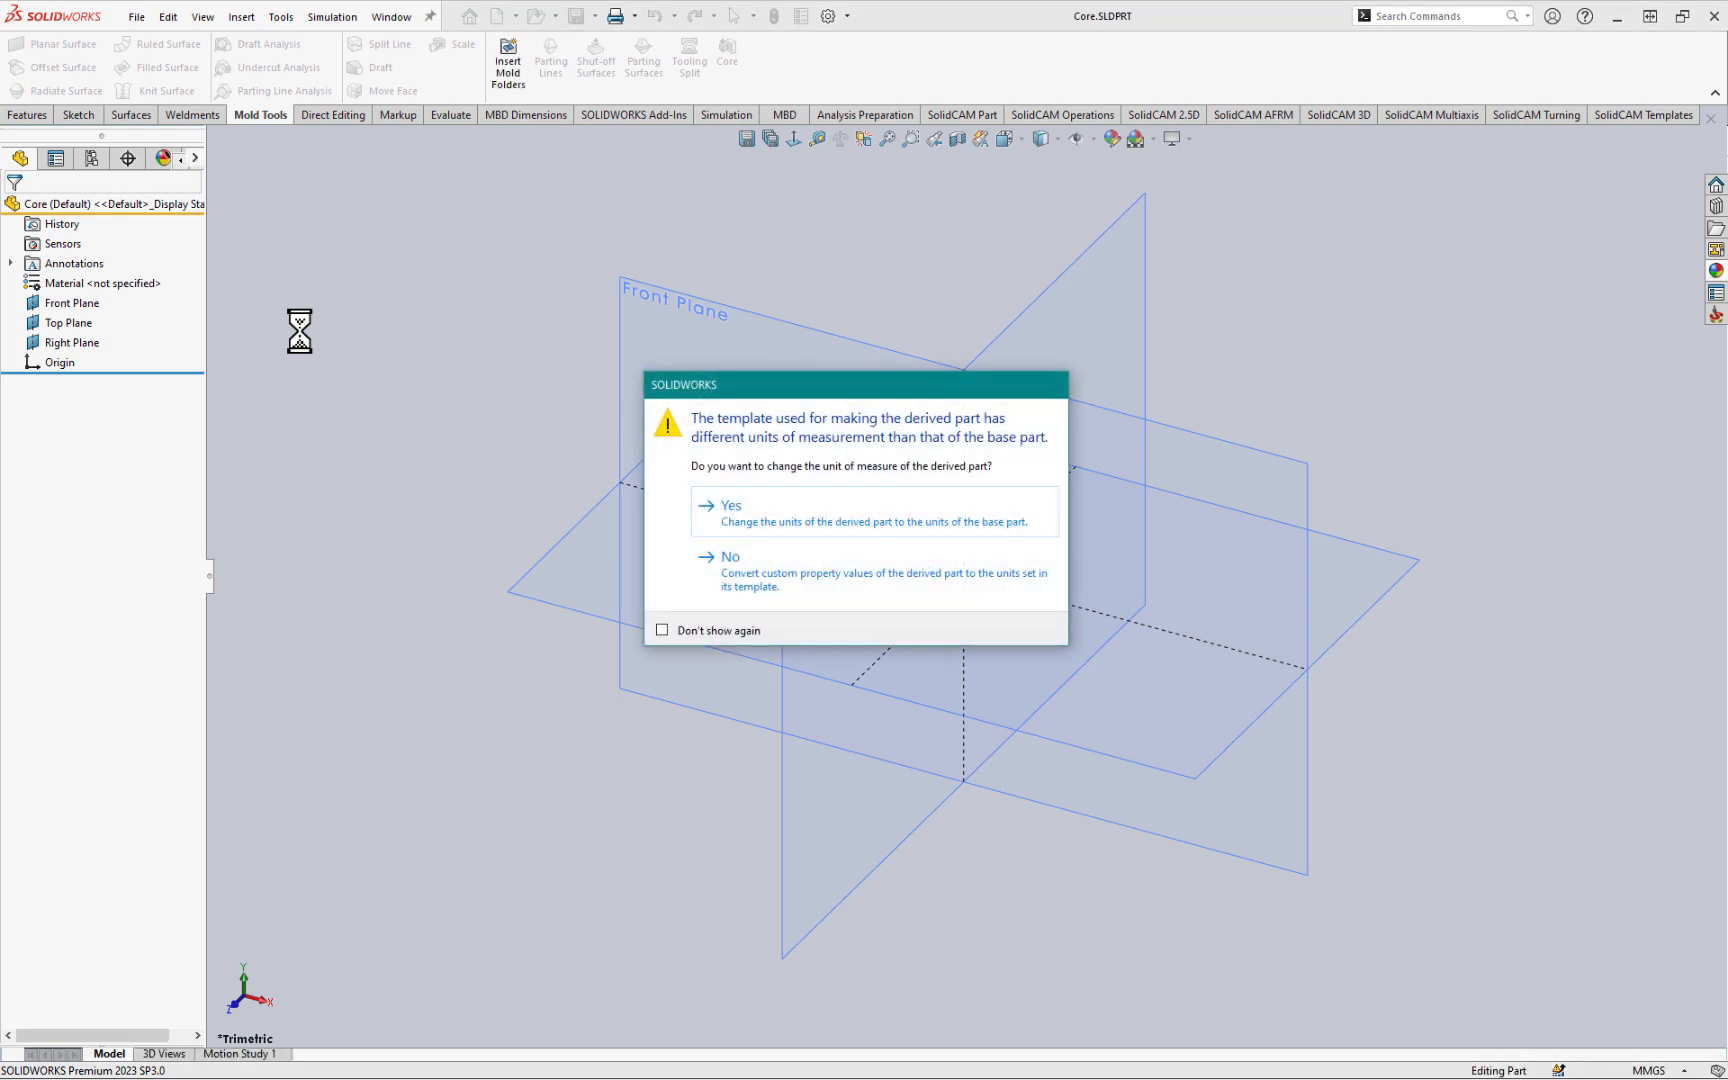
pyautogui.moveTo(728, 392); pyautogui.dragTo(692, 371)
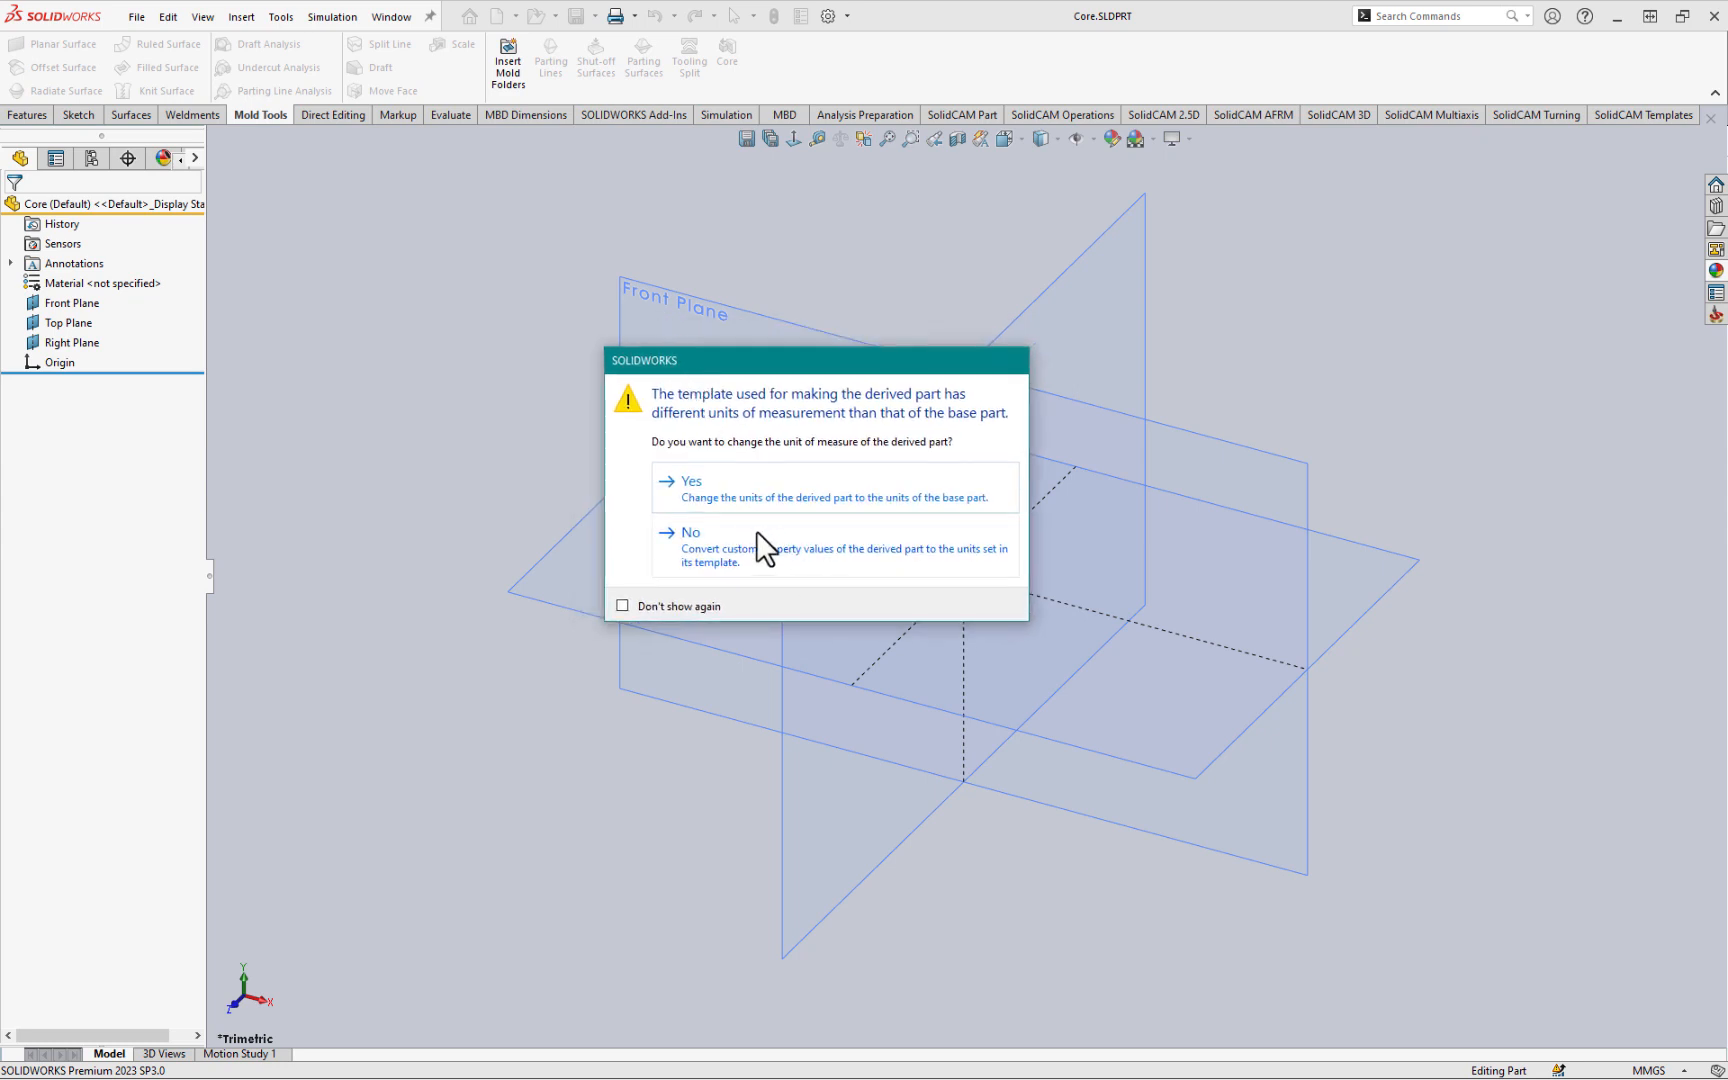
pyautogui.click(784, 547)
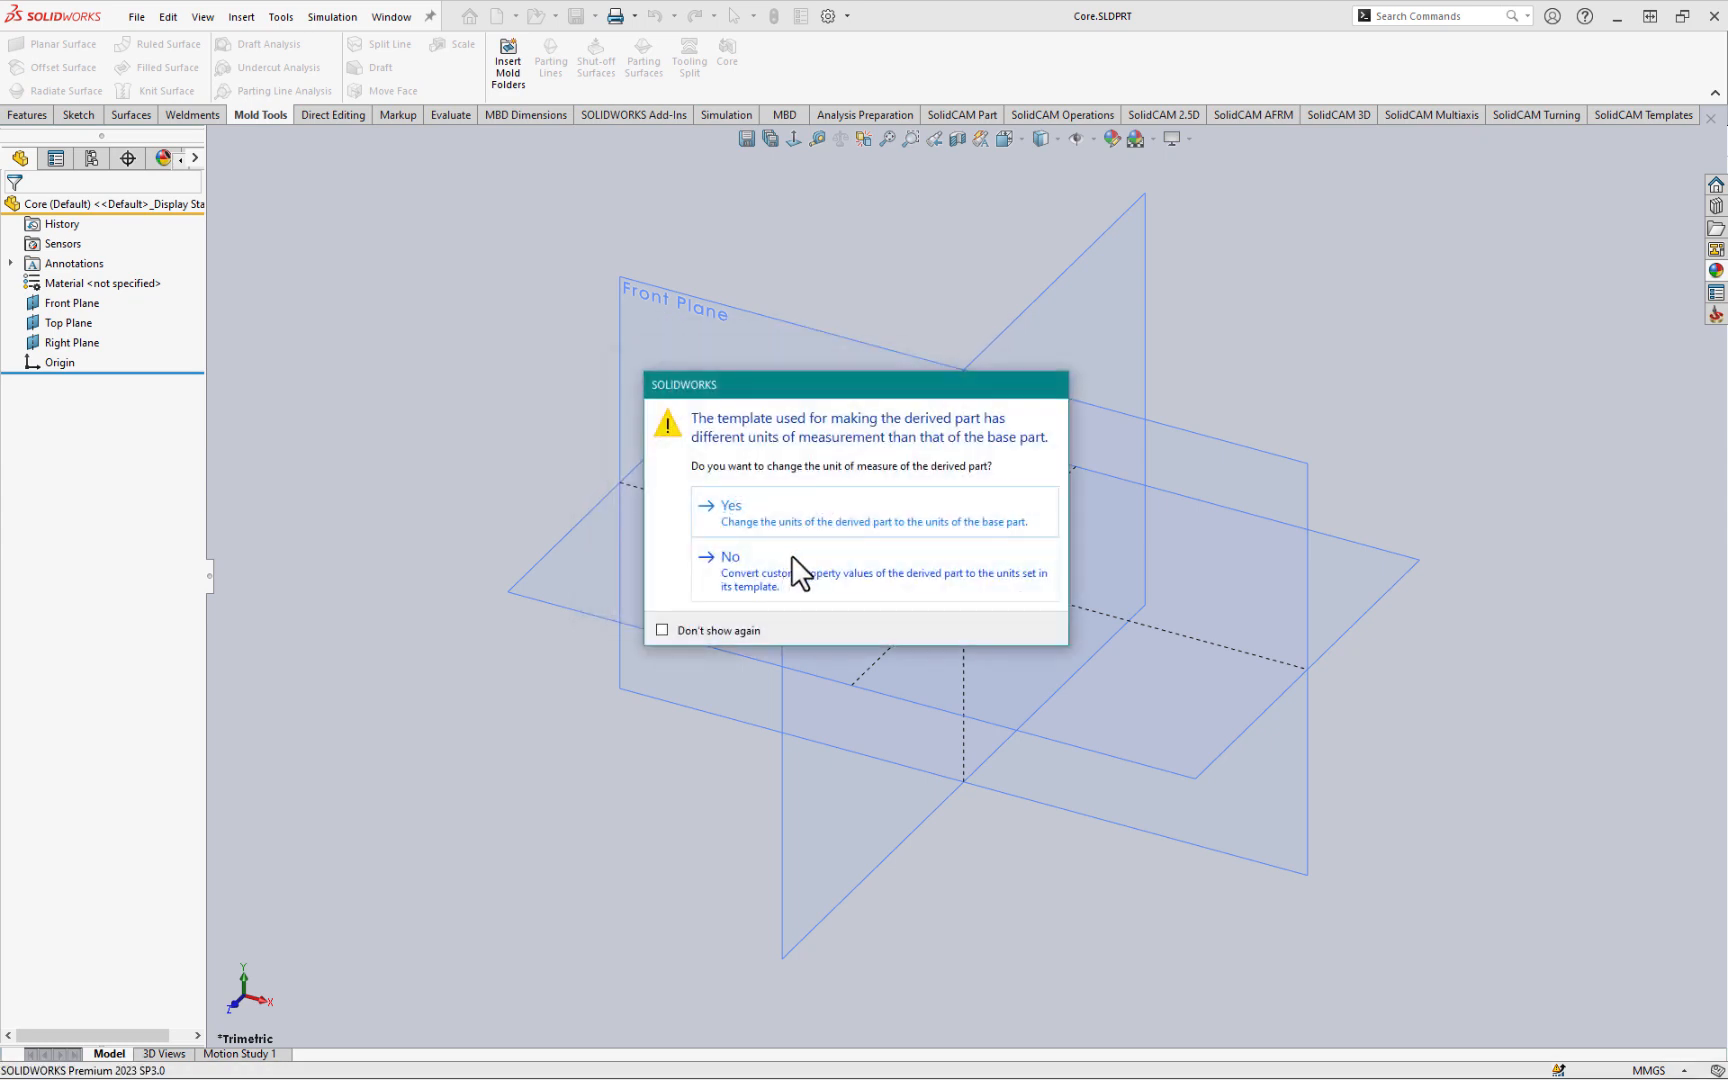
pyautogui.click(789, 570)
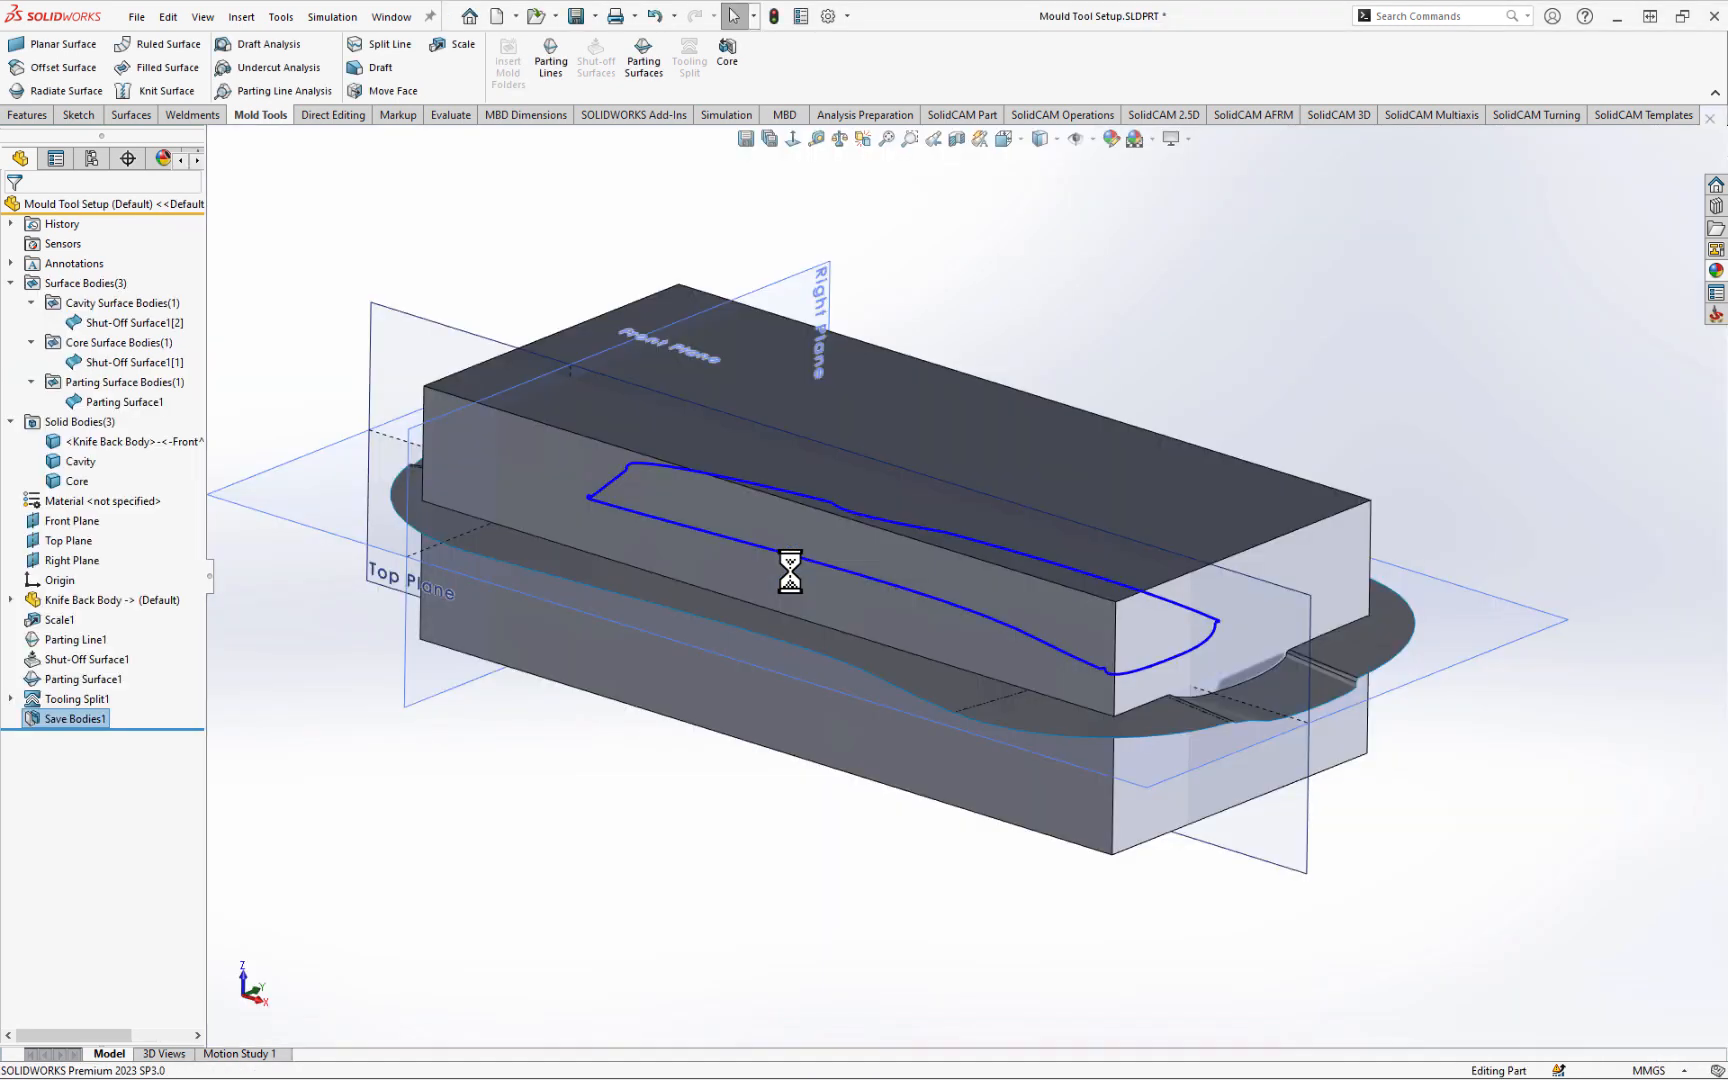
# - Switch to the derived Cavity.SLDPRT part and inspect its molding face
pyautogui.click(392, 17)
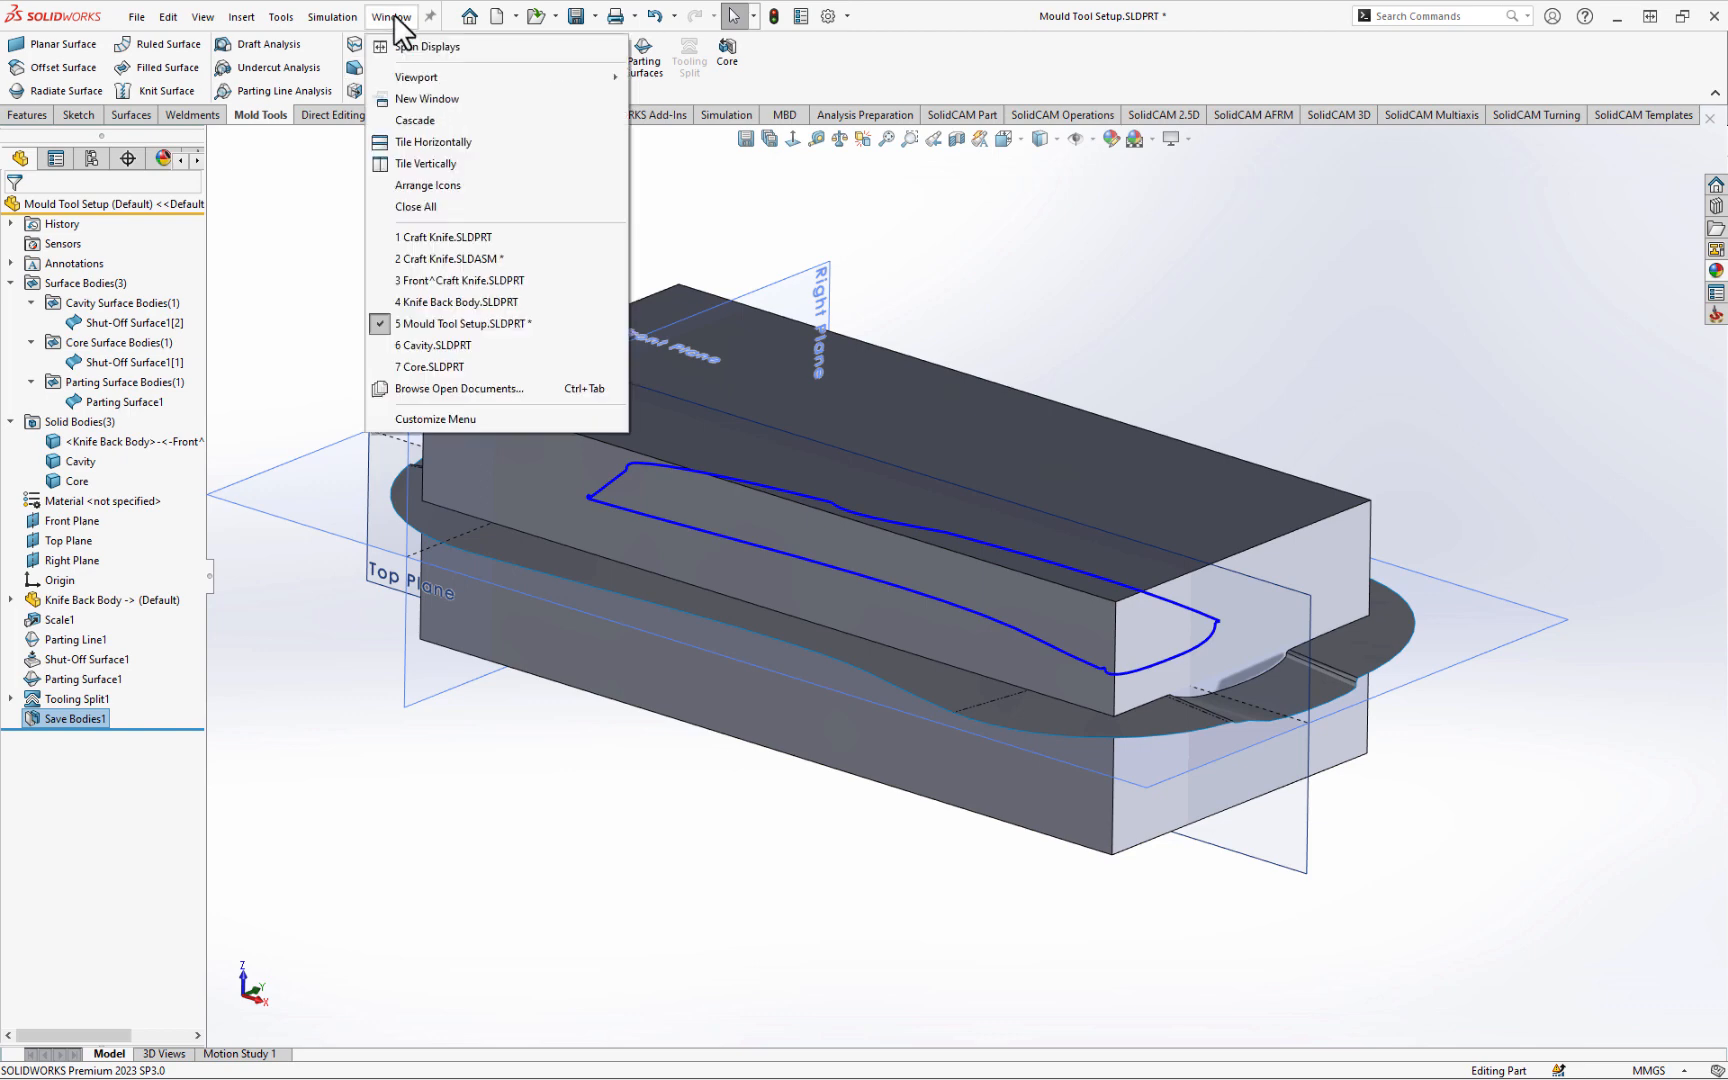
pyautogui.click(455, 342)
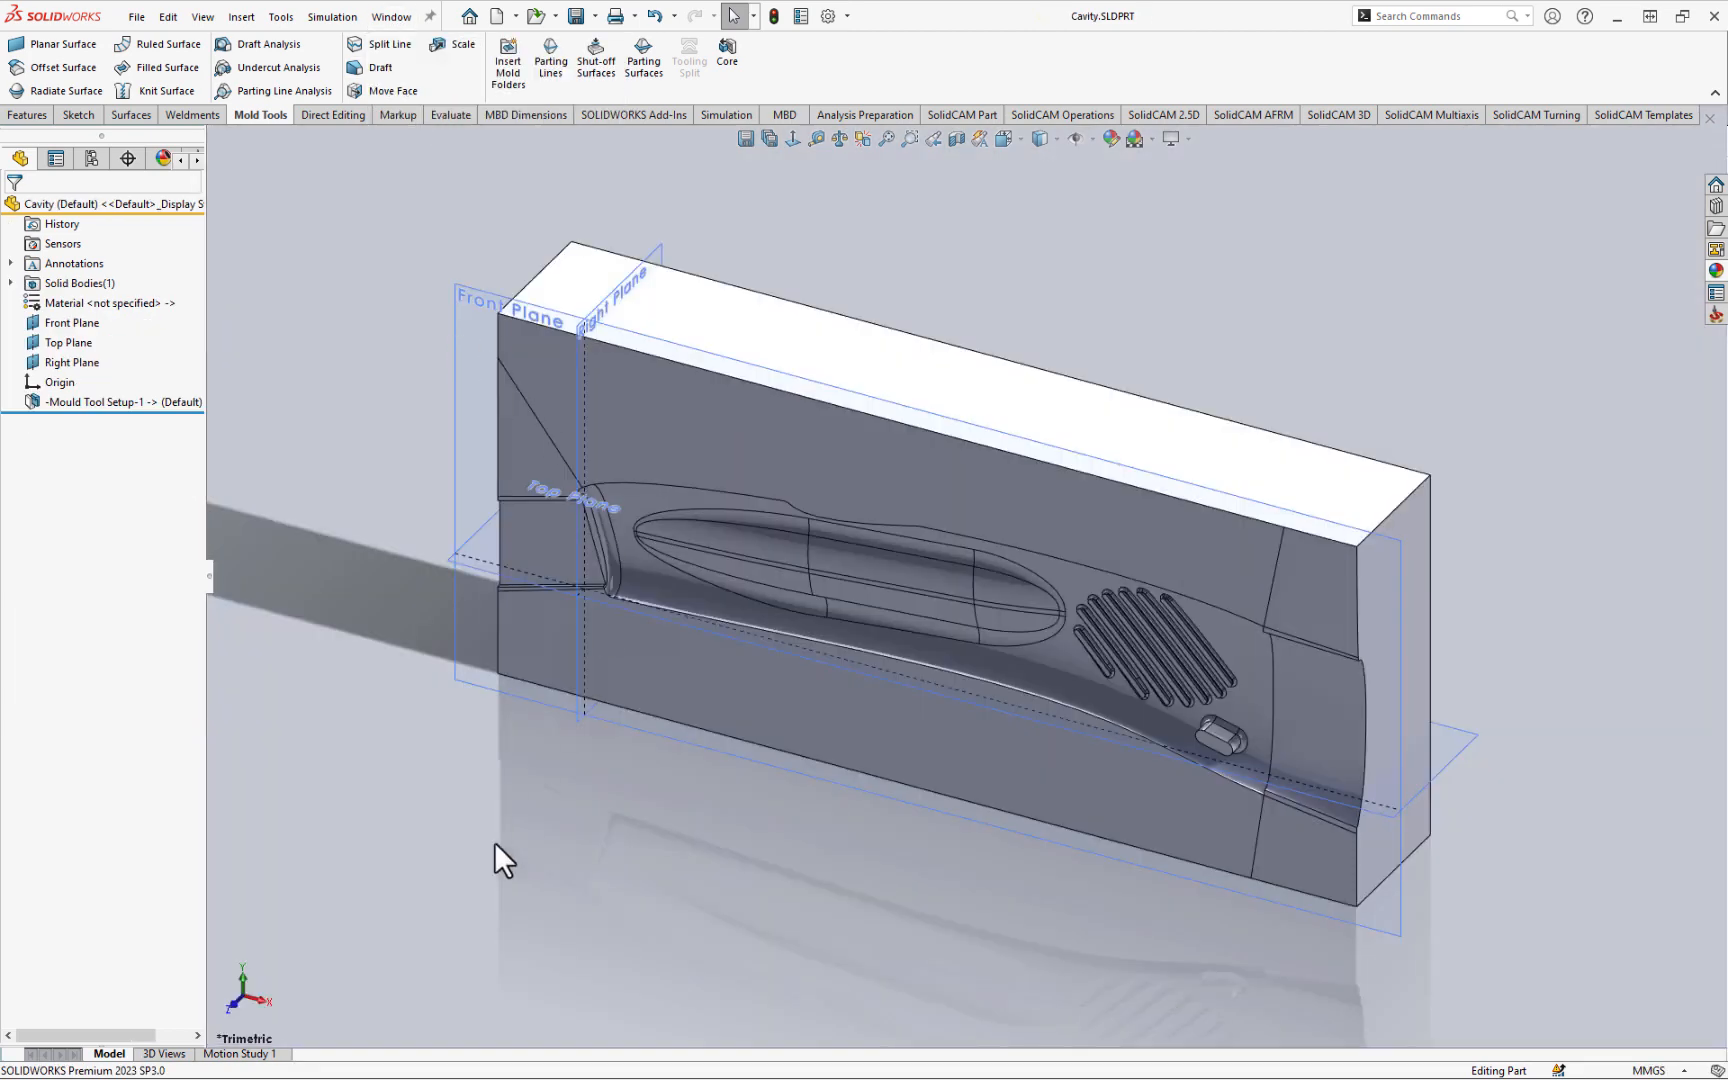
pyautogui.moveTo(487, 822); pyautogui.dragTo(497, 817, button='middle')
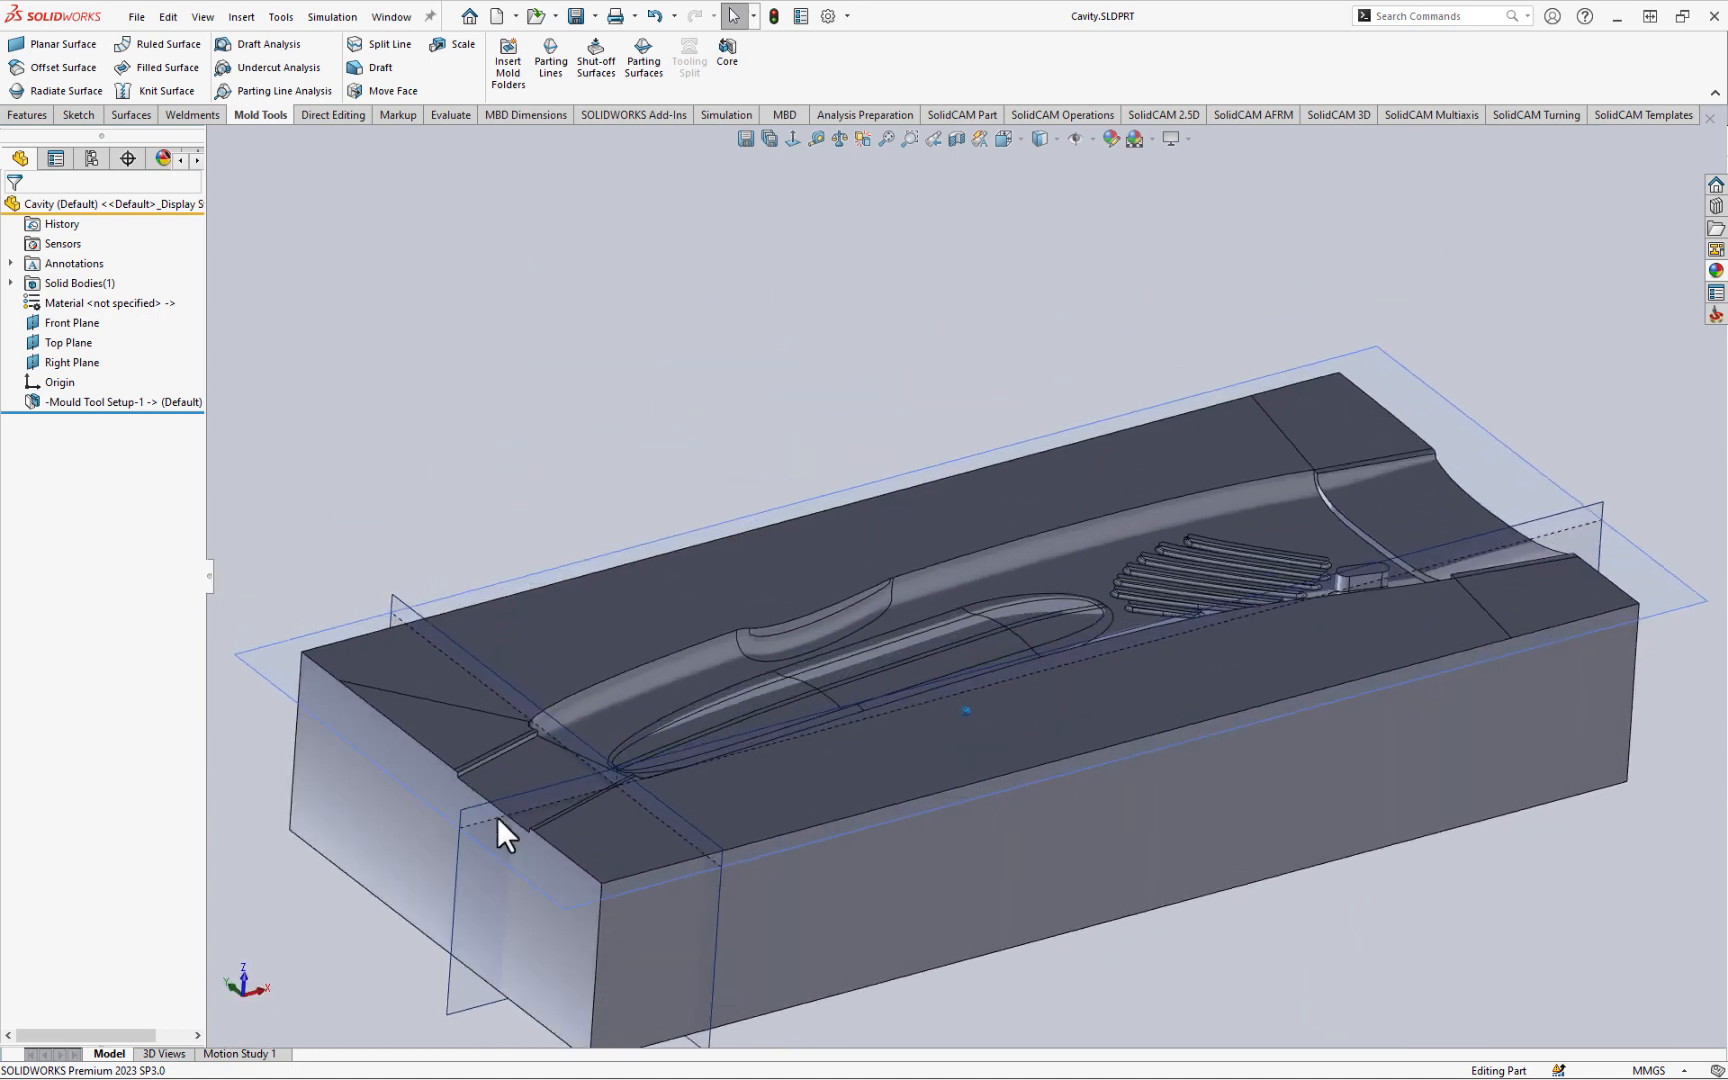
# - Switch to the derived Core.SLDPRT part, inspect its molding face, and return to Cavity.SLDPRT
pyautogui.click(390, 17)
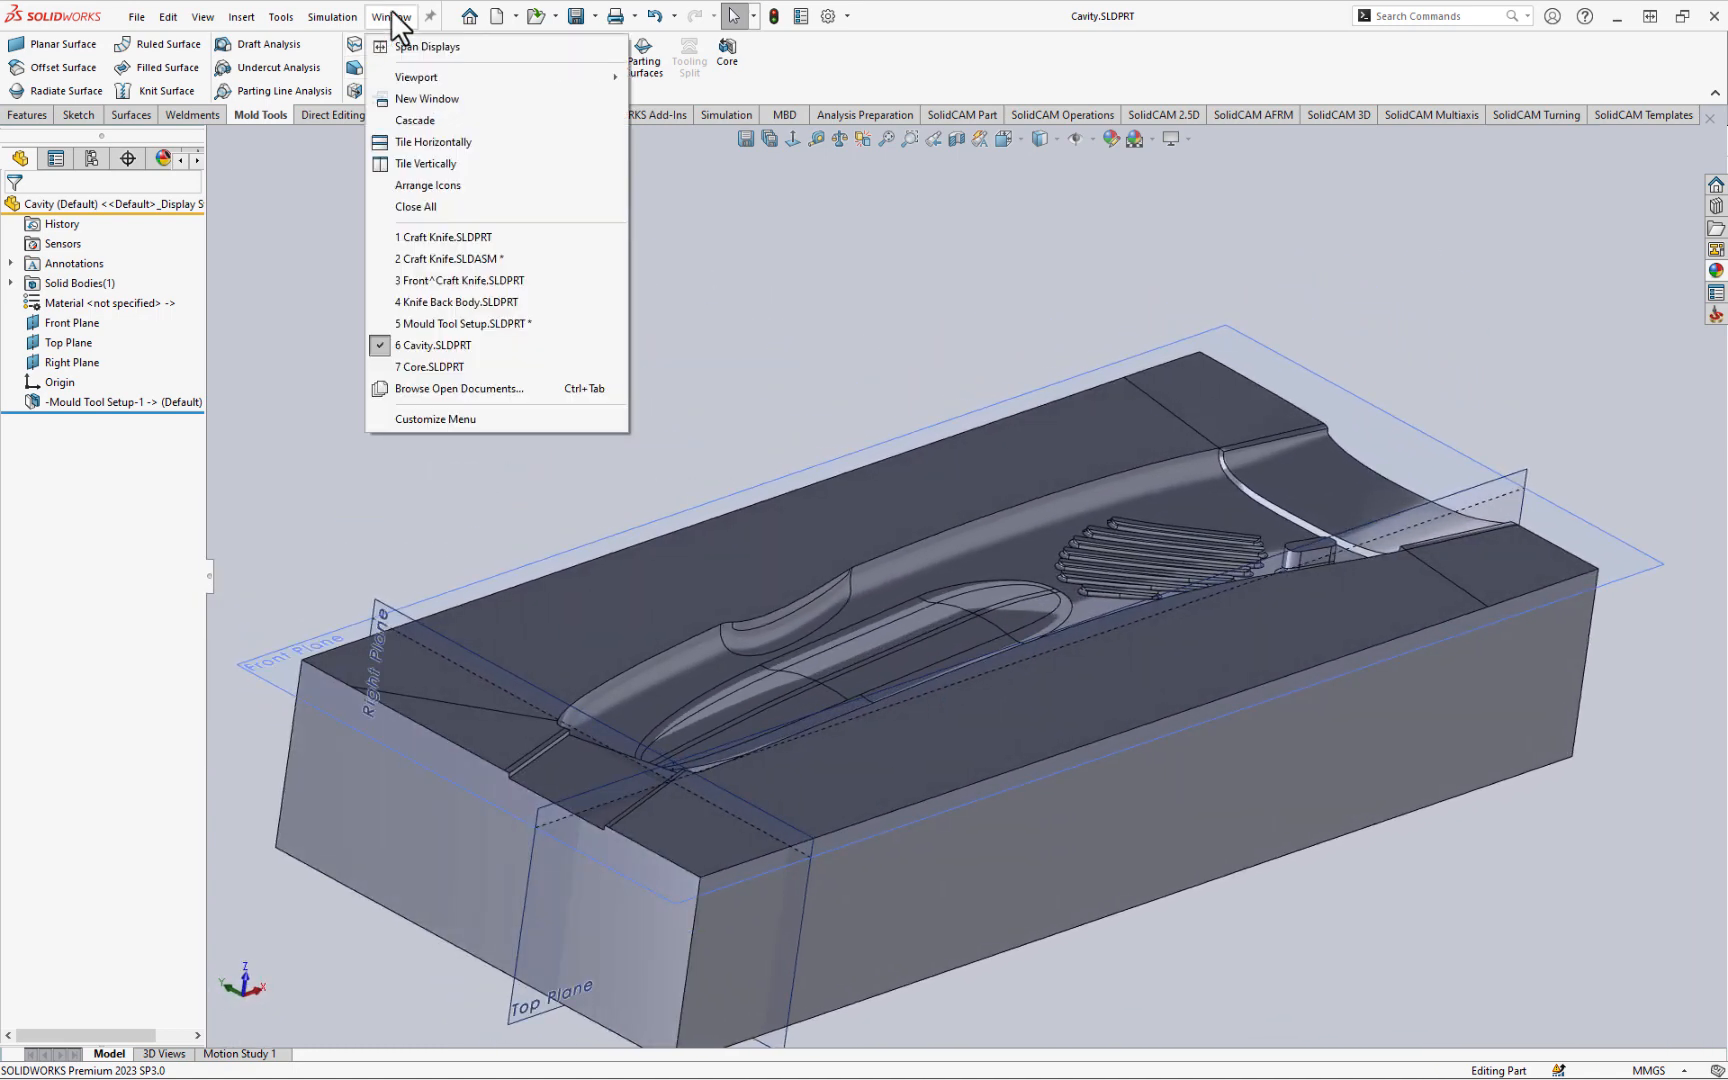
pyautogui.click(565, 388)
pyautogui.click(460, 366)
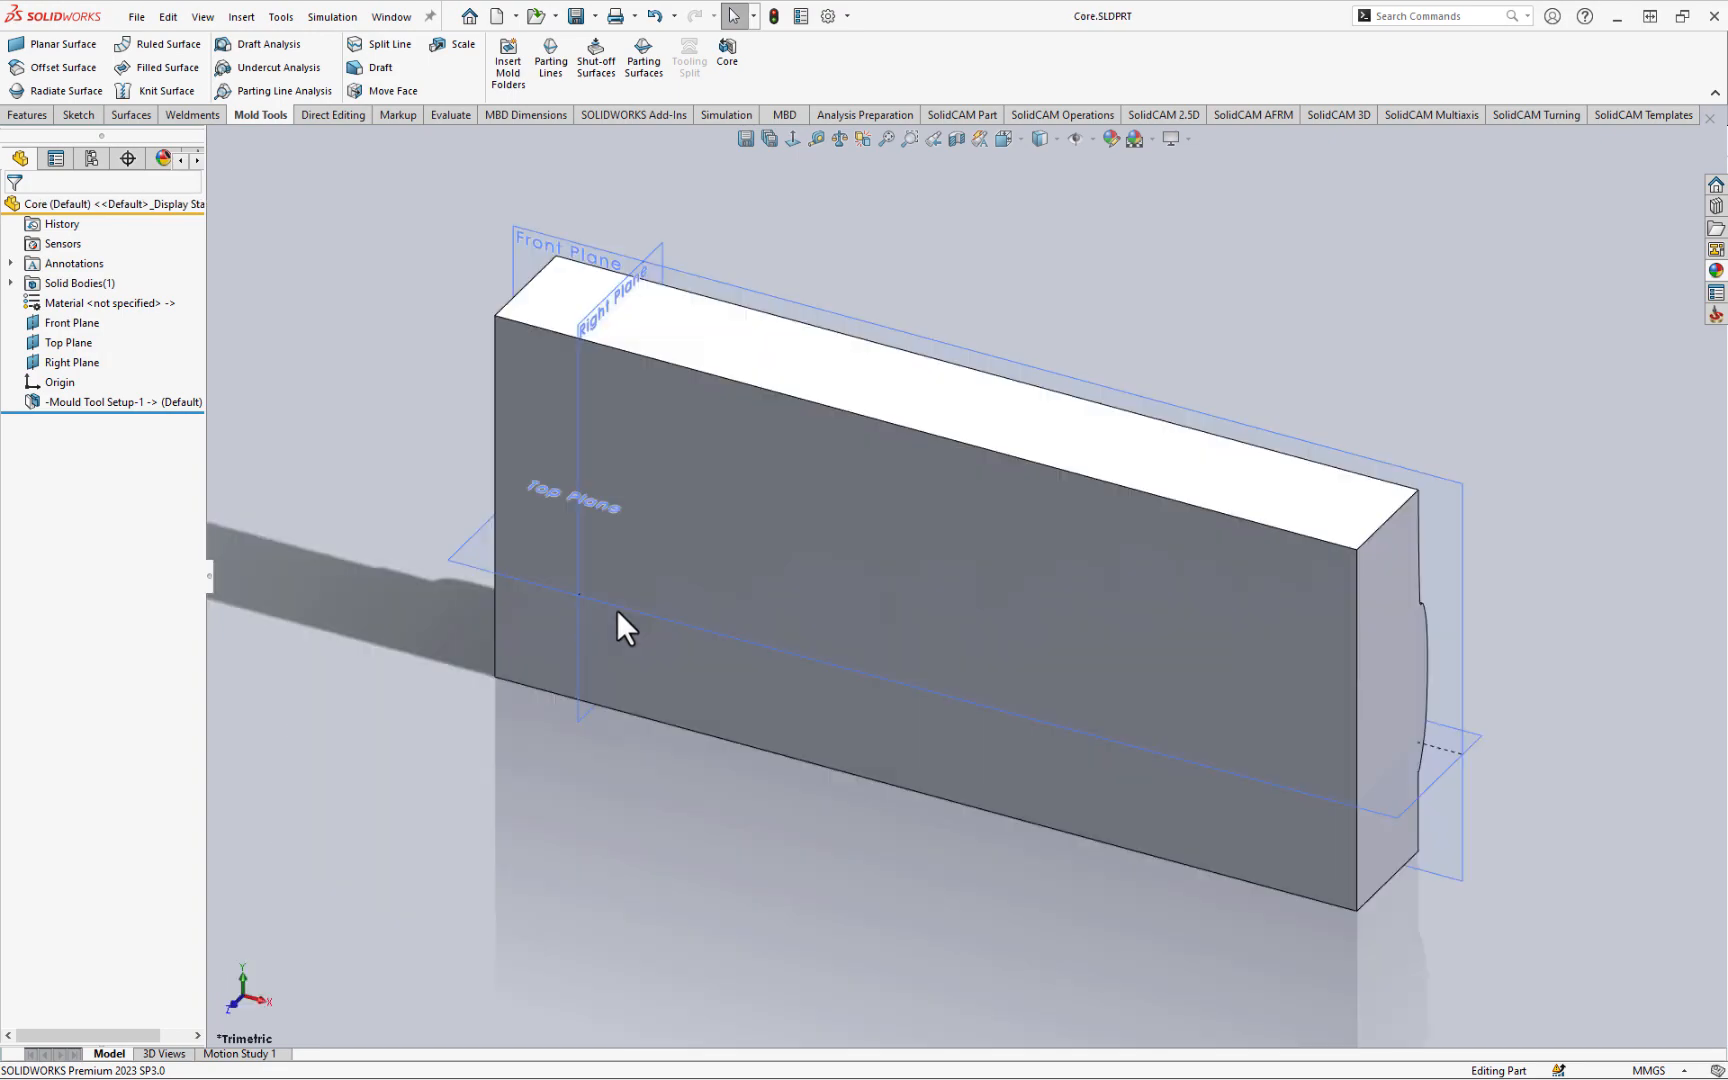
pyautogui.moveTo(620, 609); pyautogui.dragTo(1138, 695, button='middle')
pyautogui.moveTo(983, 692); pyautogui.dragTo(790, 560, button='middle')
pyautogui.click(380, 15)
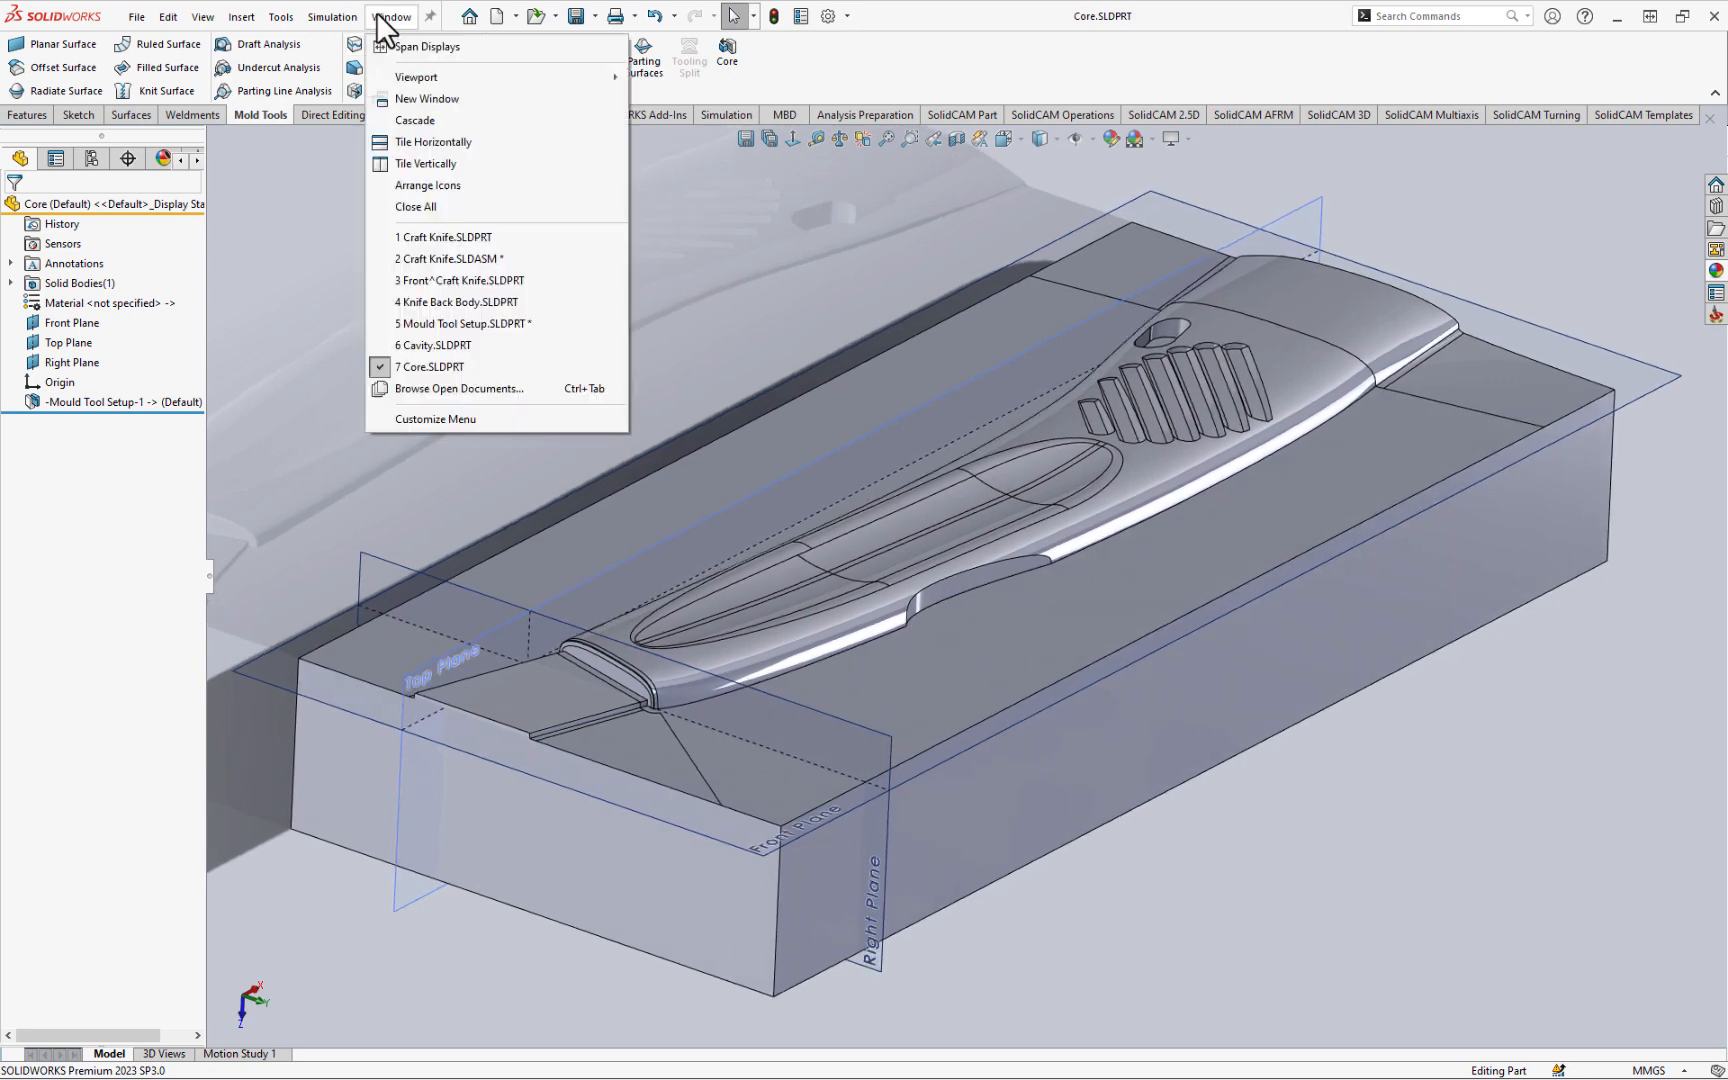
pyautogui.click(497, 340)
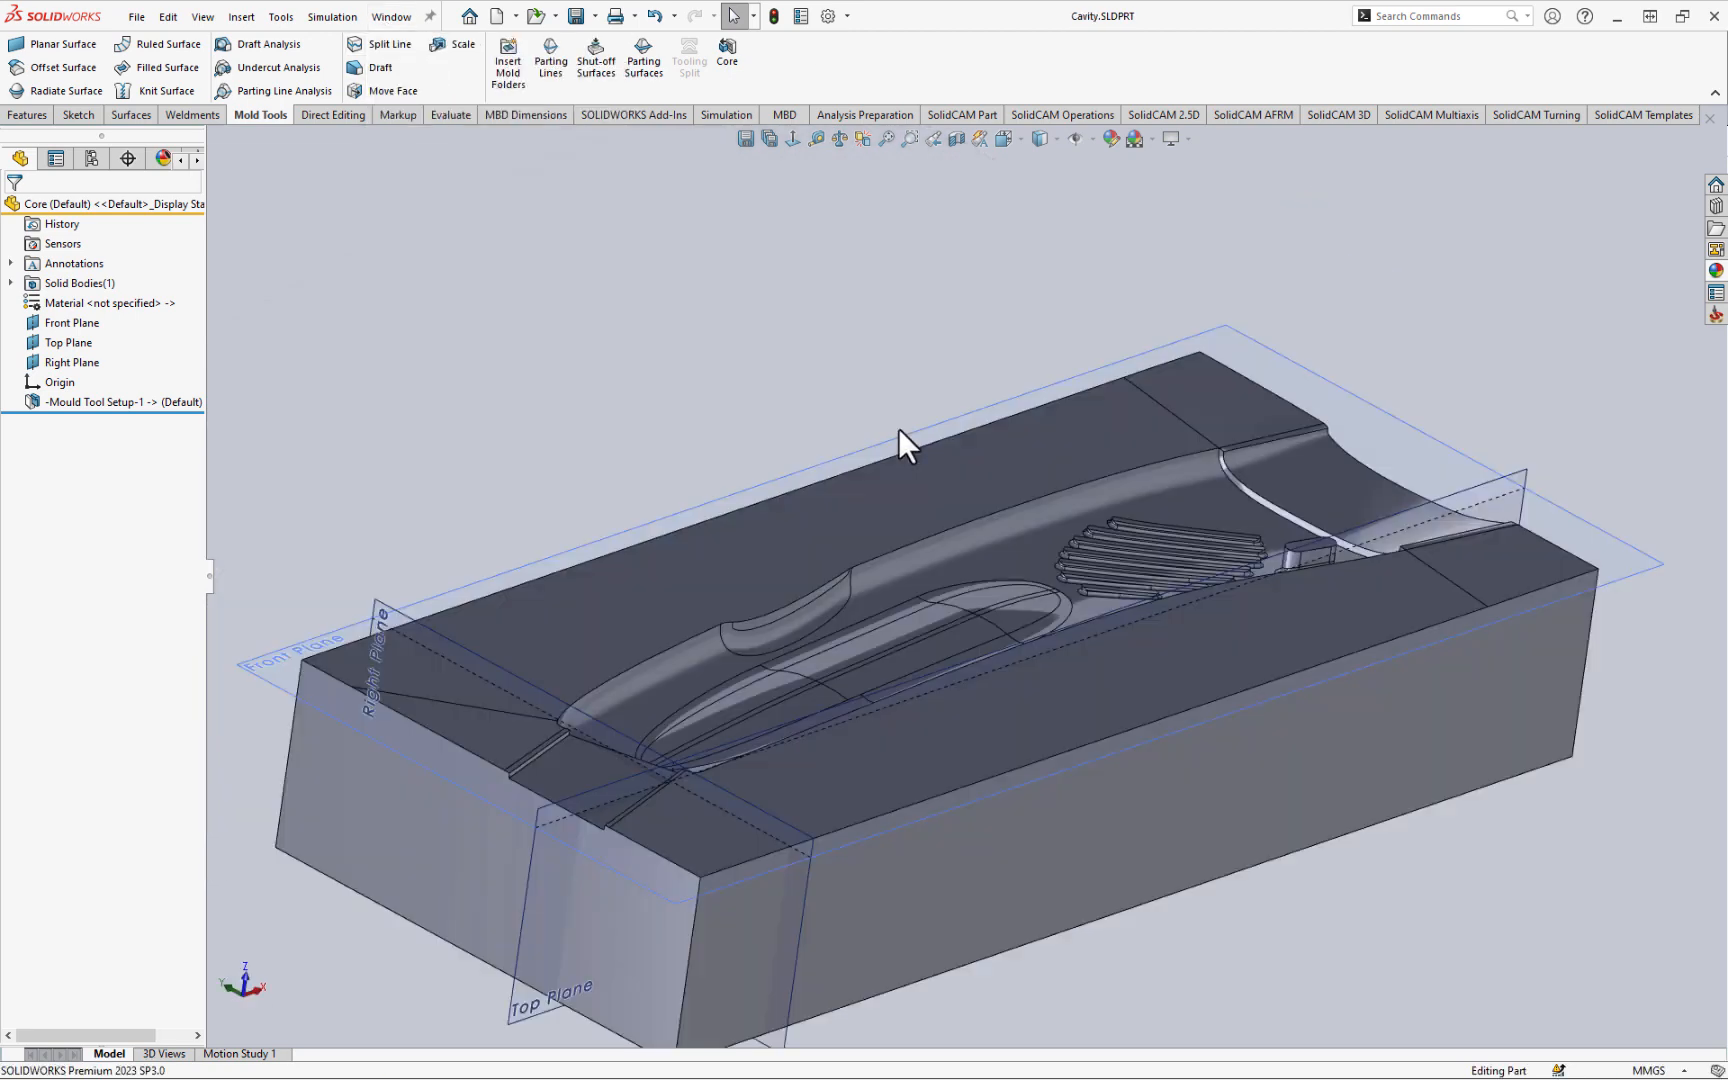